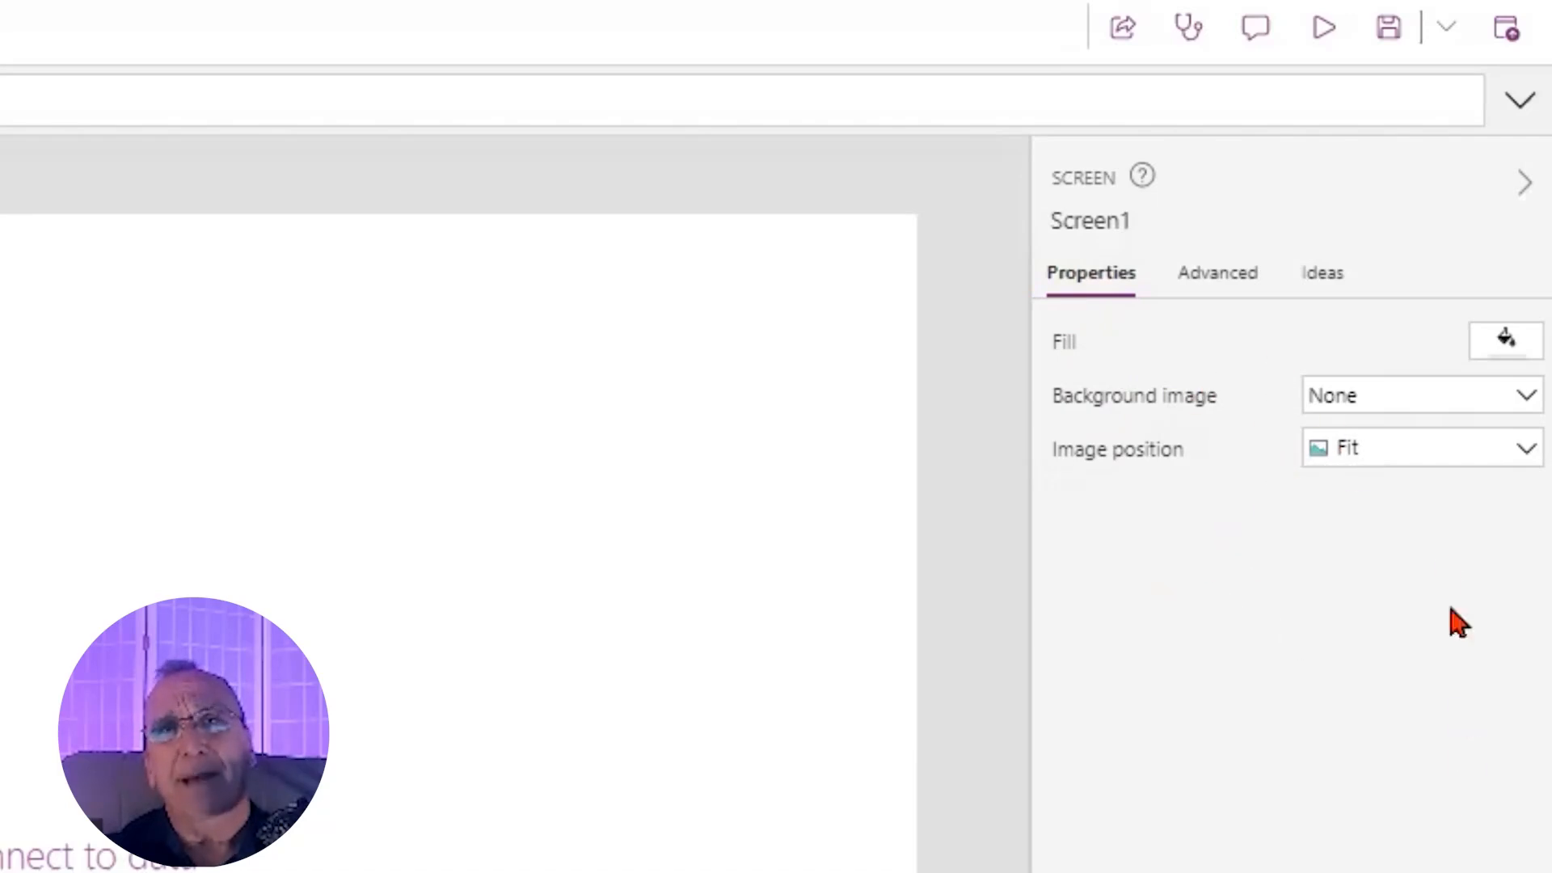
Step: Try light blue RGBA(153, 207, 236, 1) as the fill color of Screen1
left_click(1502, 347)
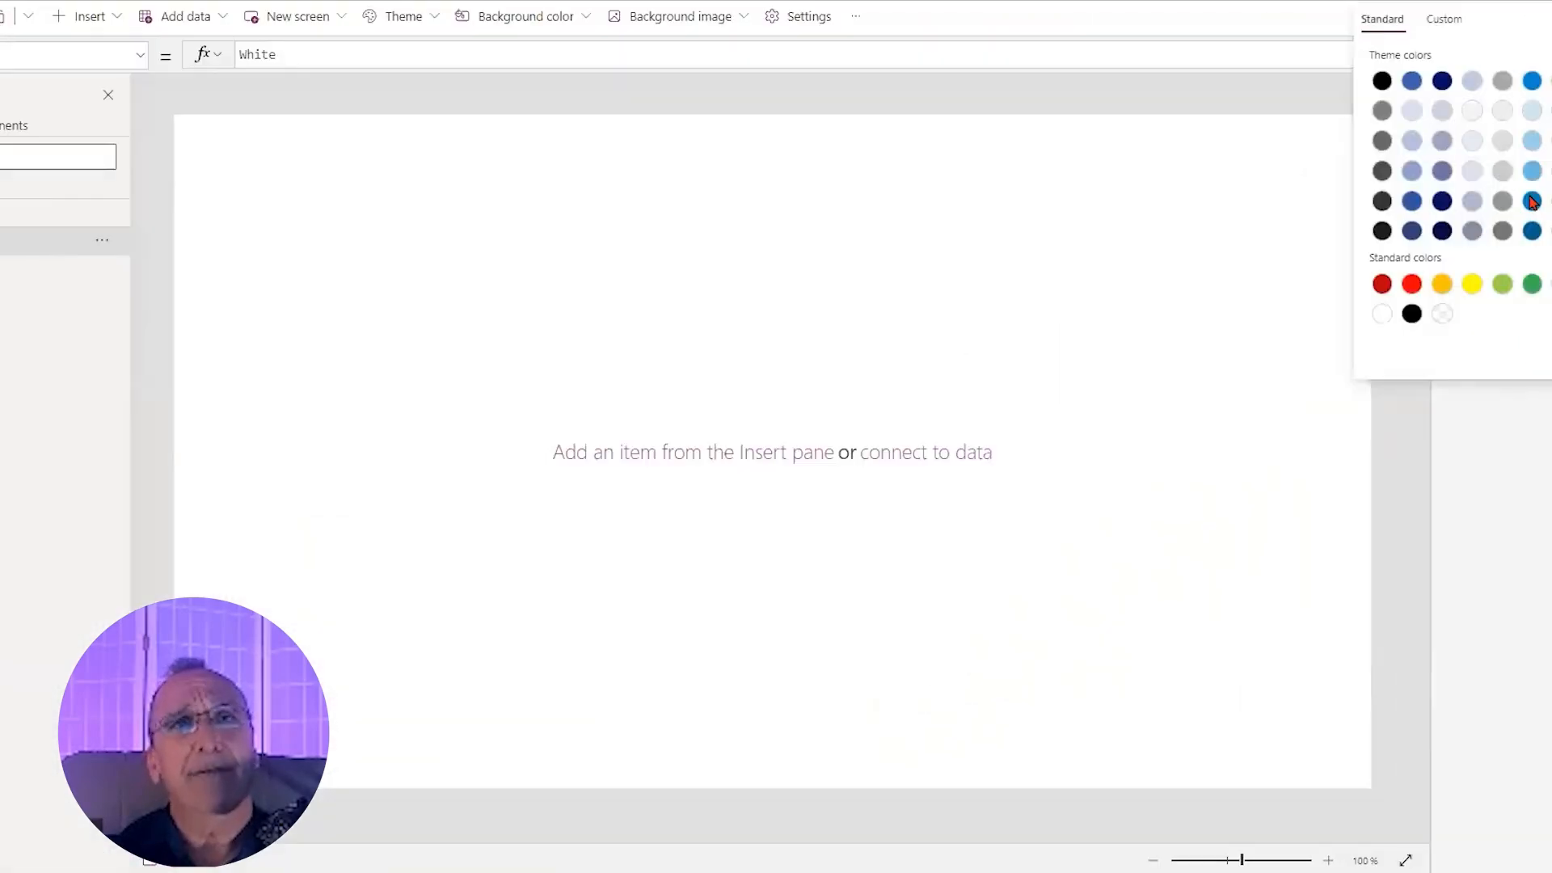
left_click(1531, 141)
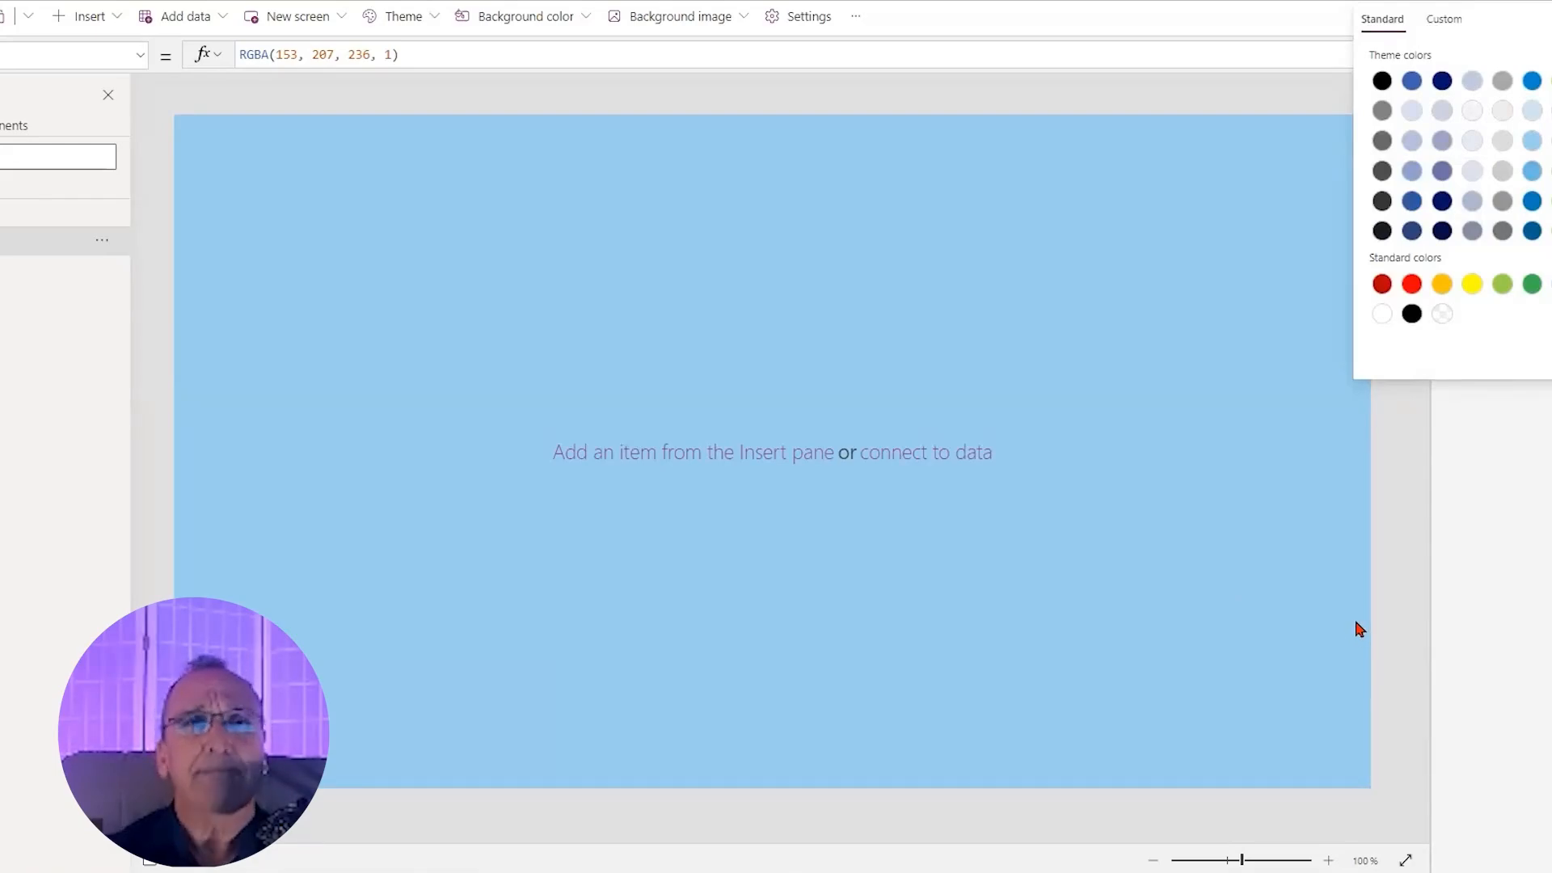
key("Escape")
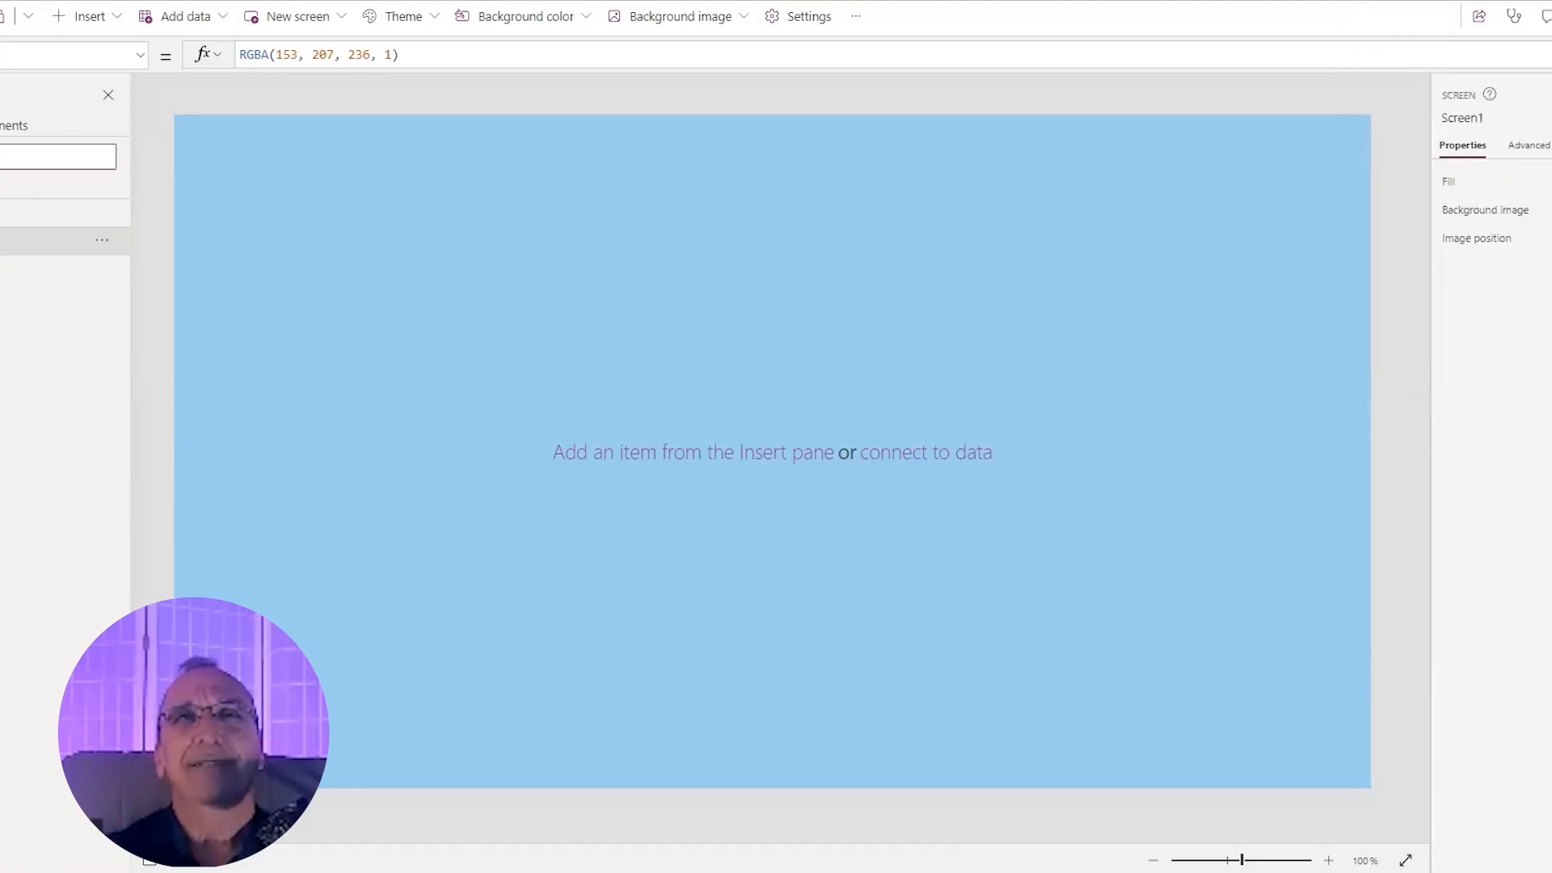
Step: Set the fill color of Screen1 to the pale theme color RGBA(241, 244, 249, 1)
left_click(1551, 182)
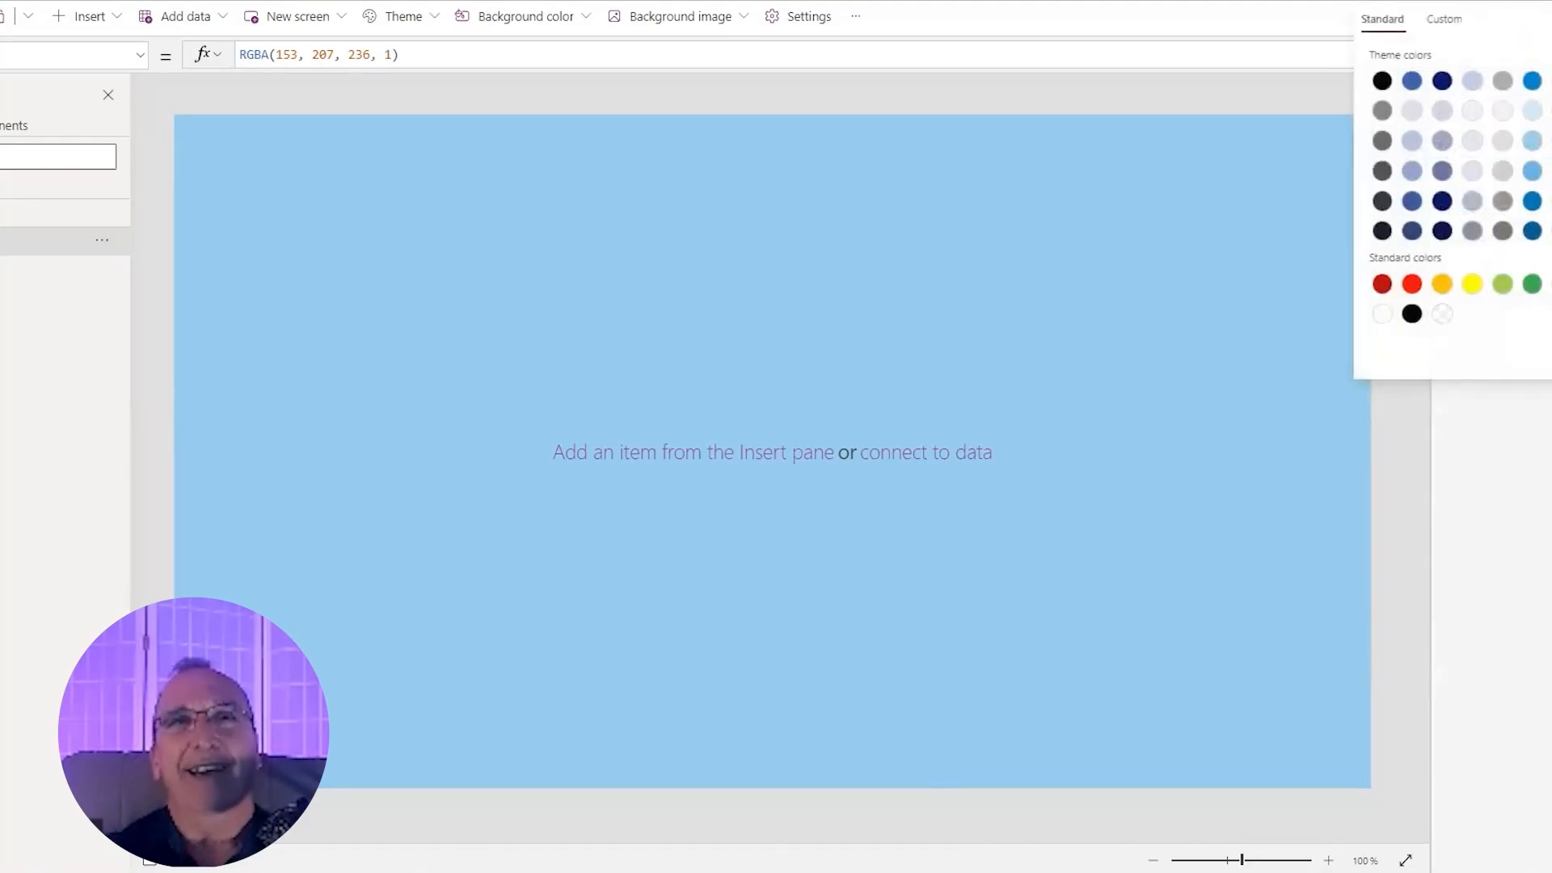
left_click(1472, 111)
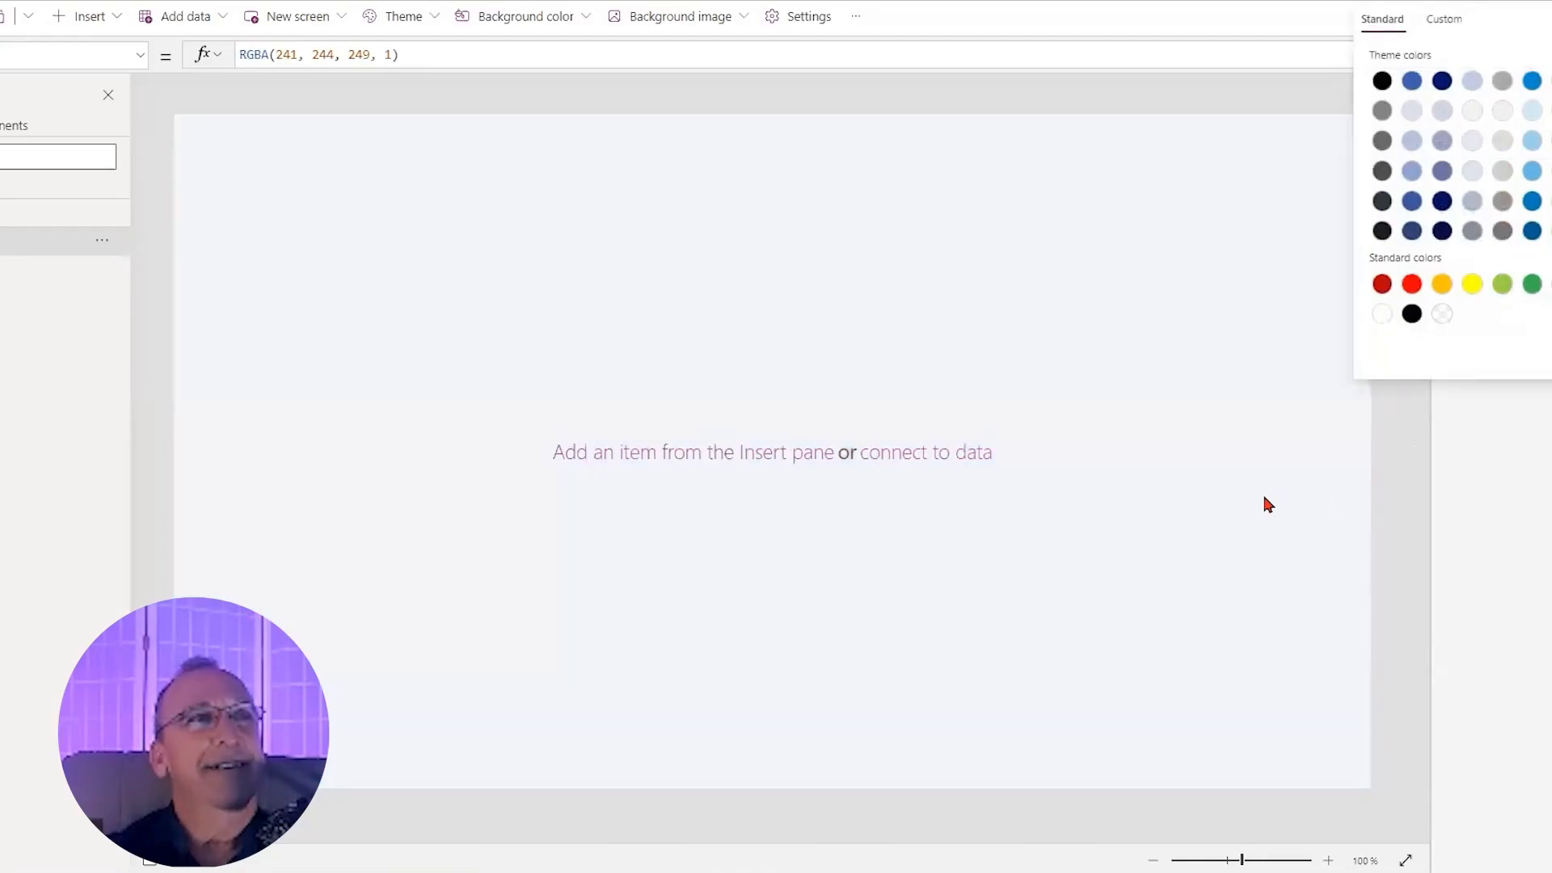
left_click(1262, 493)
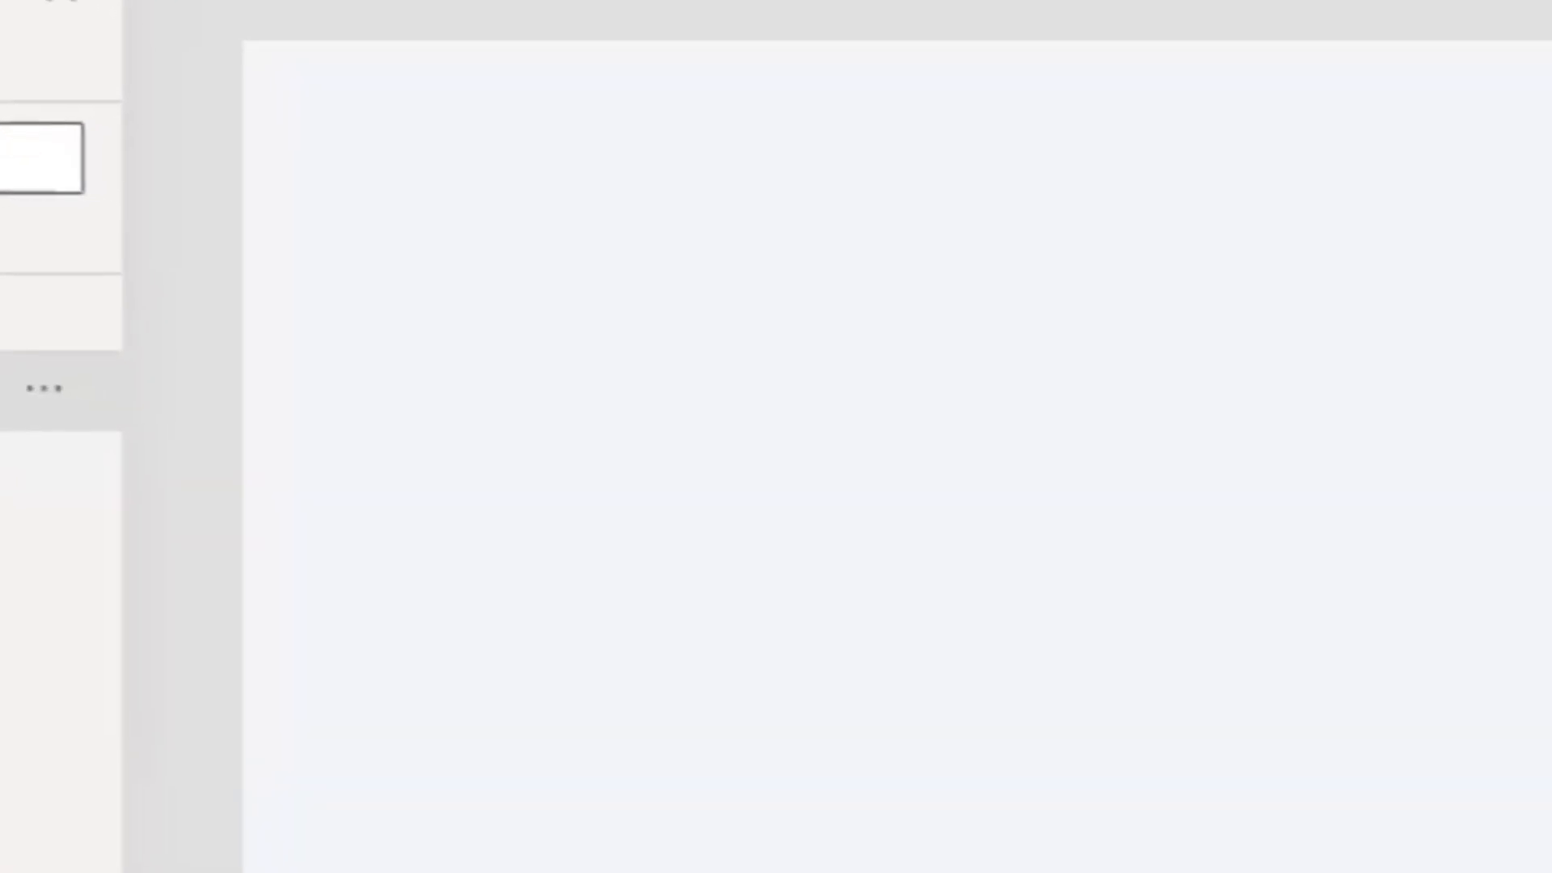
Step: Add the Contacts table from Microsoft Dataverse as a data source of the app
left_click(18, 395)
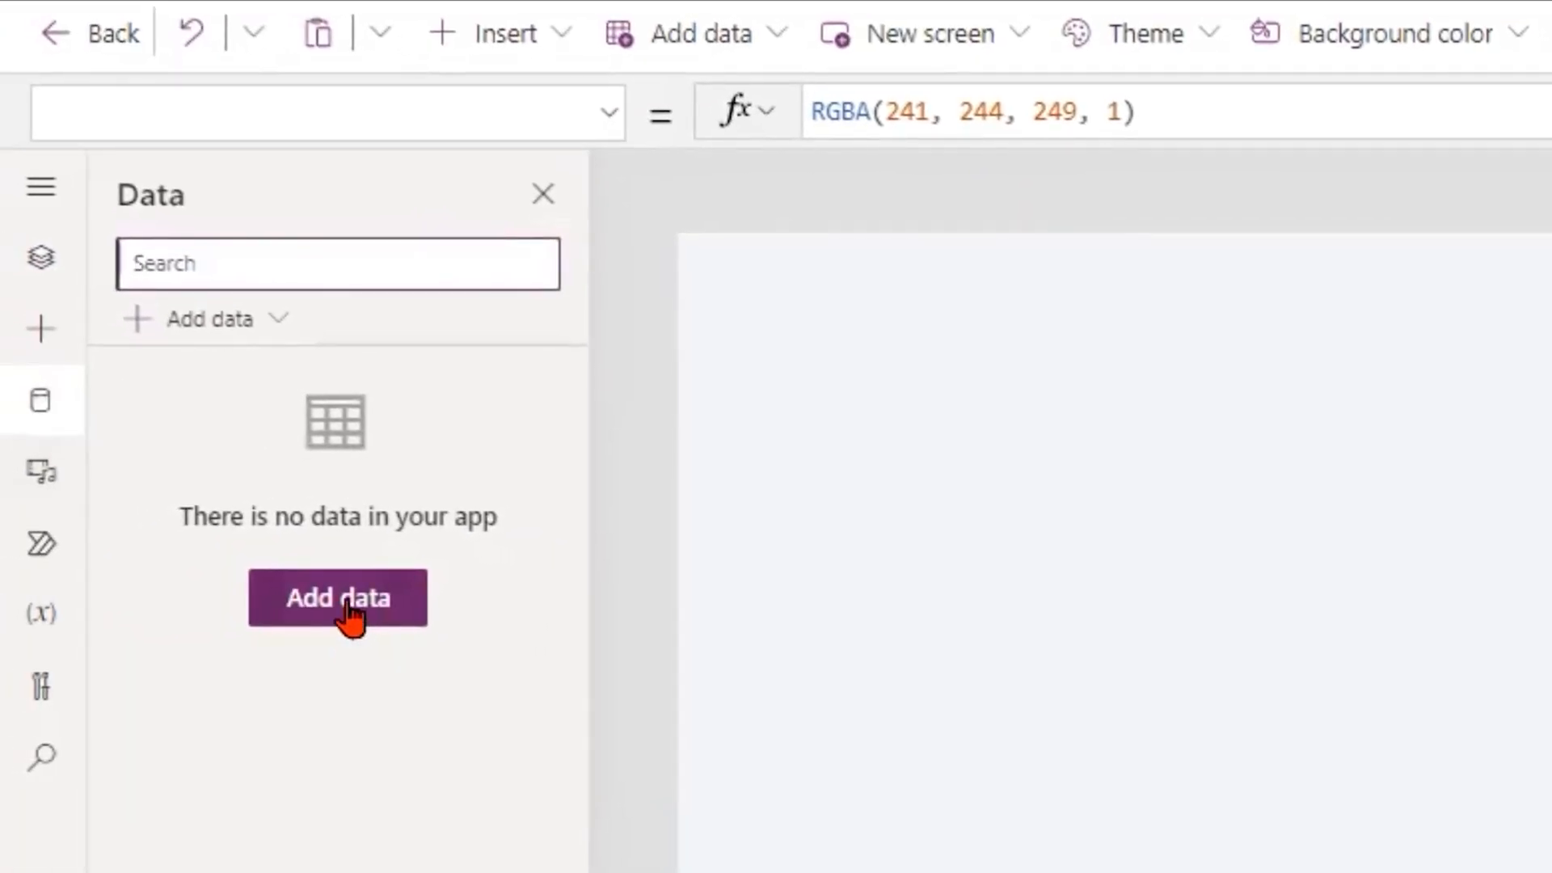
left_click(352, 618)
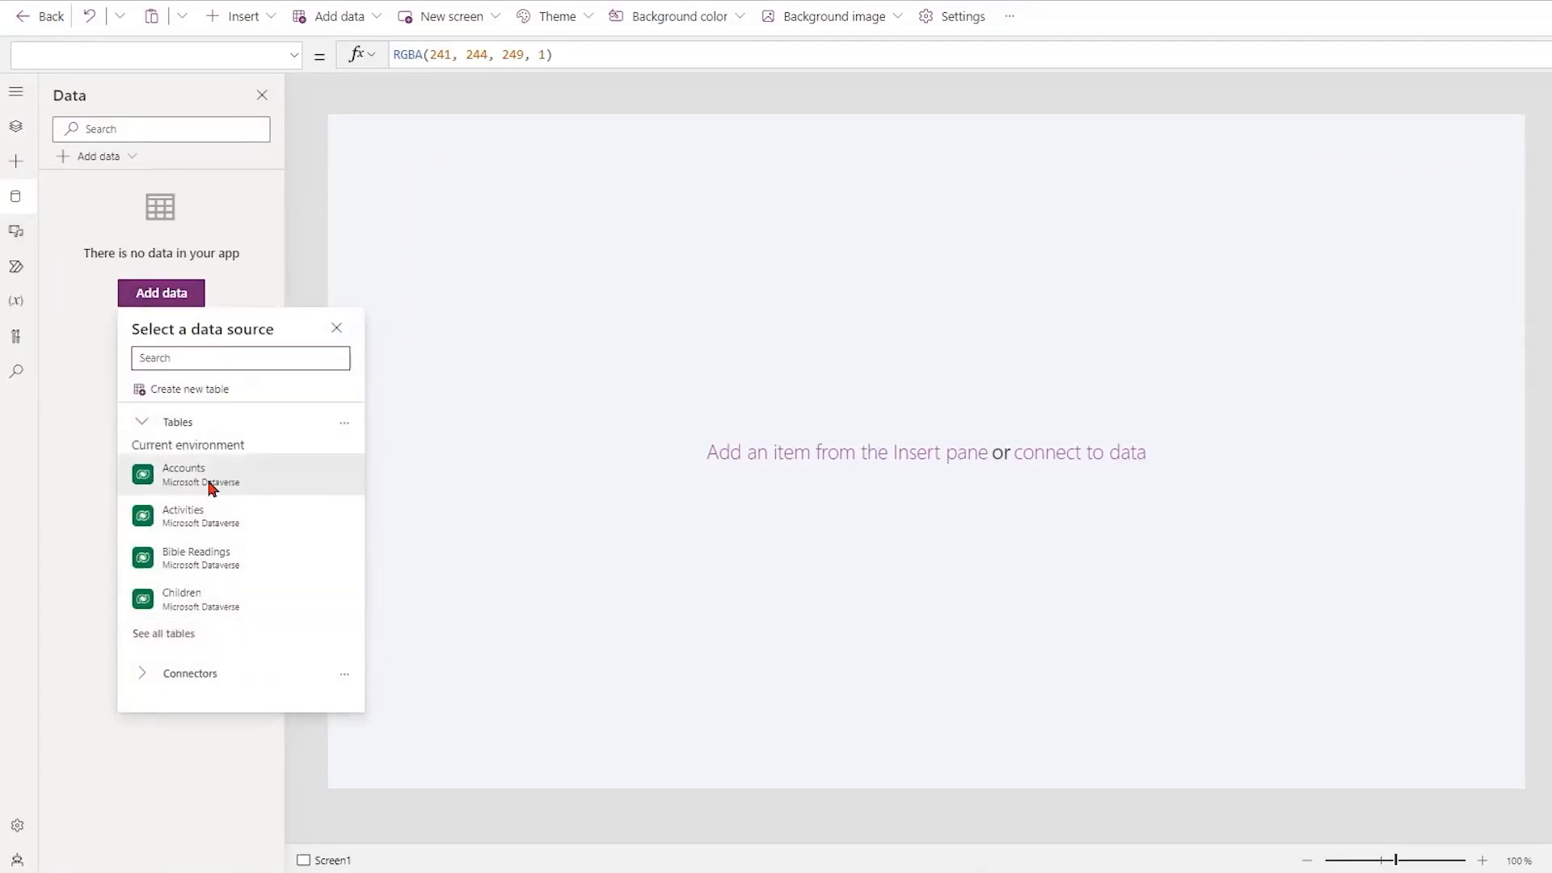
left_click(176, 638)
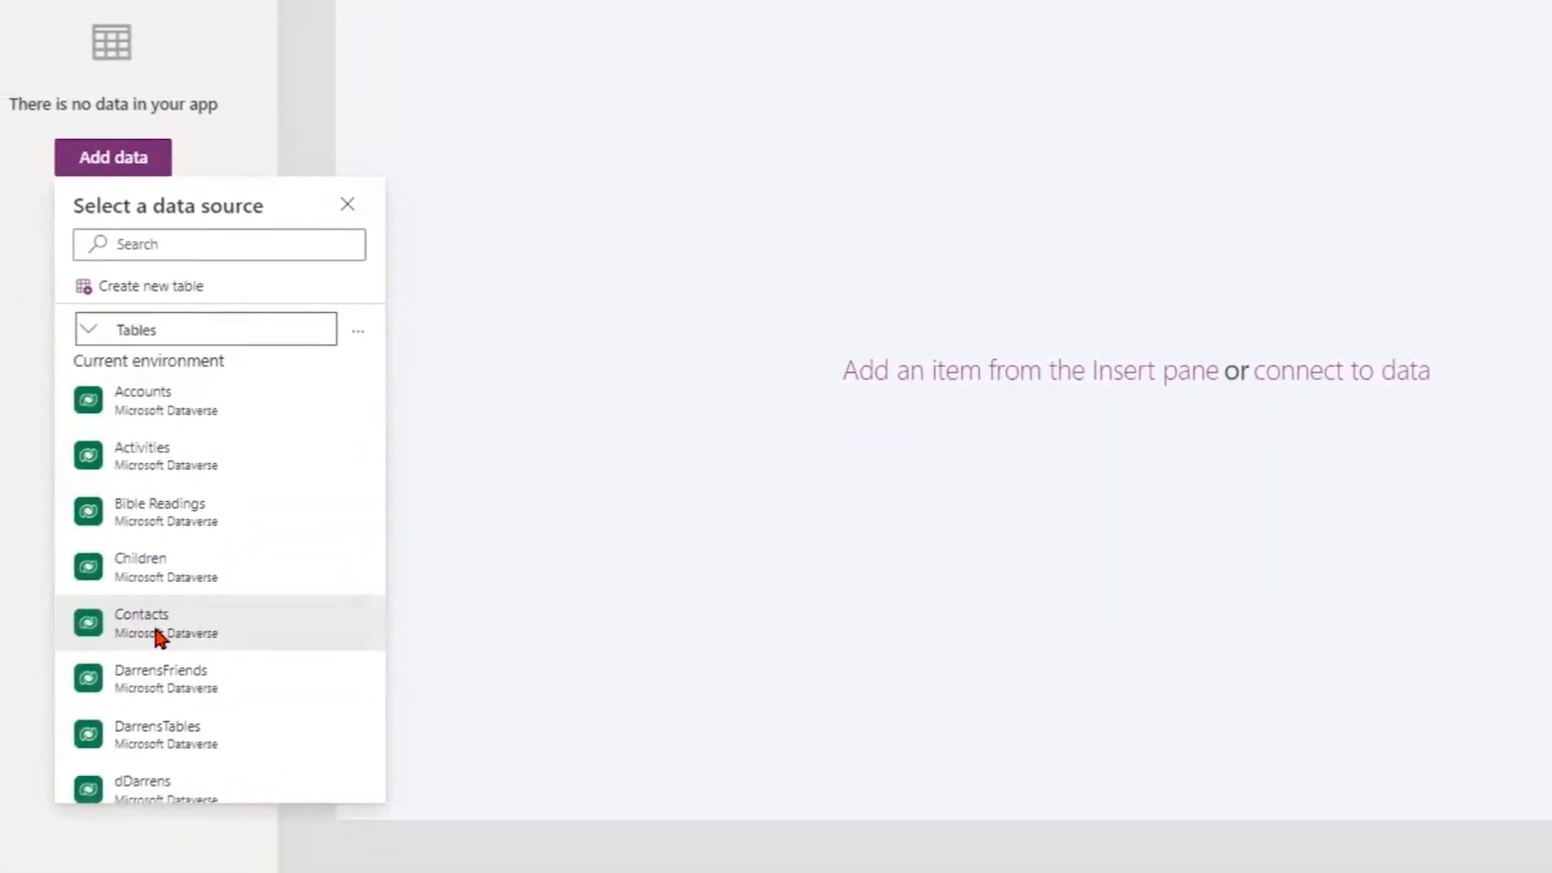
left_click(150, 629)
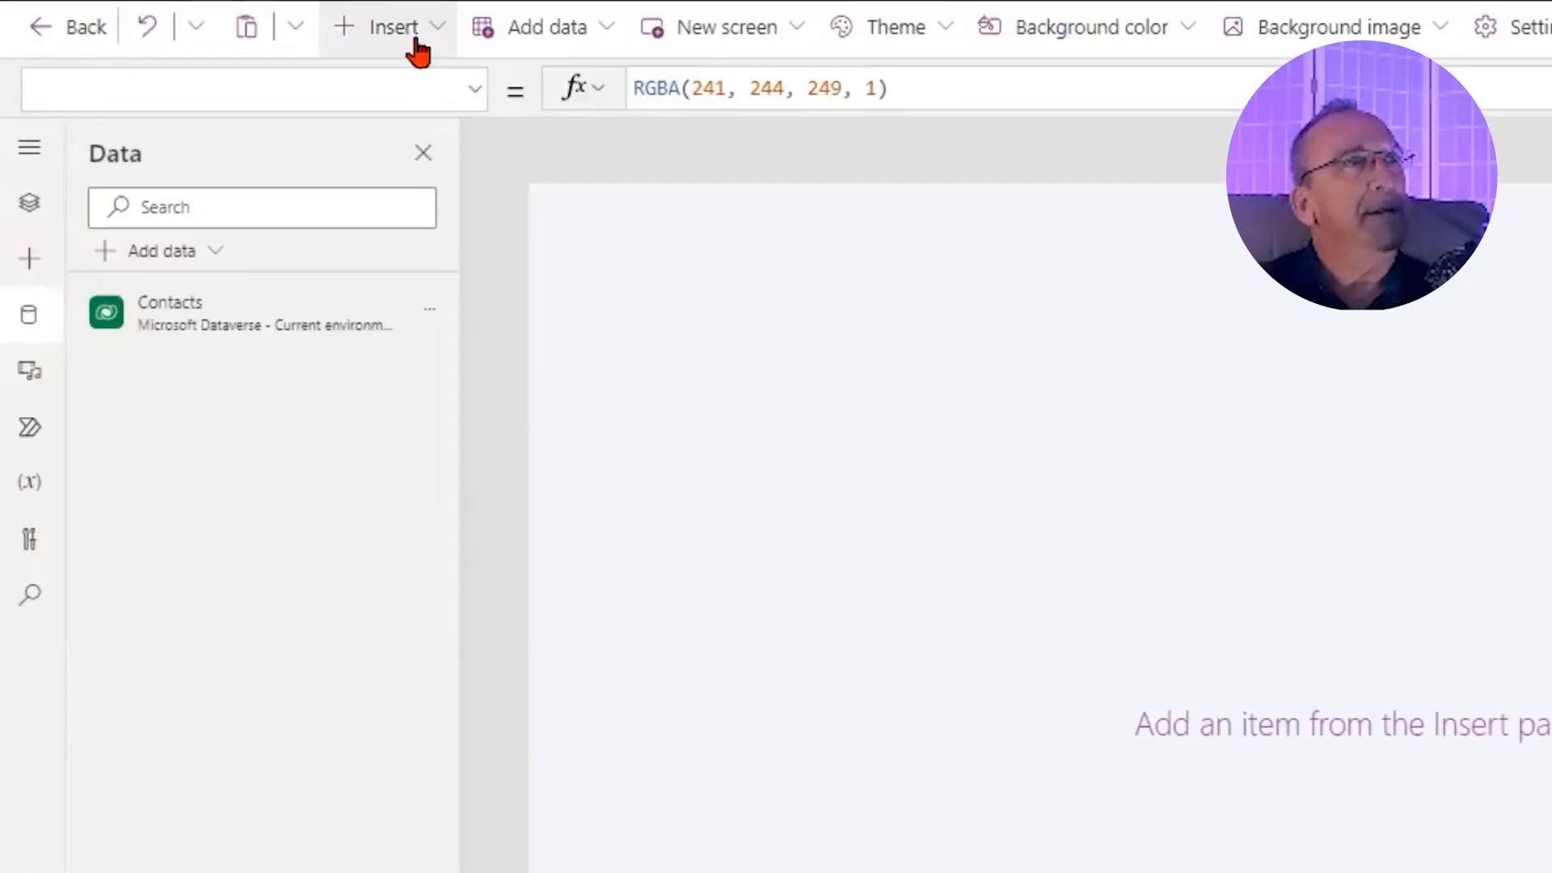
Step: Insert a blank vertical gallery on Screen1 and connect it to the Contacts data source
left_click(418, 41)
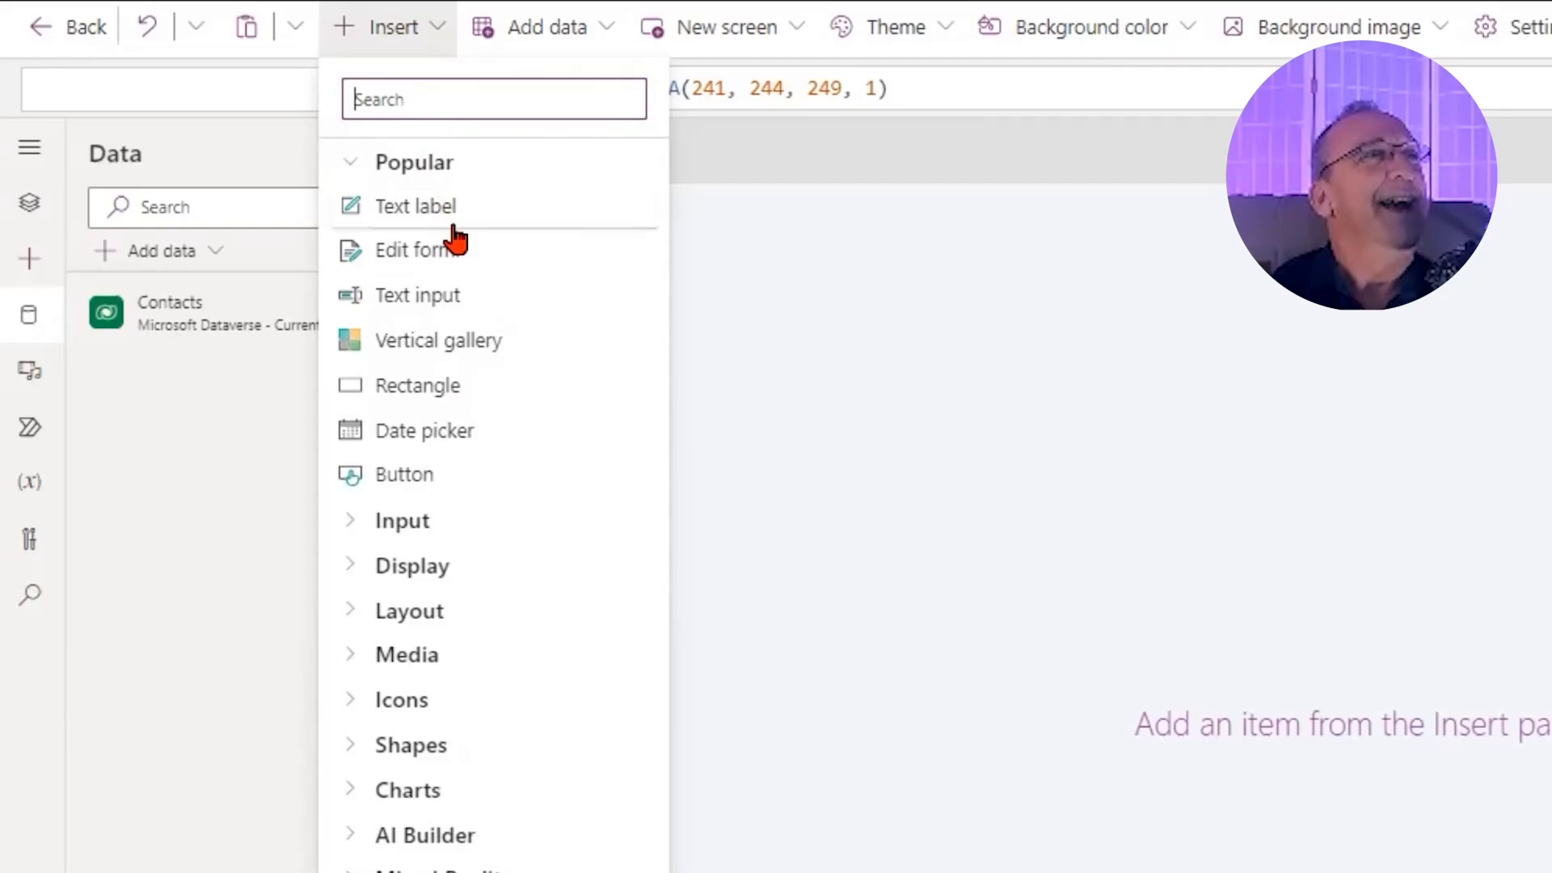
left_click(379, 621)
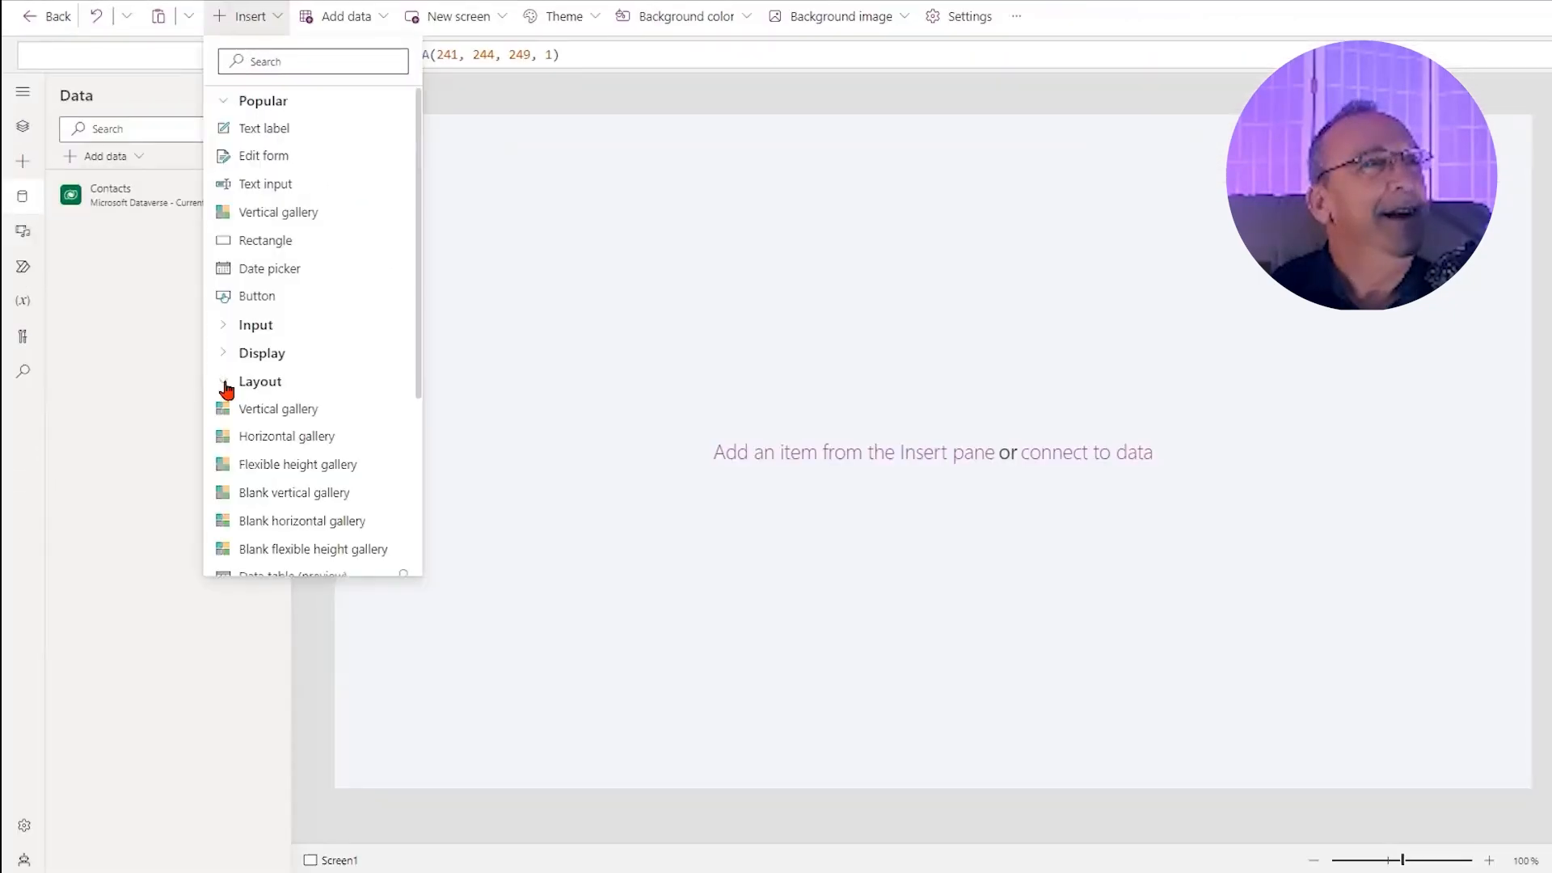
left_click(259, 503)
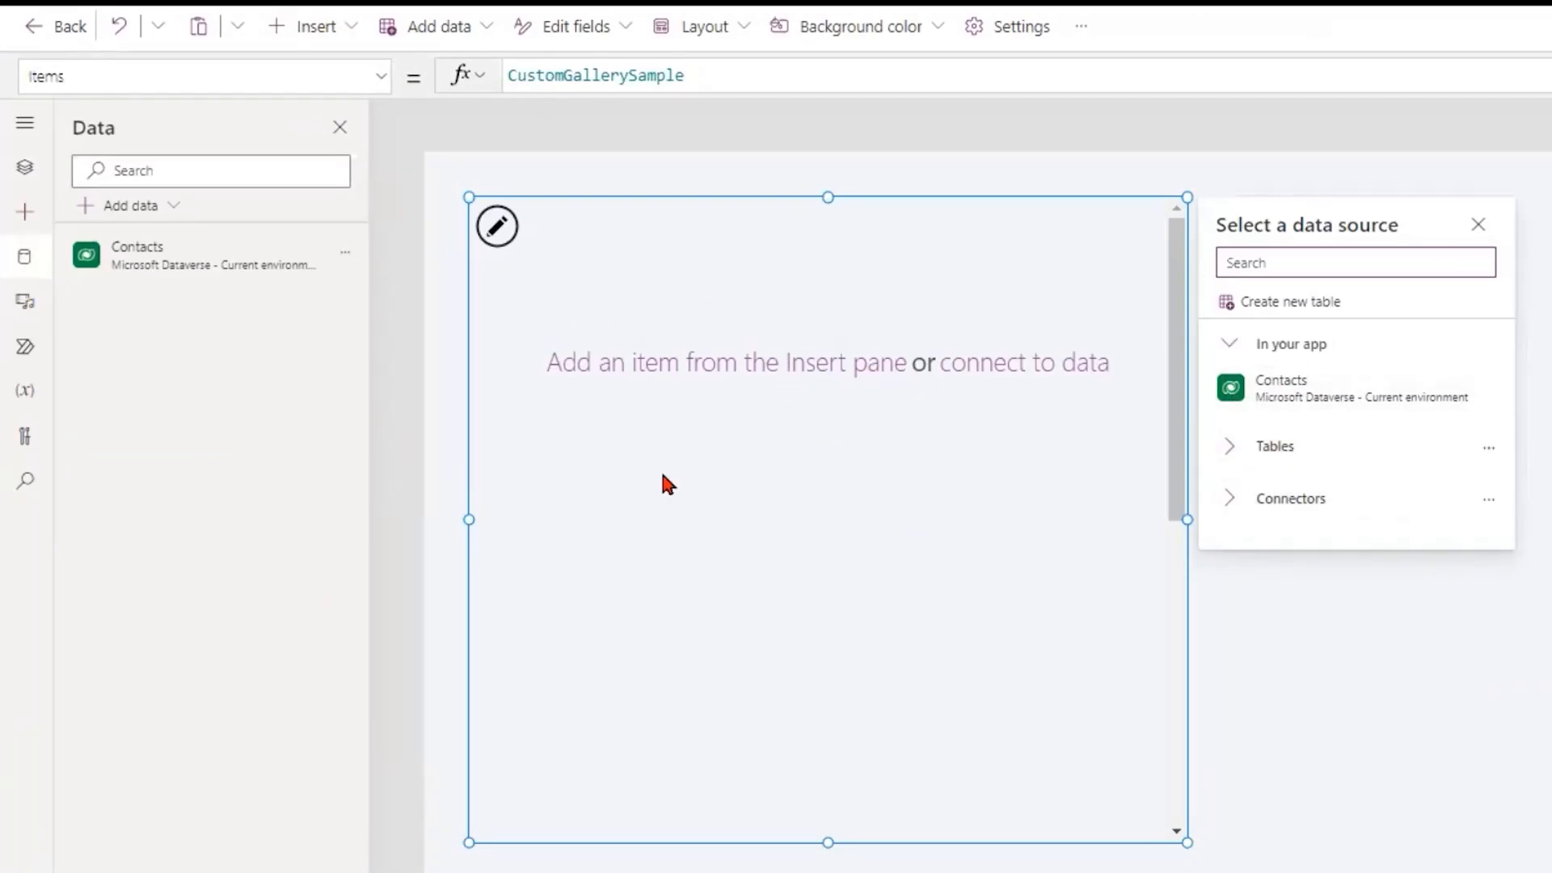
mouse_move(1275, 396)
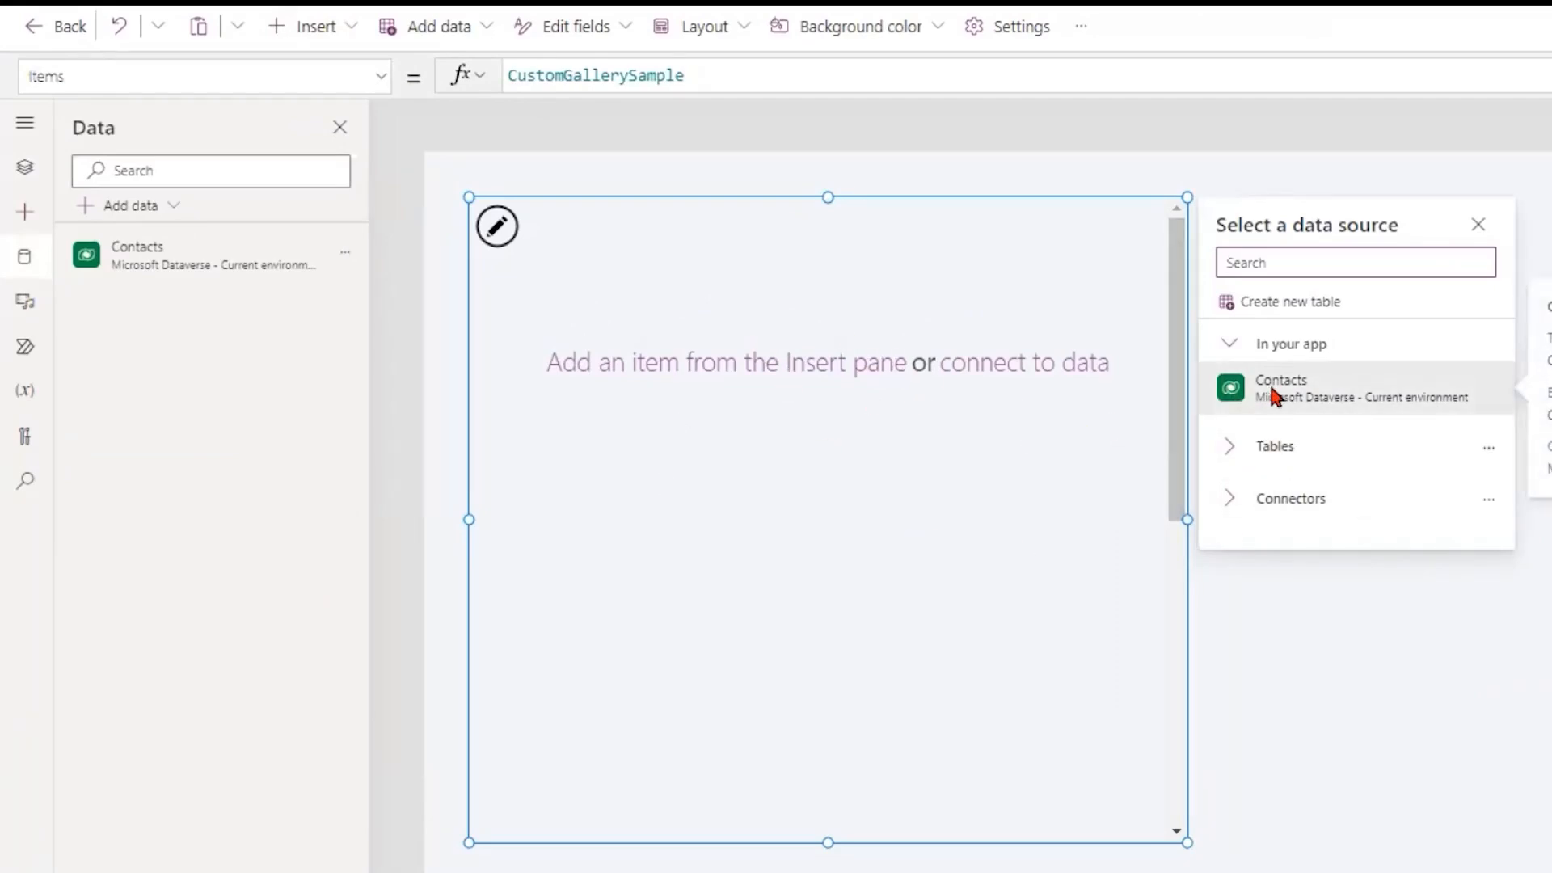
left_click(1275, 396)
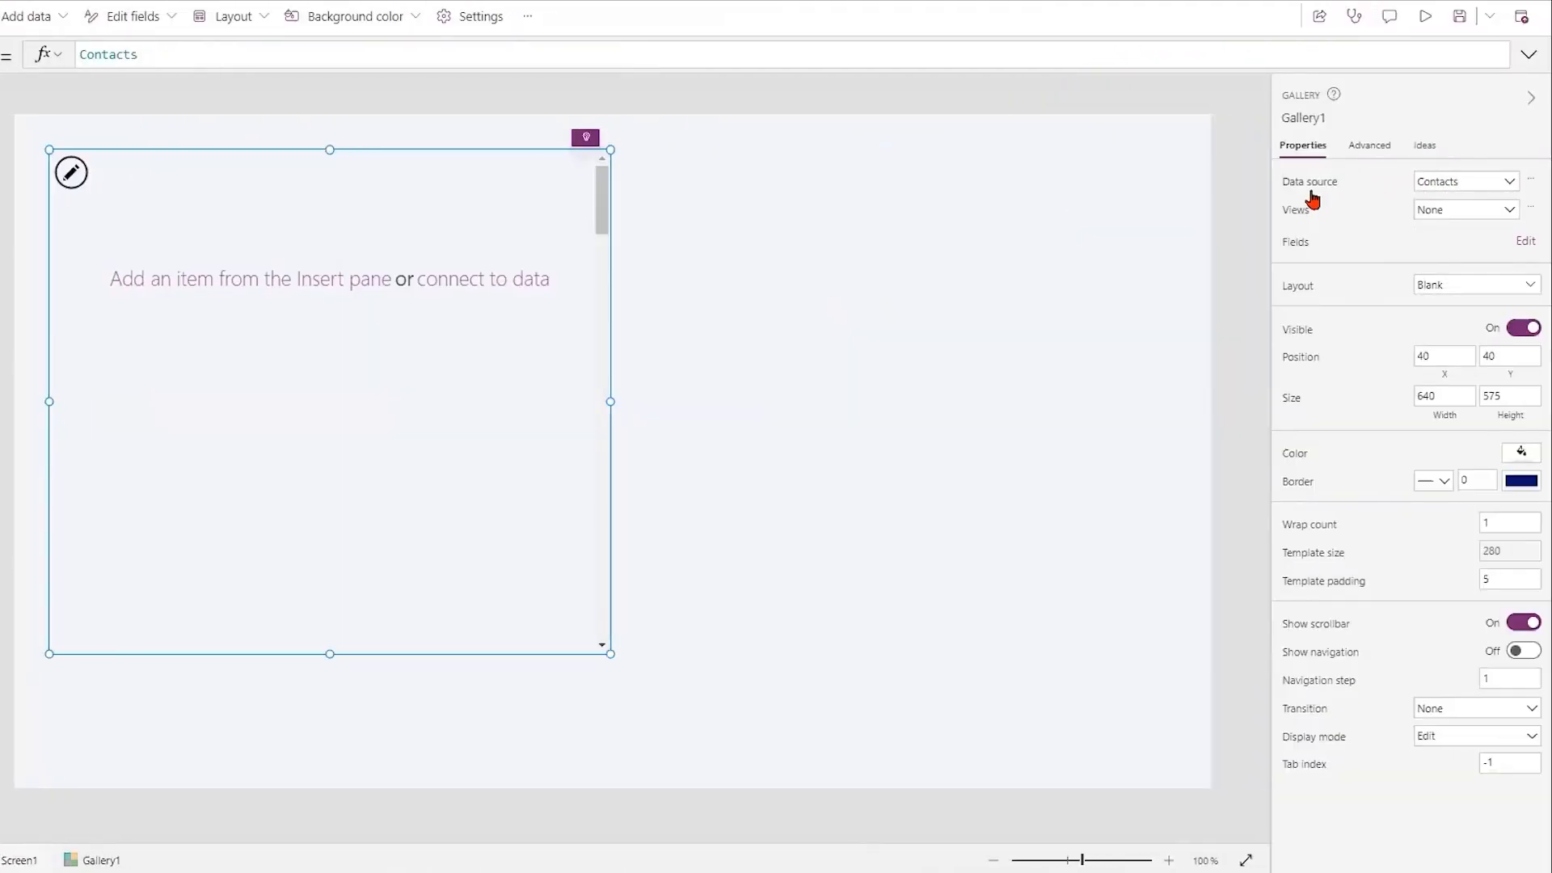
left_click(138, 54)
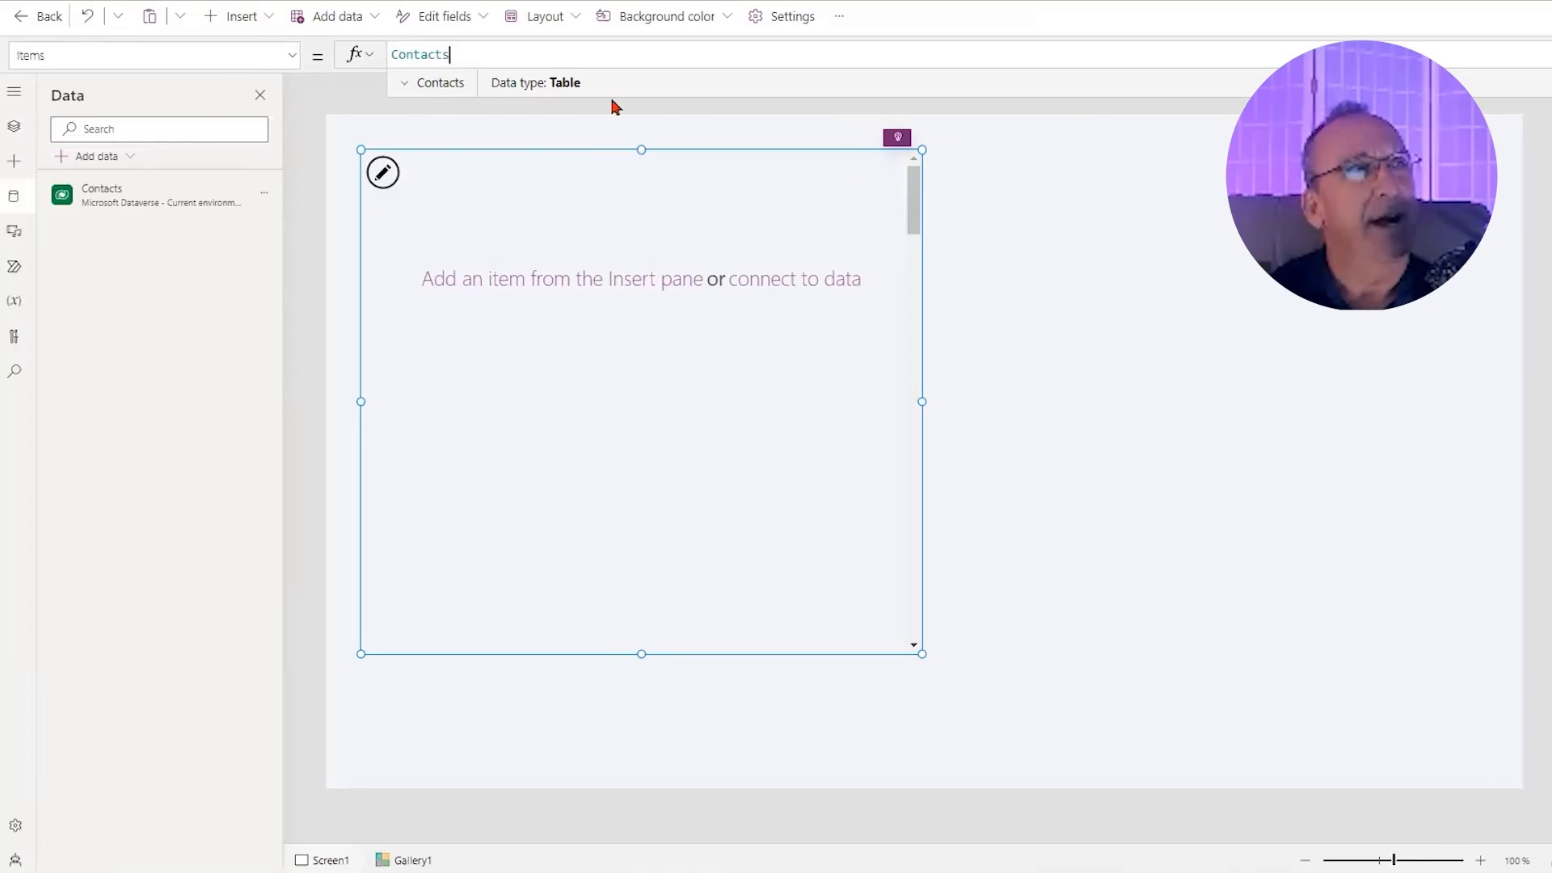
mouse_move(119, 212)
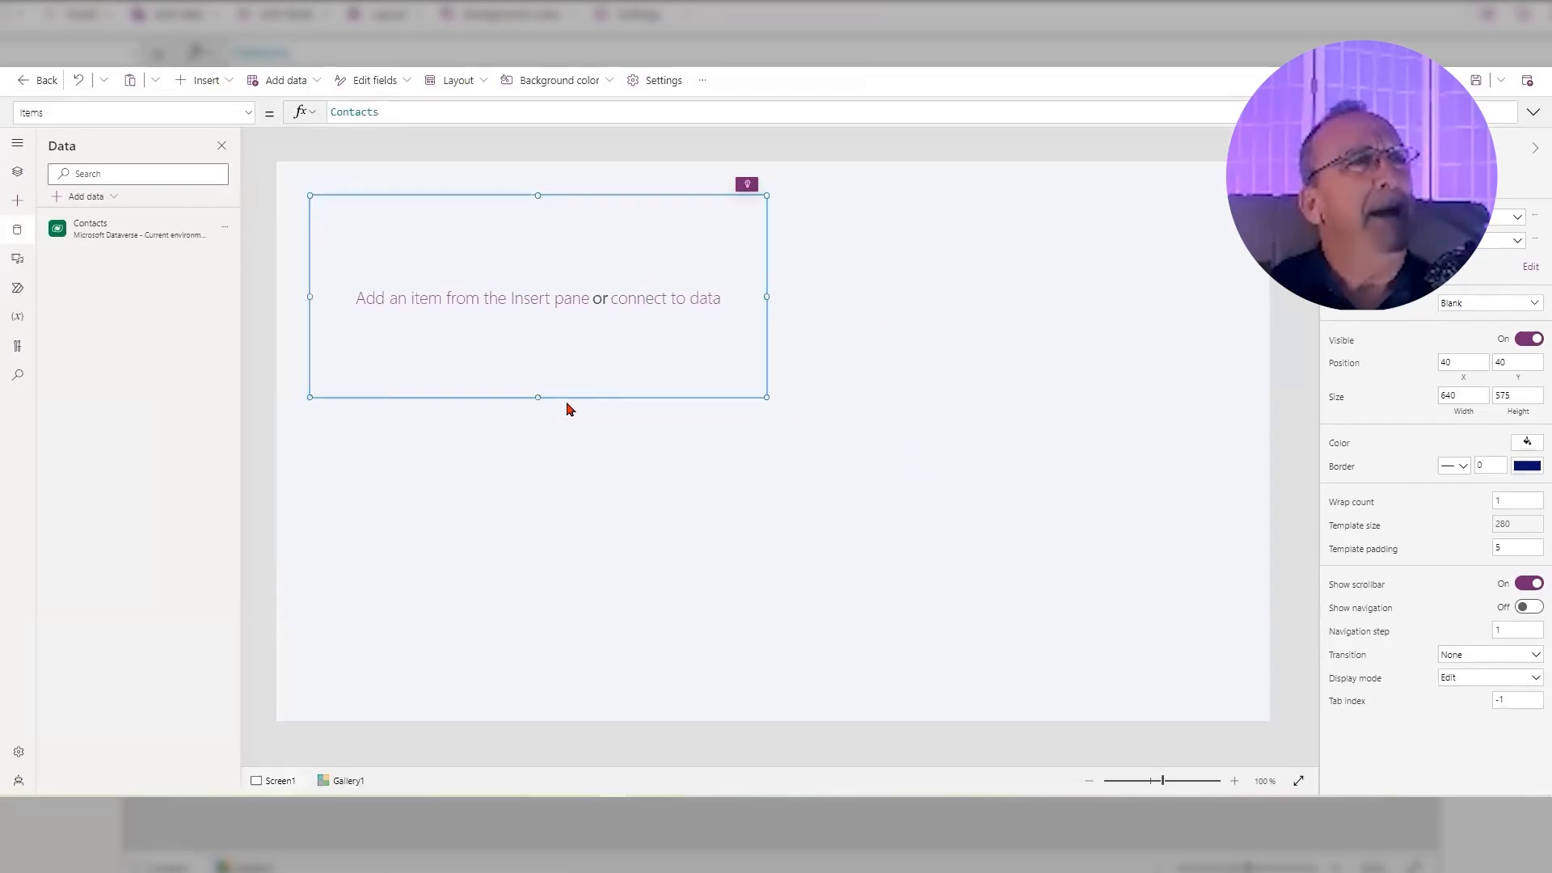
Step: Shrink the gallery's template row to a size of about 89 and move the gallery to about X 55, Y 85
left_click_drag(538, 396, 555, 260)
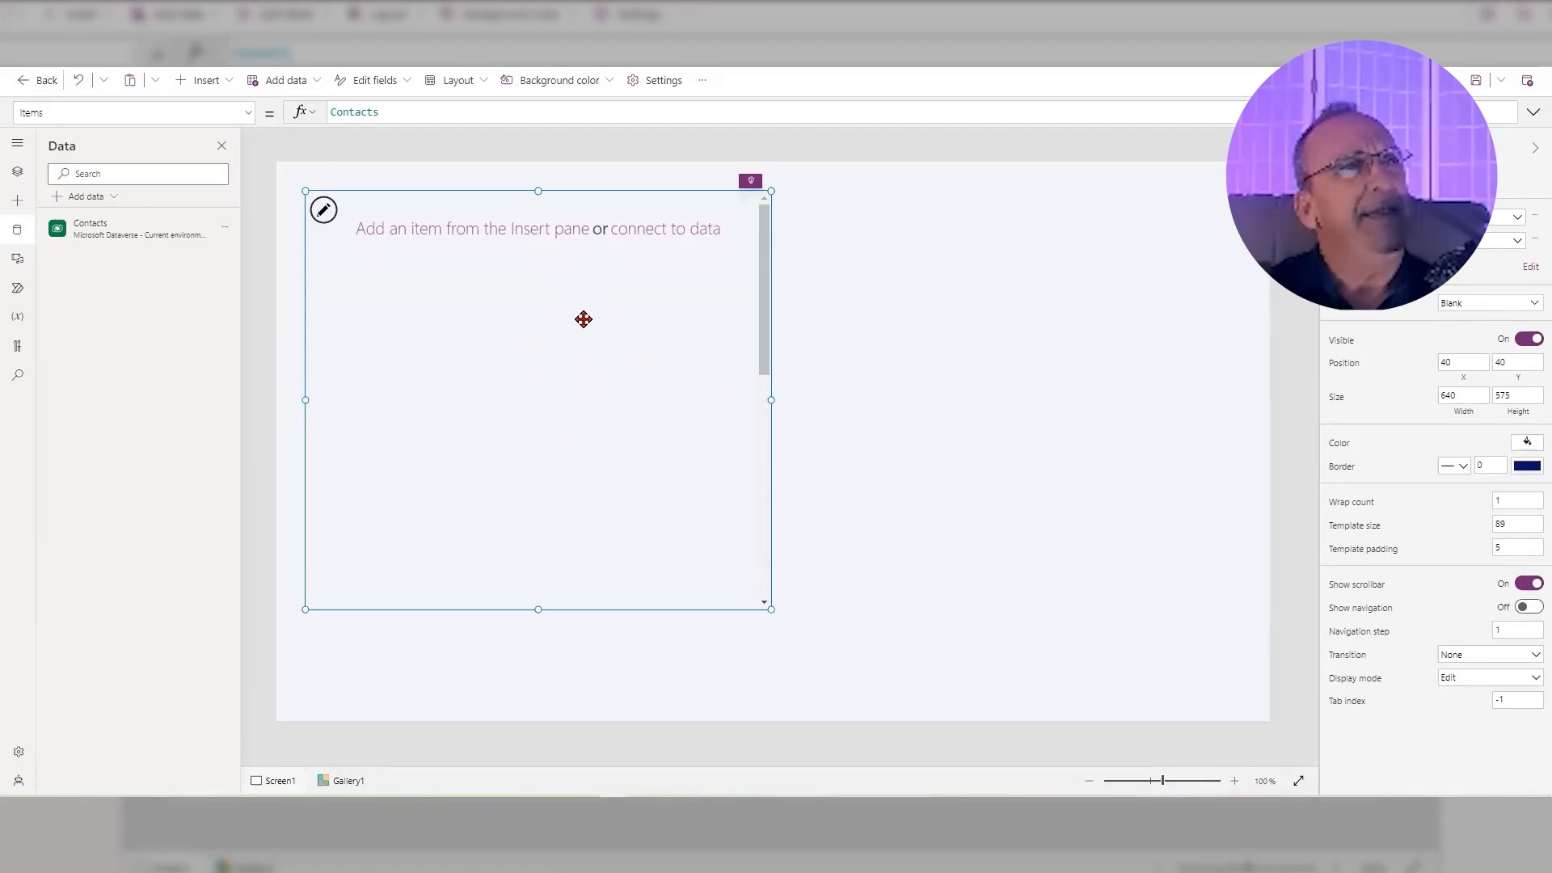
left_click(819, 330)
left_click(591, 308)
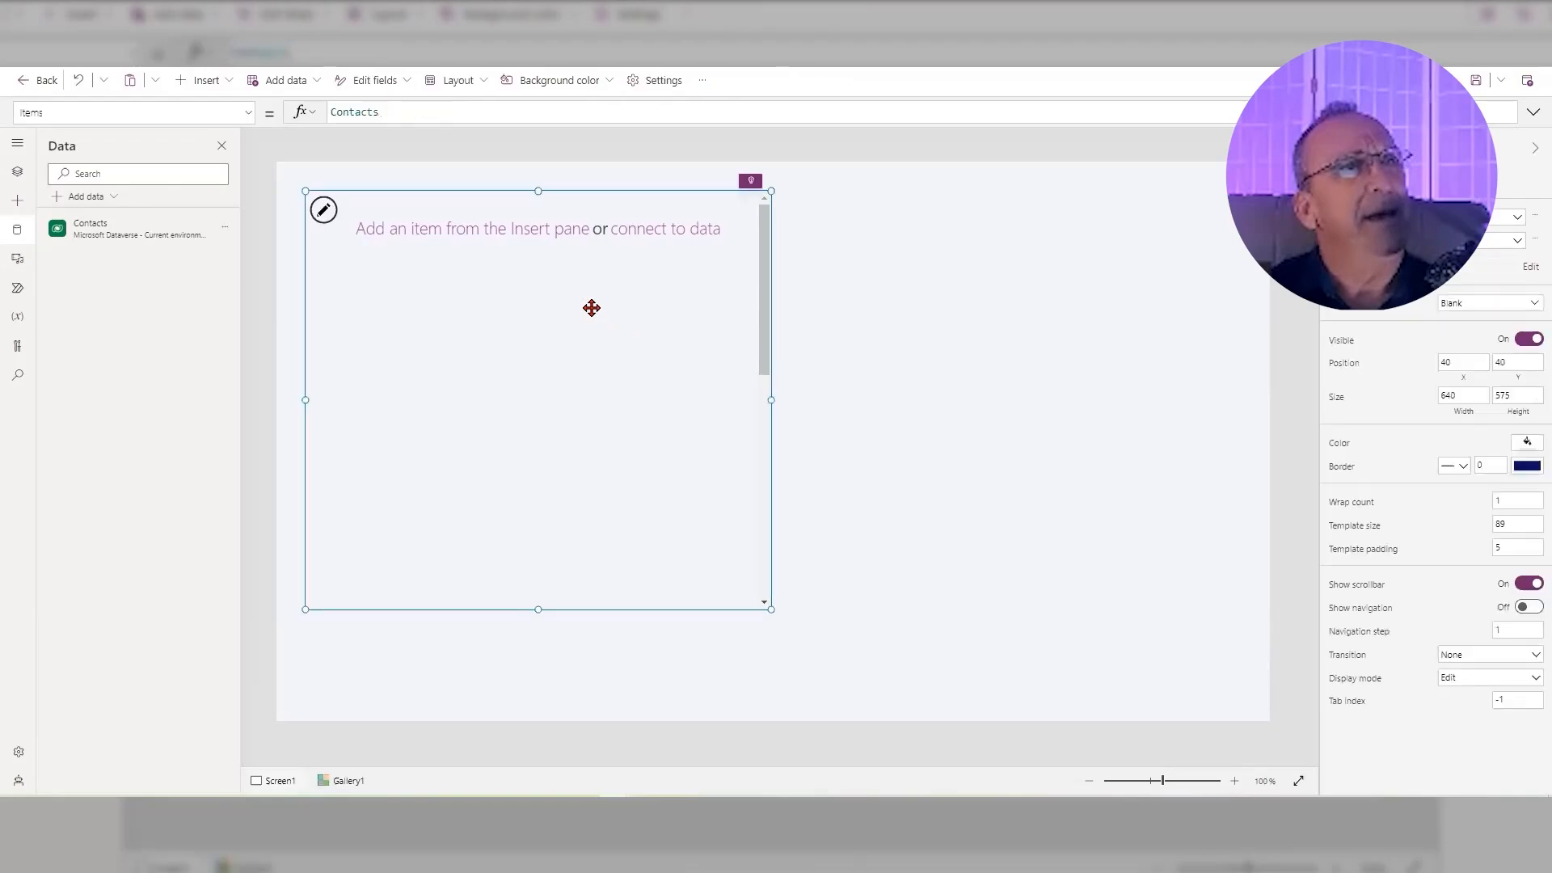
left_click(488, 229)
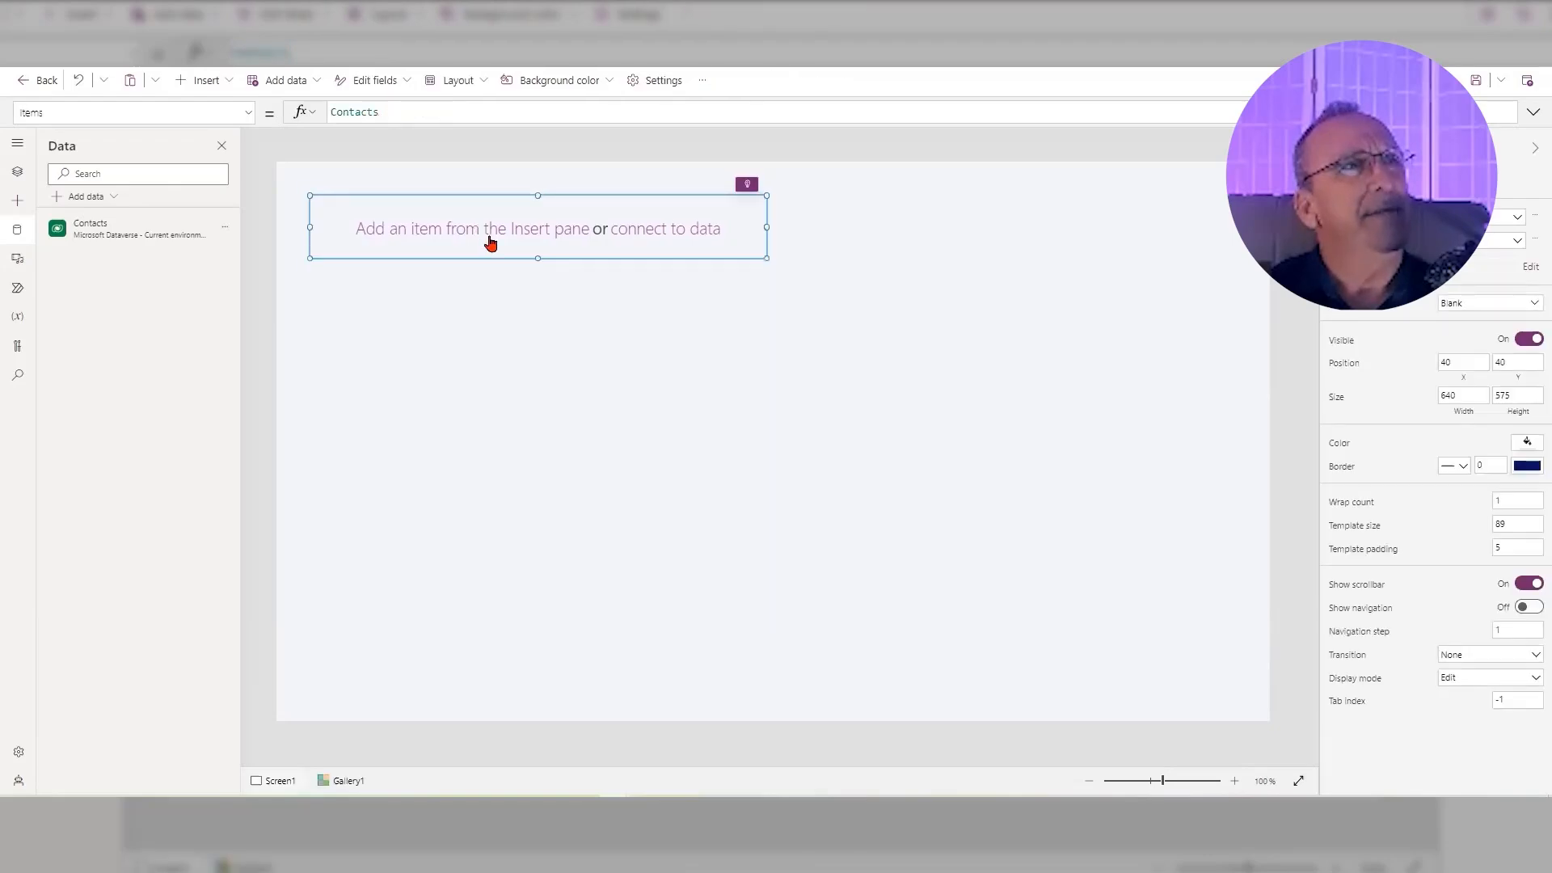
left_click(614, 491)
Step: Insert a text label into the gallery's template row for each contact's full name
left_click(572, 260)
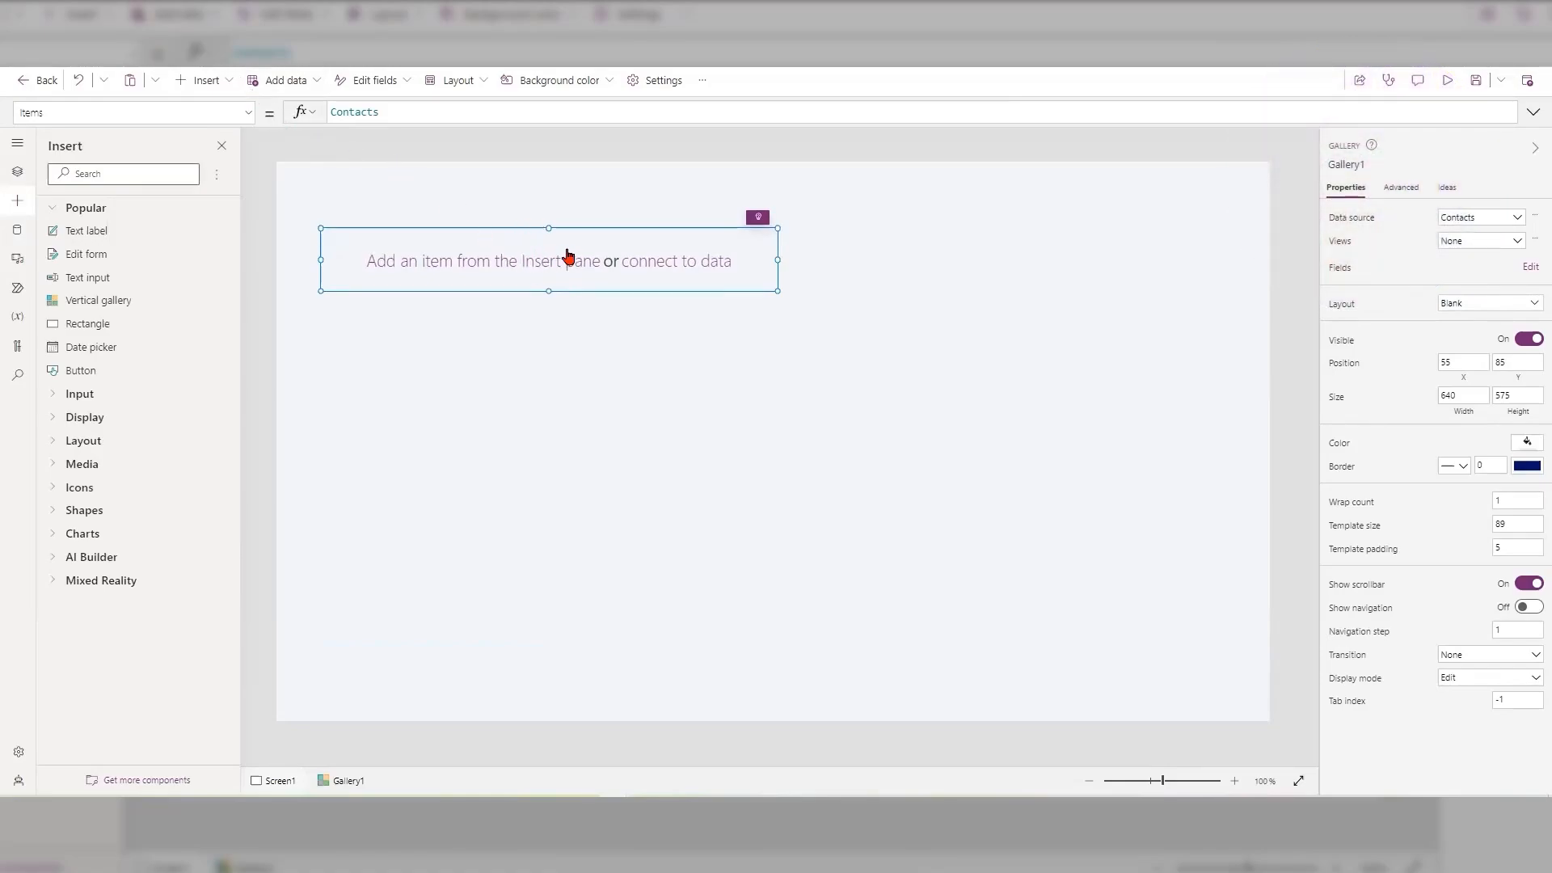
left_click(215, 82)
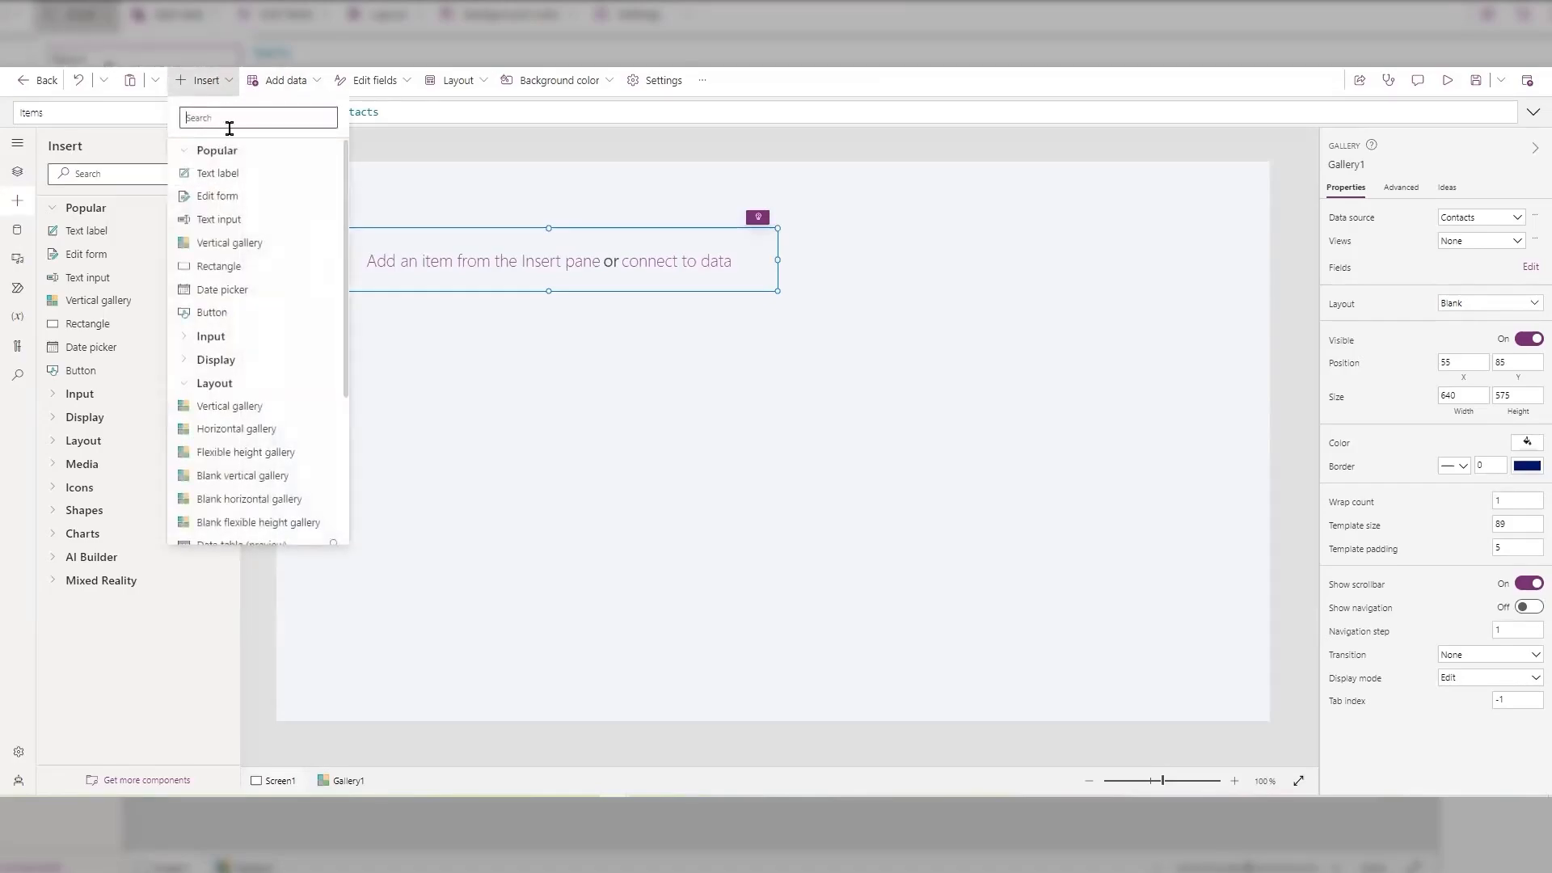
left_click(252, 177)
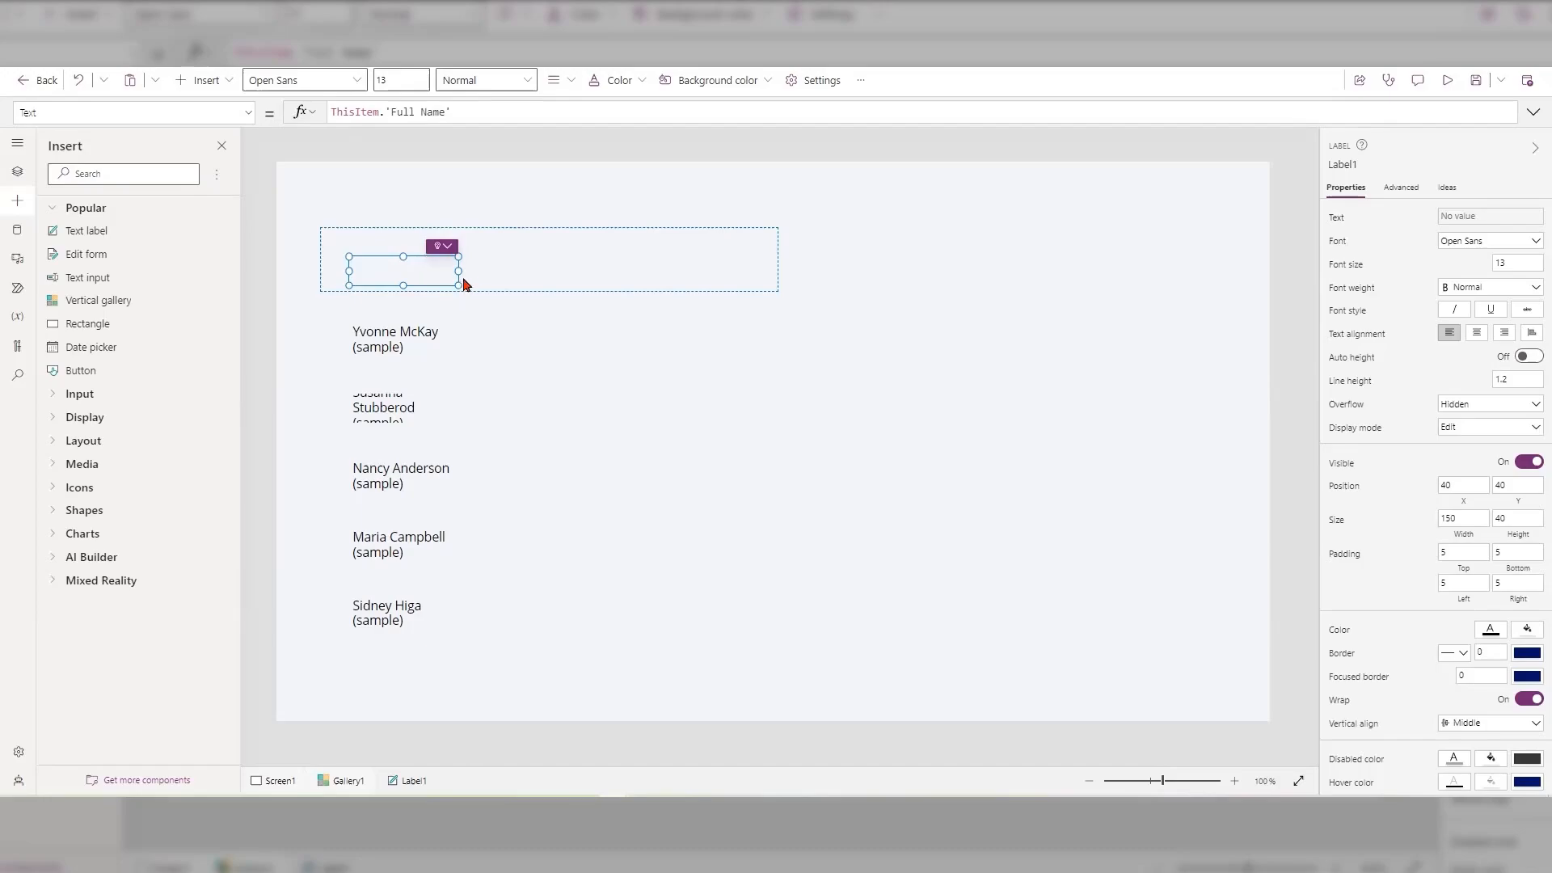
Step: Move the full-name label to about X 15, Y 10 within the template row and resize it to about 317 wide by 29 high
left_click_drag(459, 269, 420, 250)
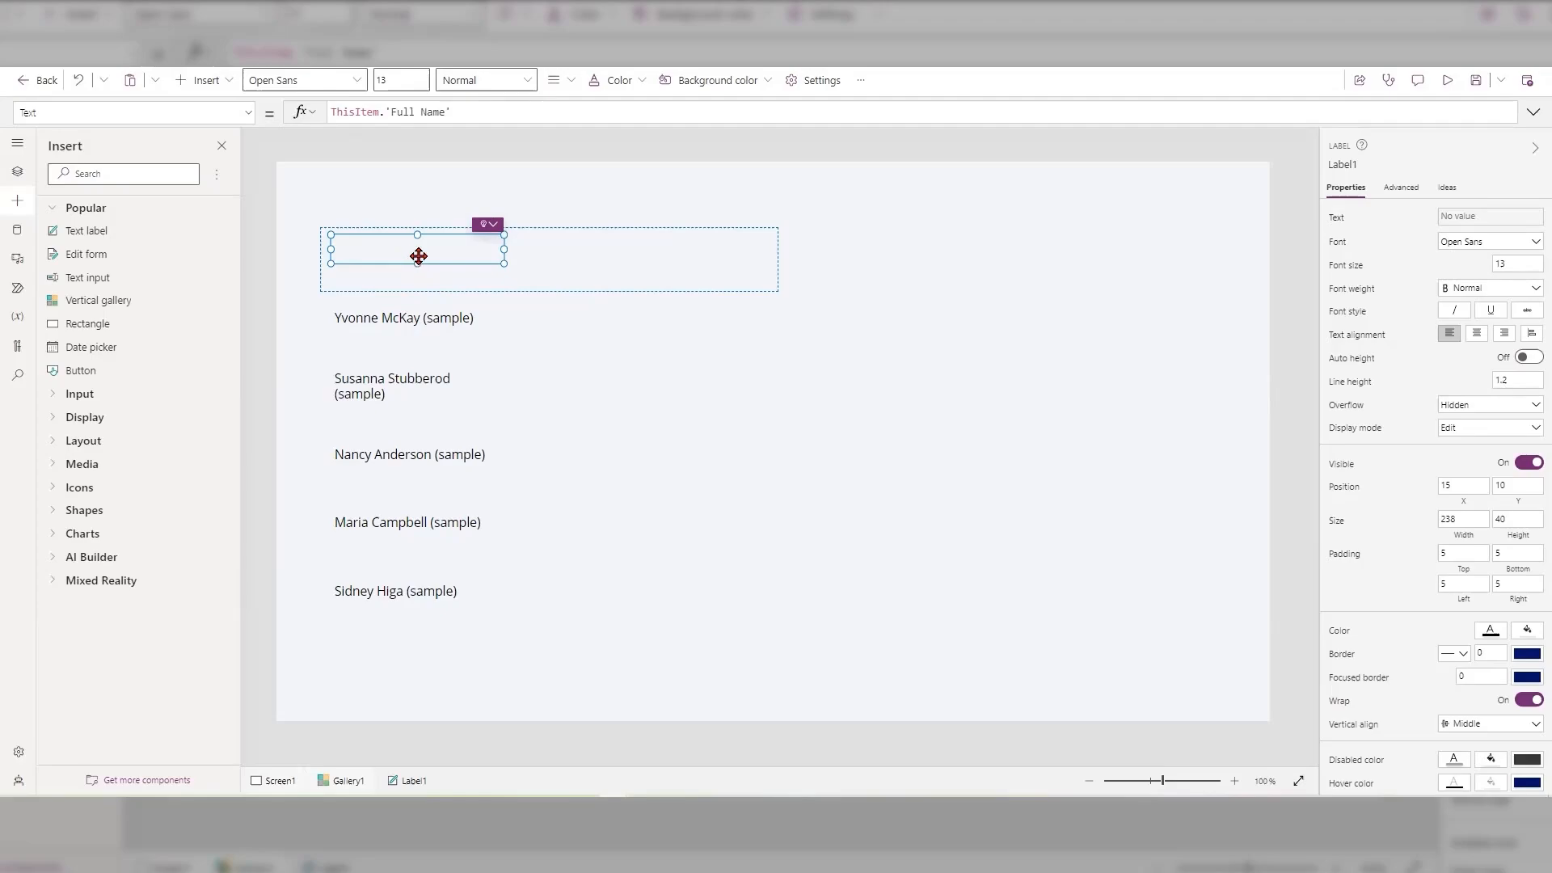
mouse_move(418, 261)
left_mouse_down()
mouse_move(420, 275)
mouse_move(418, 253)
left_mouse_up()
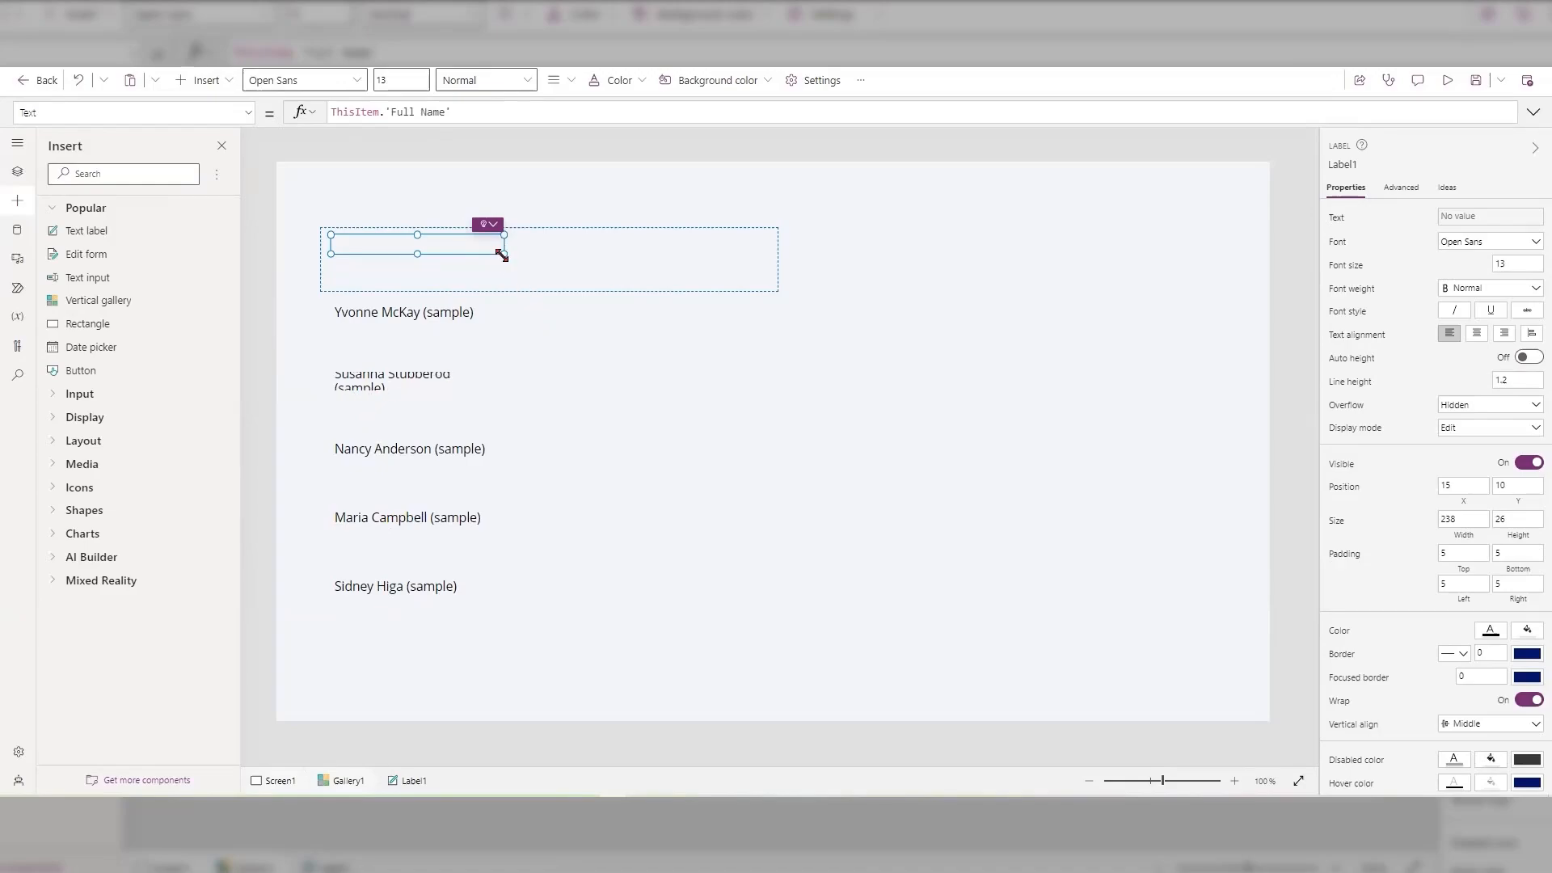
left_click_drag(501, 256, 554, 262)
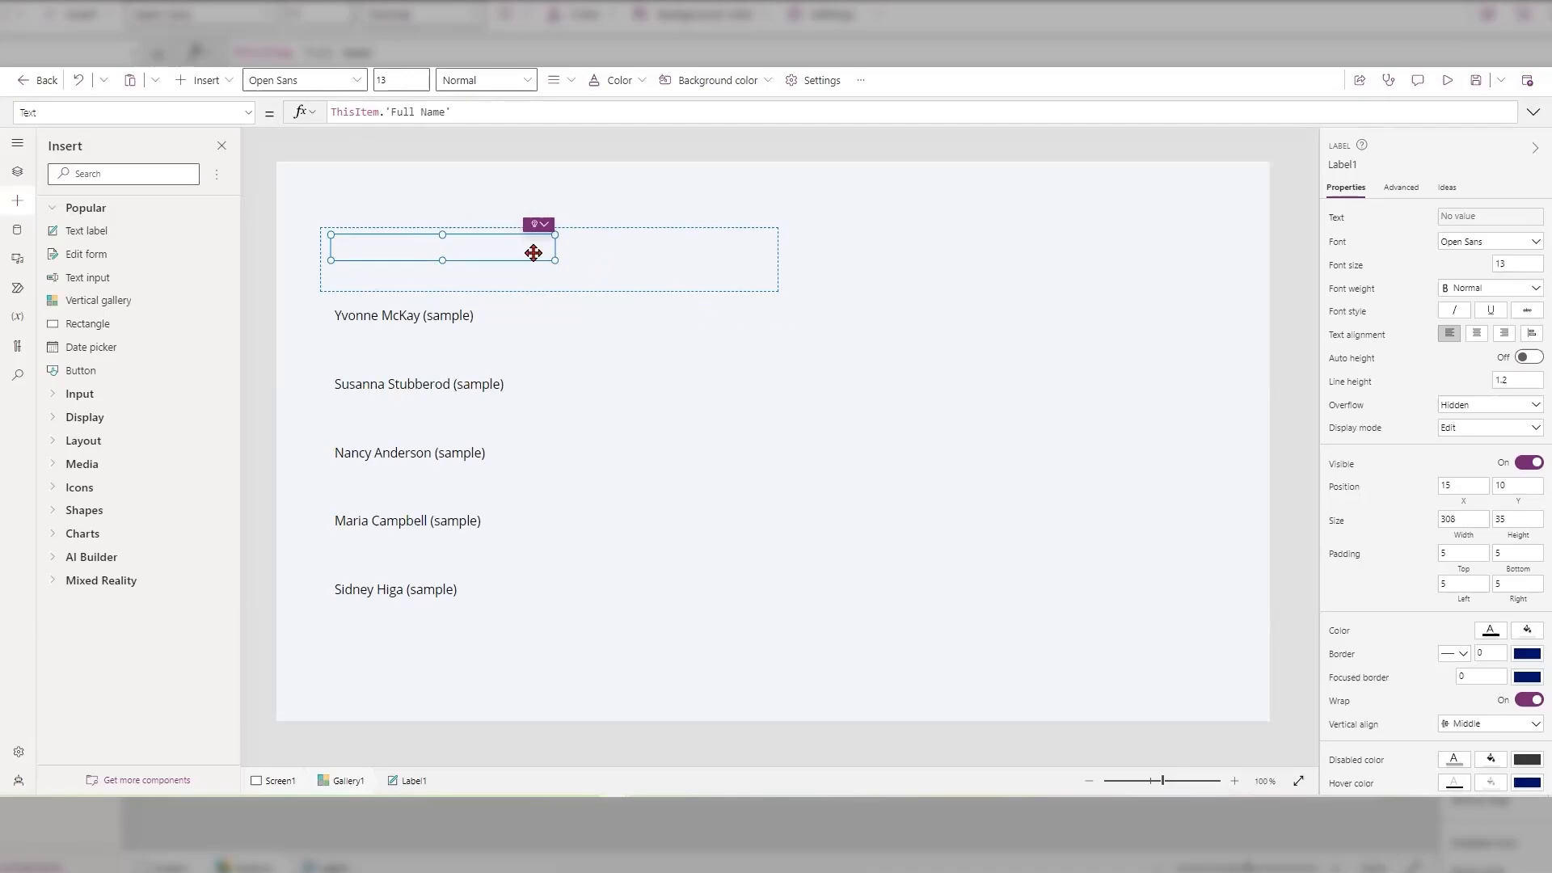
left_click_drag(557, 257, 563, 255)
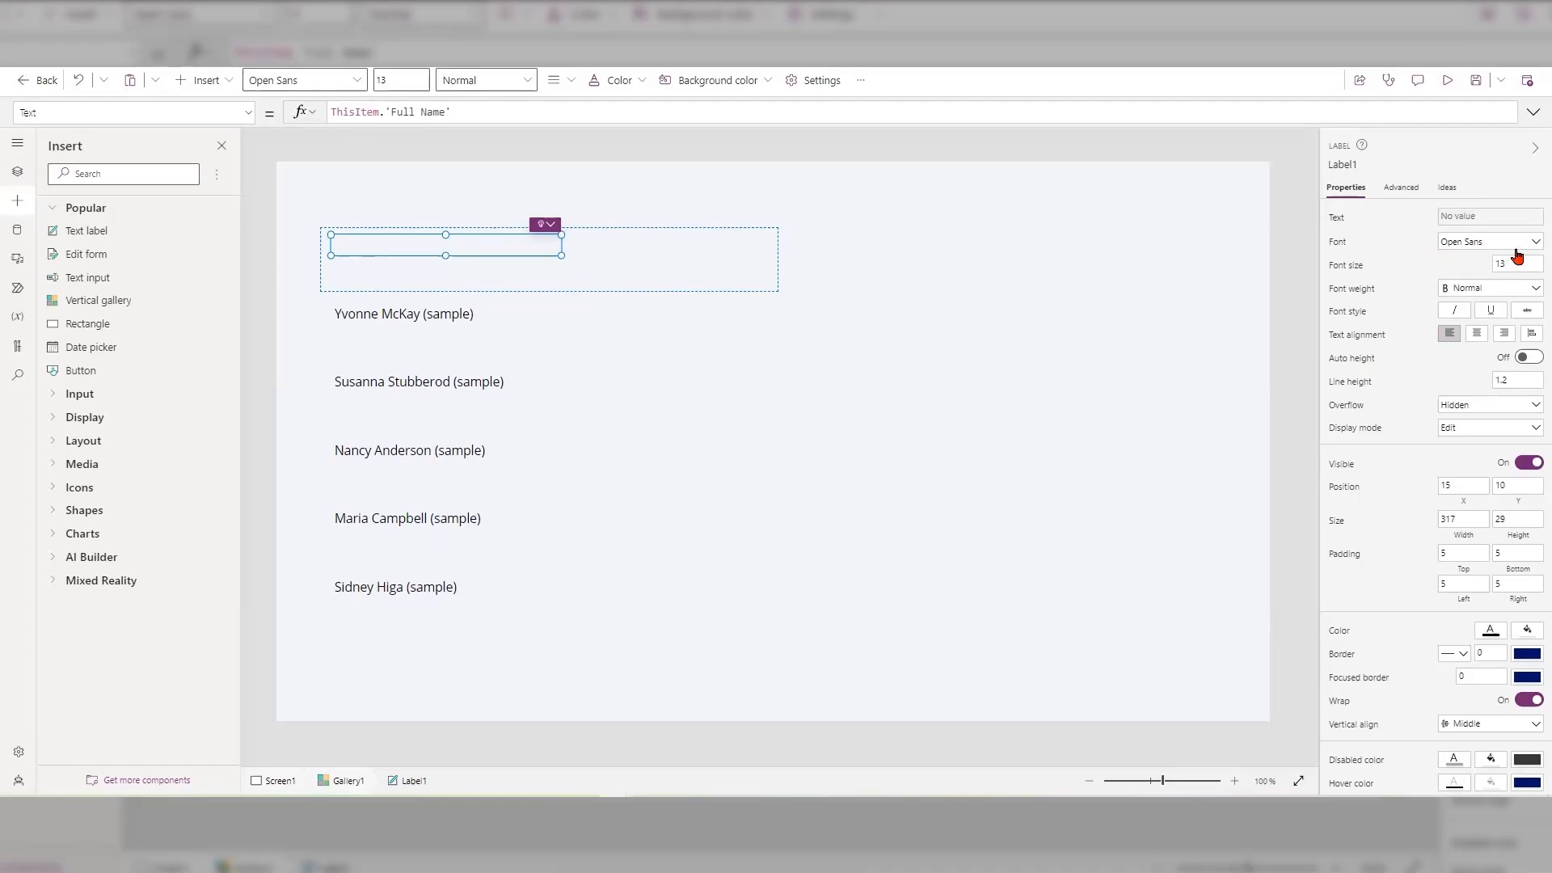
Step: Set the full-name label's font weight to Bold
left_click(1533, 290)
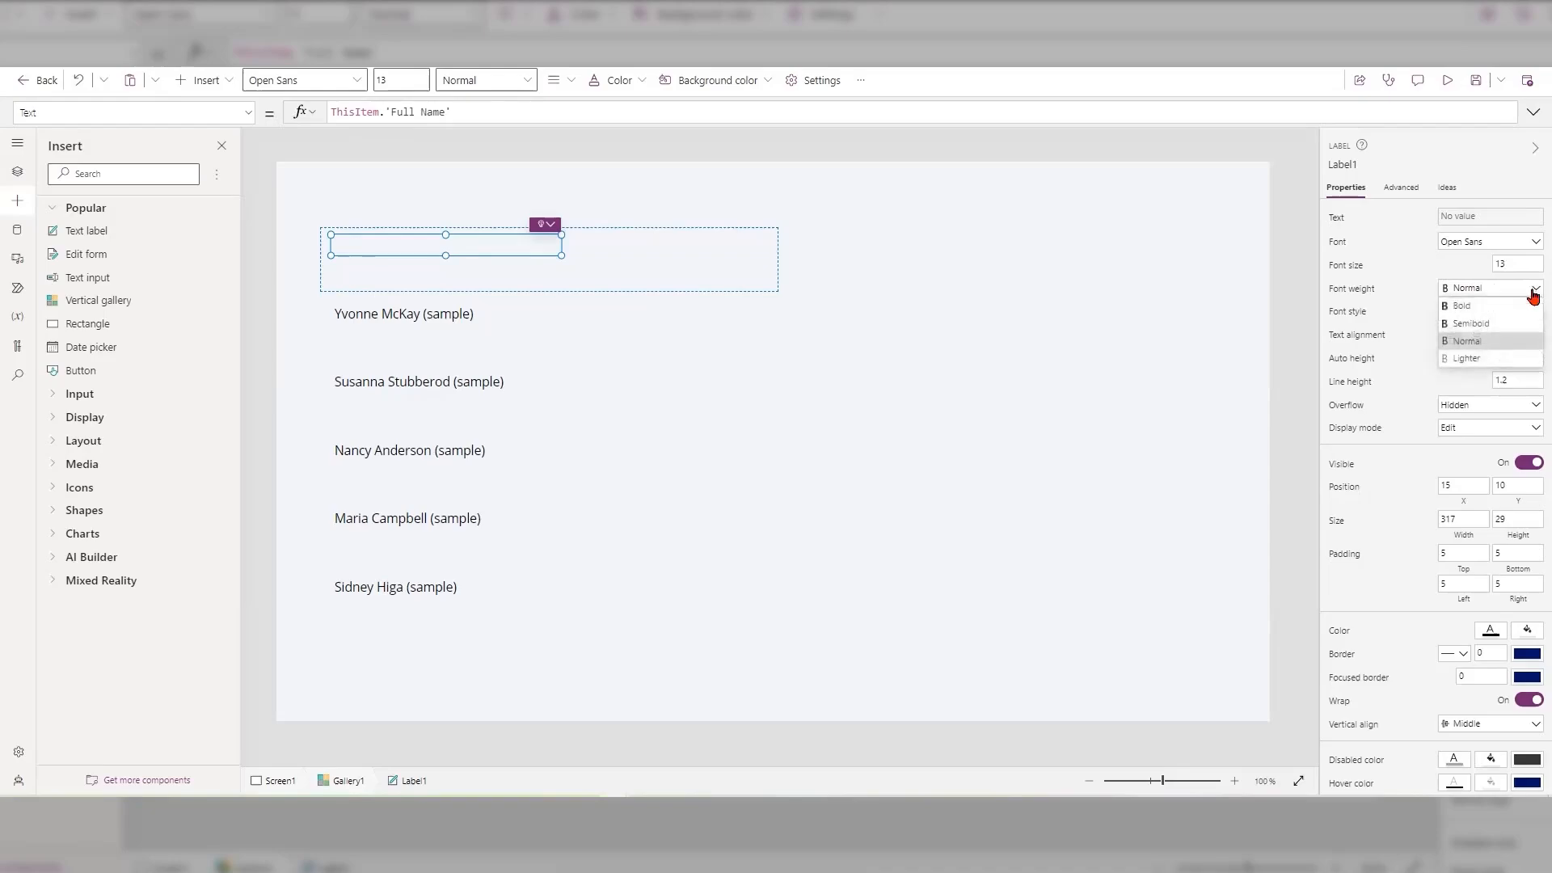
left_click(1460, 305)
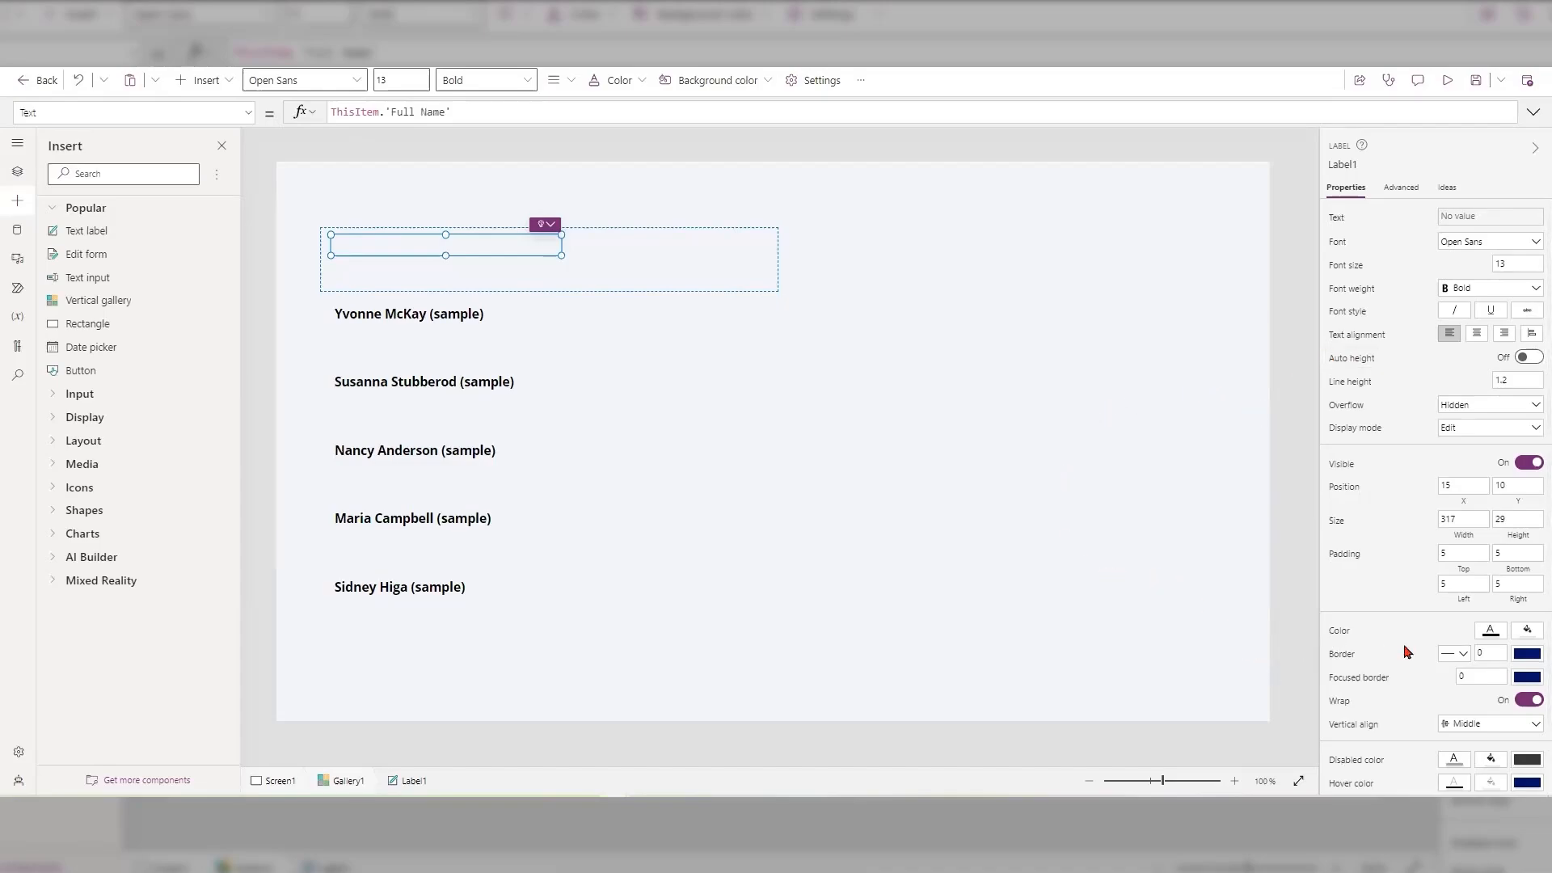
Step: Try dark red and blue as the full-name label's text color, and set it back to black
left_click(1494, 632)
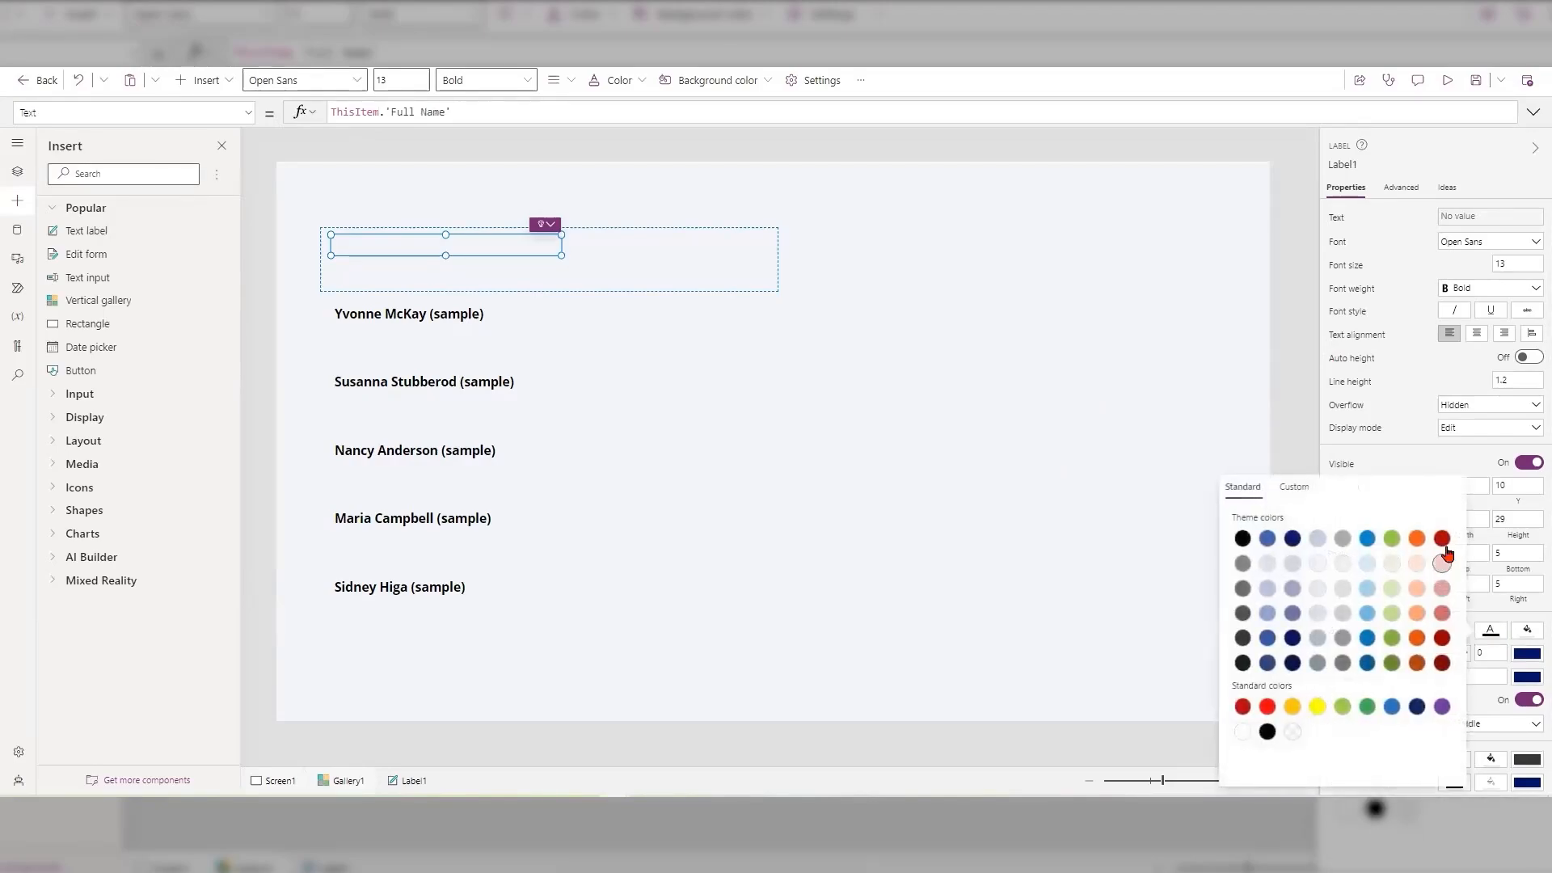
left_click(1443, 663)
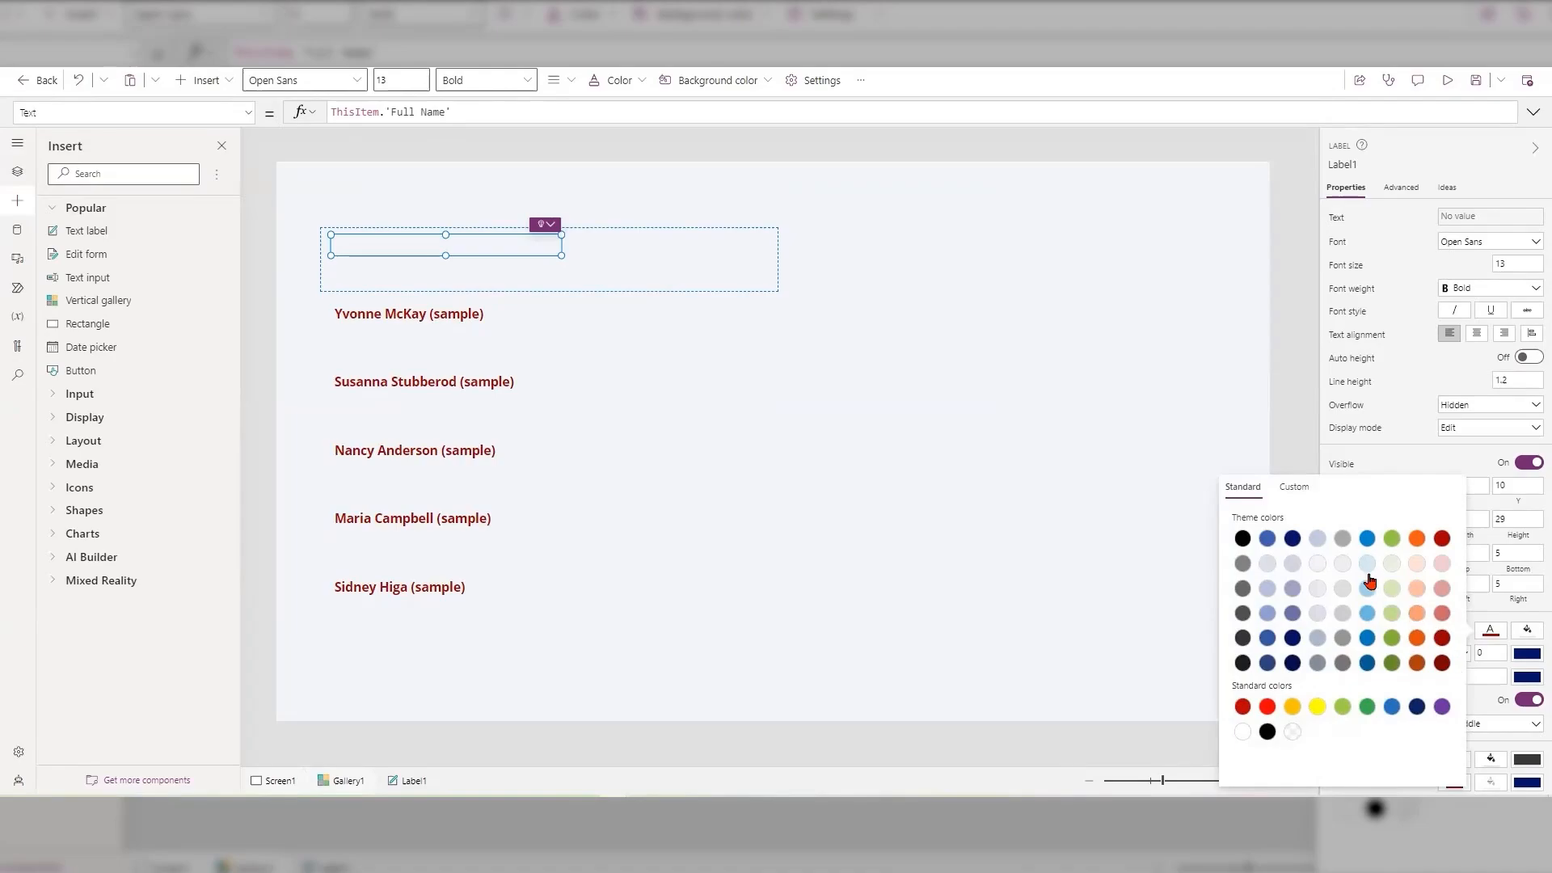
left_click(1366, 548)
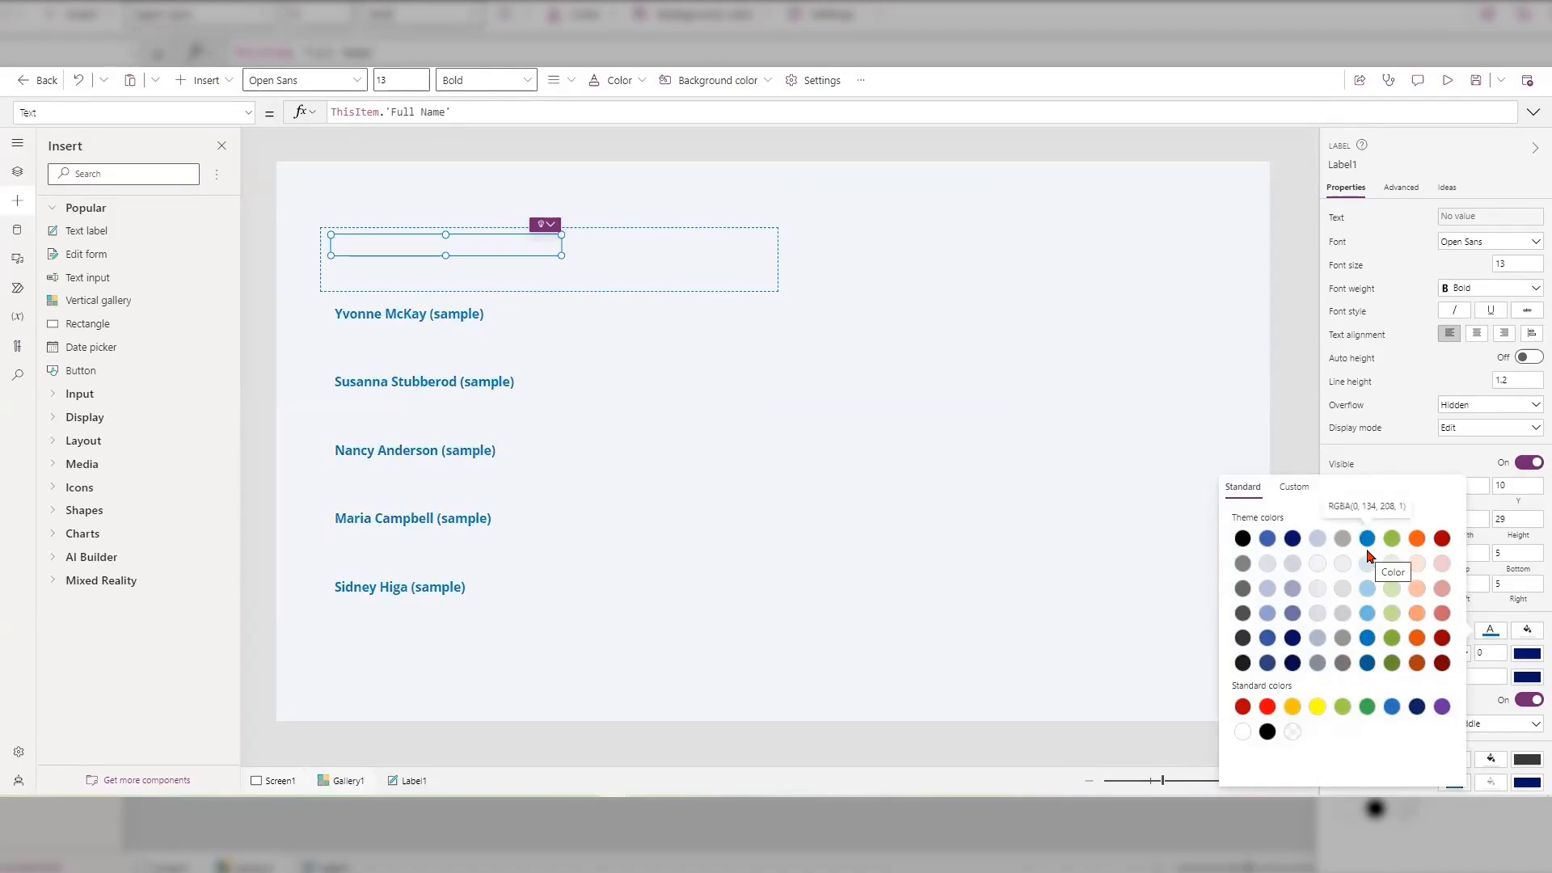
left_click(1243, 539)
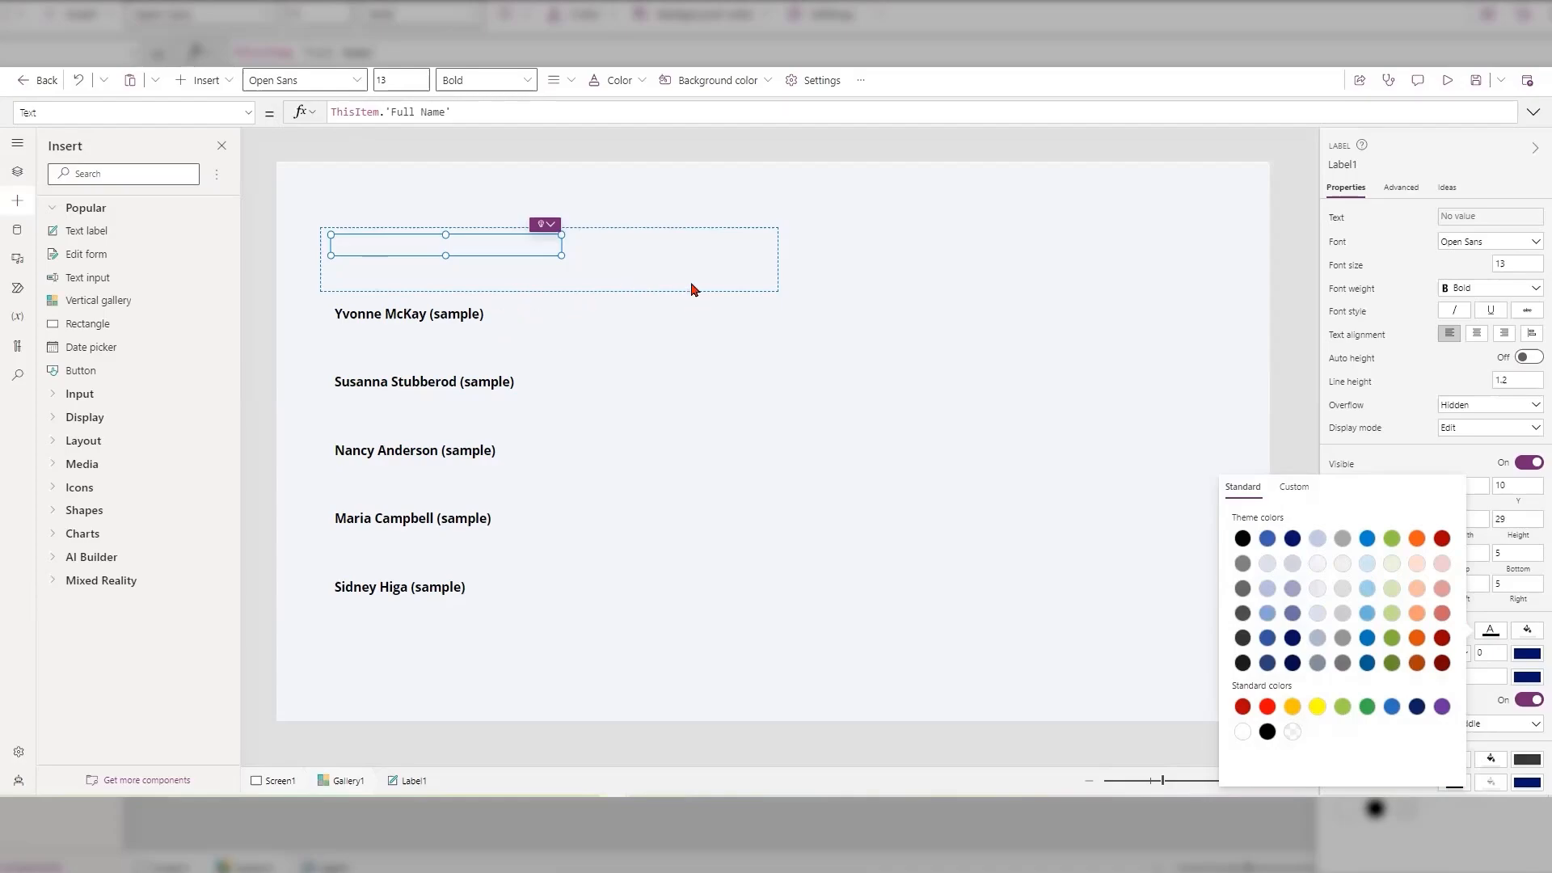
left_click(1408, 386)
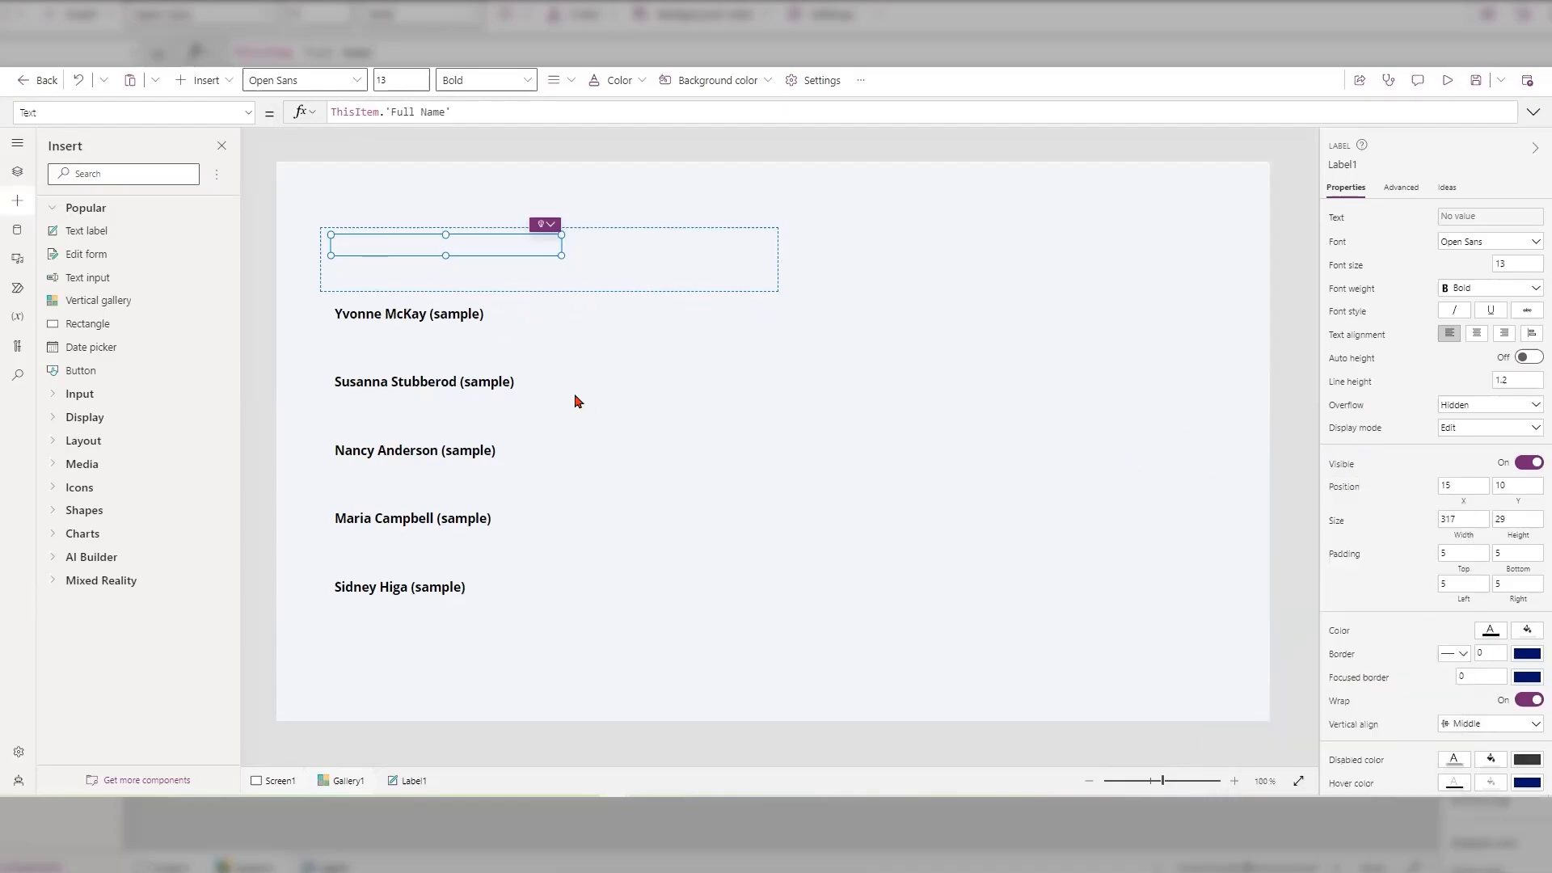
left_click(576, 280)
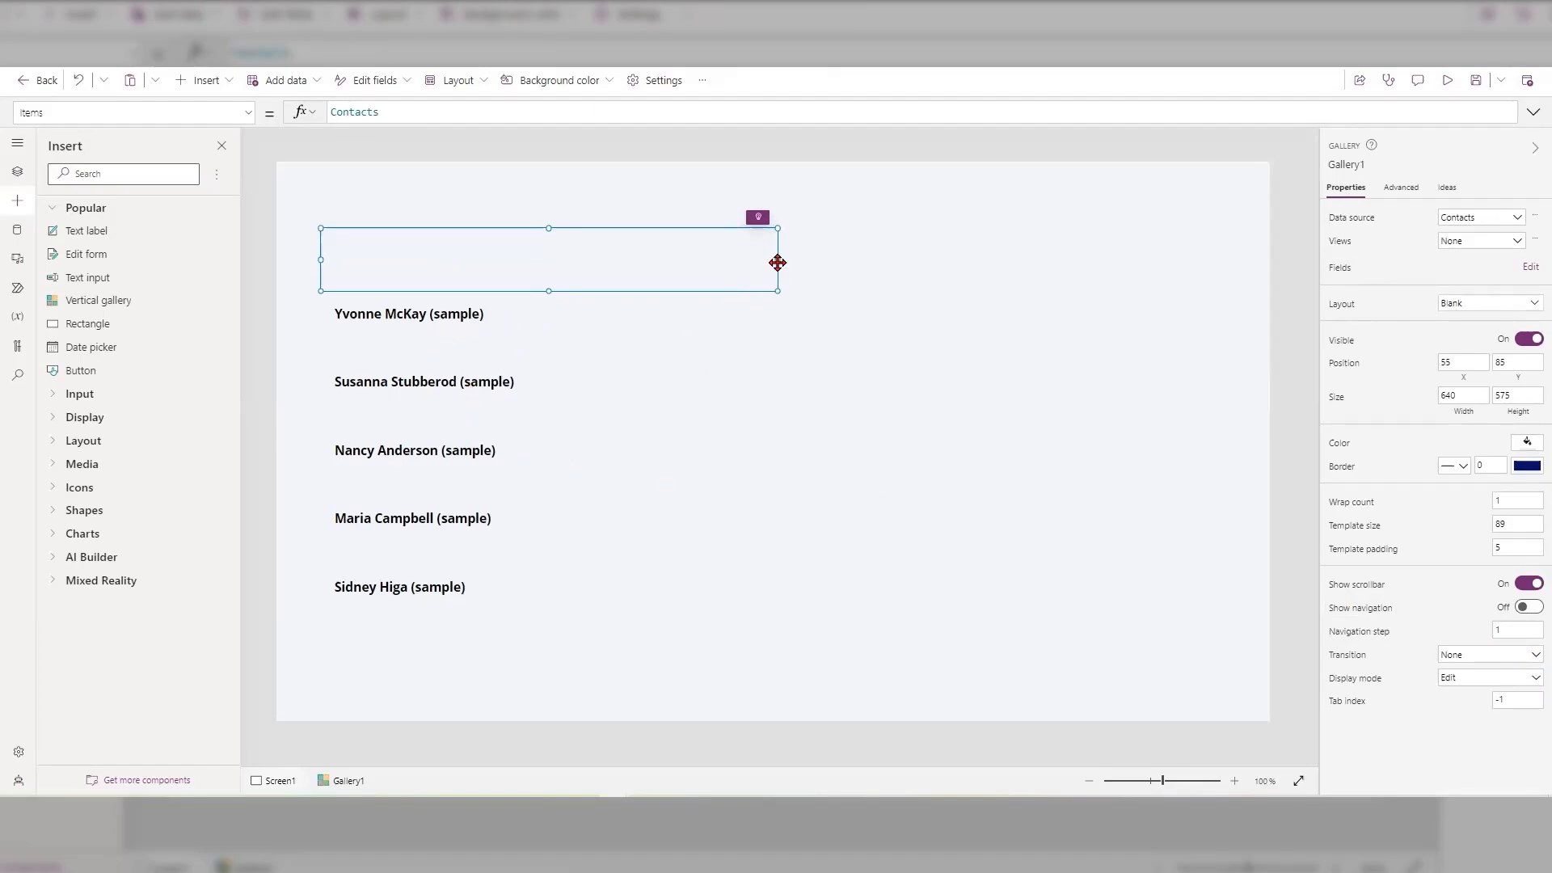
left_click_drag(777, 255, 779, 255)
left_click(507, 319)
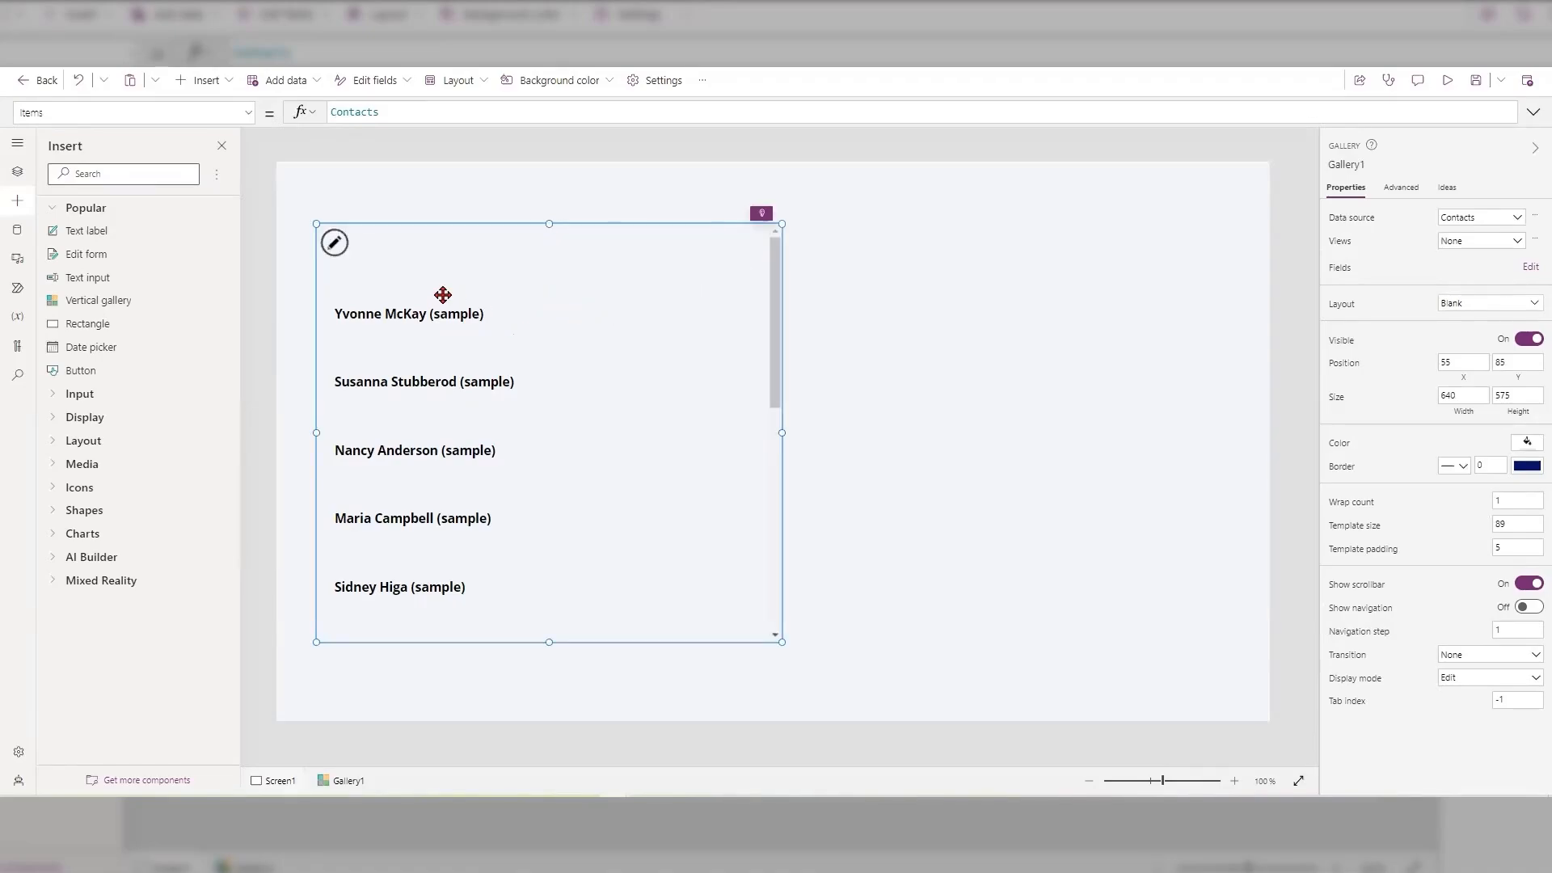
left_click(199, 90)
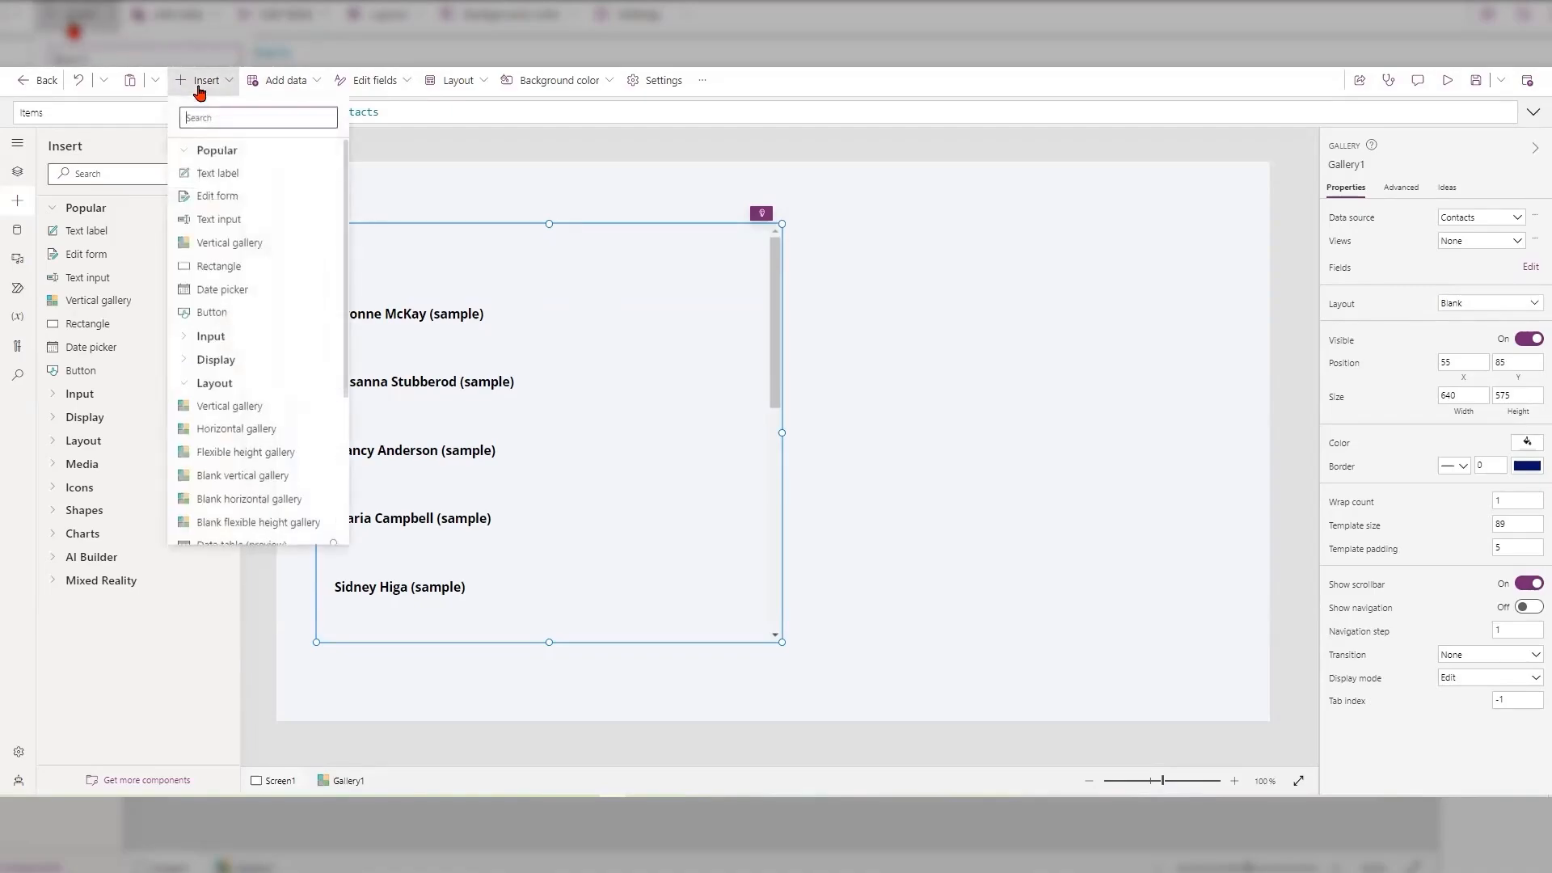
left_click(227, 173)
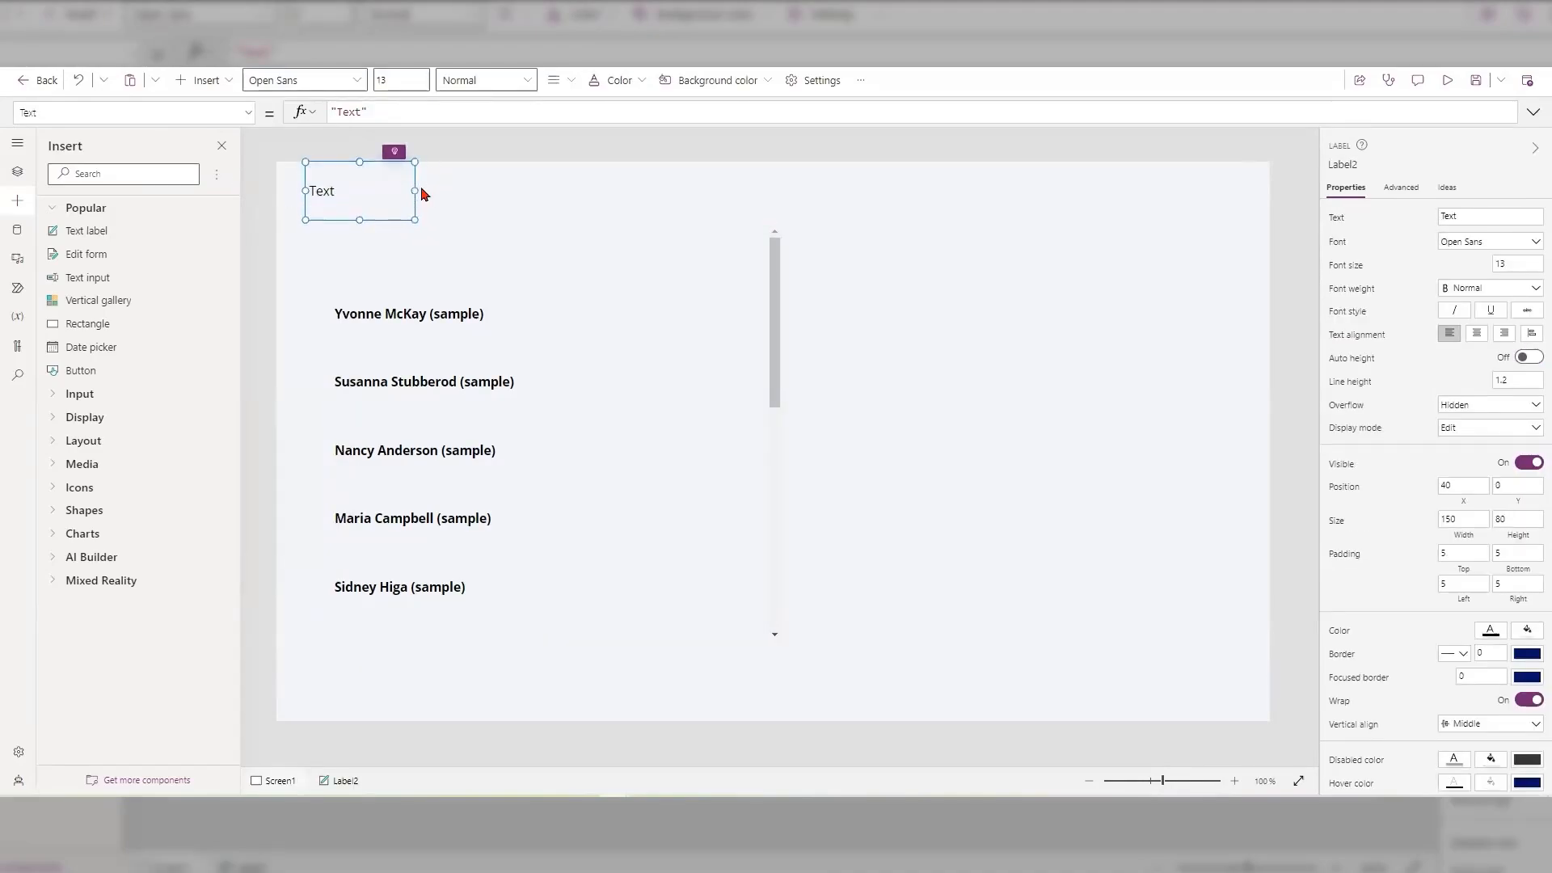
left_click(485, 281)
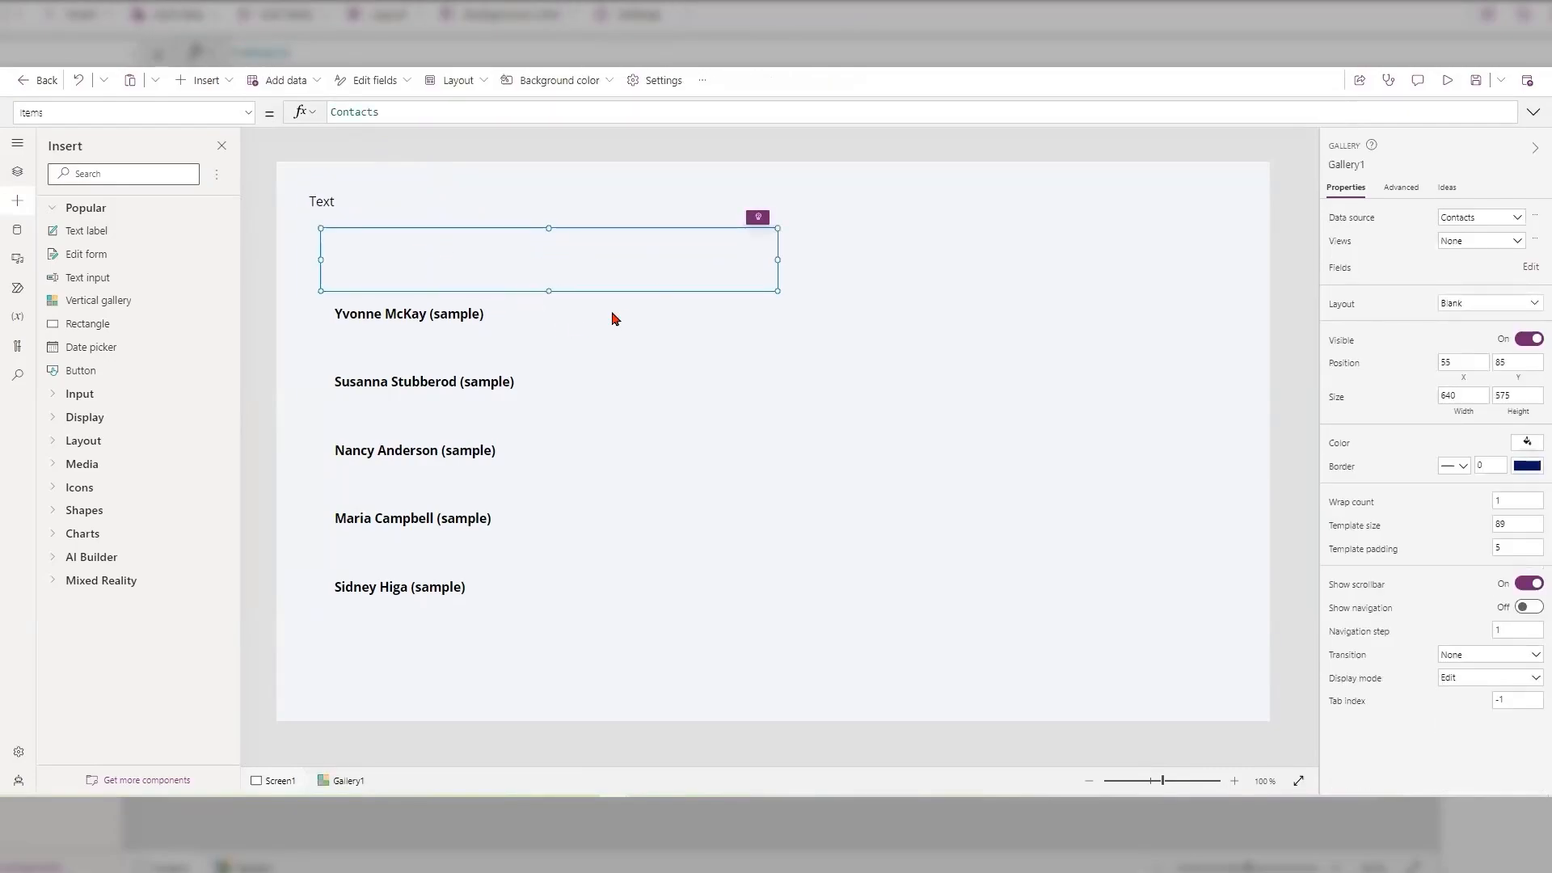
left_click(323, 199)
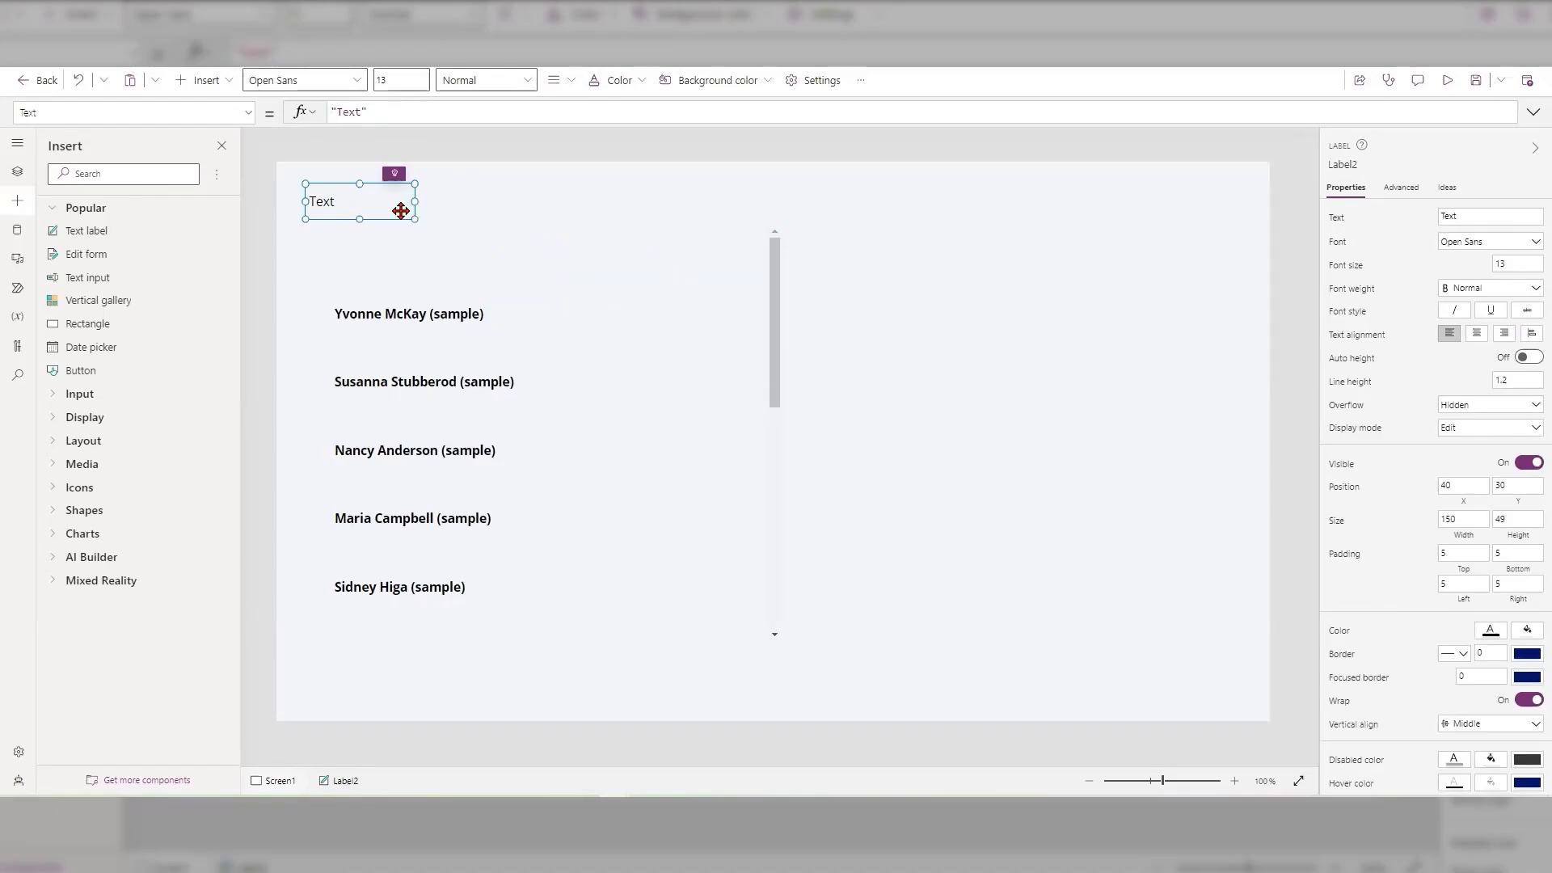
key("Delete")
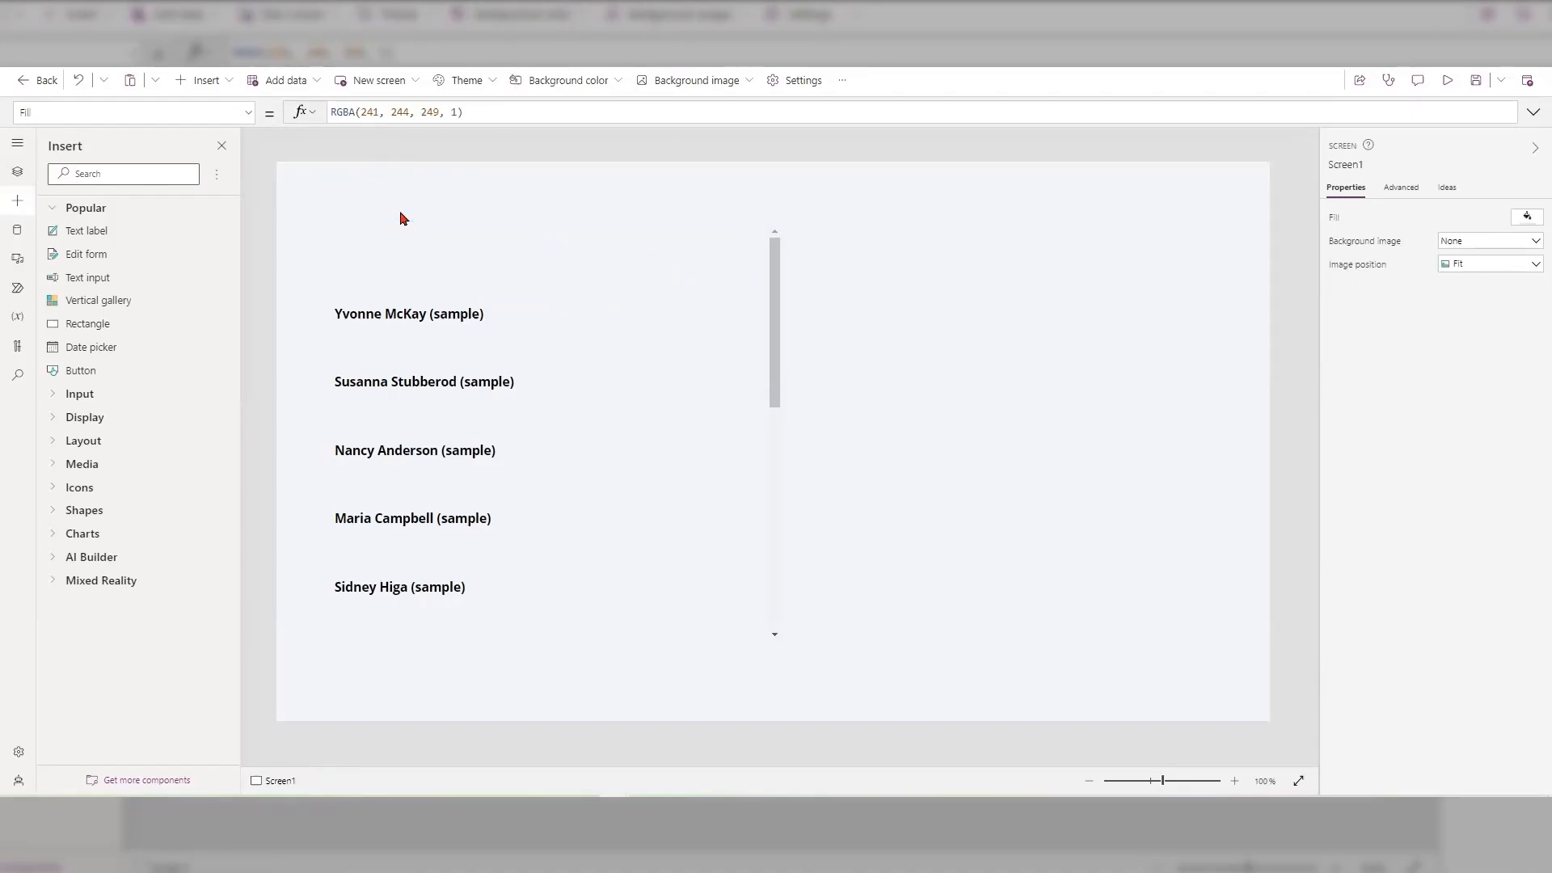
Step: Insert a second text label in the gallery's template row at about X 385, Y 25, sized about 212 wide by 29 high
left_click(641, 299)
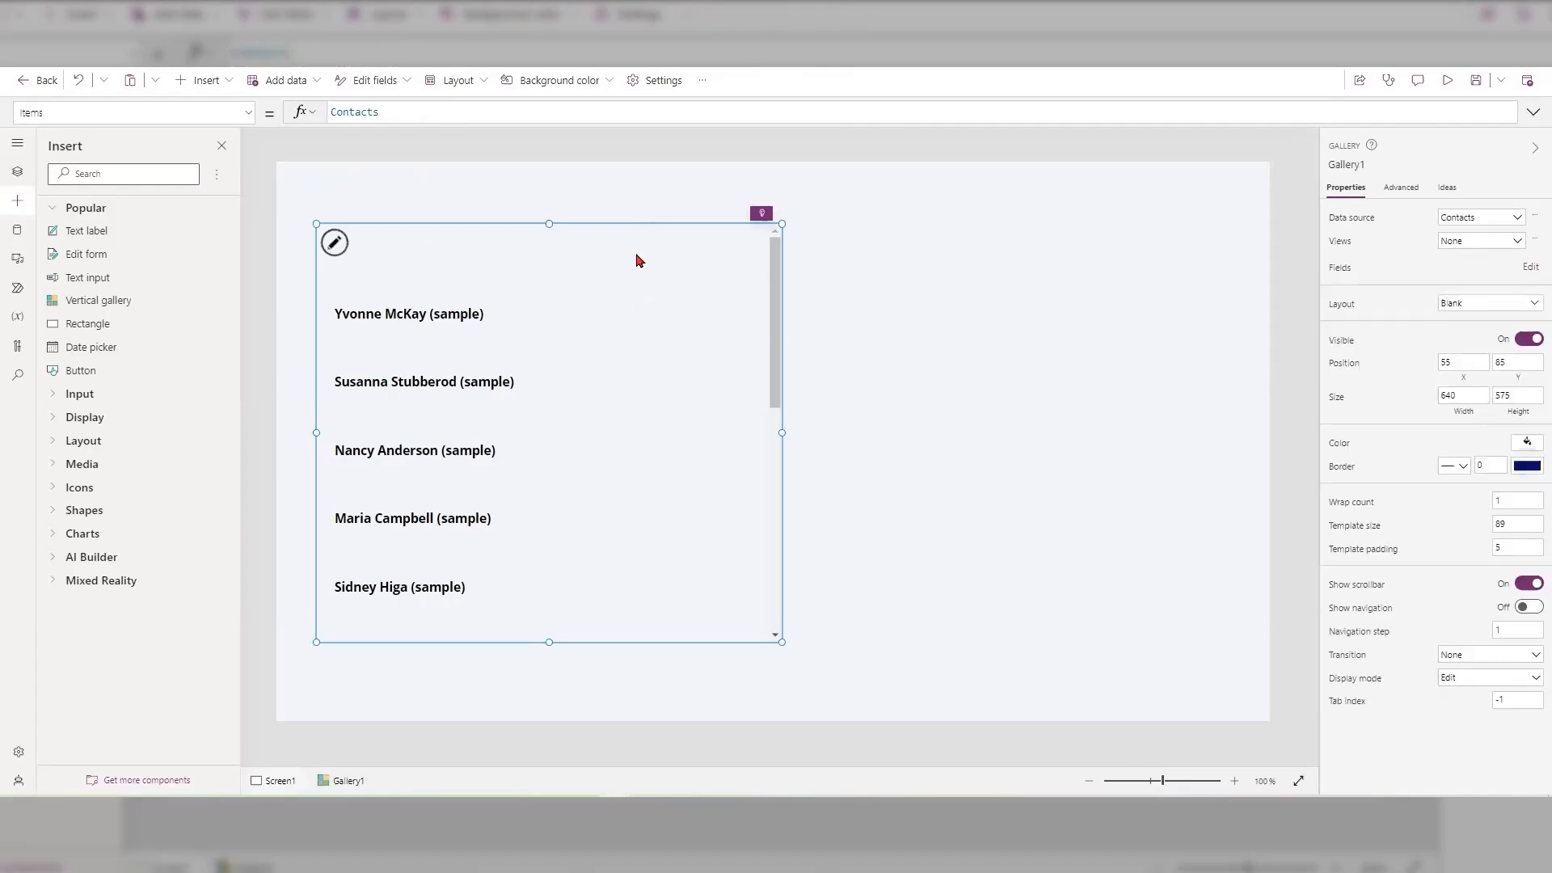
left_click(637, 262)
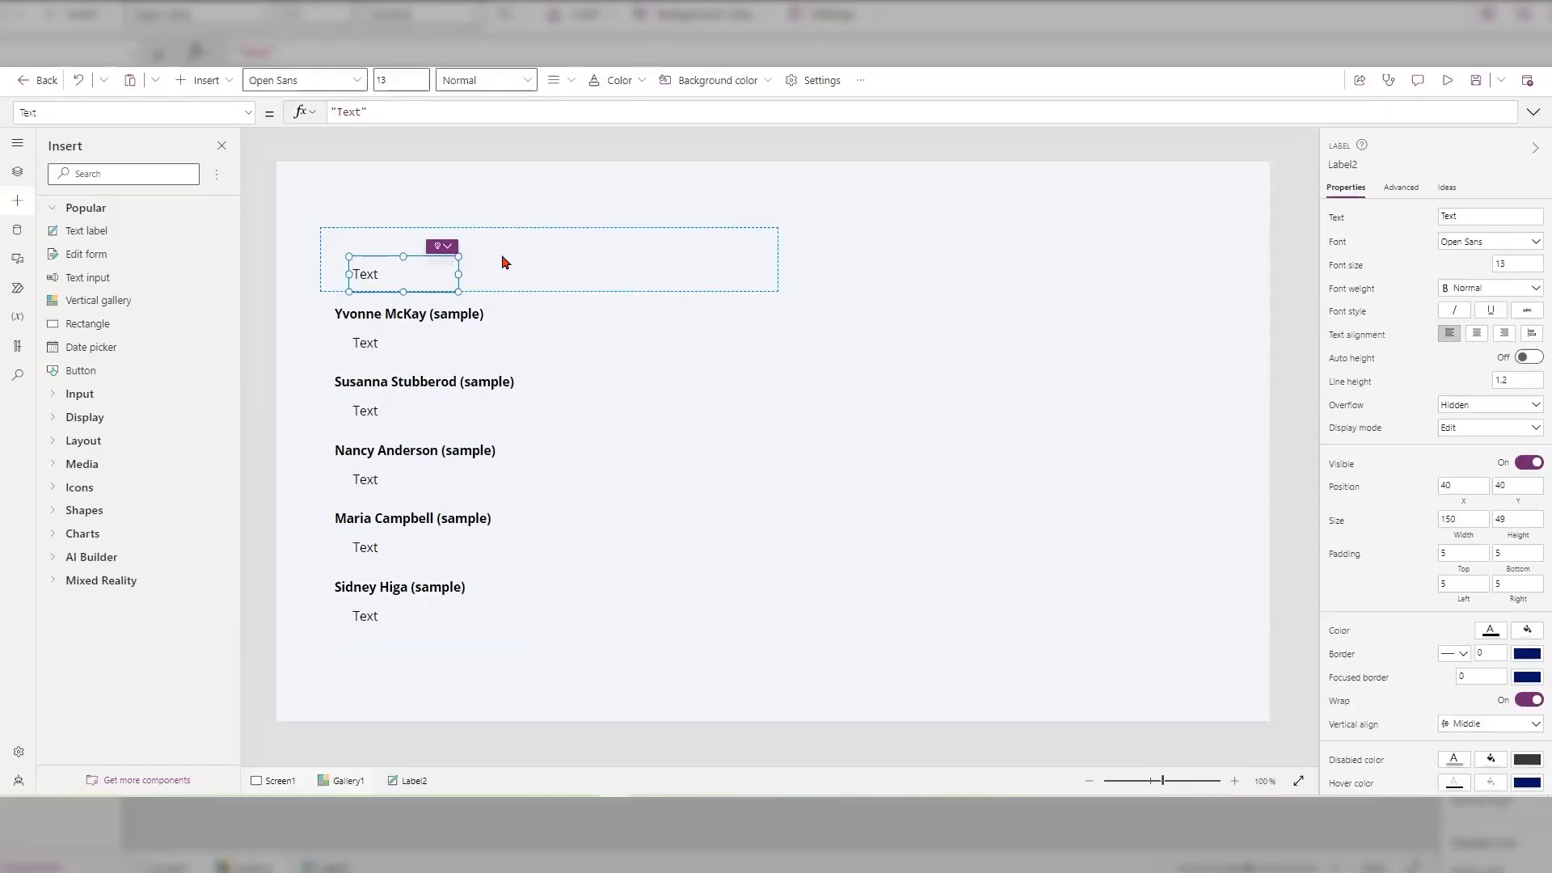
left_click_drag(406, 253, 753, 266)
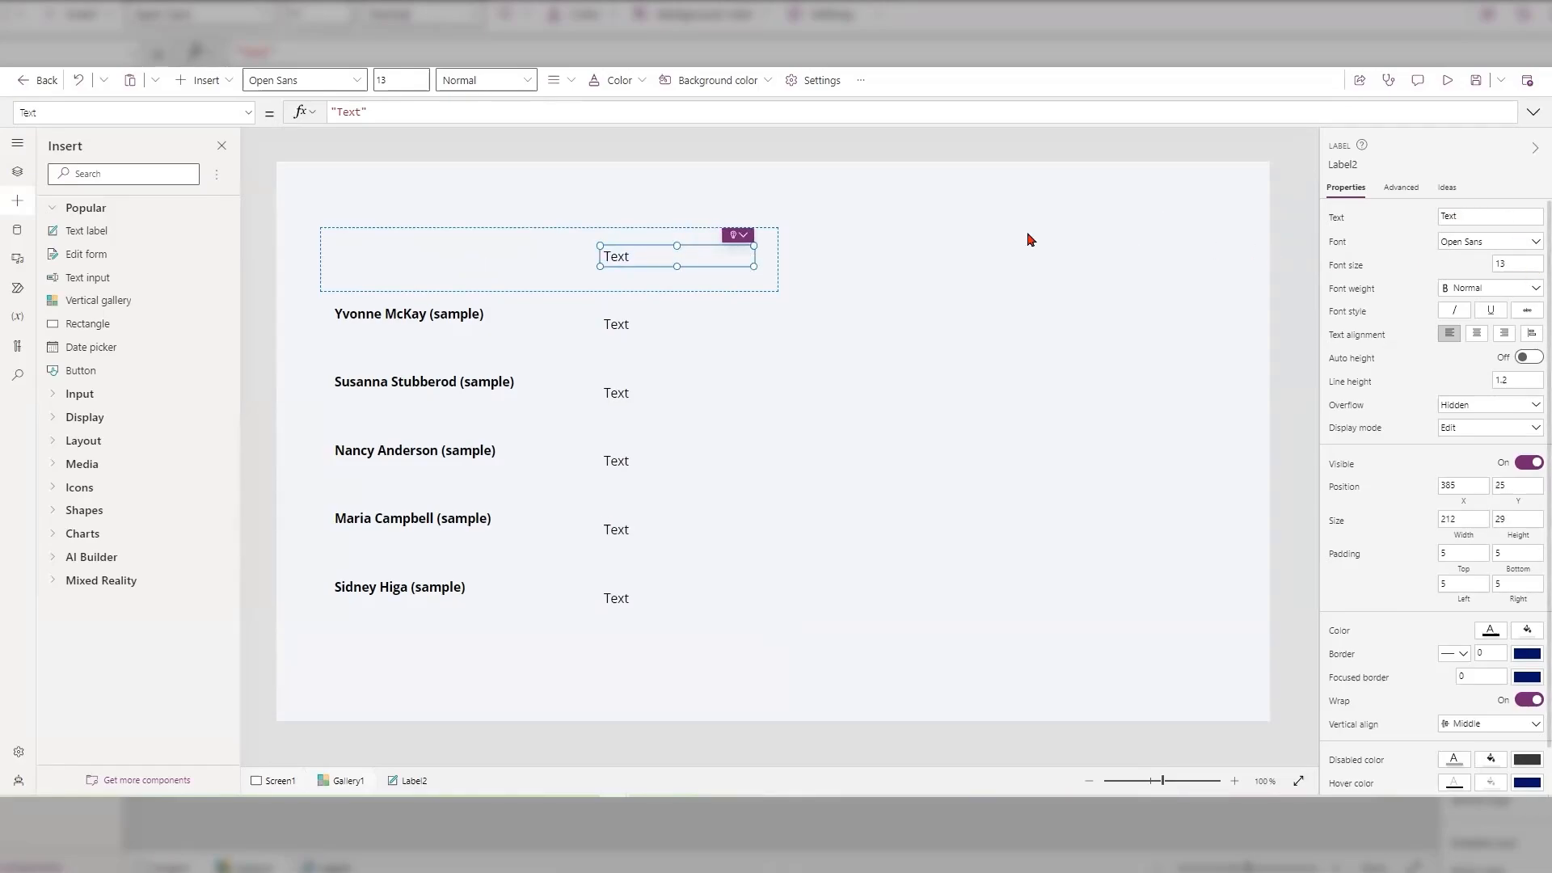
Step: Select the gallery and review the views available for its Contacts data source, keeping None
left_click(697, 245)
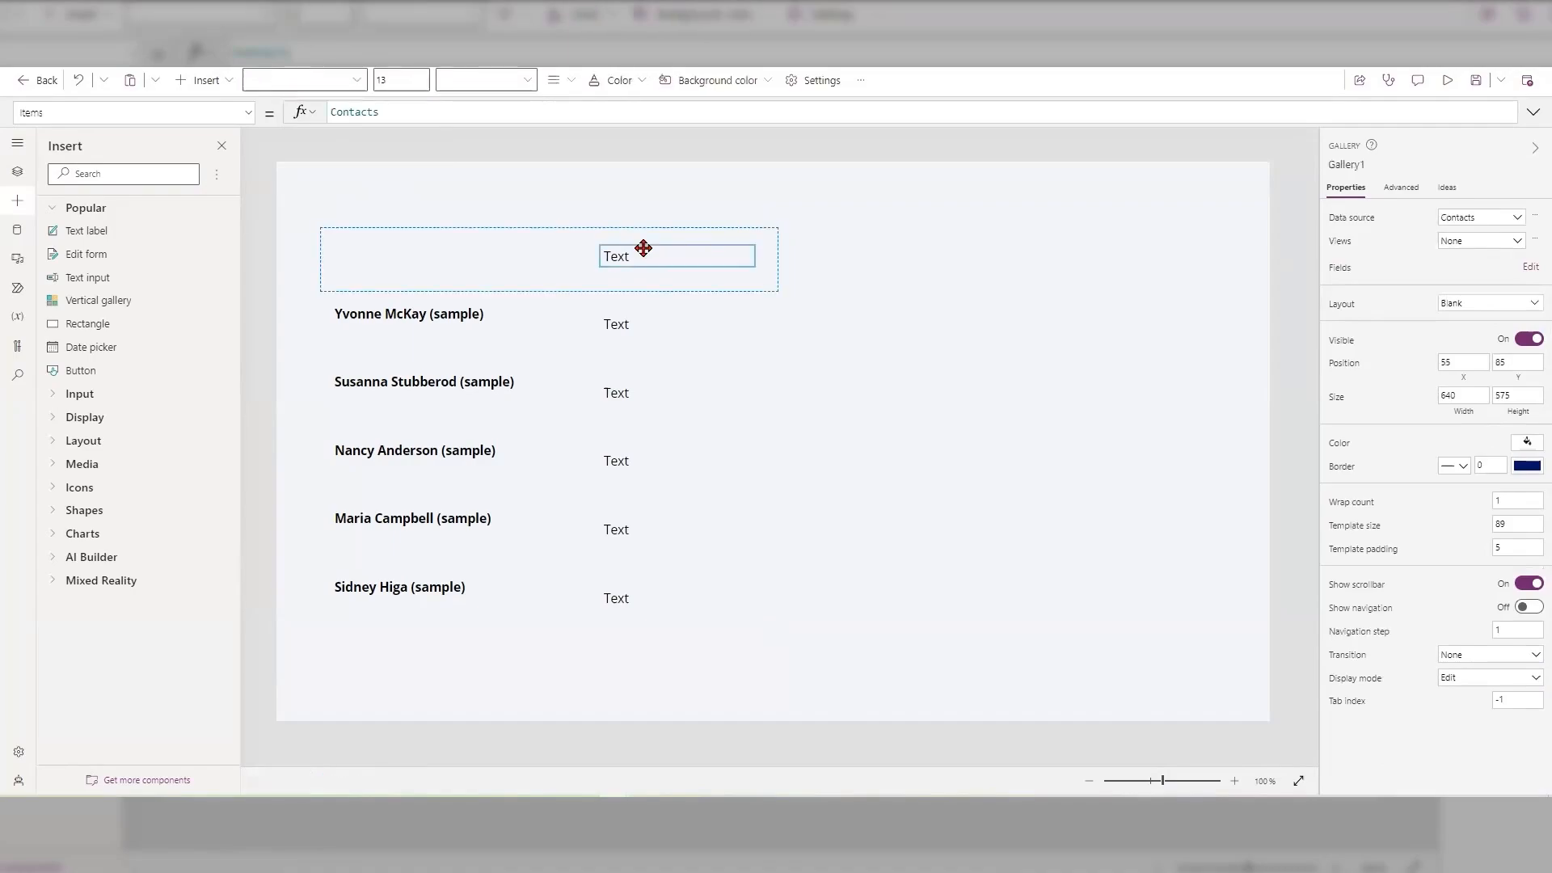
left_click(643, 248)
left_click(683, 265)
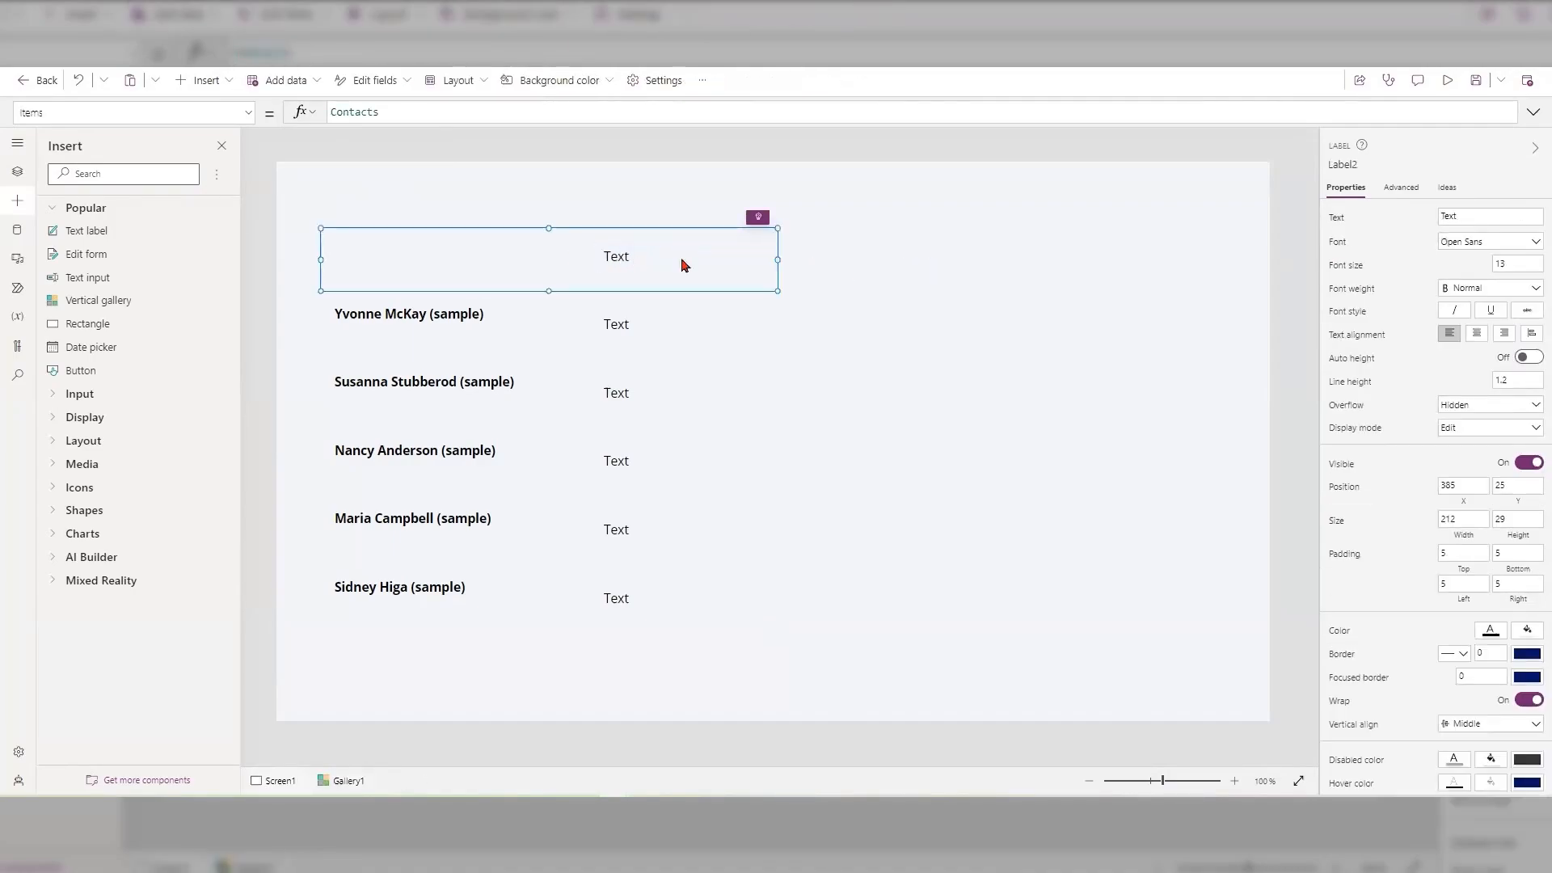
left_click(745, 263)
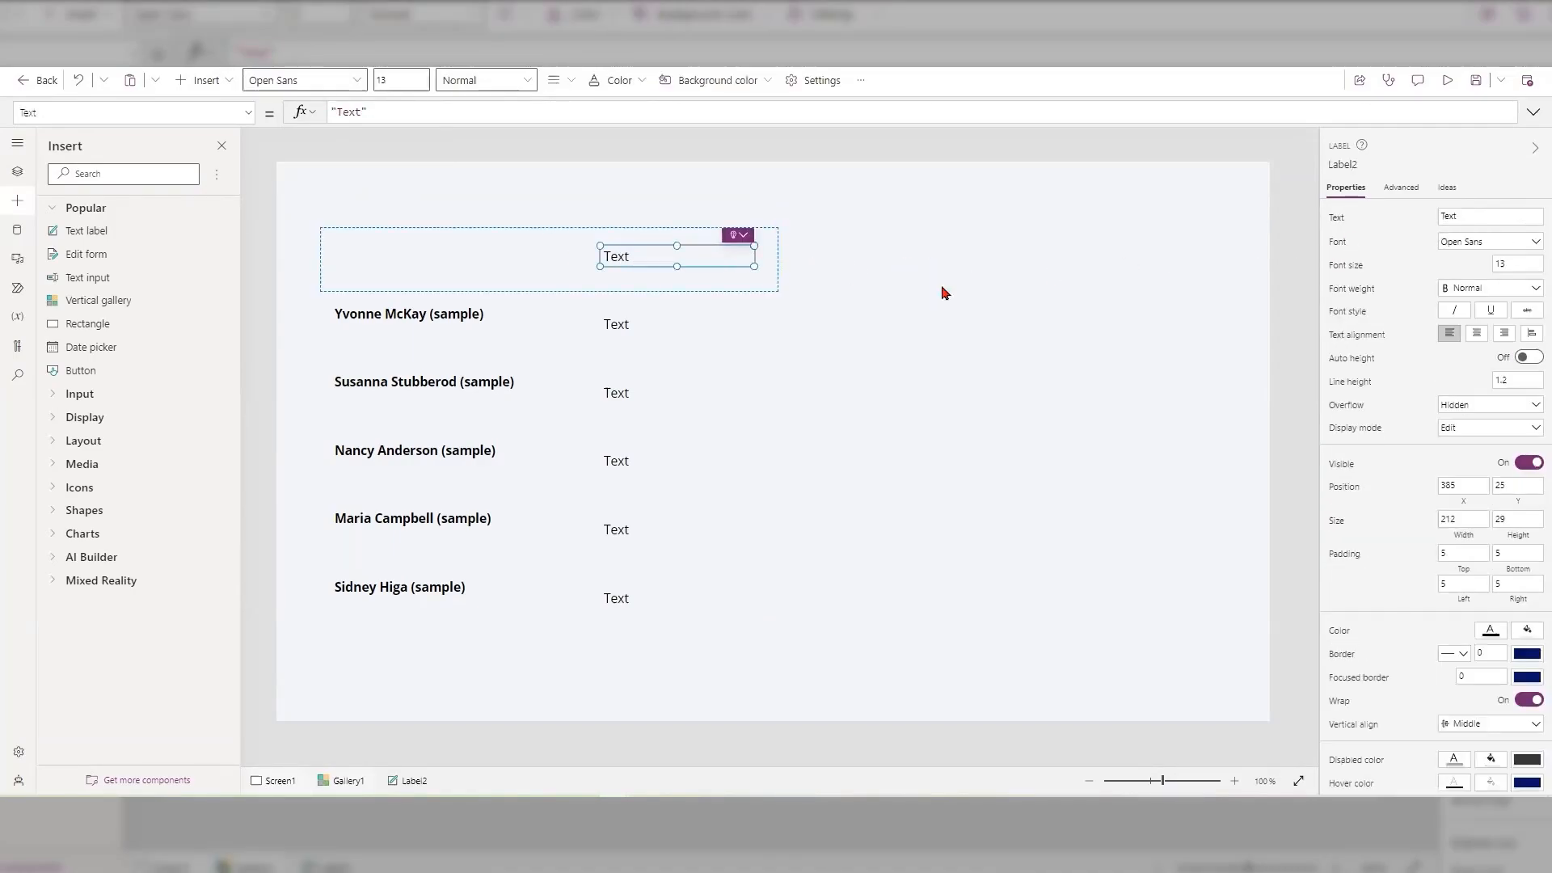
left_click(748, 288)
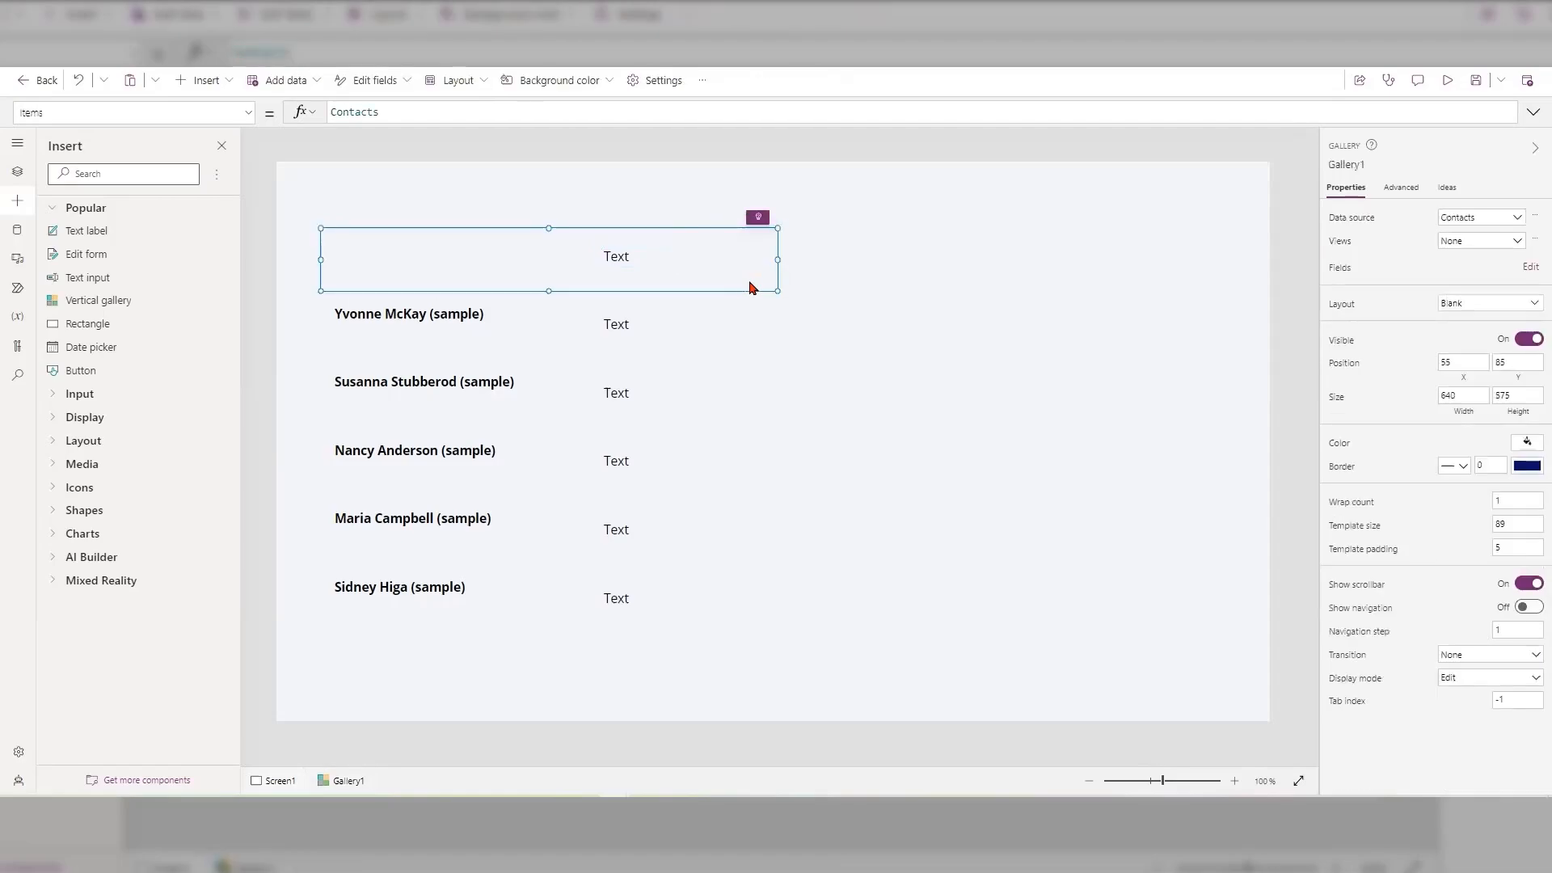
left_click(1517, 245)
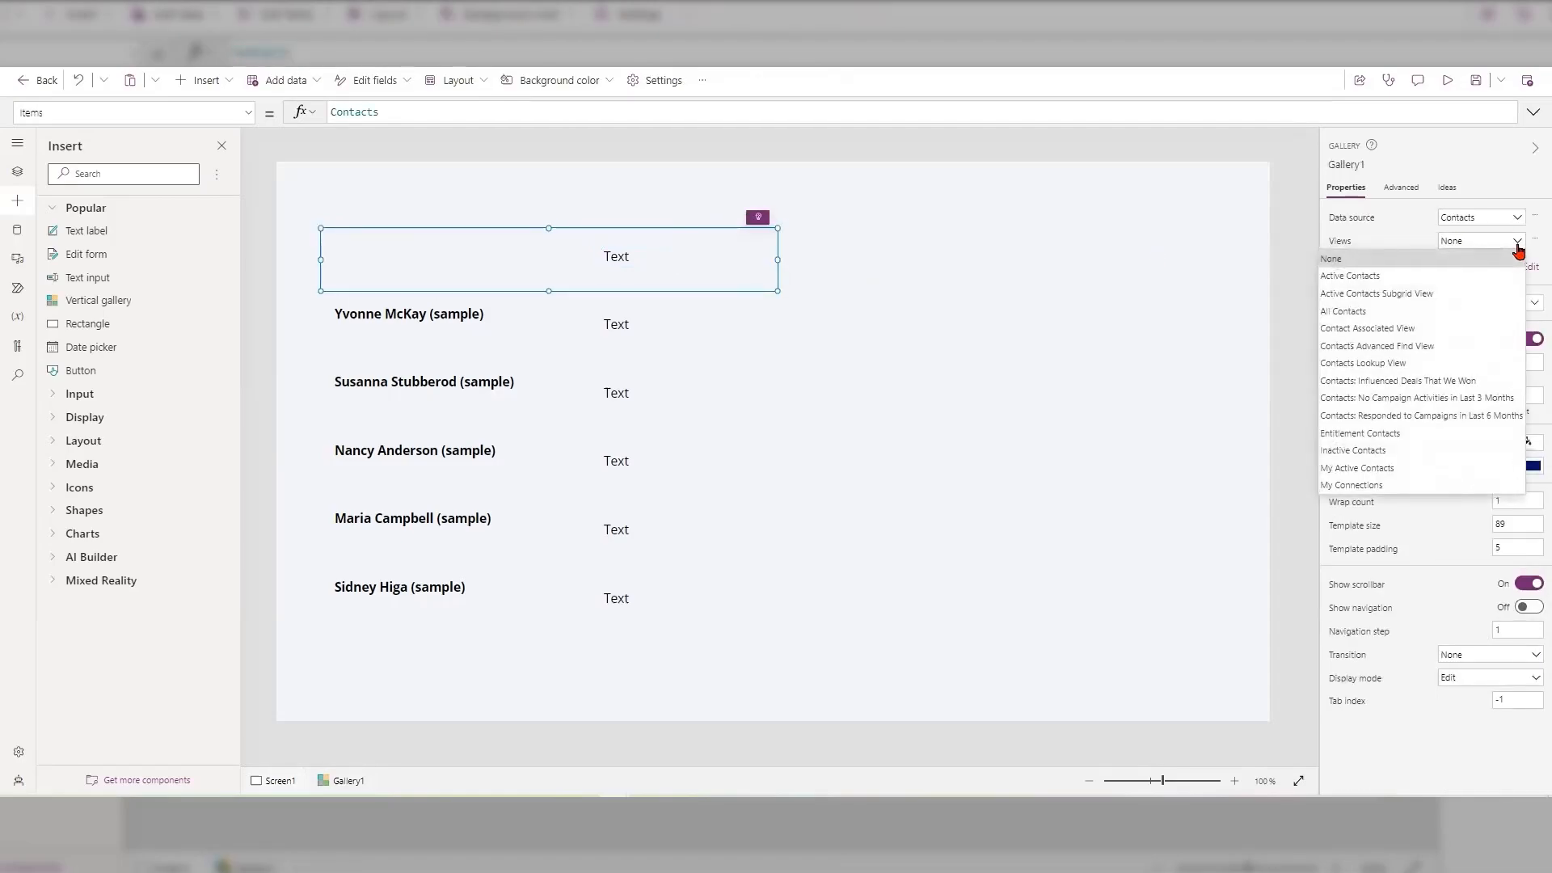
left_click(1415, 258)
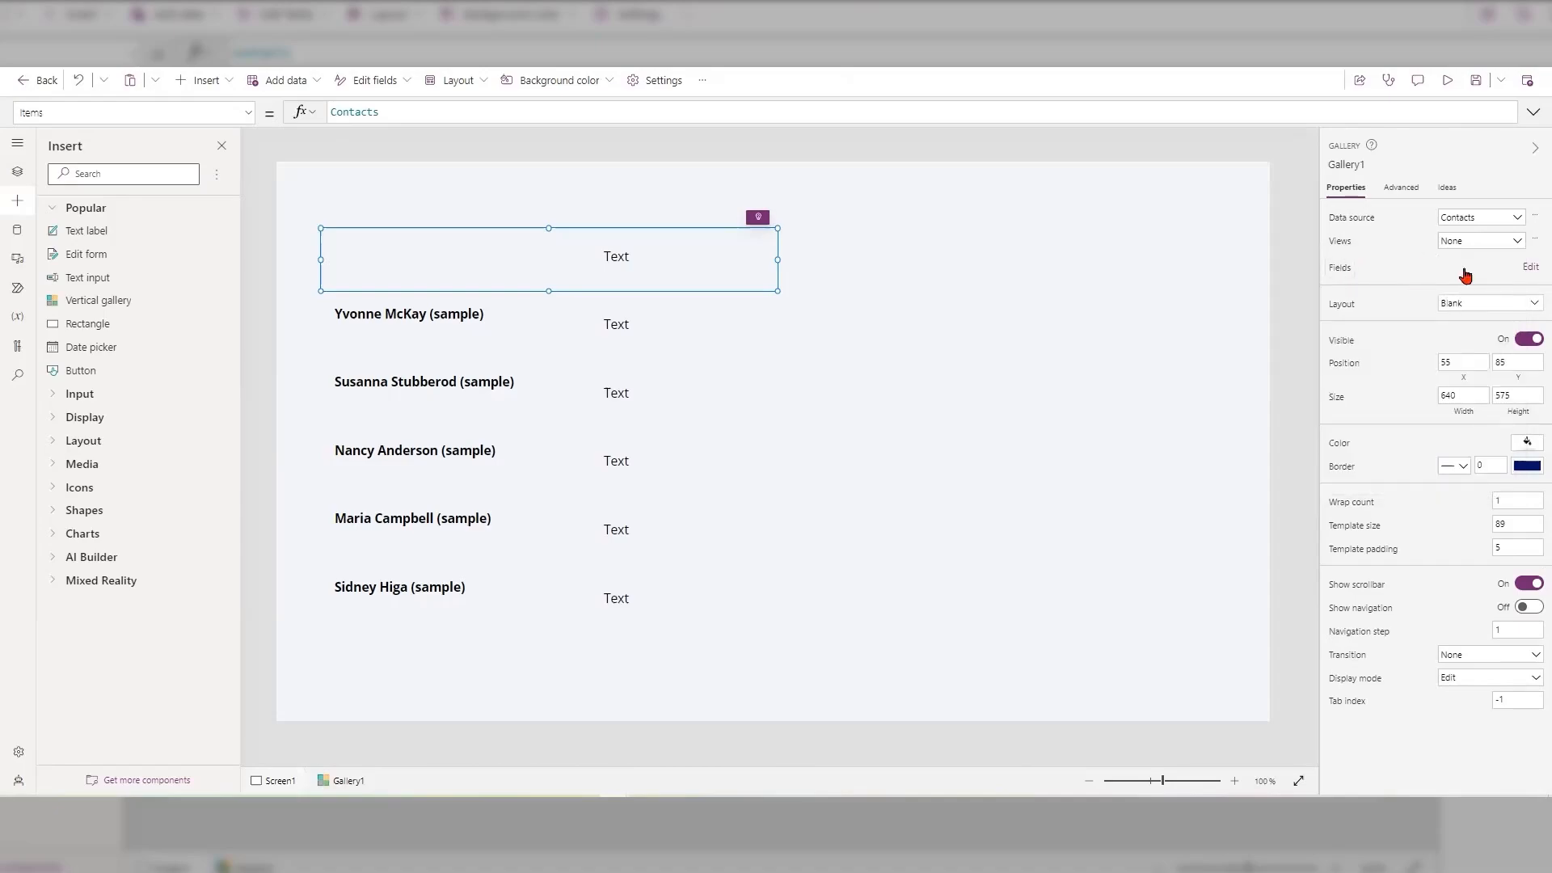
Step: Bind the second gallery label to the Email field and widen it to about 265 by 31 at X 332
left_click(1528, 268)
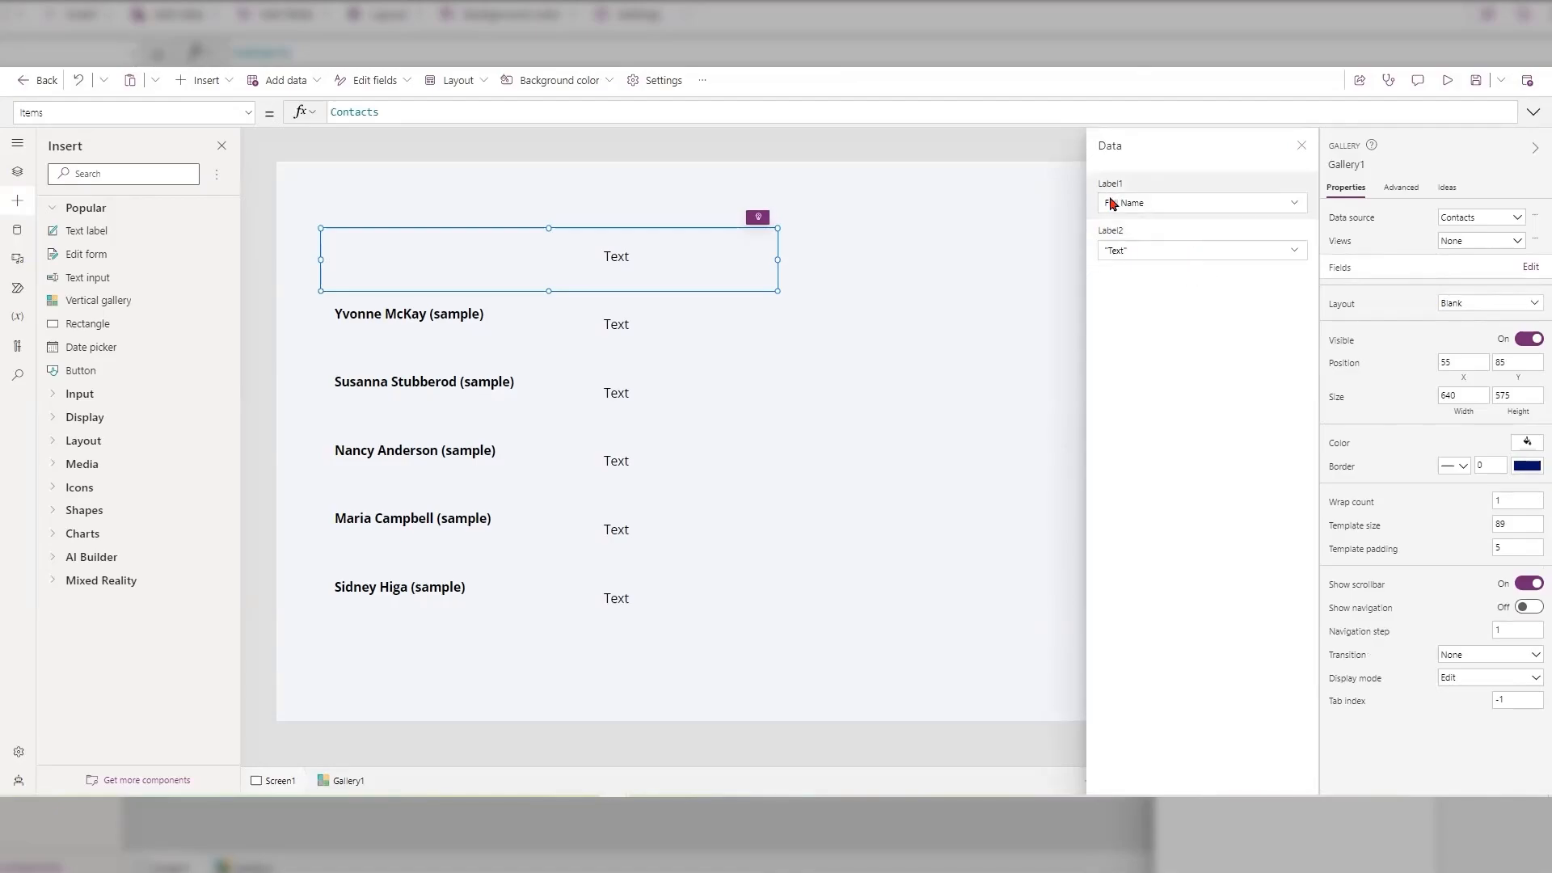
left_click(1298, 254)
left_click(1298, 253)
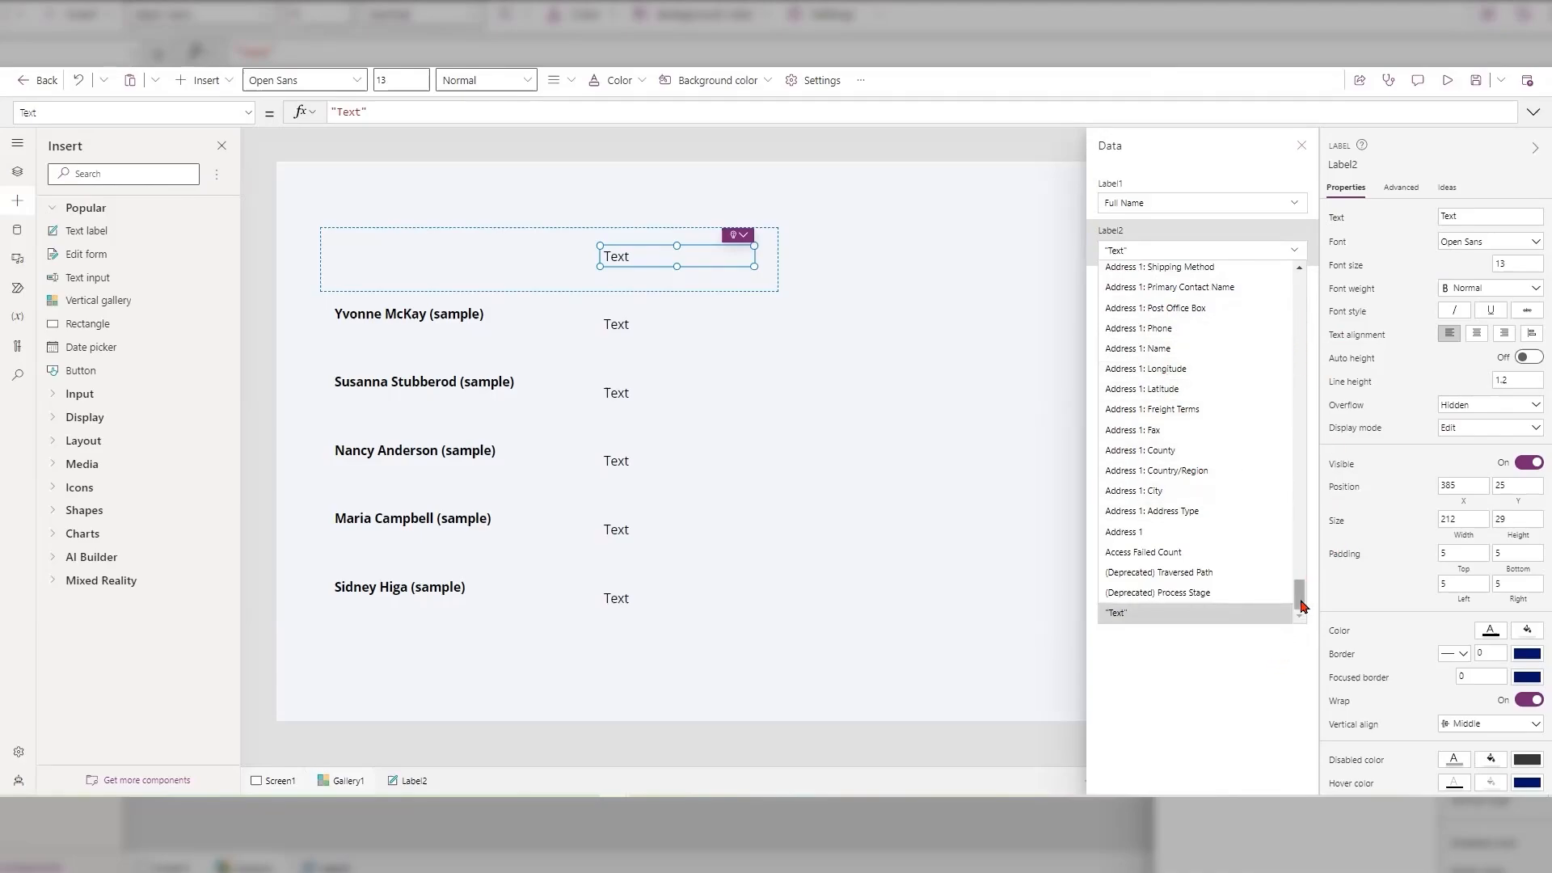
left_click_drag(1300, 606, 1299, 431)
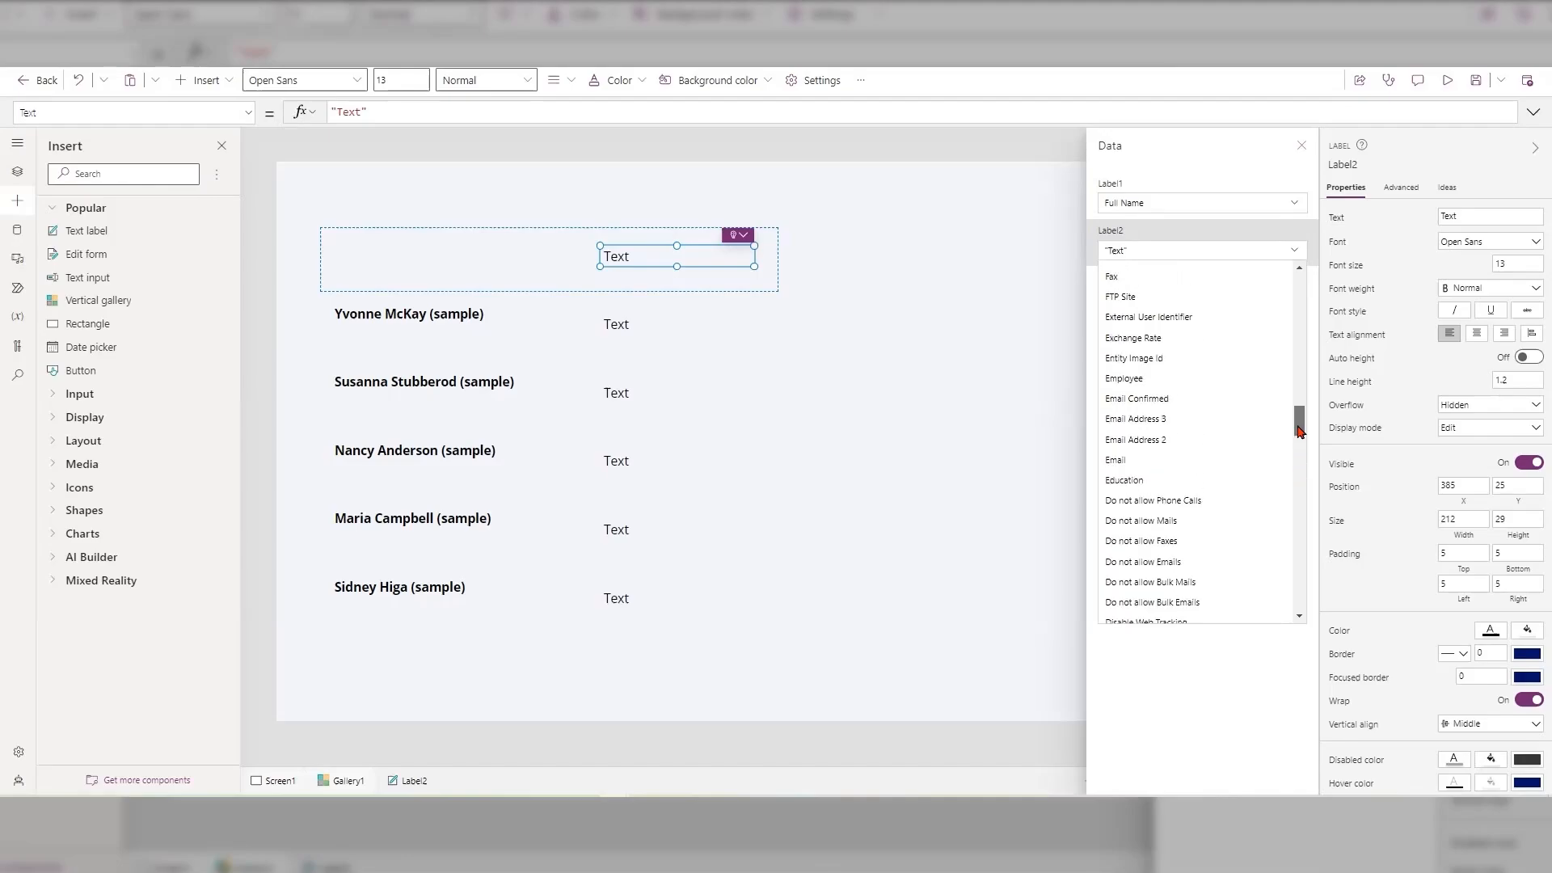
left_click(1167, 460)
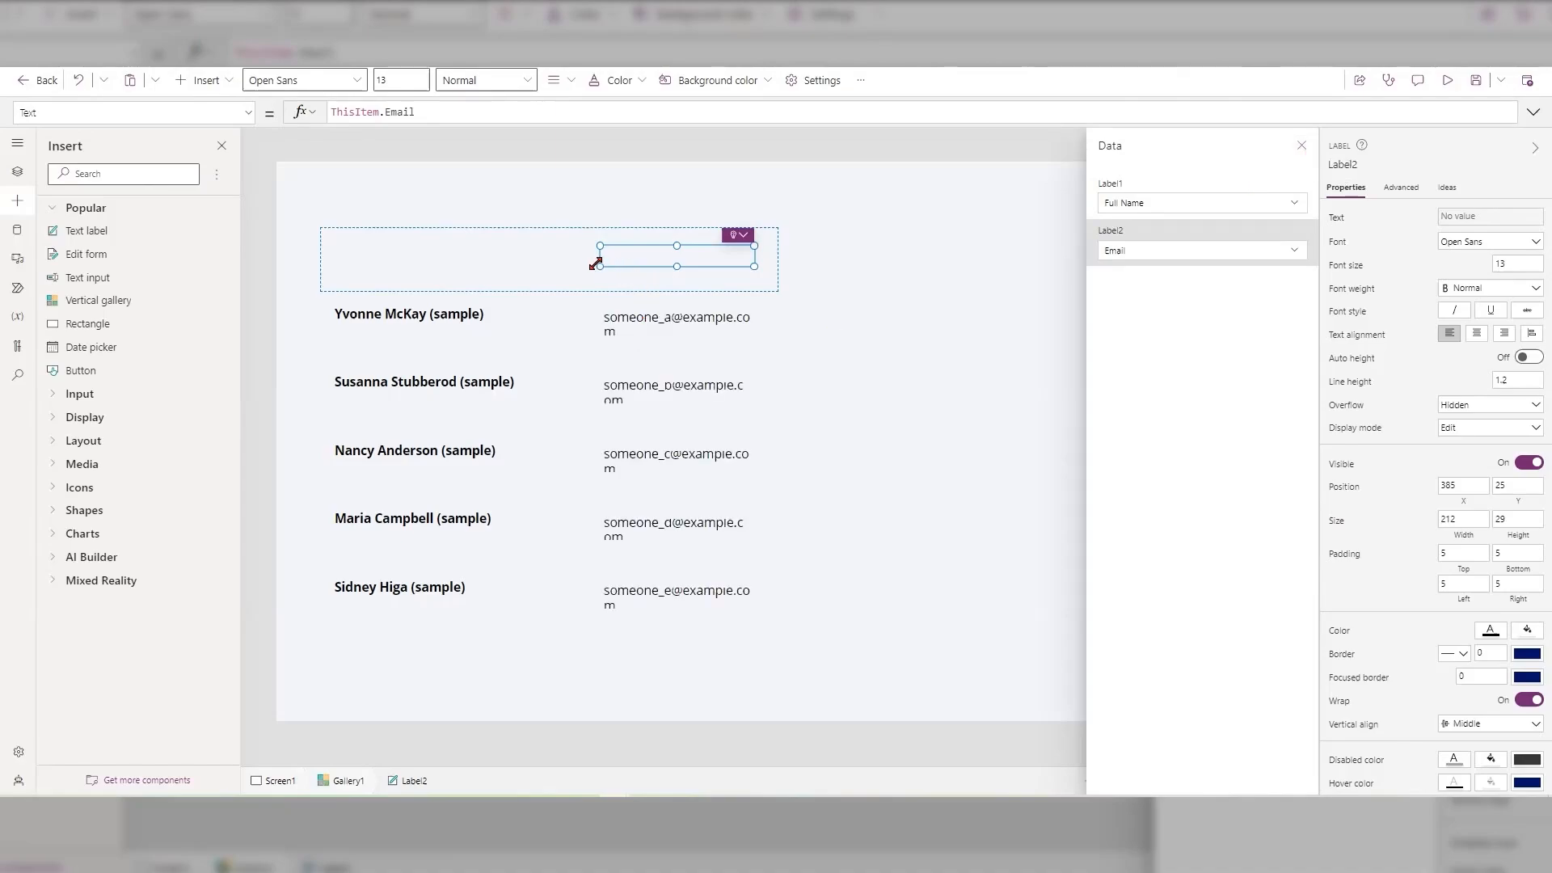
left_click_drag(596, 264, 555, 268)
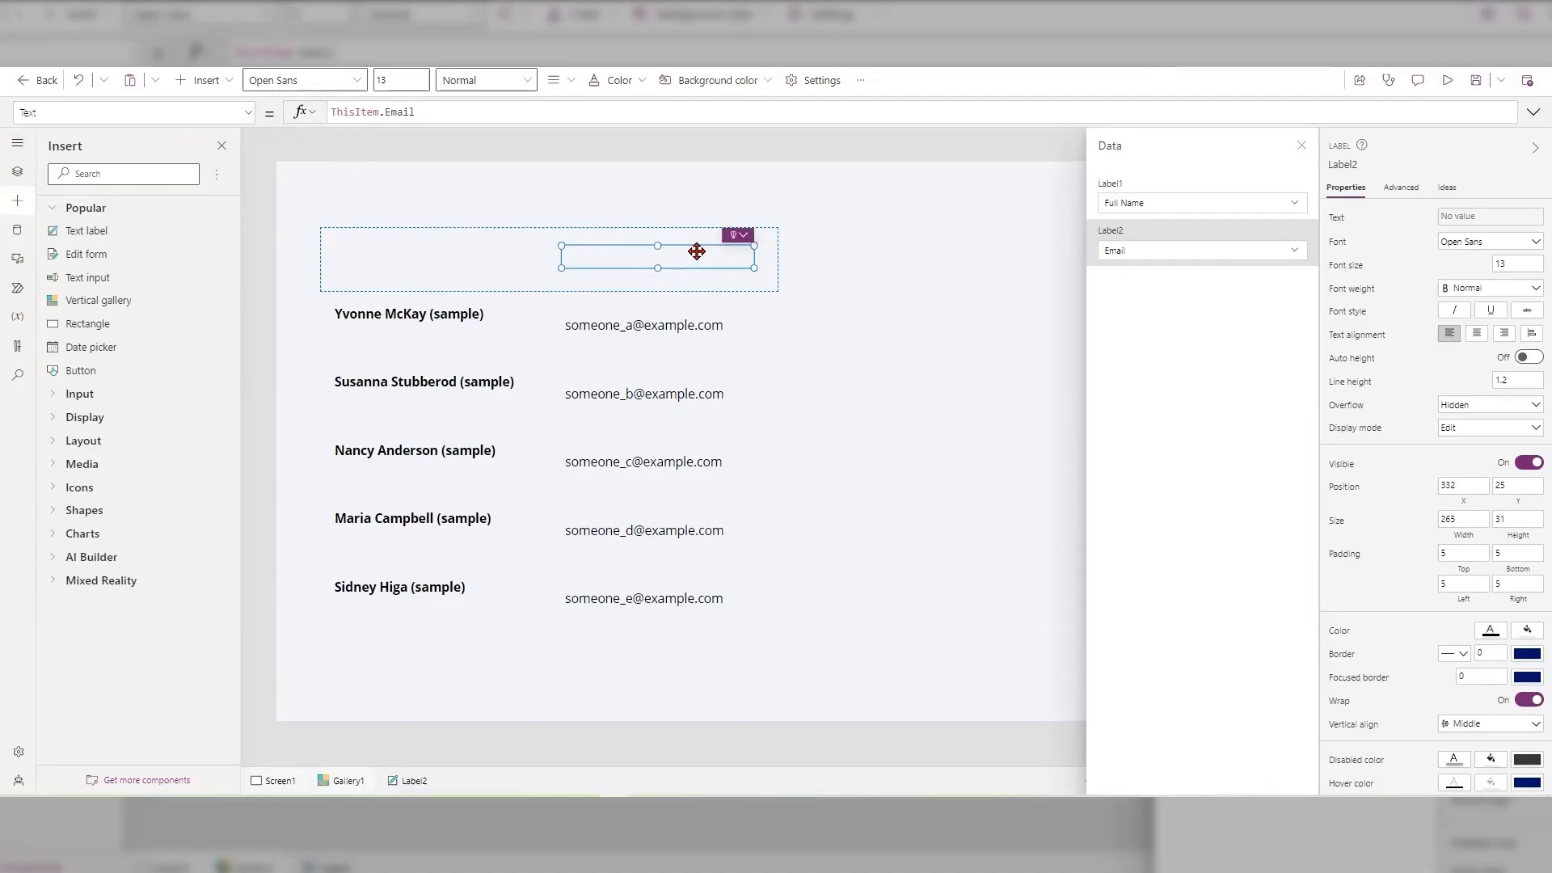
left_click(1302, 146)
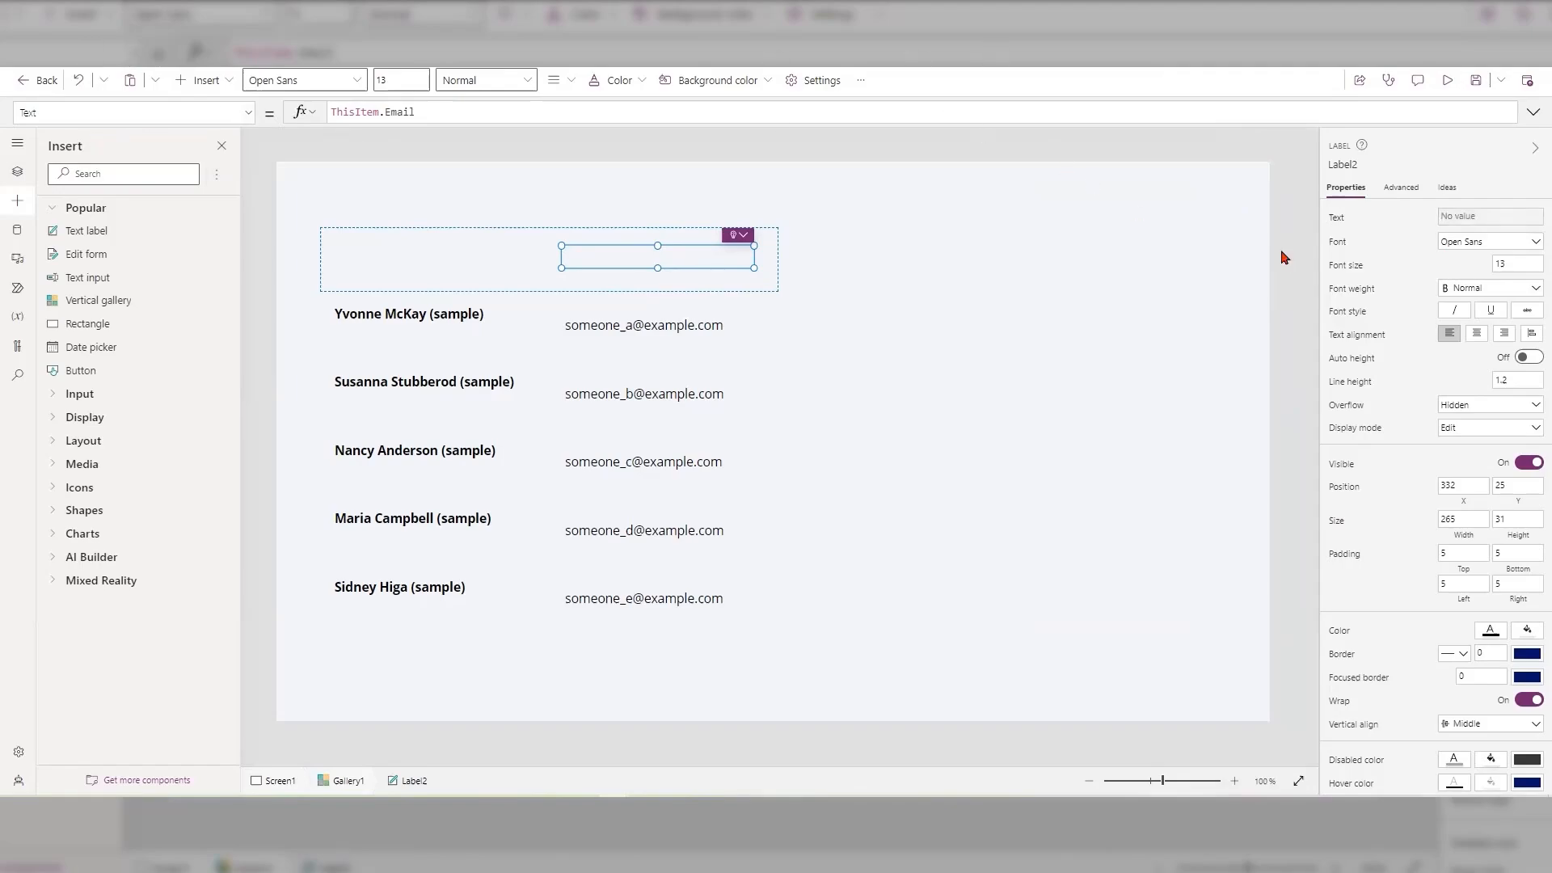
Step: Examine the formulas behind the email label's Text, FontWeight and Font properties and the list of its available properties
left_click(1336, 221)
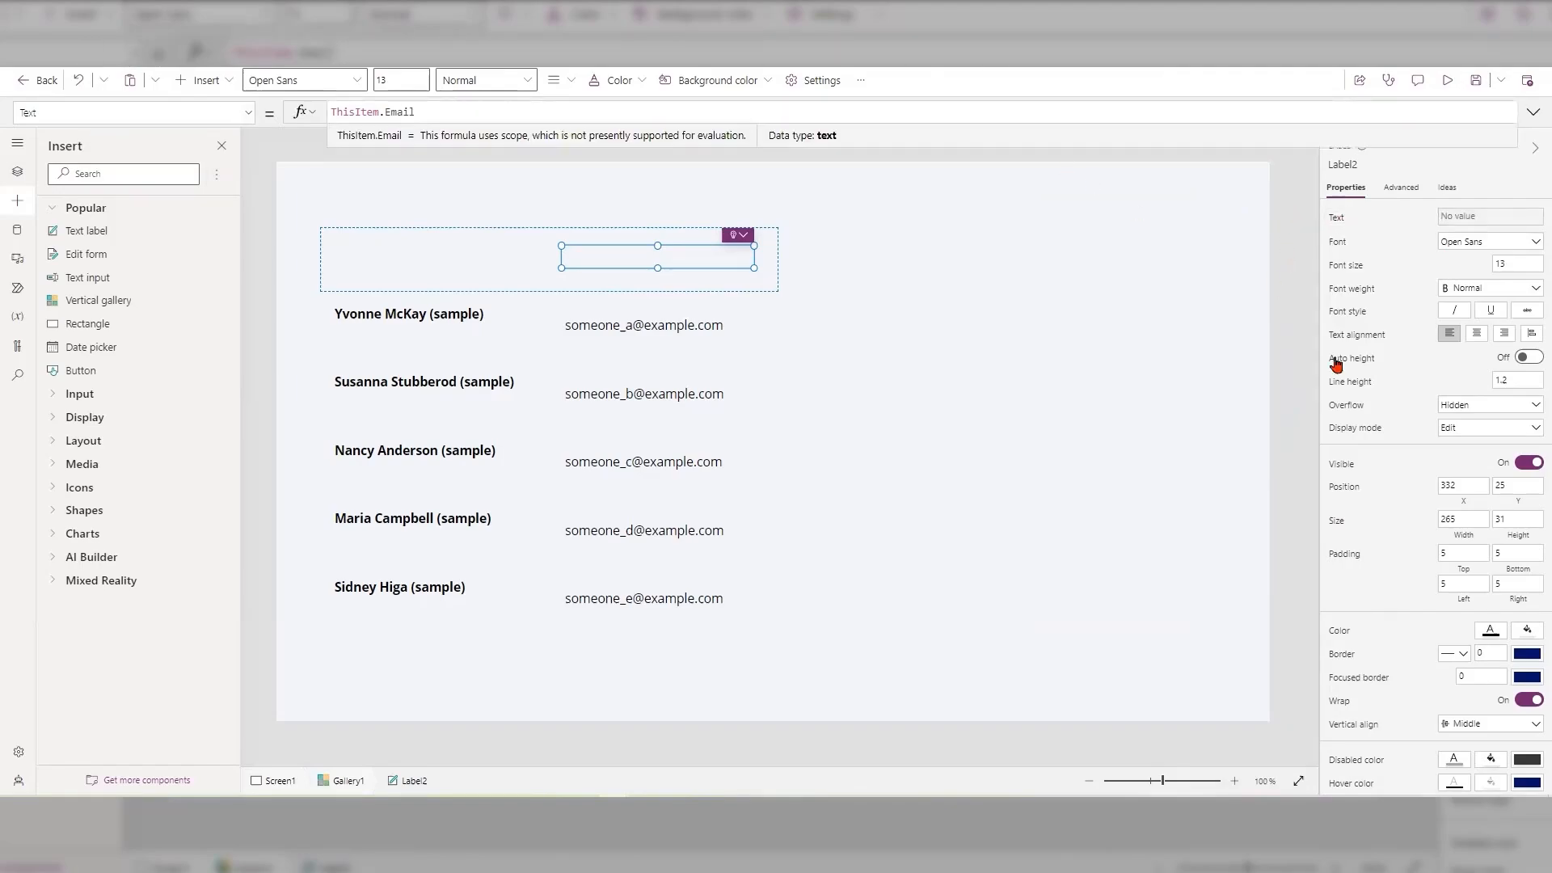
left_click(1356, 301)
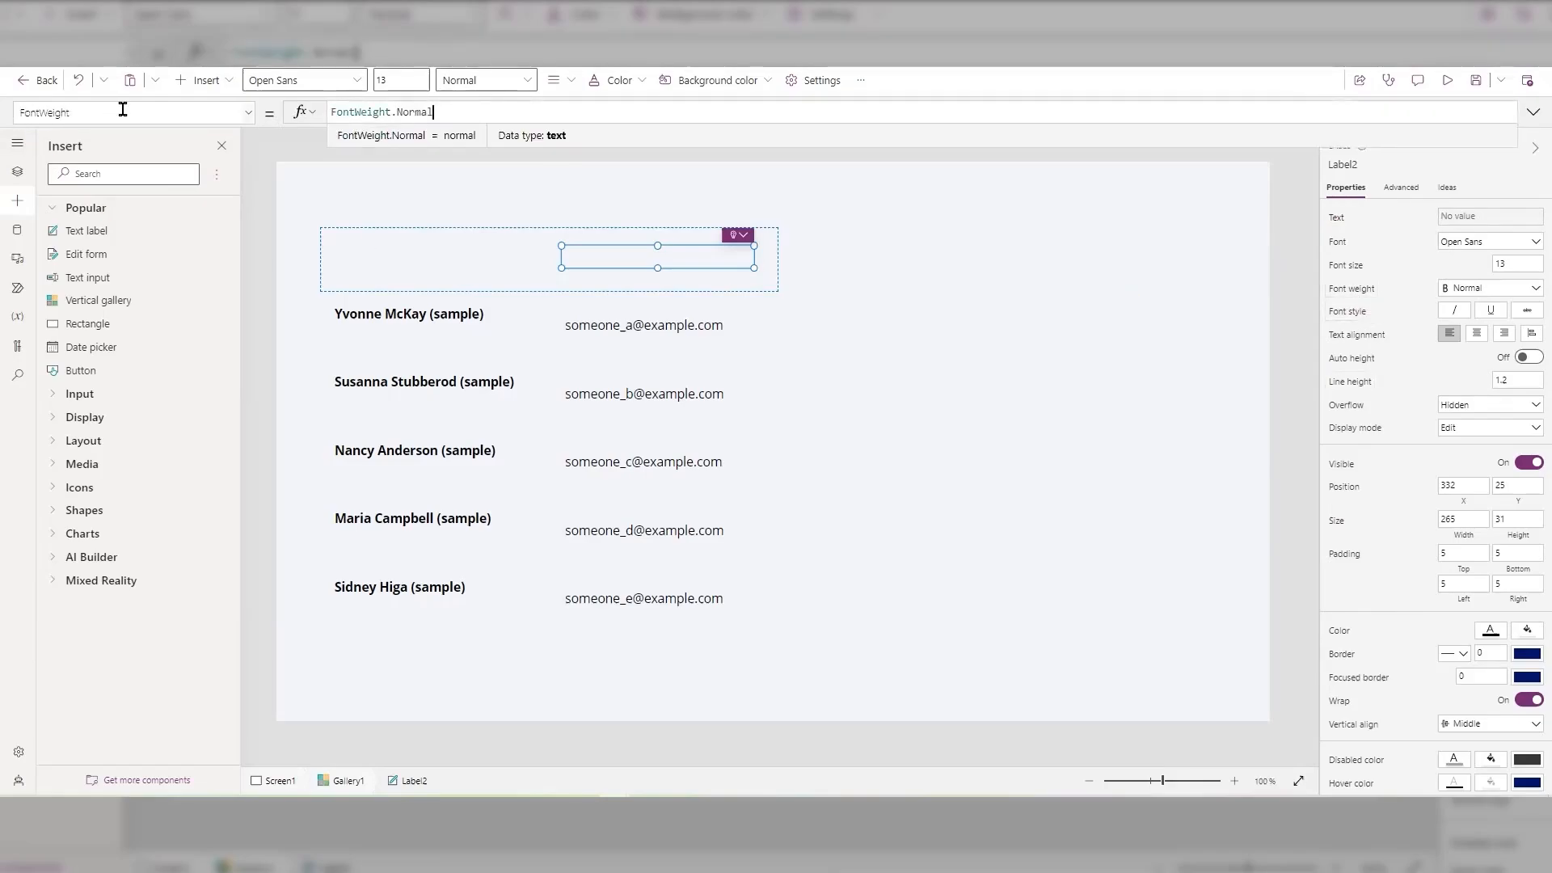
left_click(1338, 219)
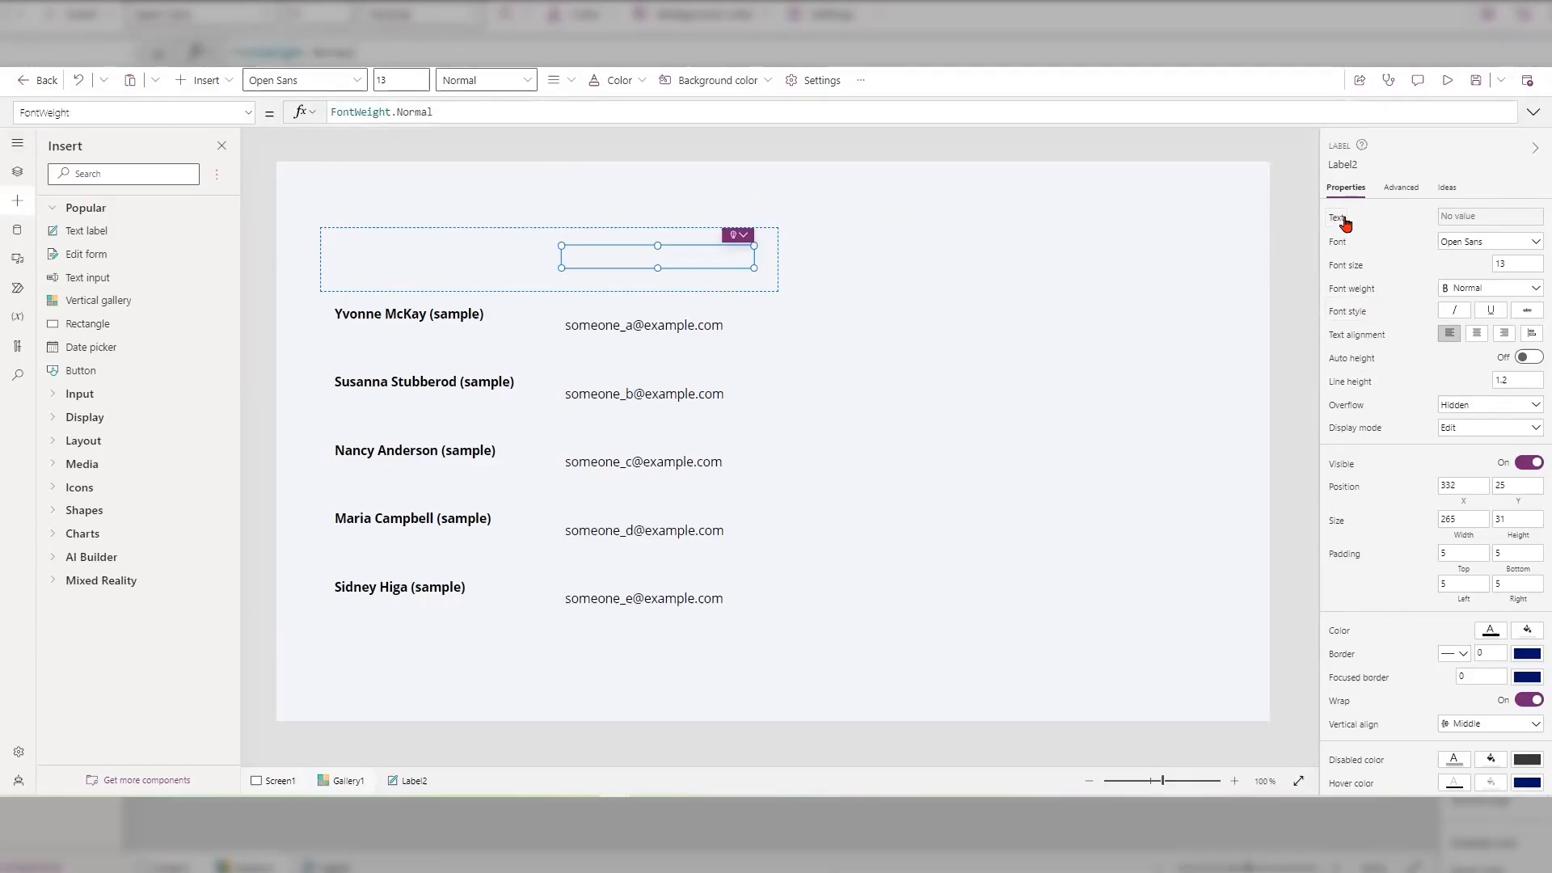
left_click(1342, 242)
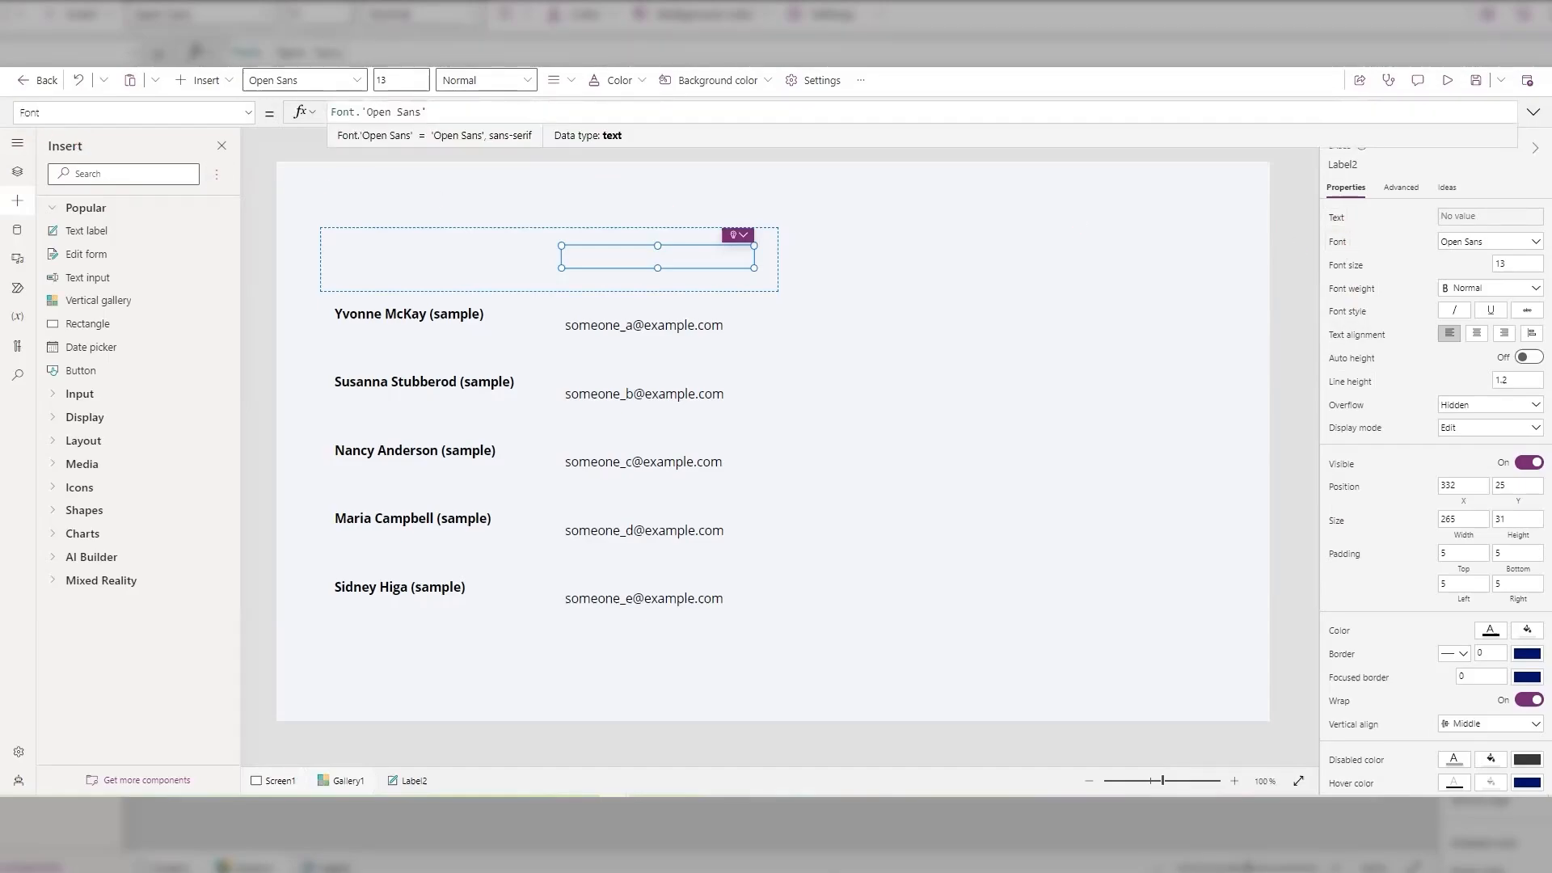
left_click(249, 113)
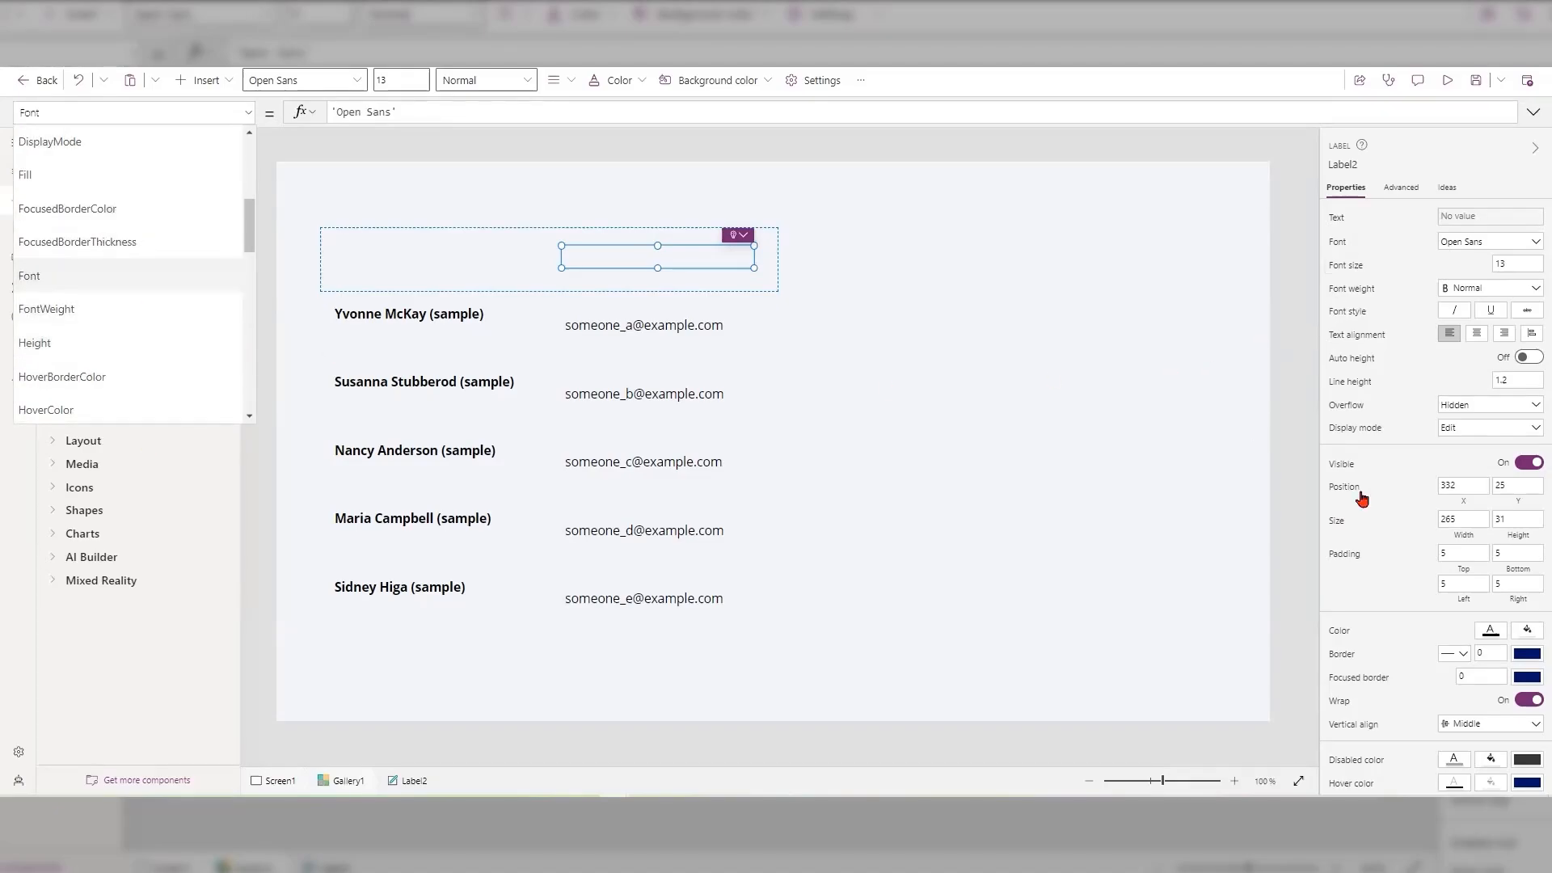
Step: Remove the Email field from the email label's Text formula and browse the contact fields offered after ThisItem
left_click(1336, 223)
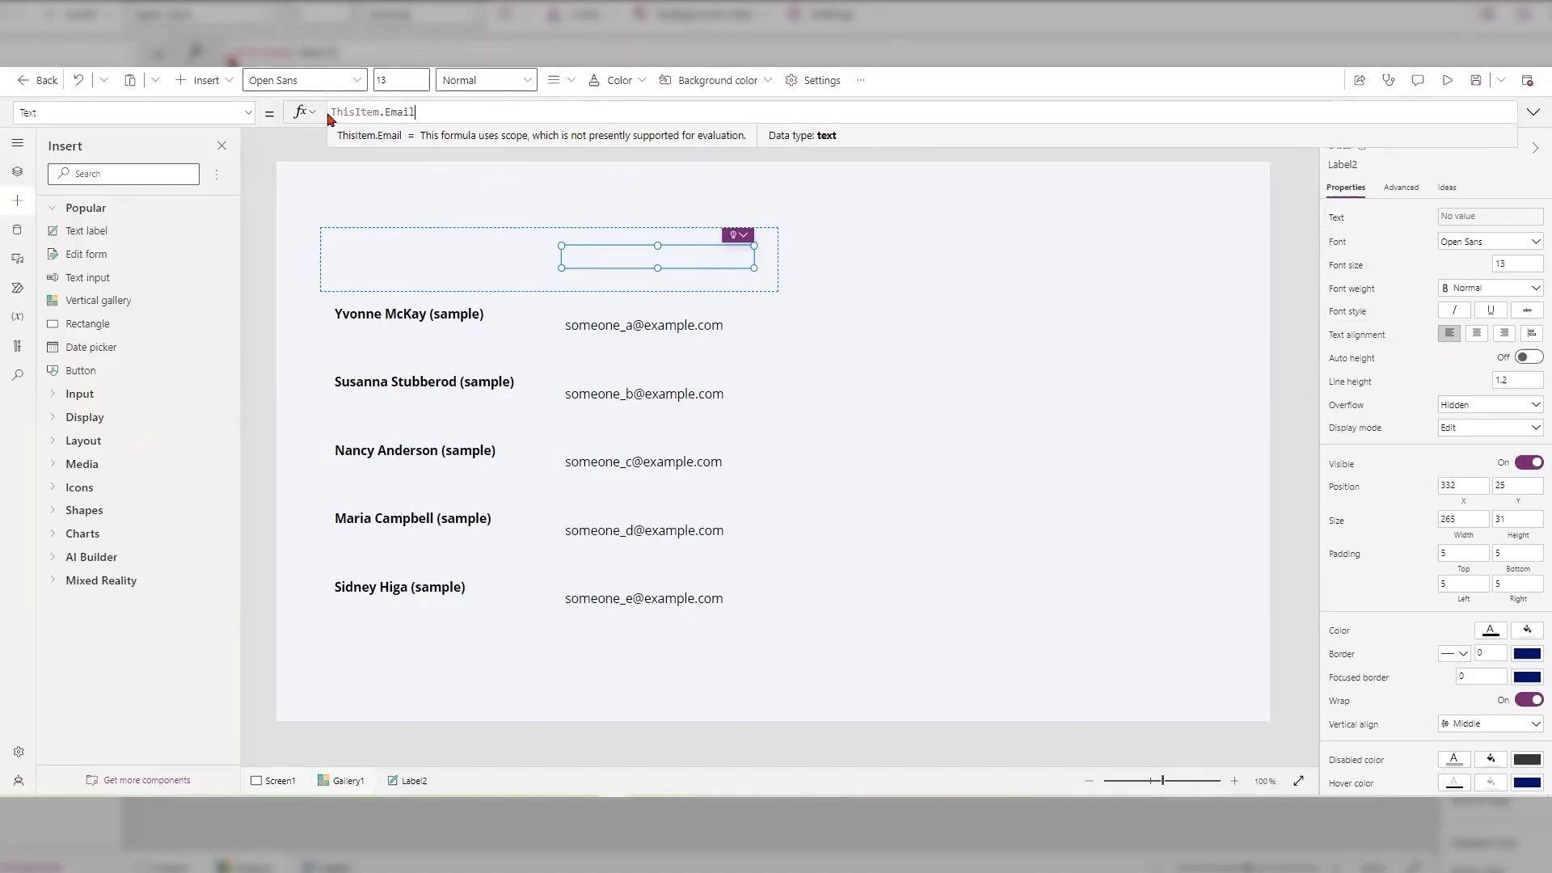
double_click(372, 113)
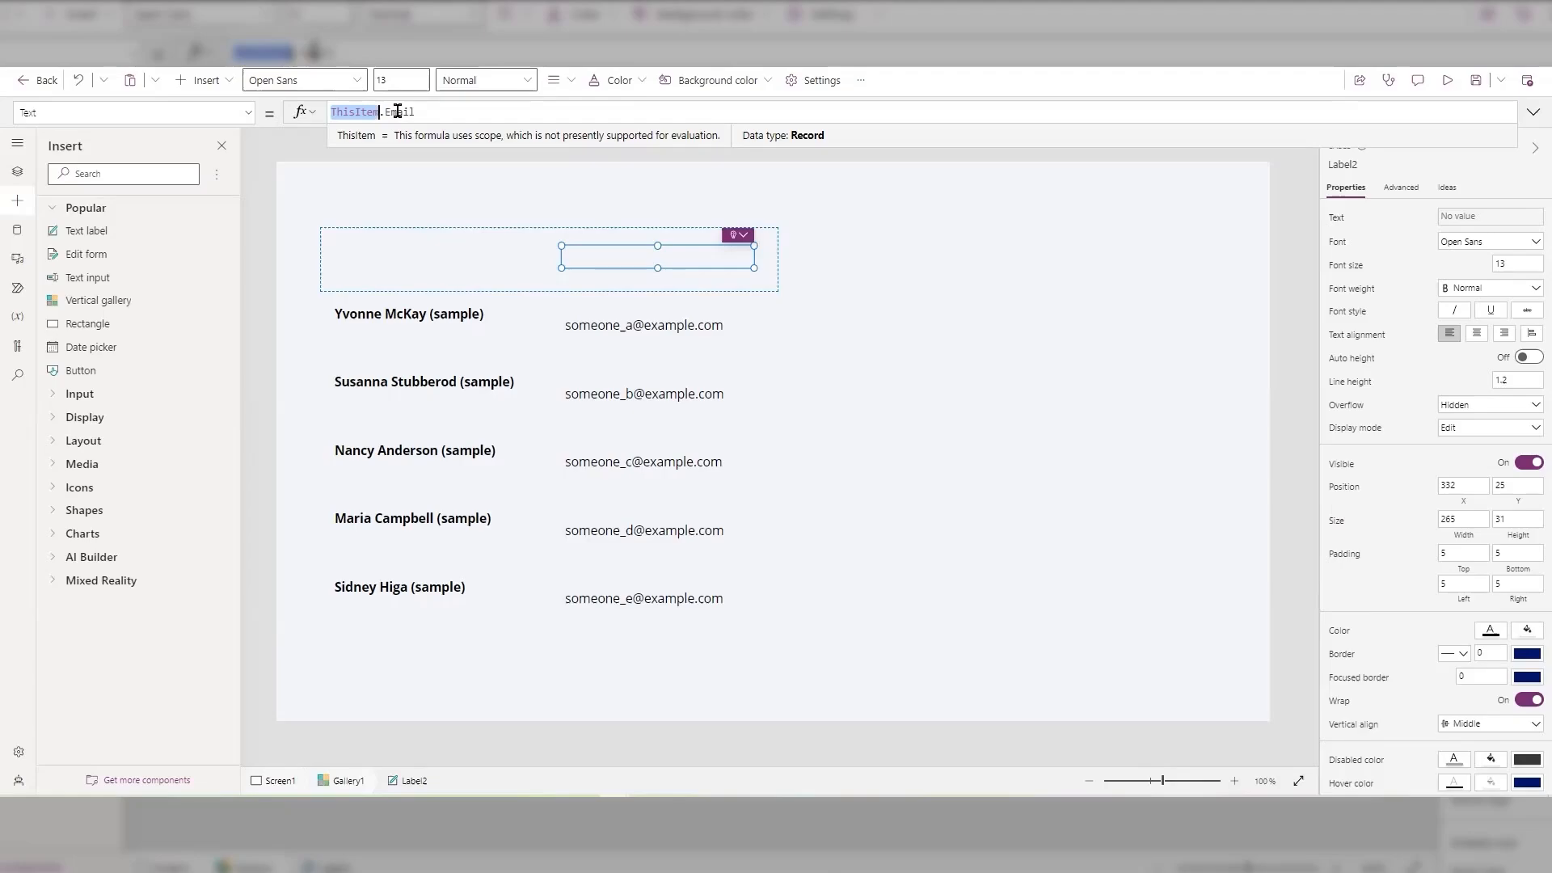
double_click(398, 112)
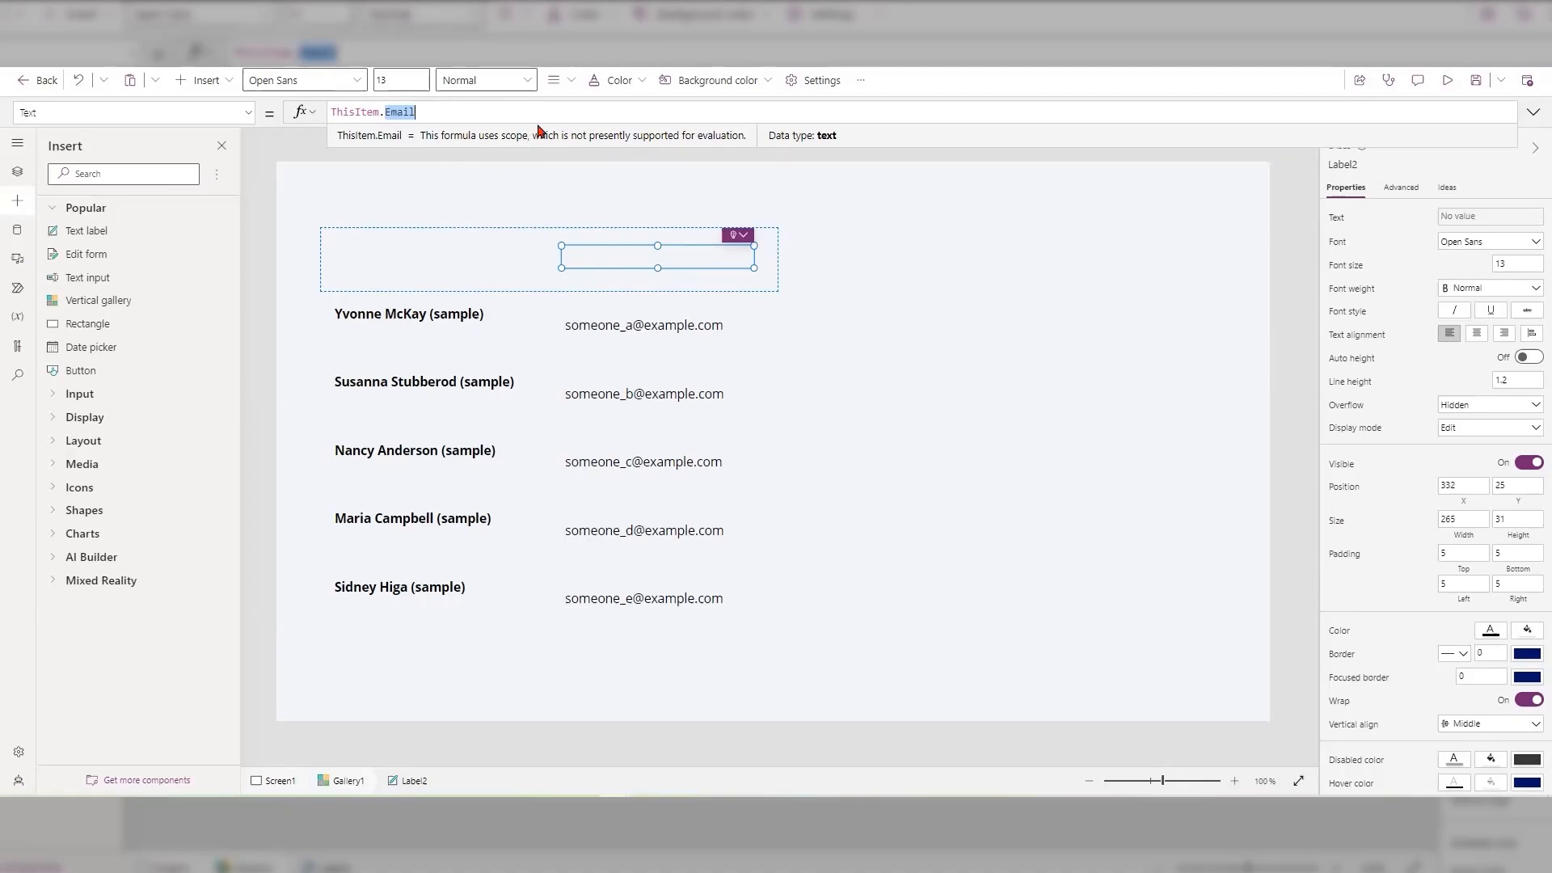
key("BackSpace")
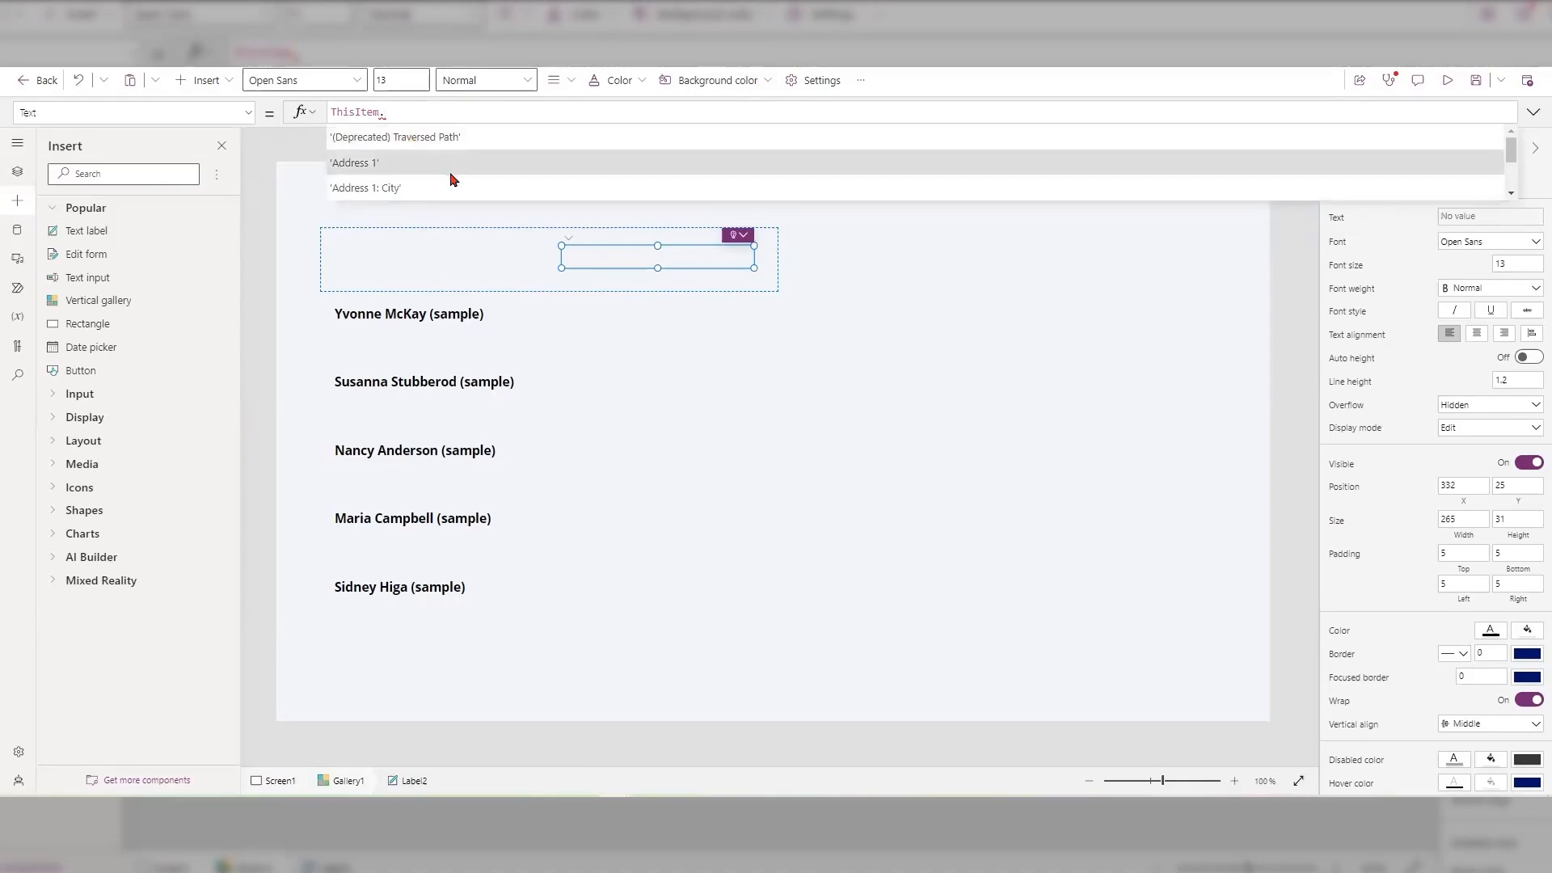
scroll(544, 162, "down", 5)
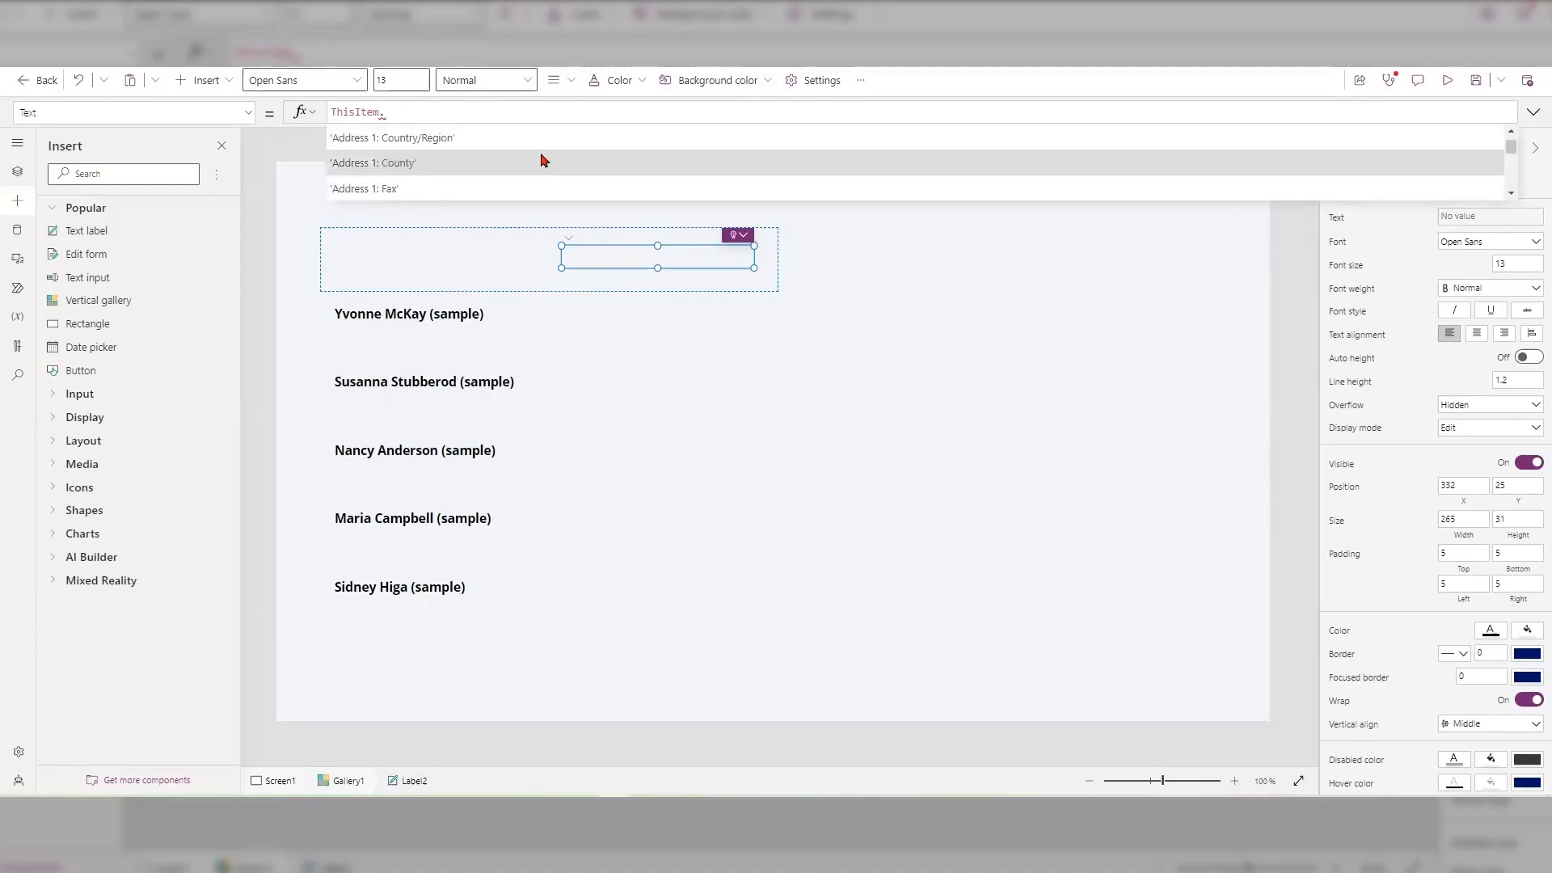
scroll(460, 159, "down", 3)
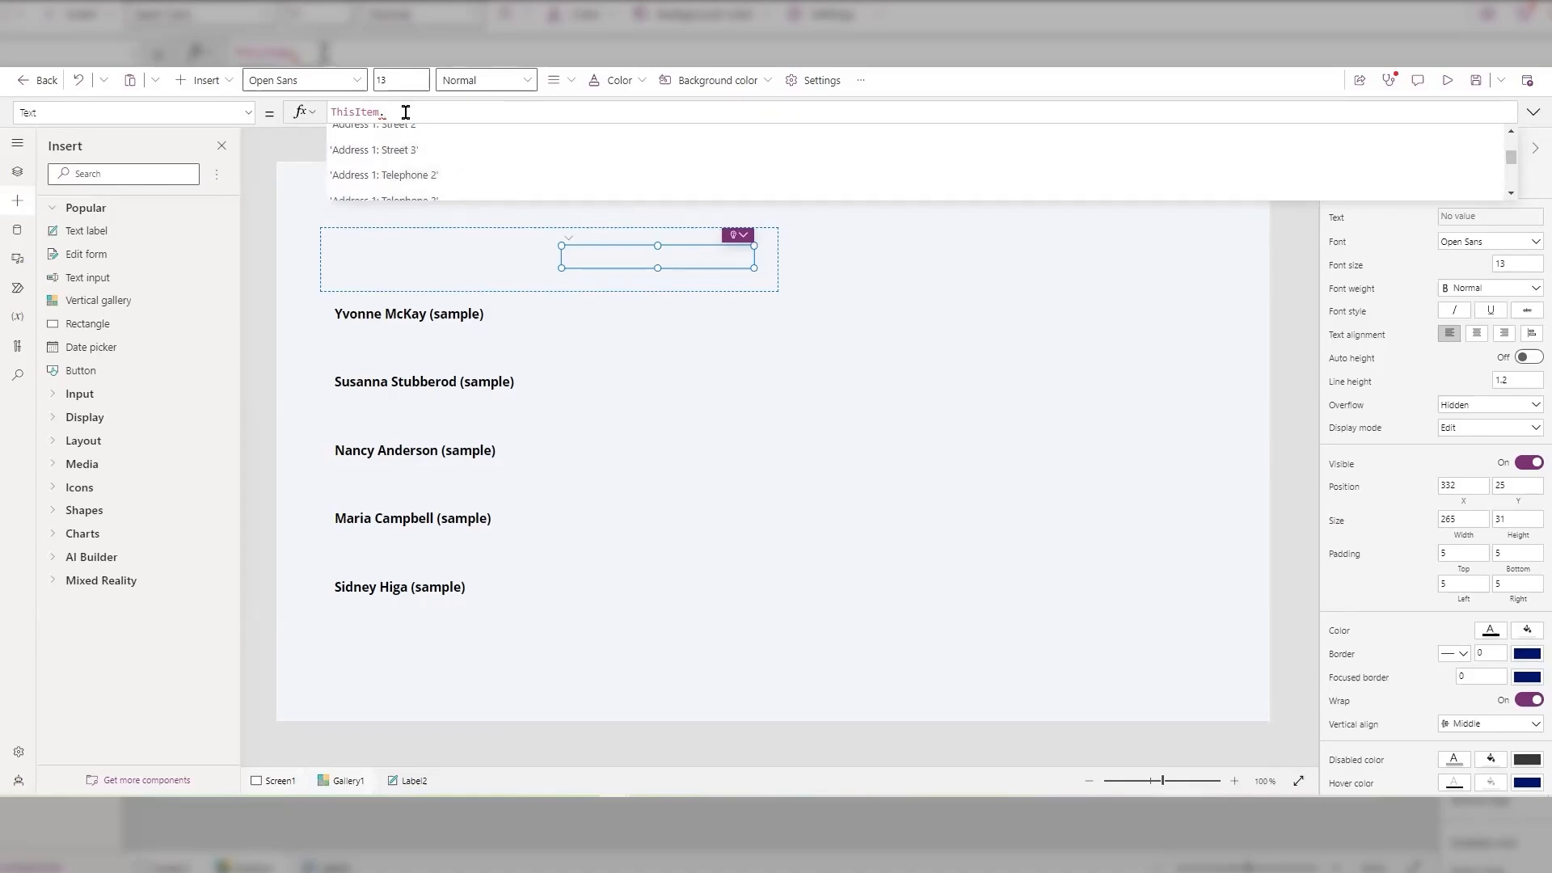
Step: Cut the email label's Text formula back to ThisIte and browse the suggested ThisItem fields, including the address entries
key("BackSpace")
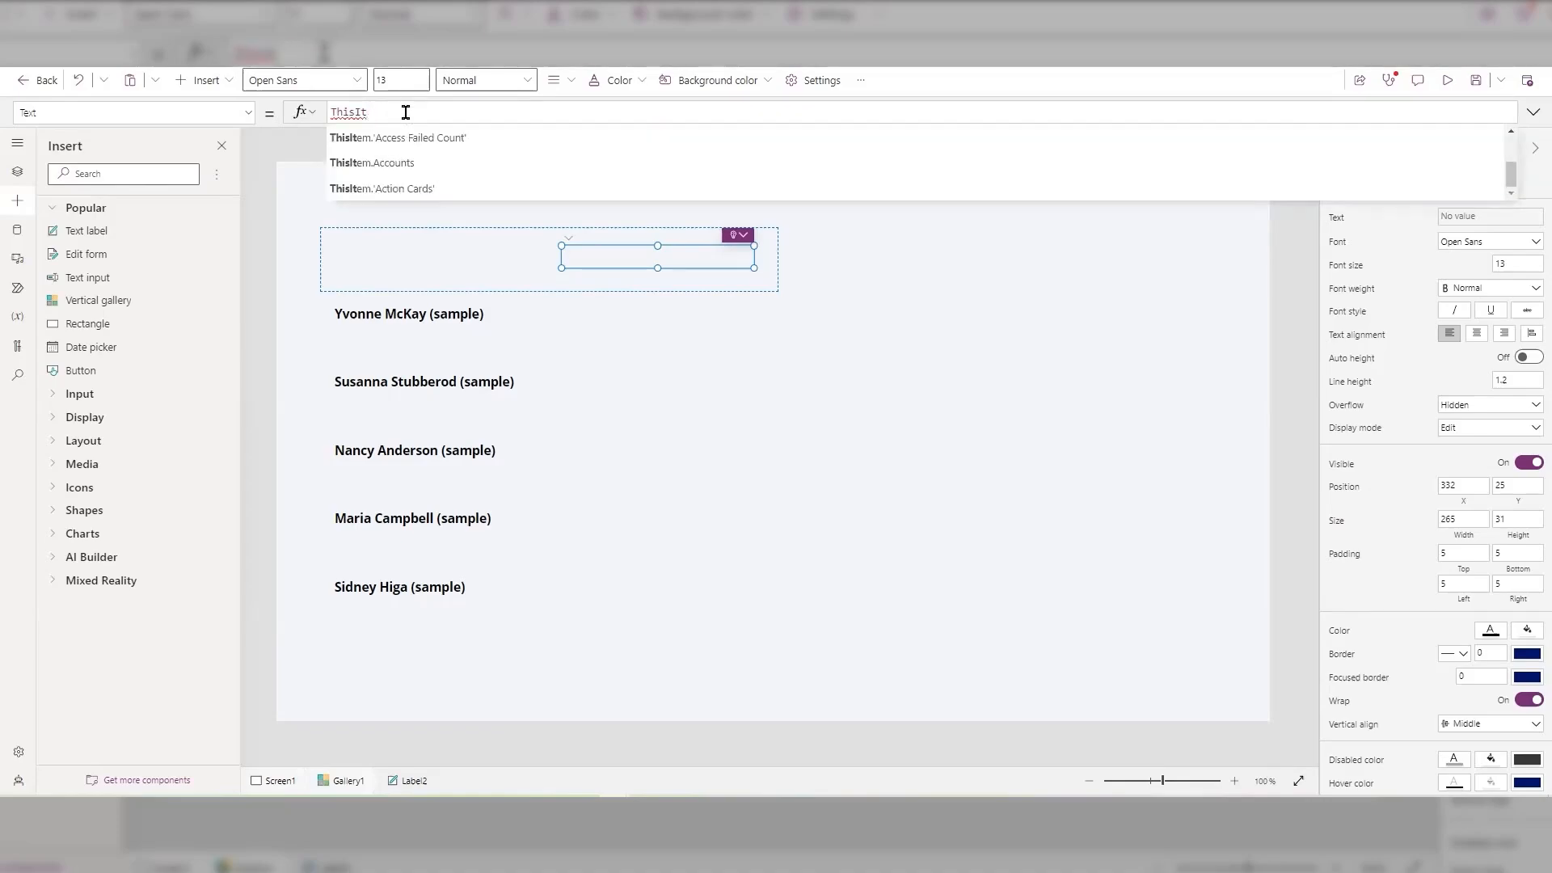
type("m")
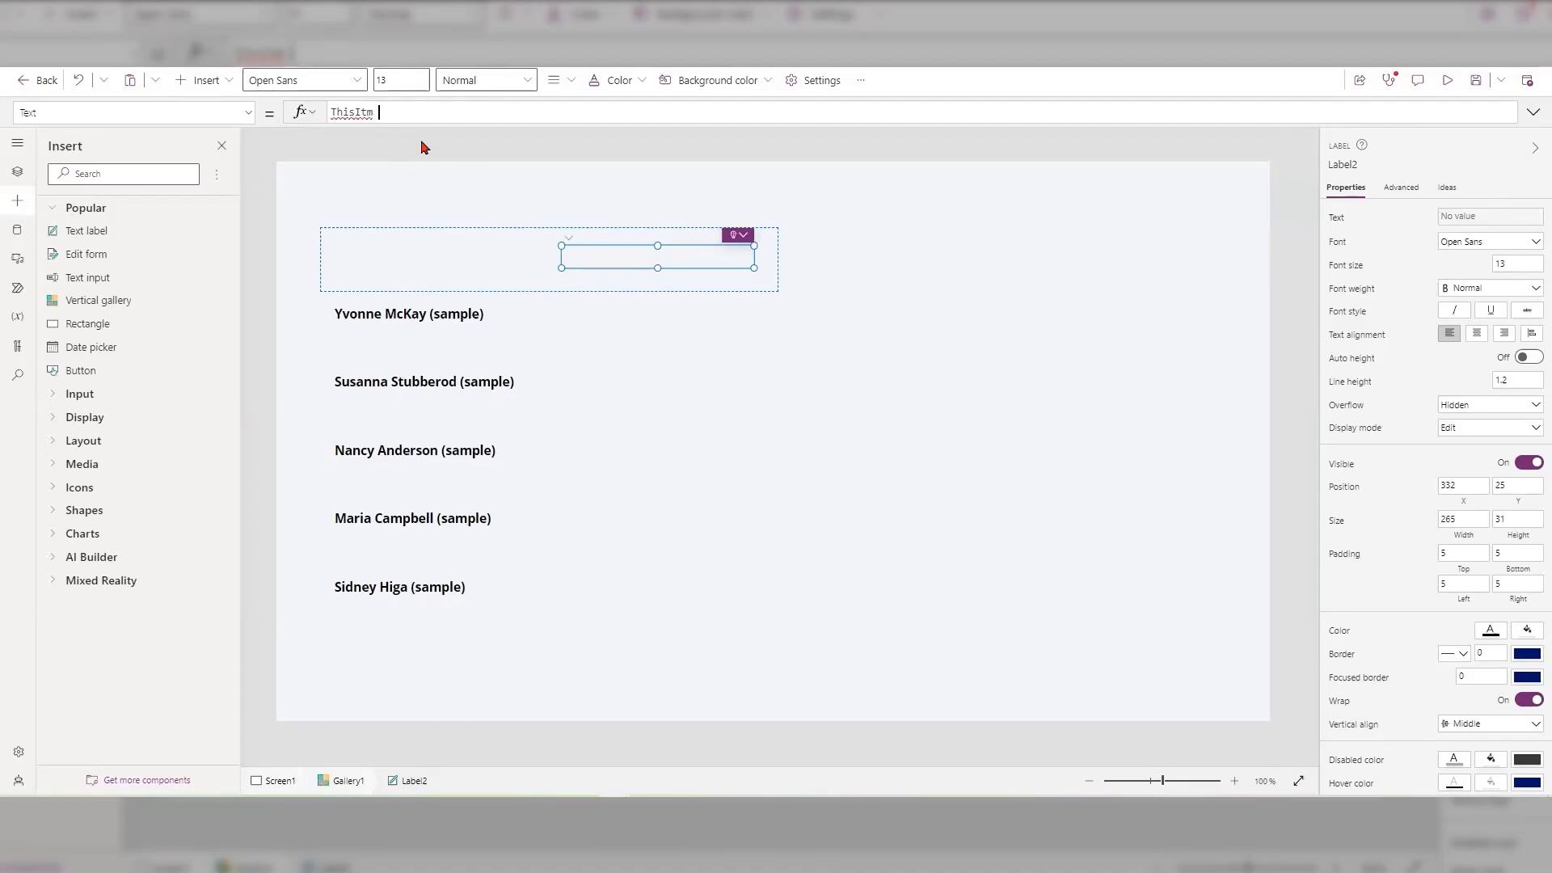
key("BackSpace")
type("e")
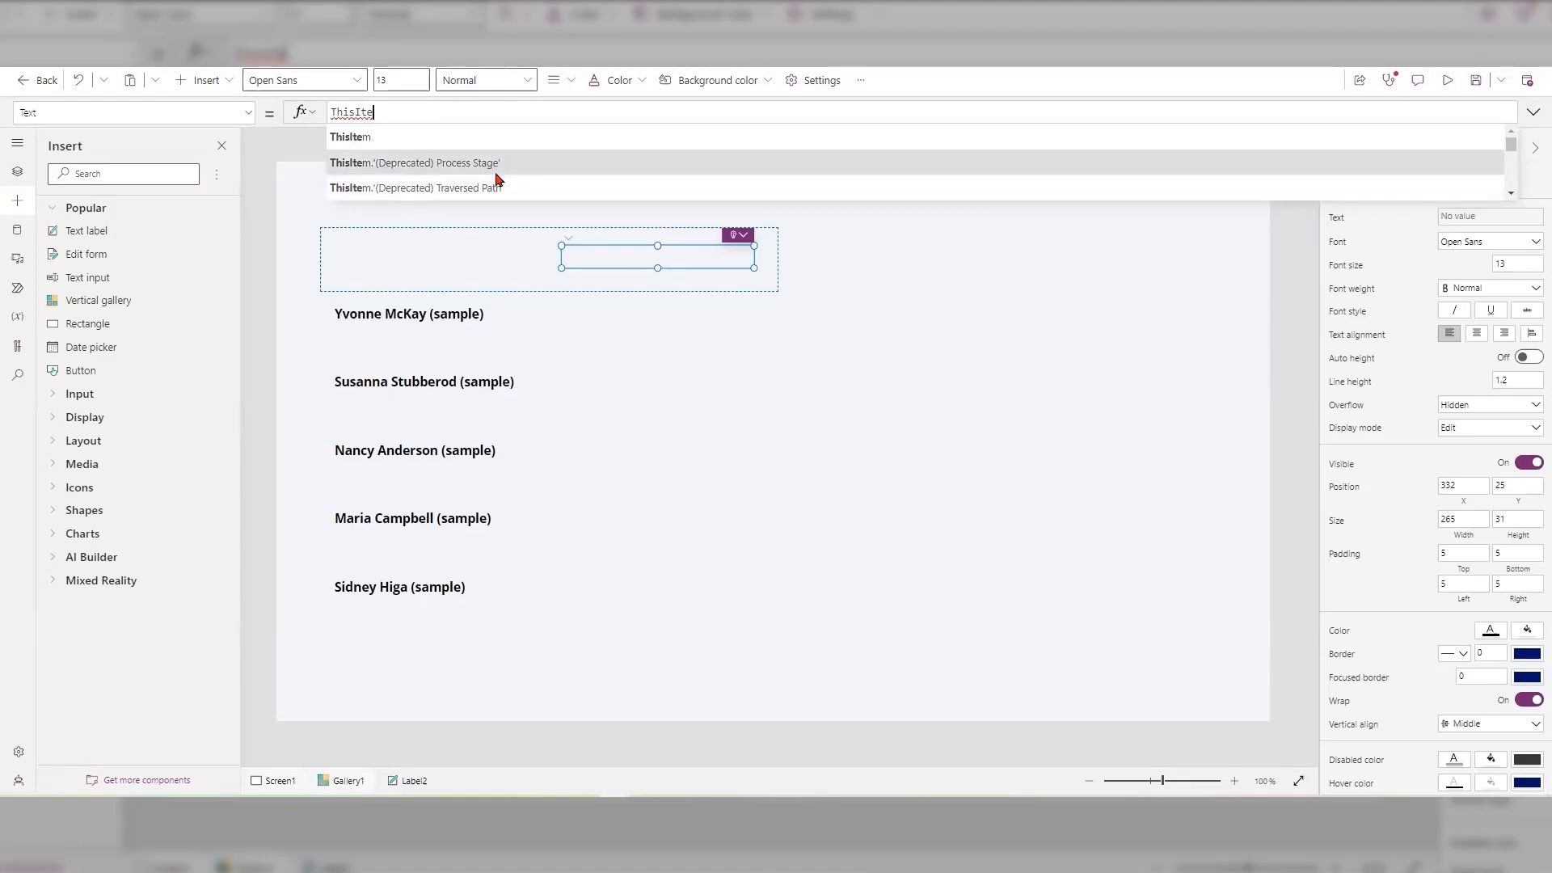
scroll(497, 180, "down", 2)
scroll(502, 179, "down", 3)
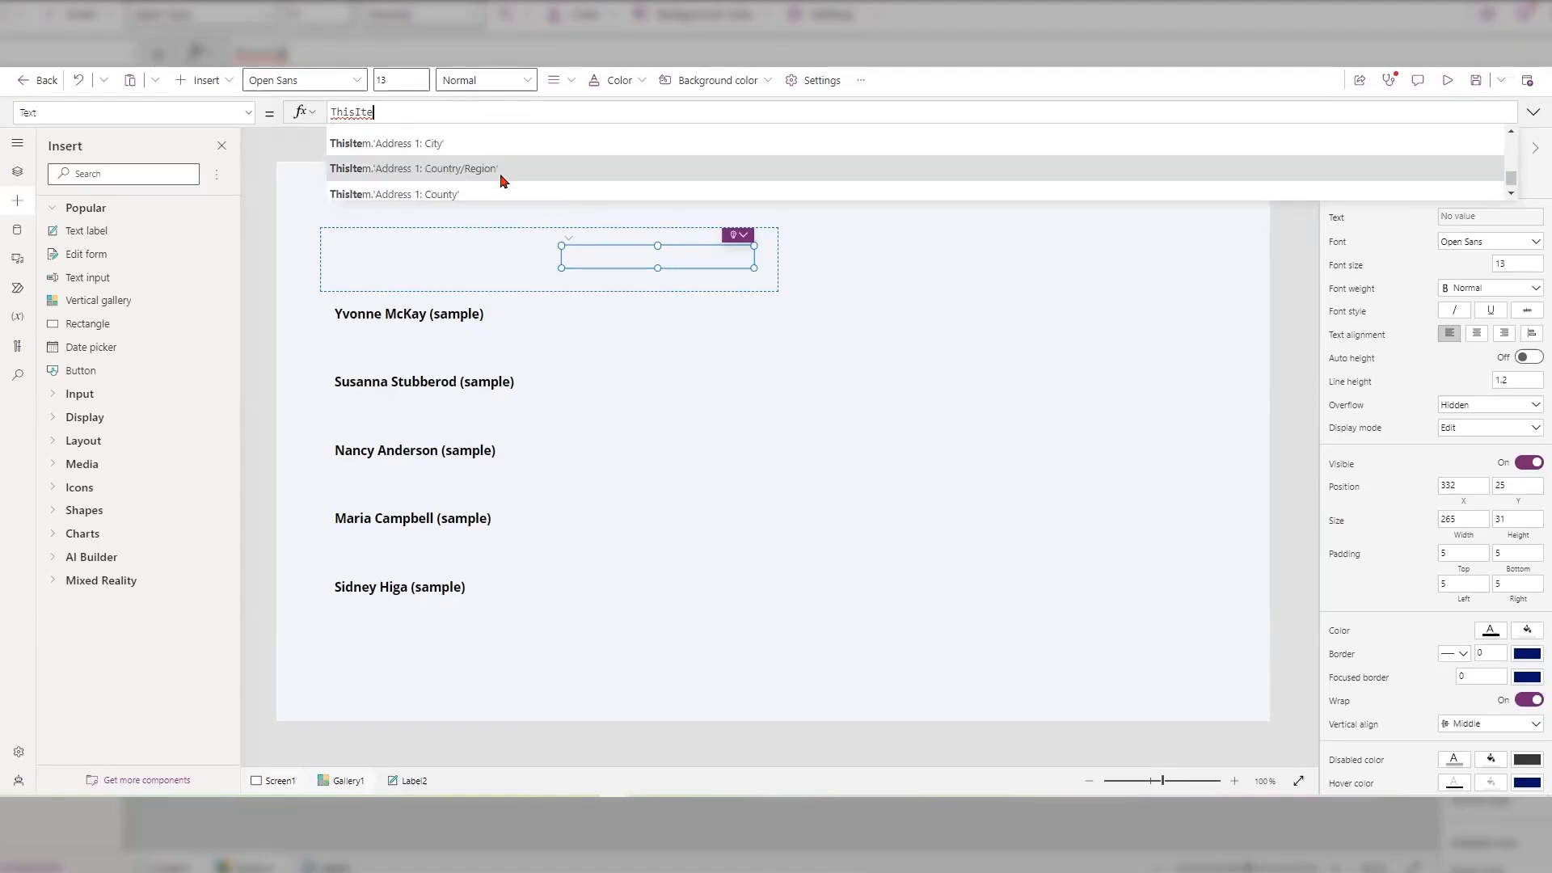
scroll(501, 179, "up", 1)
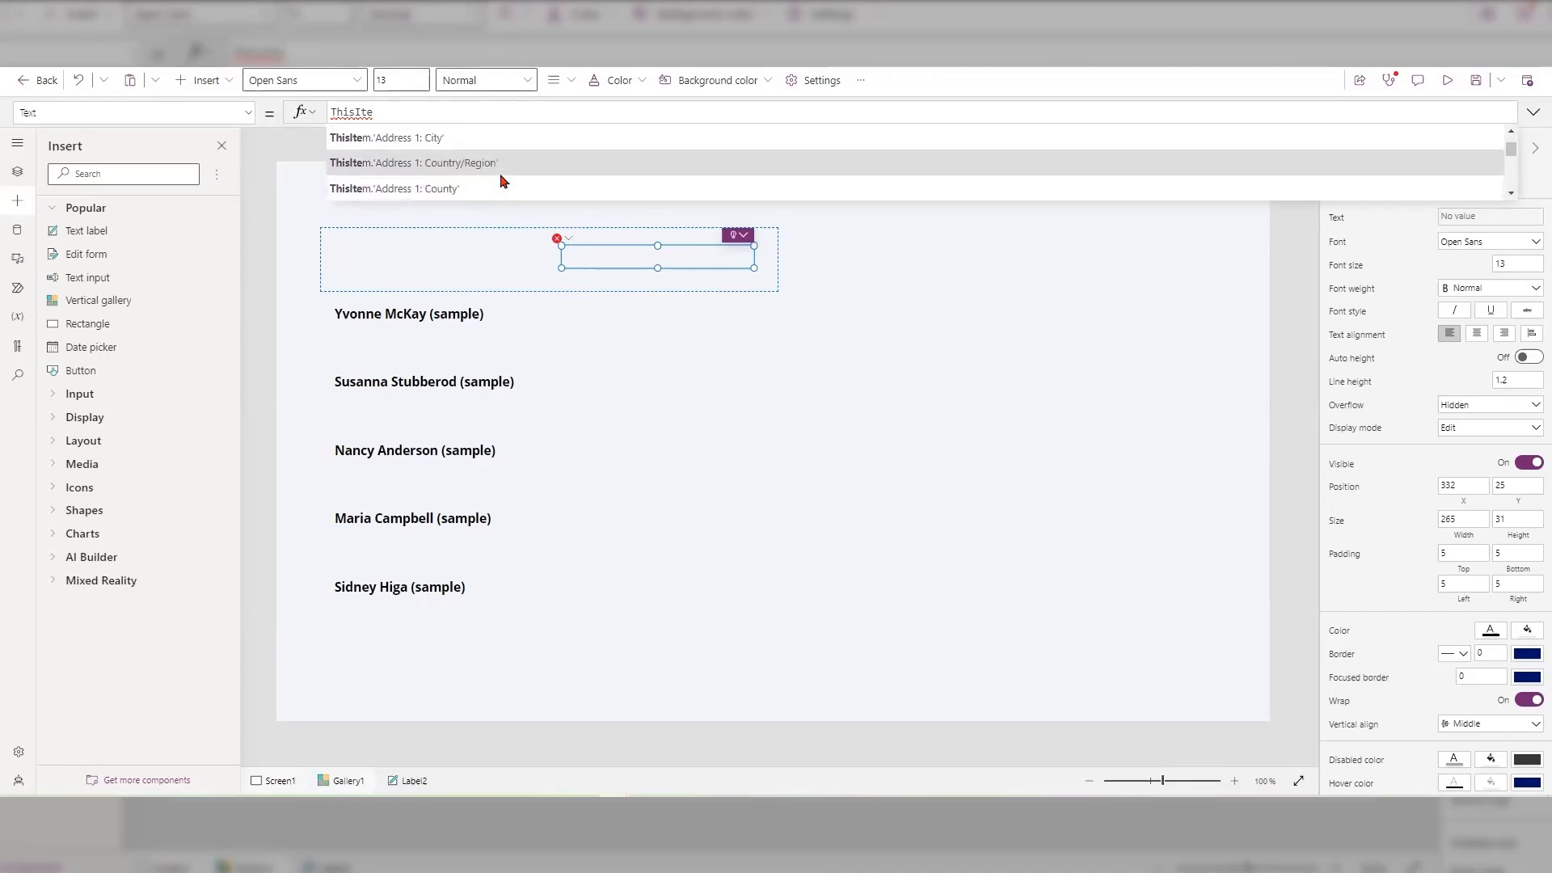
scroll(502, 180, "down", 4)
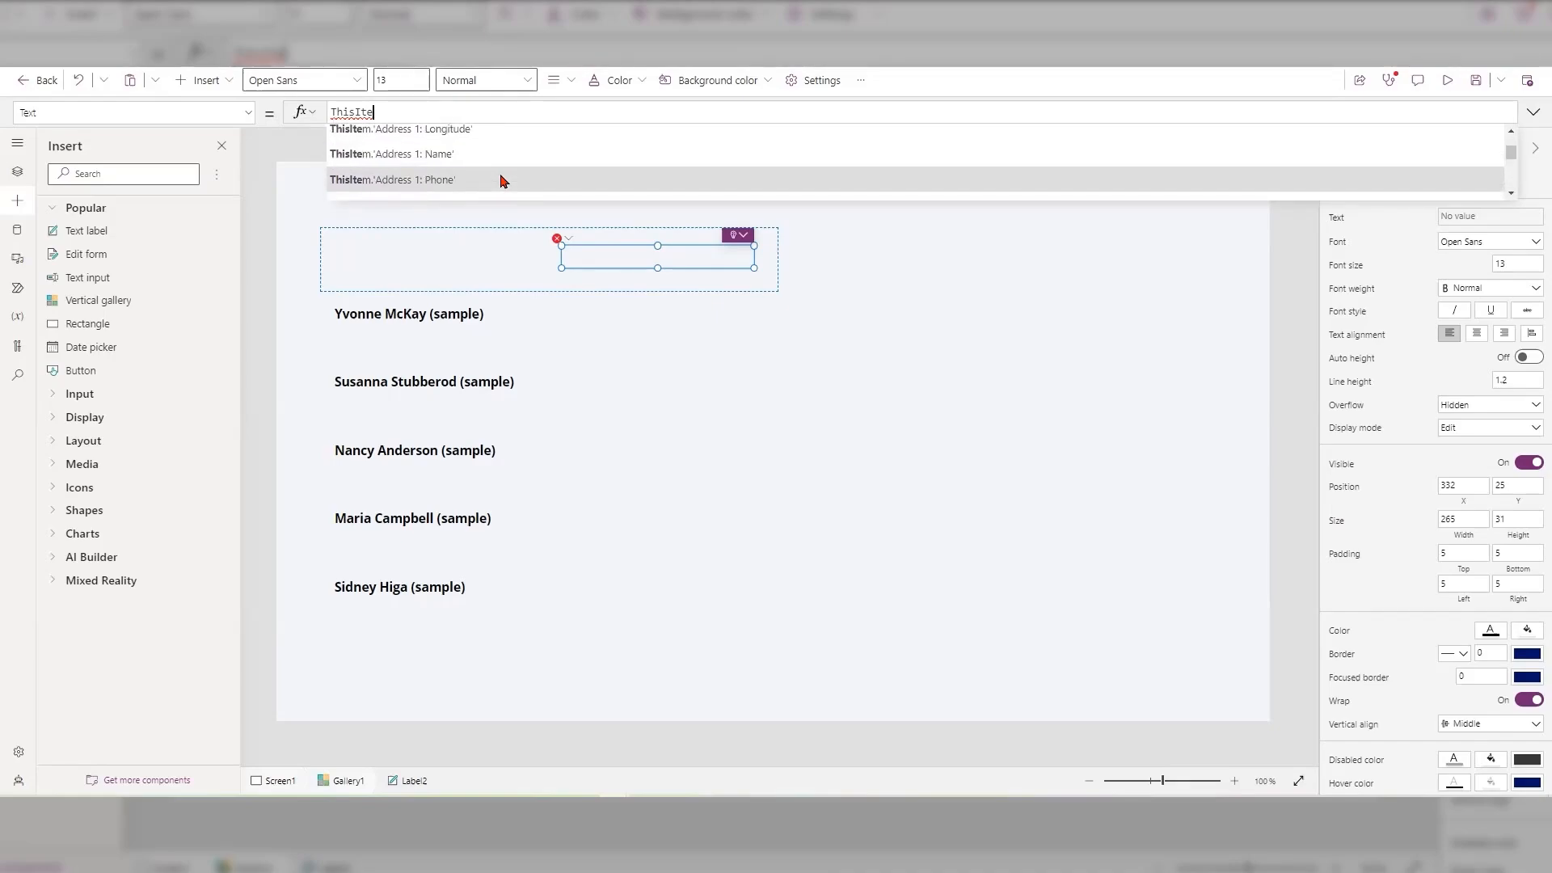
scroll(501, 179, "down", 5)
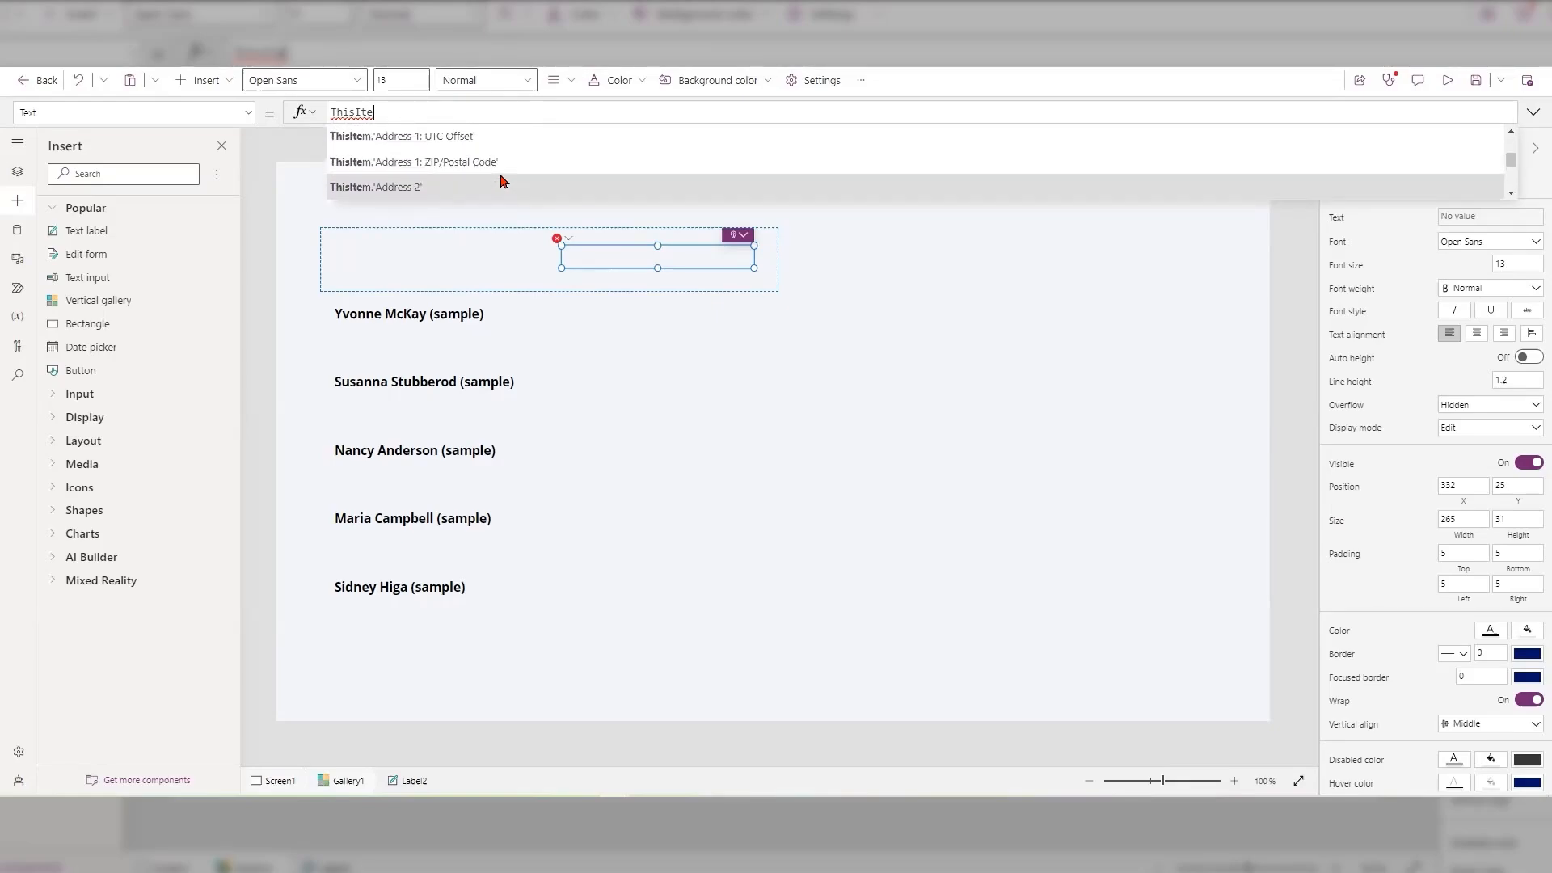
scroll(502, 180, "down", 5)
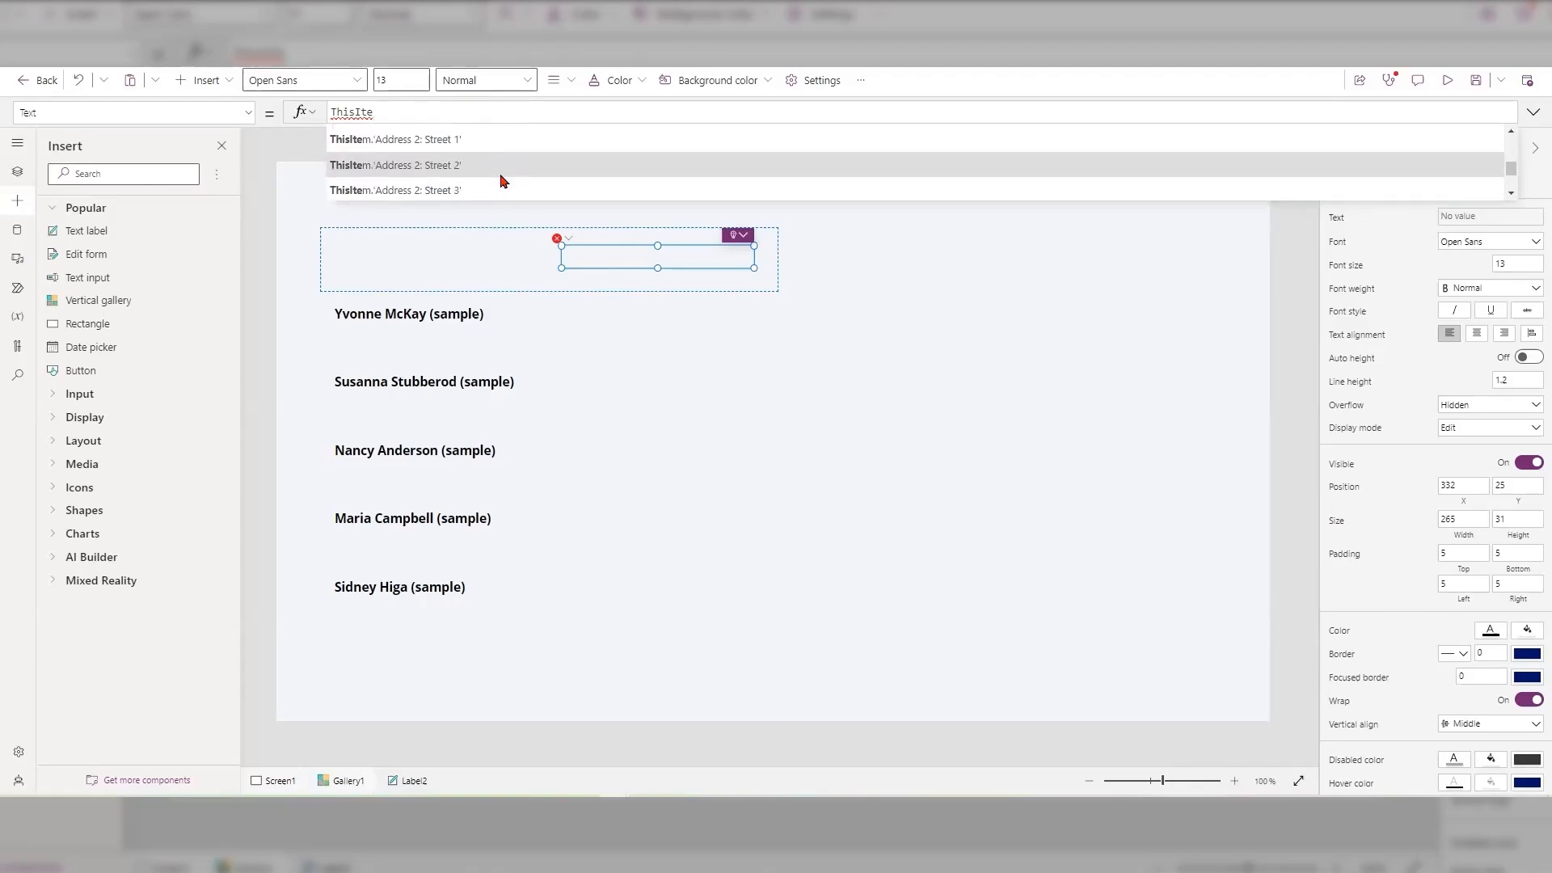
scroll(502, 179, "up", 8)
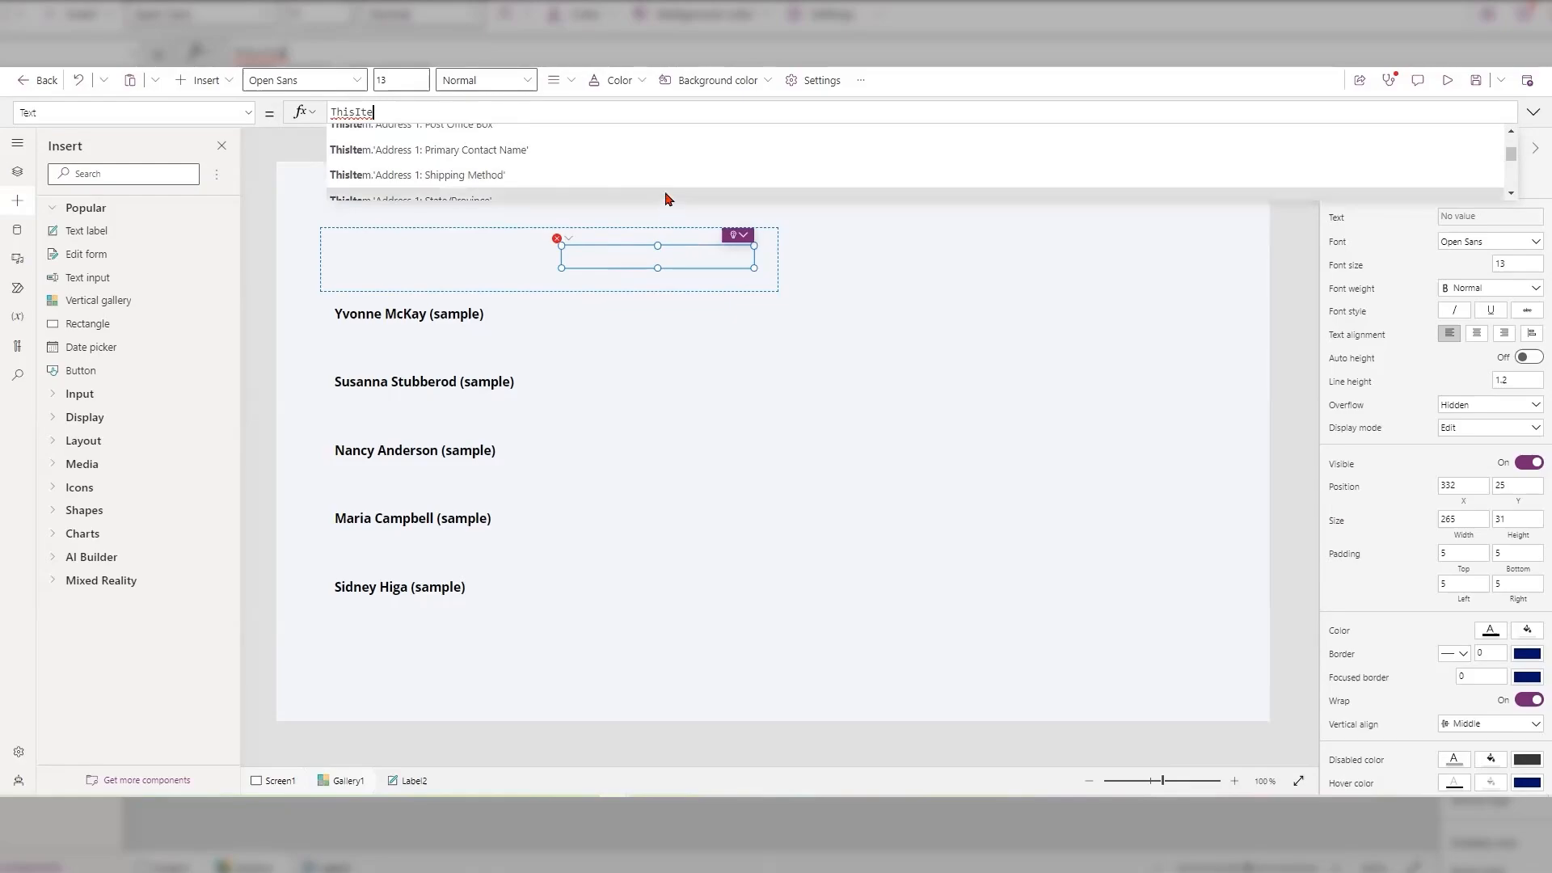
scroll(670, 179, "up", 5)
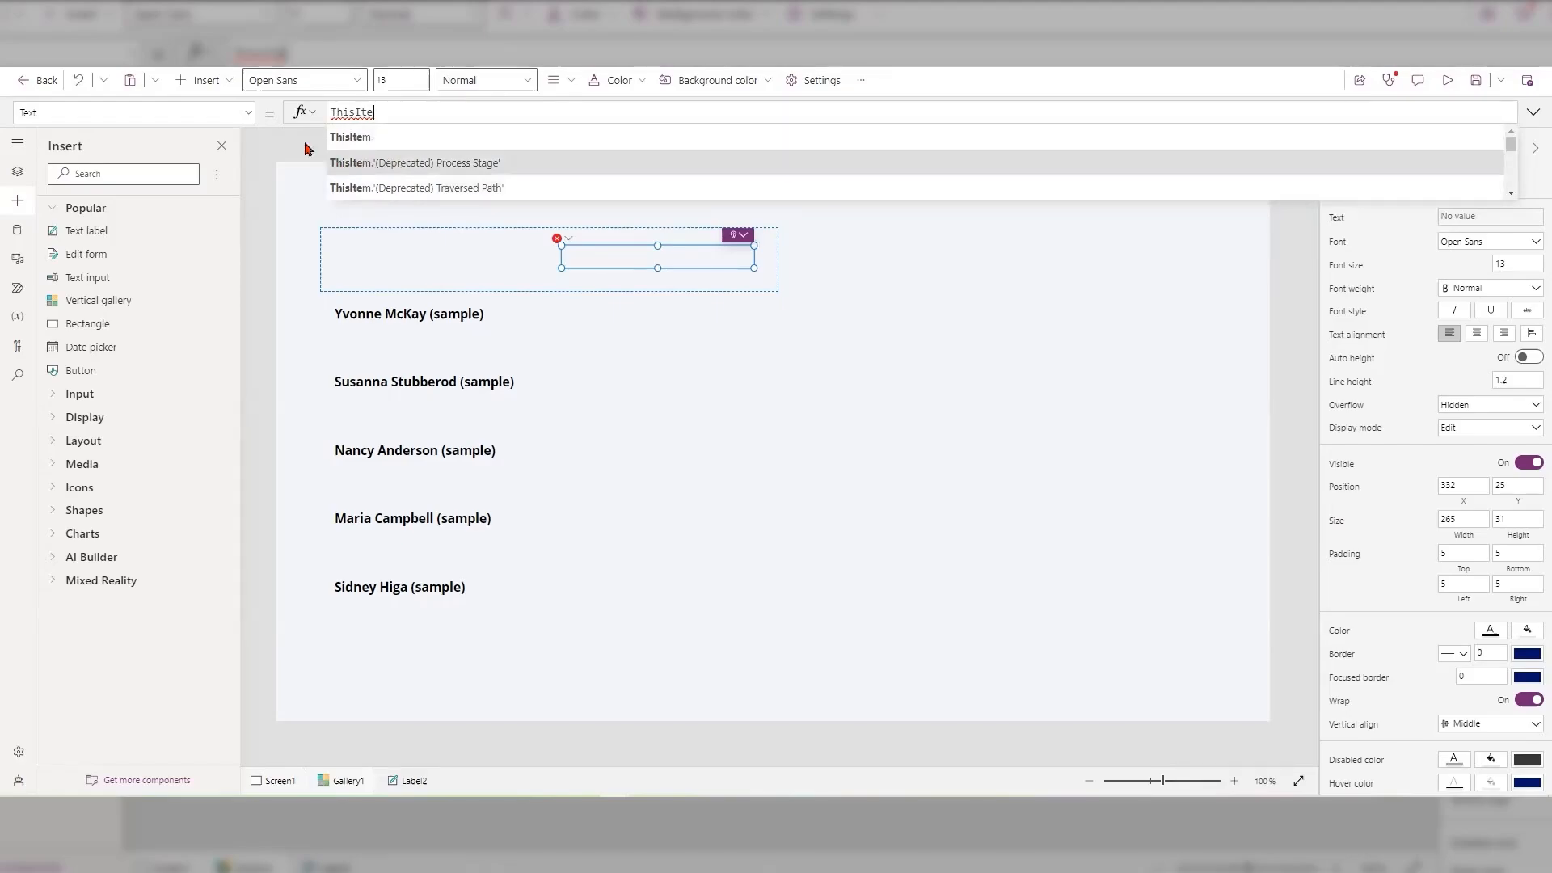
Step: Complete the email label's Text formula as ThisItem.Email using the suggested entries
left_click(361, 144)
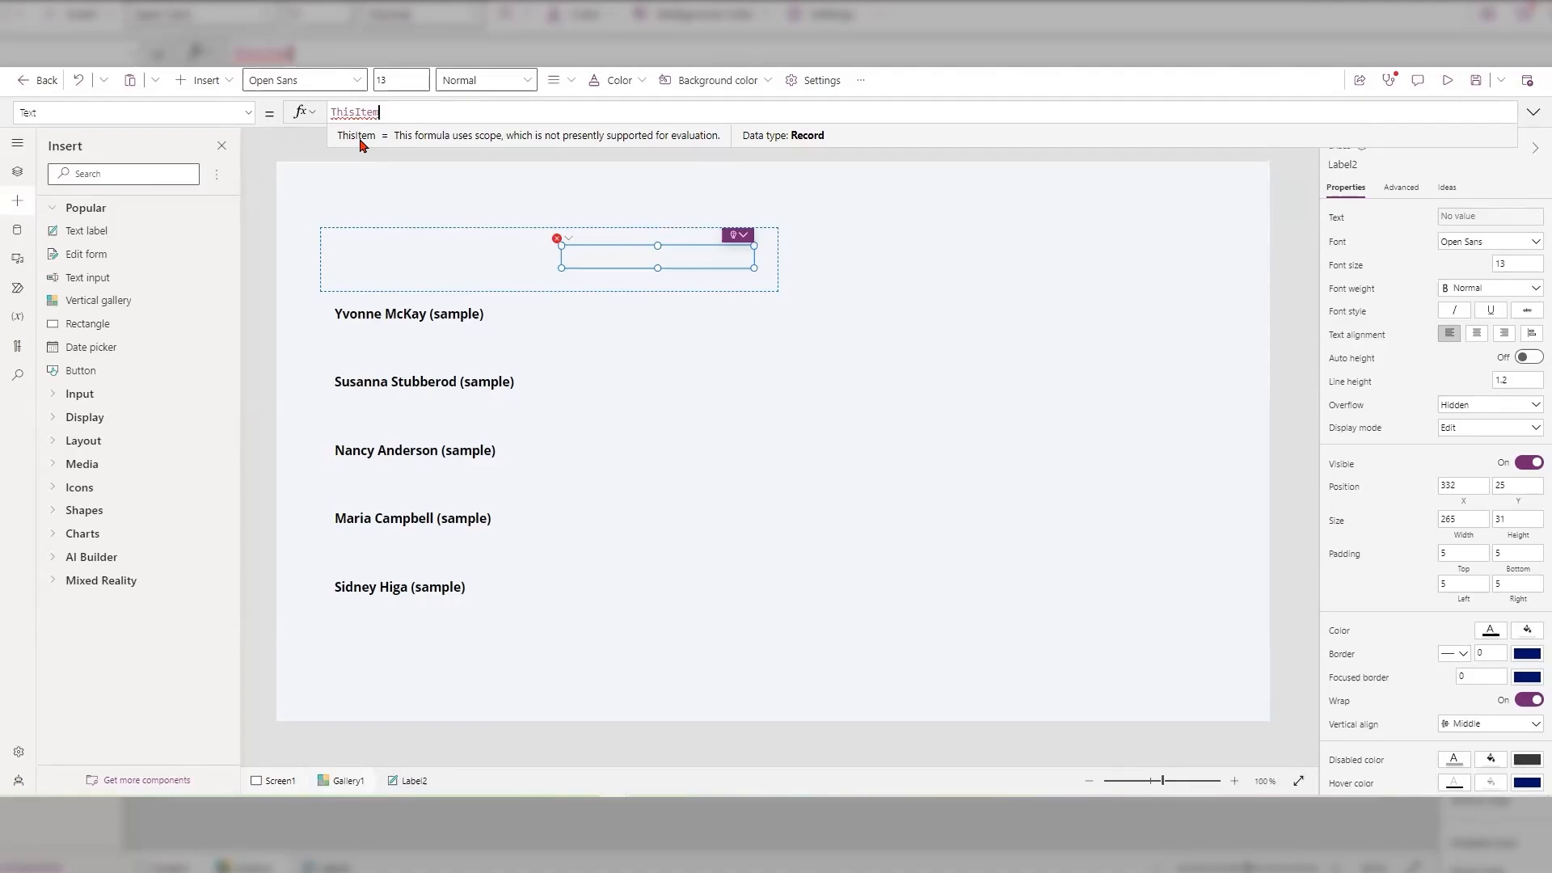
type(".")
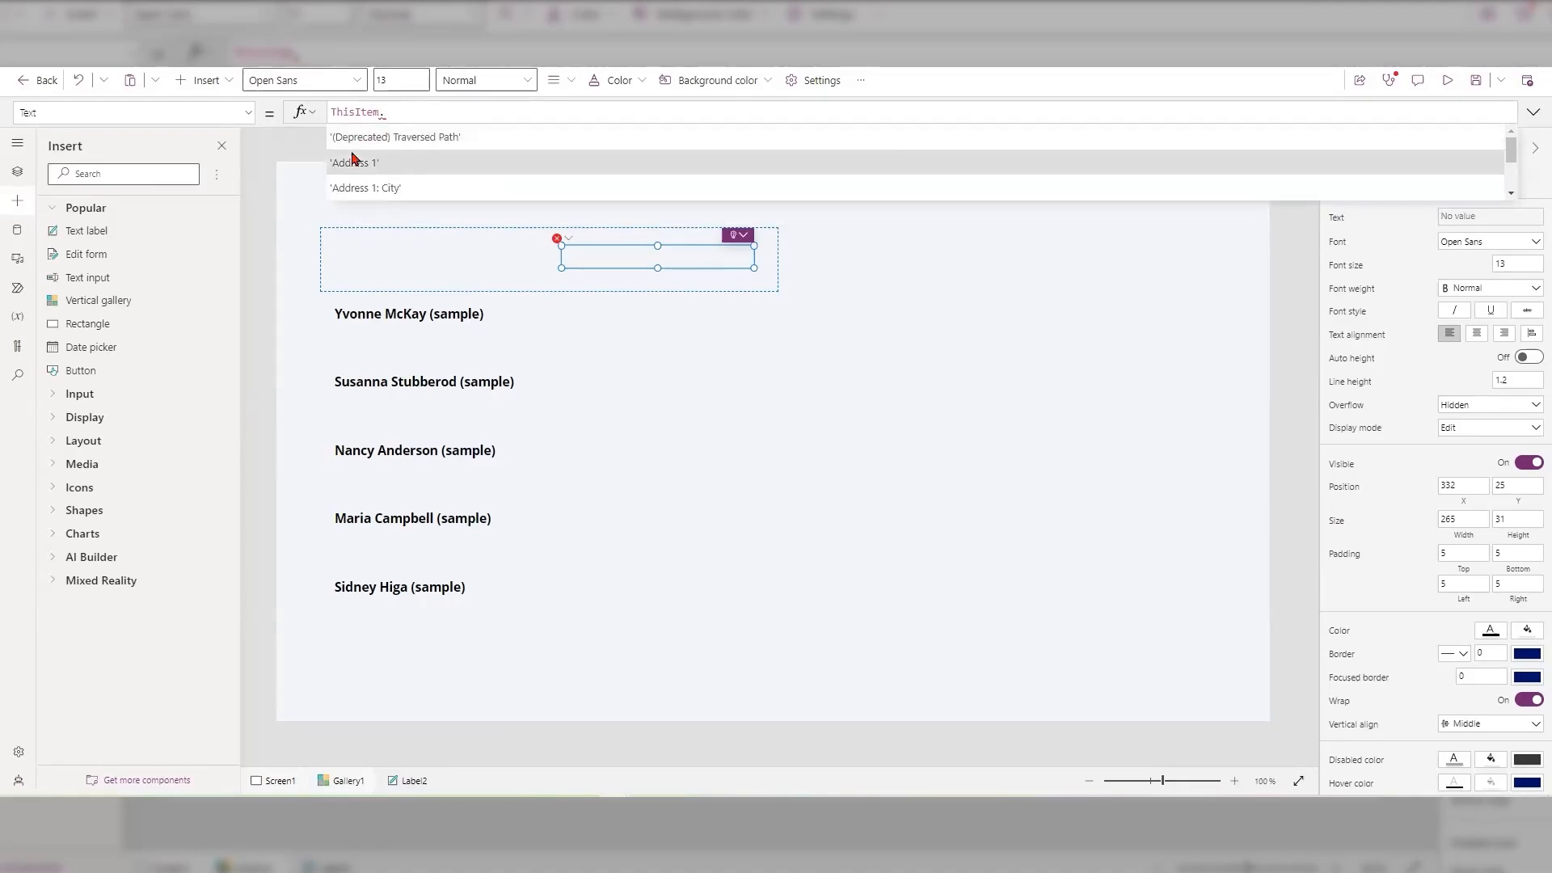
type("e")
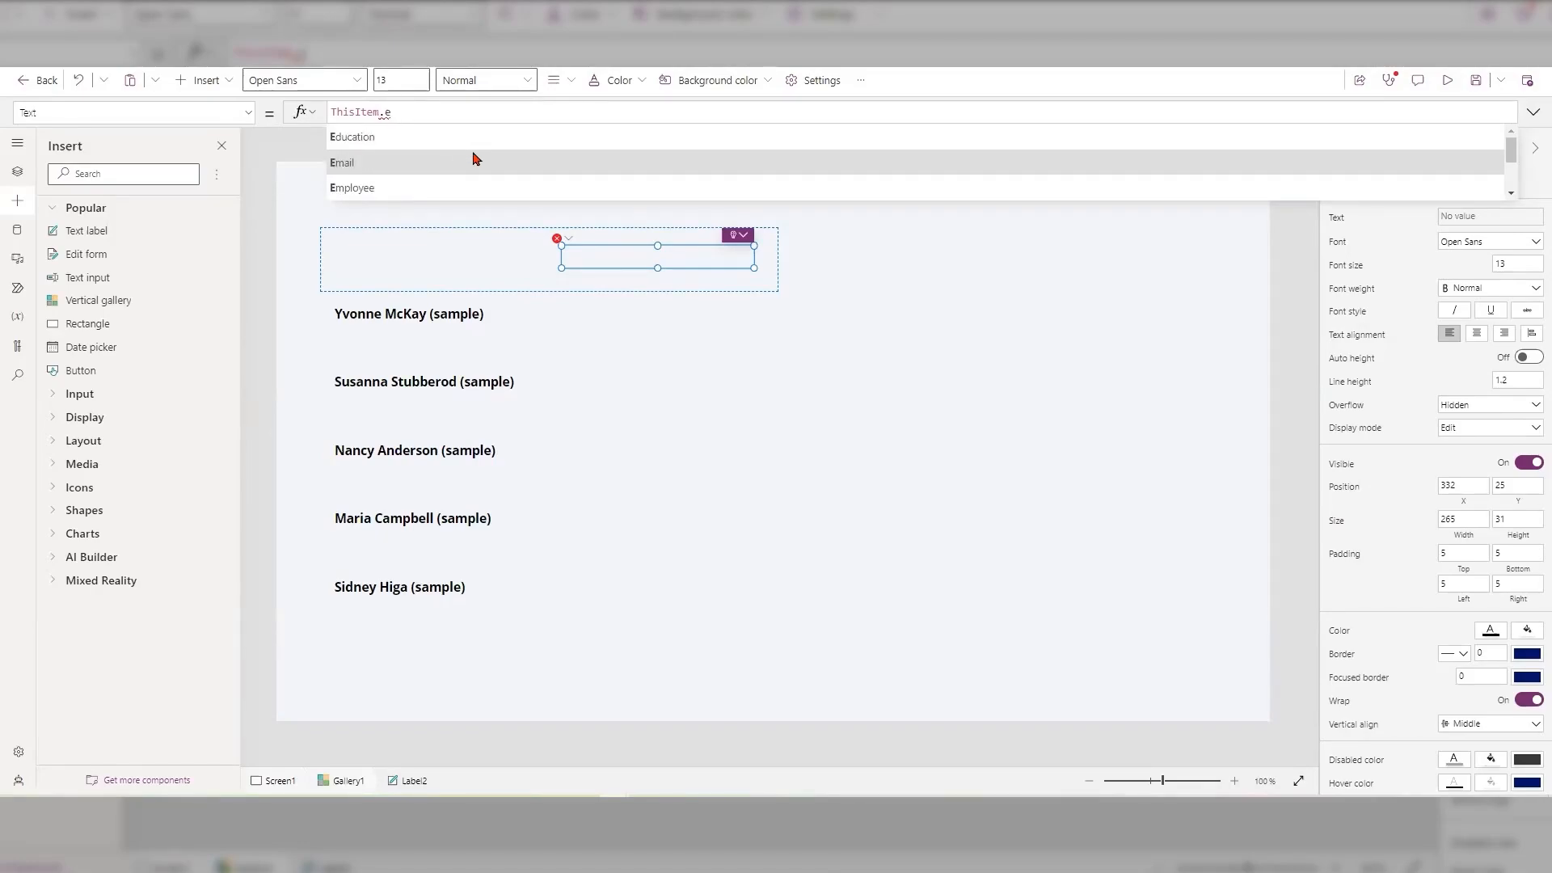
type("m")
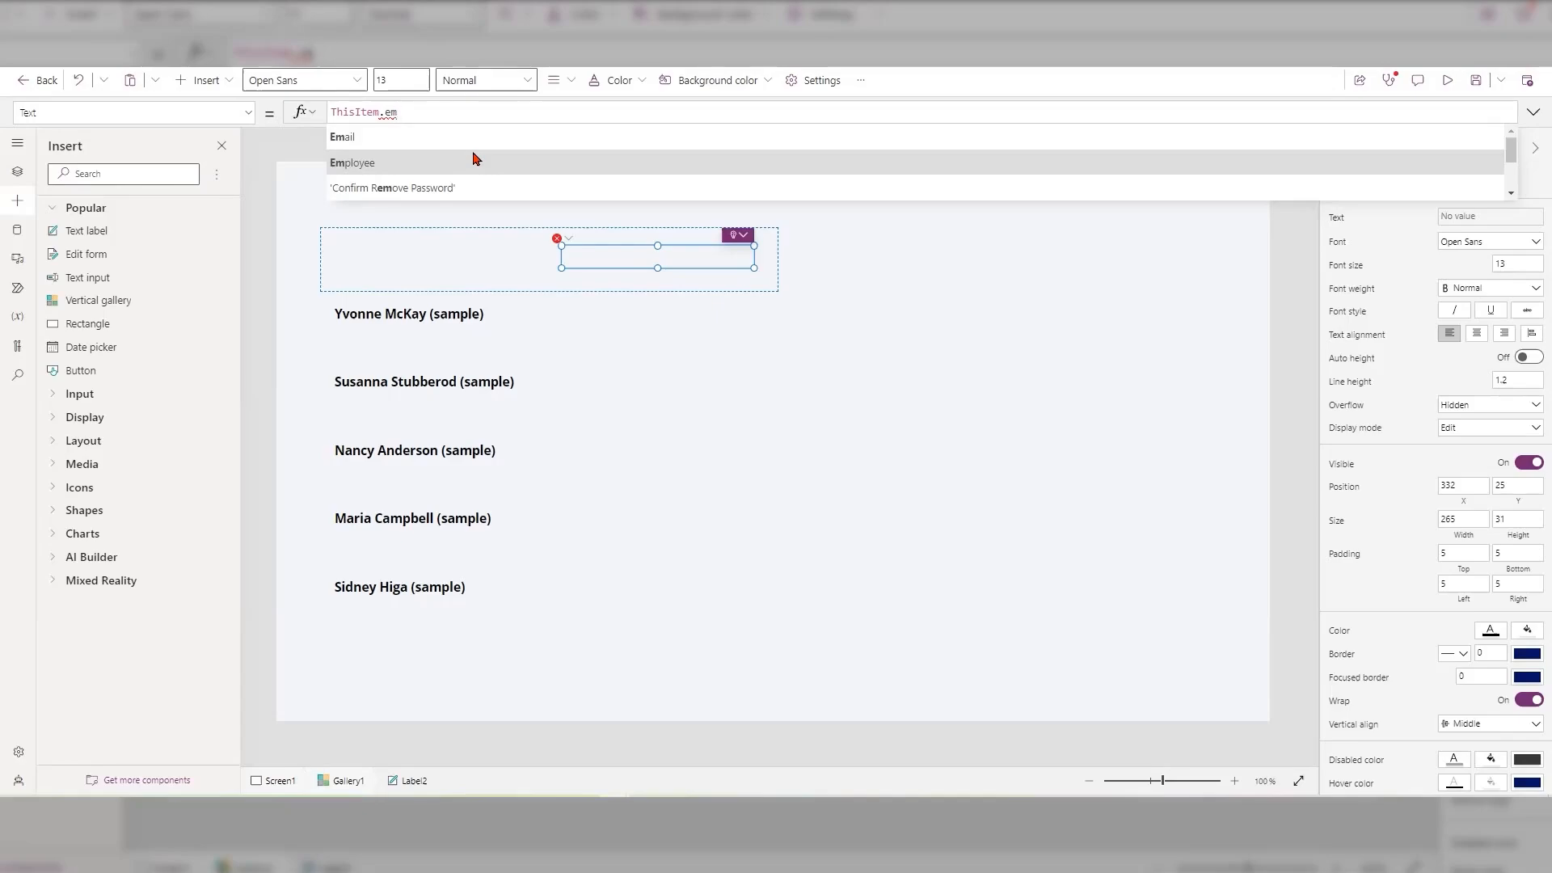
key("Tab")
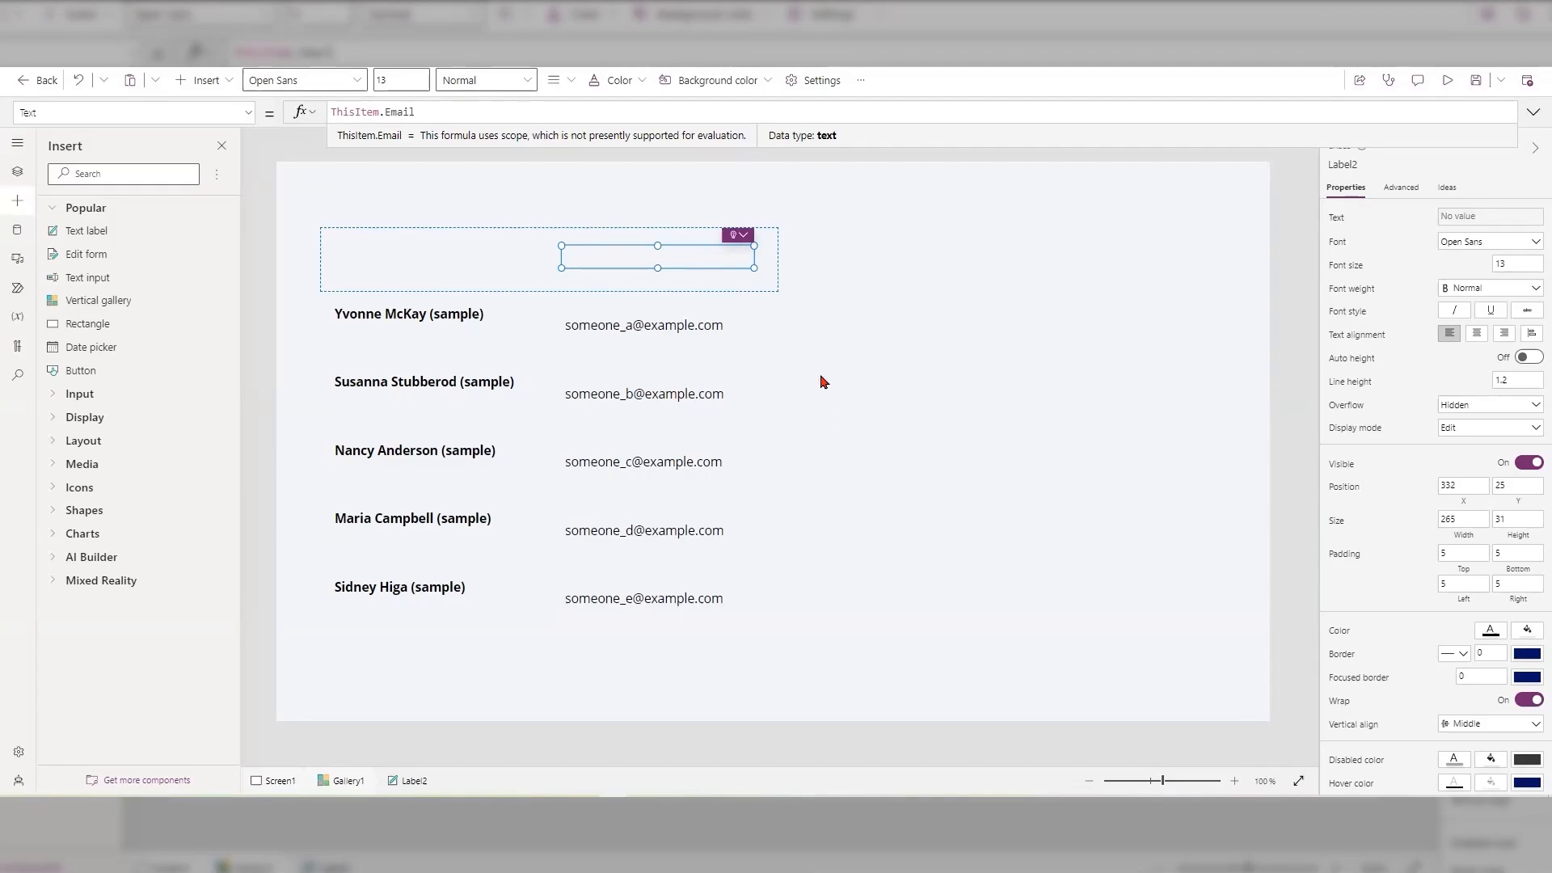
Step: Select the email label in the gallery's template row and move it up to Y 5
left_click(710, 350)
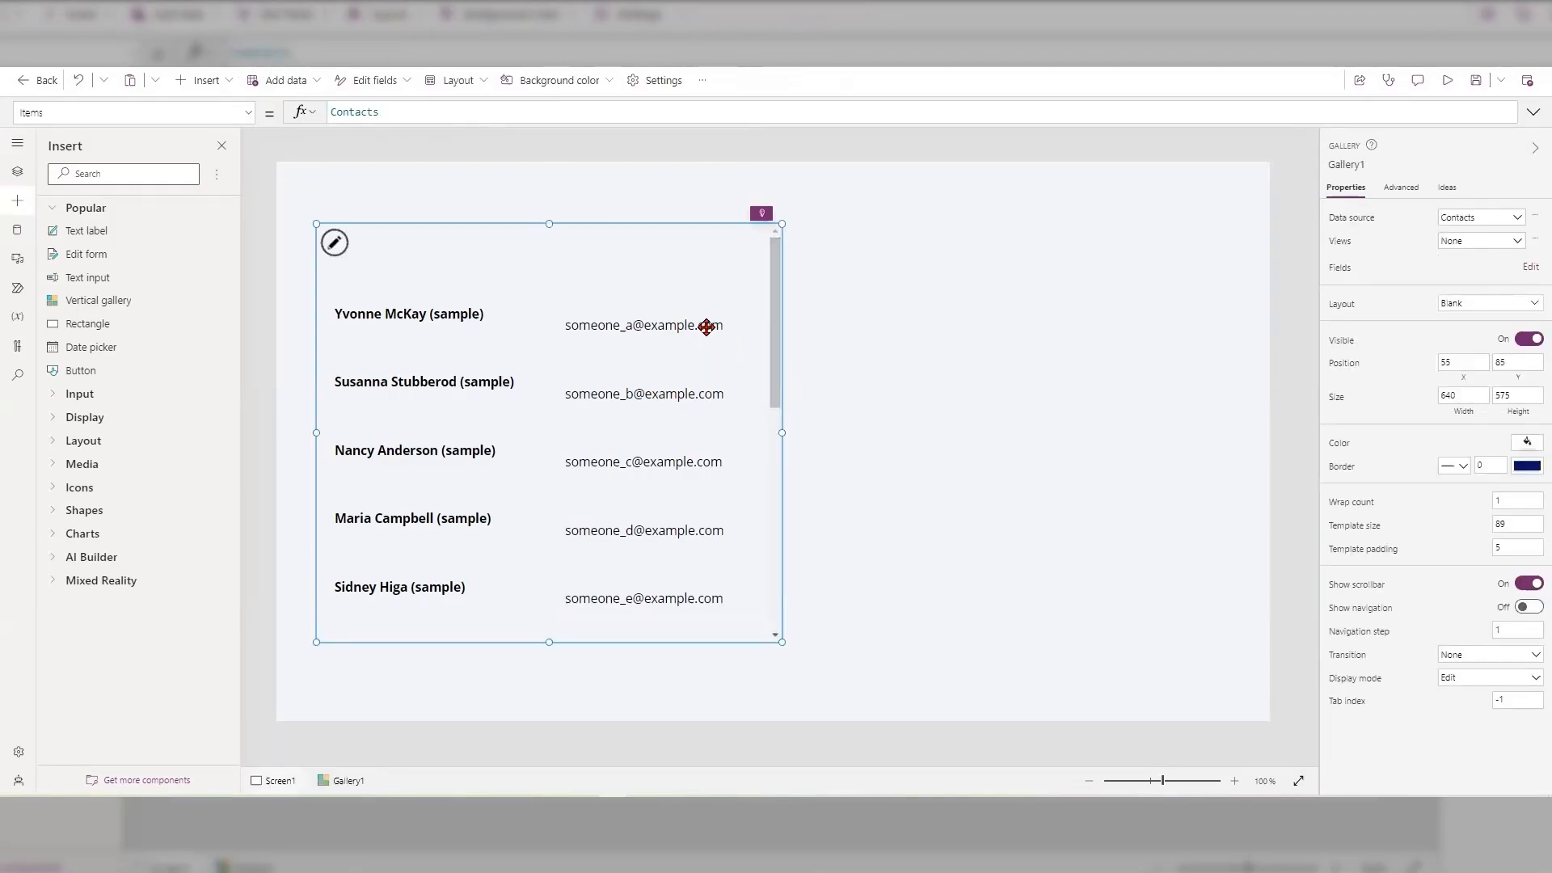
left_click(458, 319)
left_click(679, 259)
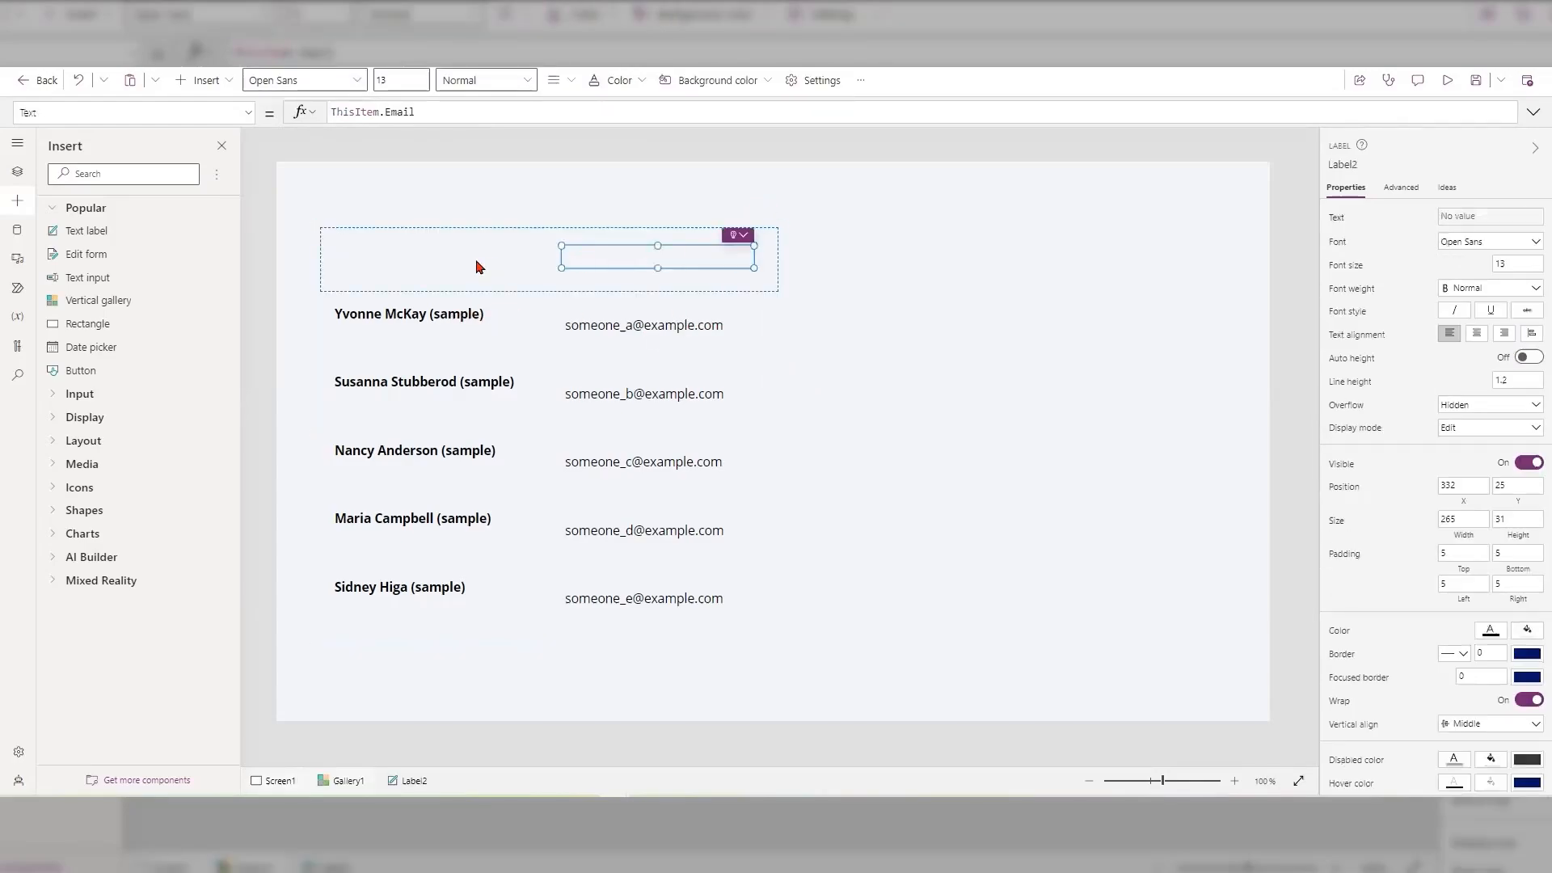
left_click(473, 267)
left_click(431, 268)
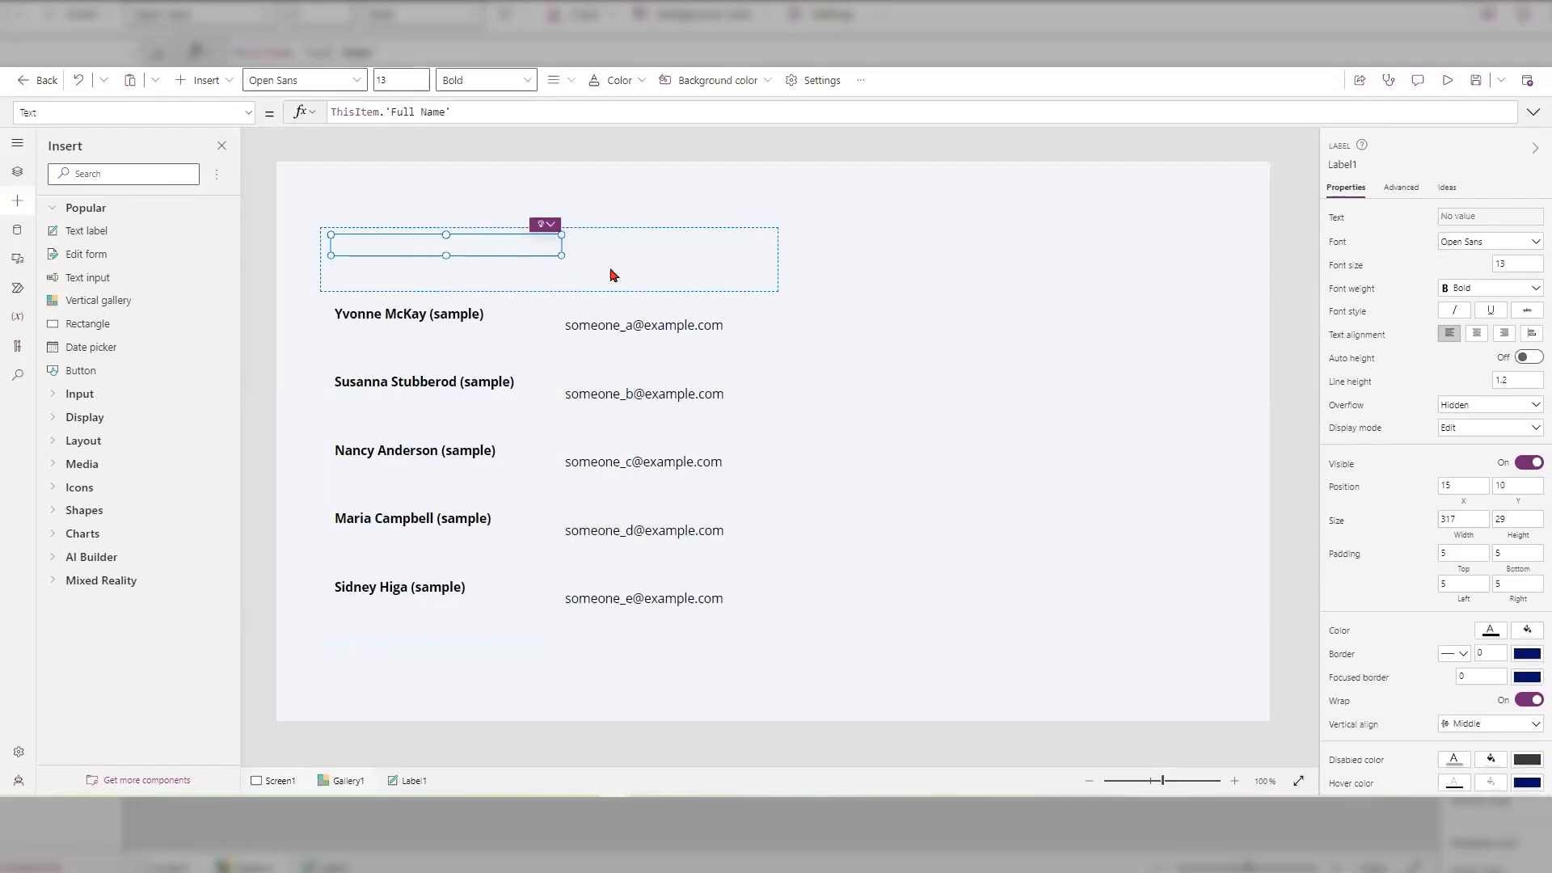
left_click(670, 259)
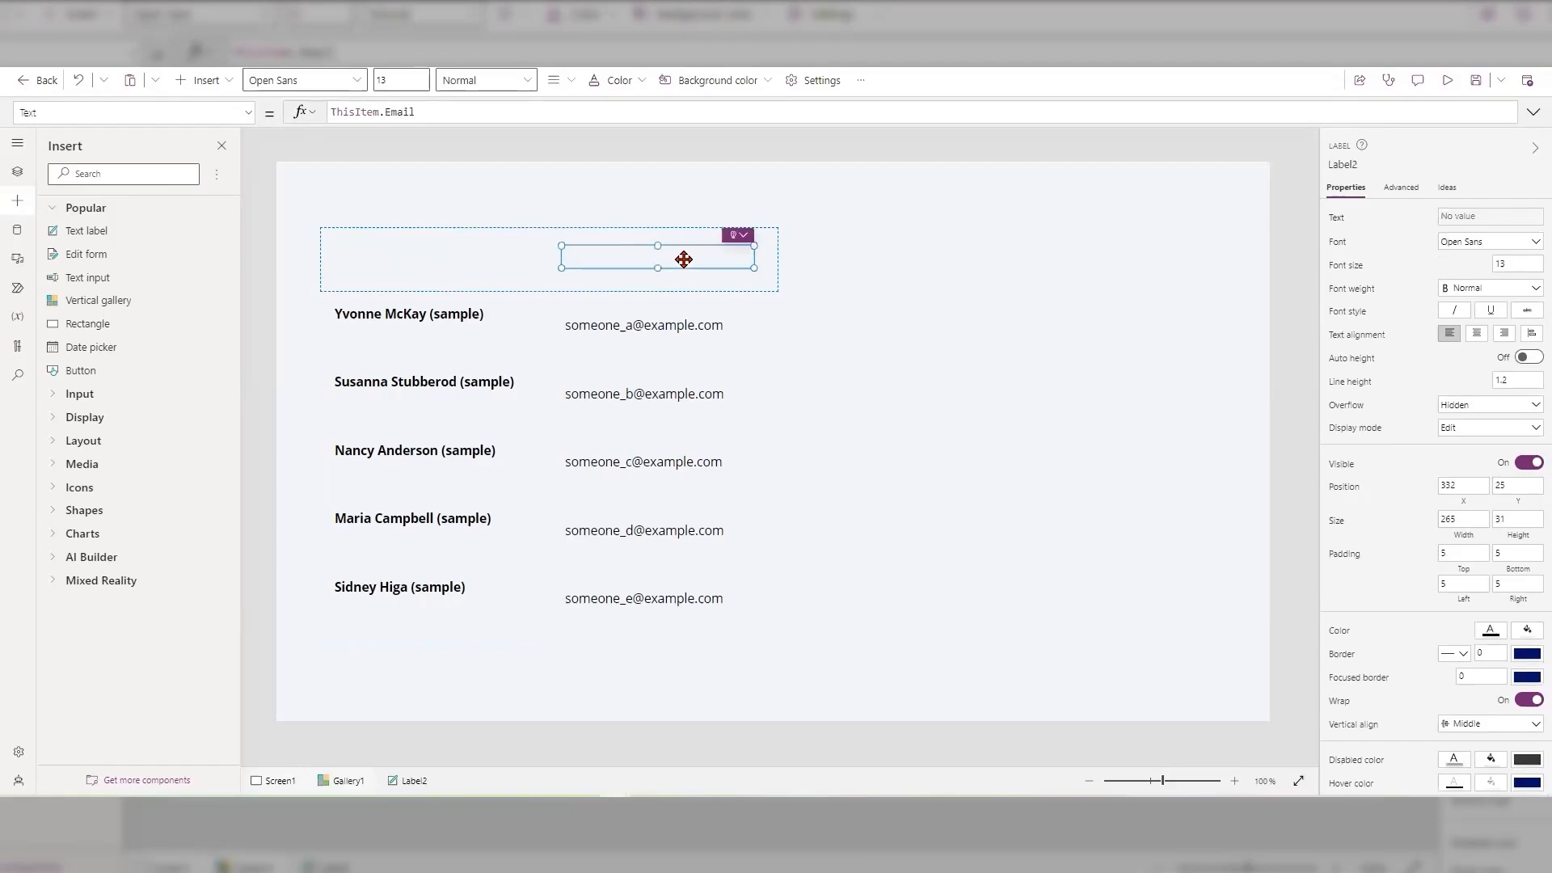
left_click_drag(684, 258, 684, 244)
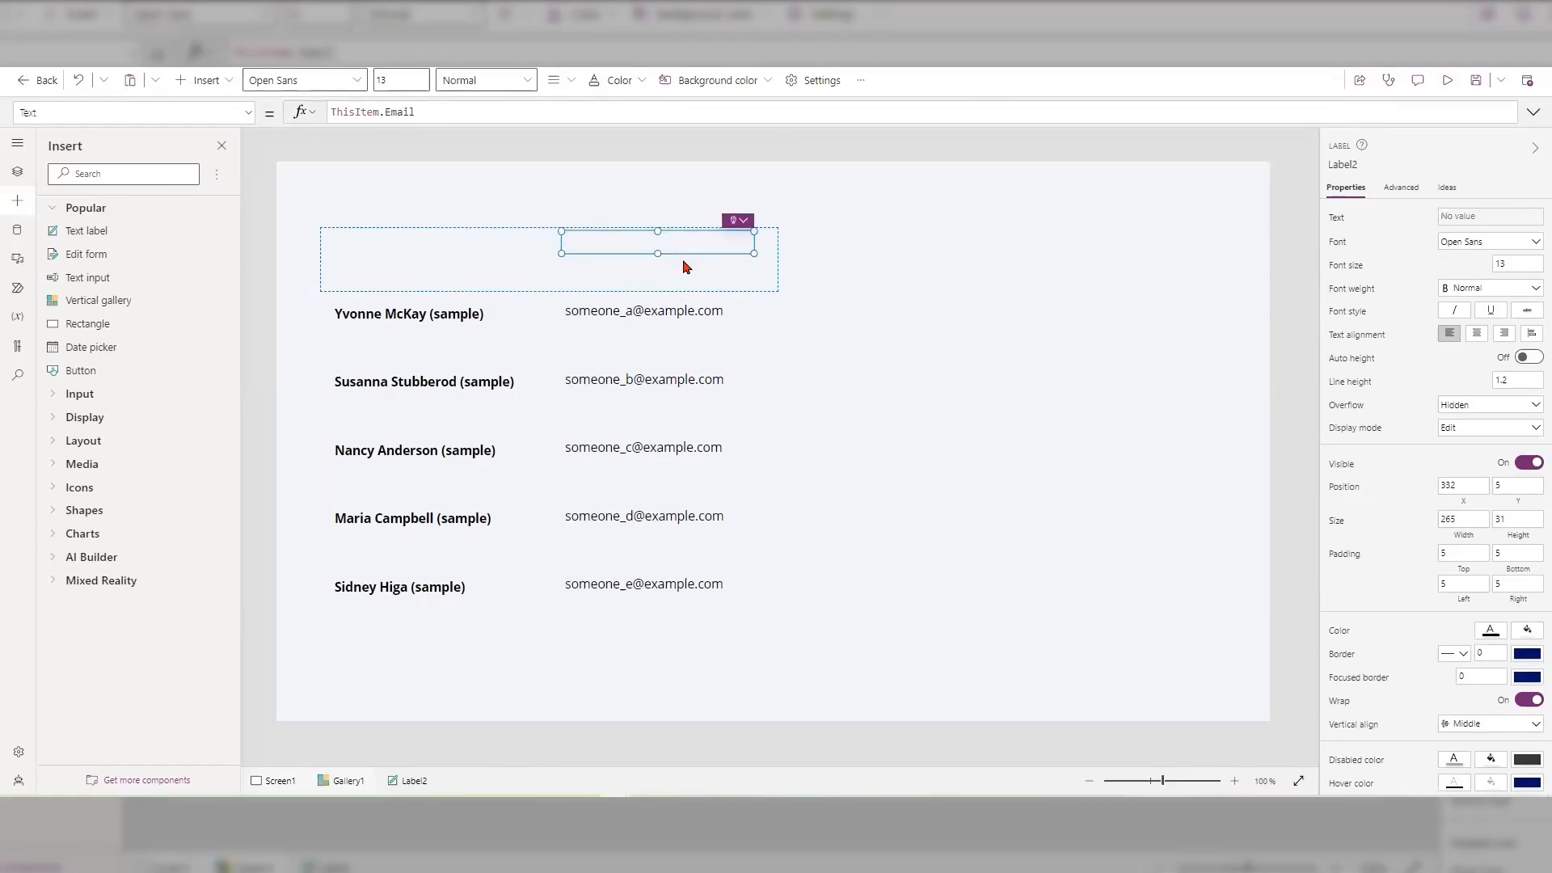
Step: Move the full name label up to Y 5 to line it up with the email label, leaving X at 15
left_click(468, 243)
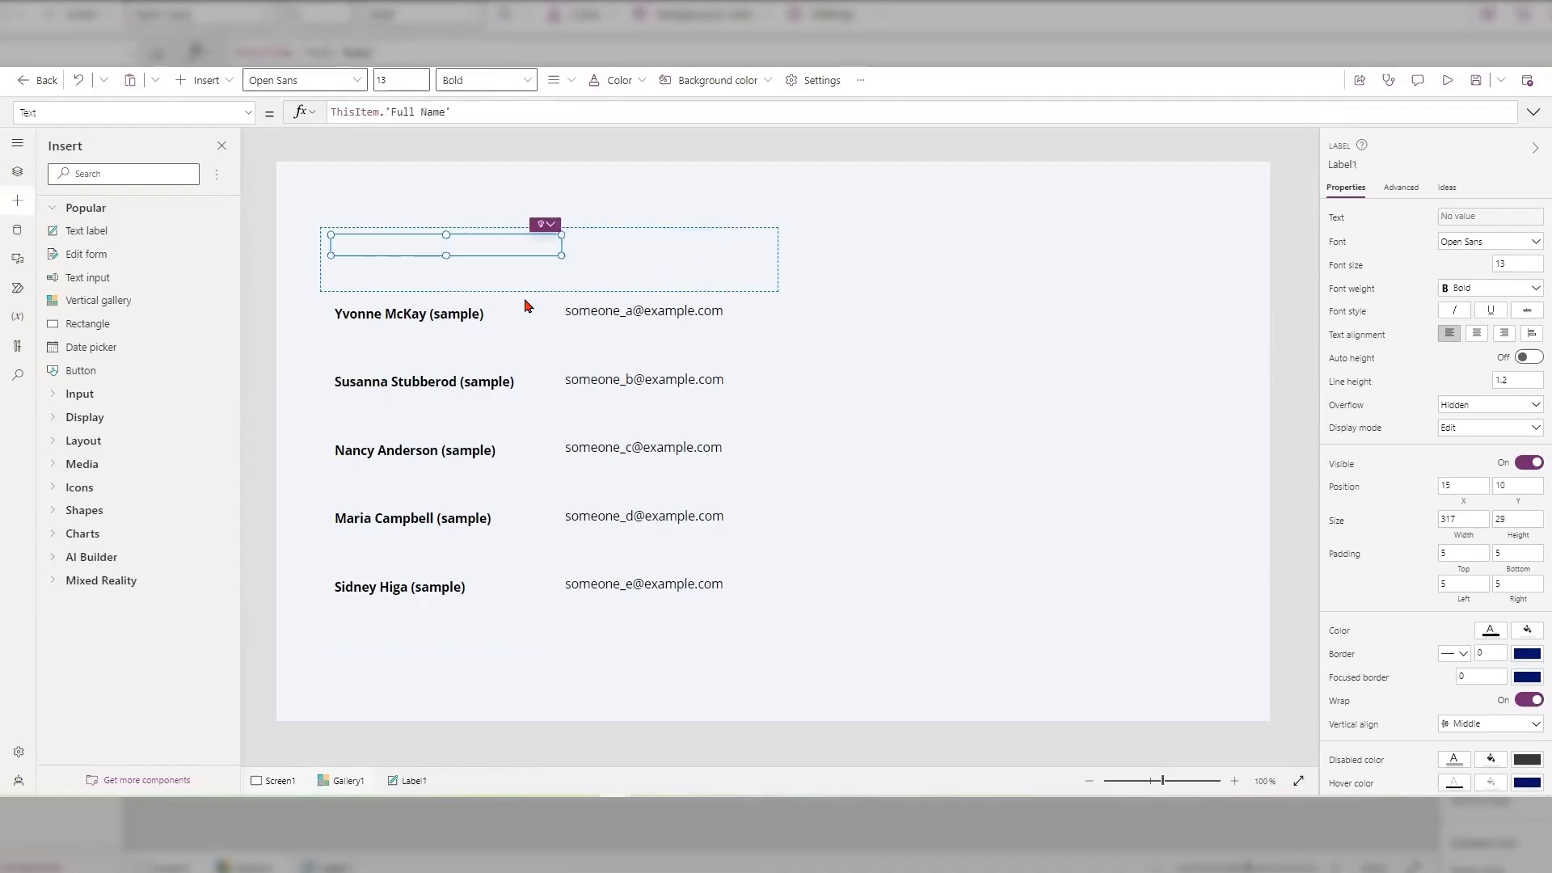
key("Up")
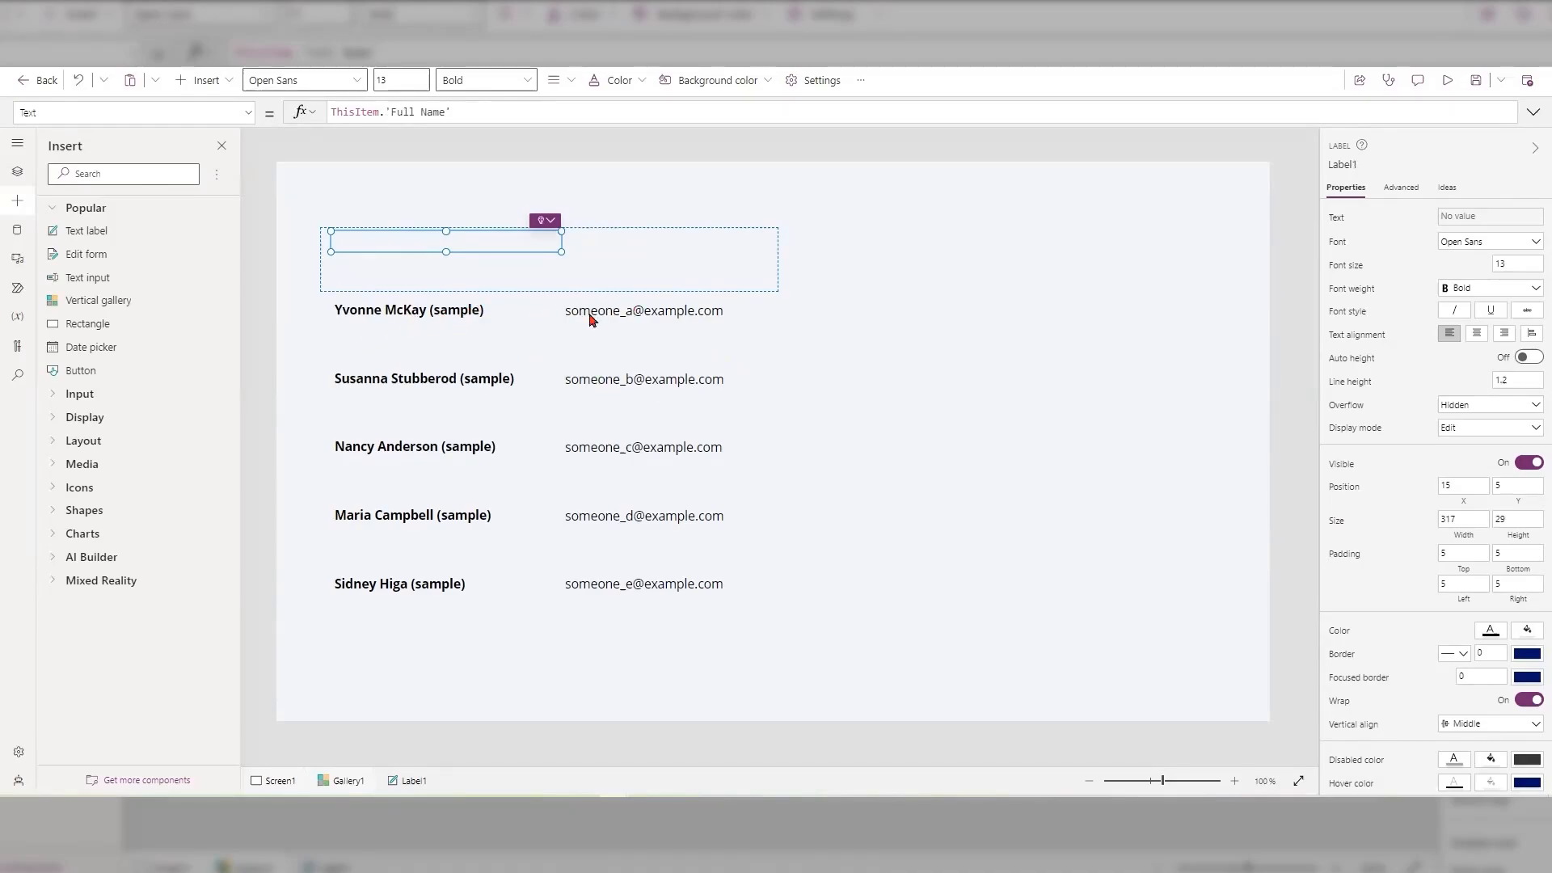
left_click(853, 376)
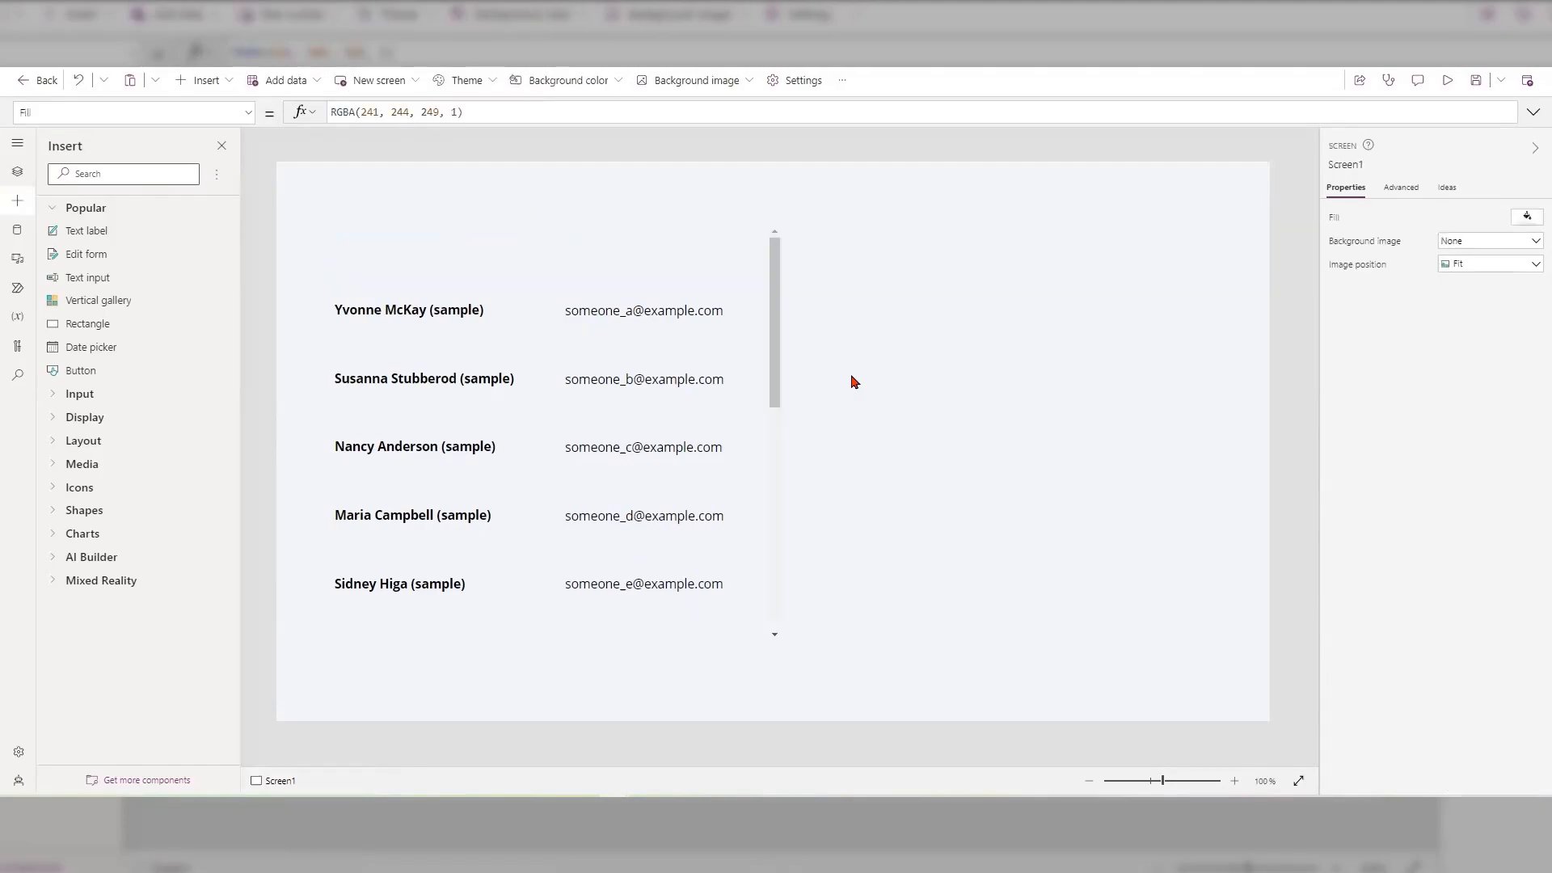
Step: Review the advanced properties of the gallery and its template labels, including the gallery's OnSelect, Items and Default settings
left_click(684, 360)
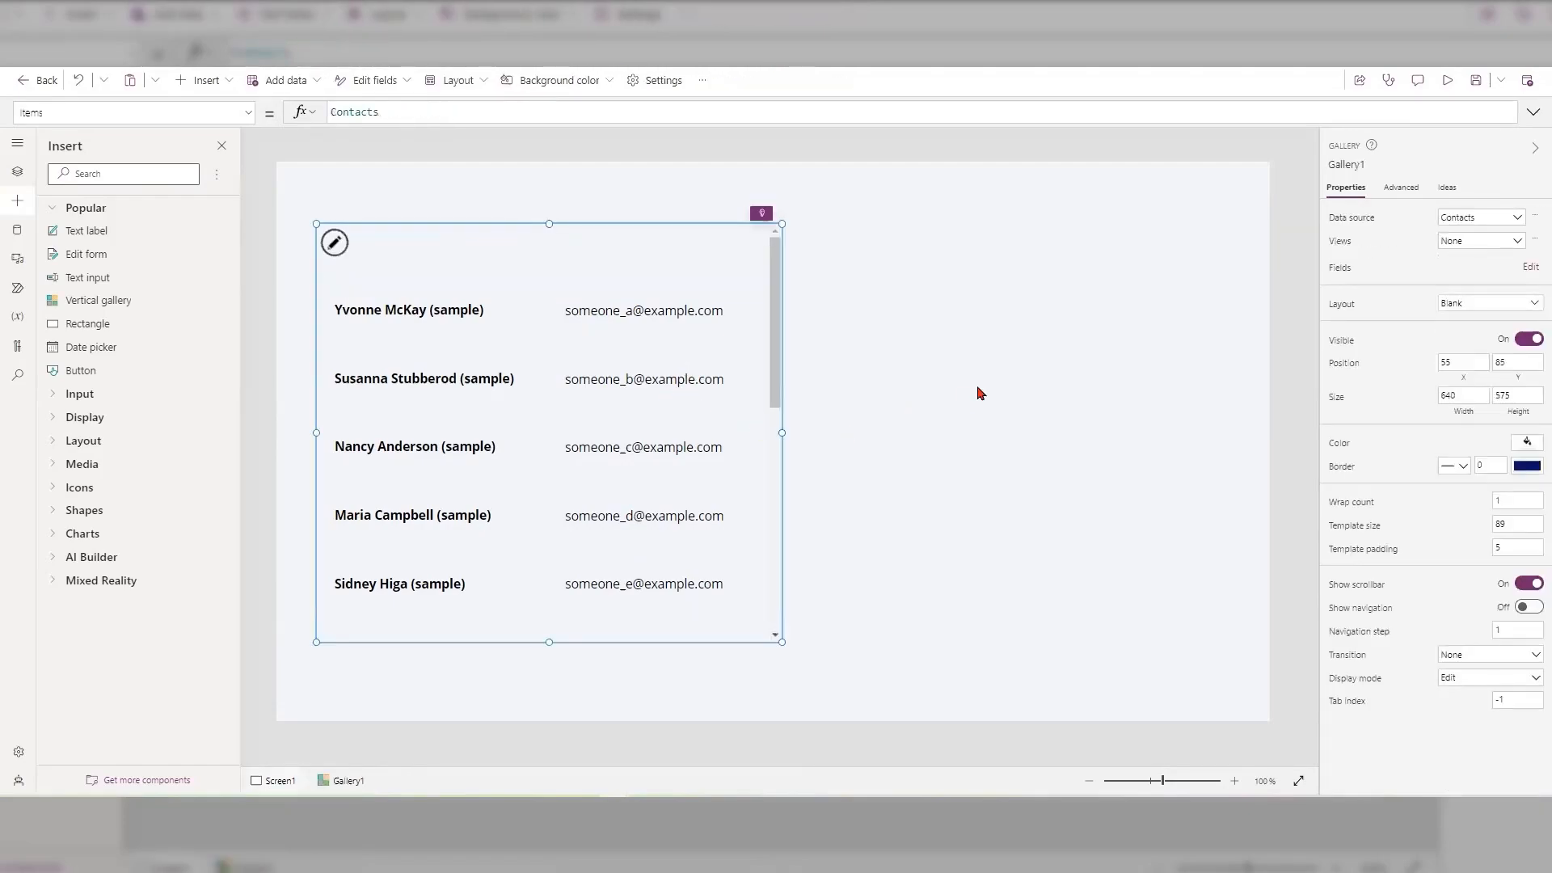
left_click(1399, 191)
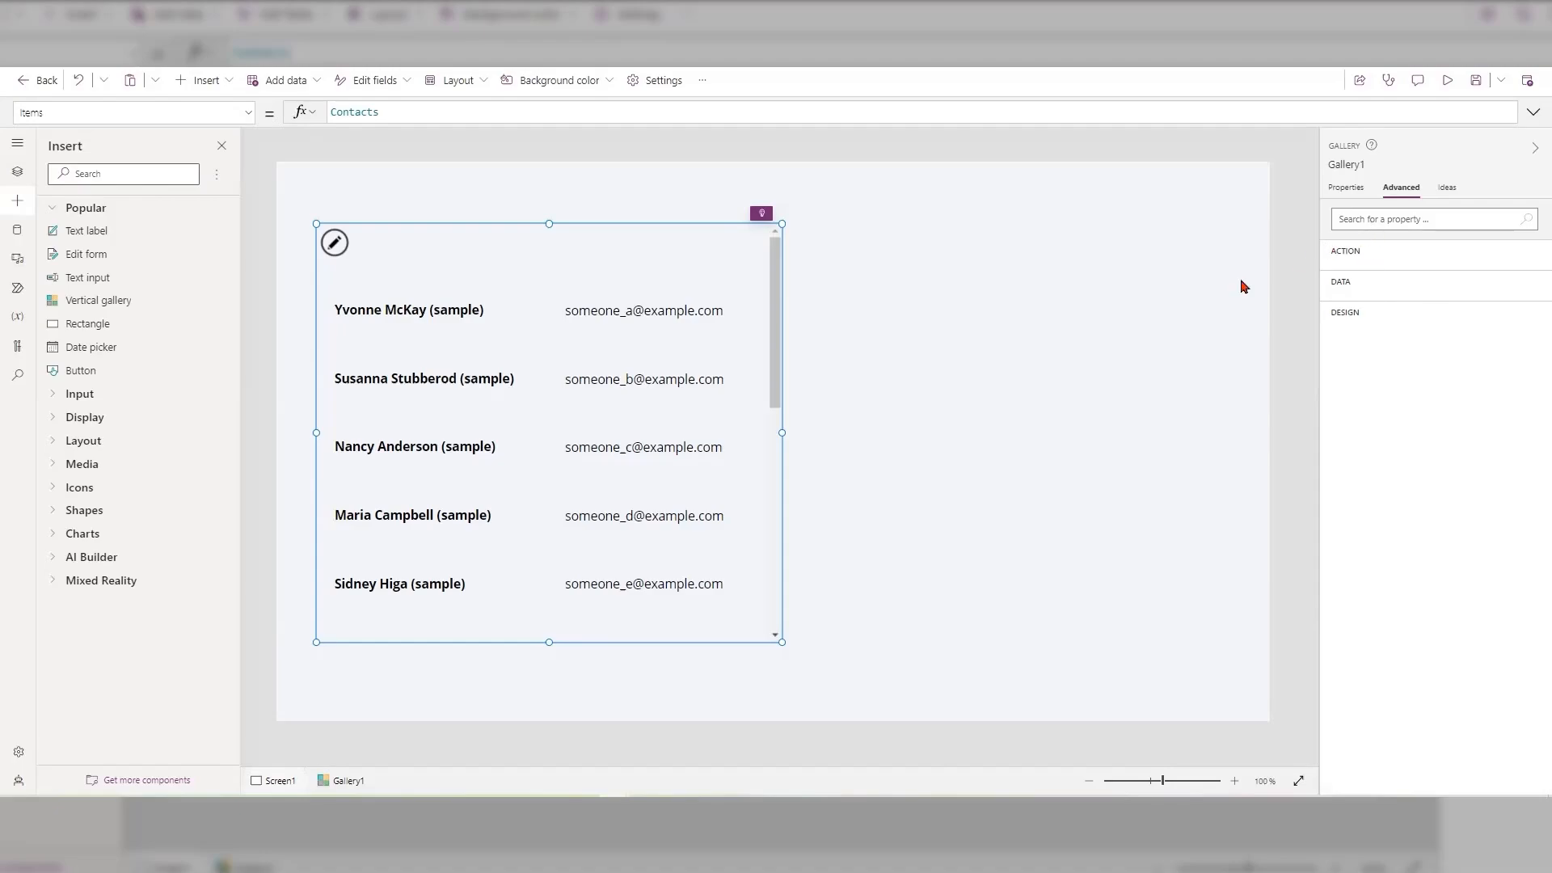
left_click(623, 277)
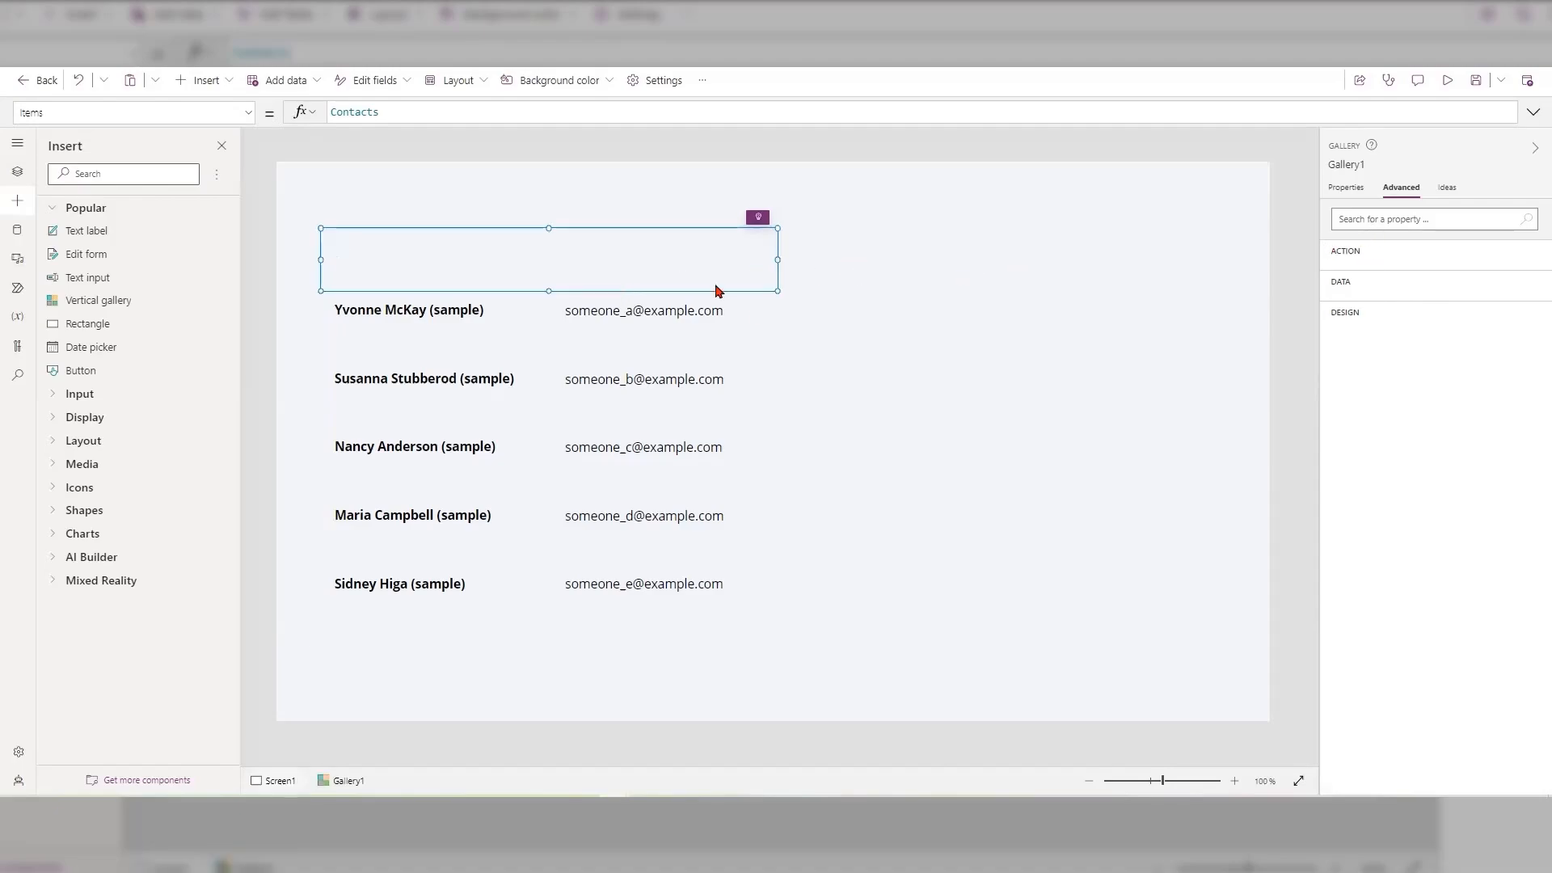
left_click(661, 311)
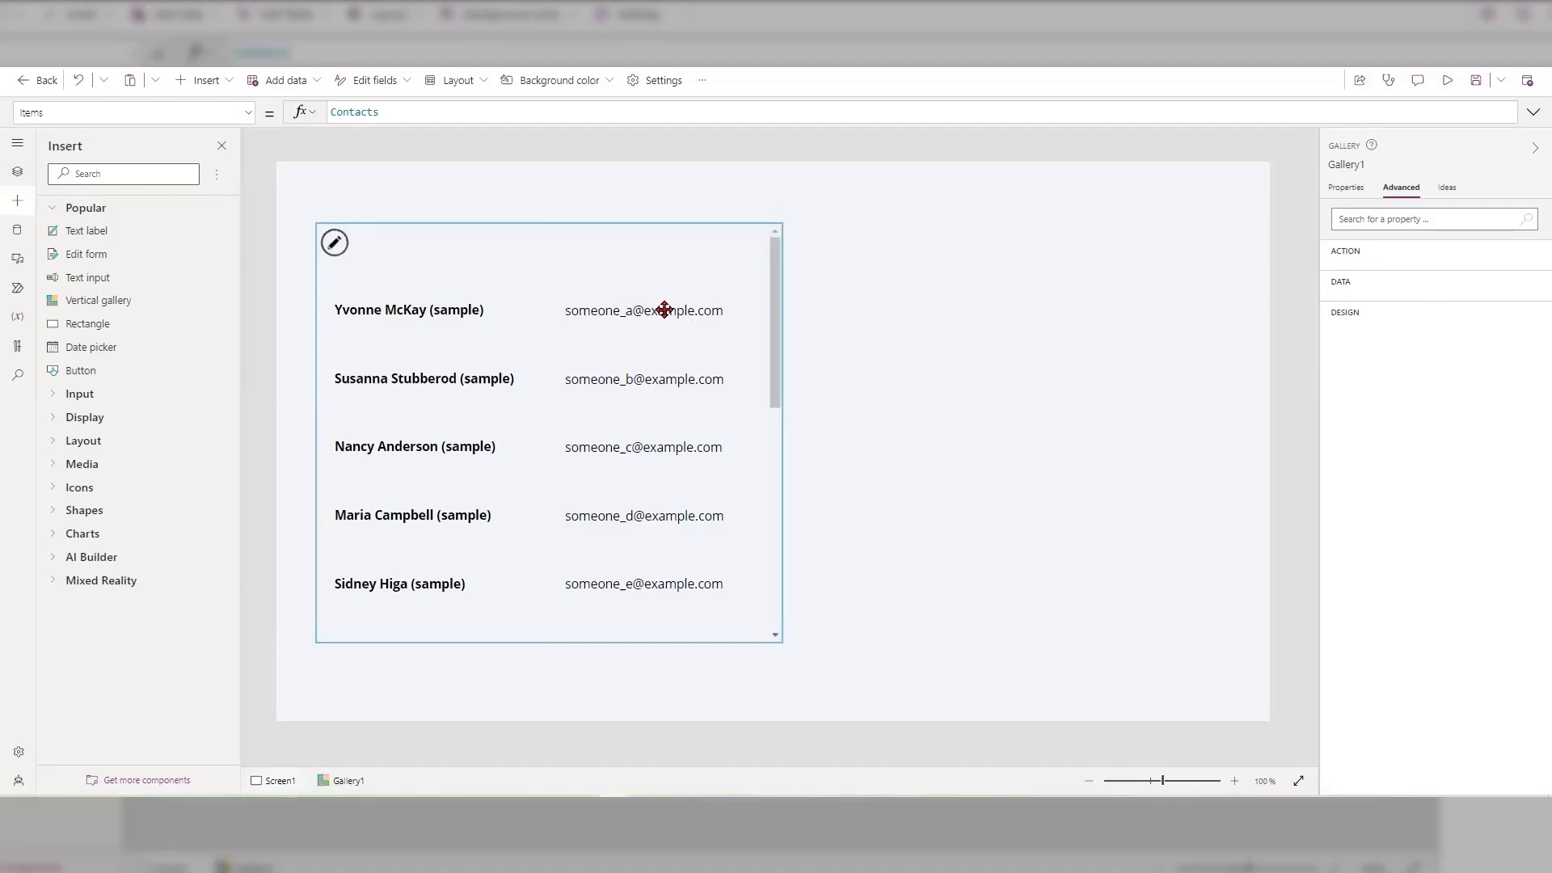
left_click(620, 251)
left_click(433, 310)
left_click(619, 252)
left_click(620, 243)
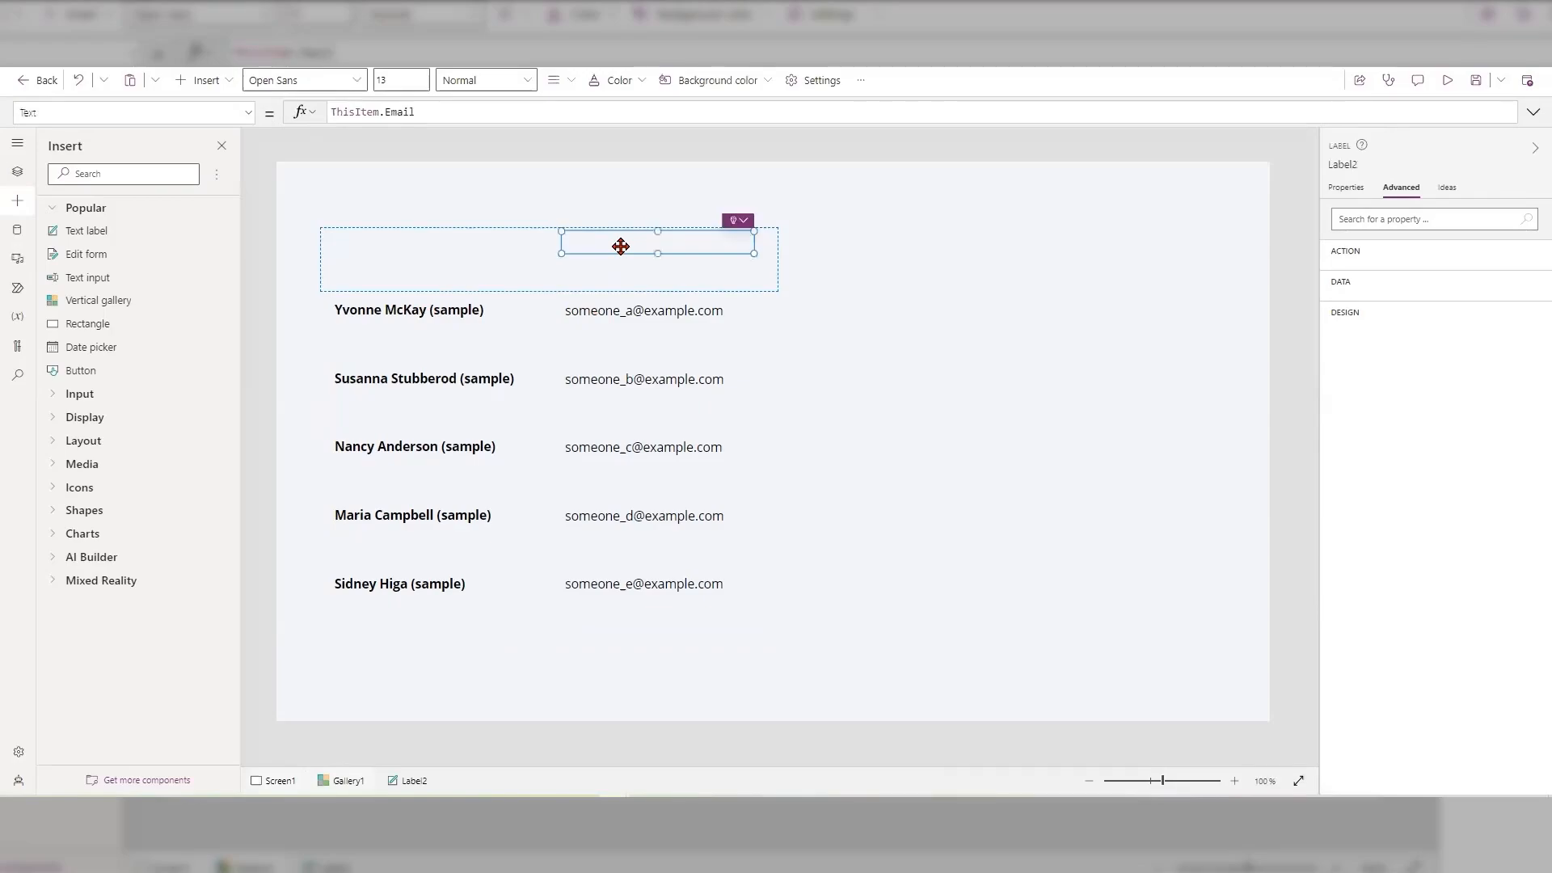
left_click(710, 354)
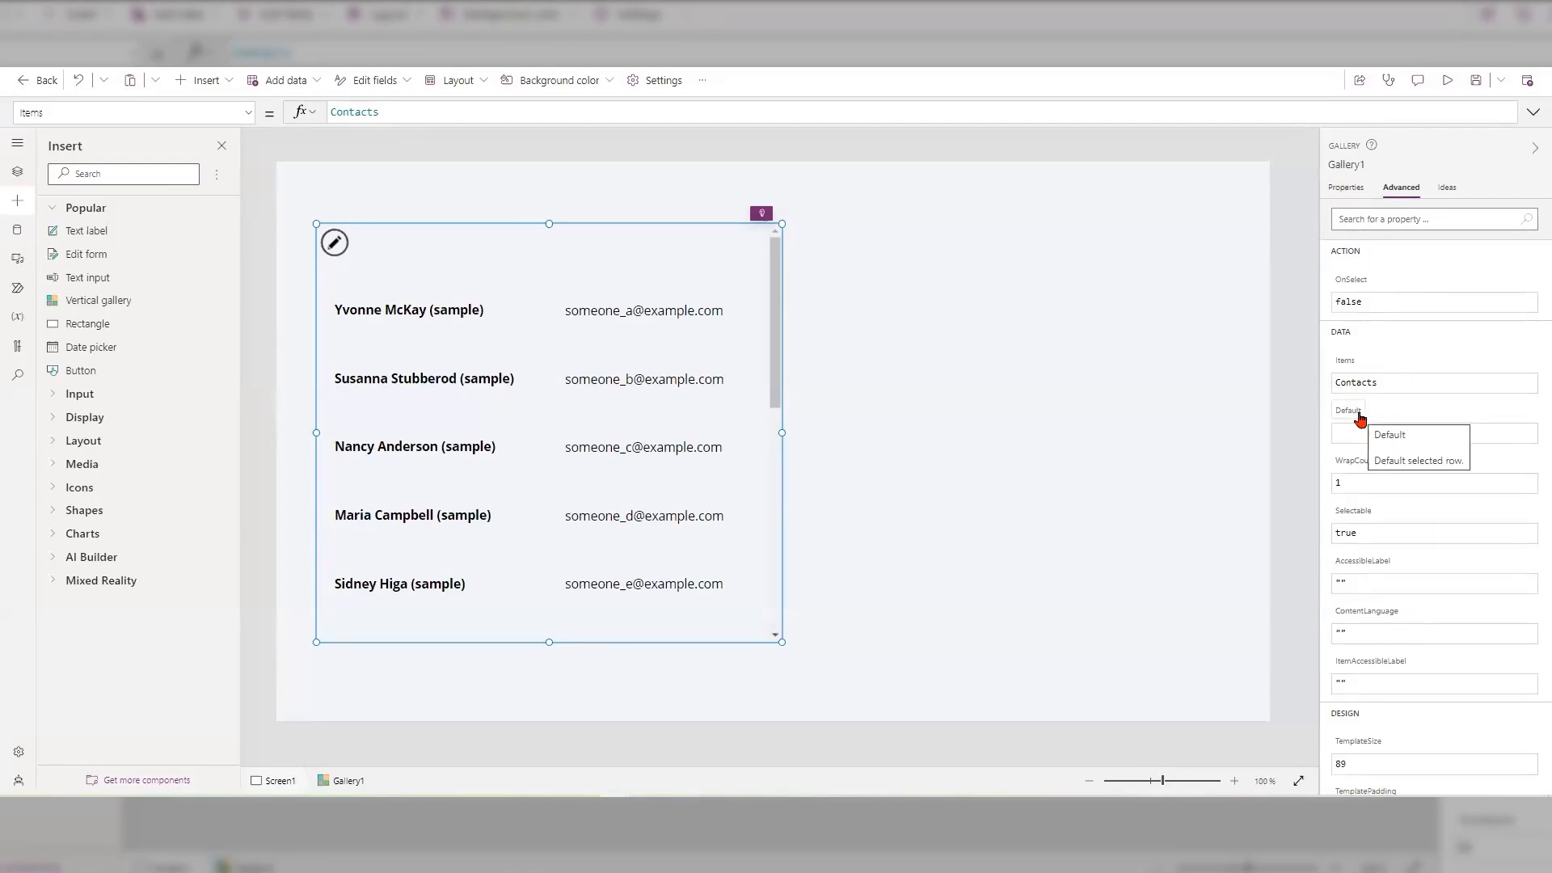
Step: Open the gallery's TemplateFill formula and start an If function in front of the existing RGBA value
scroll(1374, 469, "down", 3)
scroll(1380, 492, "down", 10)
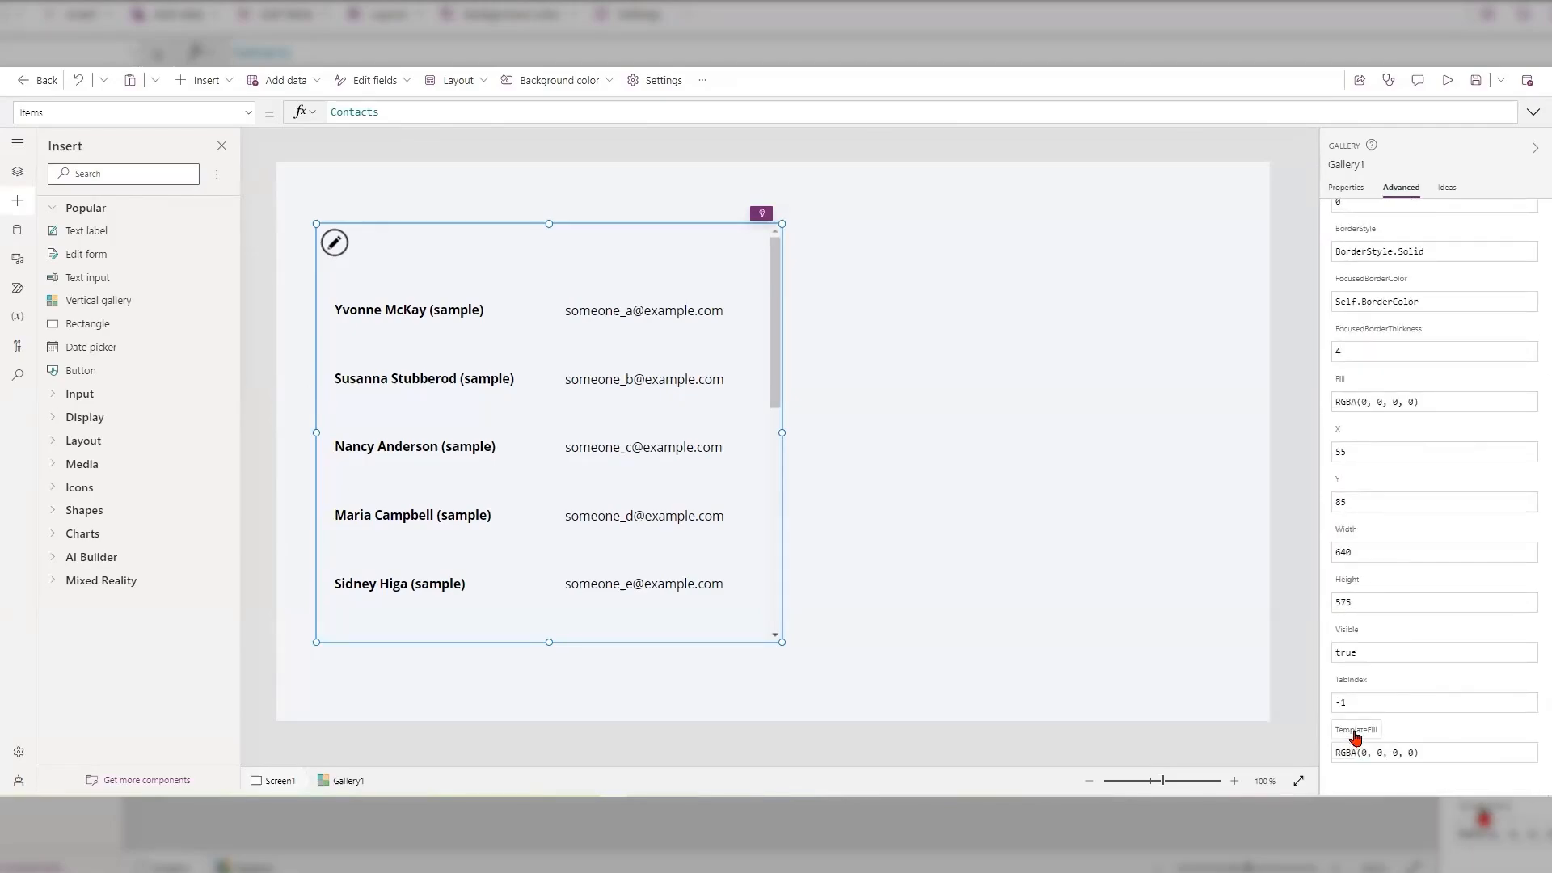
left_click(1356, 734)
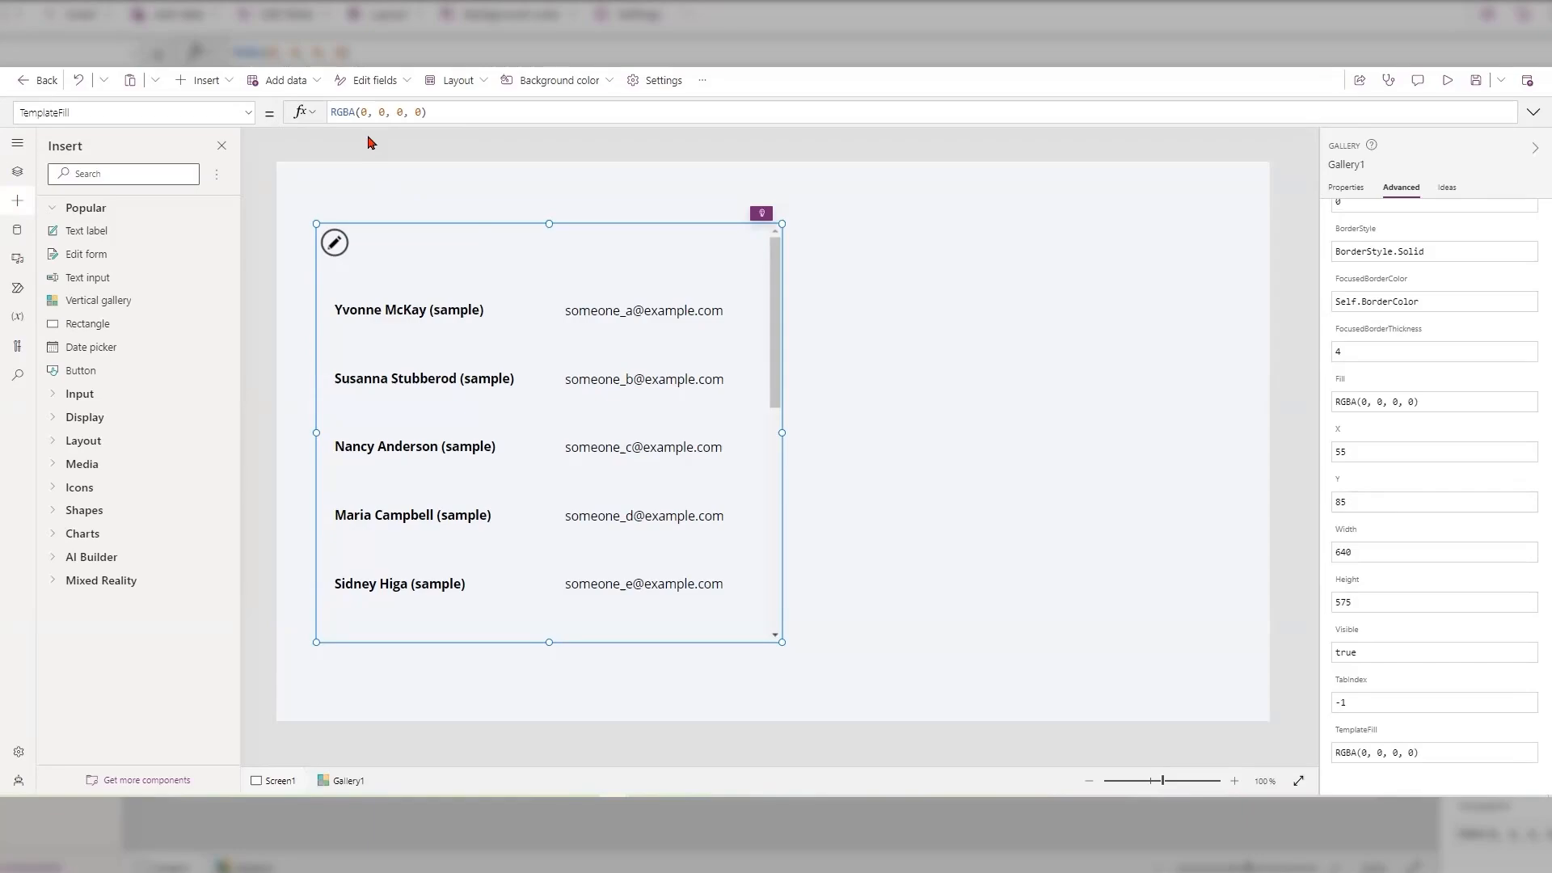
left_click(336, 108)
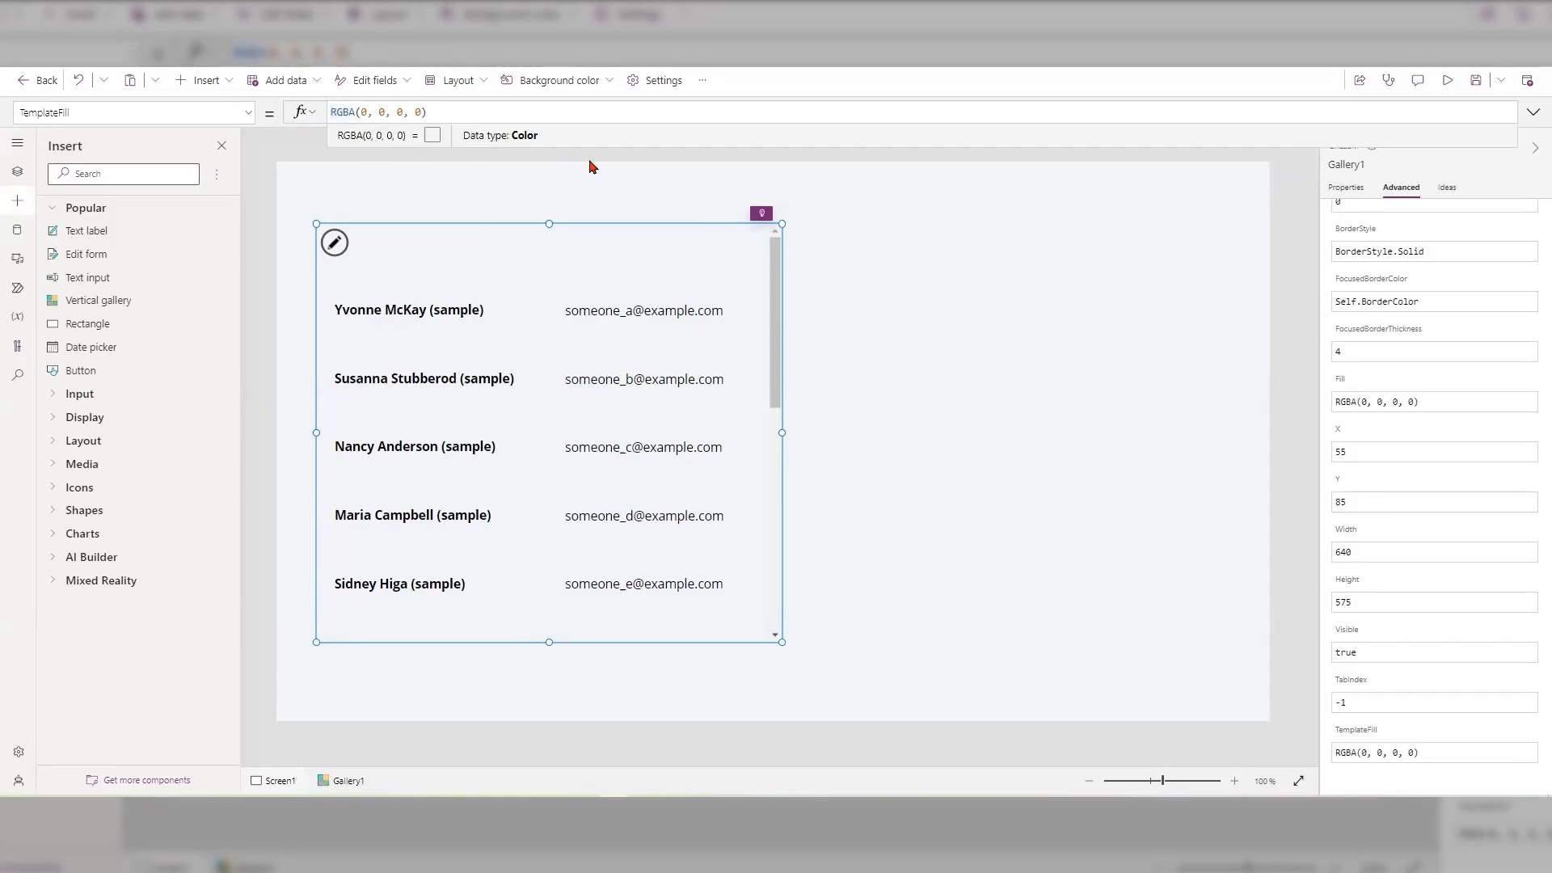
type("If(")
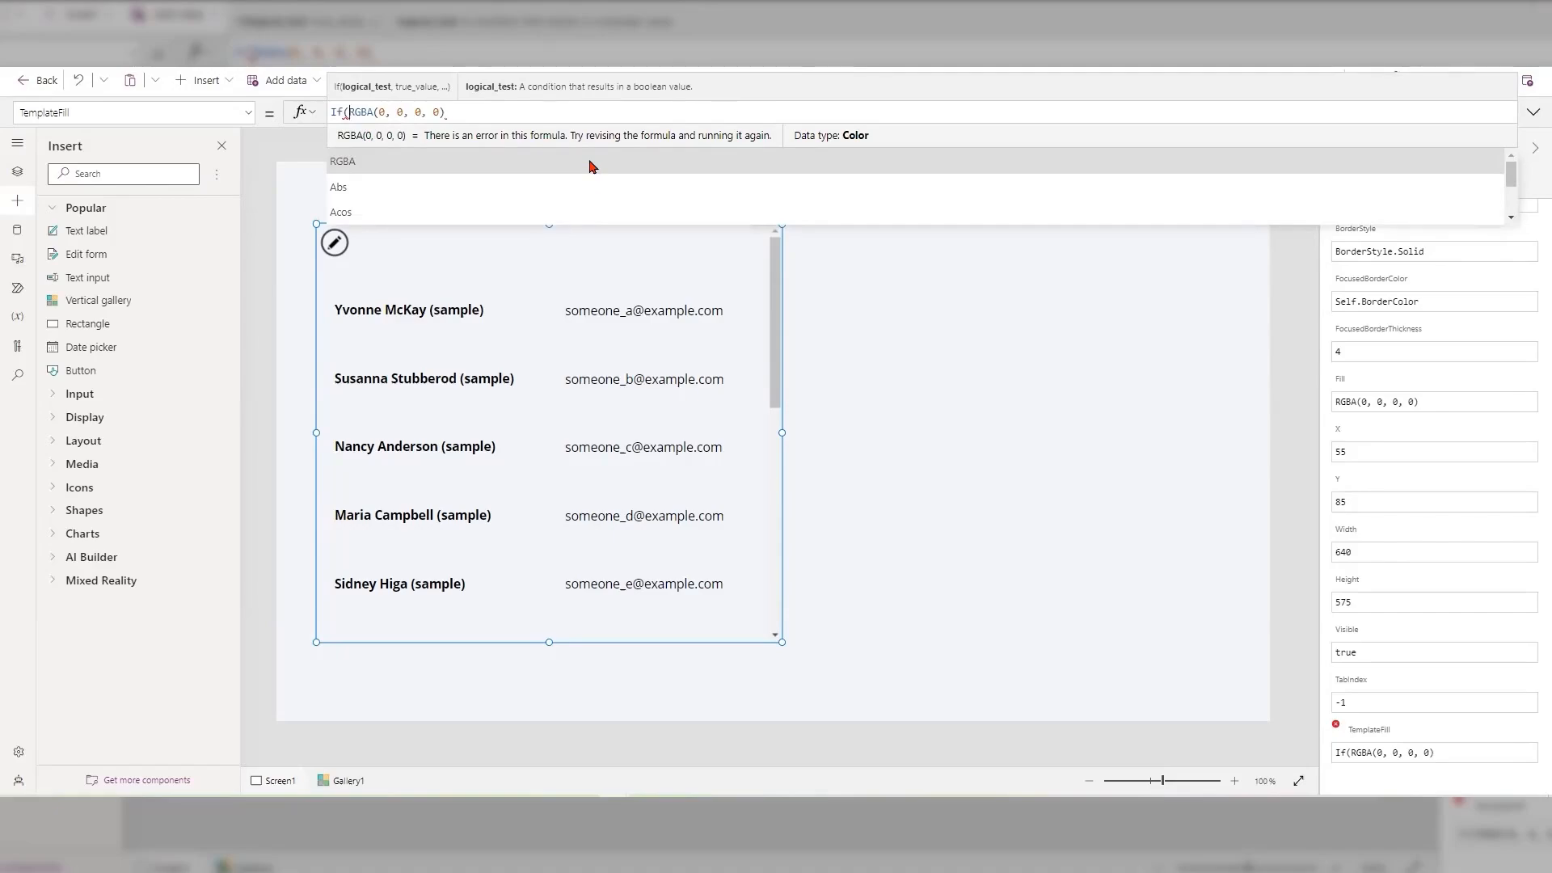
Step: Enter ThisItem.IsSelected as the logical test of the TemplateFill If formula, followed by a comma
type("thisigt")
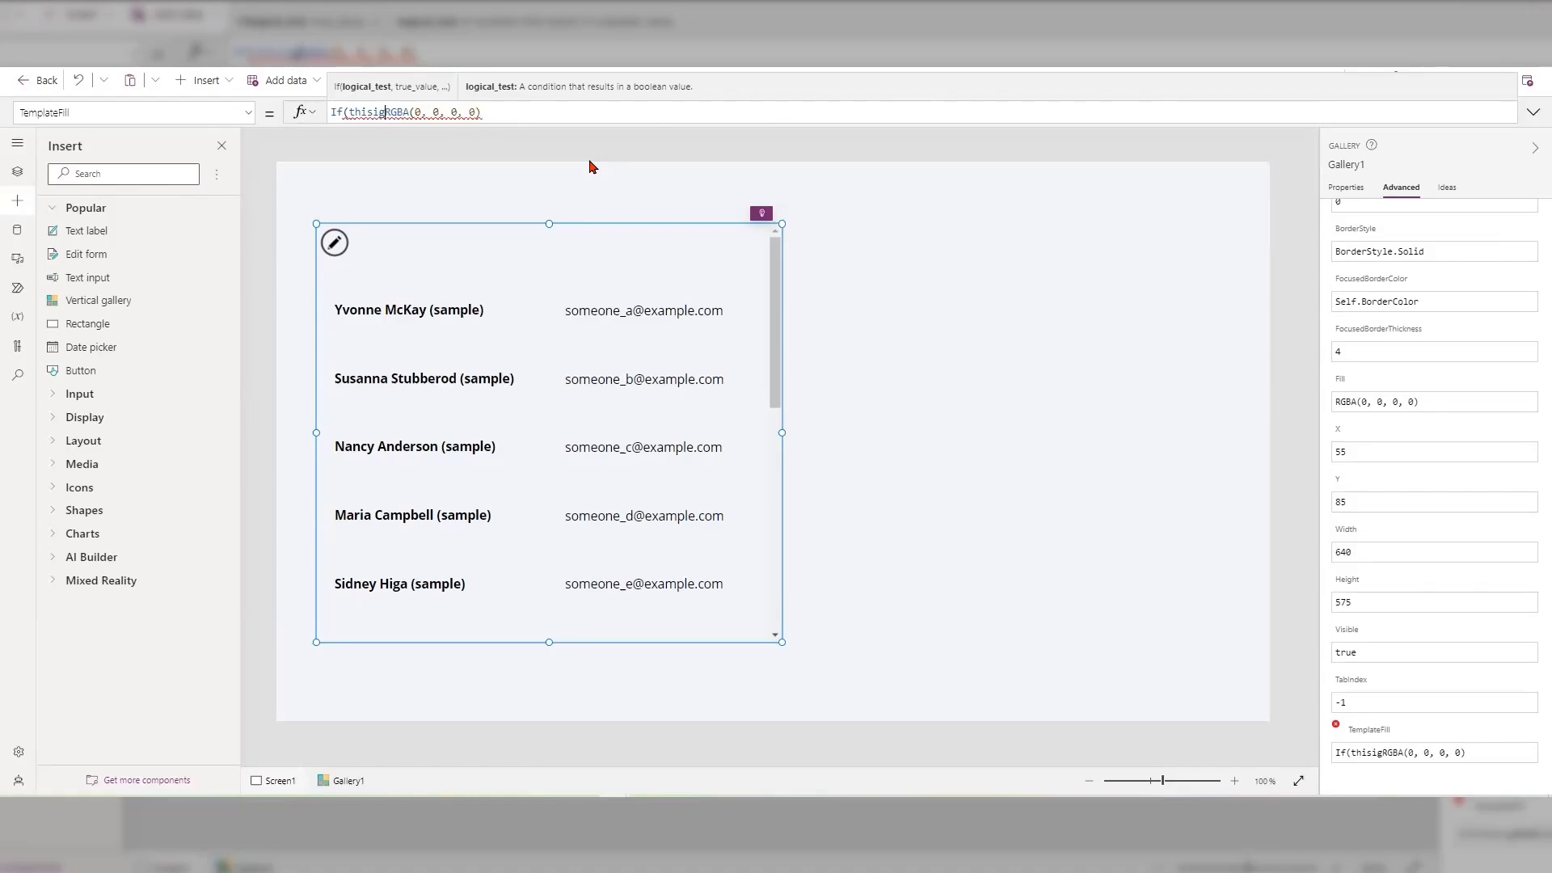
key("BackSpace")
key("BackSpace")
type("tem")
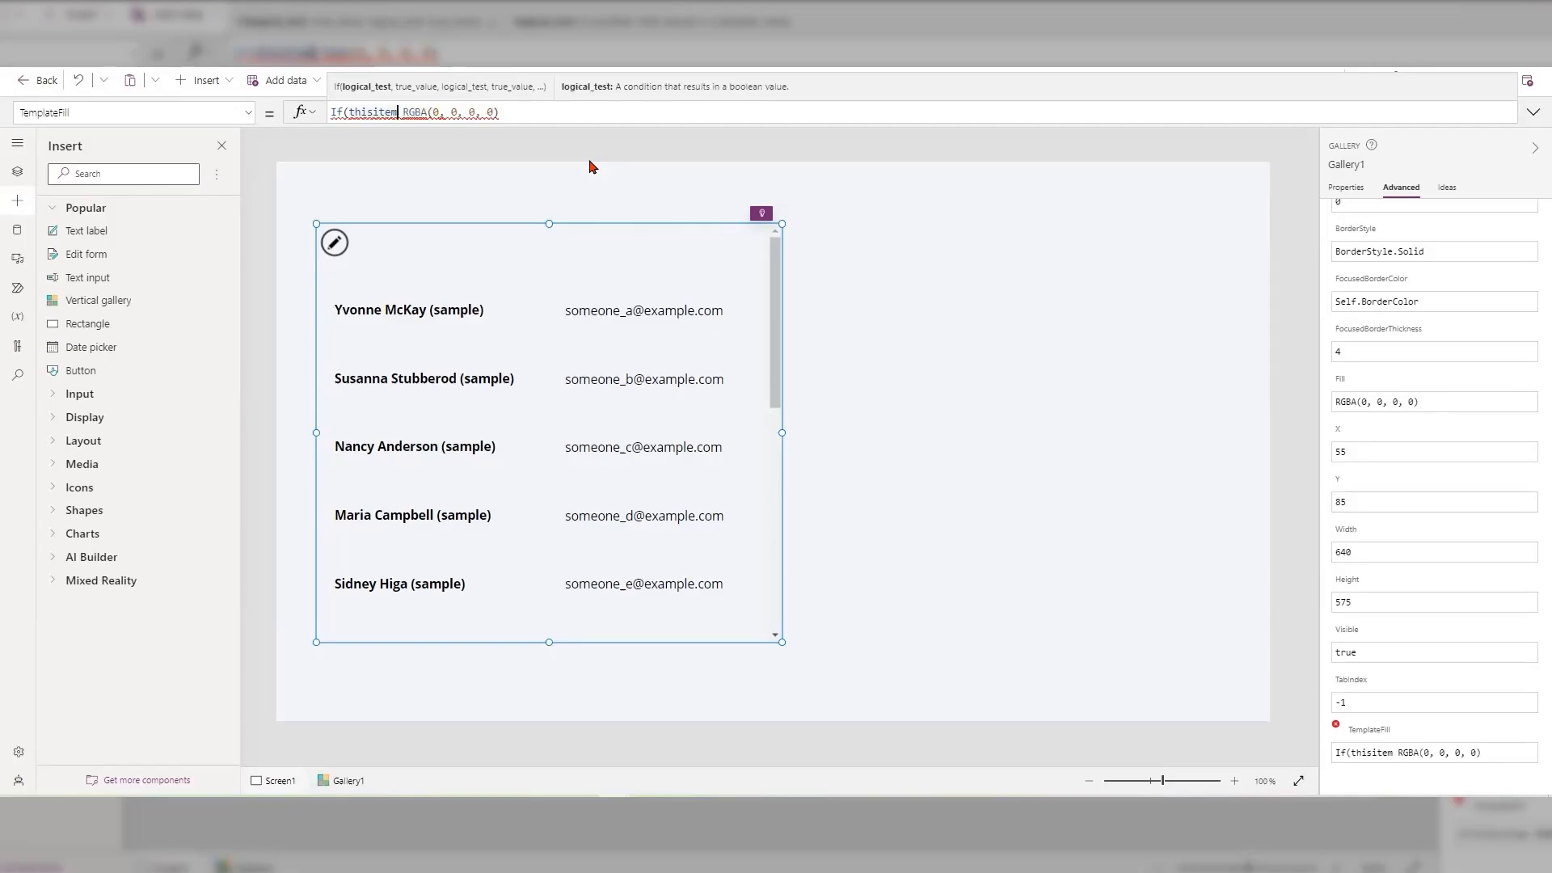
key("BackSpace")
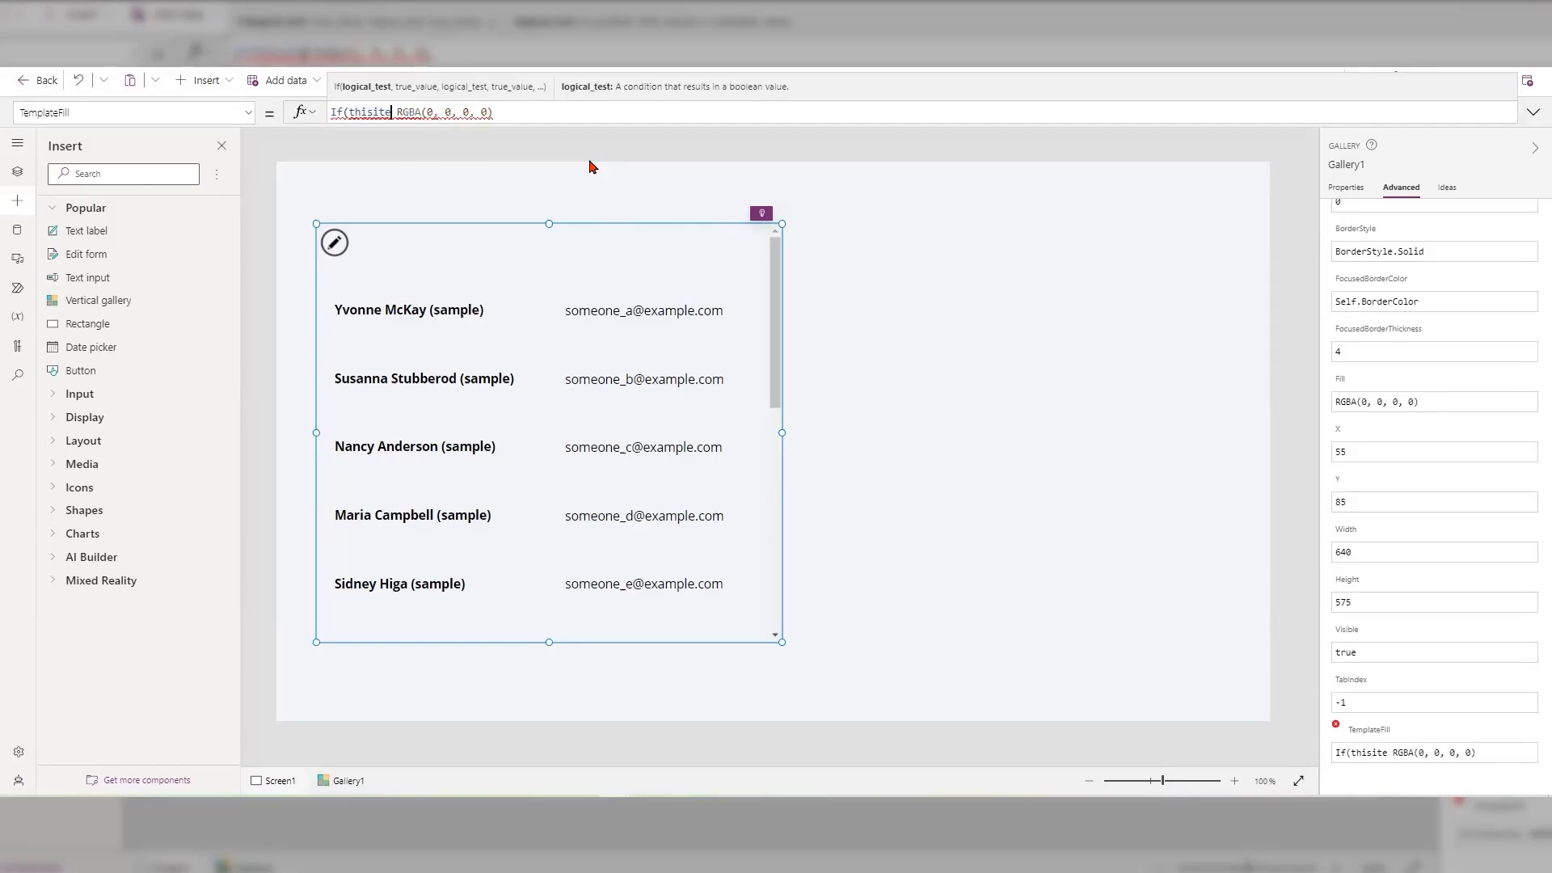
type("m")
key("Tab")
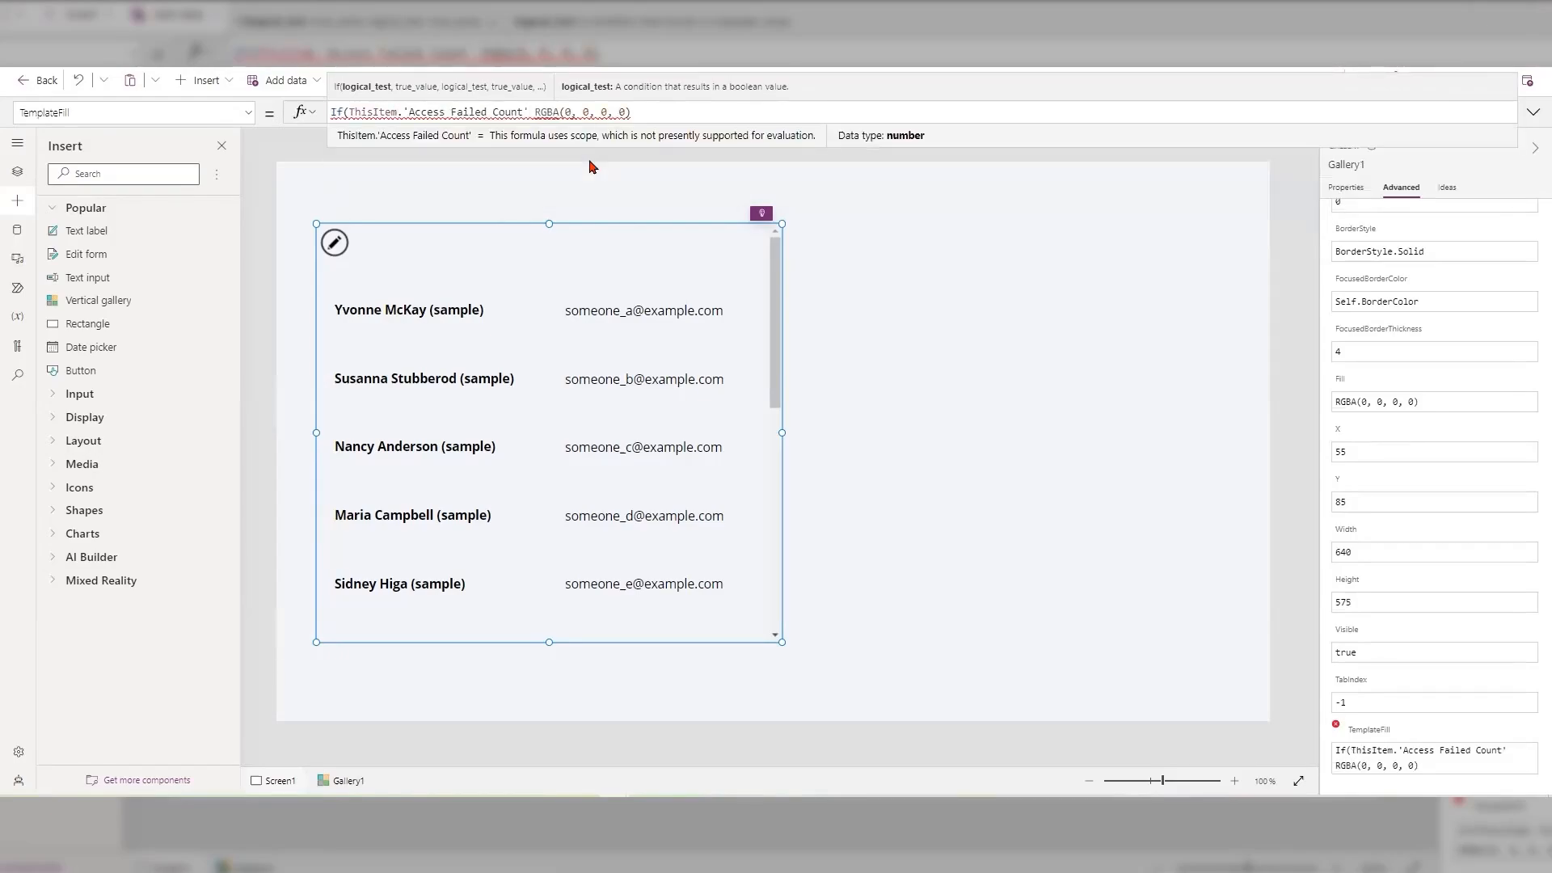
key("BackSpace")
key("BackSpace")
key("BackSpace")
key("BackSpace")
key("BackSpace")
key("BackSpace")
key("BackSpace")
key("BackSpace")
key("BackSpace")
key("BackSpace")
key("BackSpace")
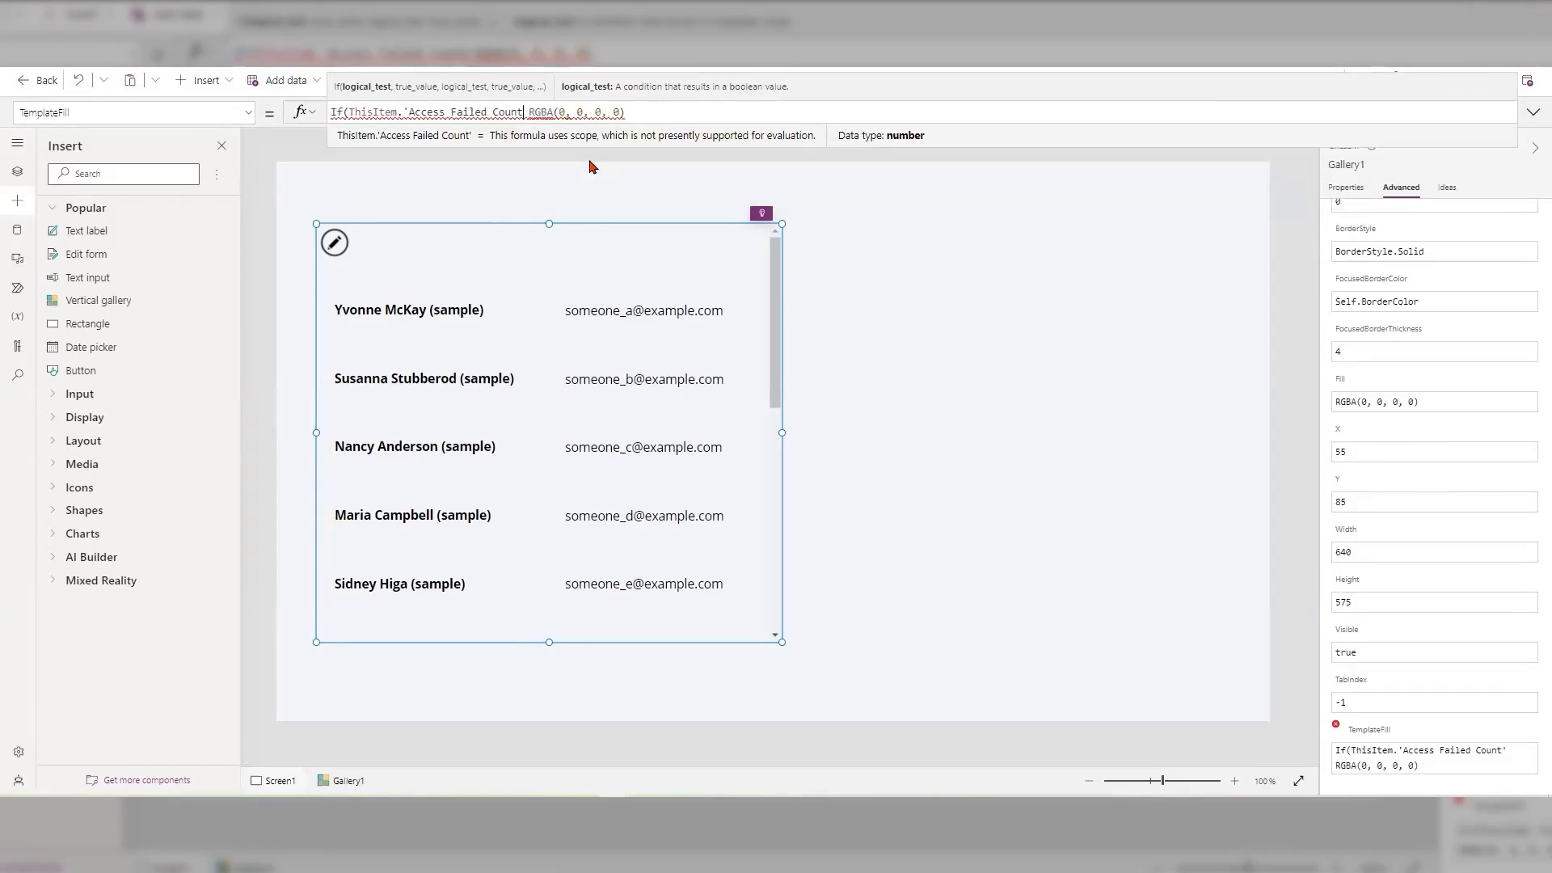
key("BackSpace")
key("BackSpace")
key("BackSpace")
key("BackSpace")
key("BackSpace")
key("BackSpace")
key("BackSpace")
key("BackSpace")
key("BackSpace")
key("BackSpace")
key("BackSpace")
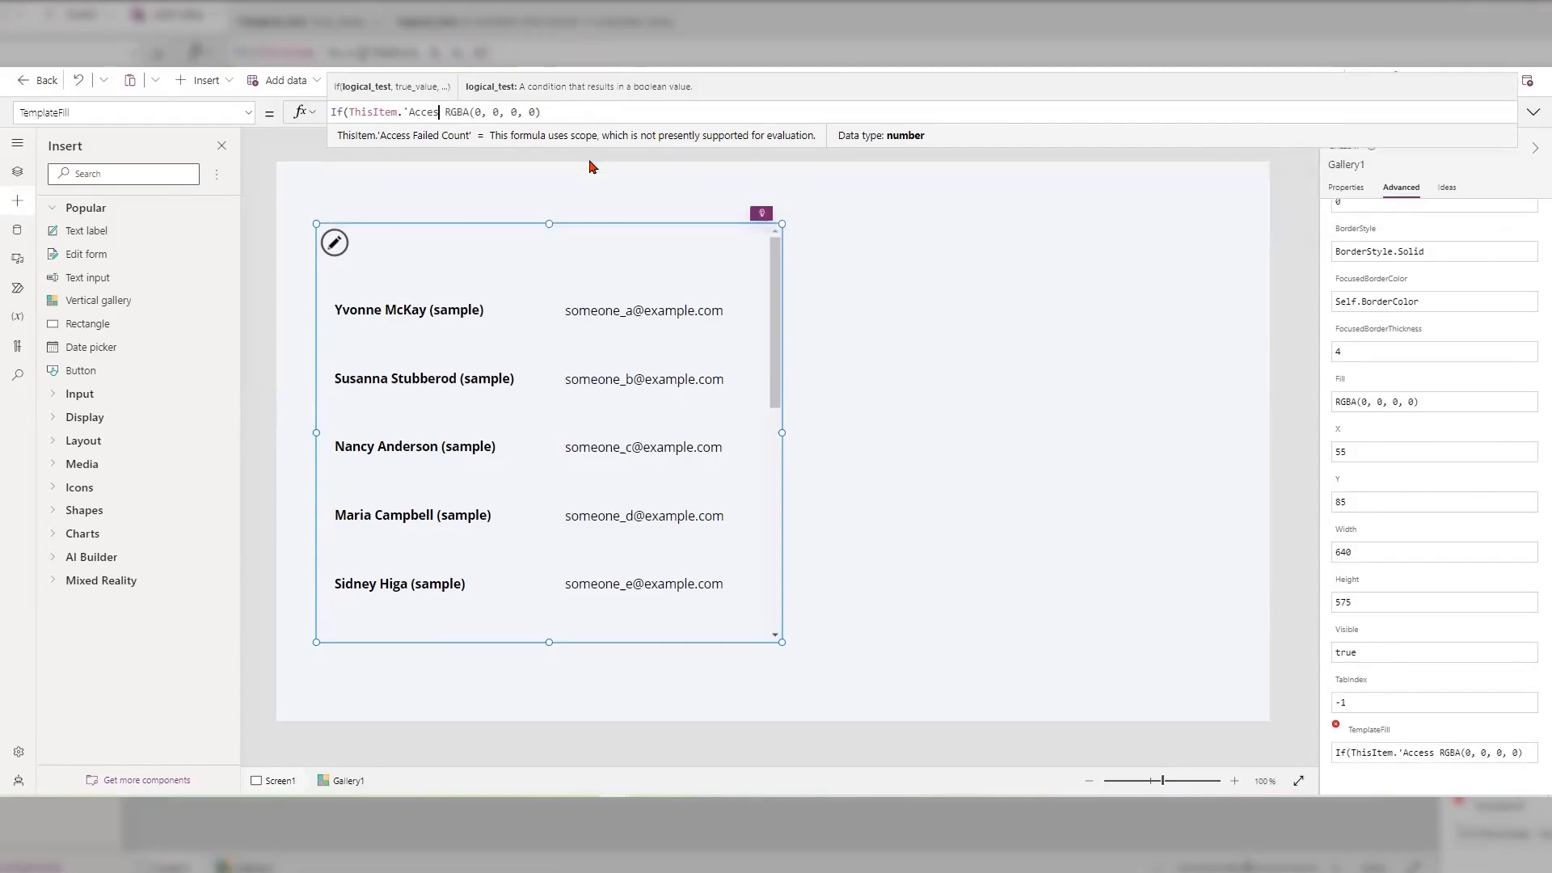
type(".")
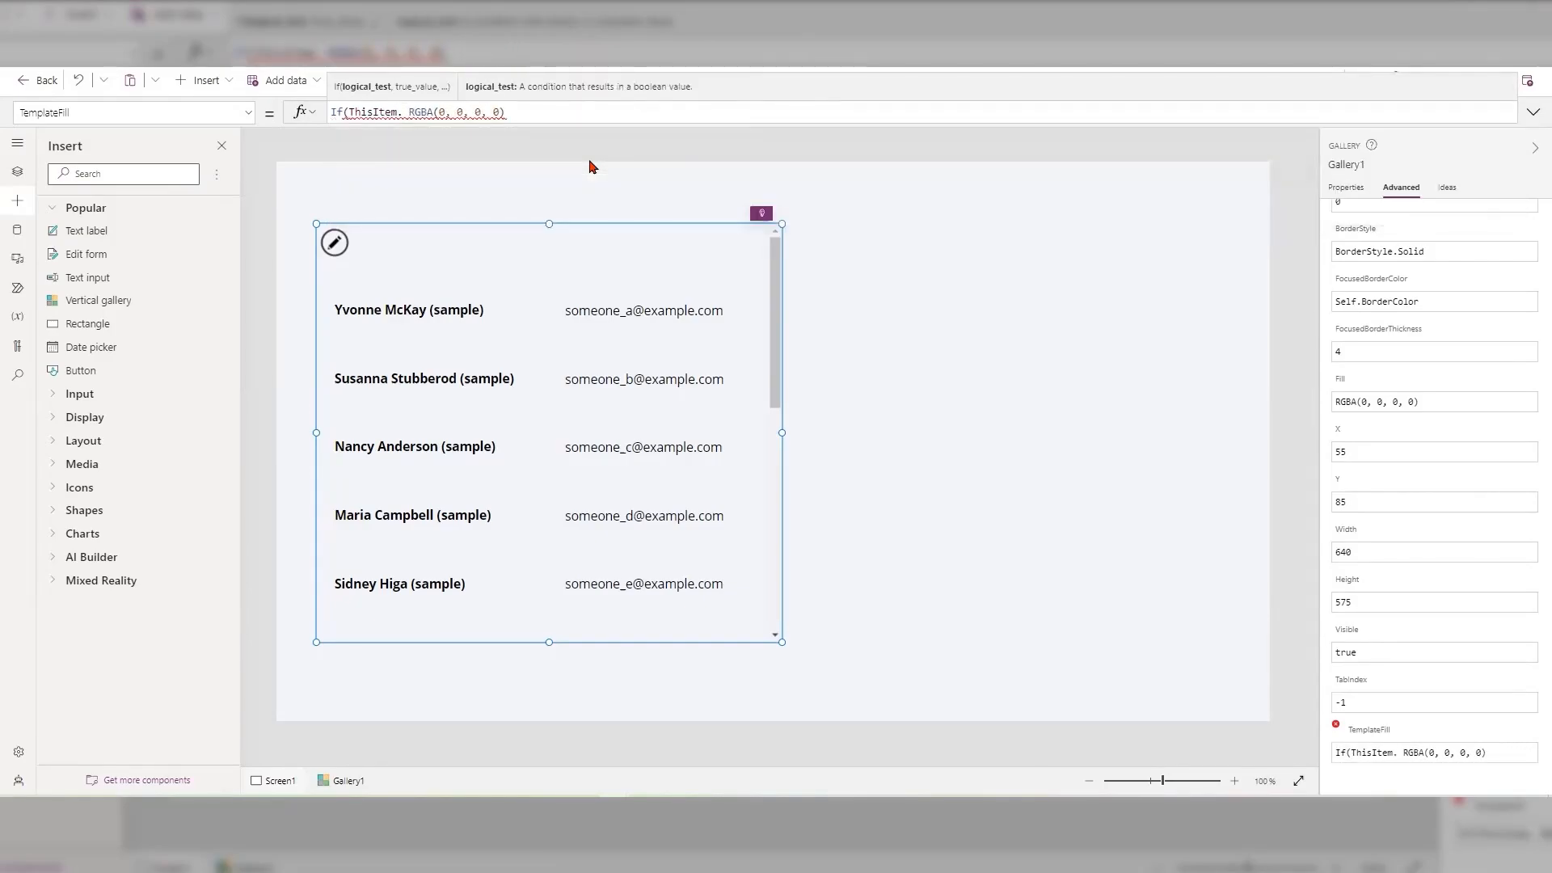
type("is")
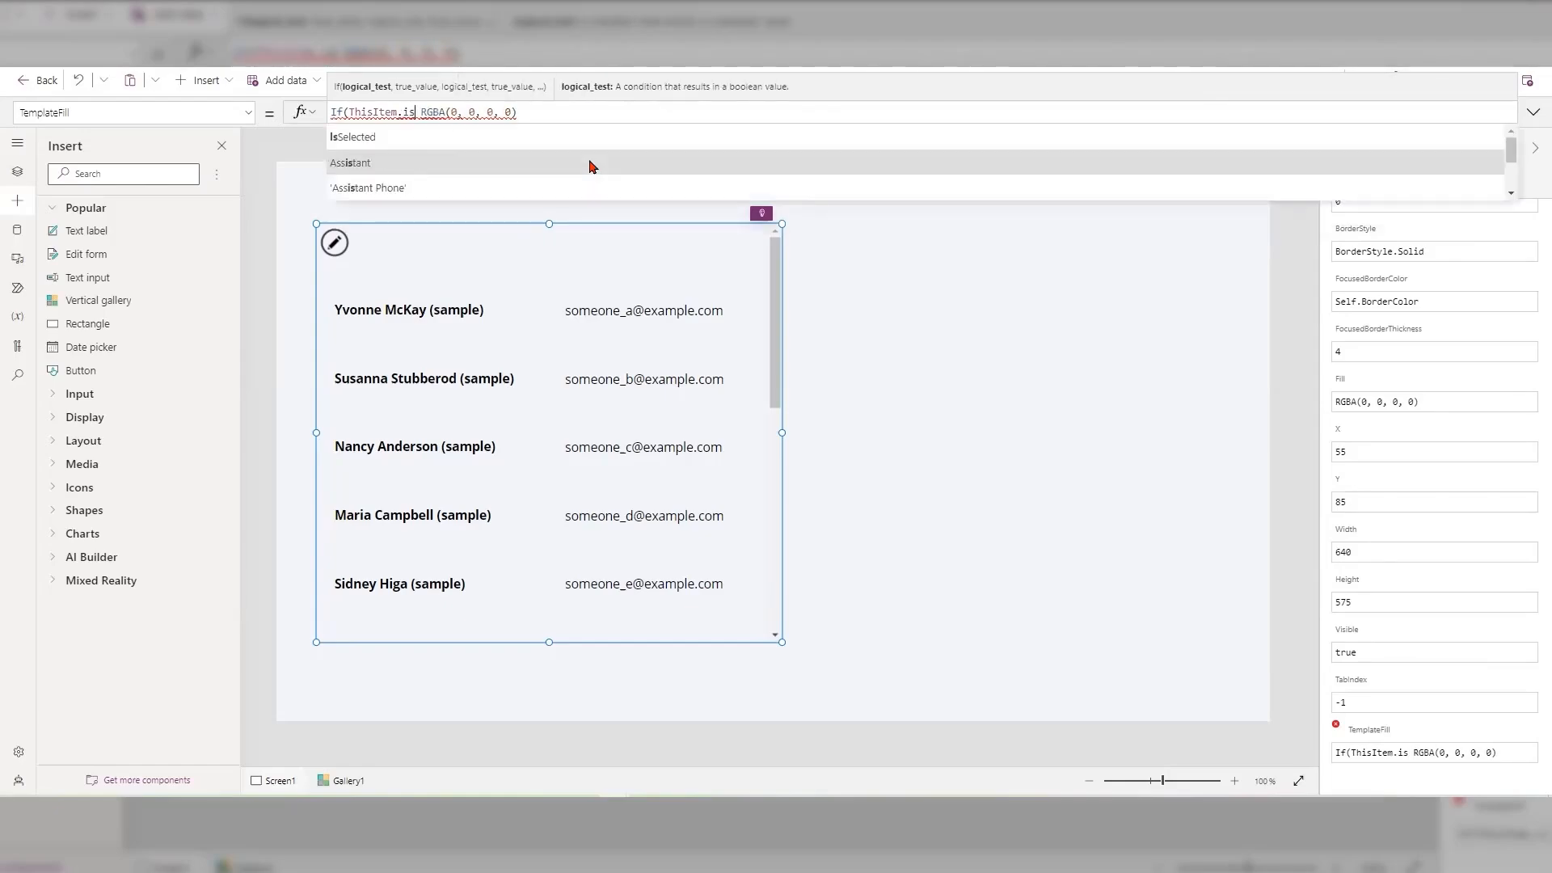
key("Tab")
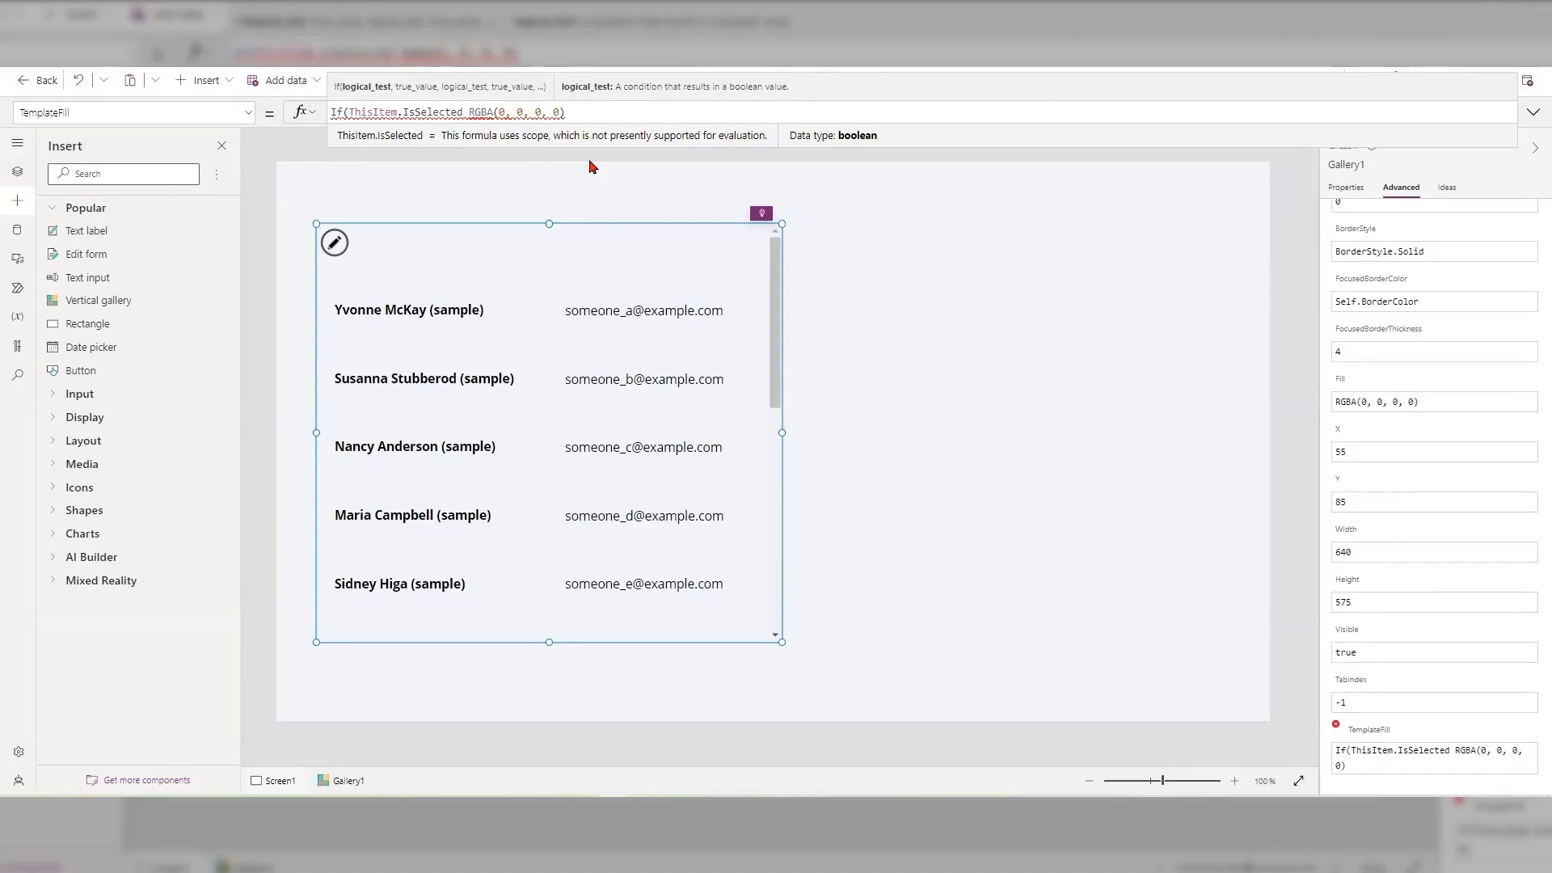
type(",")
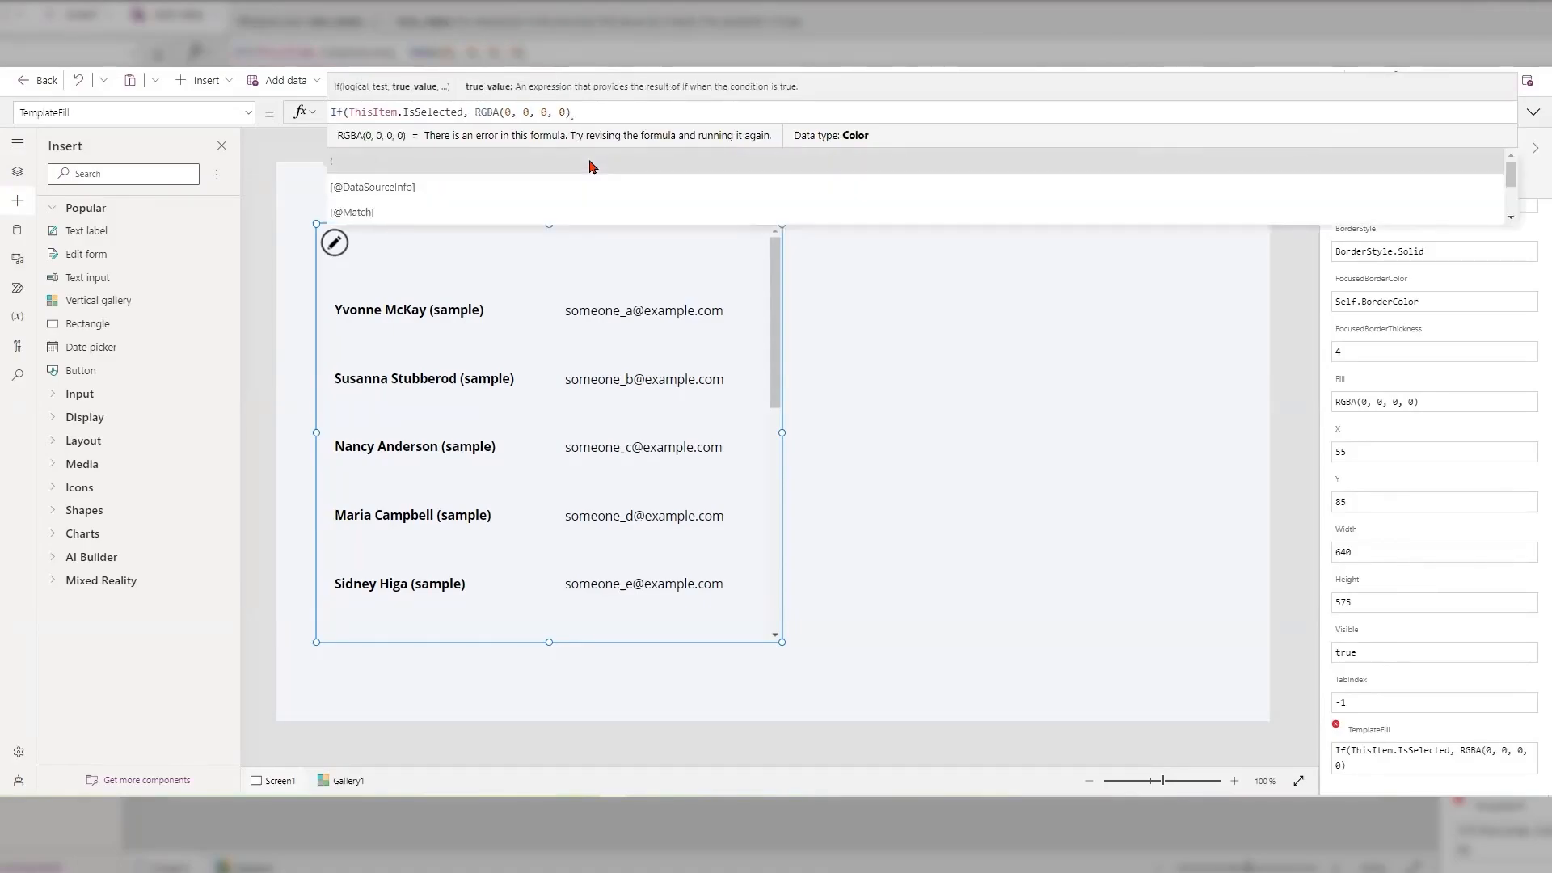
type(" color")
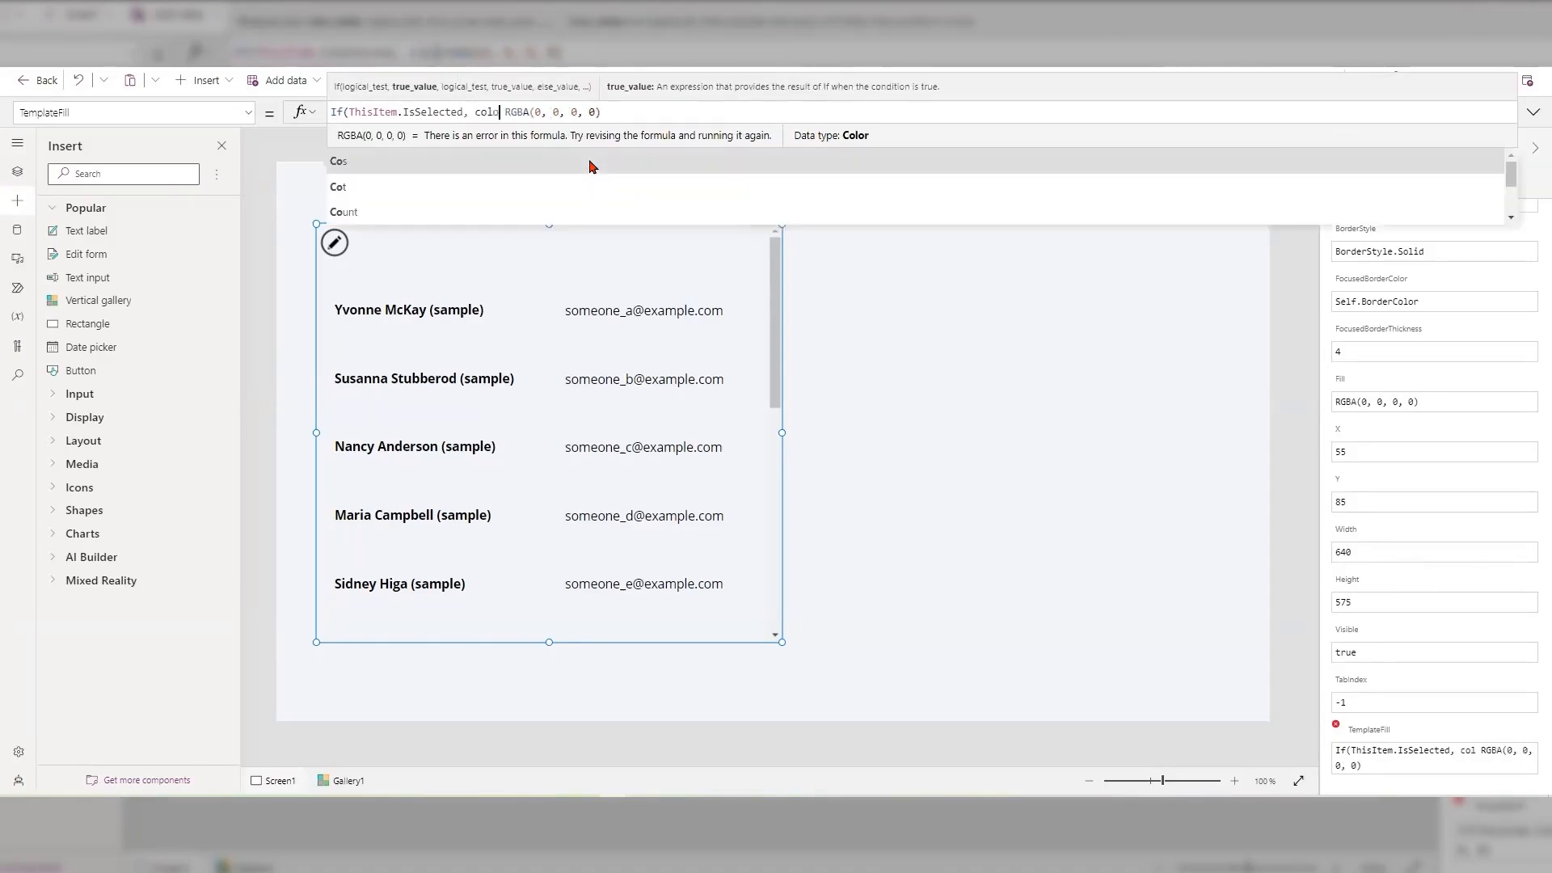
type("(")
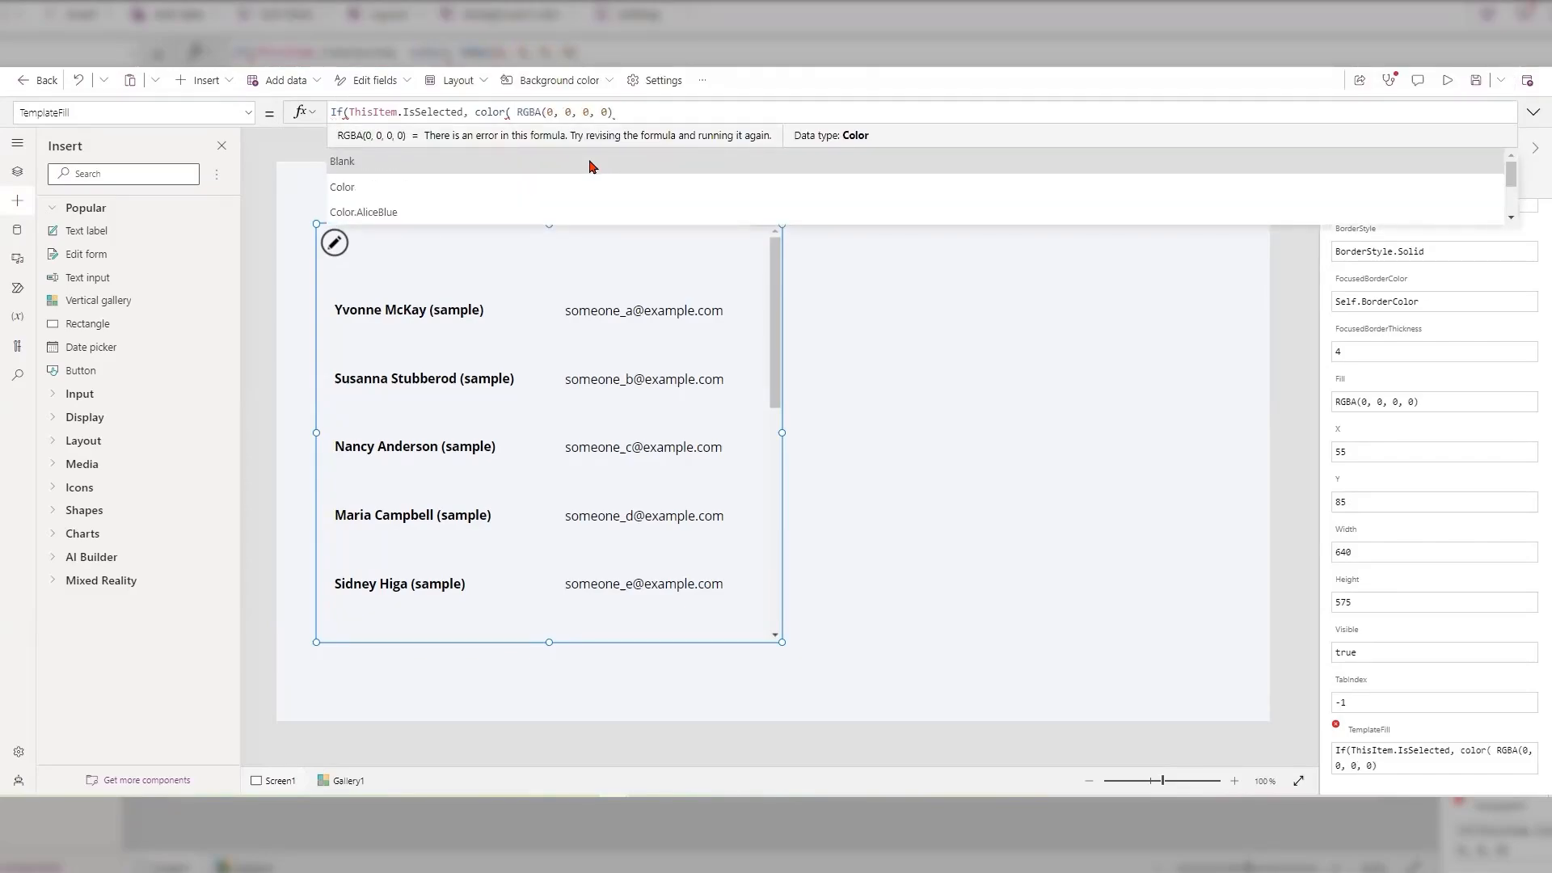
left_click(392, 188)
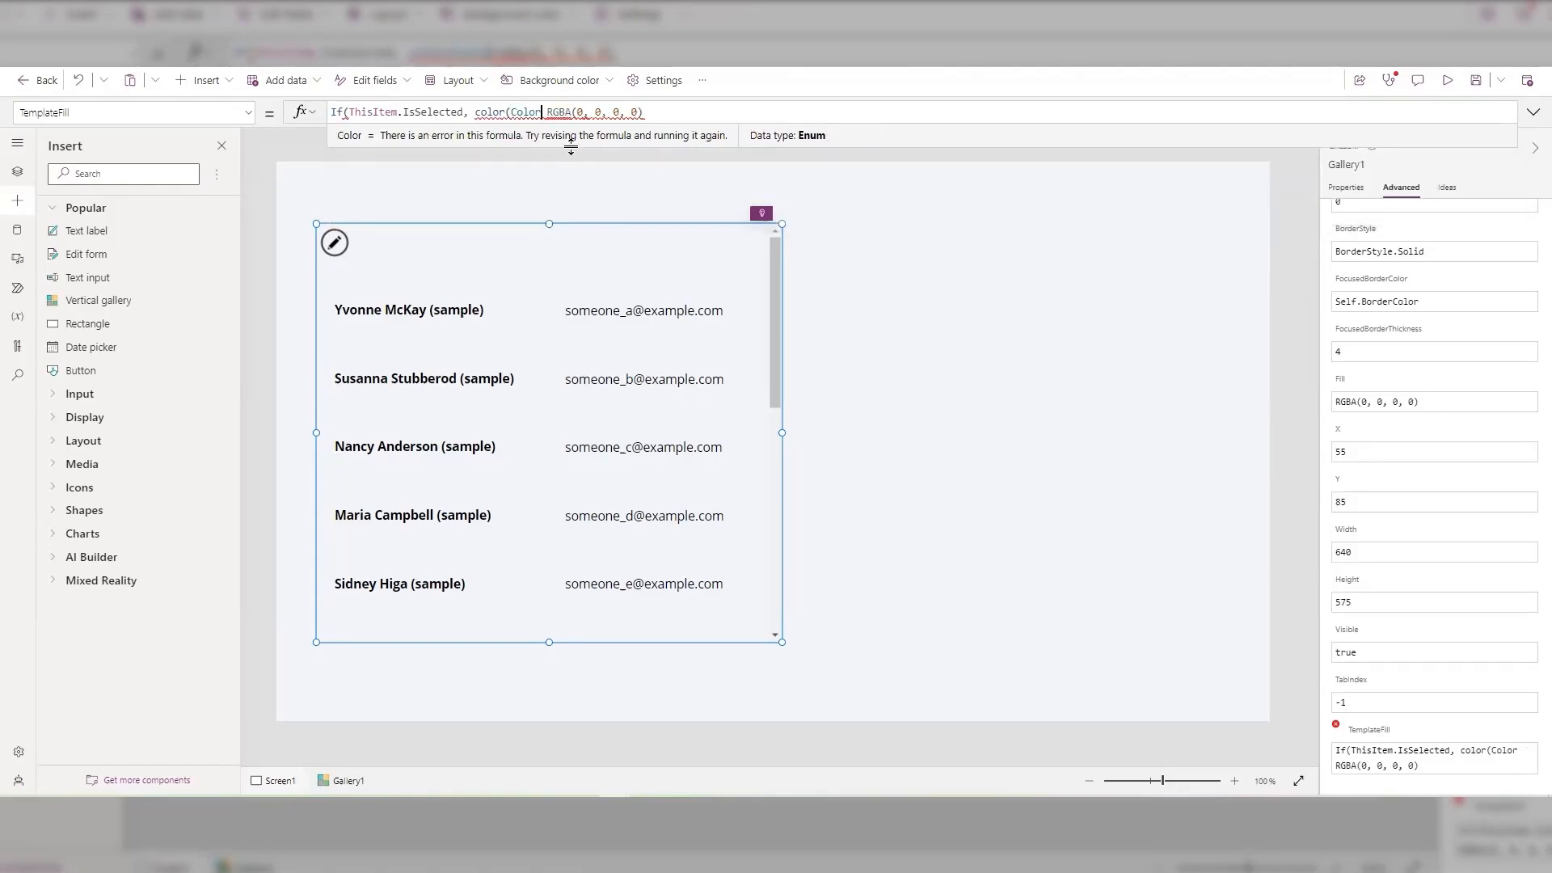
key("BackSpace")
key("BackSpace")
key("BackSpace")
key("BackSpace")
key("BackSpace")
key("BackSpace")
key("BackSpace")
key("BackSpace")
key("BackSpace")
key("BackSpace")
key("BackSpace")
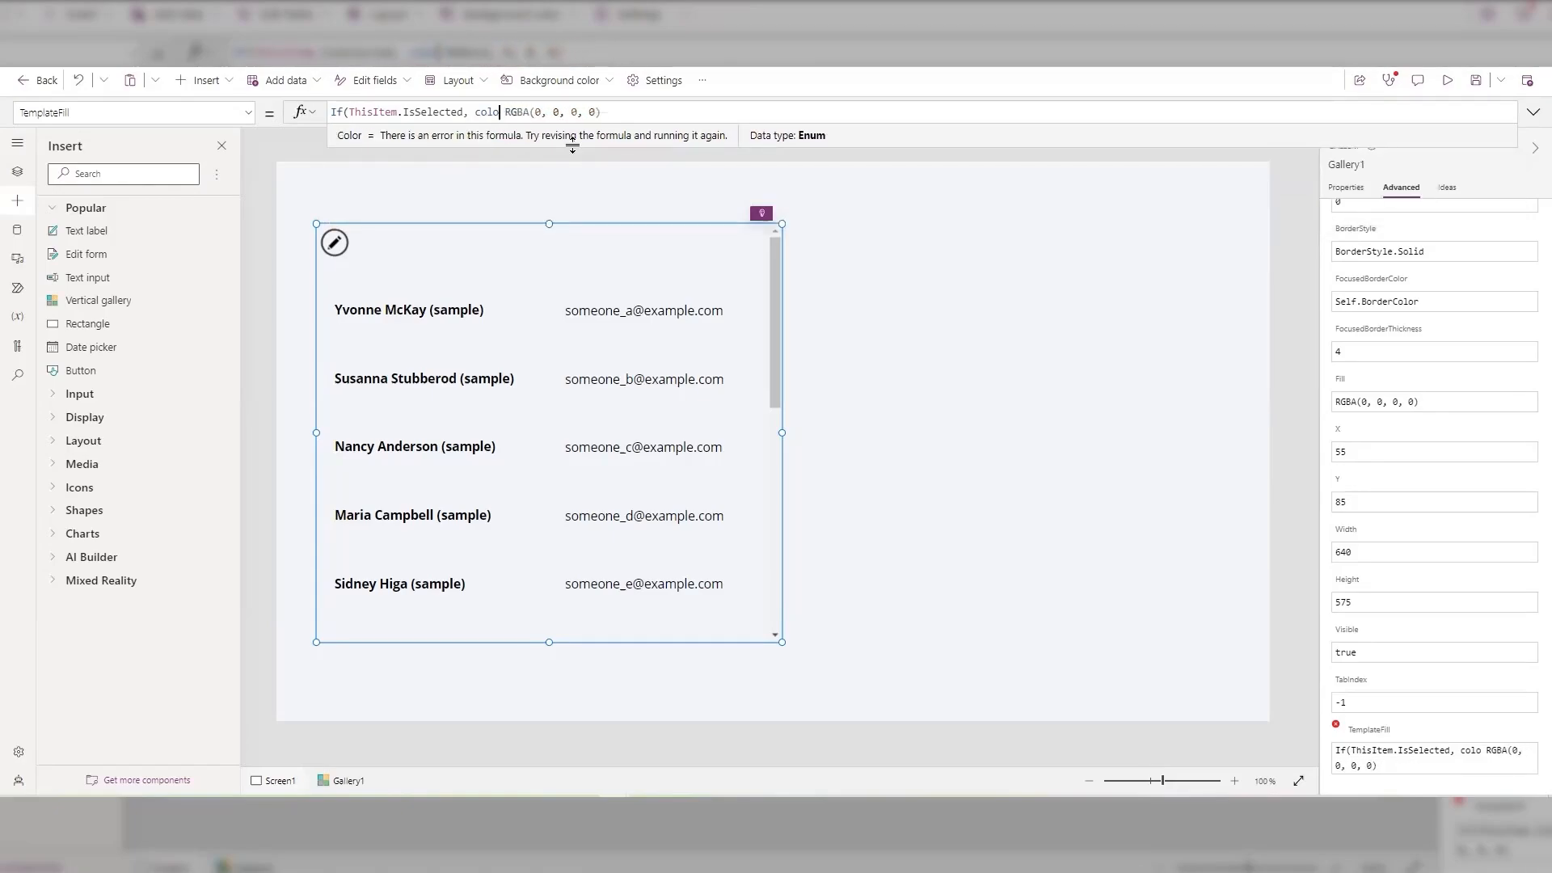
Step: Use Color.LightBlue as the If formula's true value and close it with RGBA(0, 0, 0, 0) as the else value
type("Color")
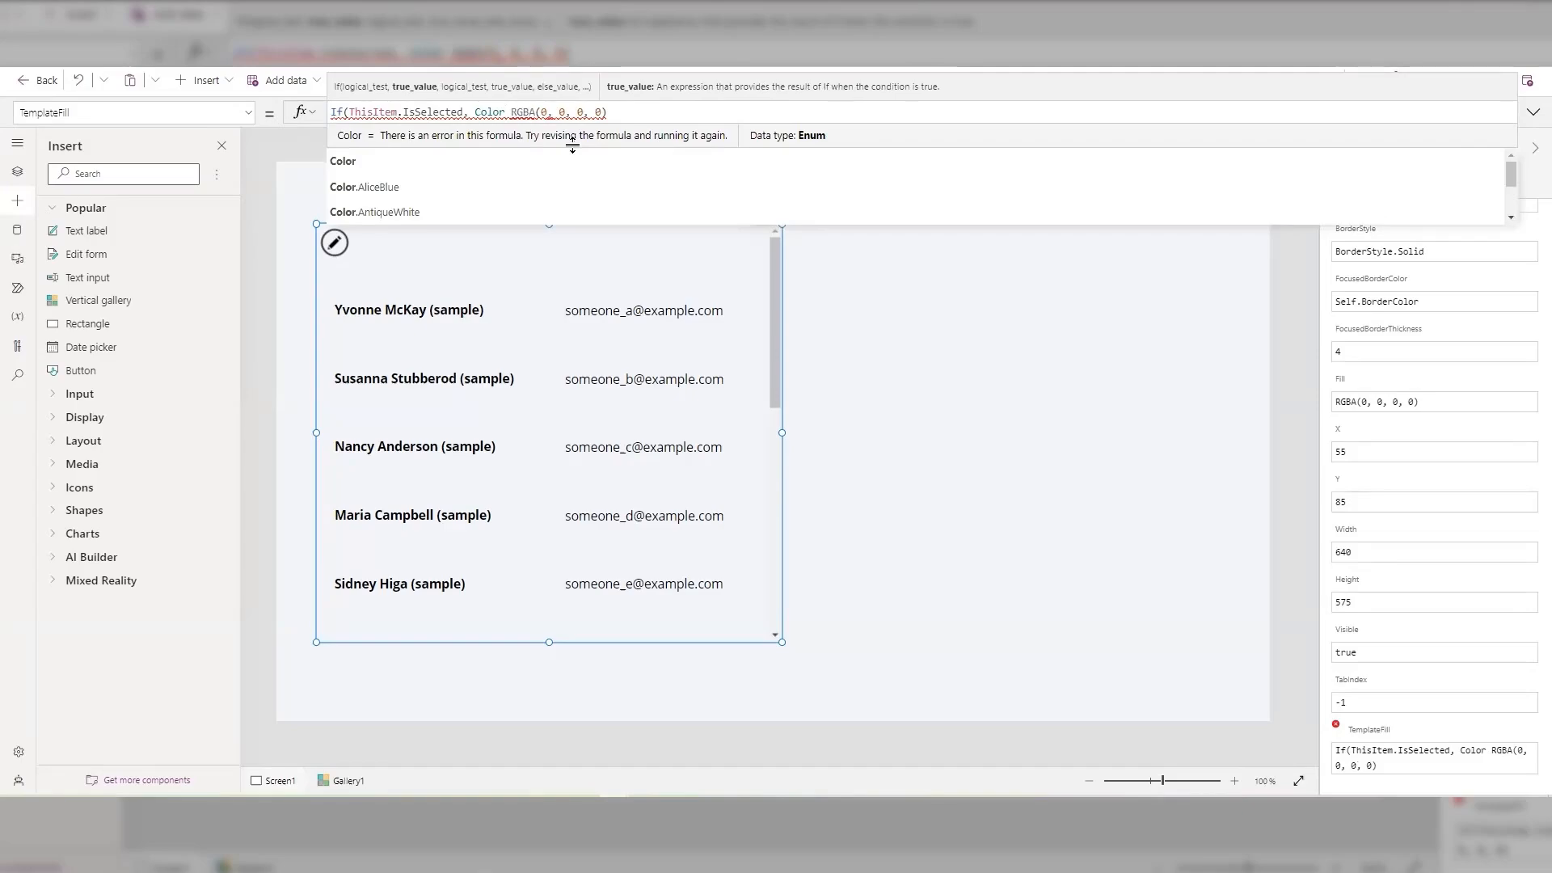
type(".")
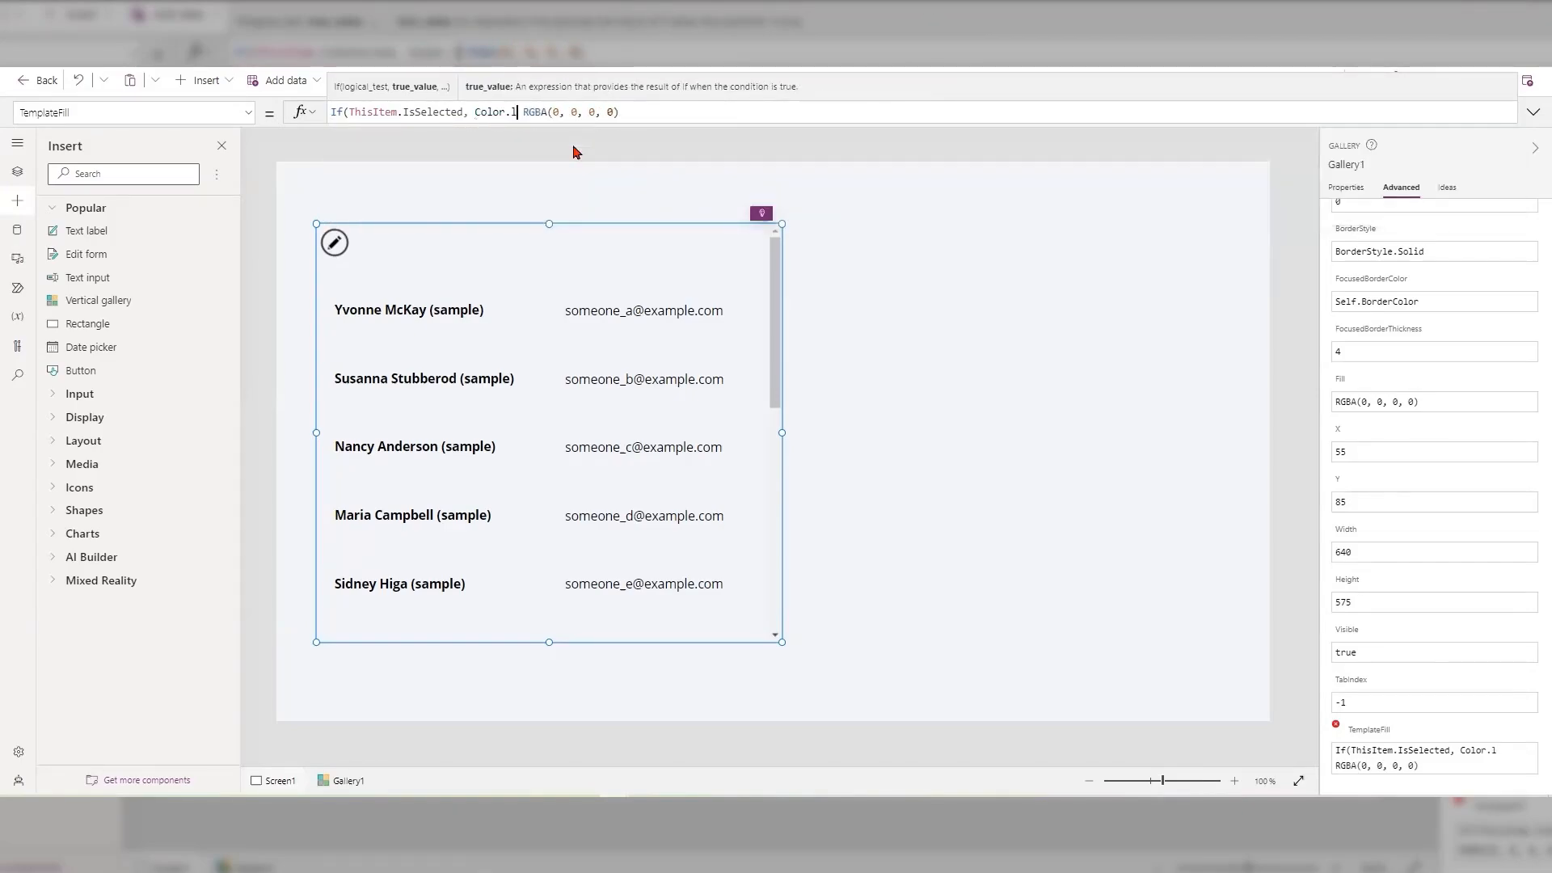
type("light")
left_click(573, 148)
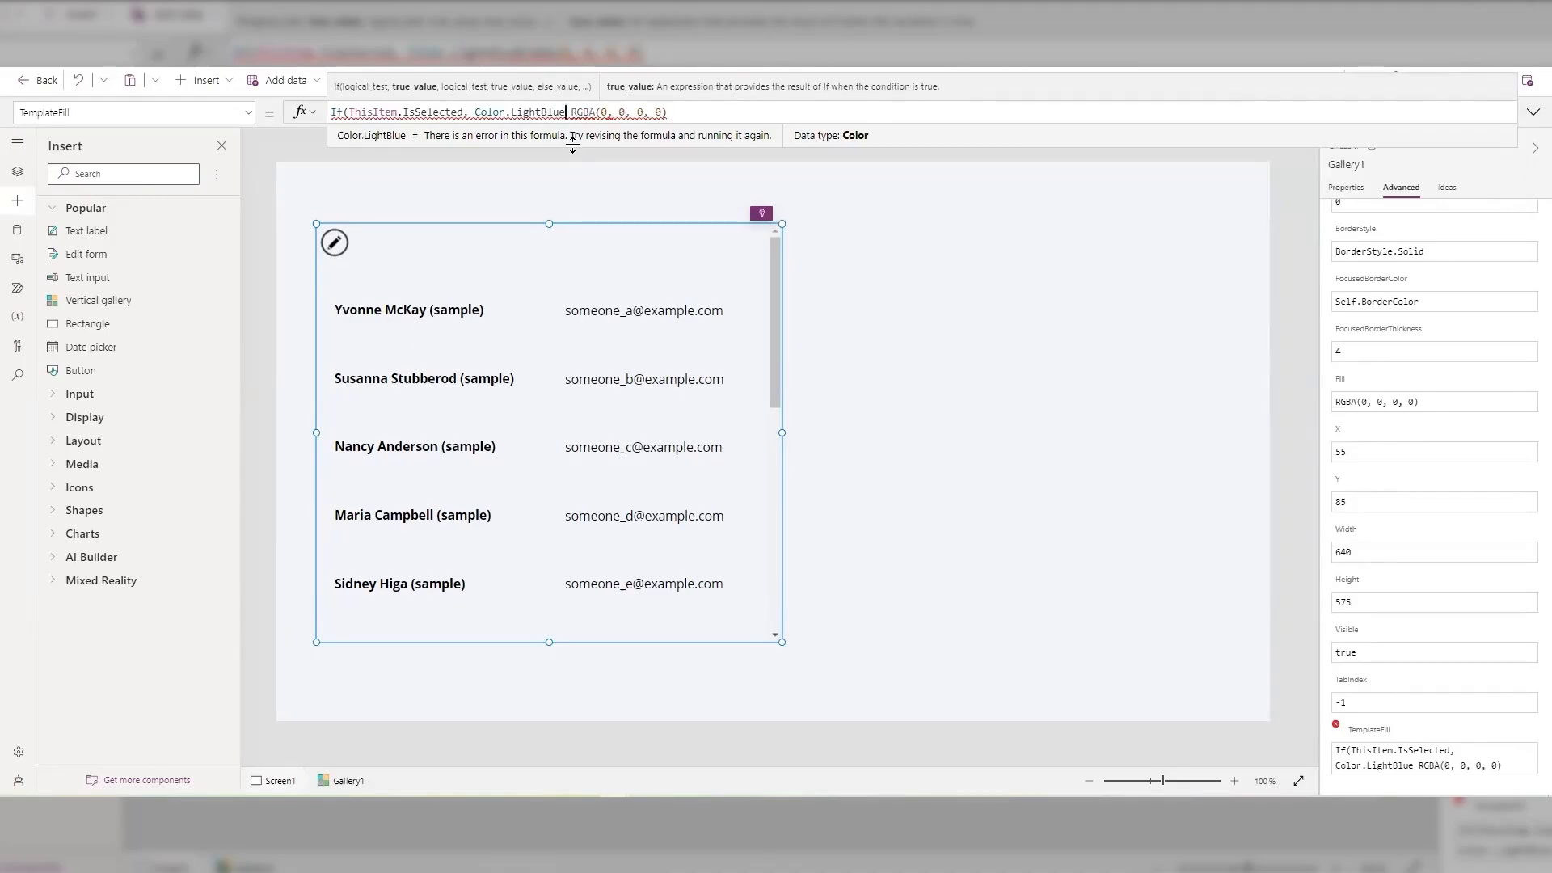
type(",")
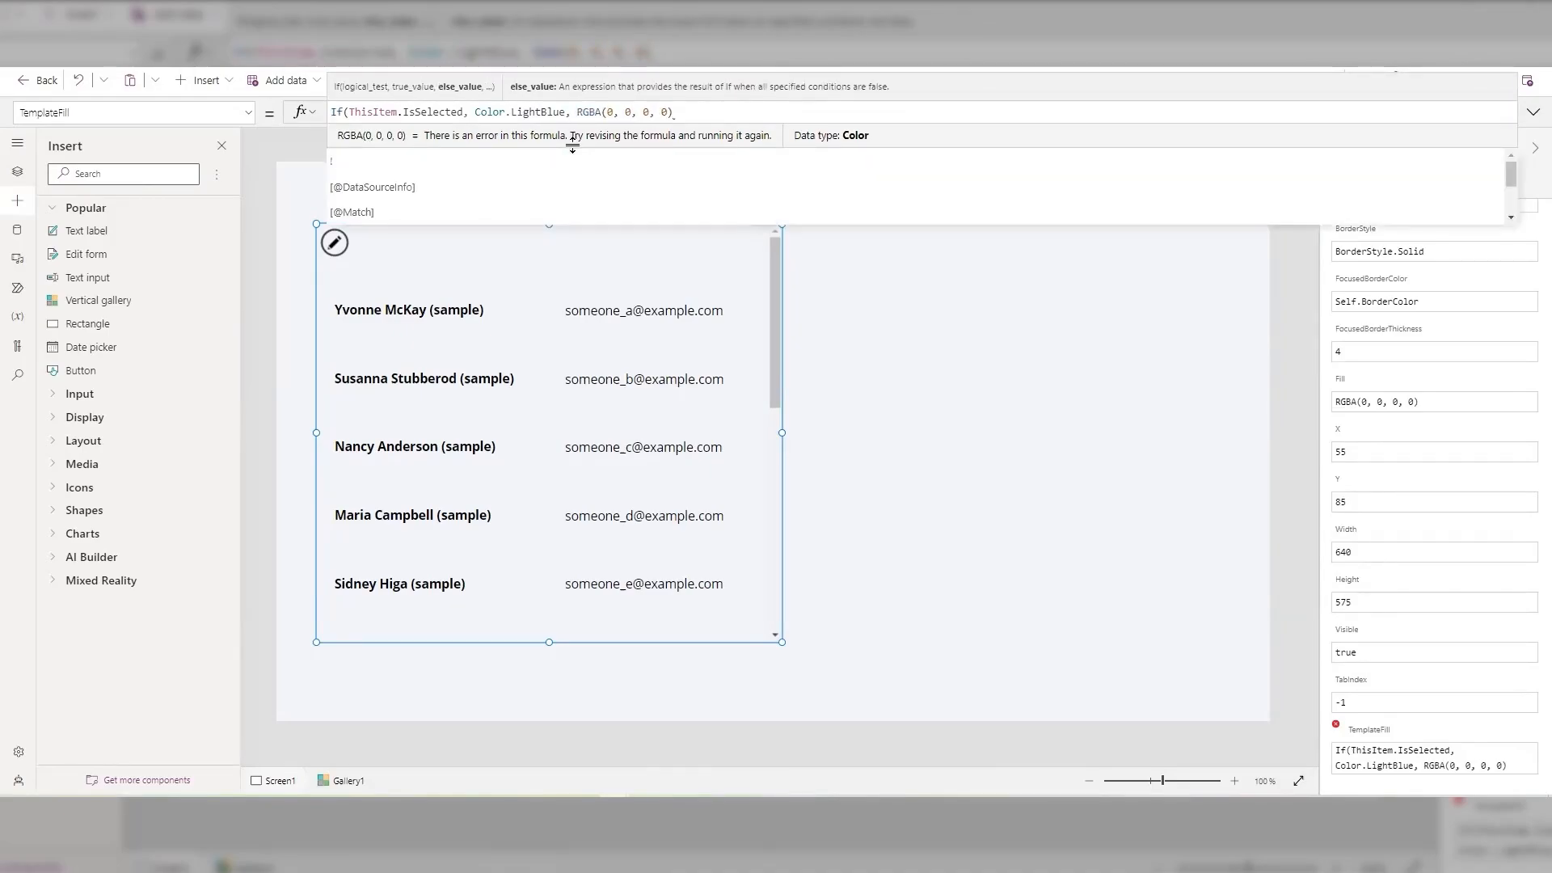
key("End")
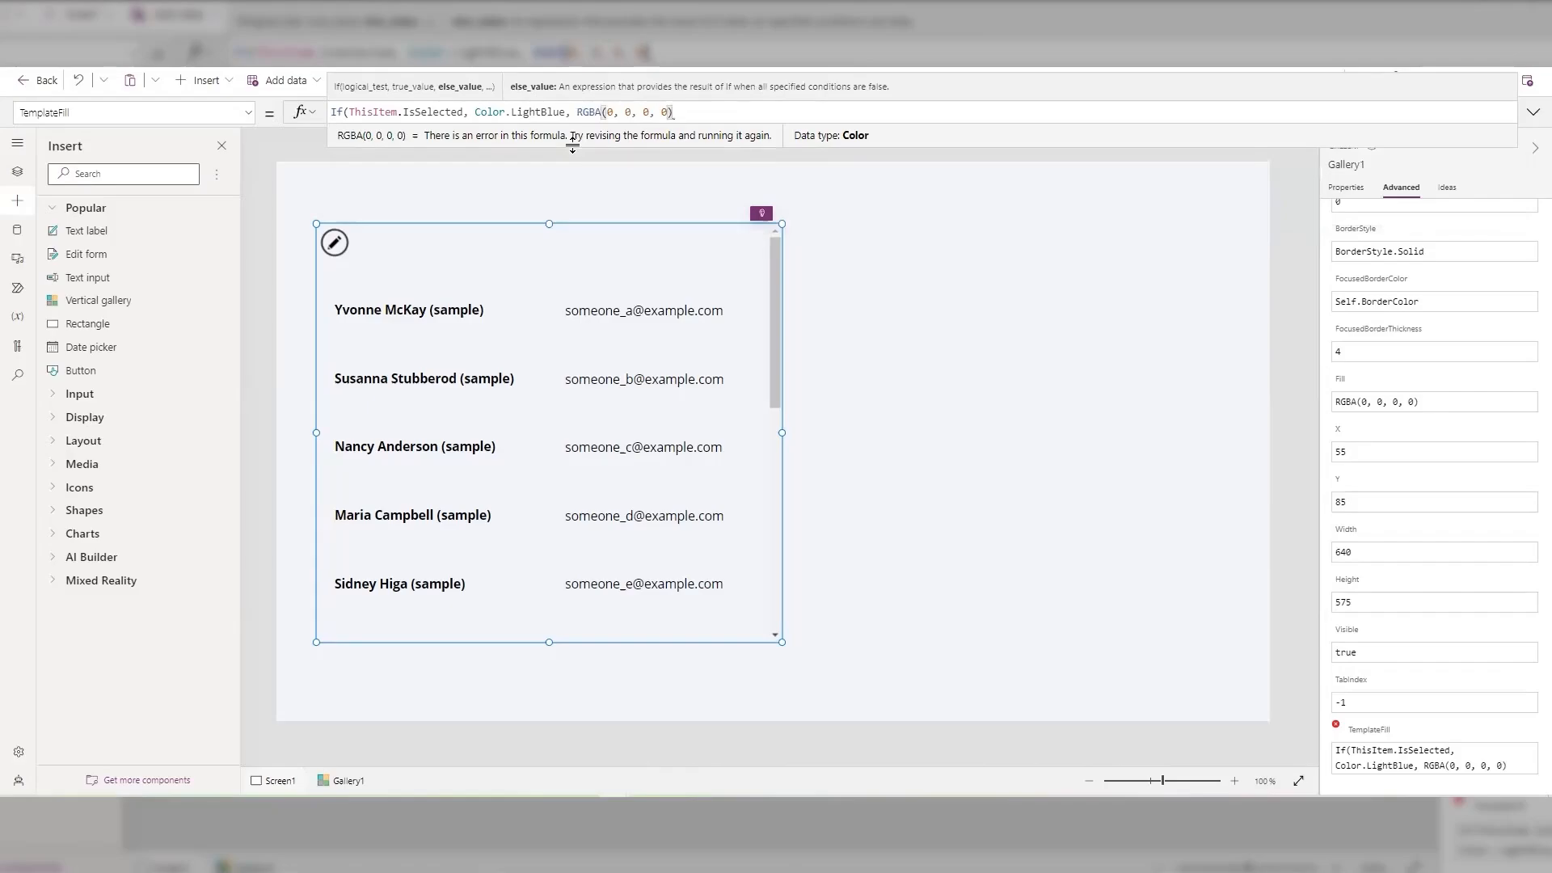
type(")")
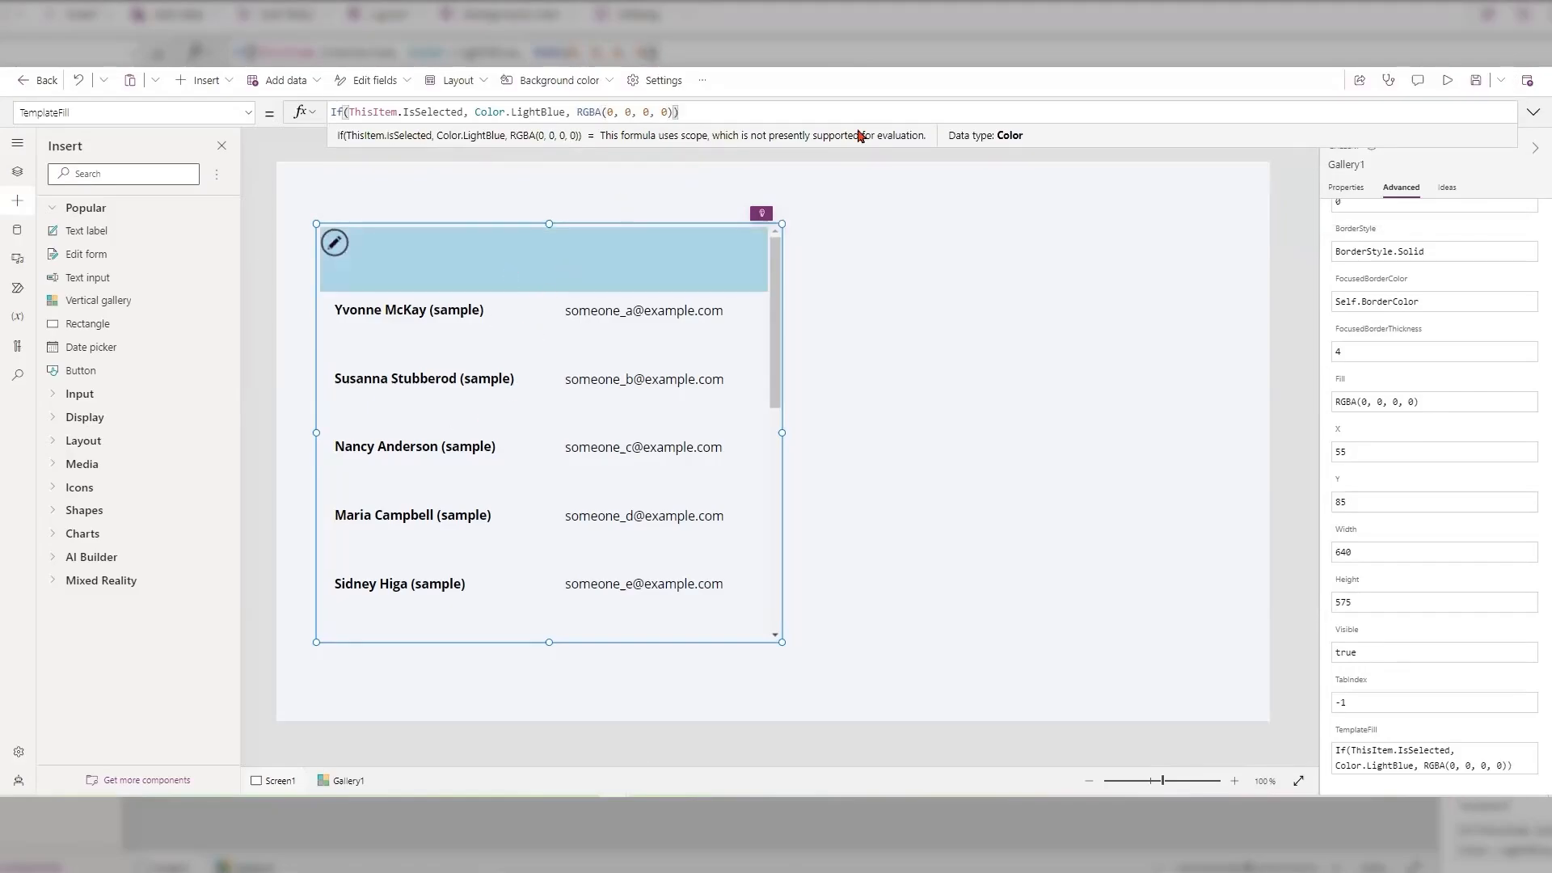
Step: Preview the app and select different contact rows to check the selected-row highlight, then close the preview
left_click(1446, 80)
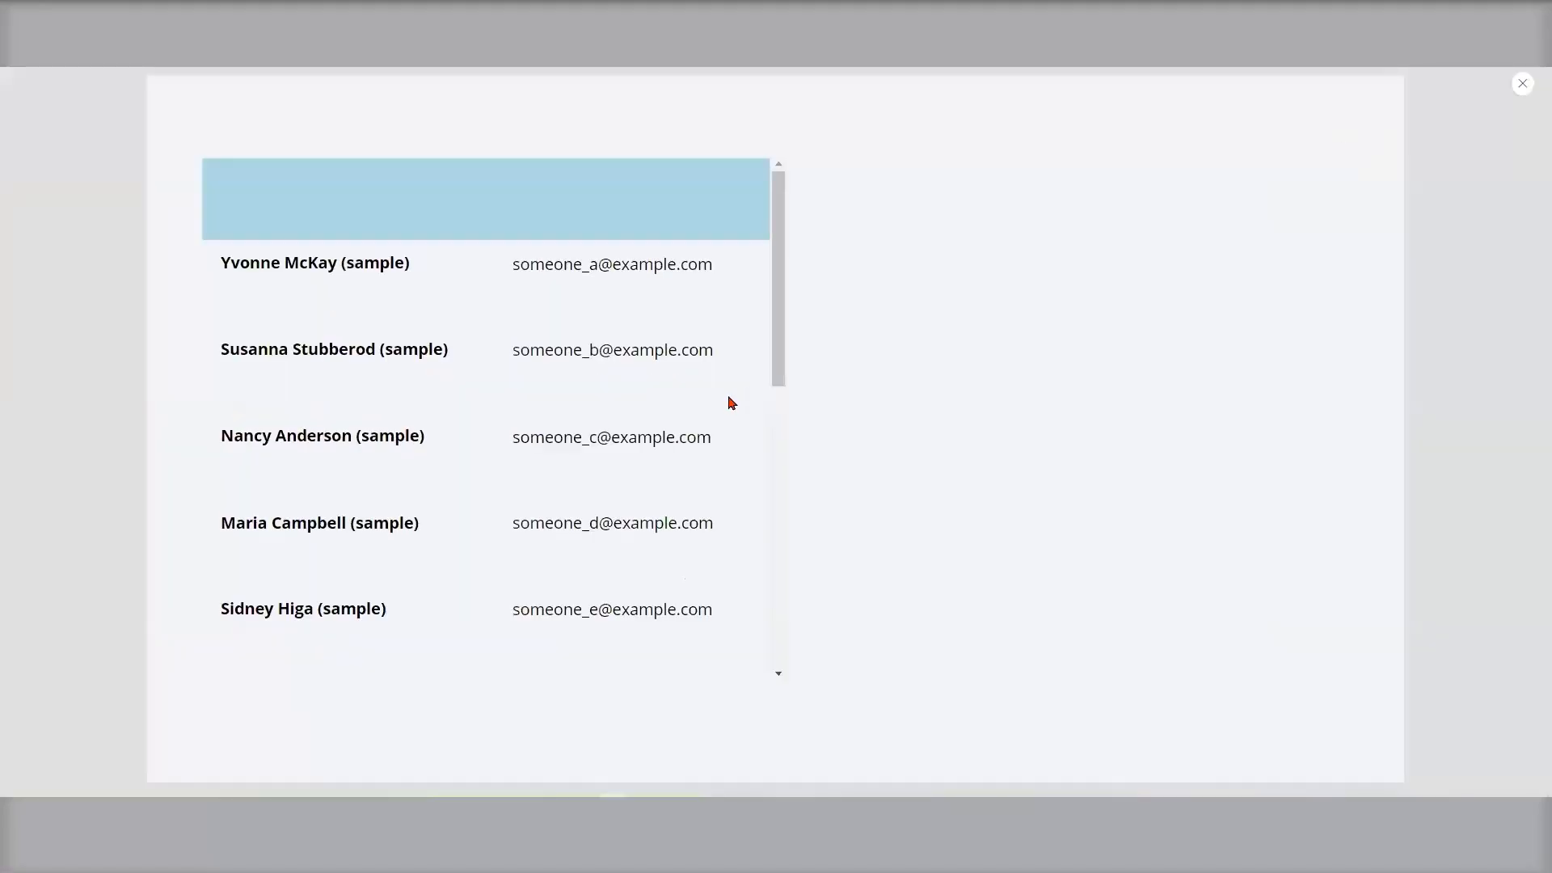
left_click(657, 295)
left_click(632, 372)
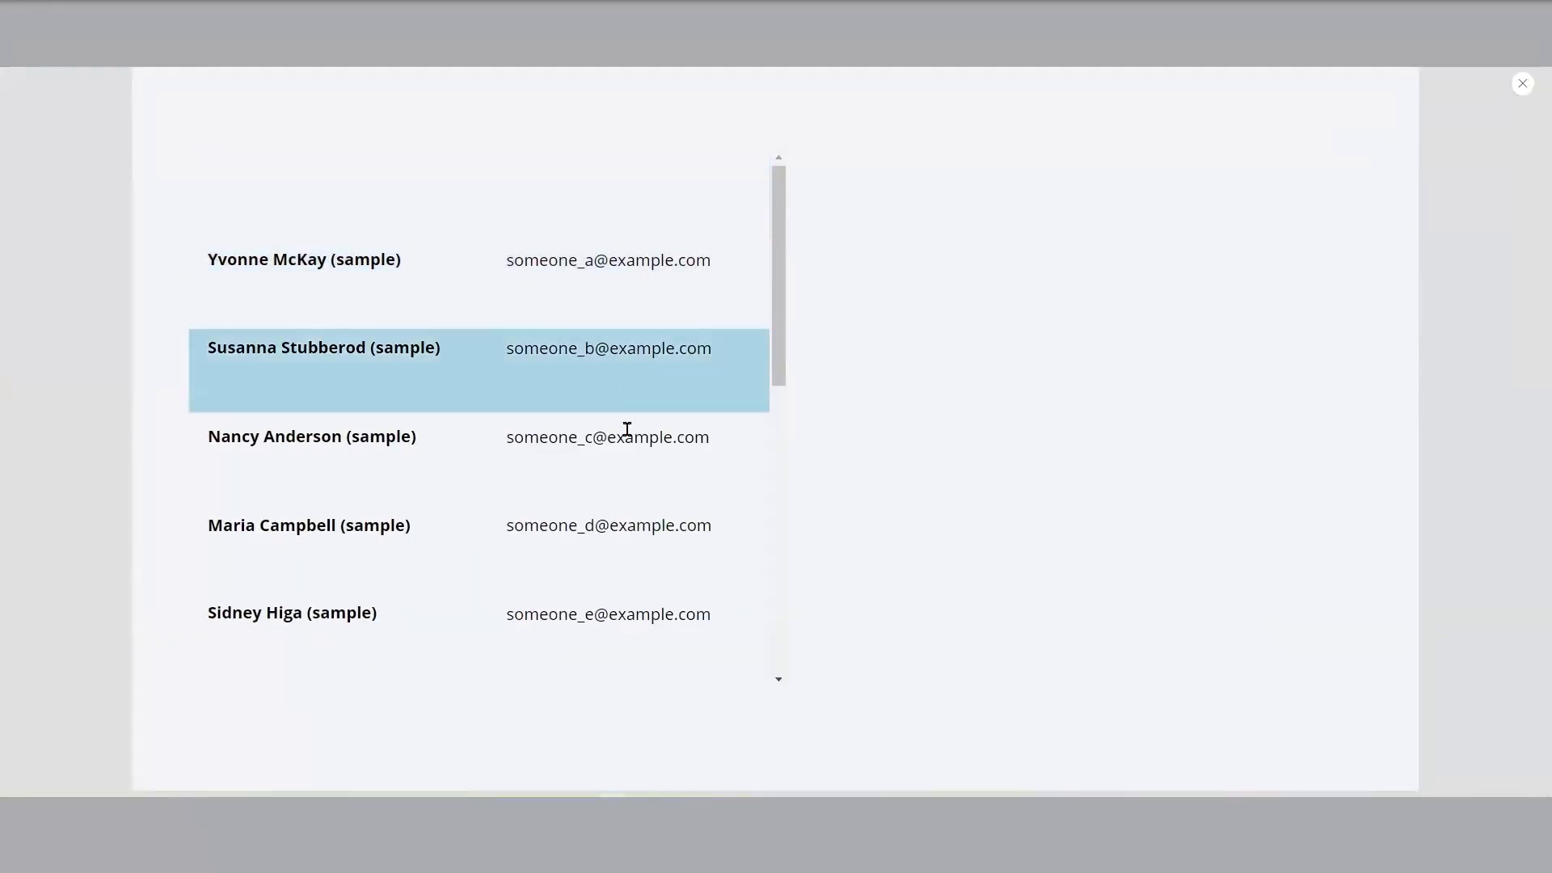
left_click(630, 457)
left_click(635, 543)
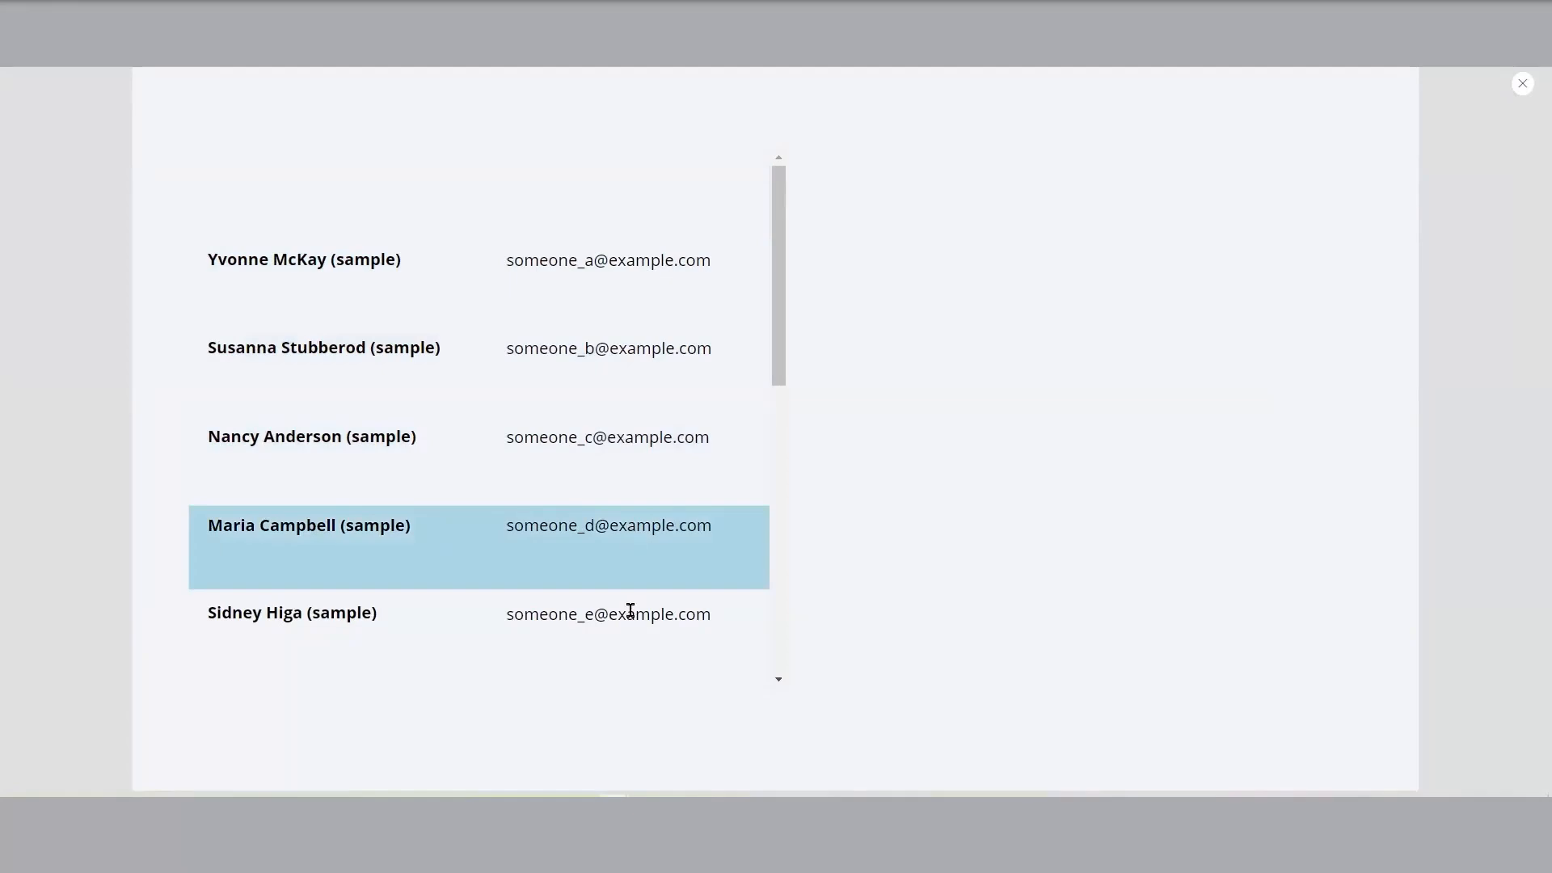
left_click(628, 604)
left_click(631, 570)
left_click(632, 457)
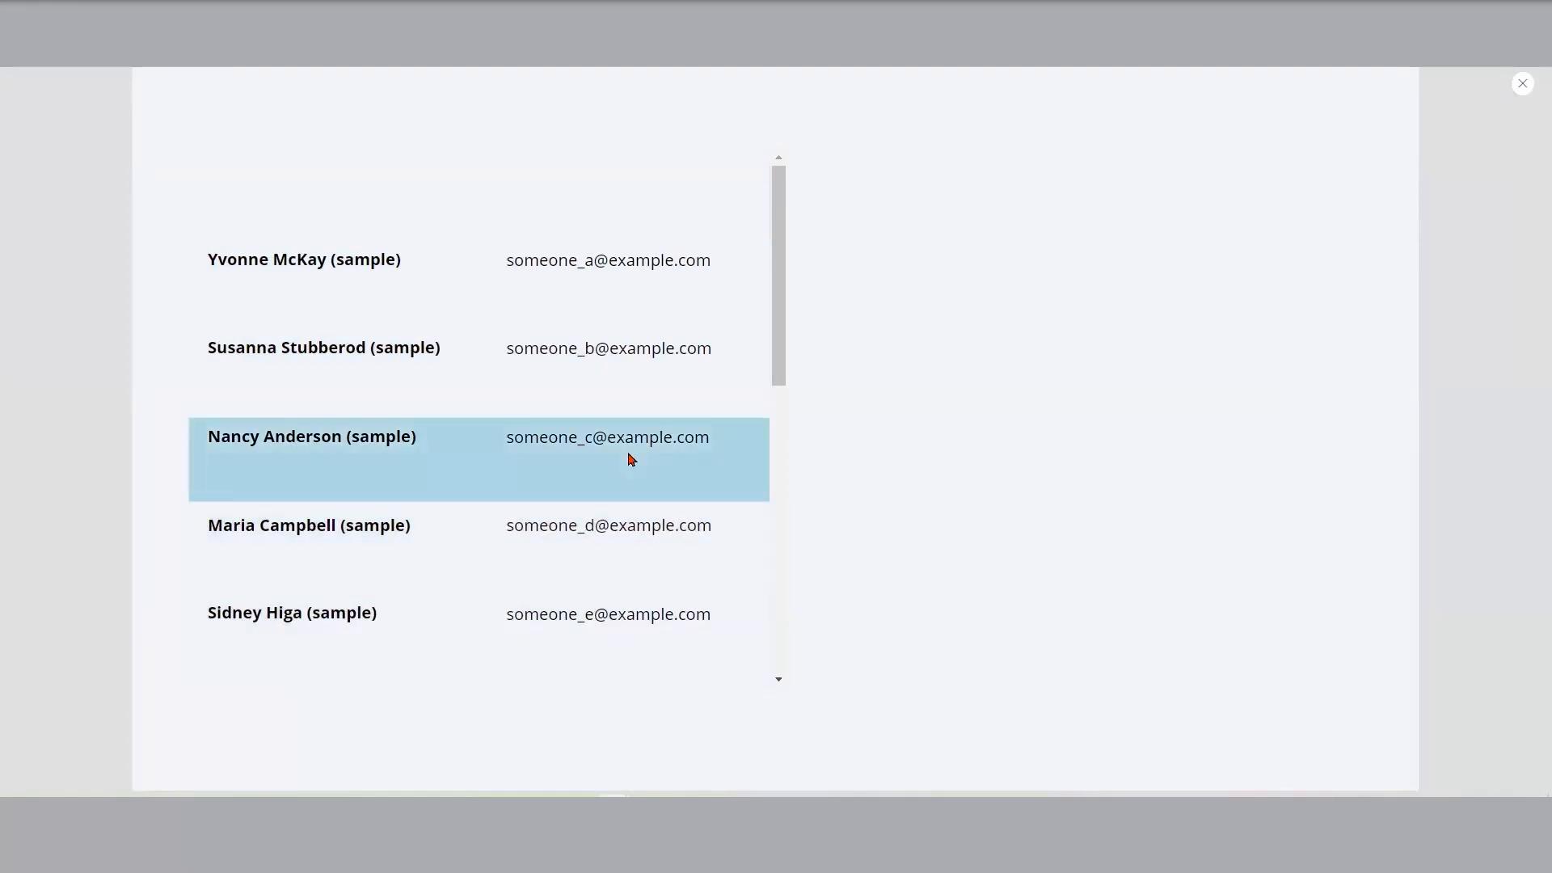
left_click(633, 383)
left_click(633, 322)
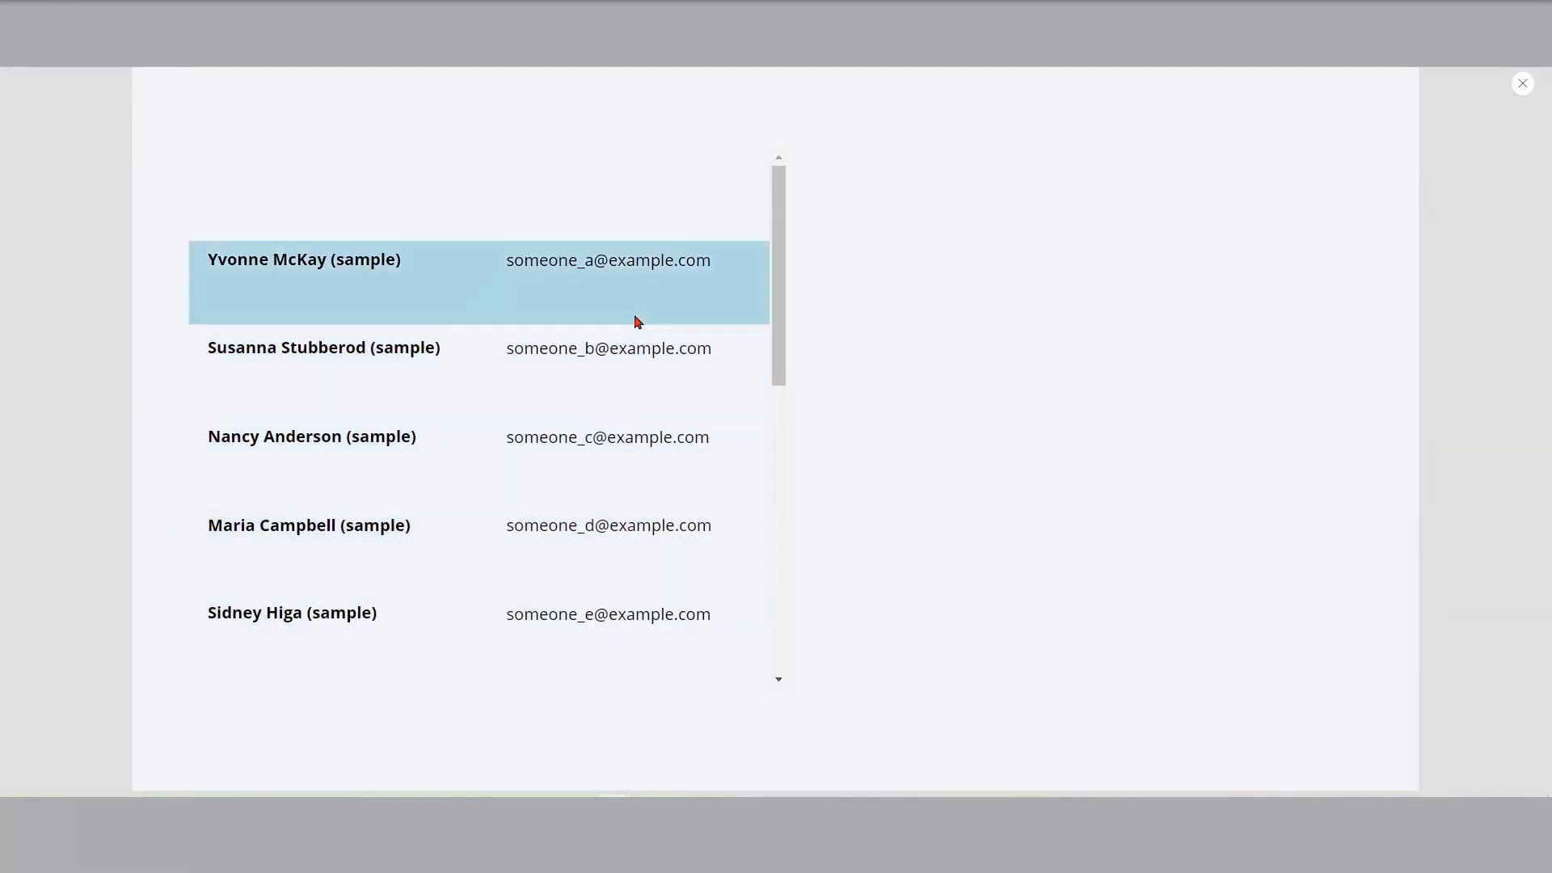
left_click(635, 383)
left_click(644, 481)
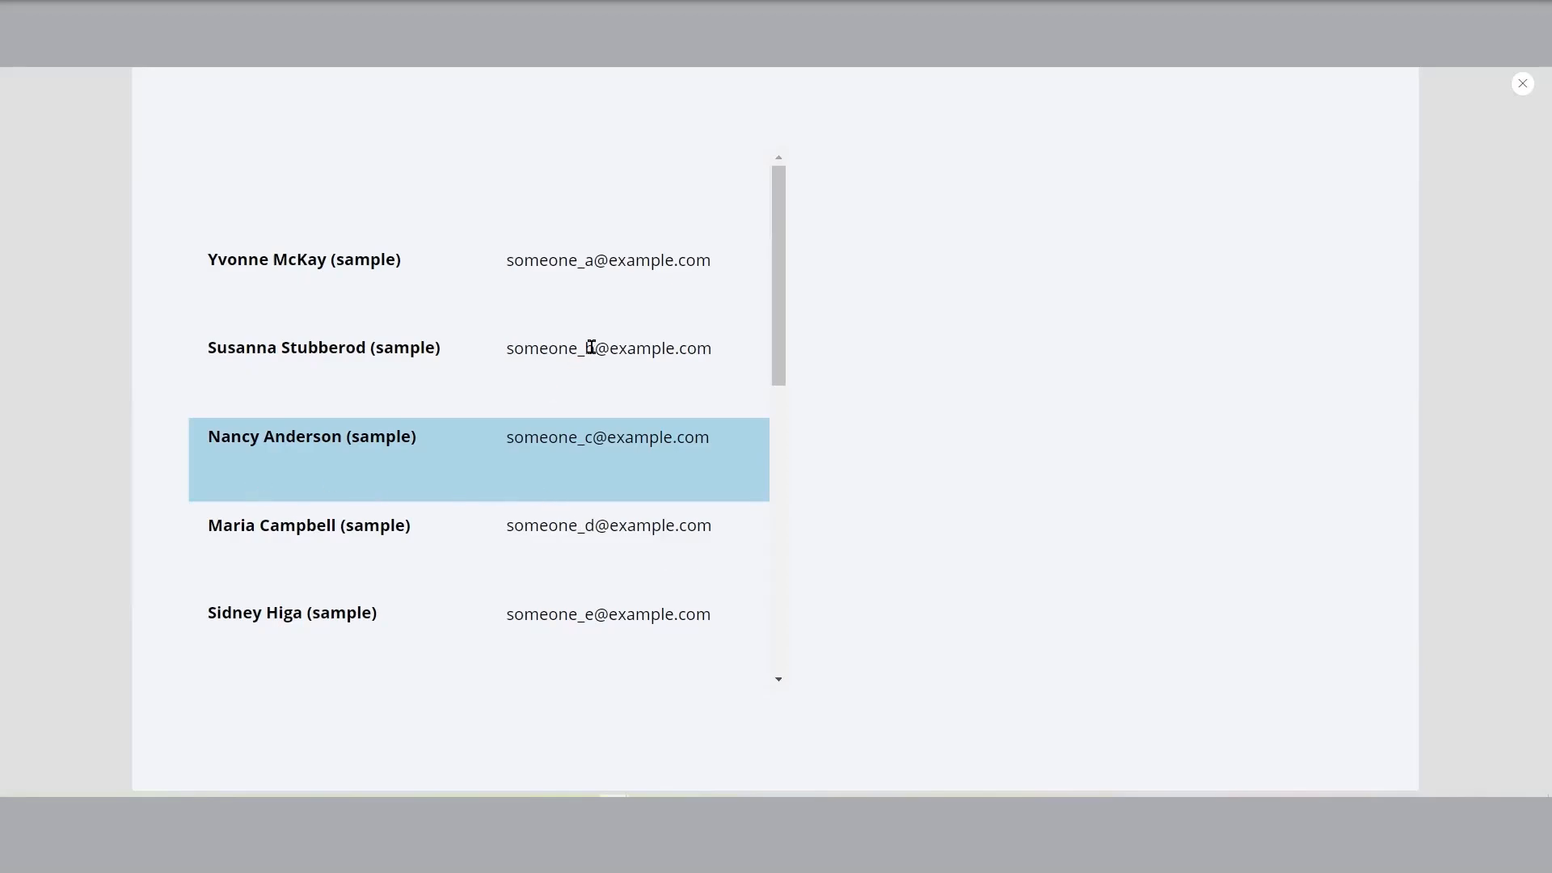
left_click(590, 390)
left_click(591, 309)
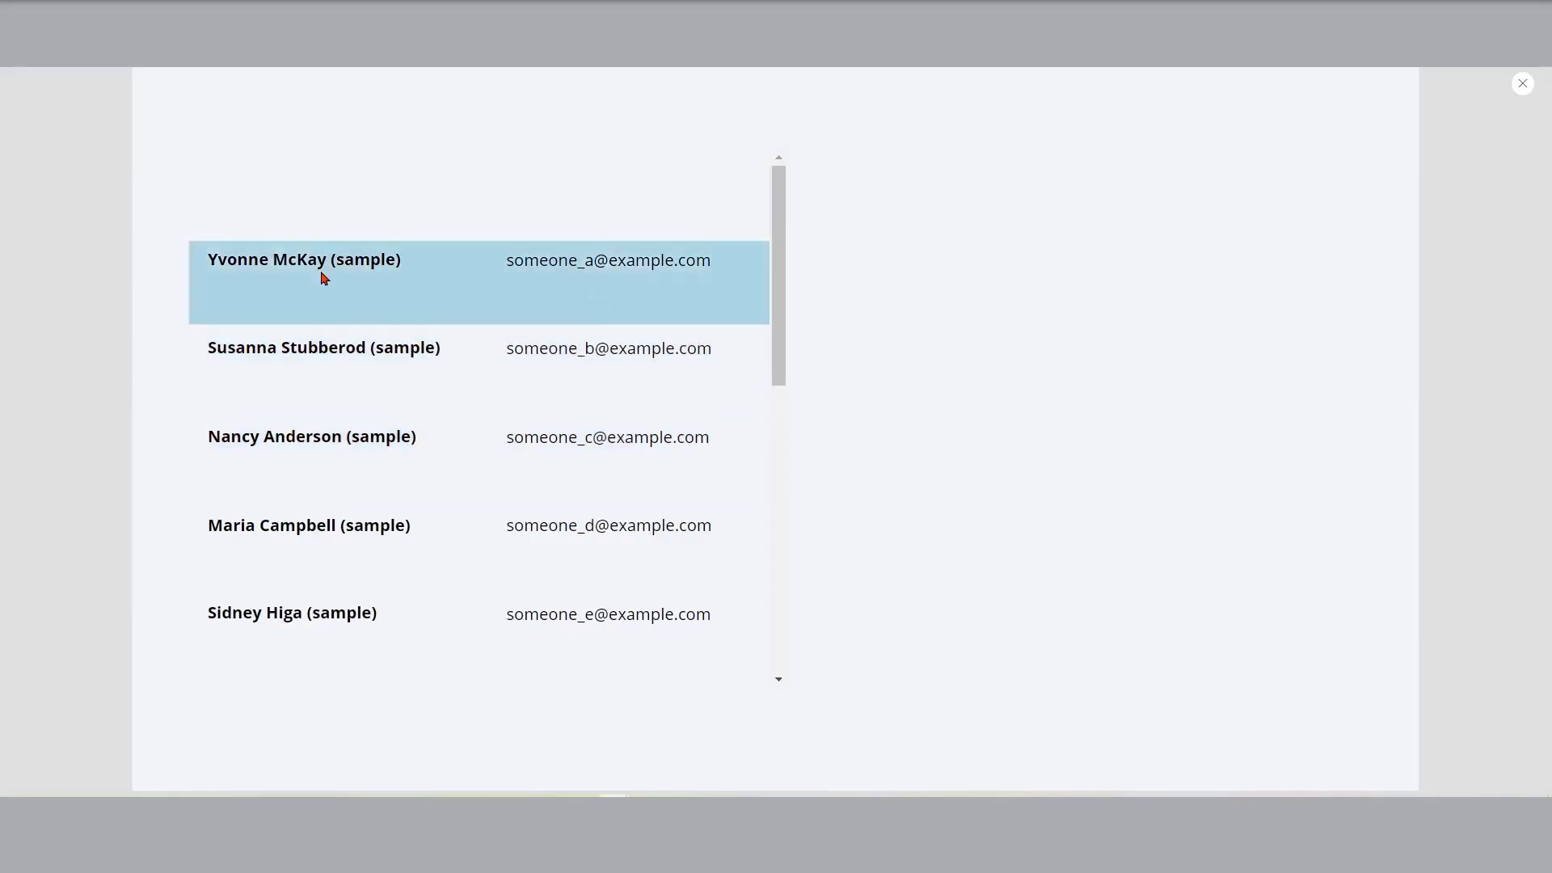
left_click(339, 368)
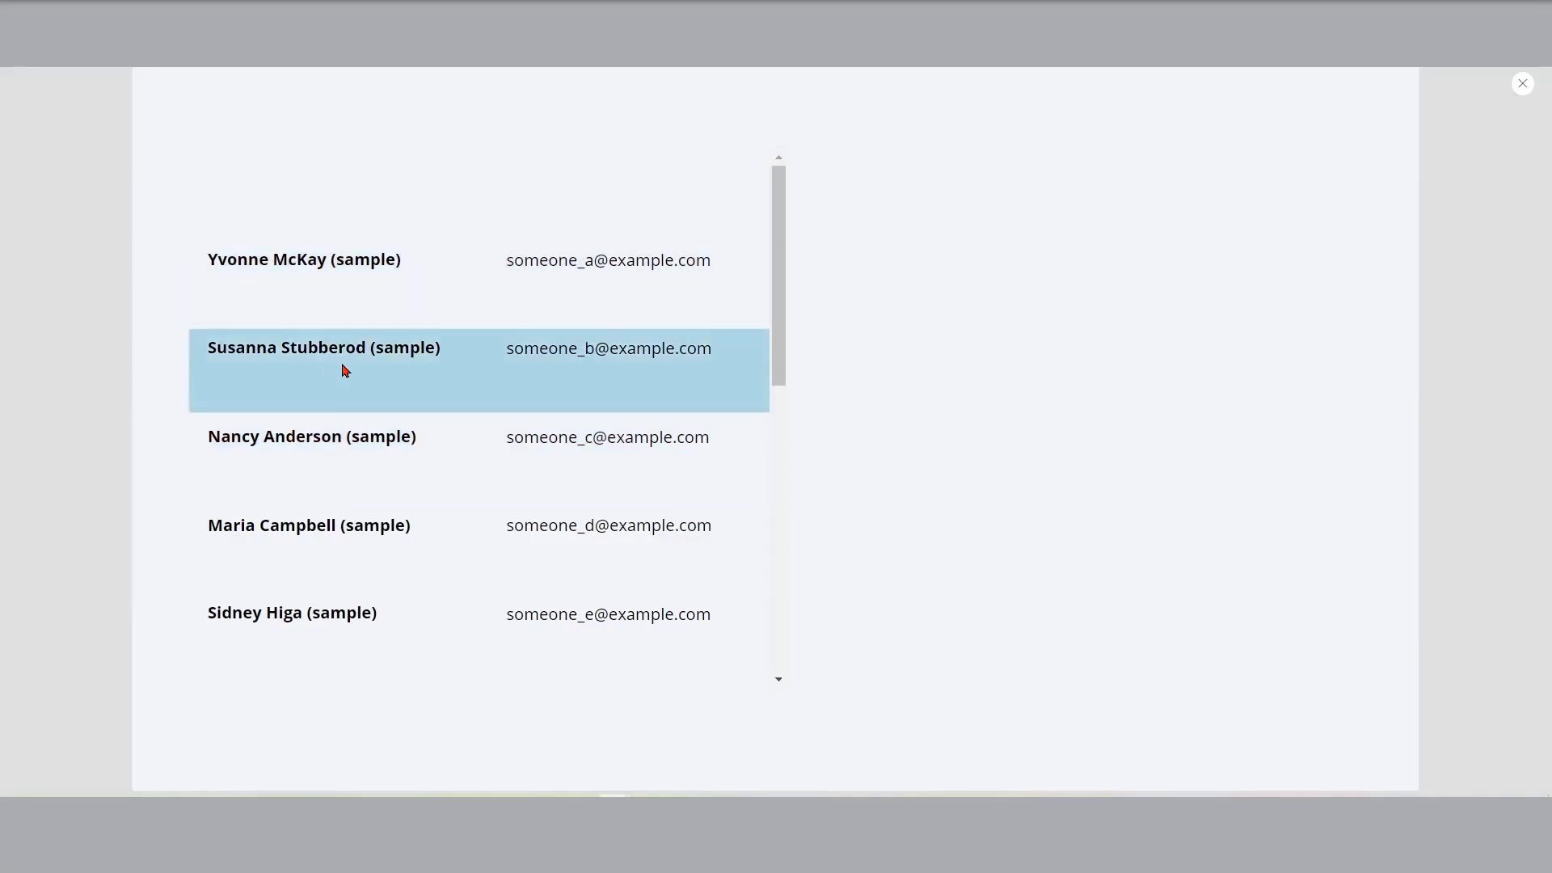
left_click(1523, 85)
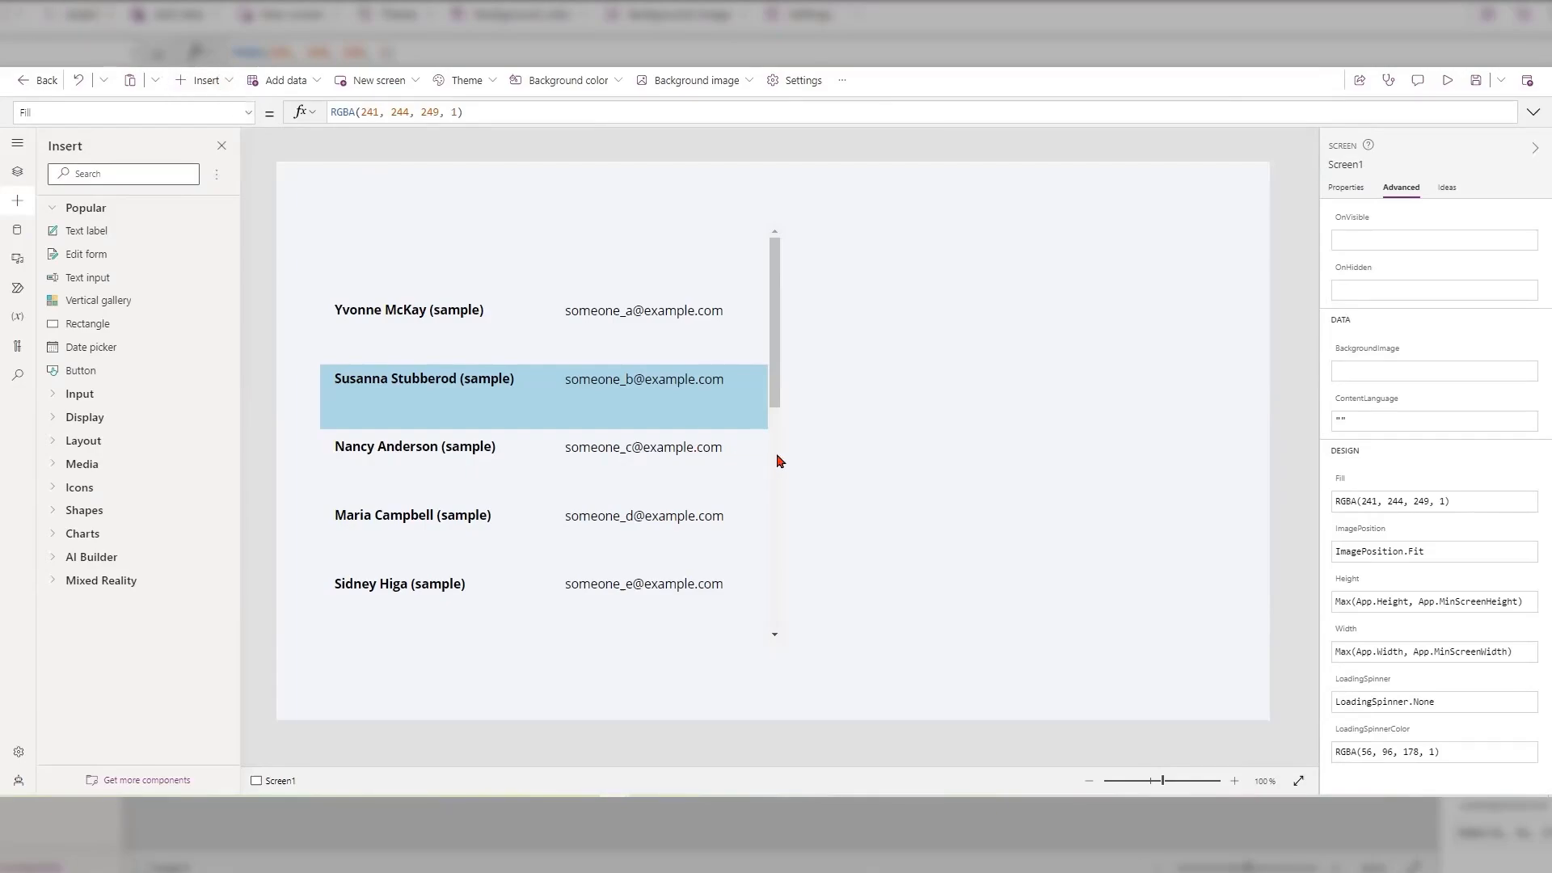
Step: Insert a text label on the screen above the contacts gallery
left_click(206, 80)
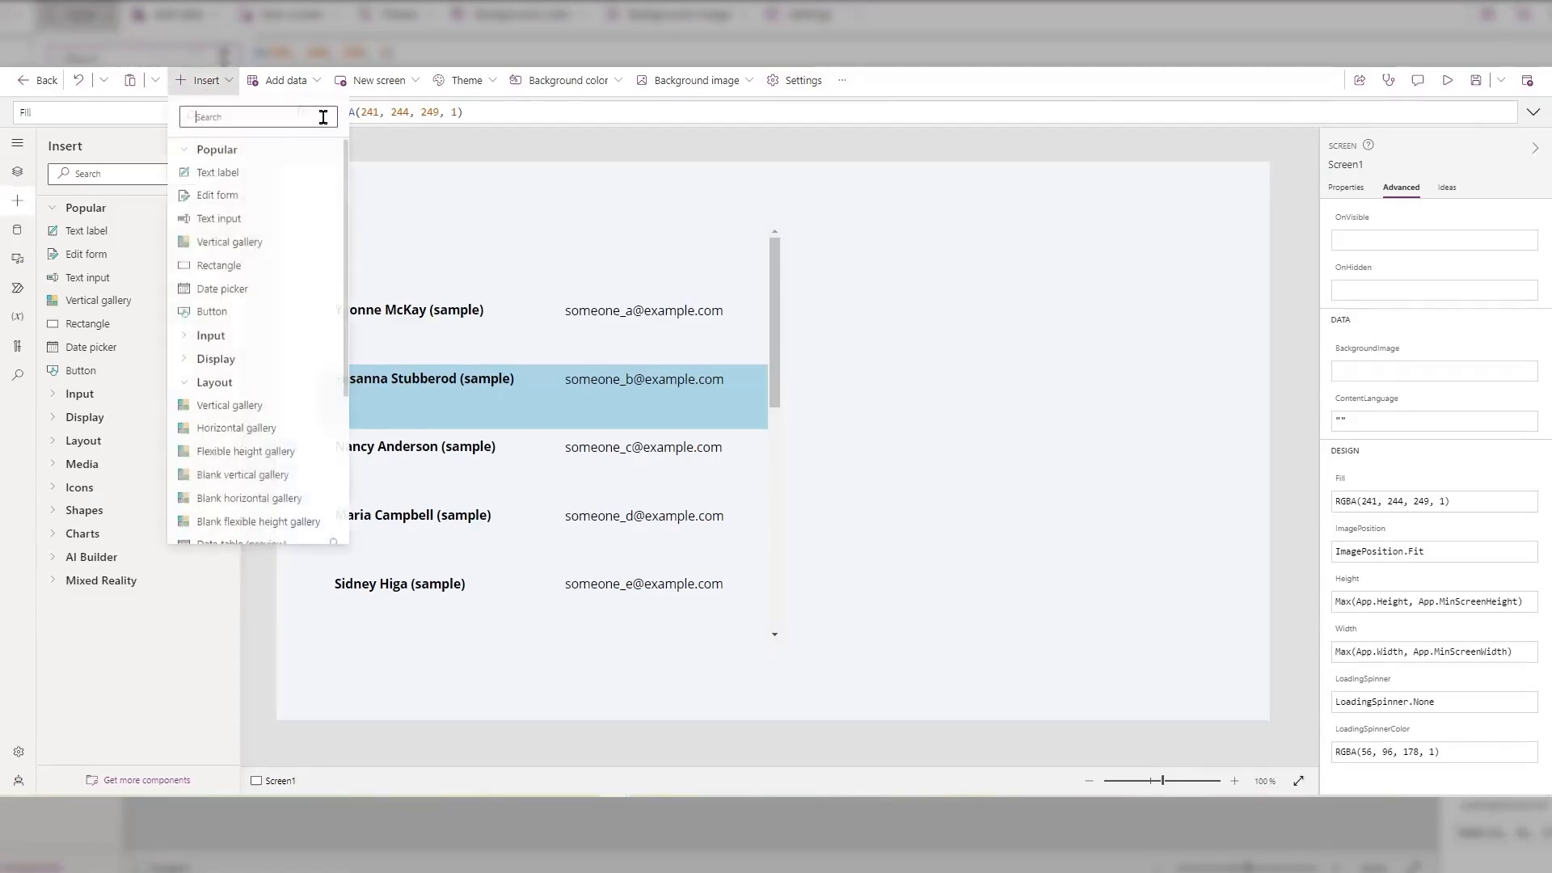
left_click(237, 177)
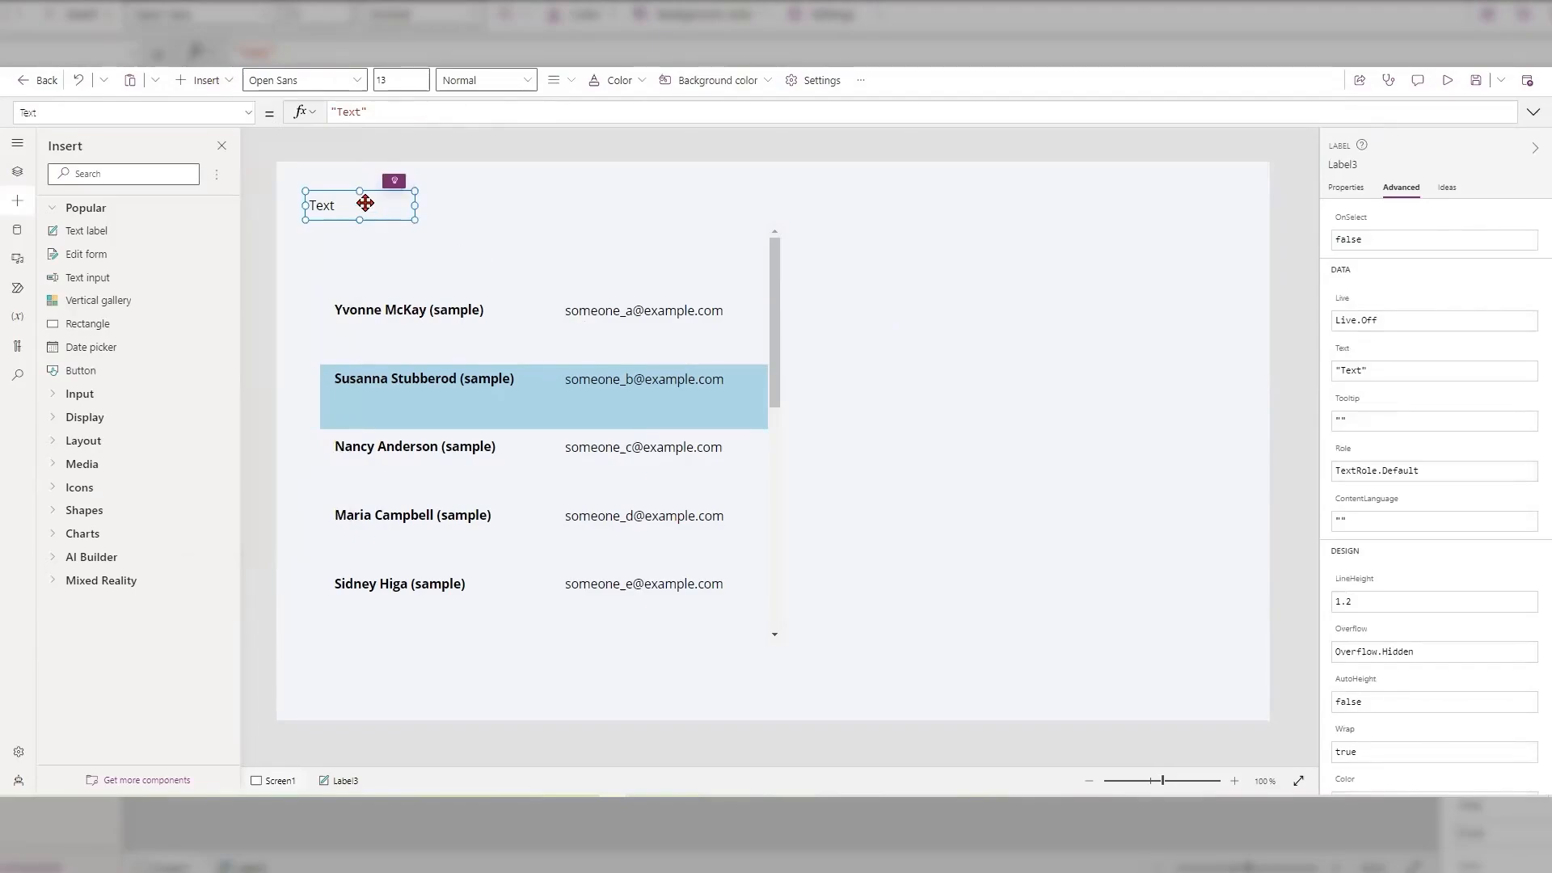
Step: Move the new label beside the contacts gallery, at about X 797, Y 85, and set its text to First Name
left_click_drag(366, 203, 912, 241)
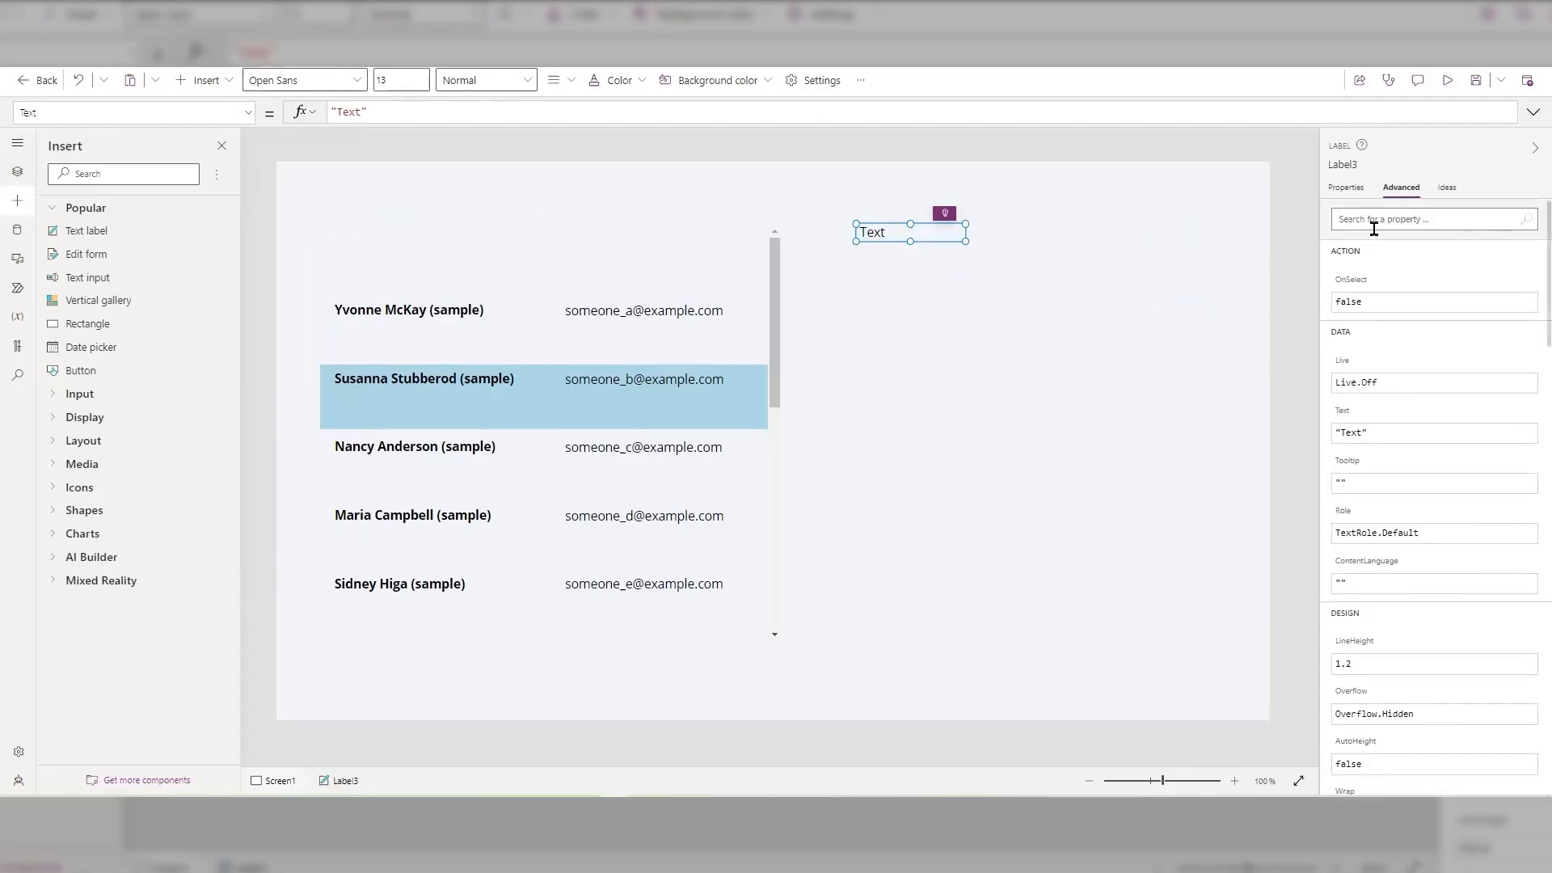
left_click(1347, 200)
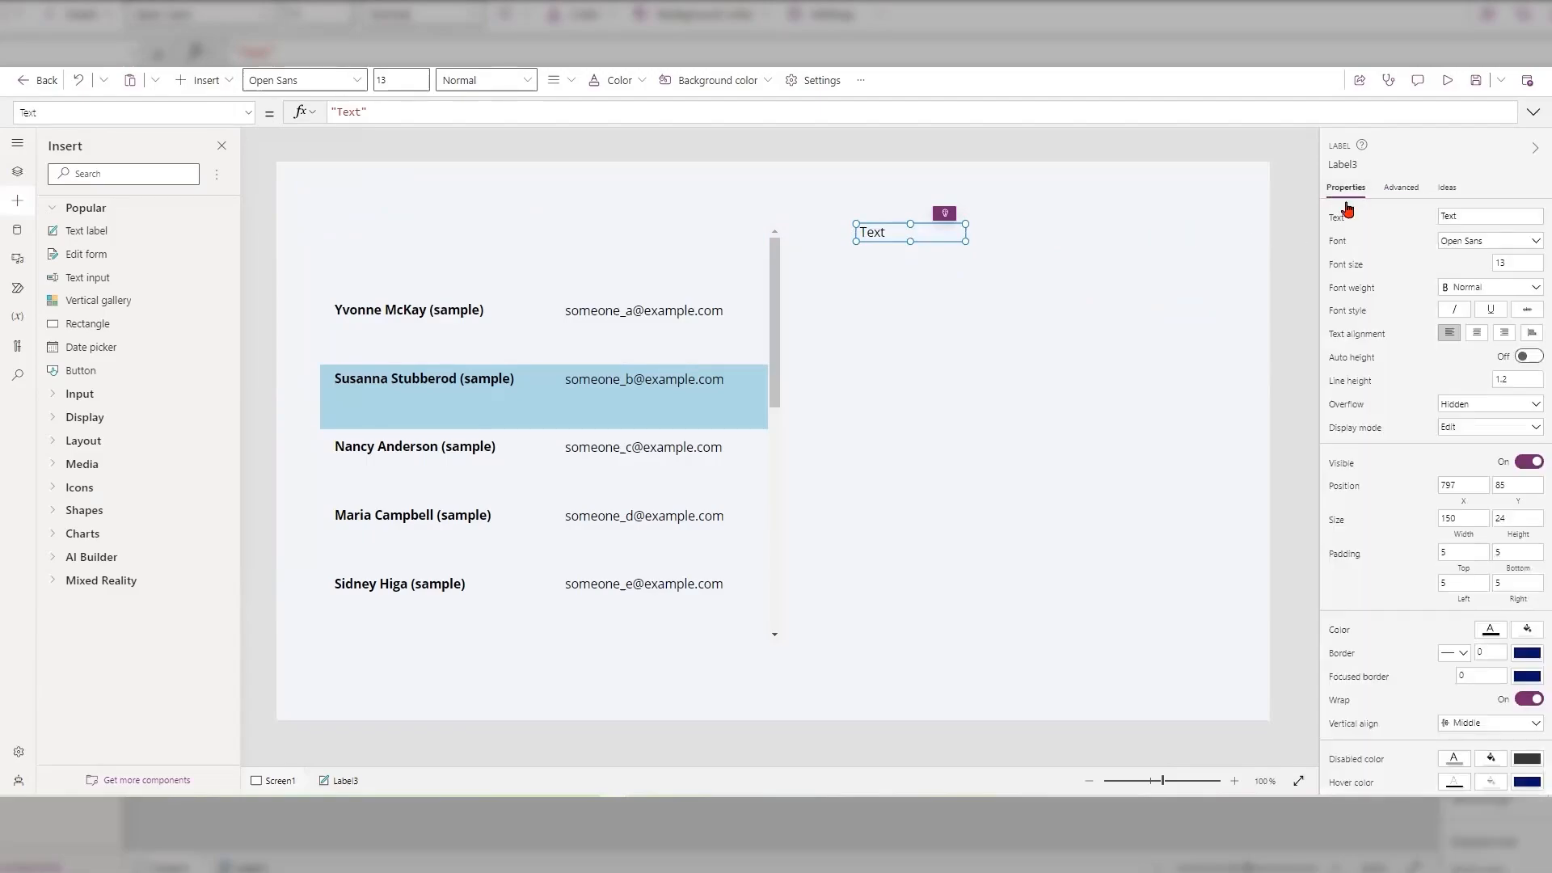
left_click(1463, 219)
type("First Name")
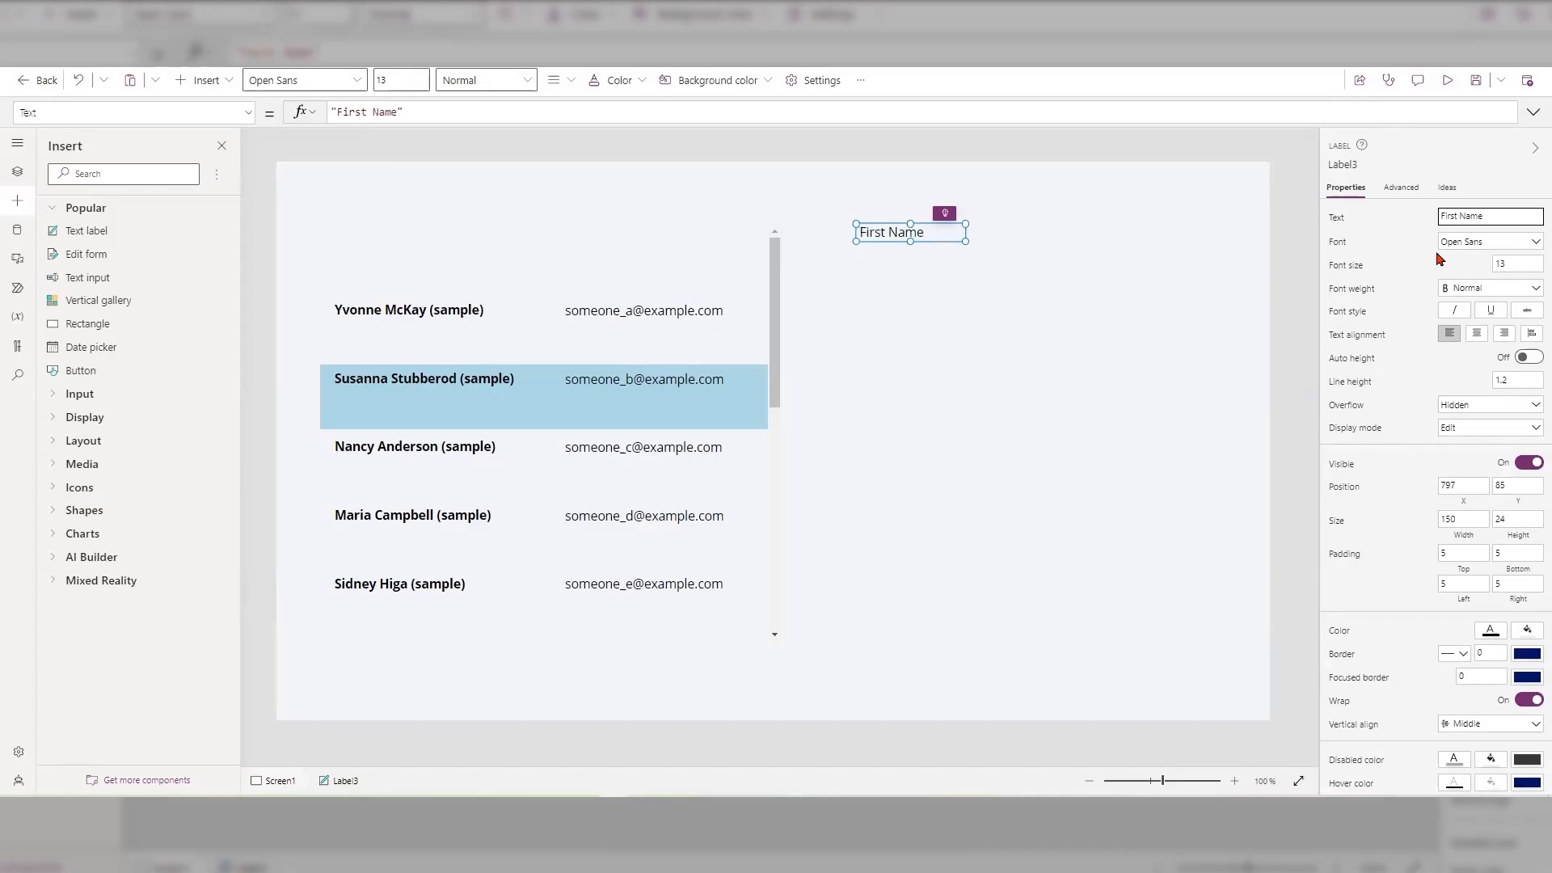
left_click(949, 366)
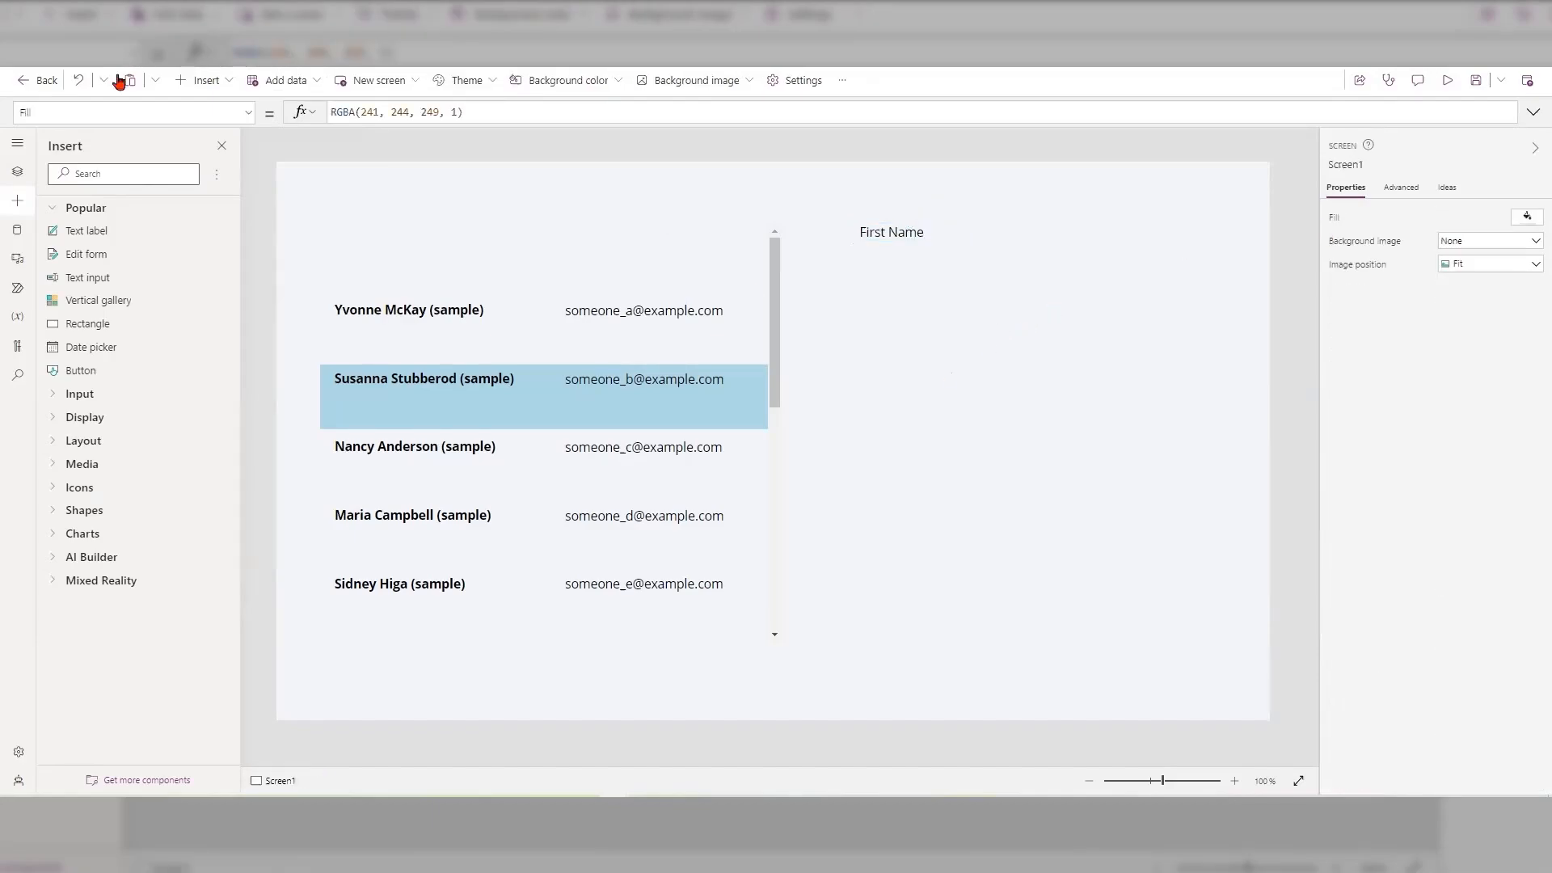
Step: Insert a text input and place it directly below the First Name label, at about X 797, Y 109
left_click(207, 83)
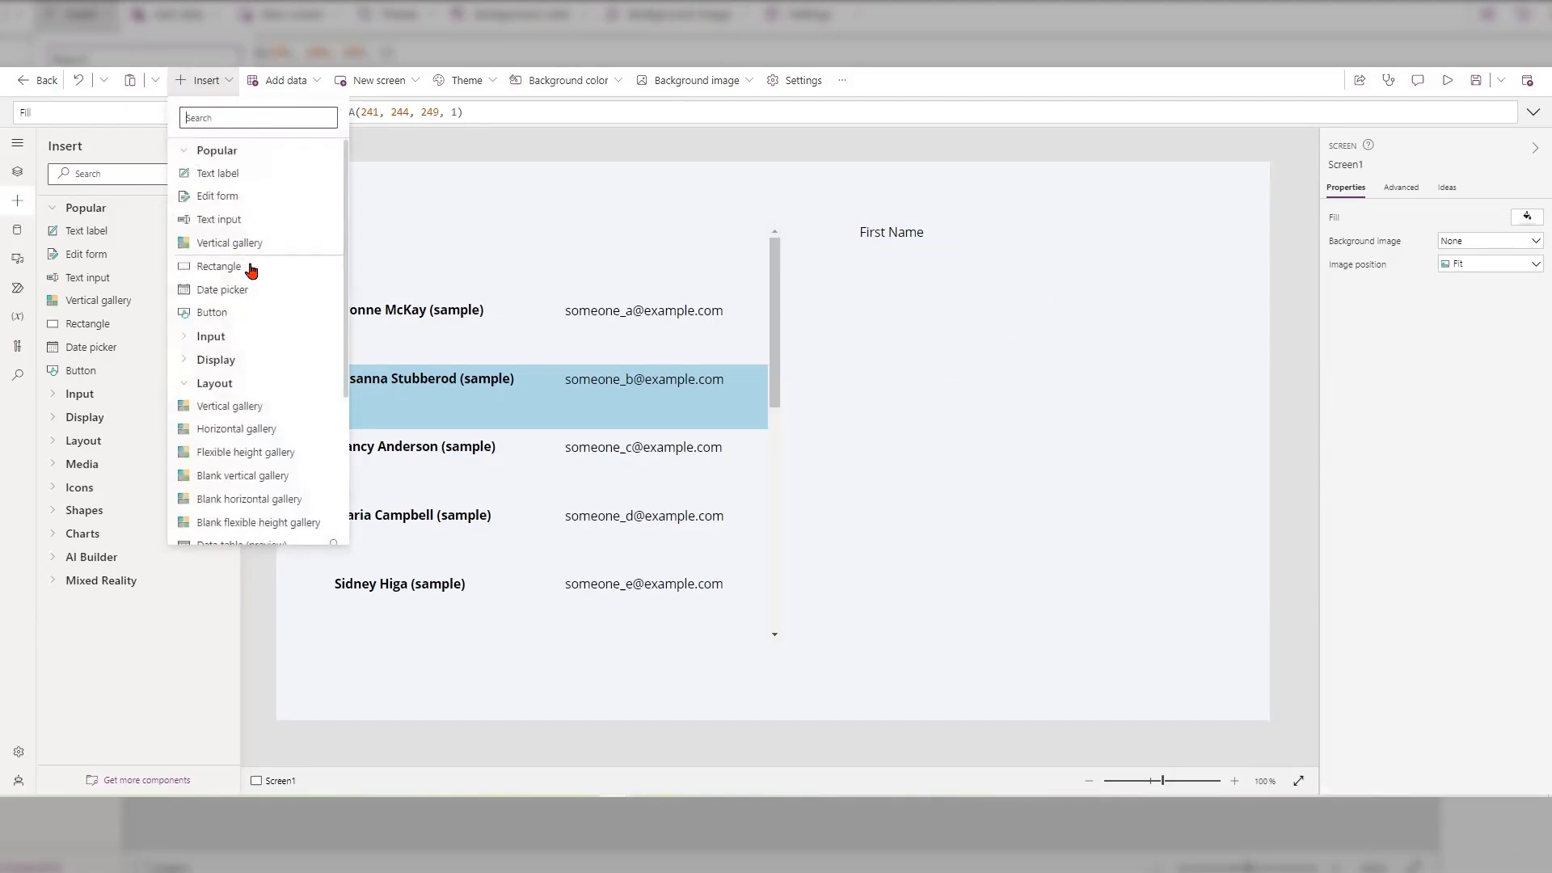
left_click(220, 221)
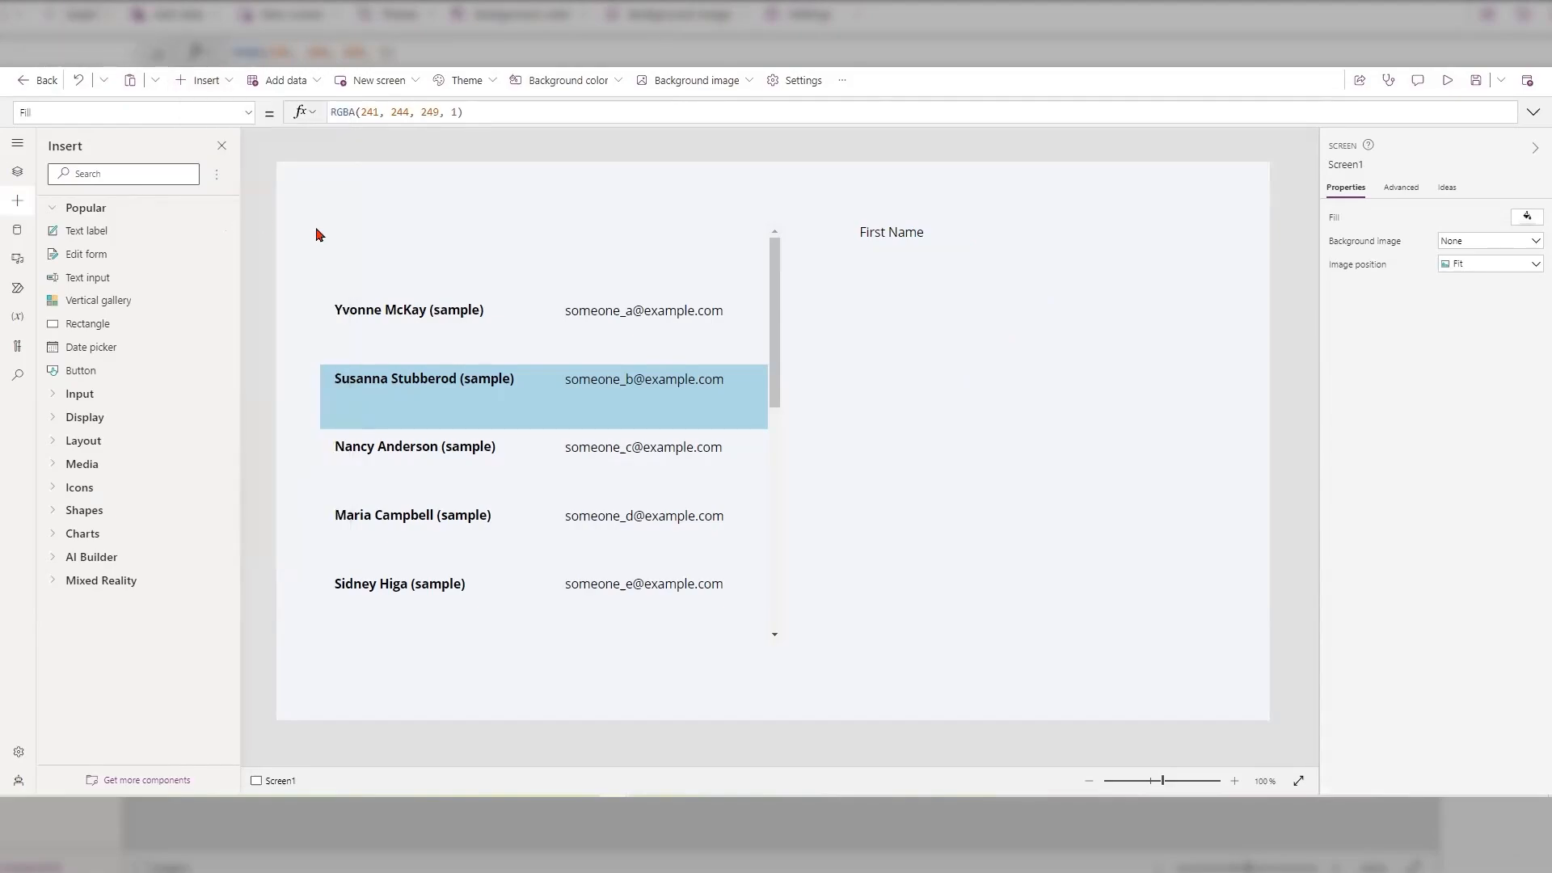
left_click_drag(400, 204, 952, 259)
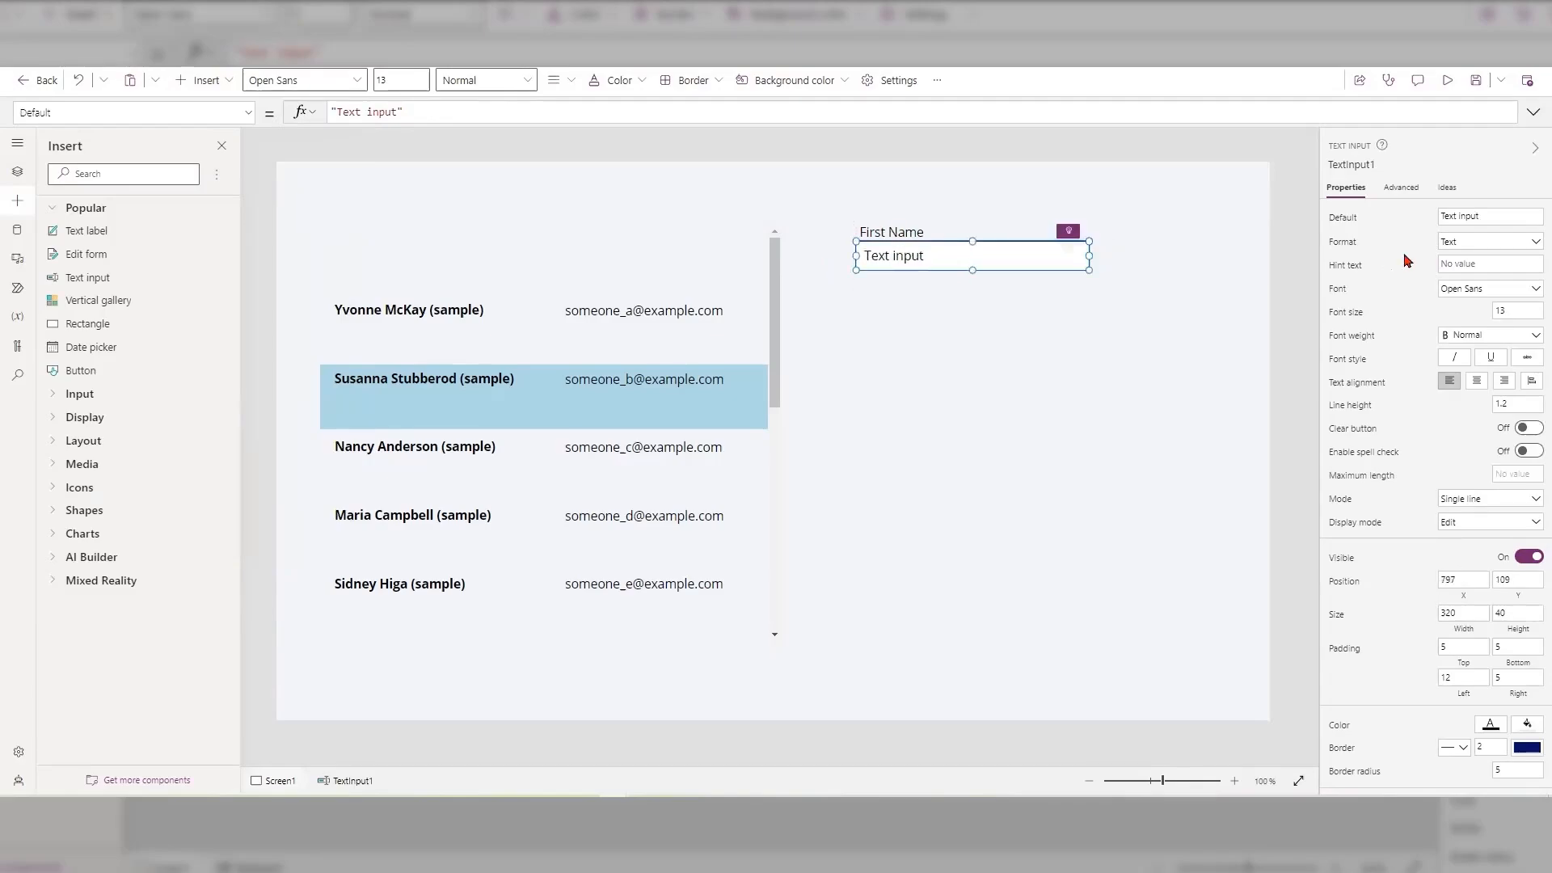
Step: Clear the default "Text input" value from the text input under the First Name label
left_click(1486, 262)
left_click_drag(1505, 216, 1438, 221)
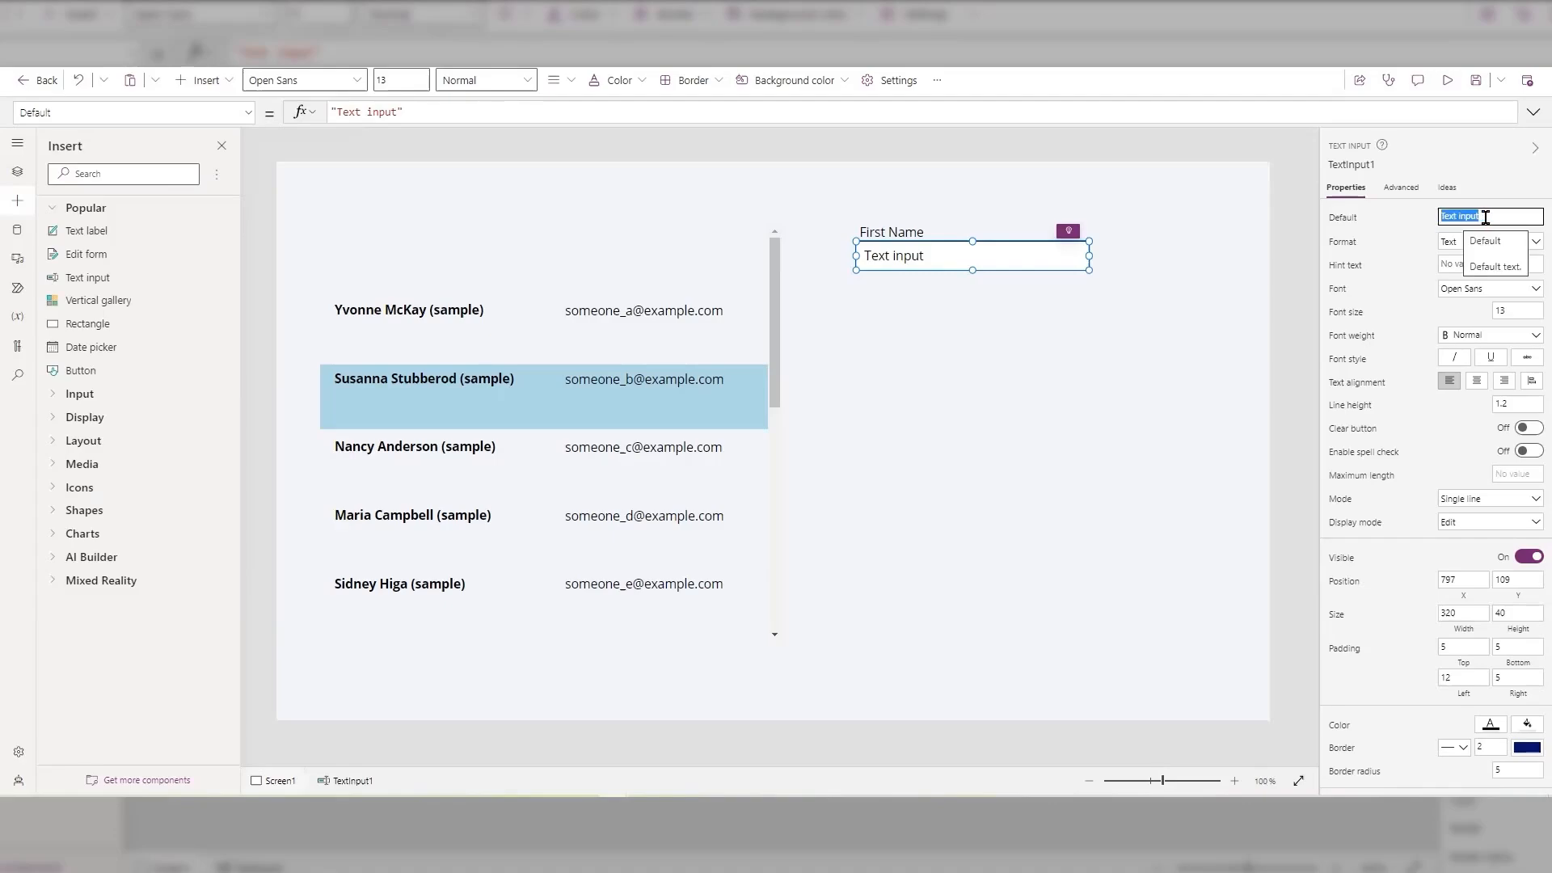
key("Escape")
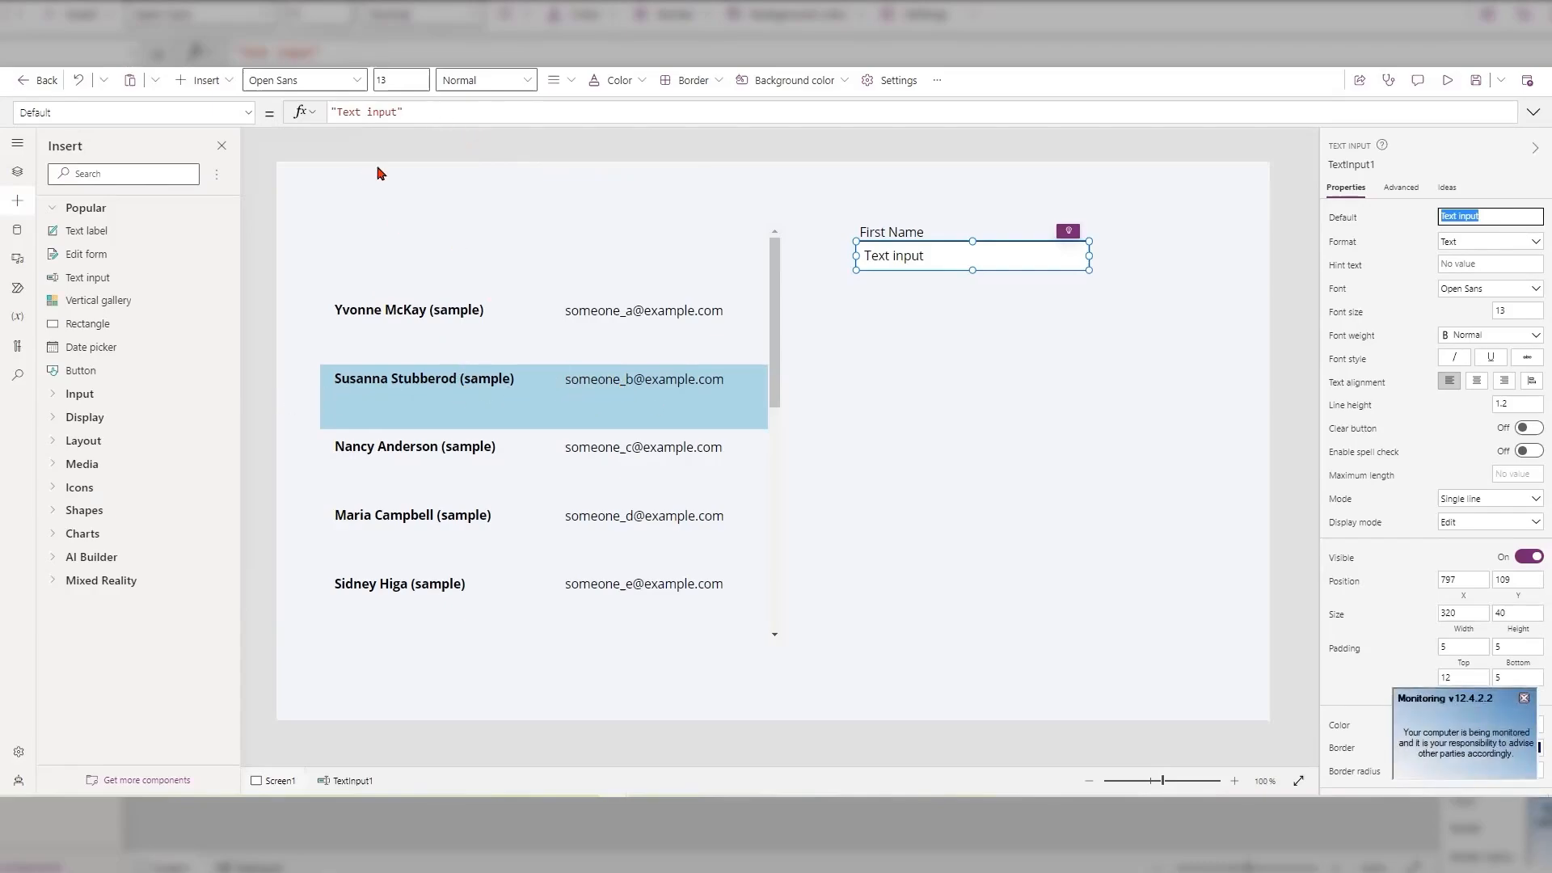
left_click(396, 110)
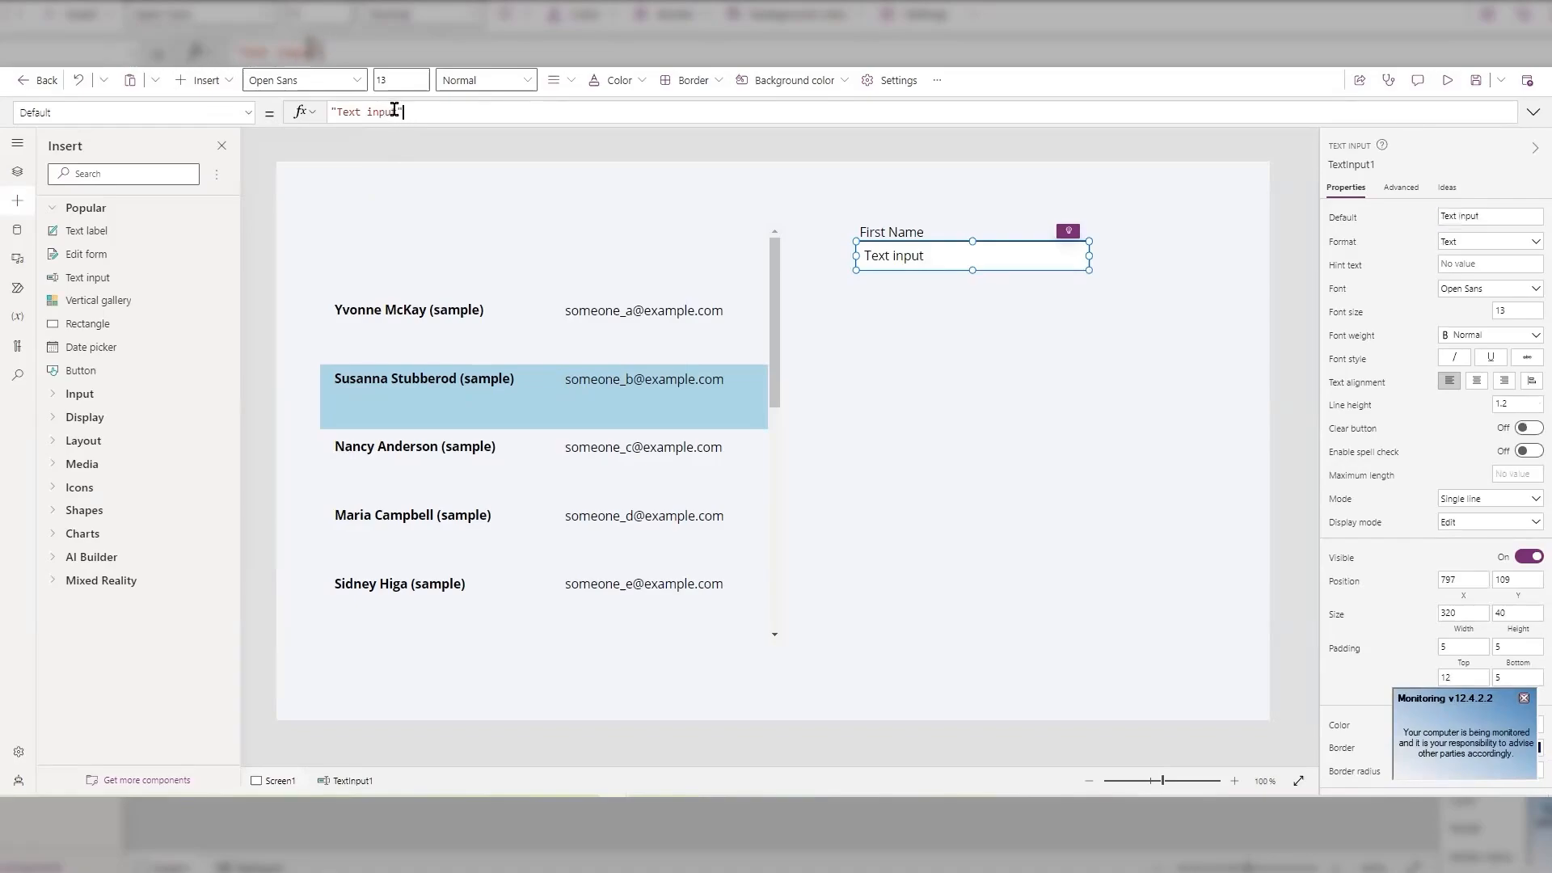
left_click_drag(395, 111, 335, 111)
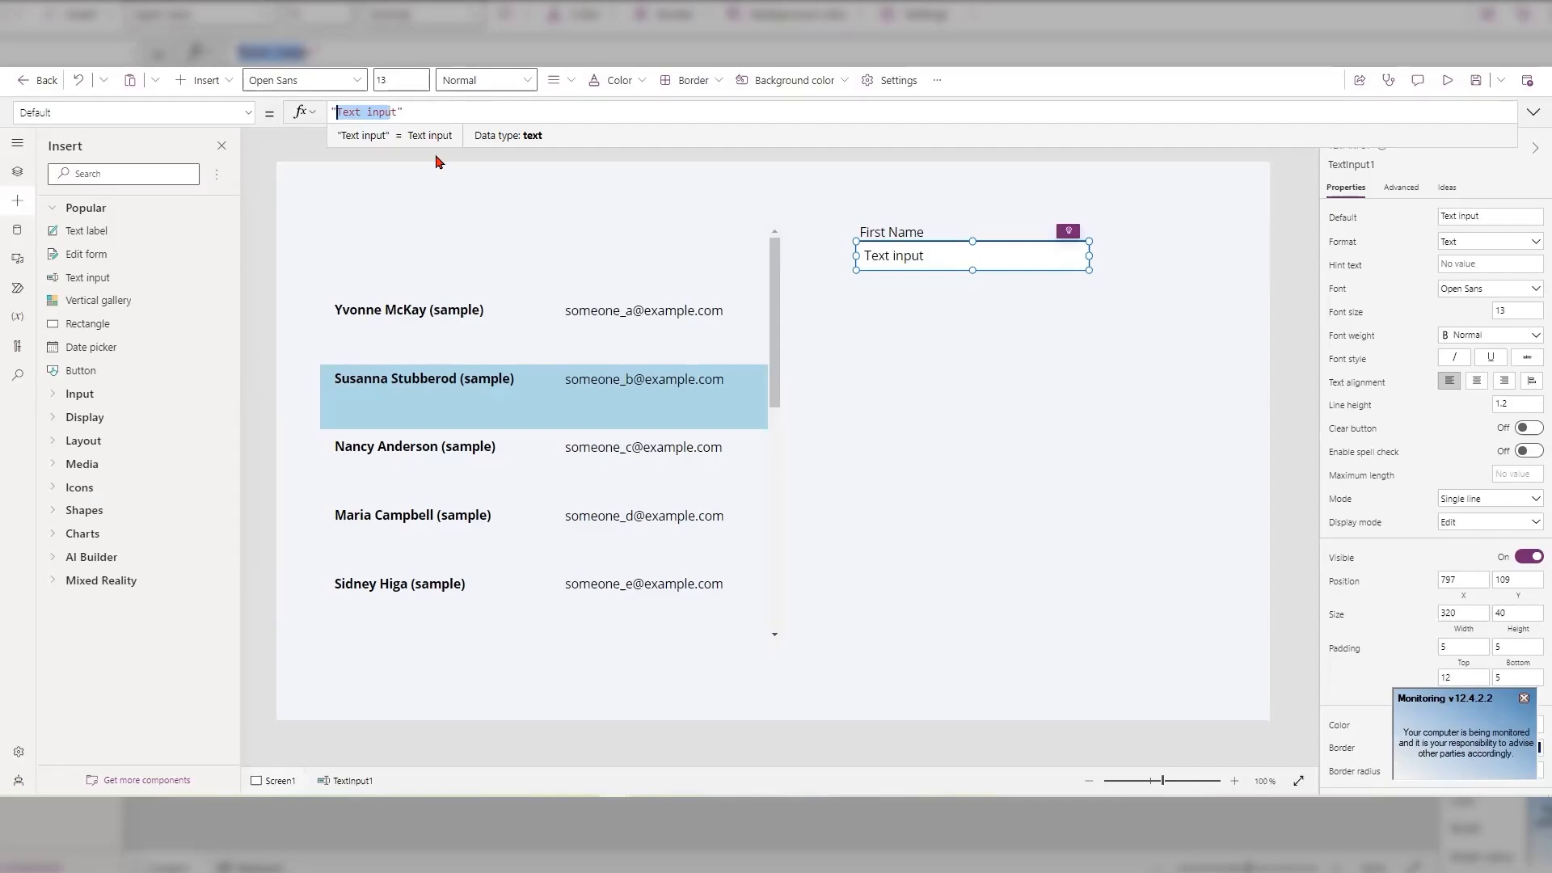
key("Left")
key("BackSpace")
key("Delete")
key("Delete")
key("Delete")
key("Delete")
key("Delete")
key("Delete")
key("Delete")
key("Delete")
key("Delete")
key("Delete")
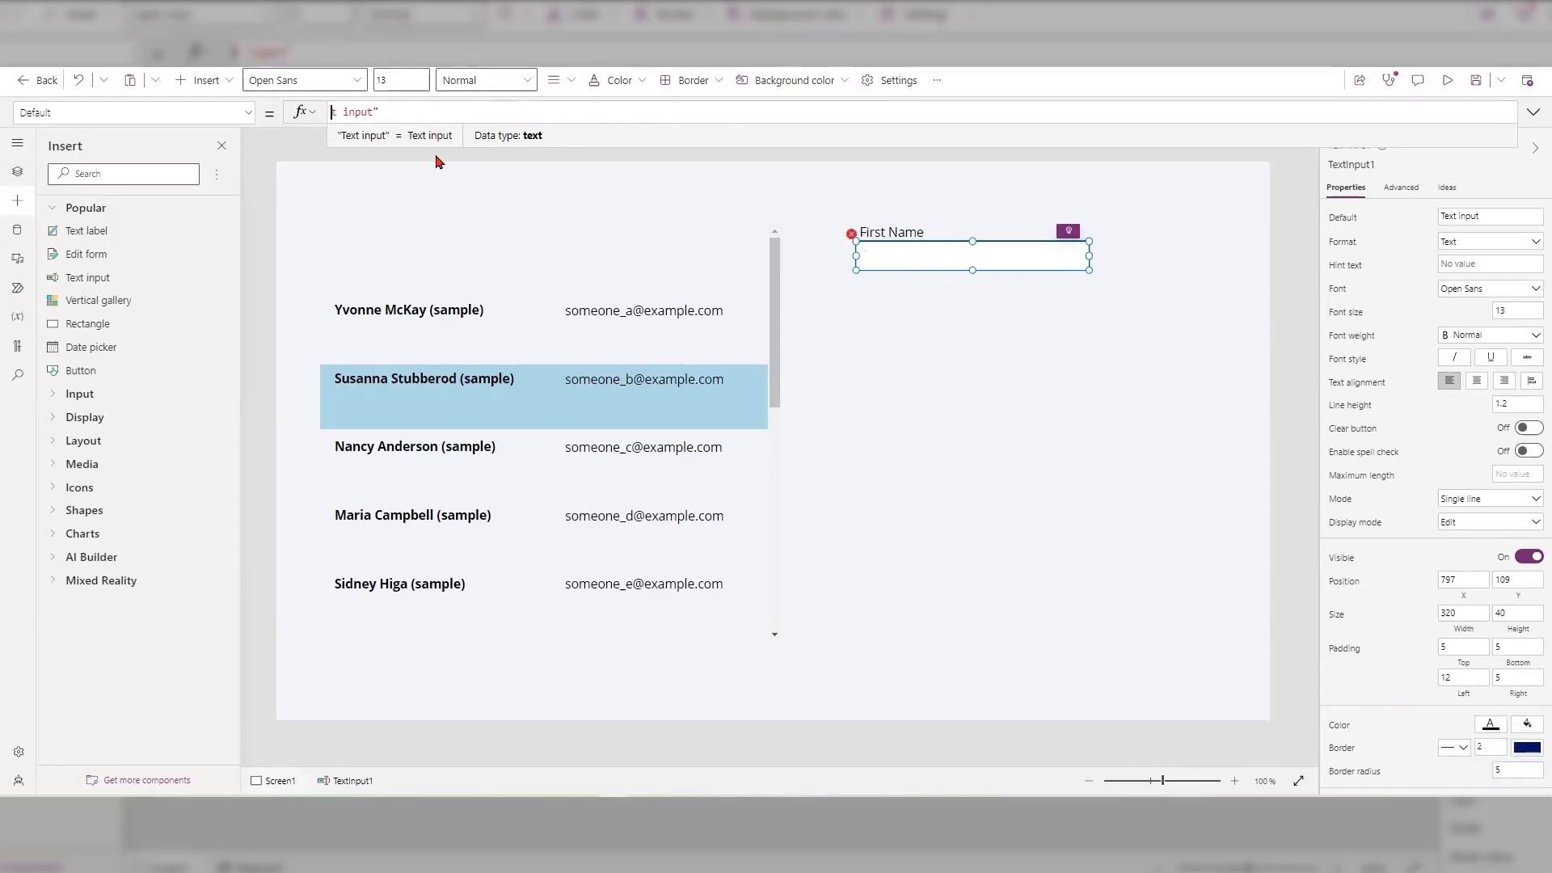
key("Delete")
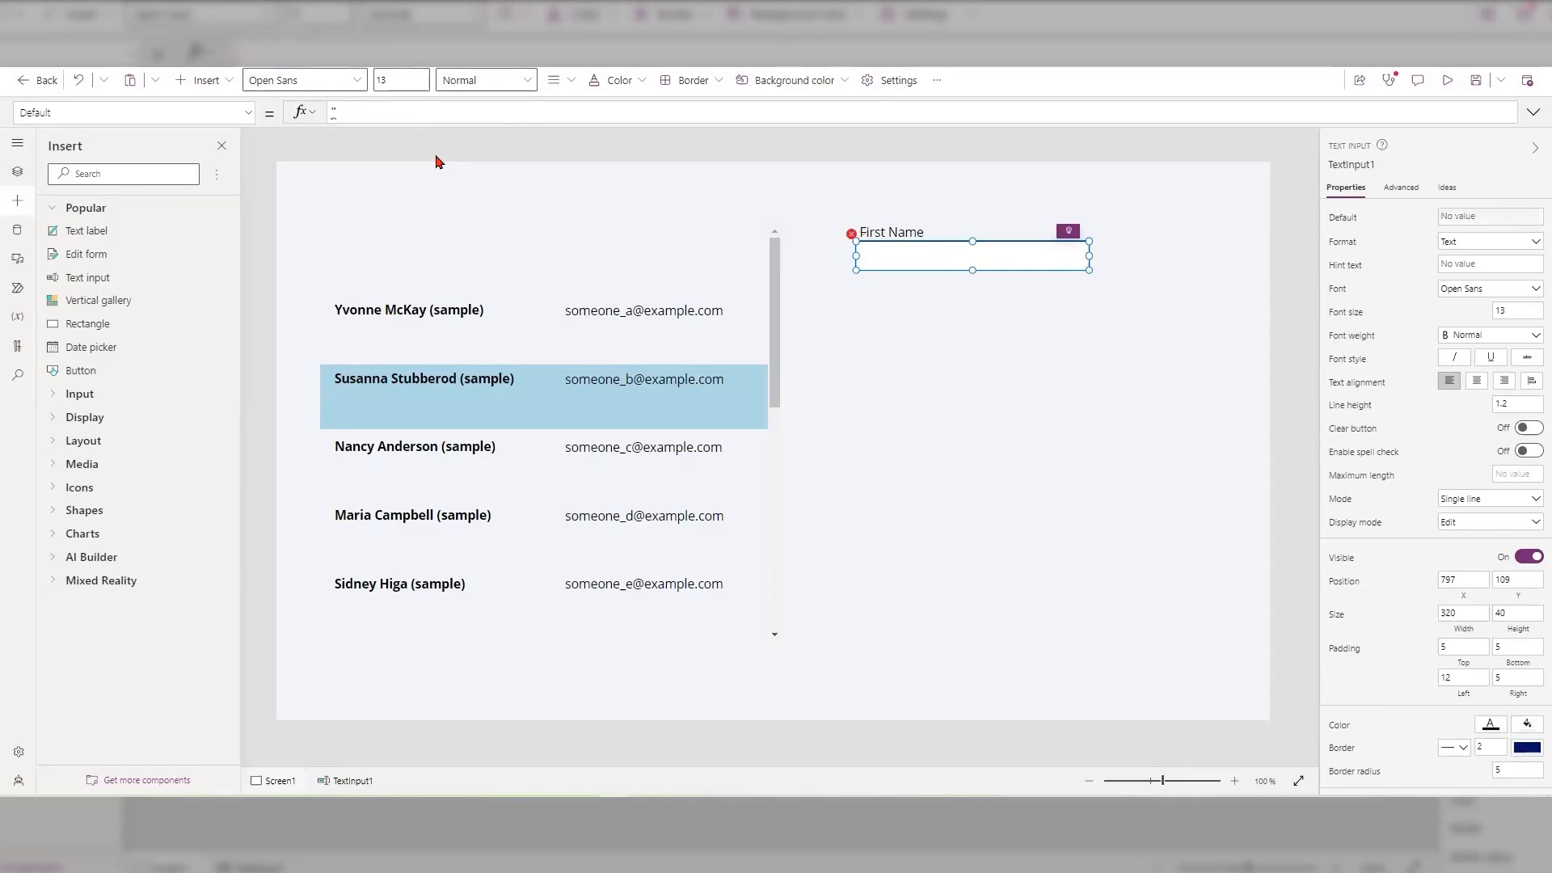
Step: Rename the contacts gallery to galContacts
left_click(476, 389)
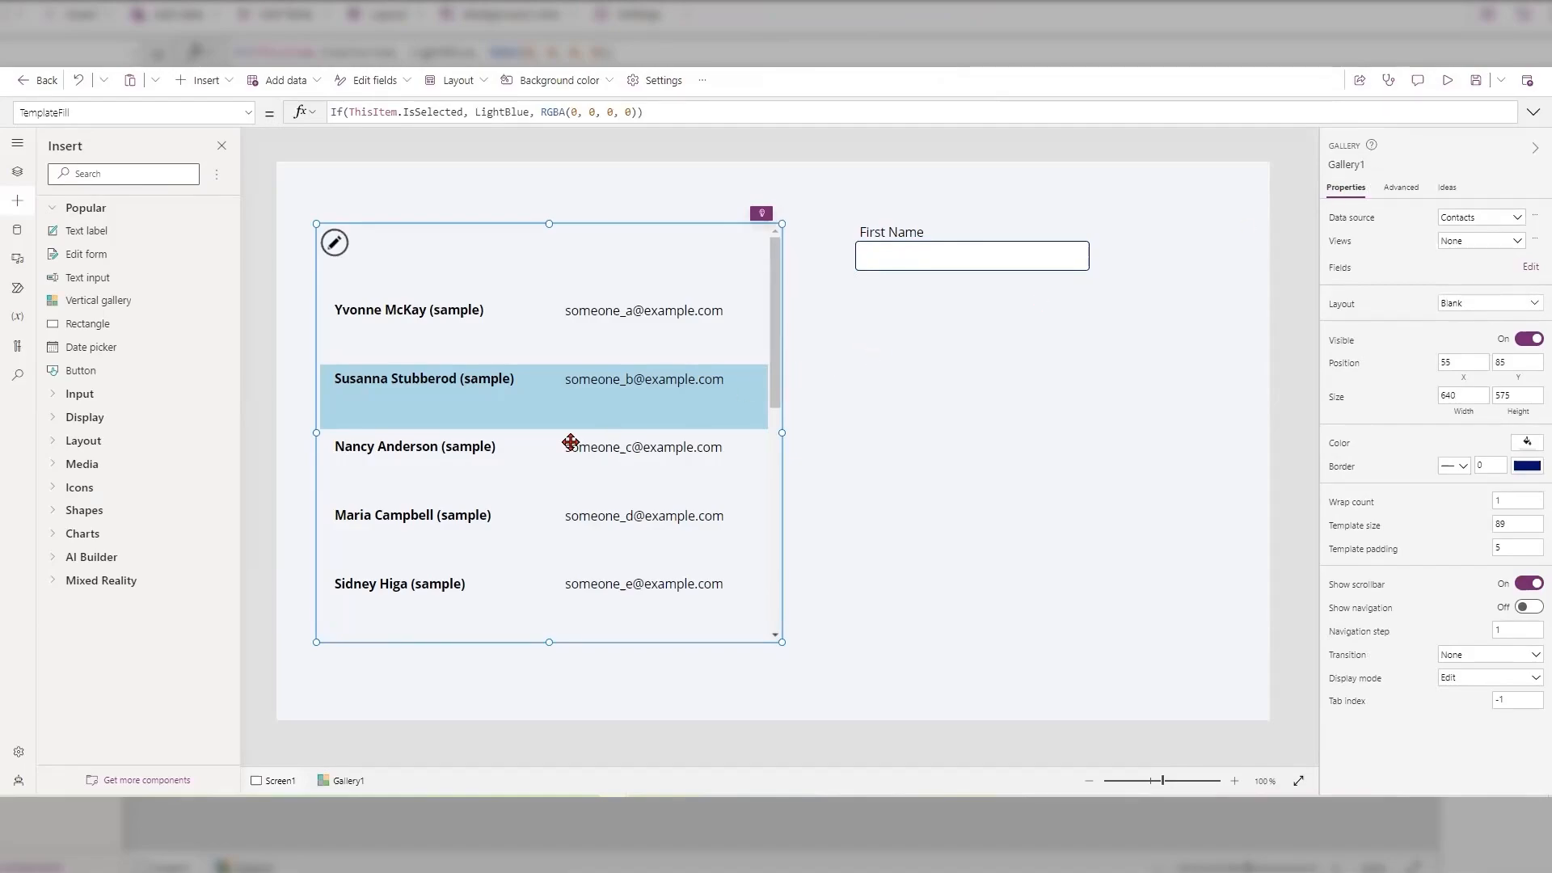
left_click(1347, 166)
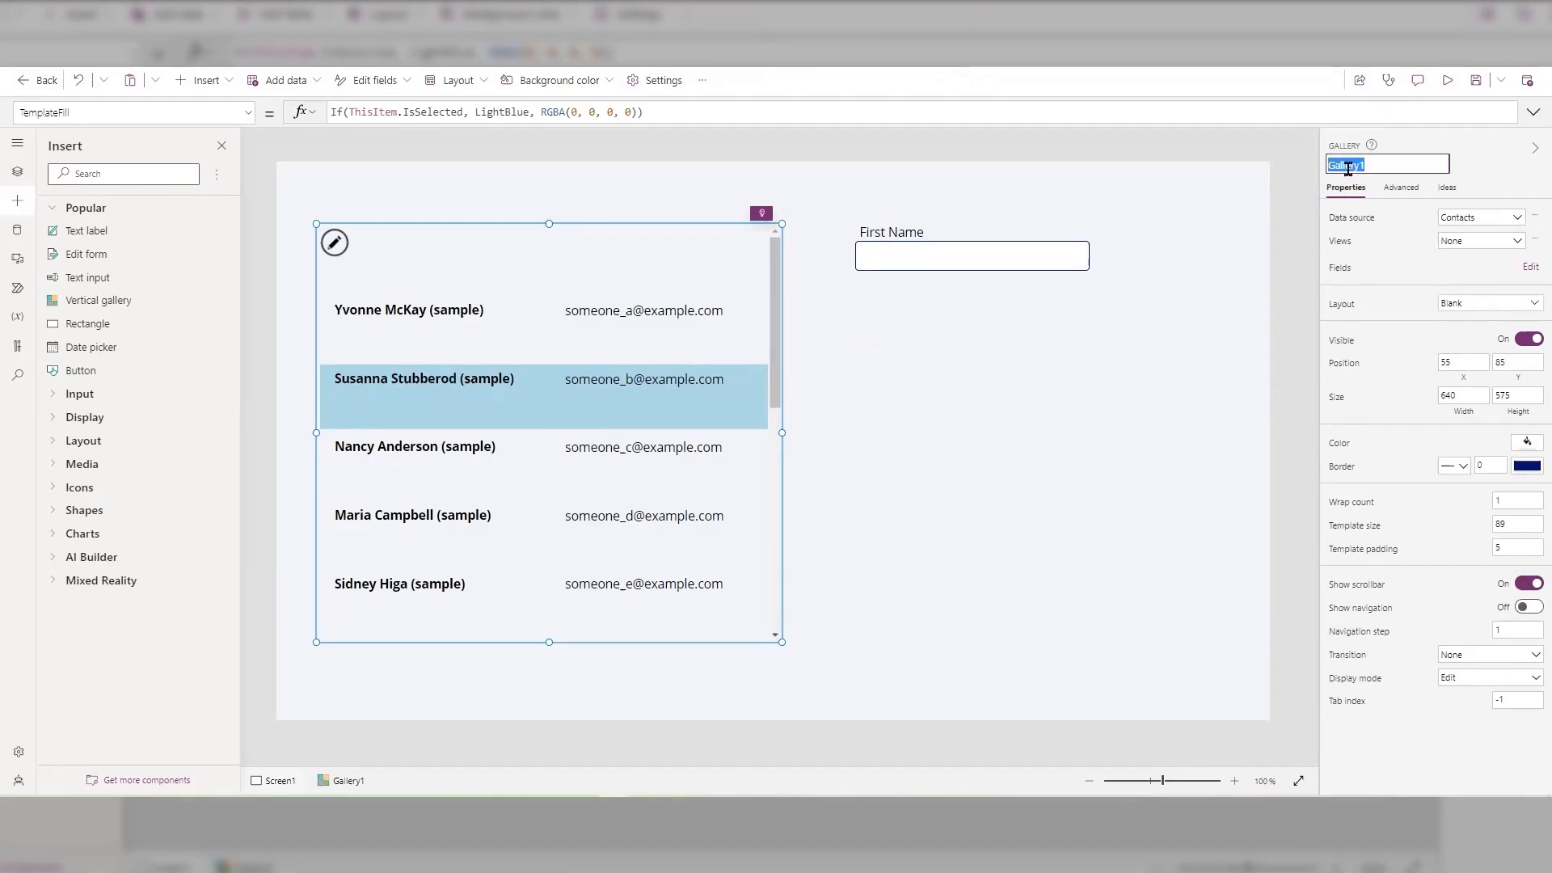
type("galContacts")
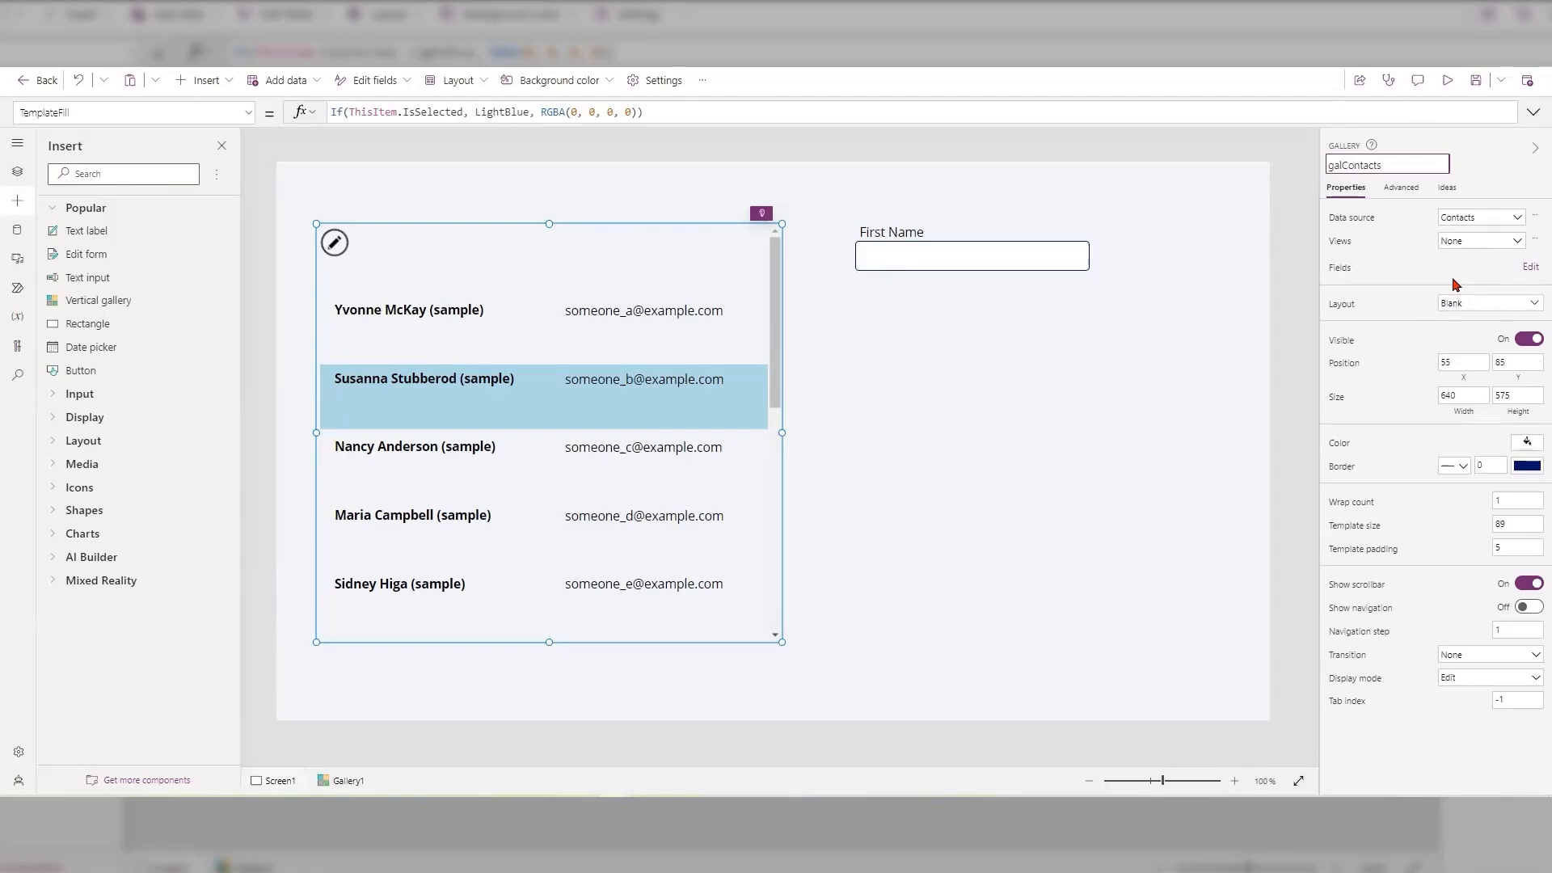
left_click(1455, 284)
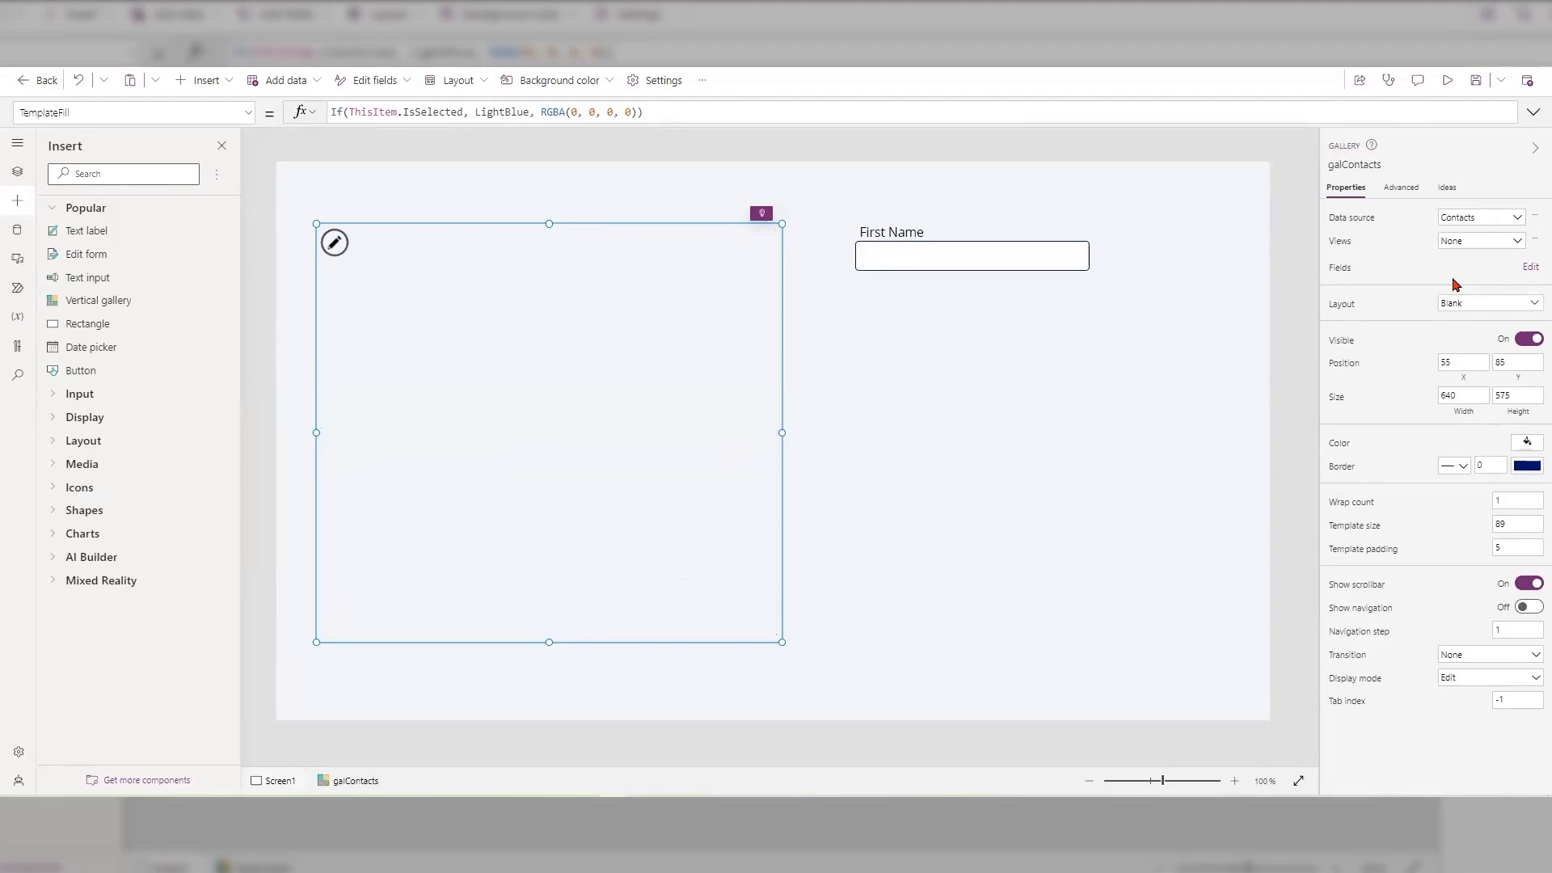
Step: Set the Default property of the text input under the First Name label to galContacts.Selected.'First Name'
left_click(889, 263)
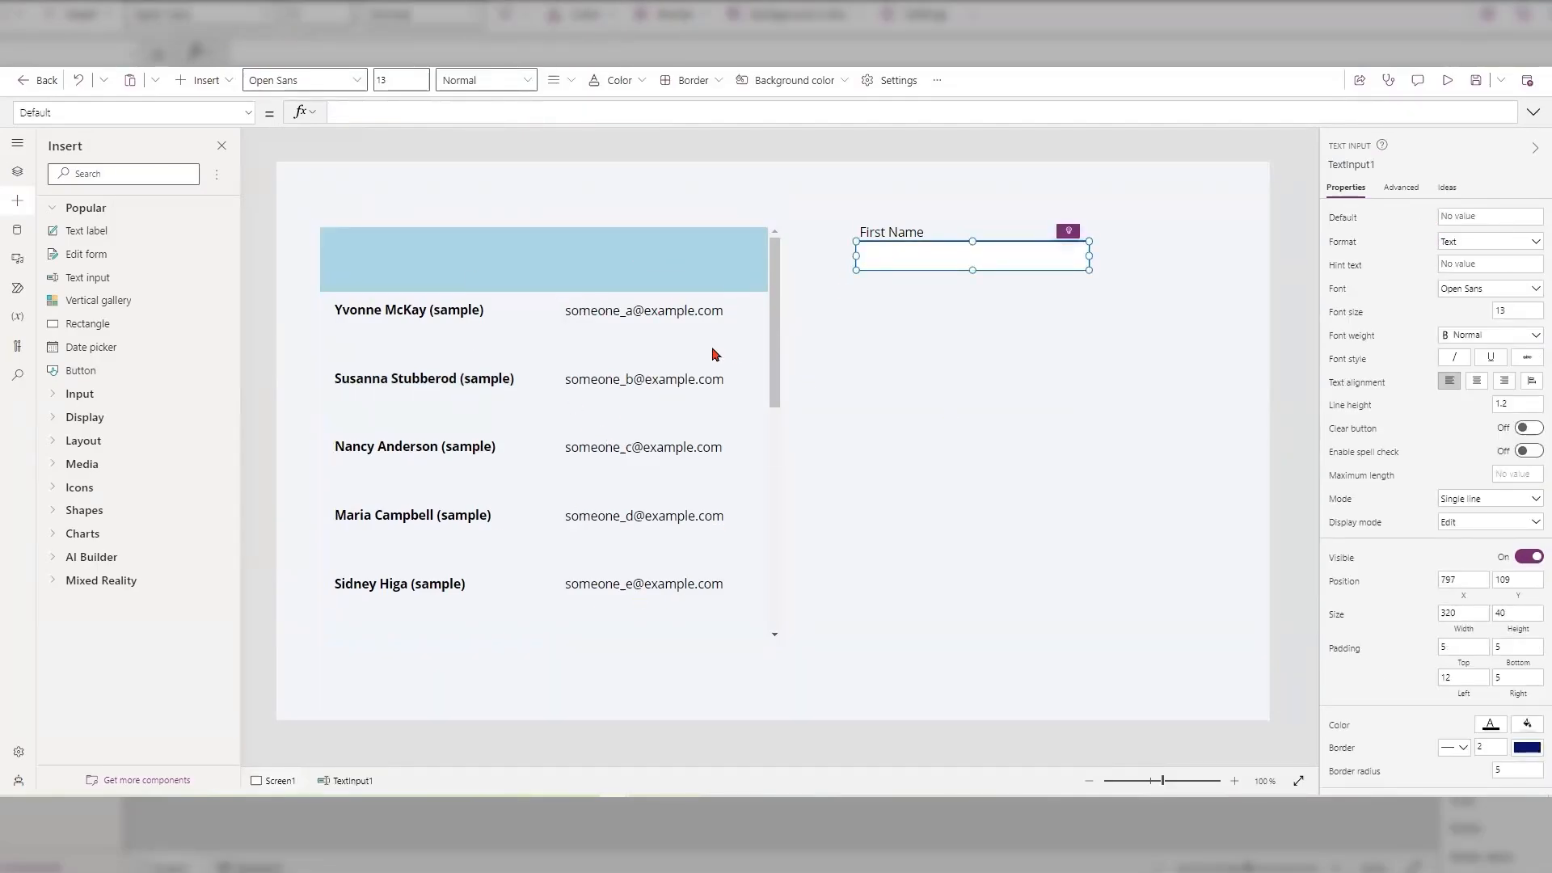
left_click(747, 488)
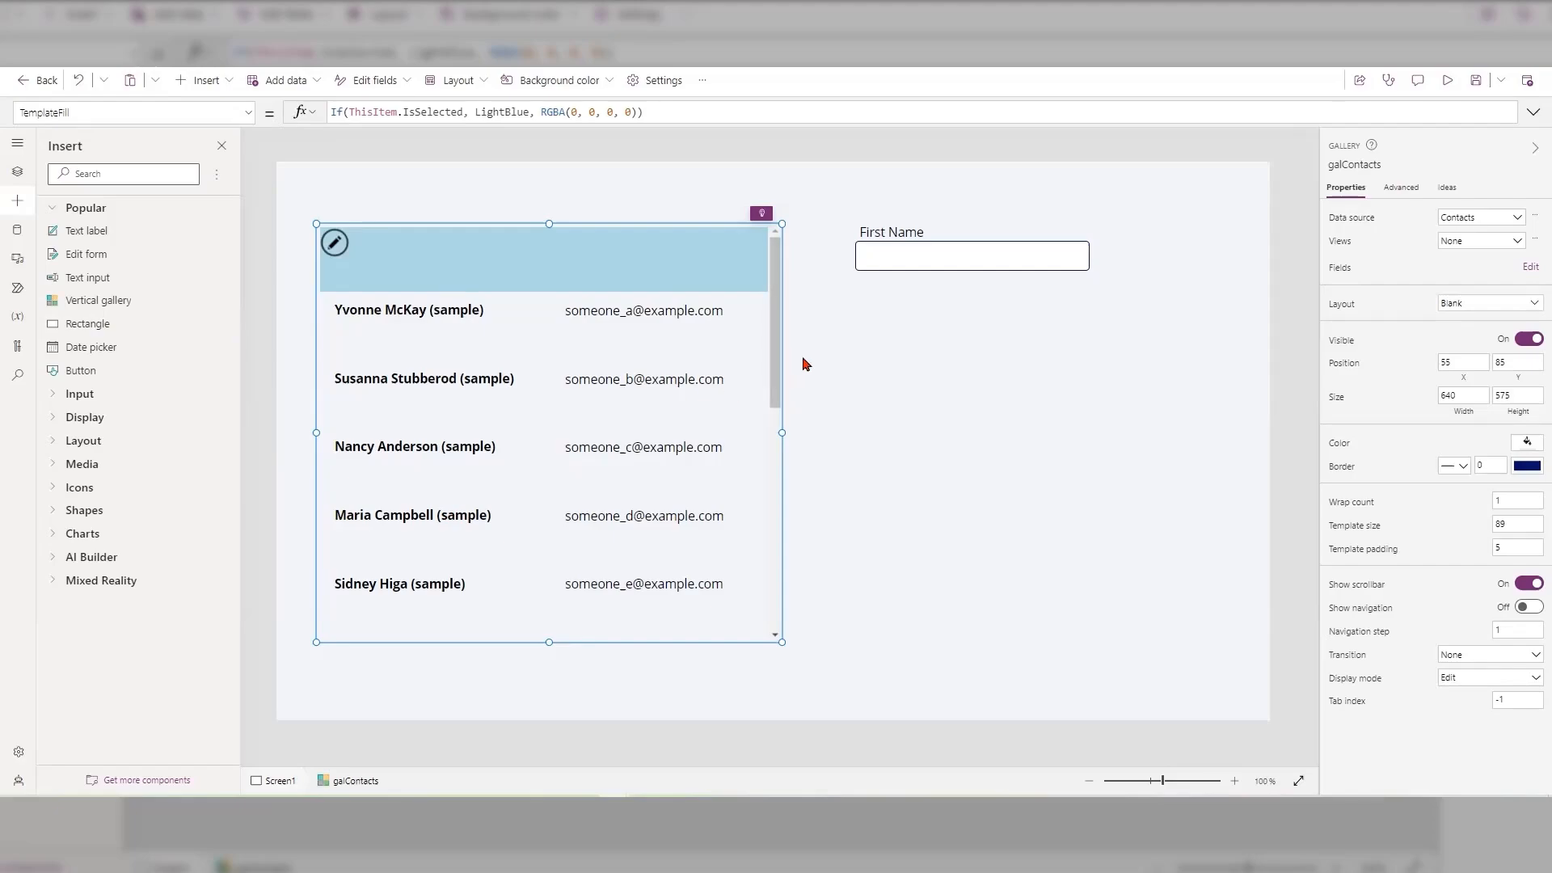
left_click(1369, 163)
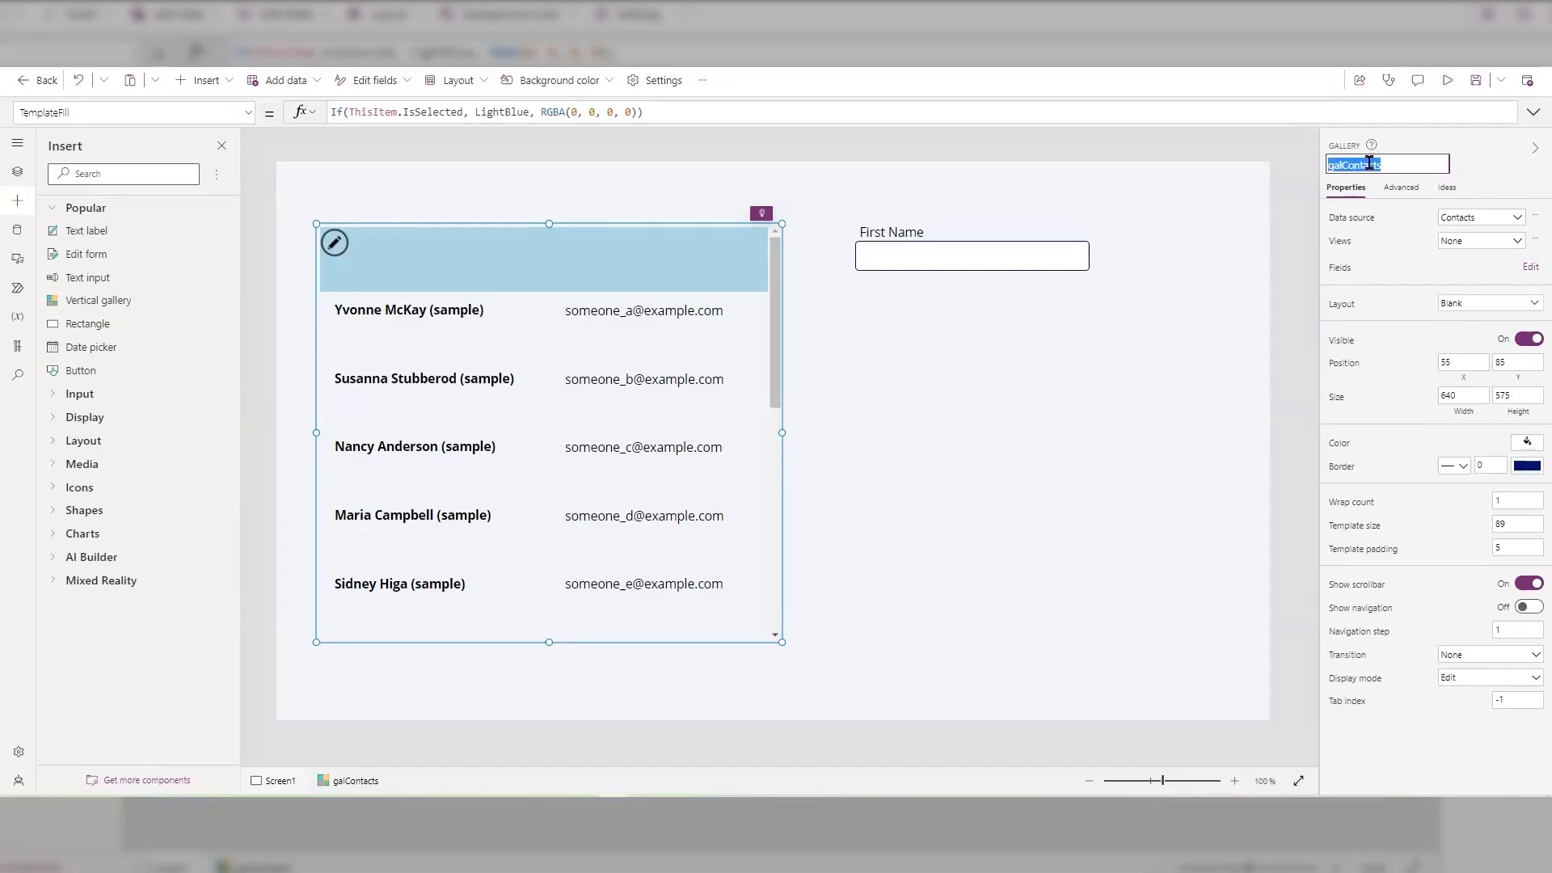
left_click(873, 257)
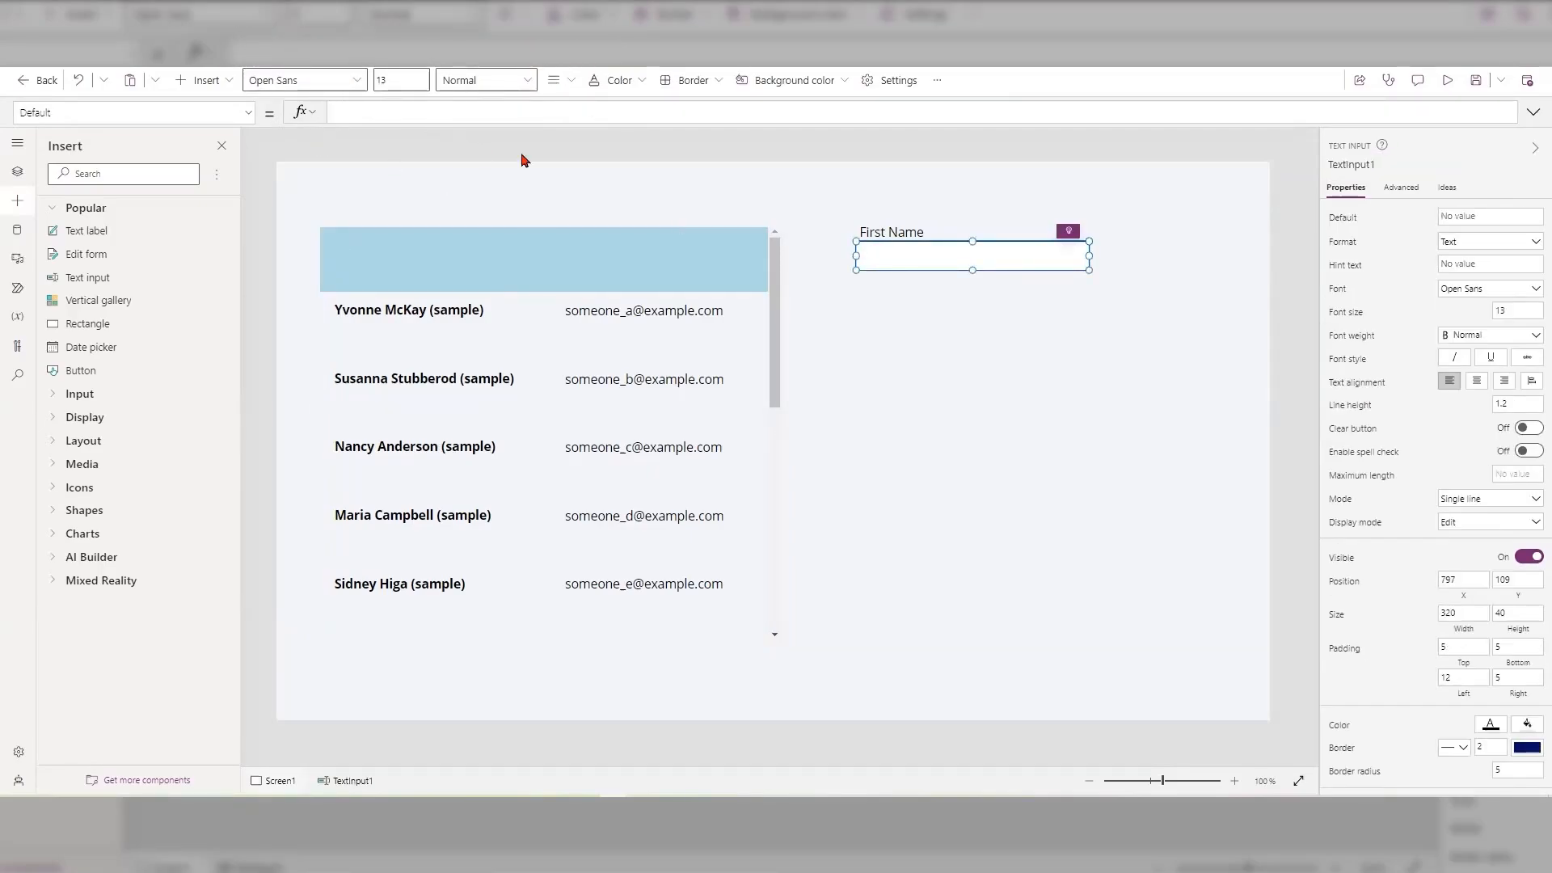
type("gal")
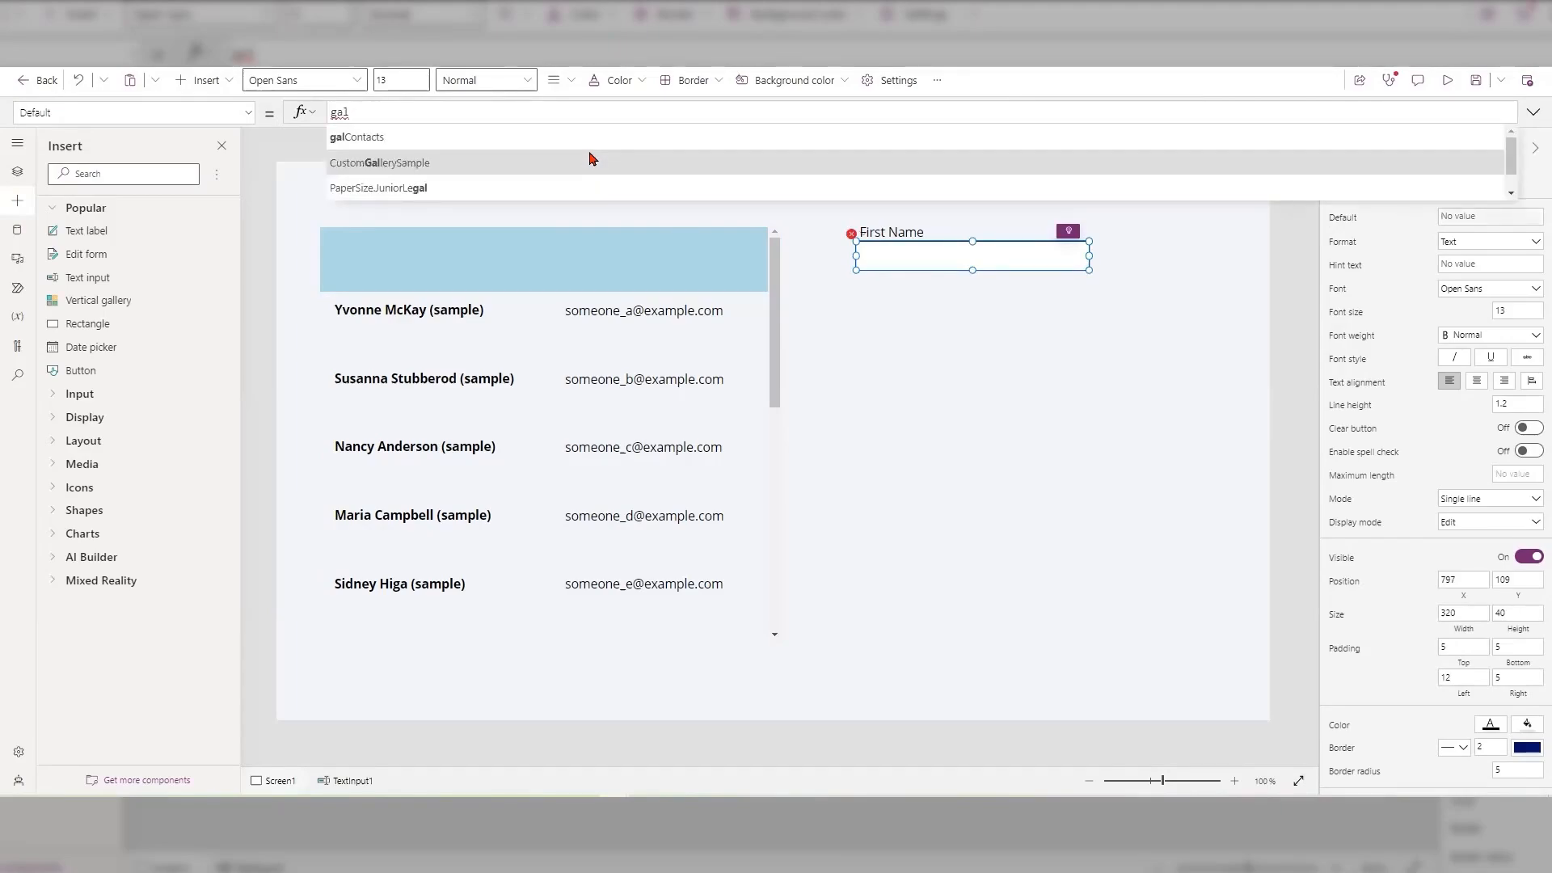
key("Tab")
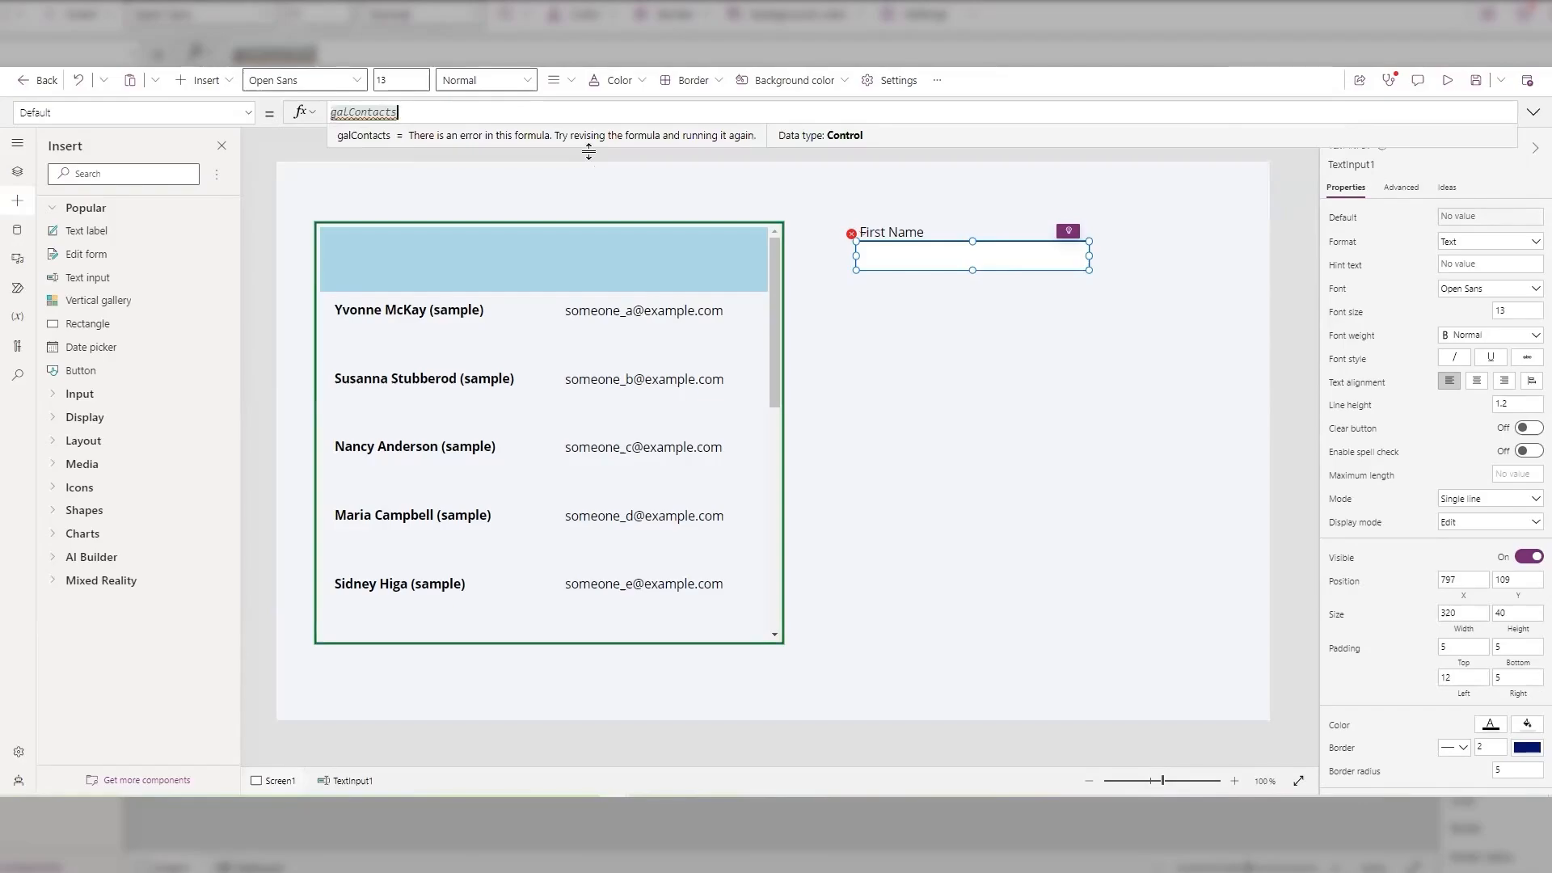
type(".")
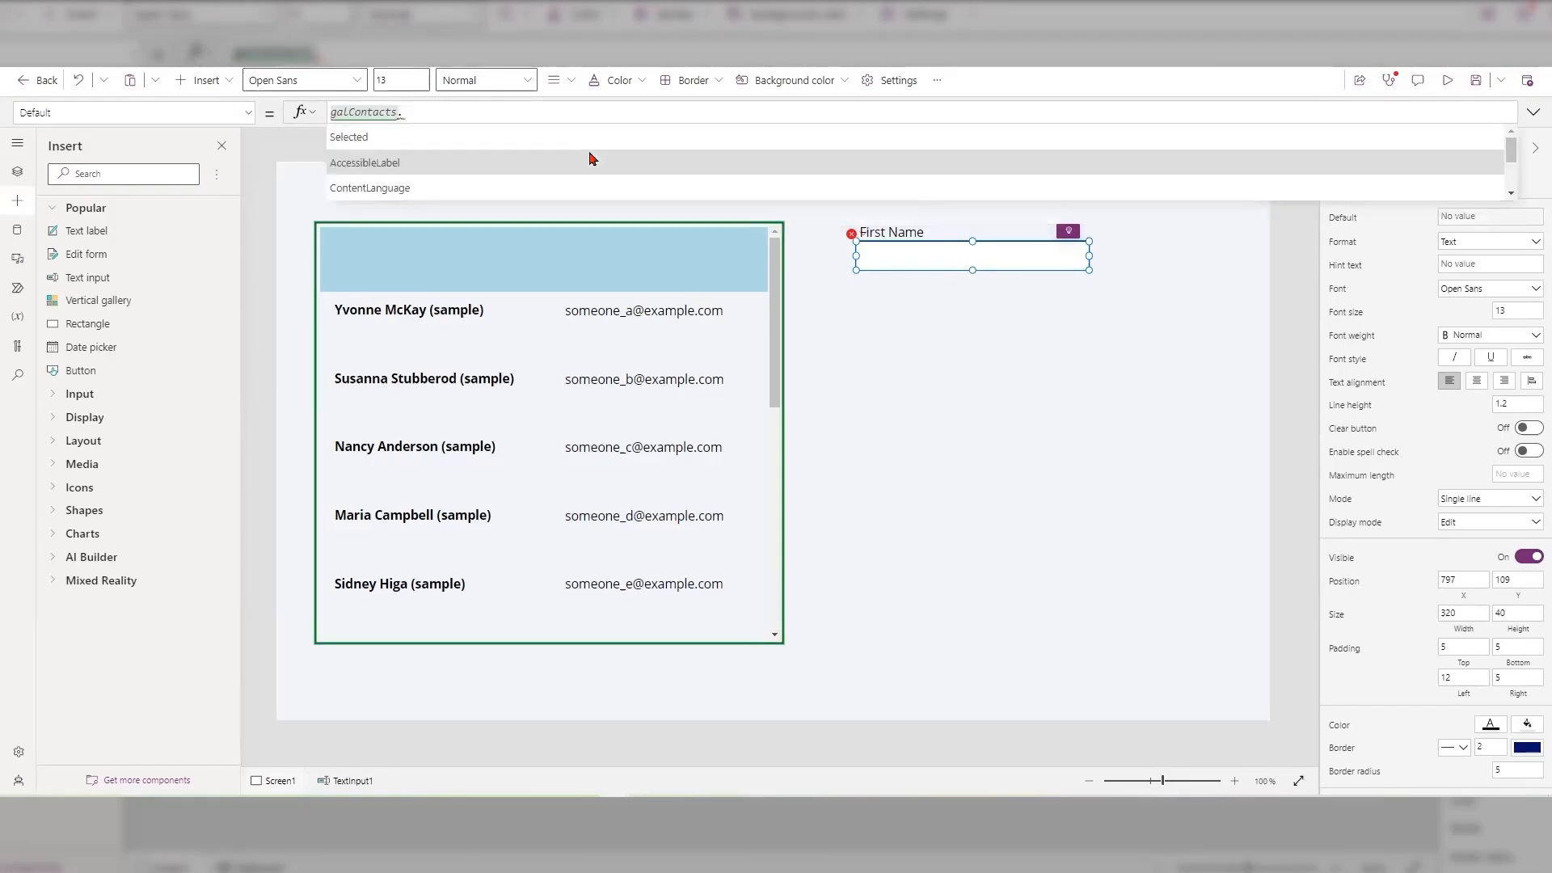
key("Tab")
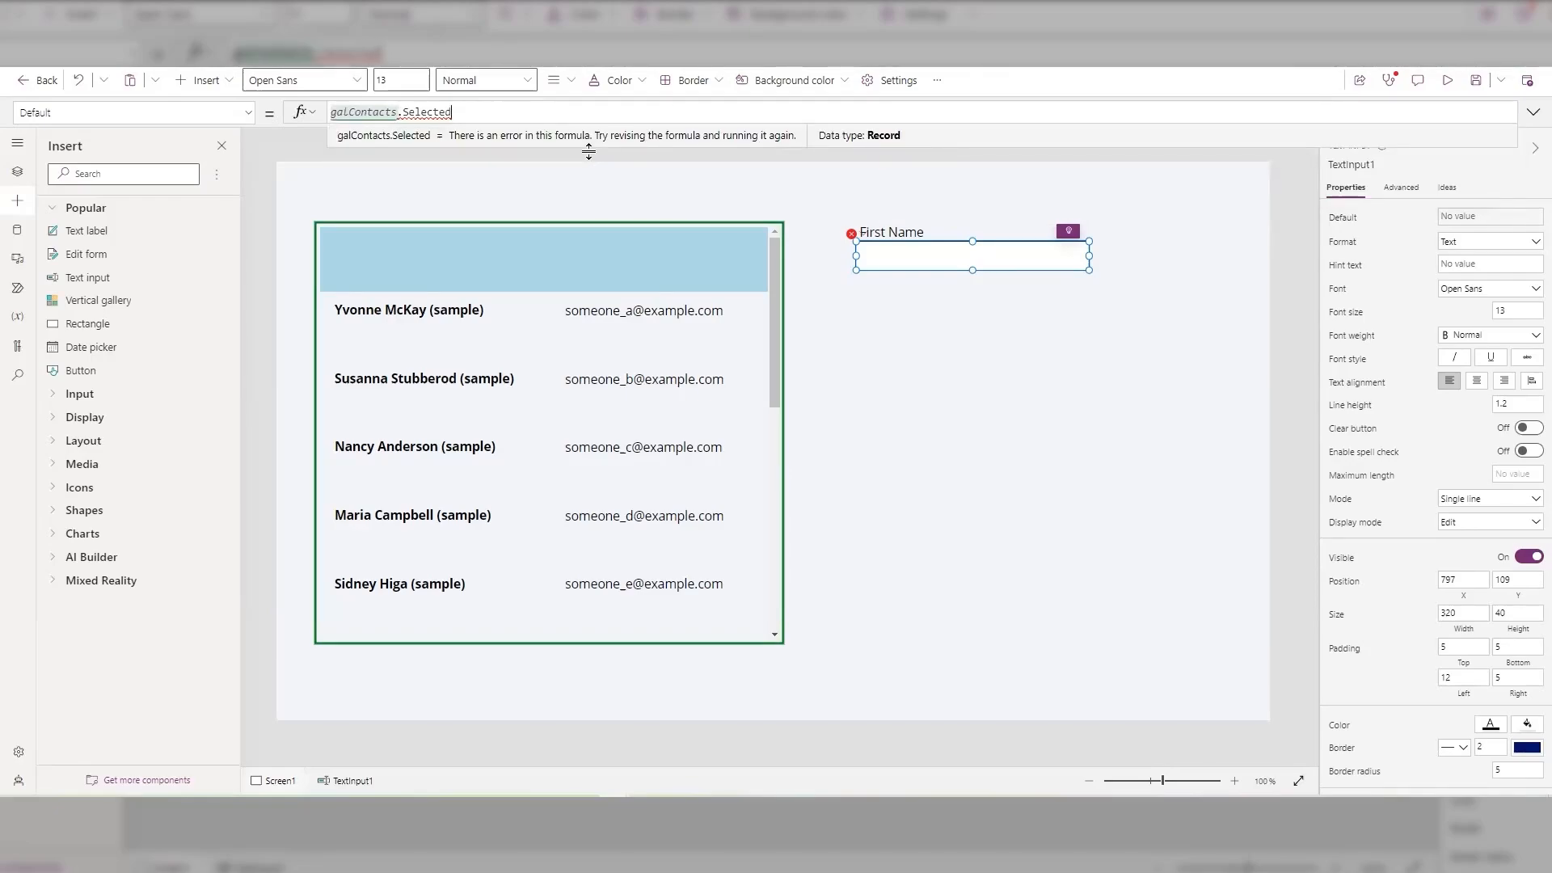
type(".")
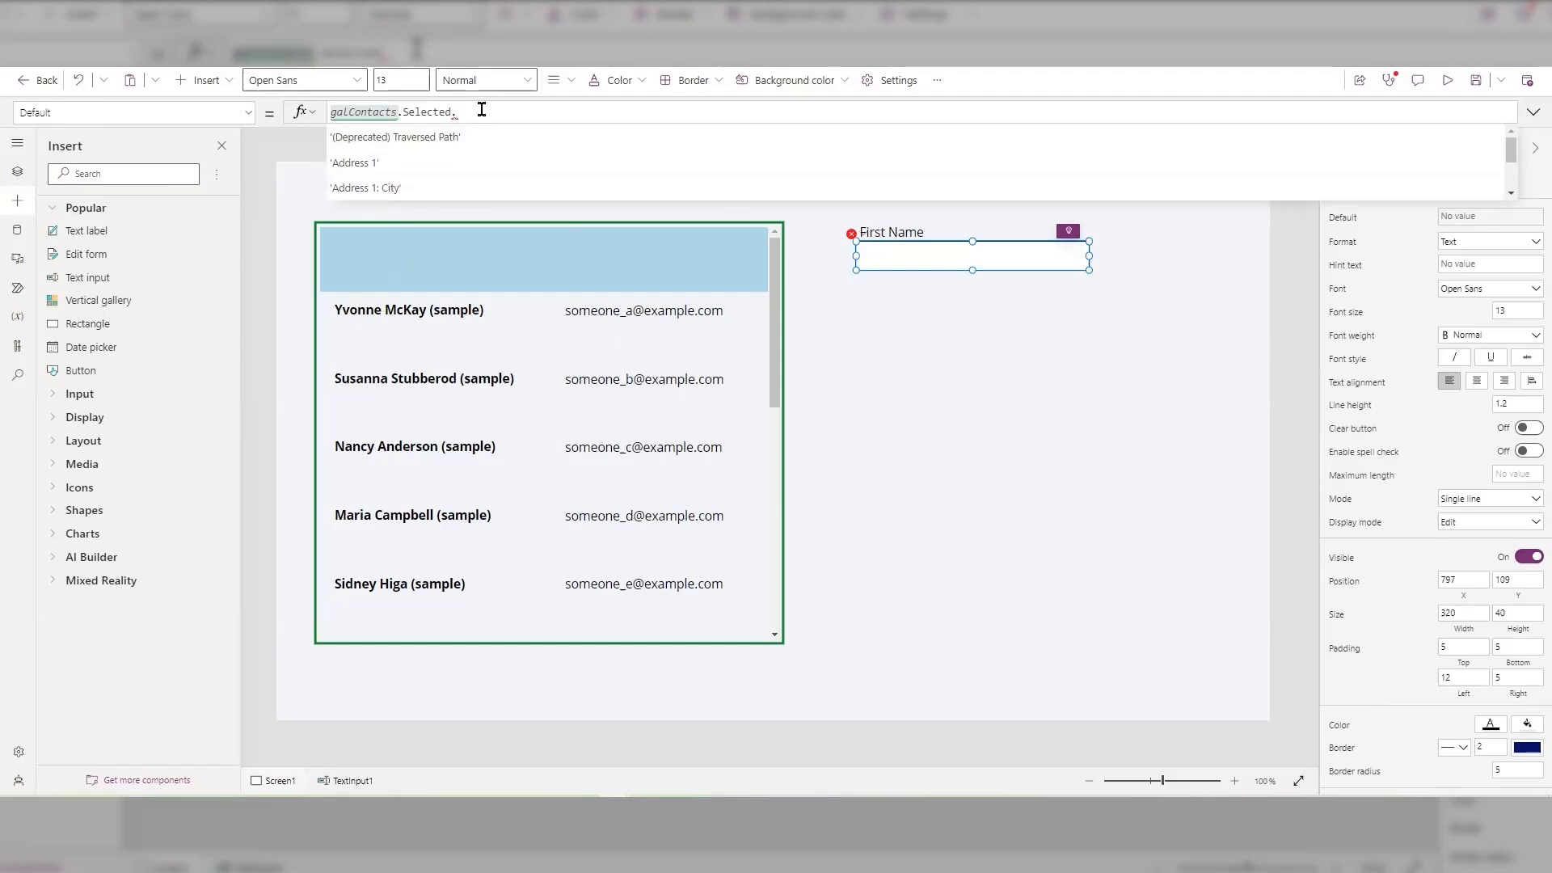
type("fir")
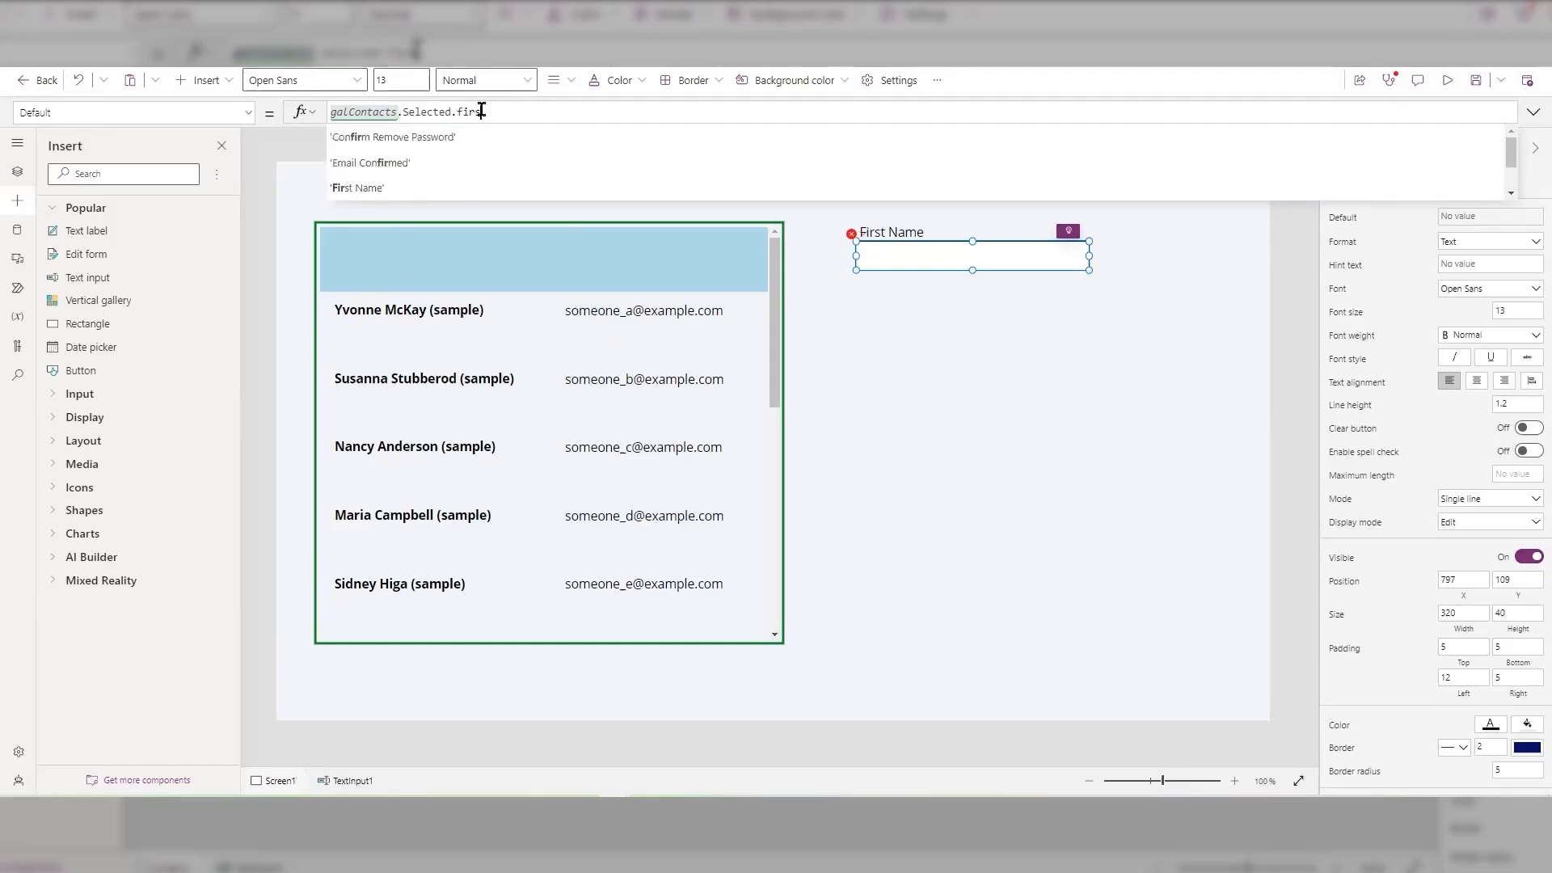
type("s")
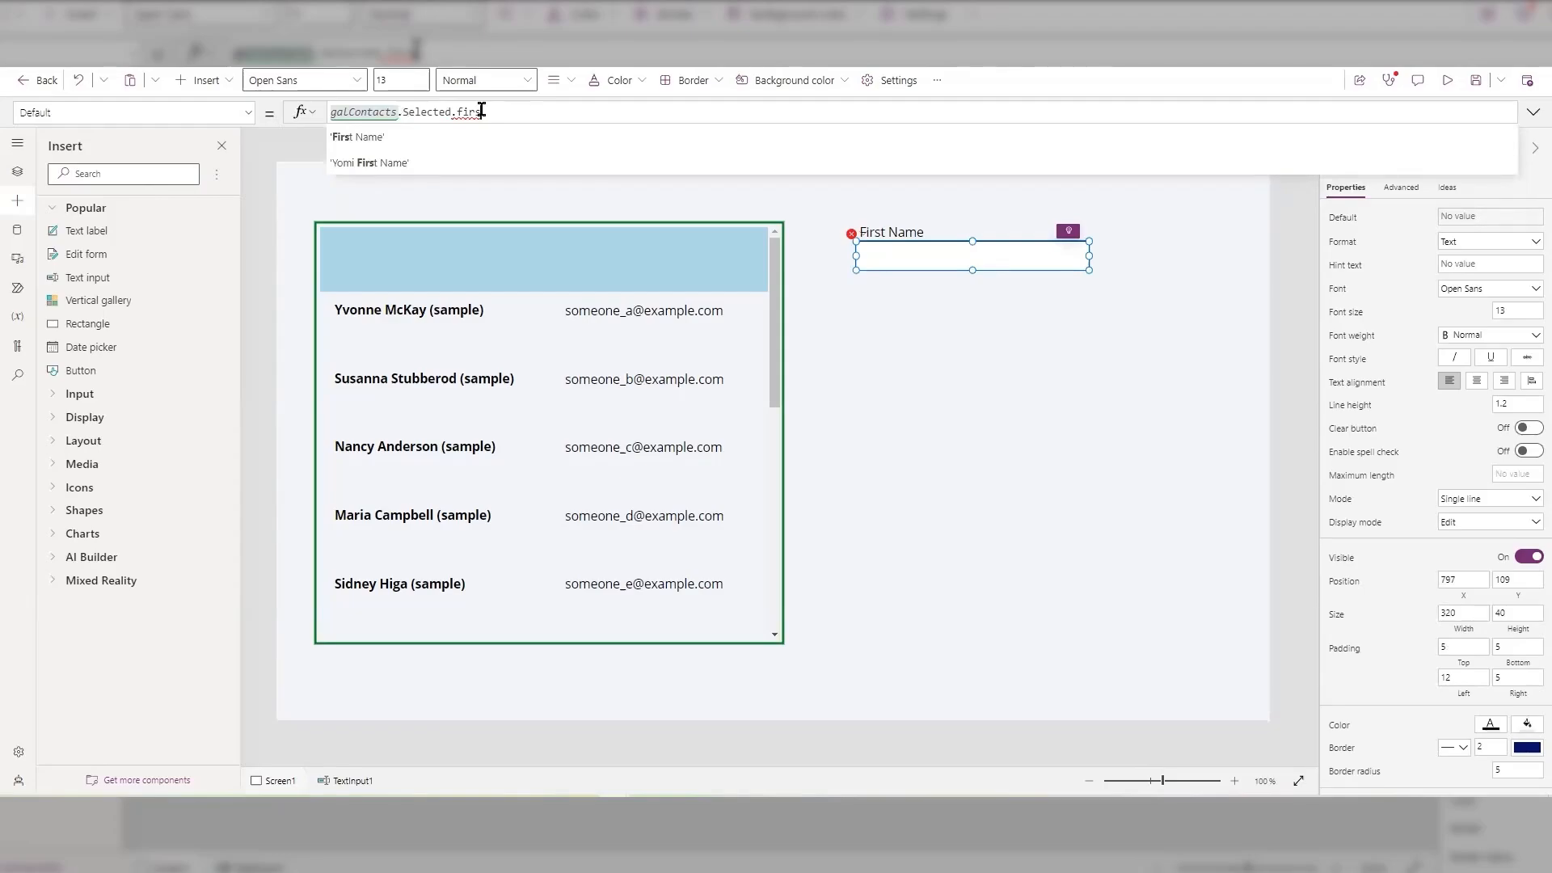
left_click(402, 143)
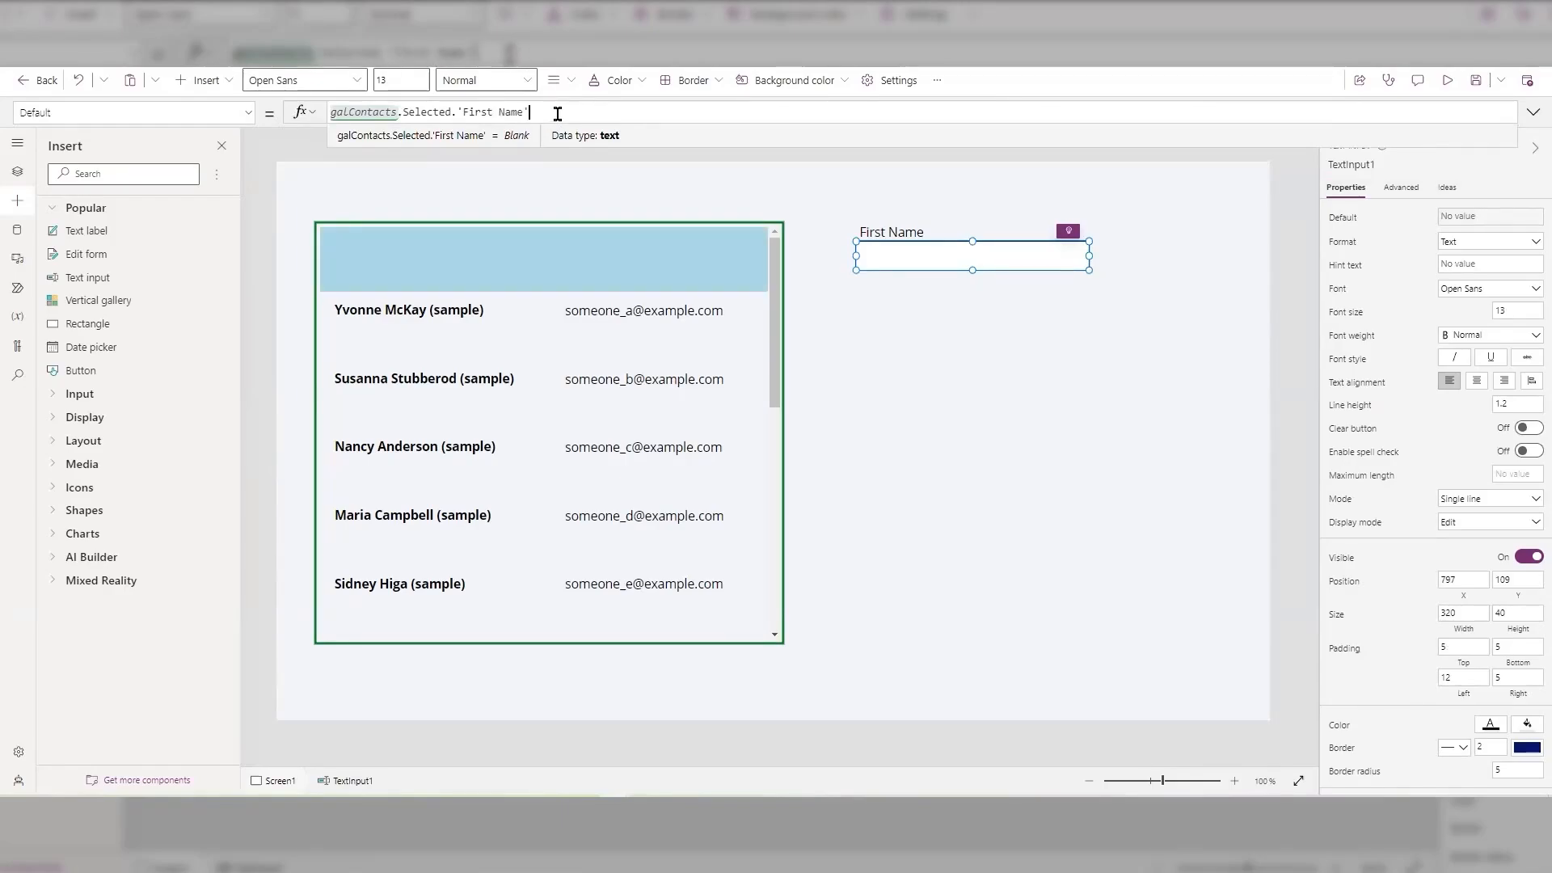
Step: Preview the app and select several contact rows to check that the First Name input follows the selection, then close the preview
left_click(1447, 82)
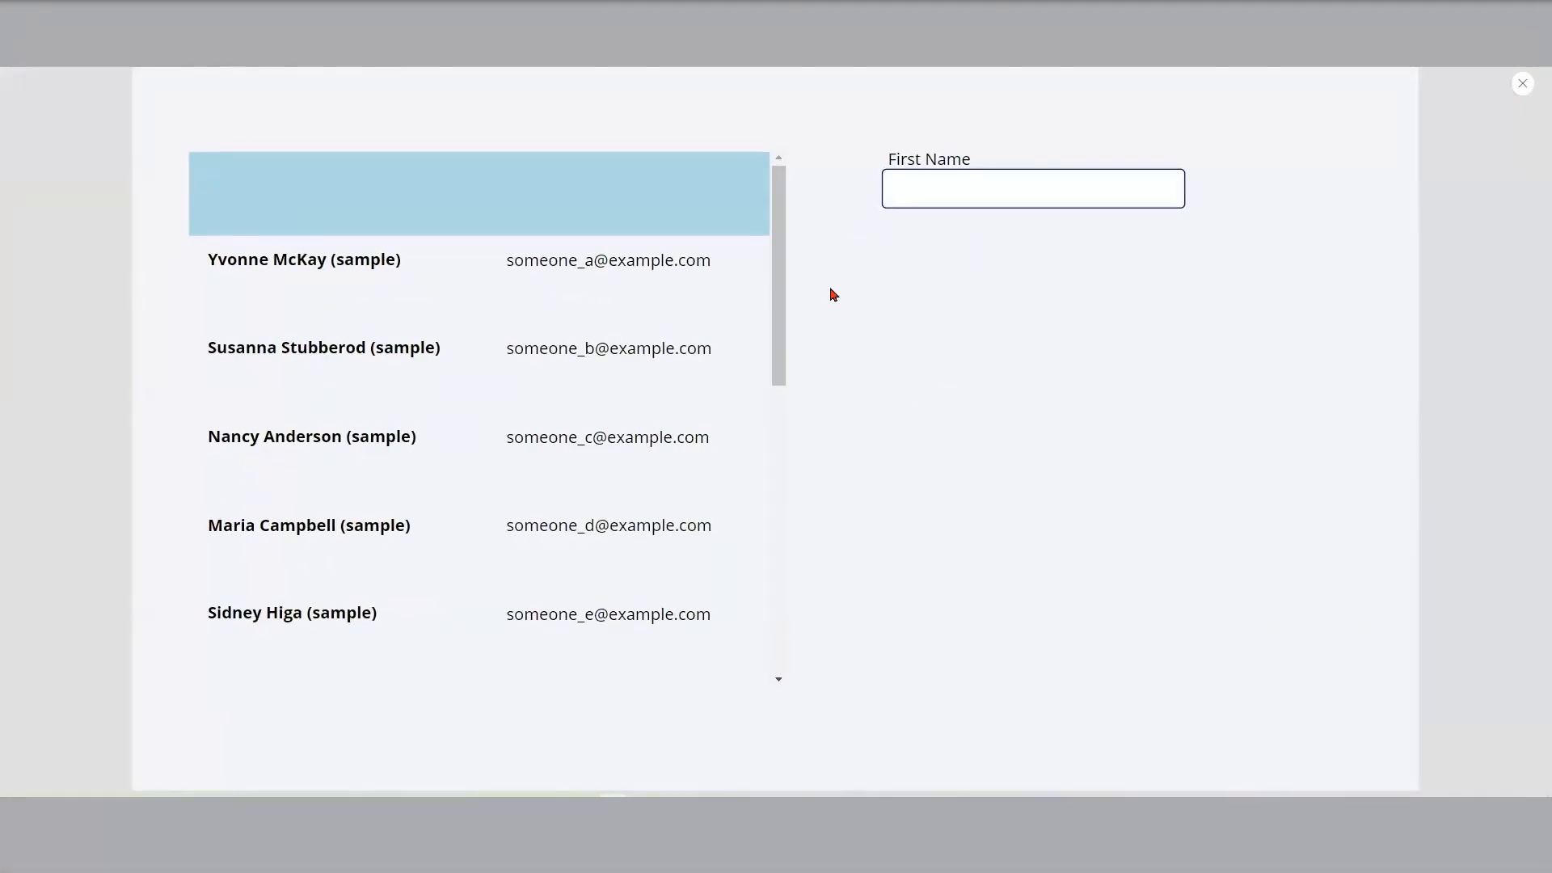
left_click(300, 260)
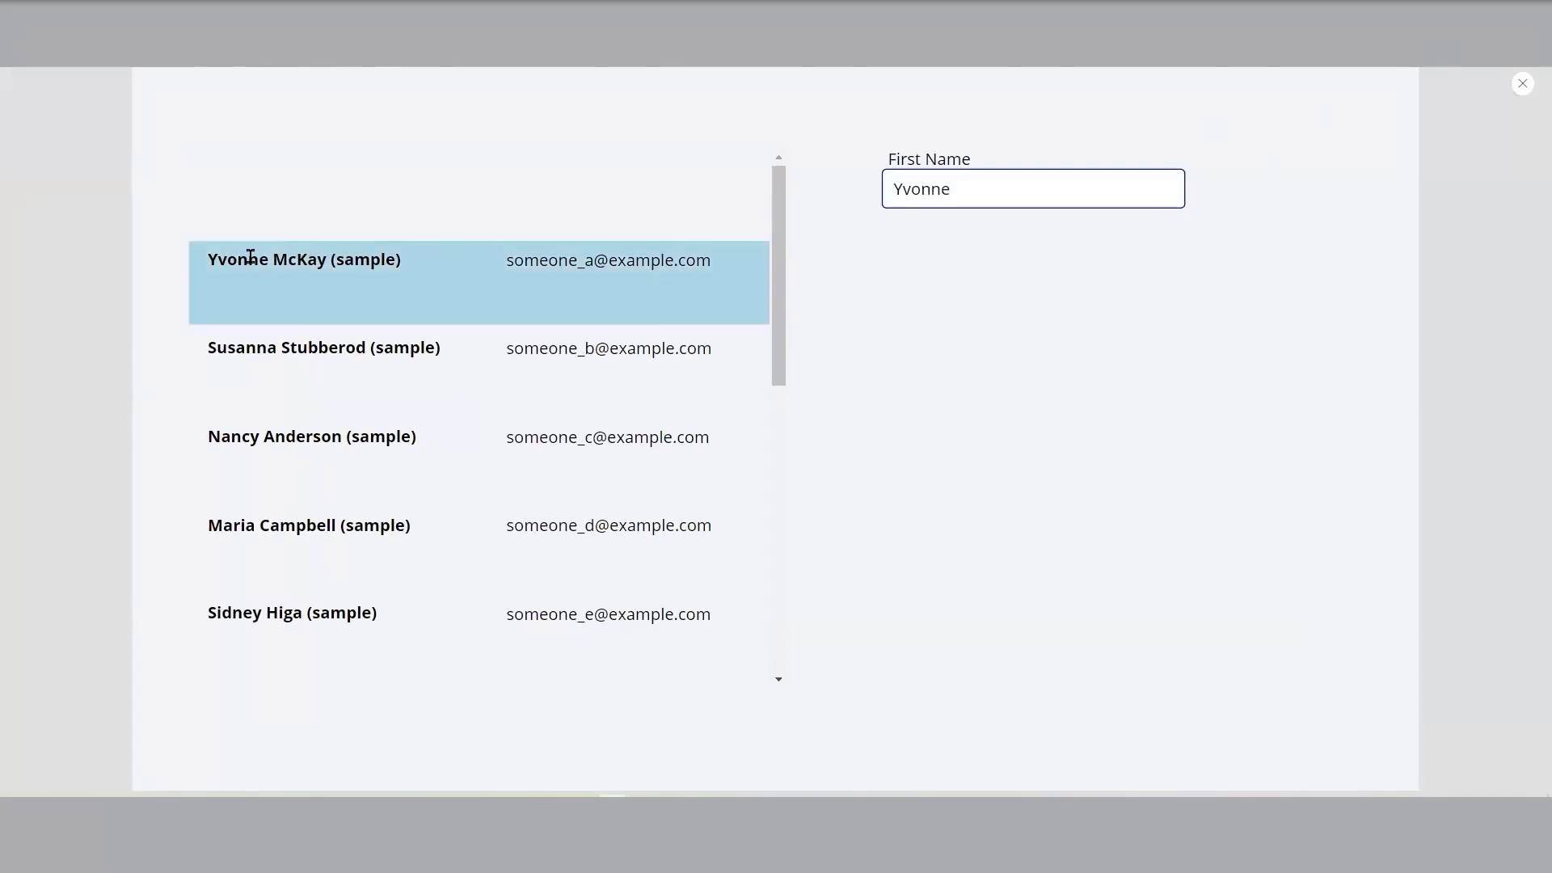
left_click(383, 357)
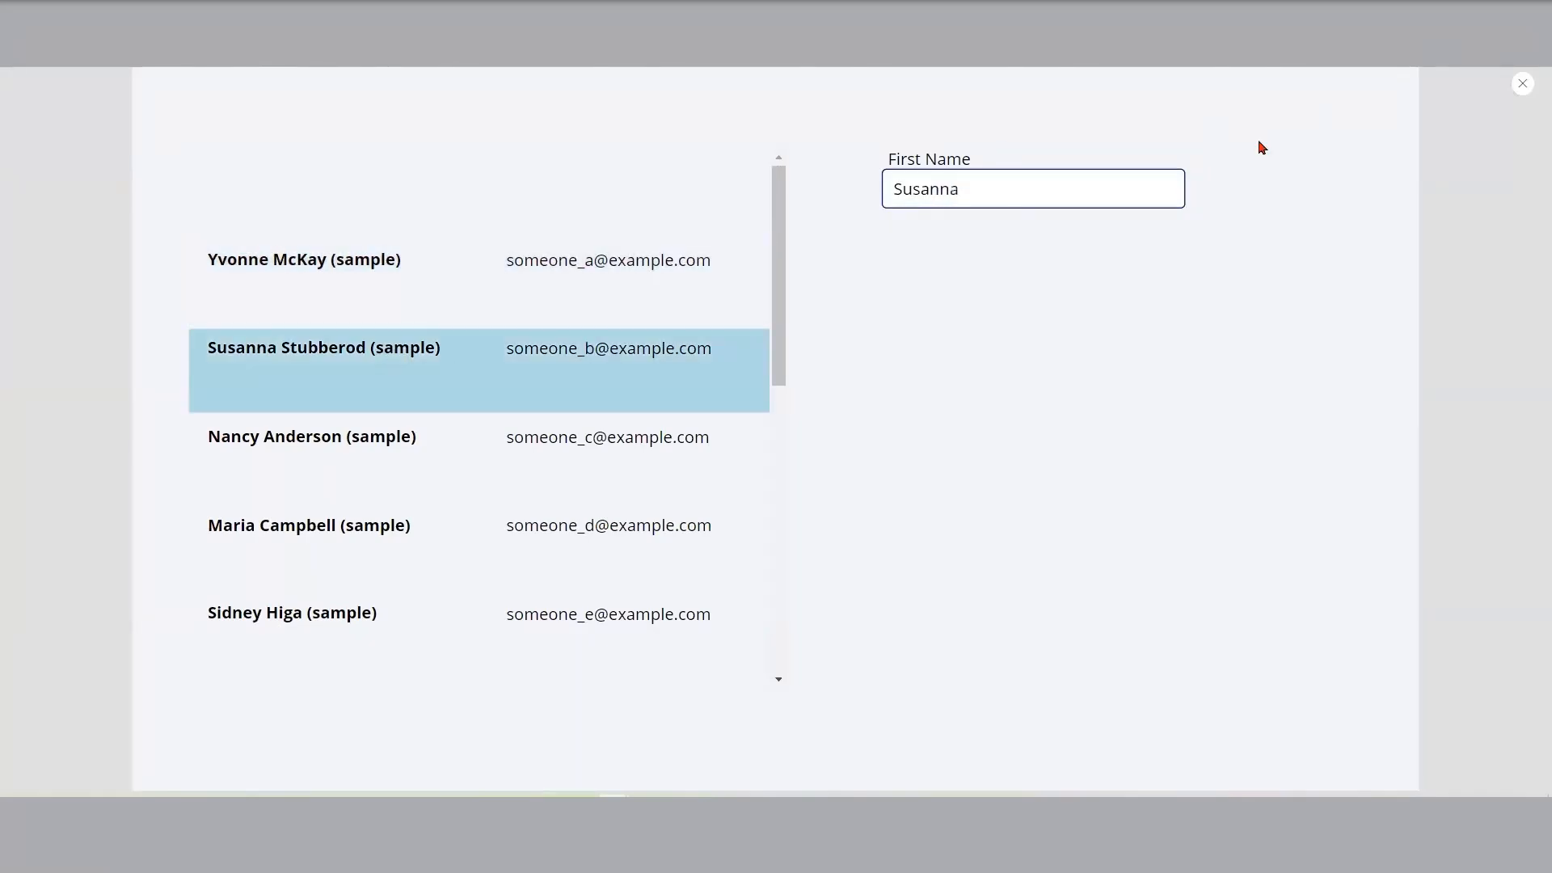
left_click(301, 463)
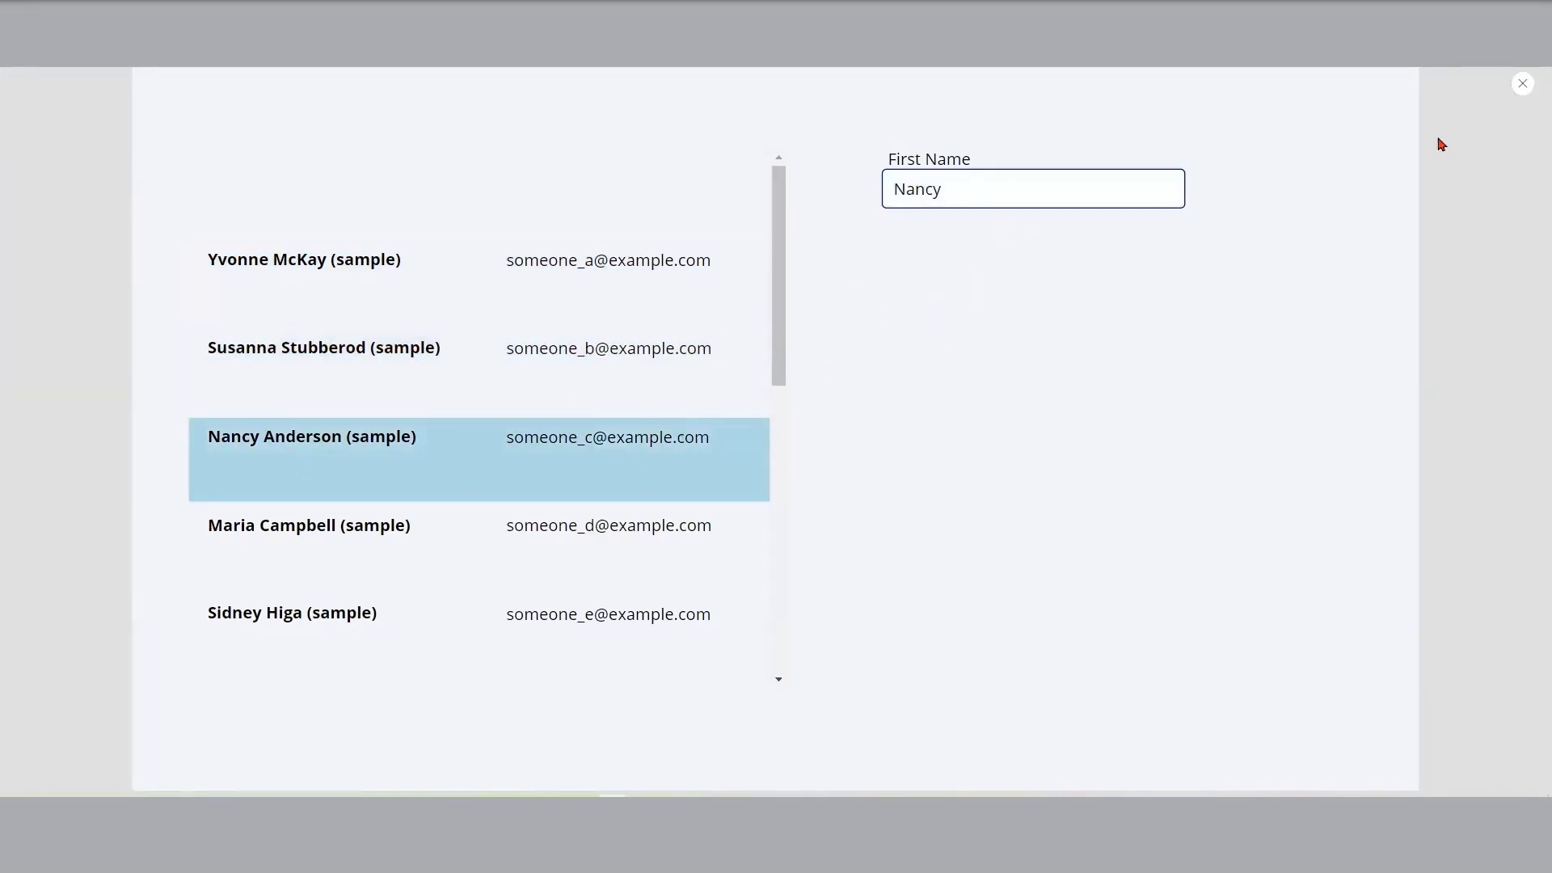
left_click(1524, 91)
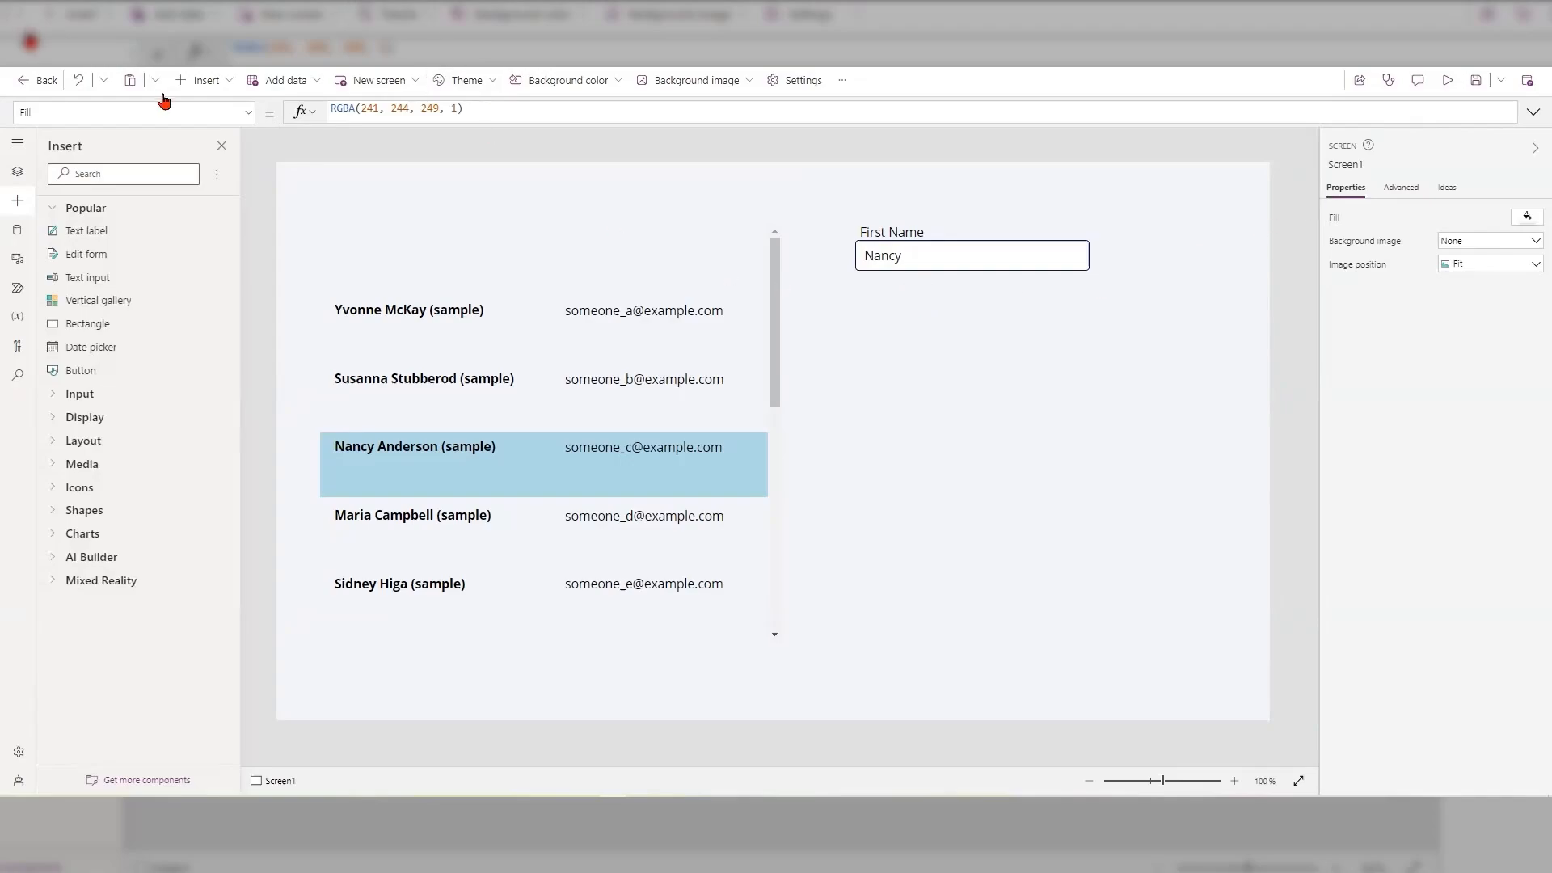
left_click(877, 236)
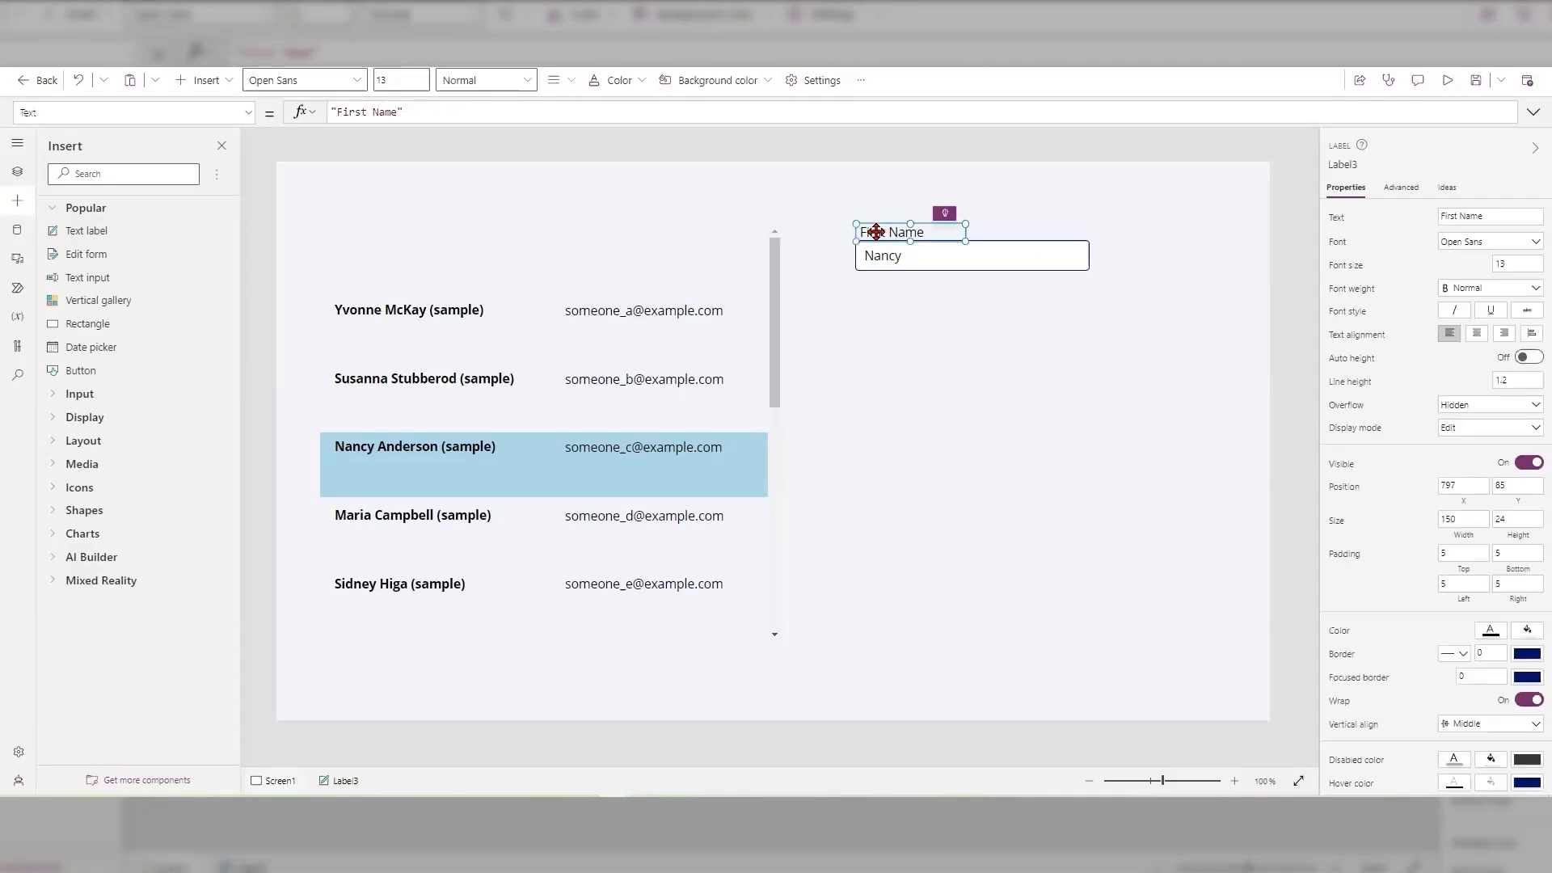
left_click(915, 269, "shift")
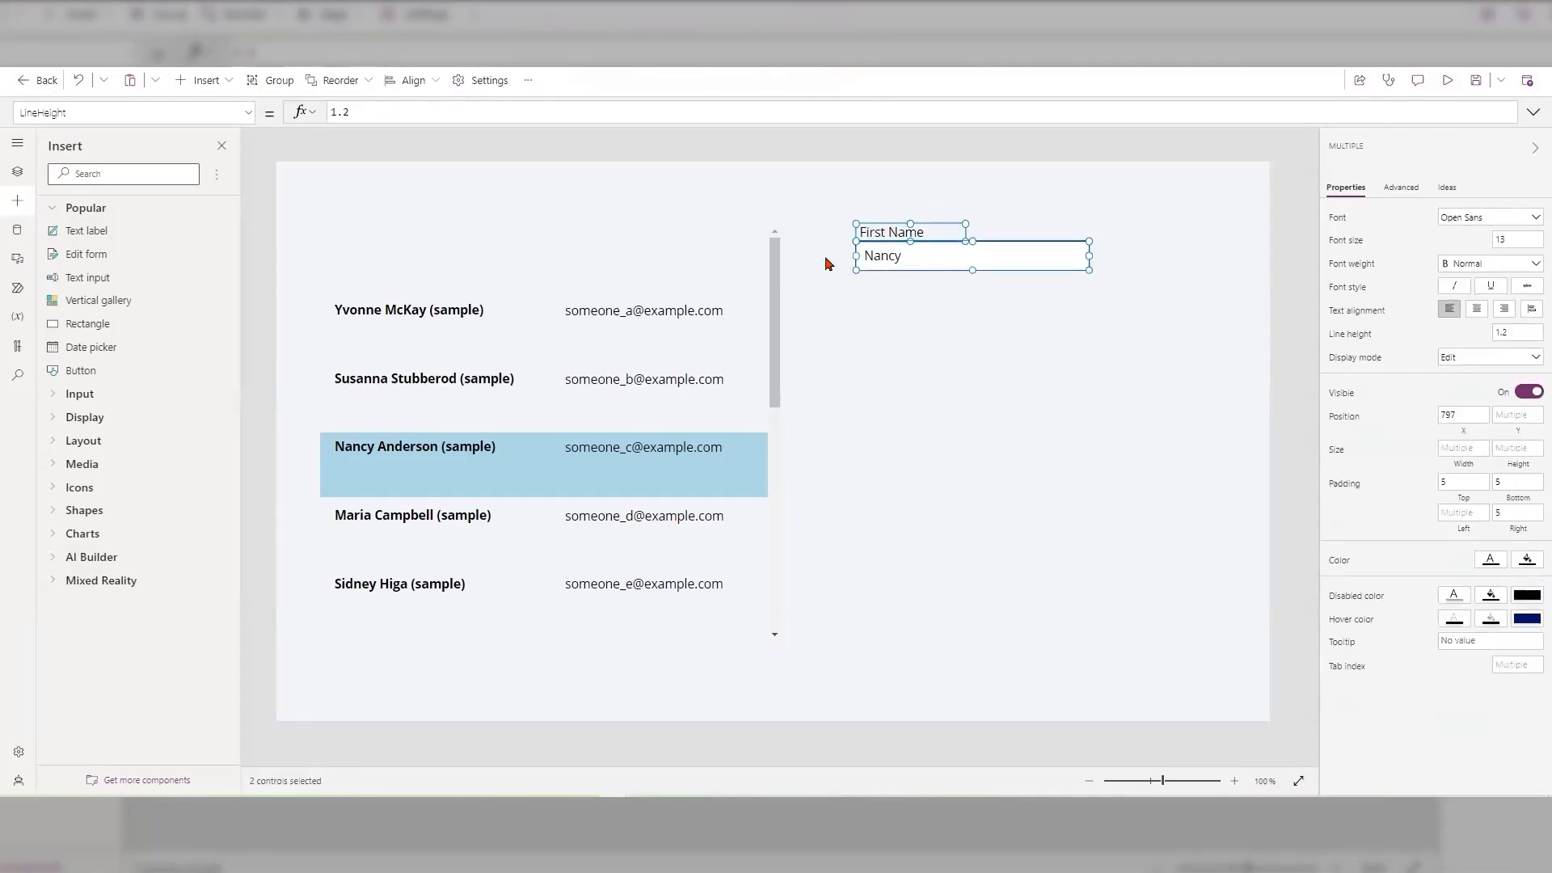
right_click(927, 251)
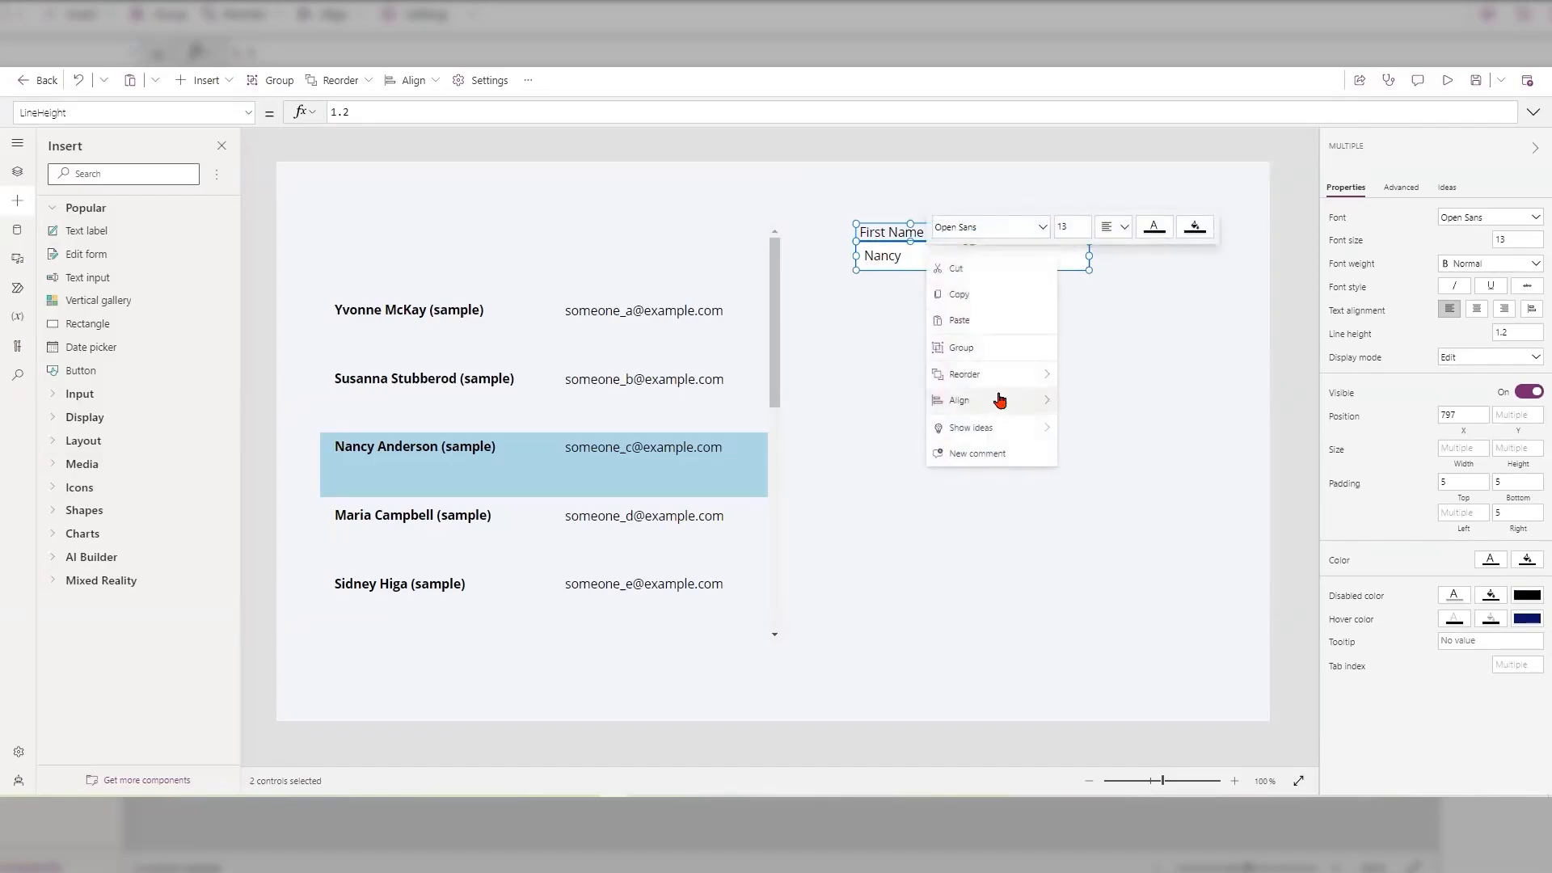
mouse_move(999, 411)
left_click(1098, 401)
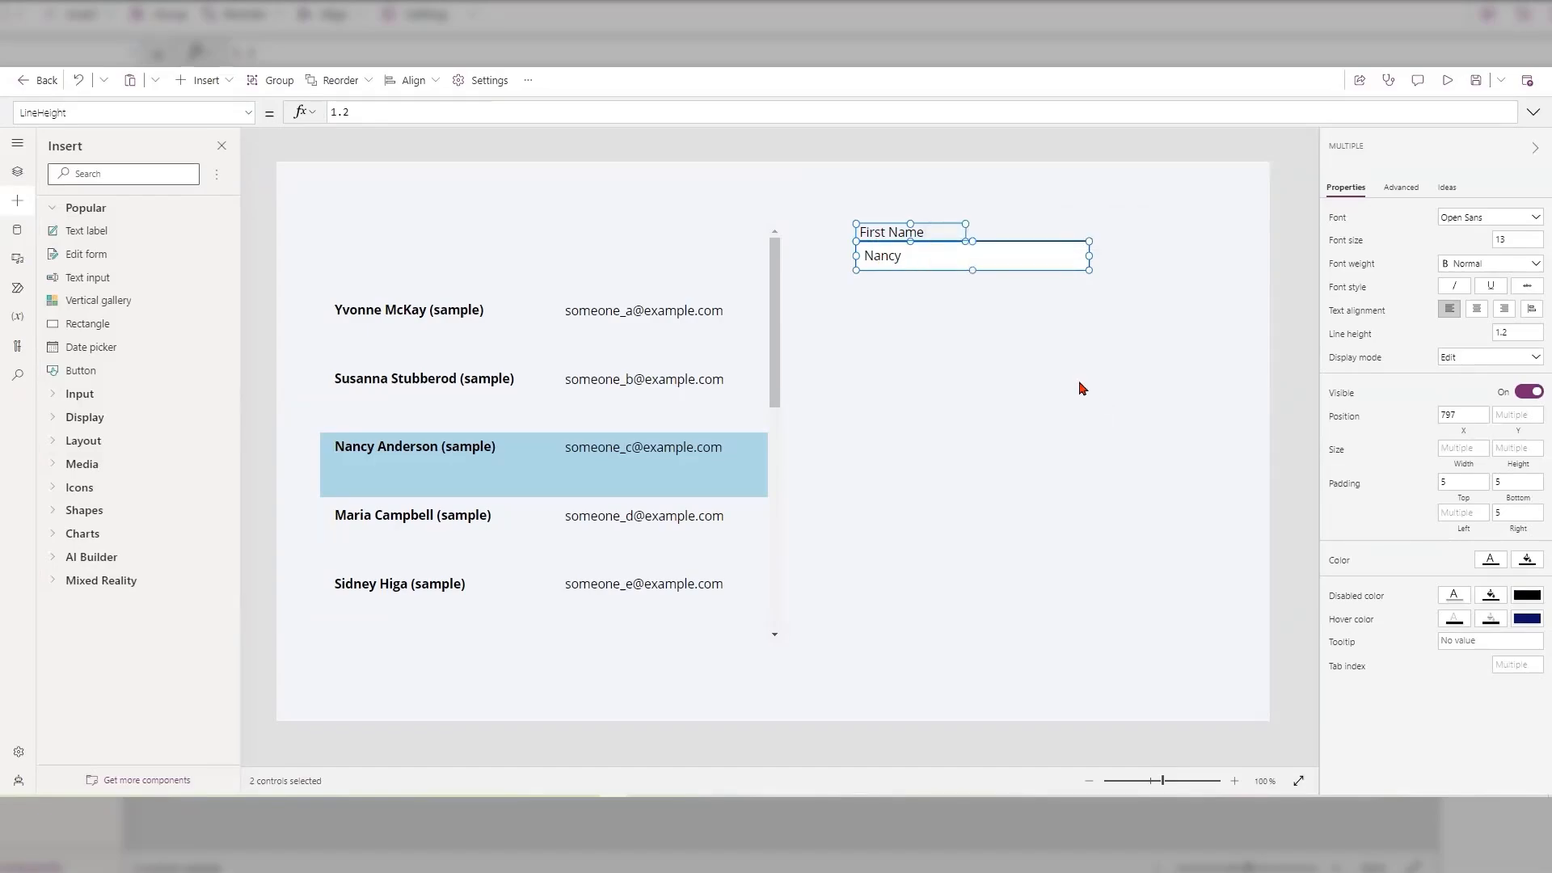
left_click(1039, 364)
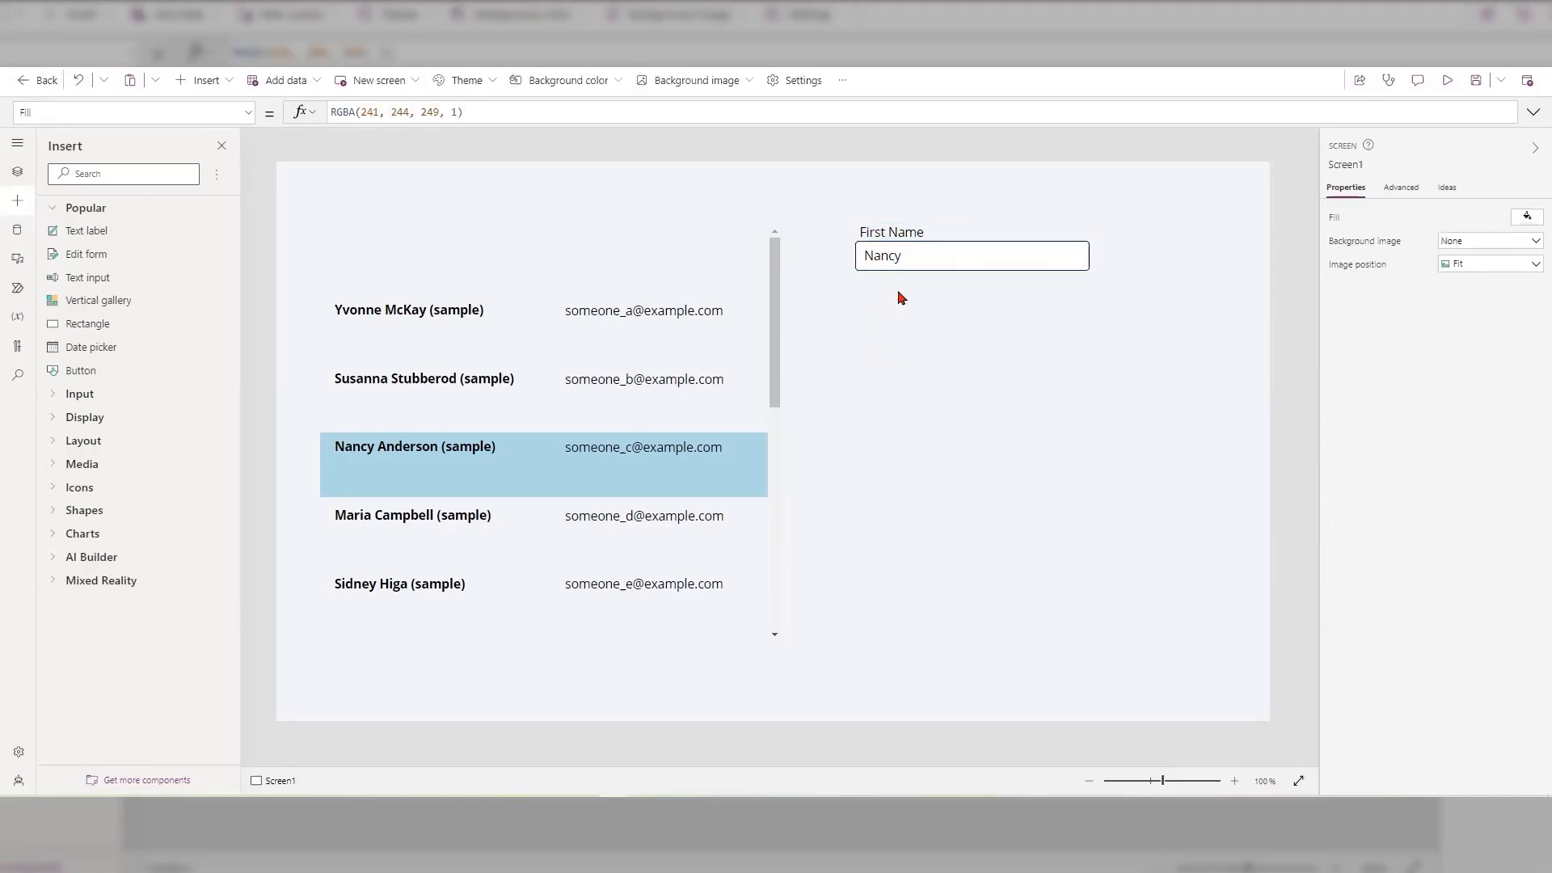
Step: Duplicate the First Name label together with its text input and place the copies directly below, aligned with the originals at X 797
left_click(909, 235)
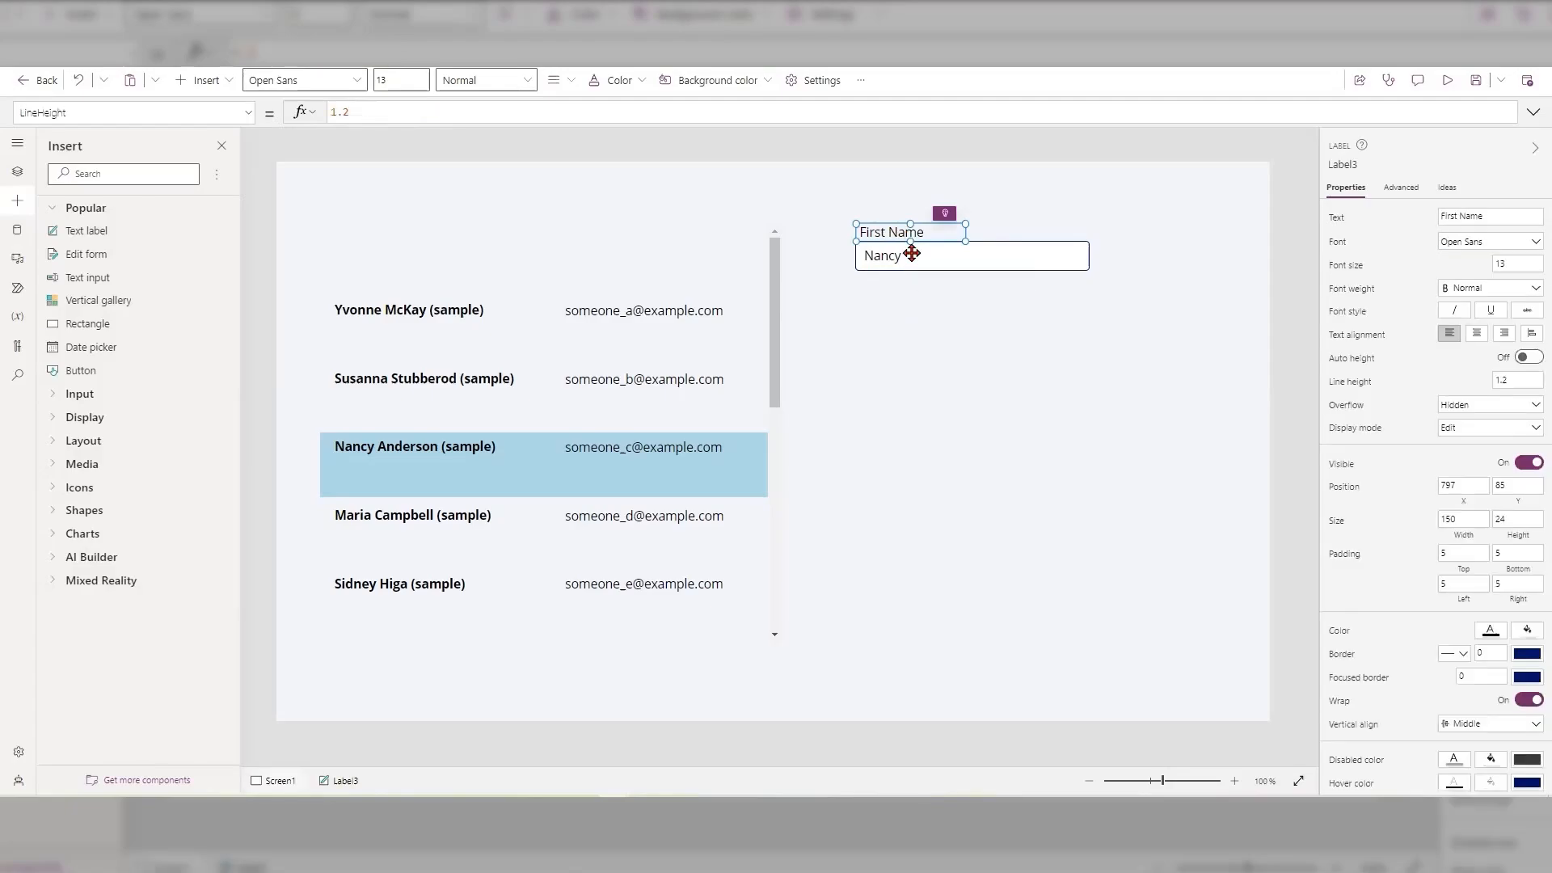
left_click(910, 259, "shift")
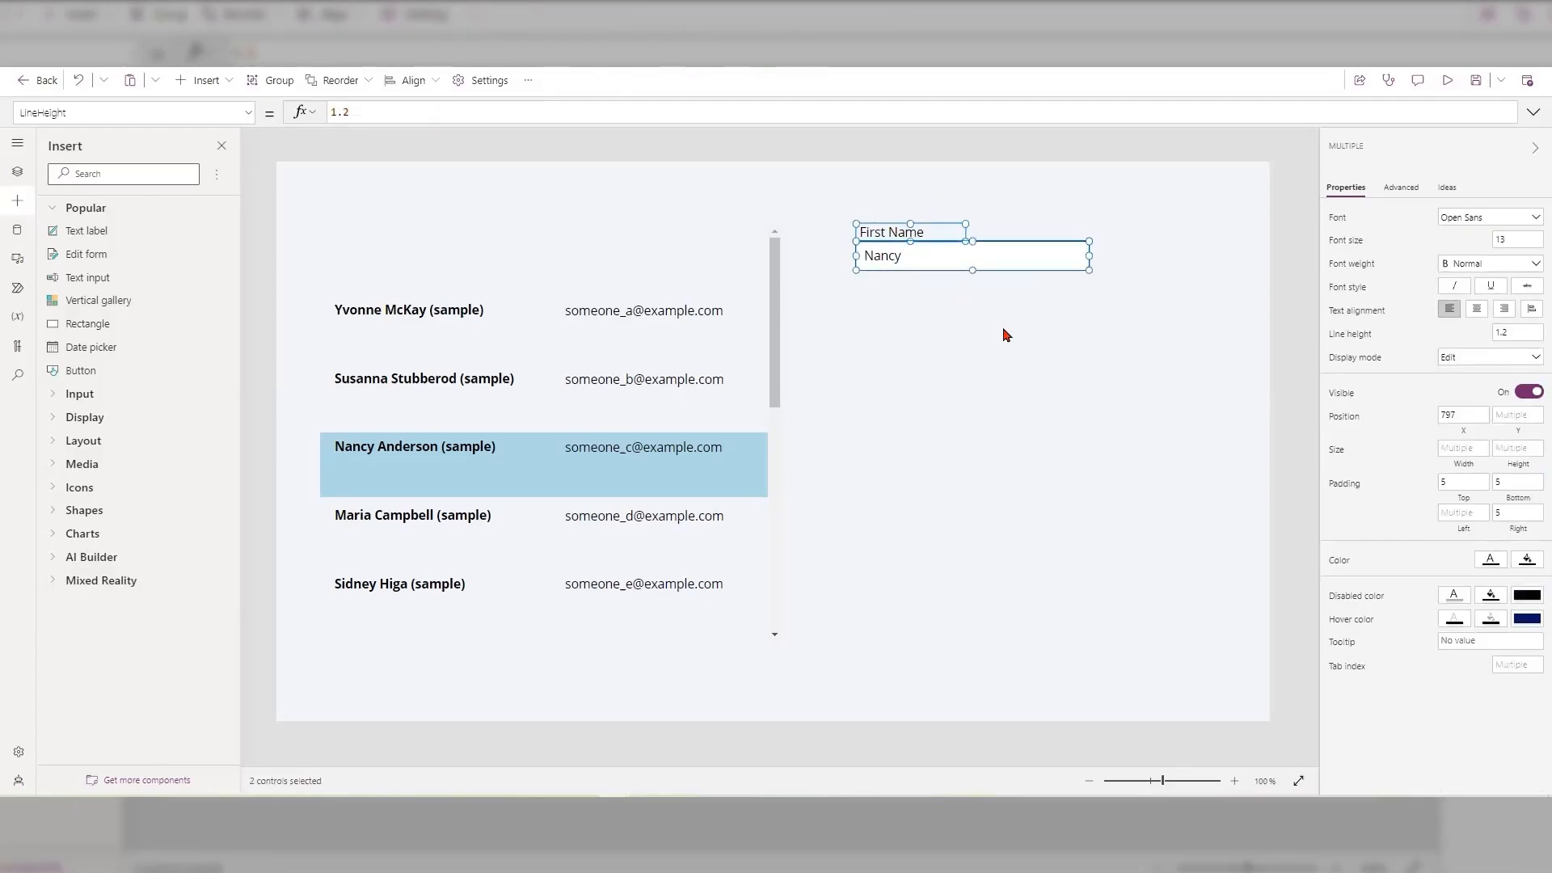
left_click(1038, 354)
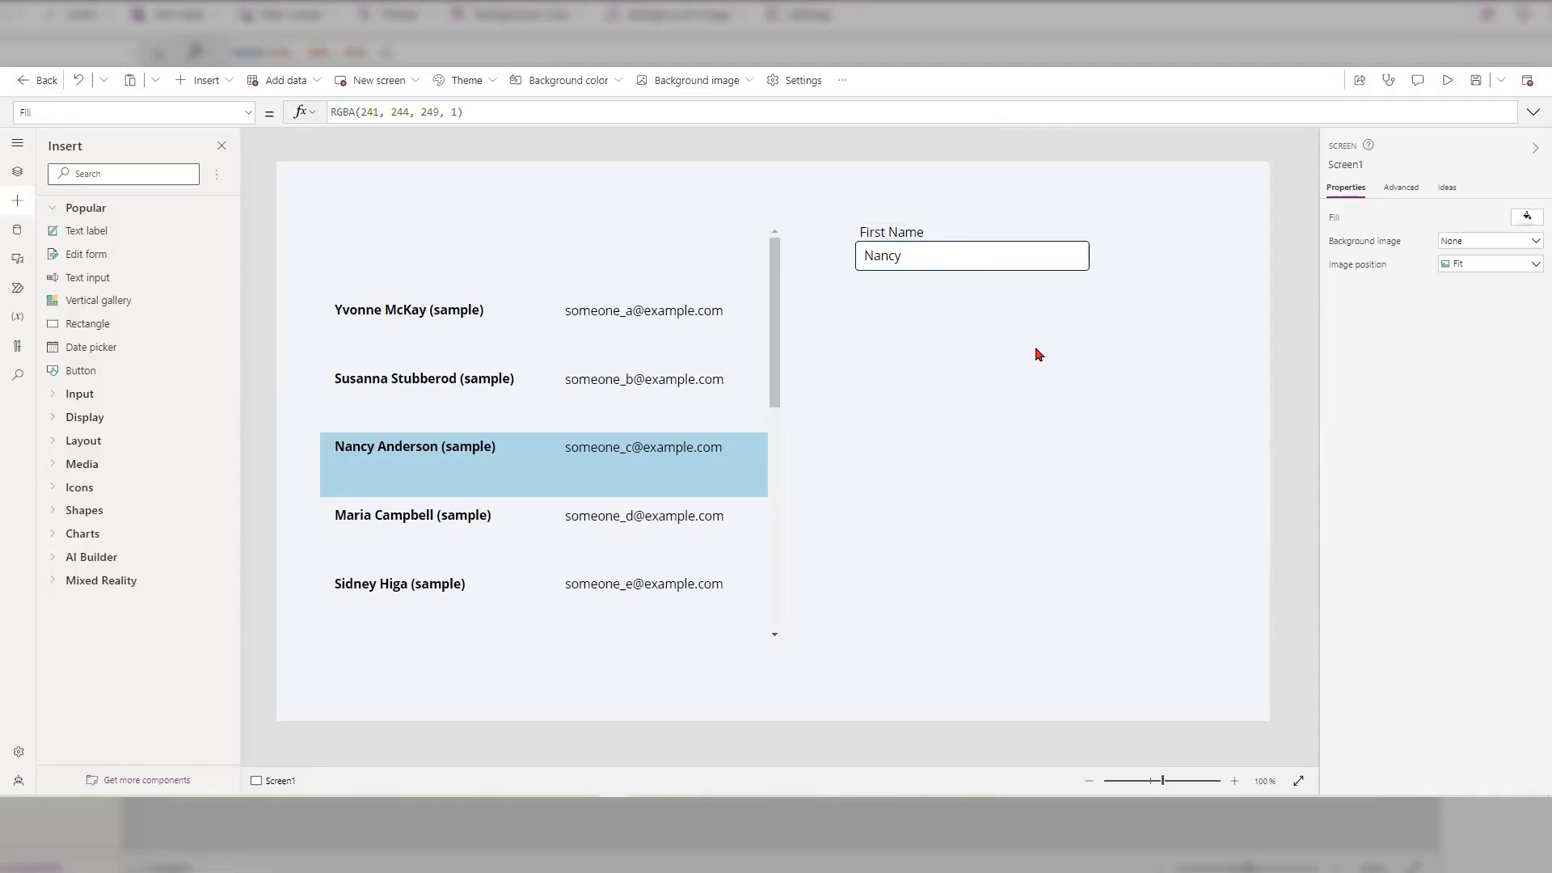
key("ctrl+v")
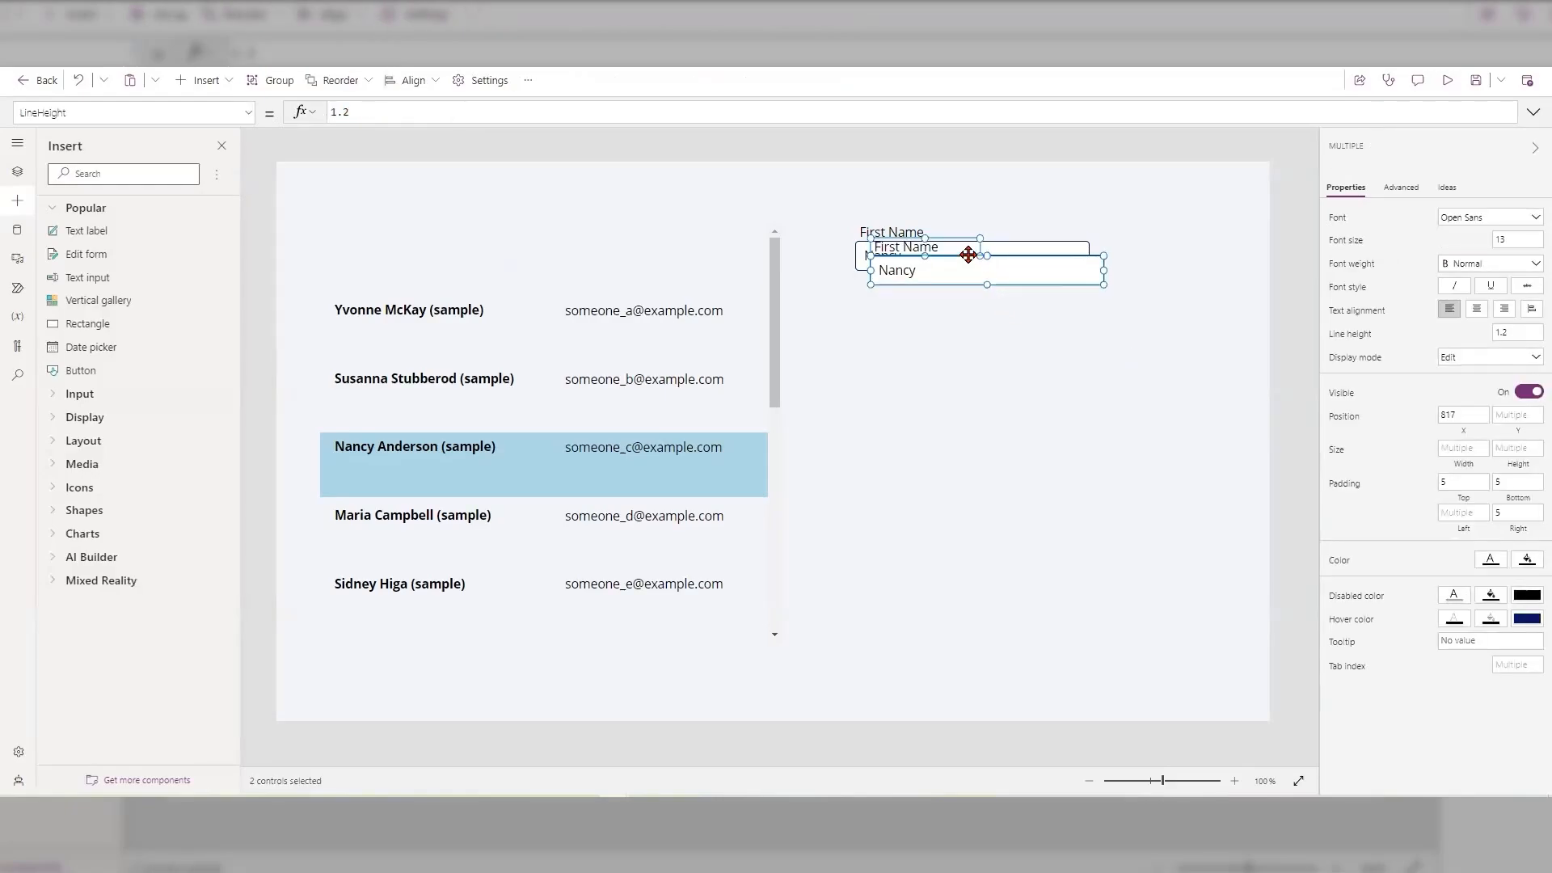
left_click_drag(967, 253, 955, 303)
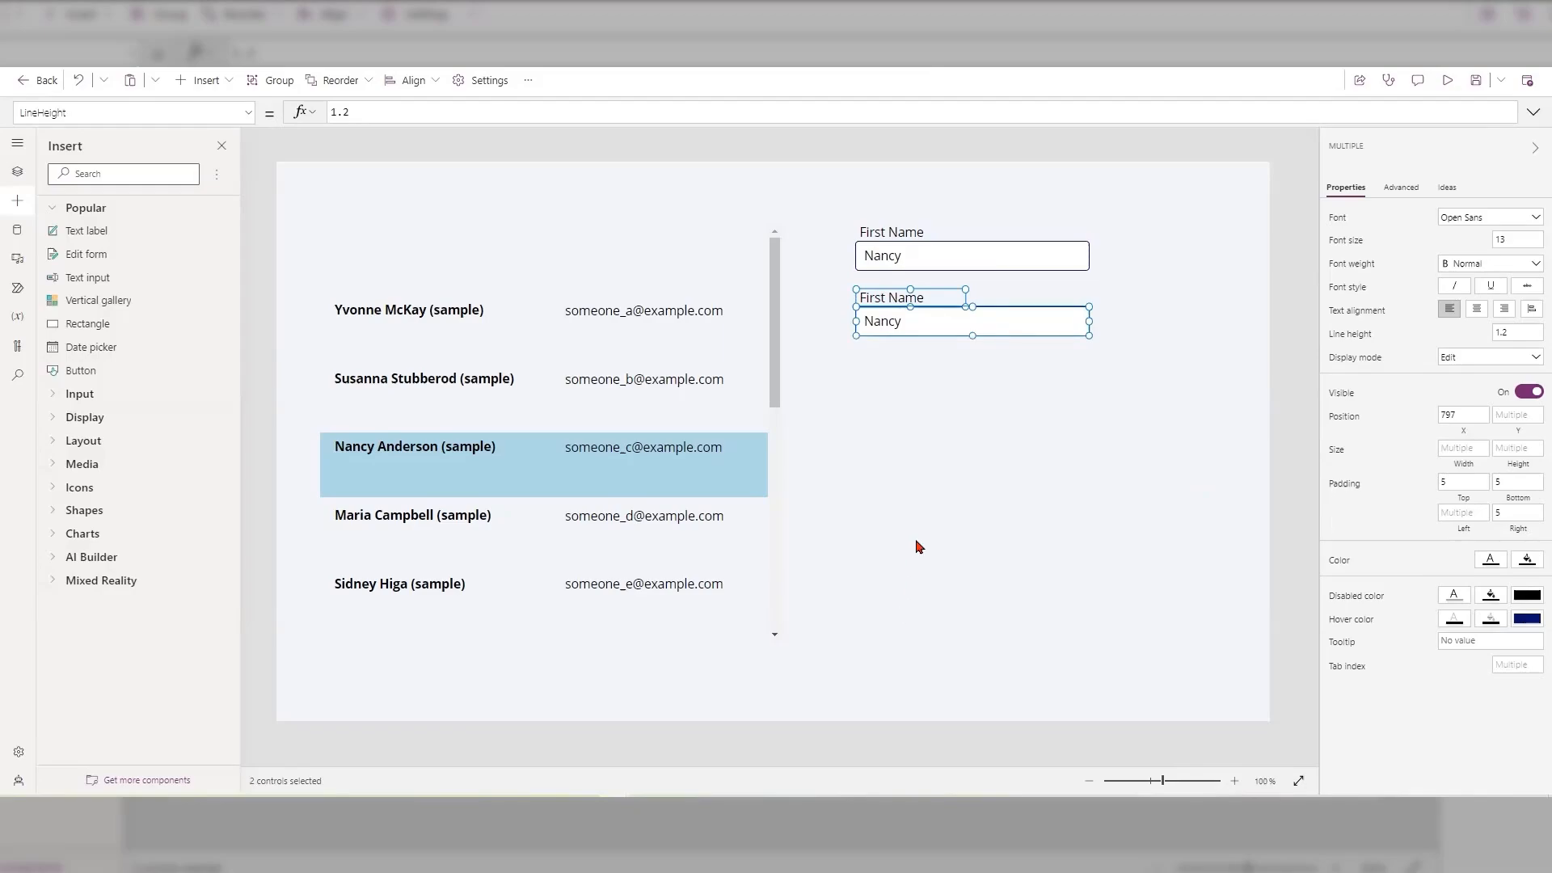
left_click(1156, 301)
Step: Change the text of the copied label to LastName
left_click(916, 299)
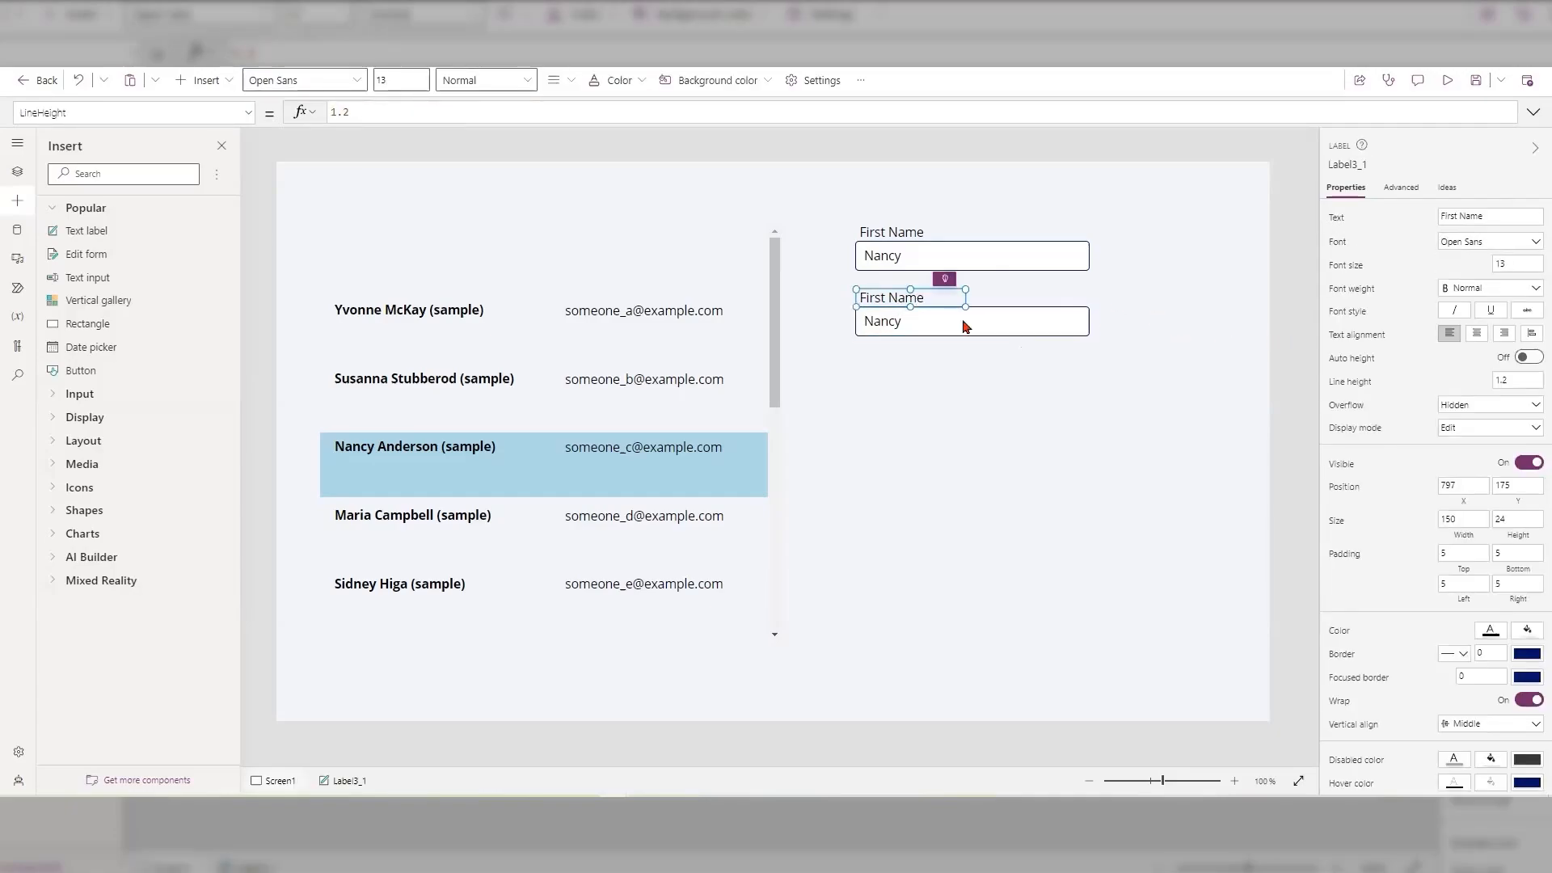
double_click(1451, 216)
type("Las")
Step: Set the Default property of the text input under the LastName label to galContacts.Selected.'Last Name'
left_click(904, 323)
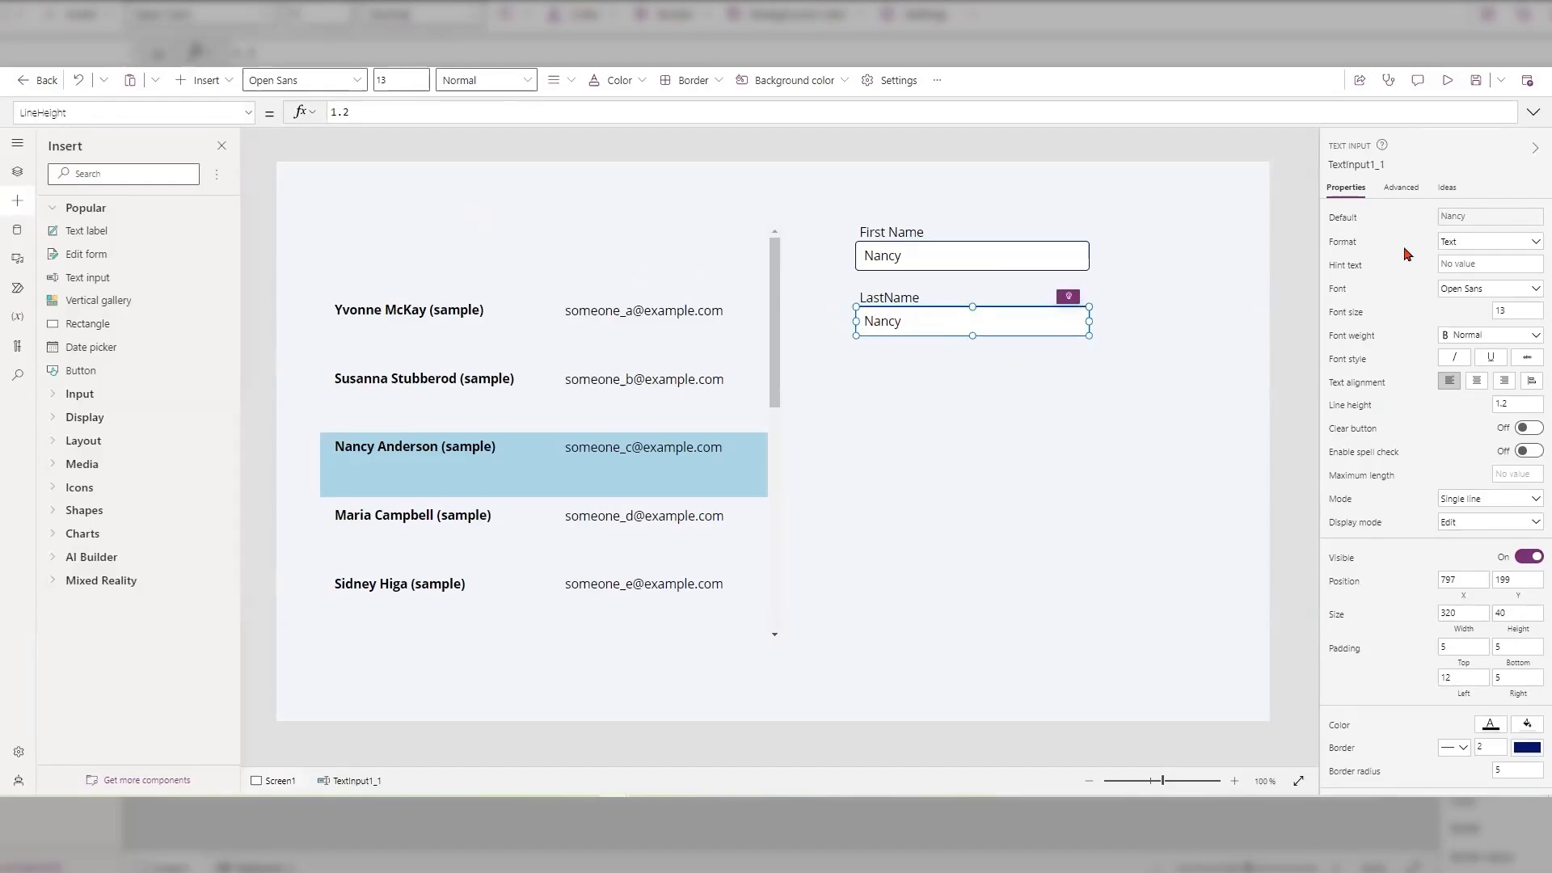
left_click(1344, 218)
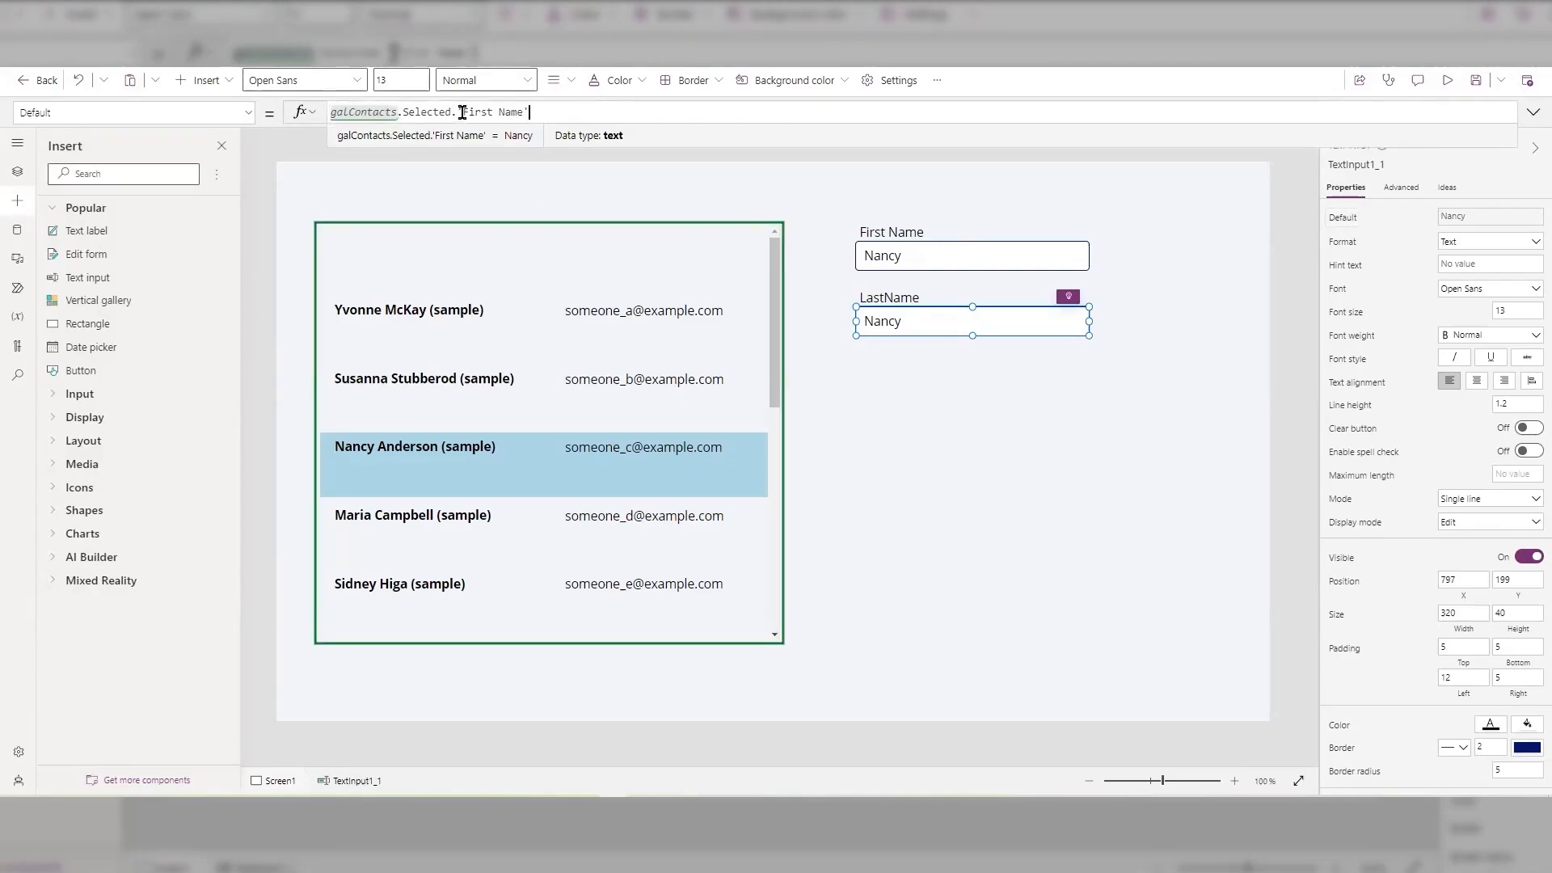
left_click_drag(458, 112, 533, 112)
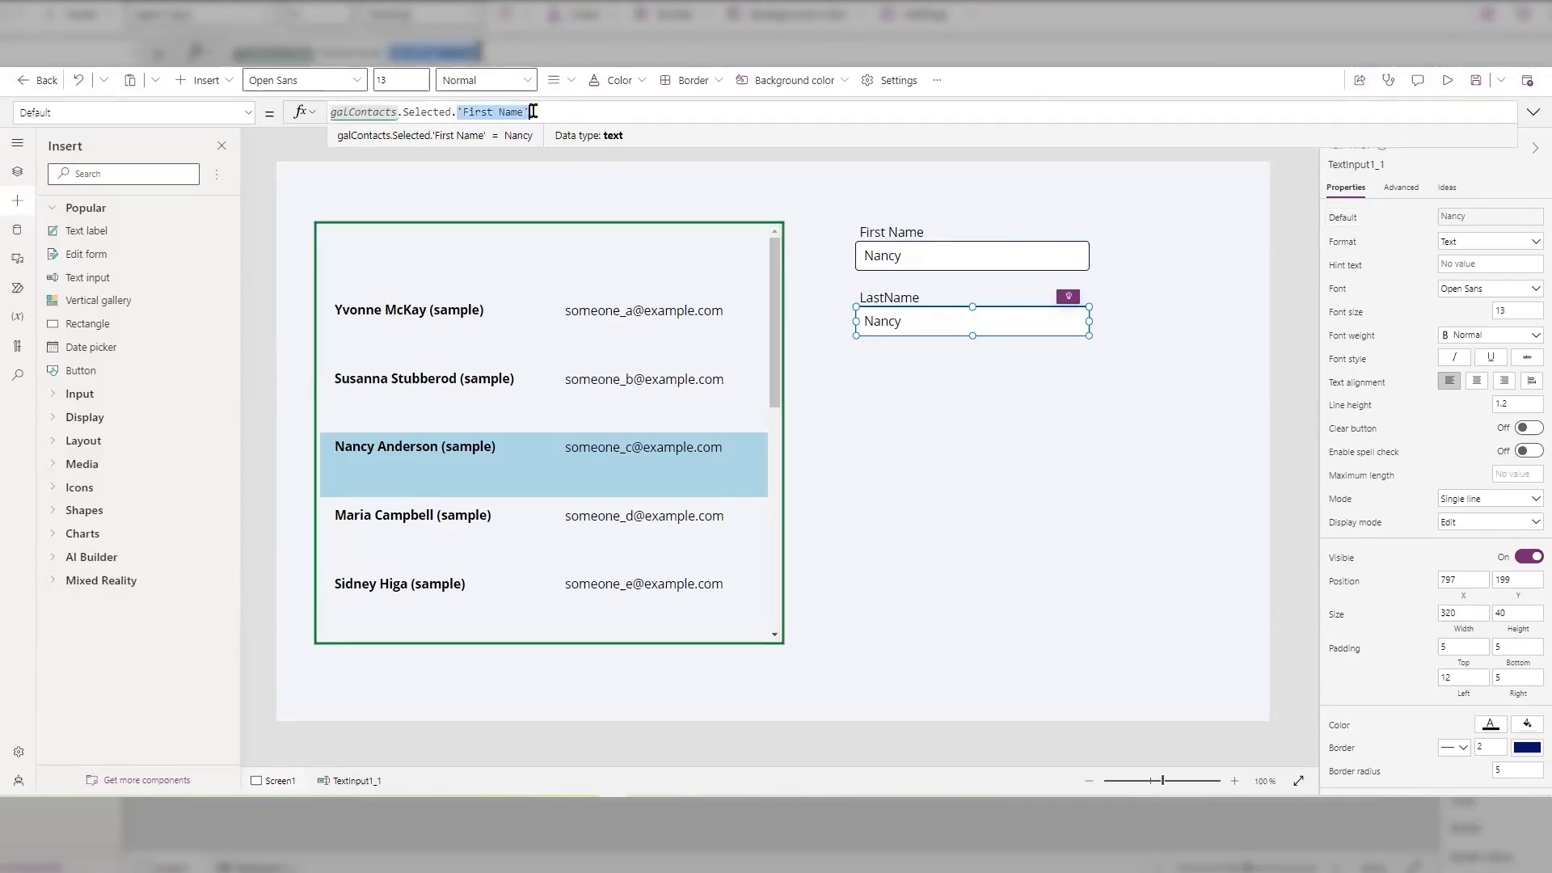
type("lasgt")
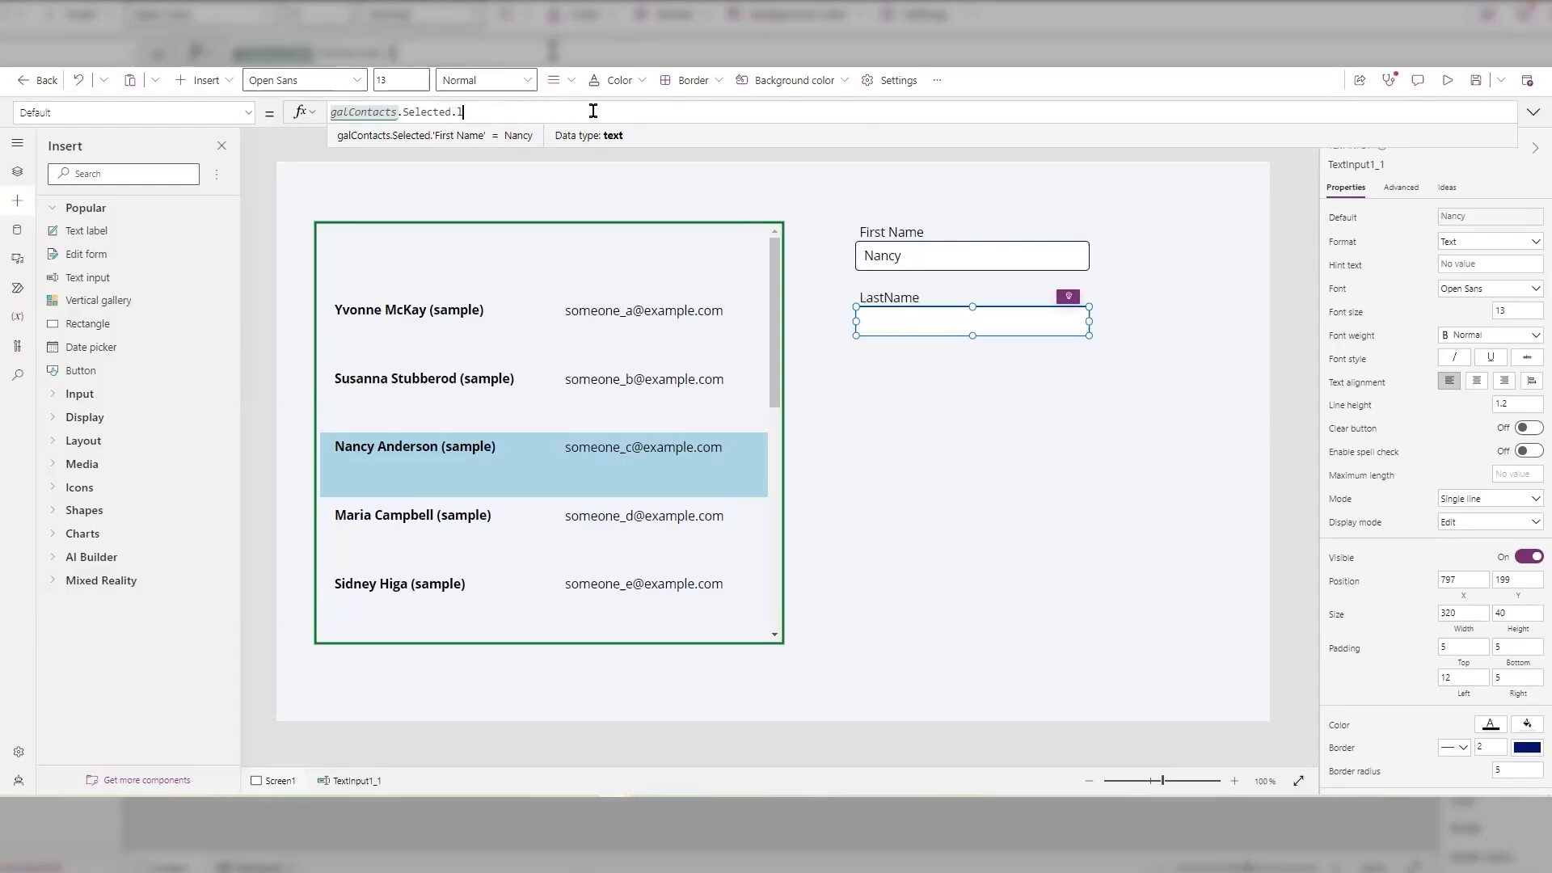
key("BackSpace")
key("BackSpace")
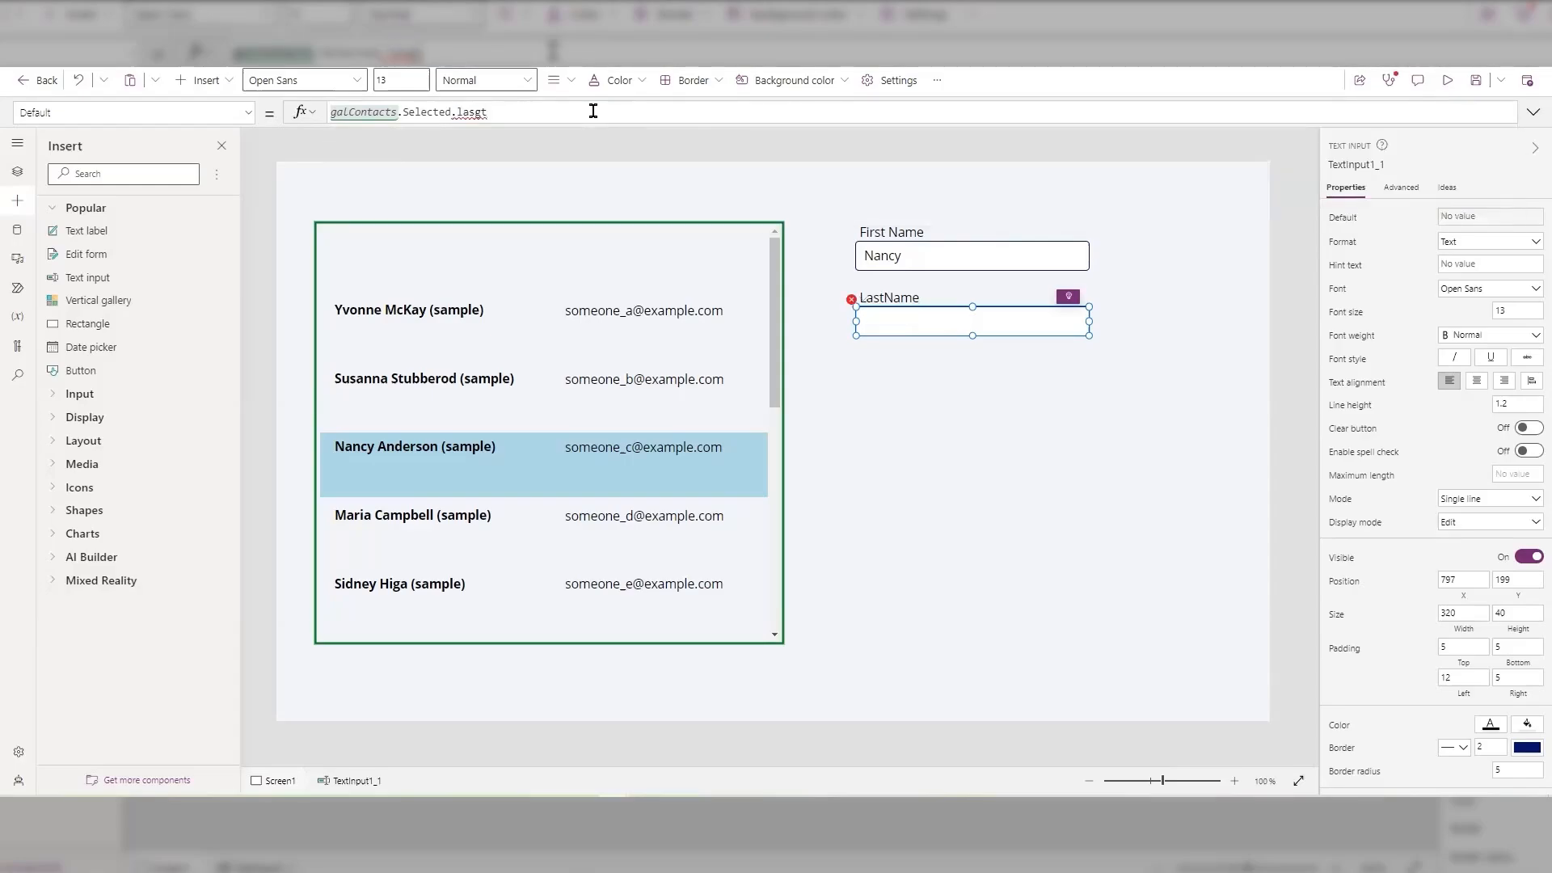
type("t")
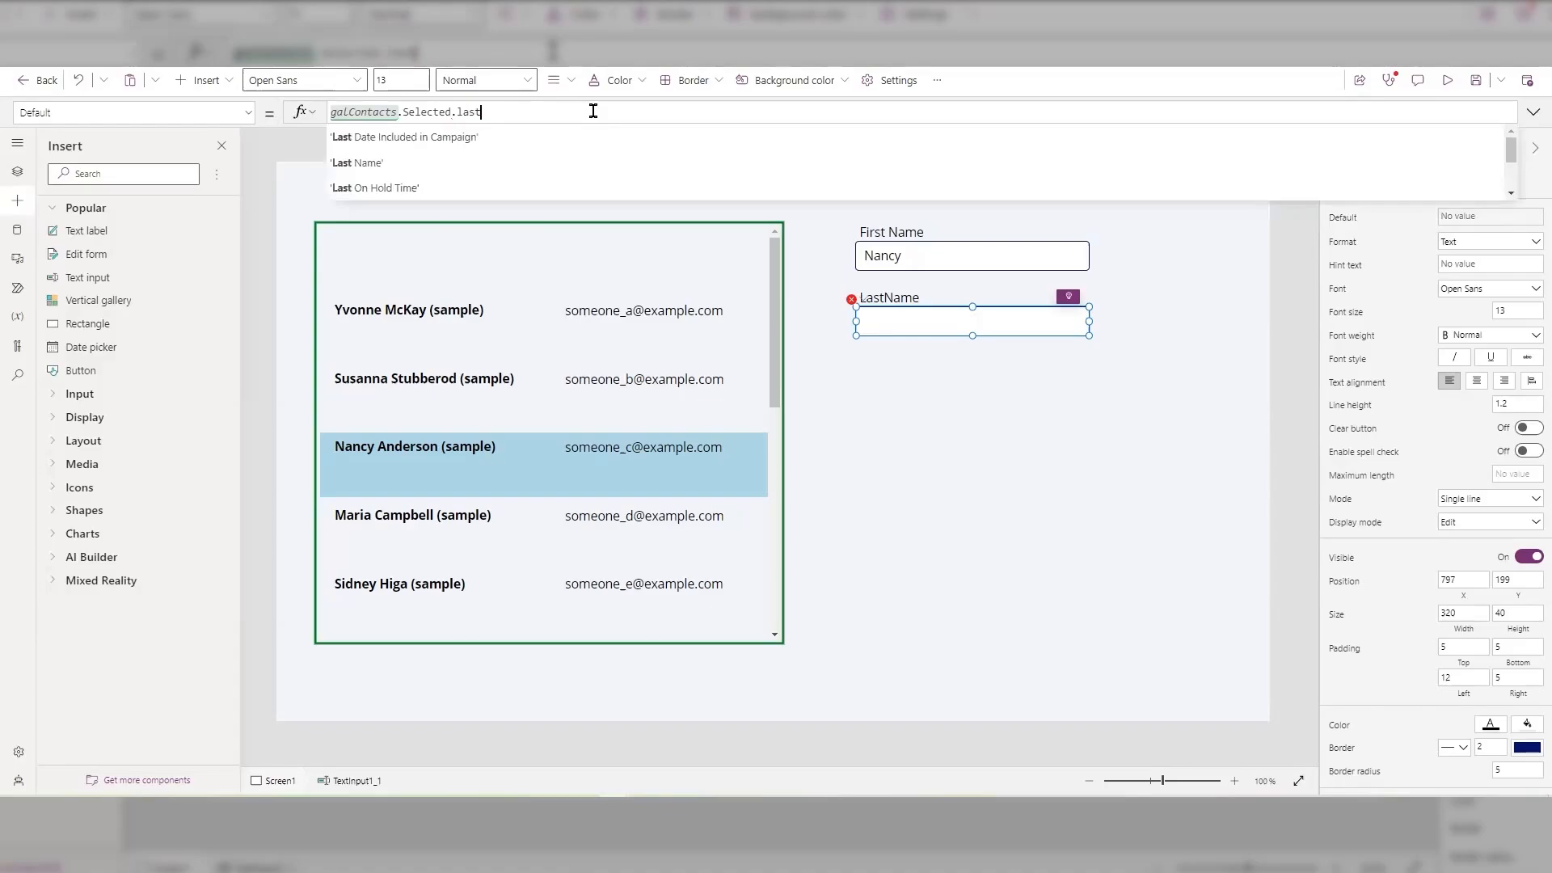
left_click(373, 165)
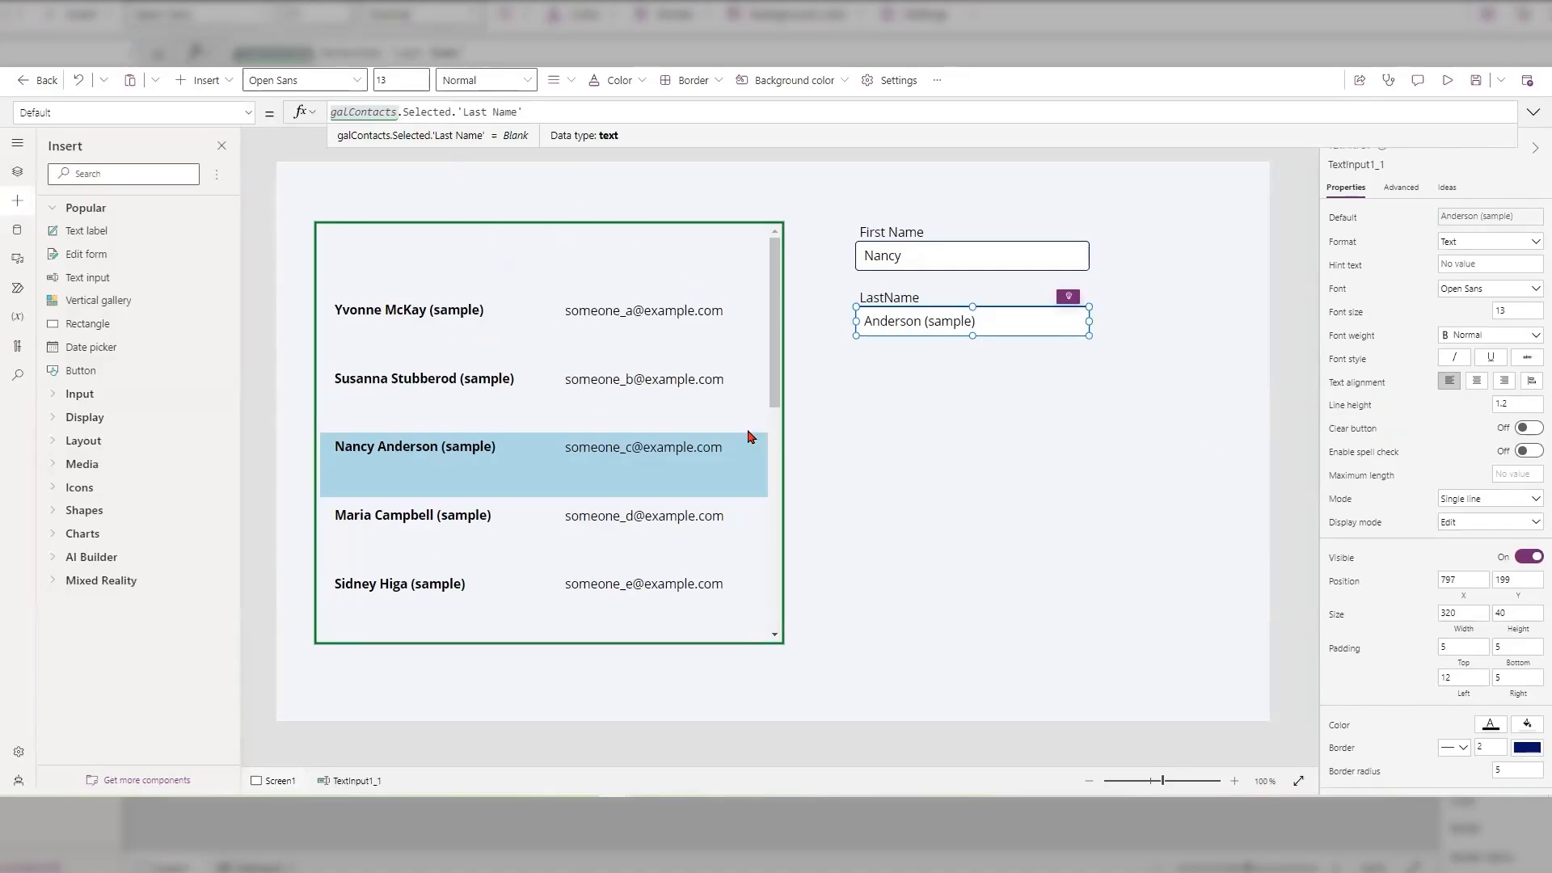
Step: Preview the app, scroll down through the contacts gallery to check the order of its rows, and close the preview
left_click(774, 372)
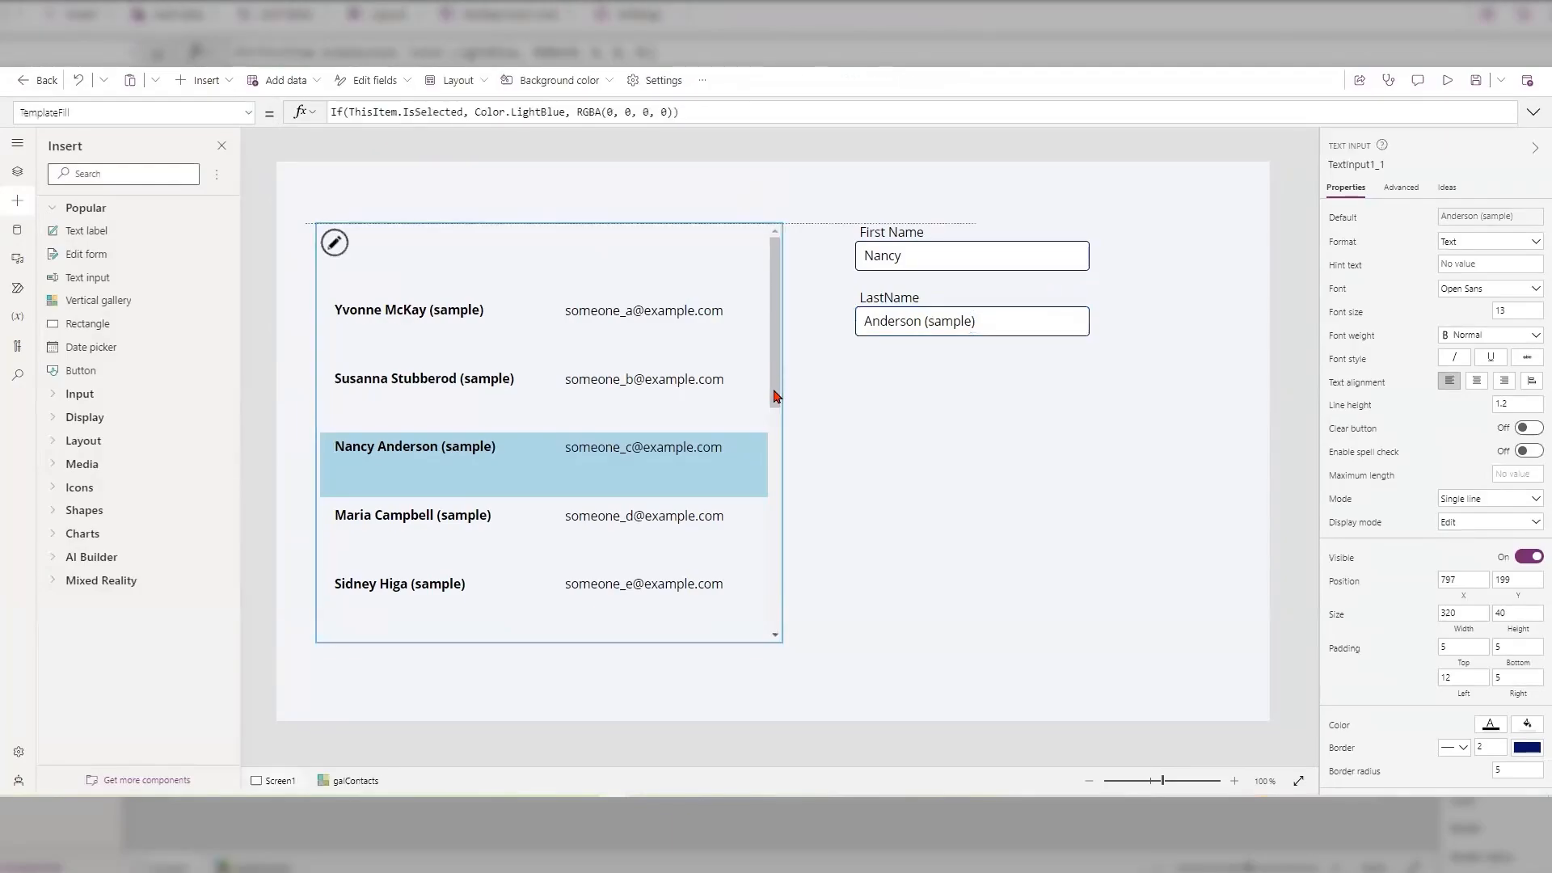
left_click_drag(774, 362, 774, 365)
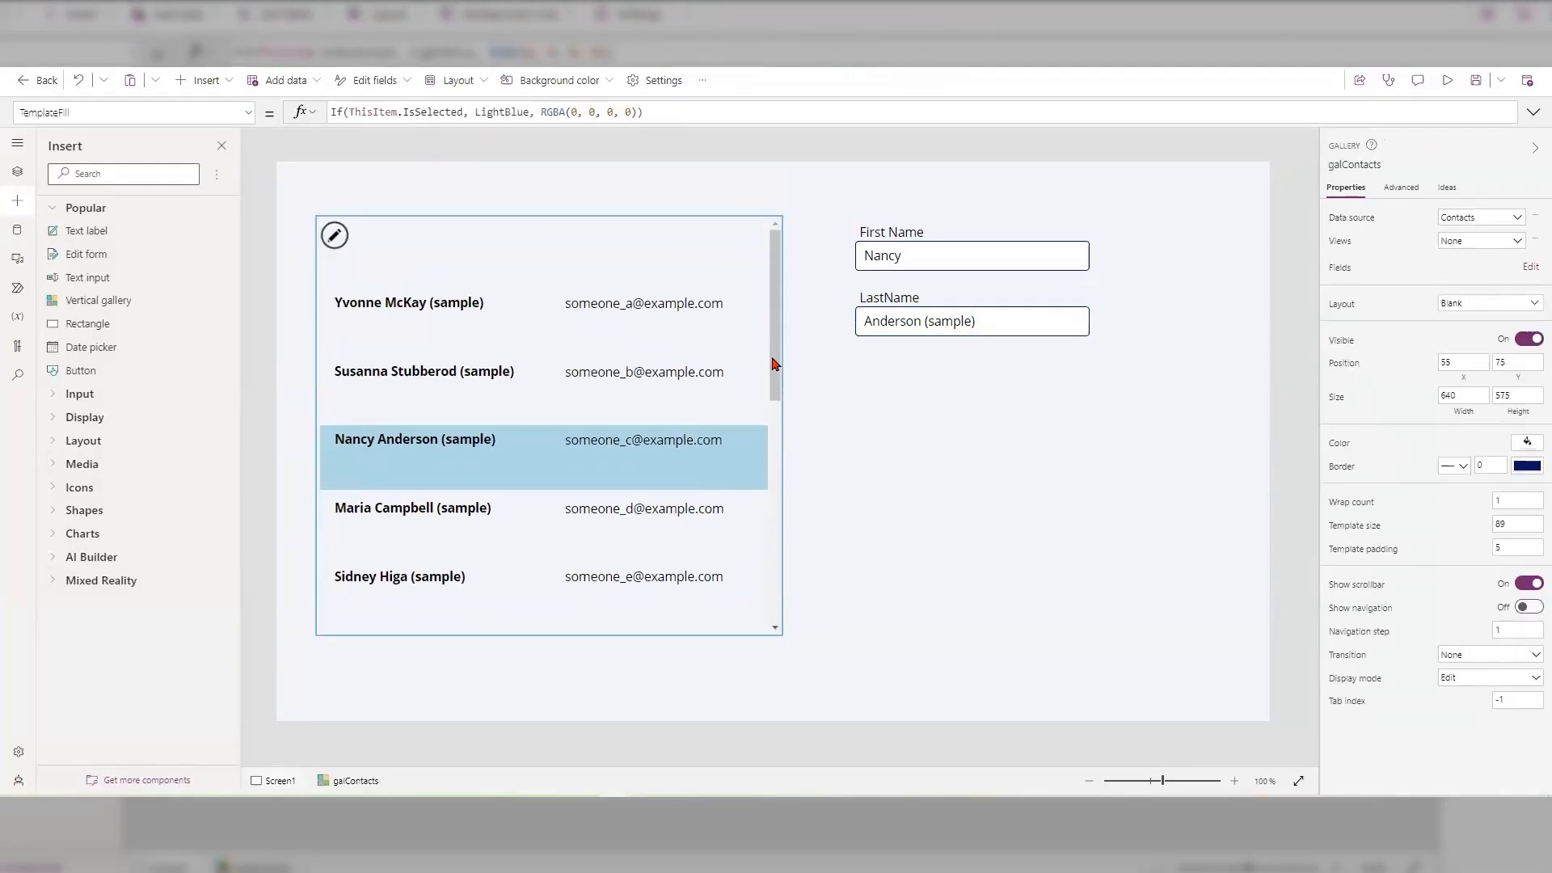
left_click(1447, 80)
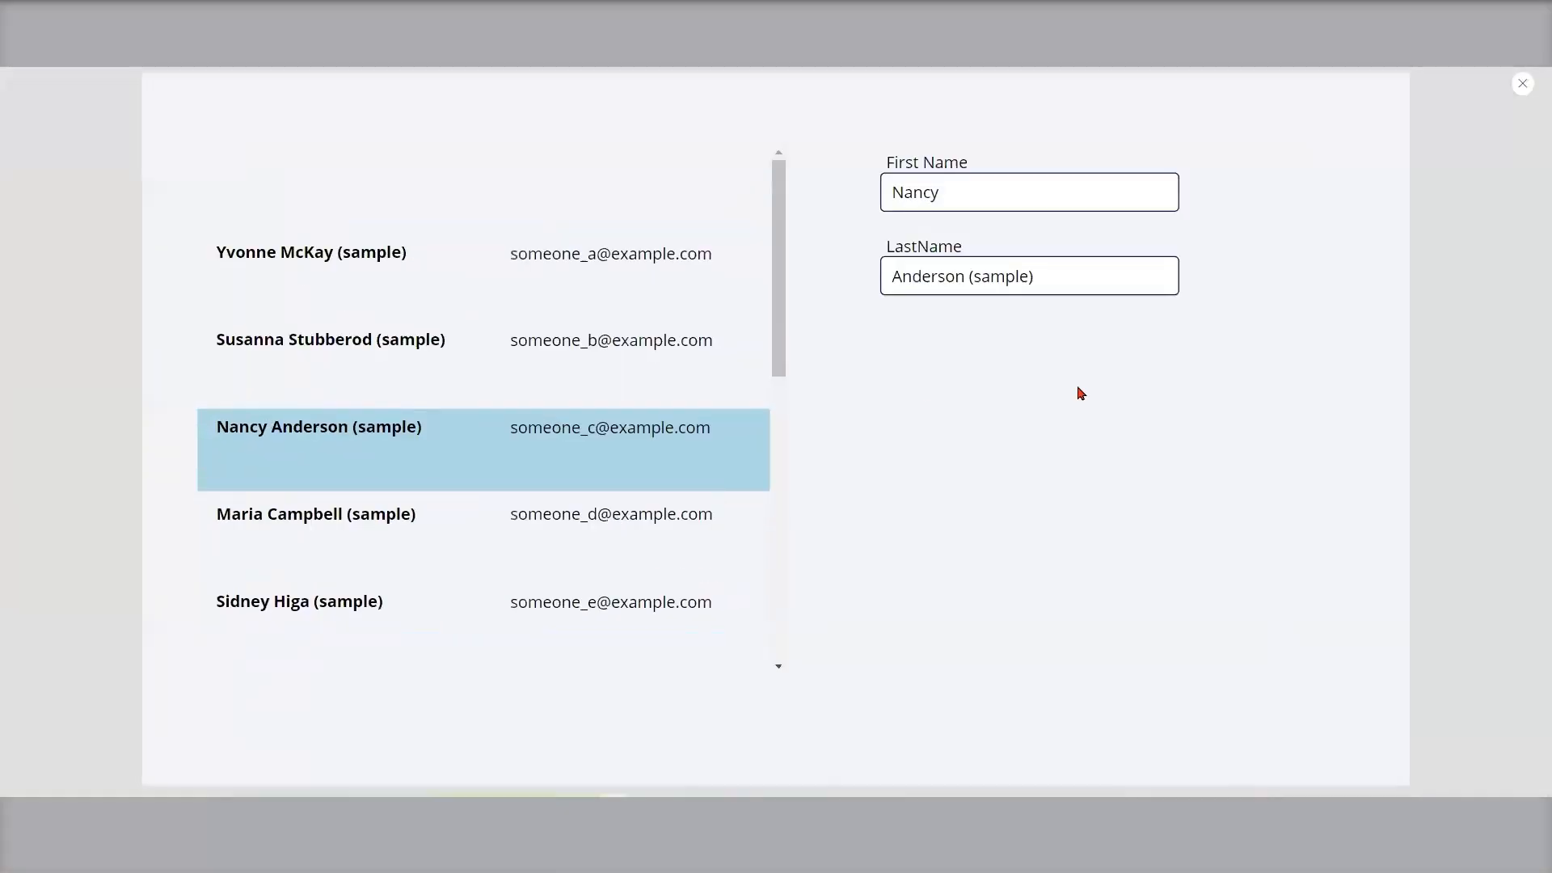
left_click_drag(773, 284, 749, 367)
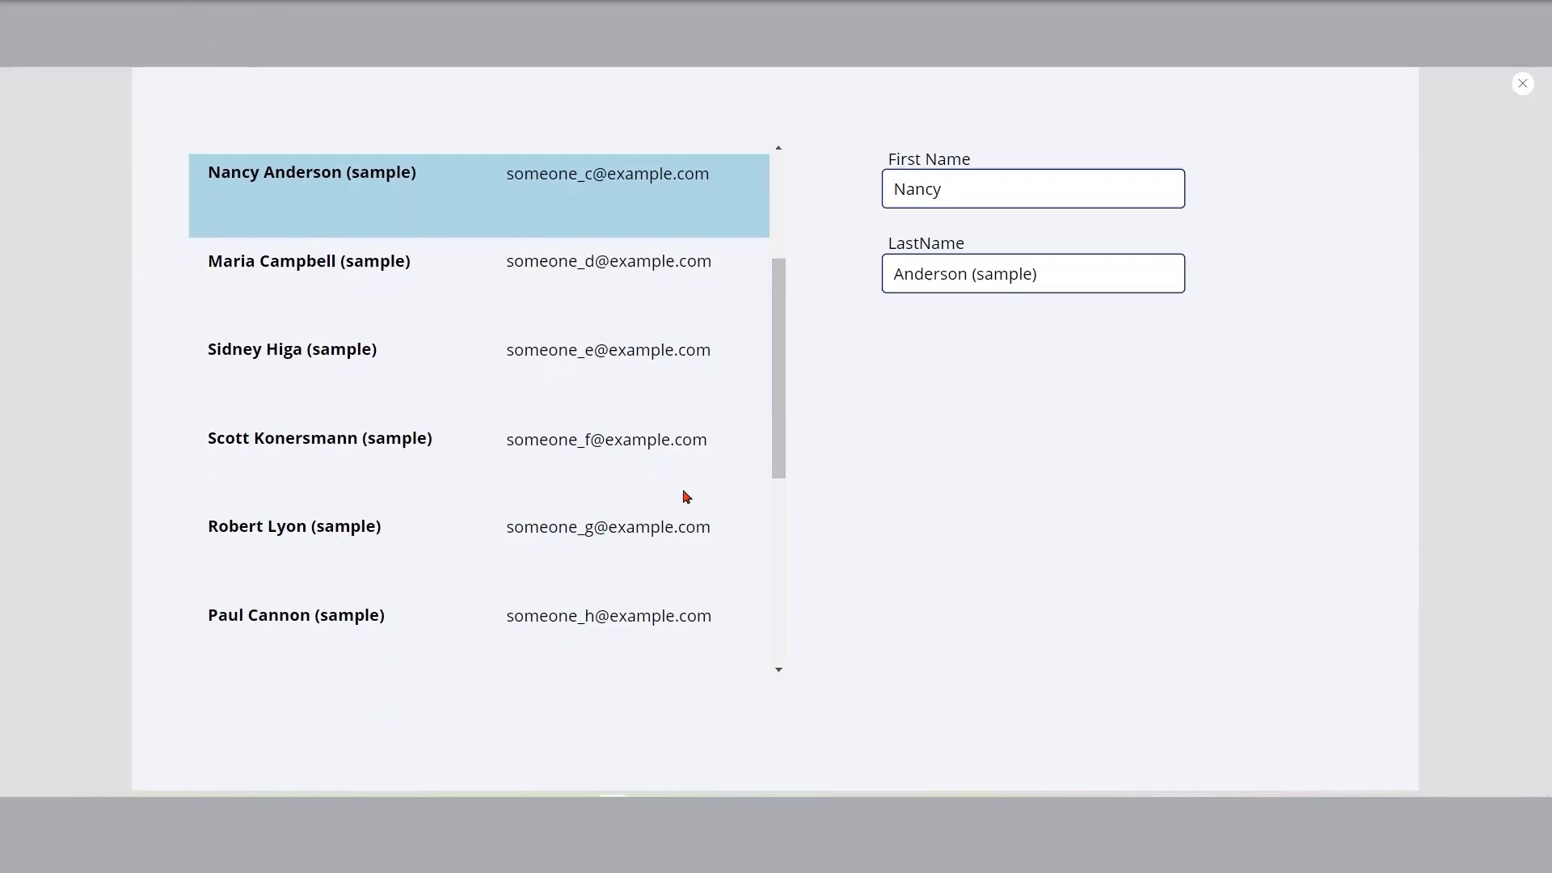
left_click(1522, 85)
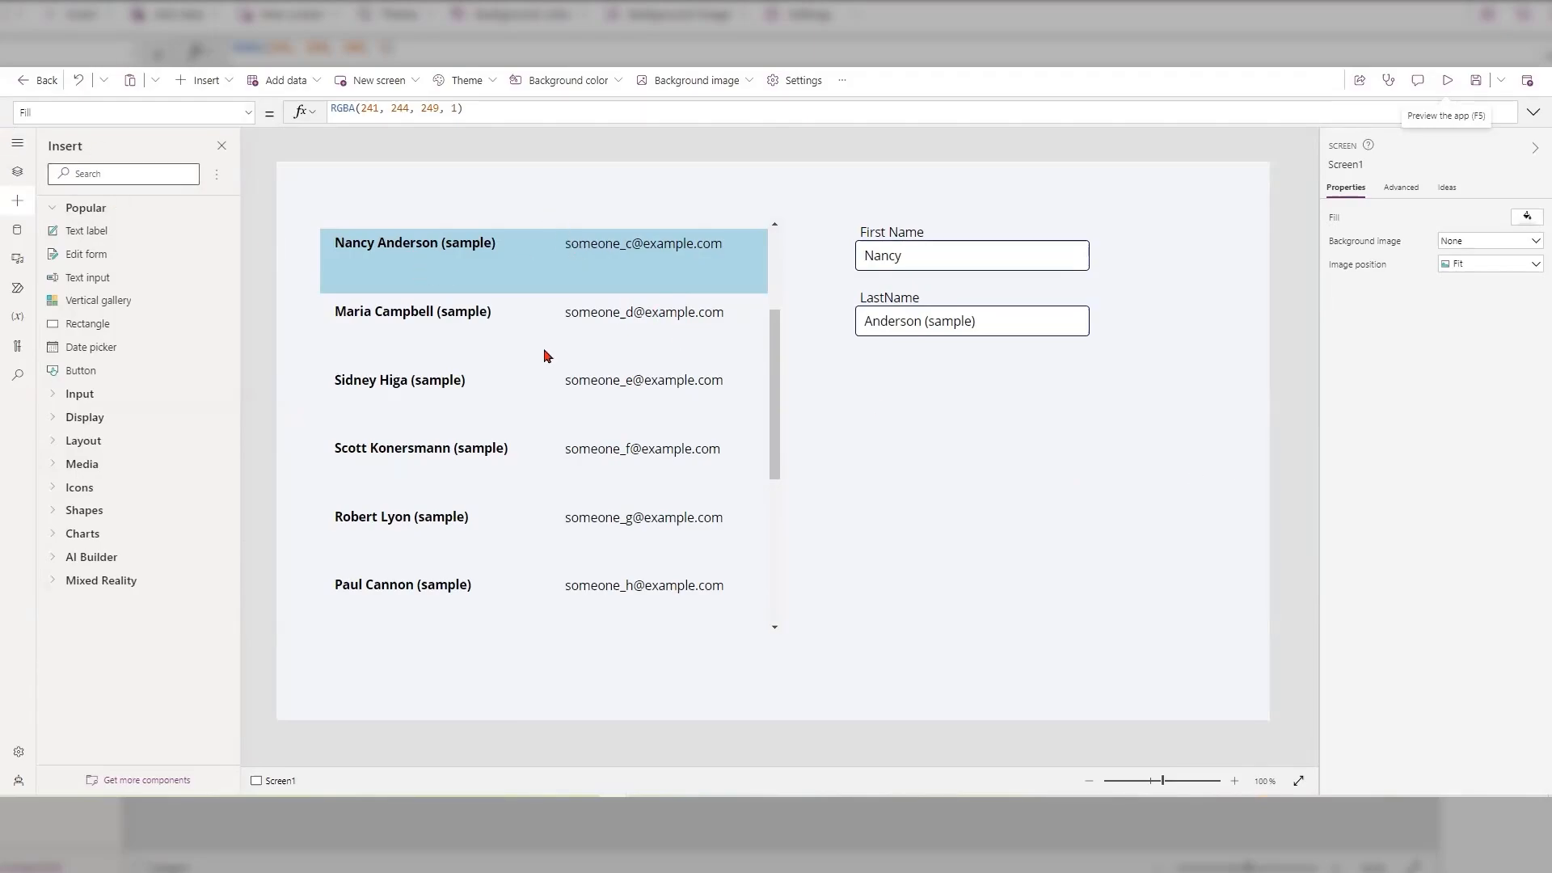
Step: Wrap the Contacts source in the Items formula of galContacts in a Sort function, ready for a sort expression
left_click(713, 595)
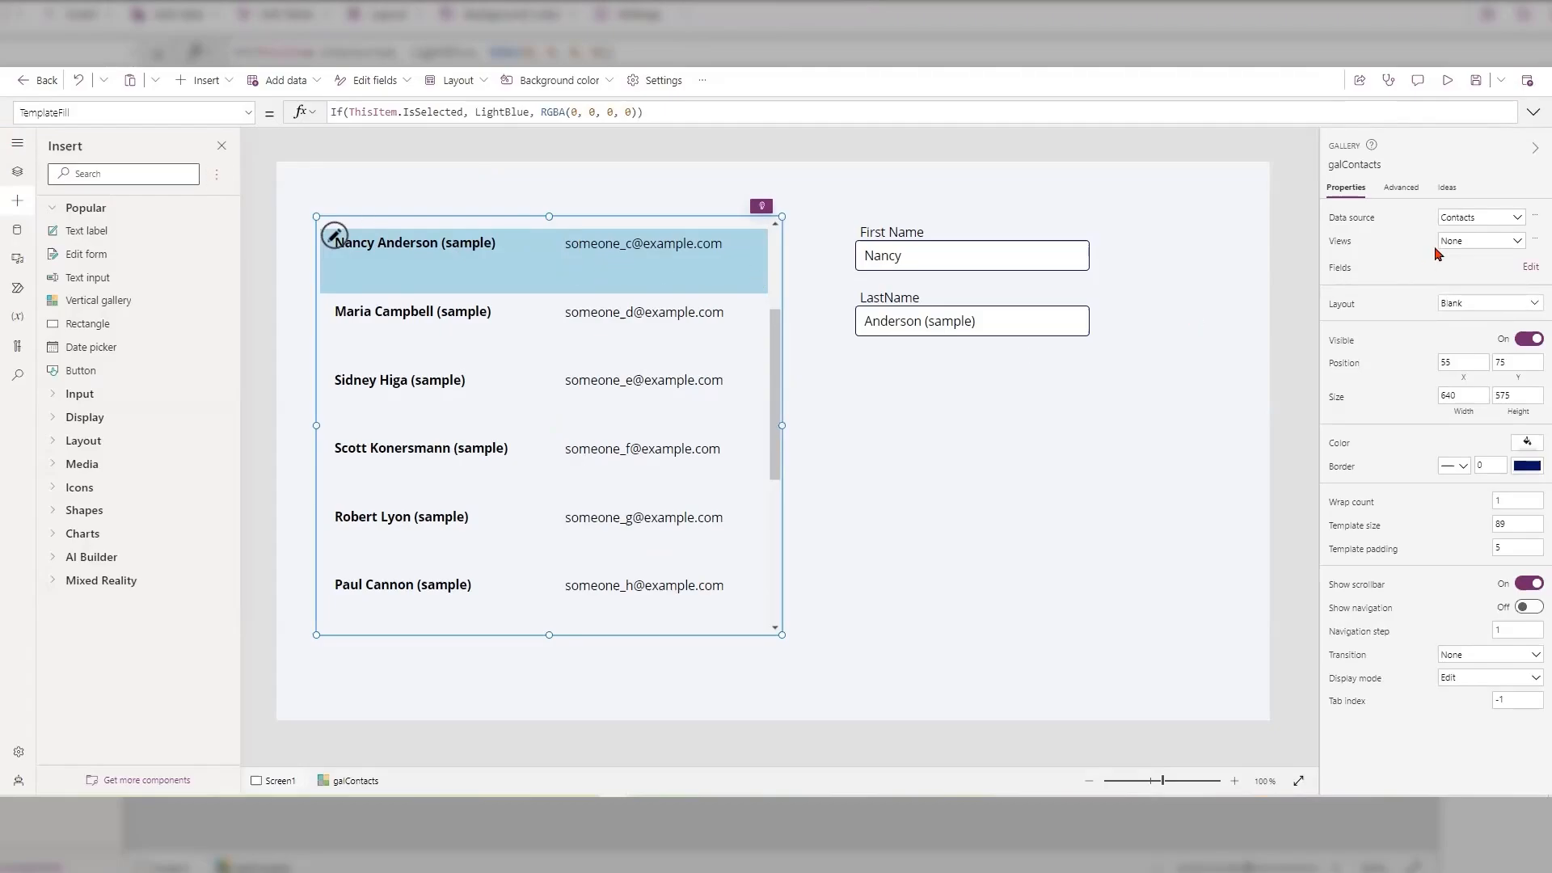
left_click(1349, 219)
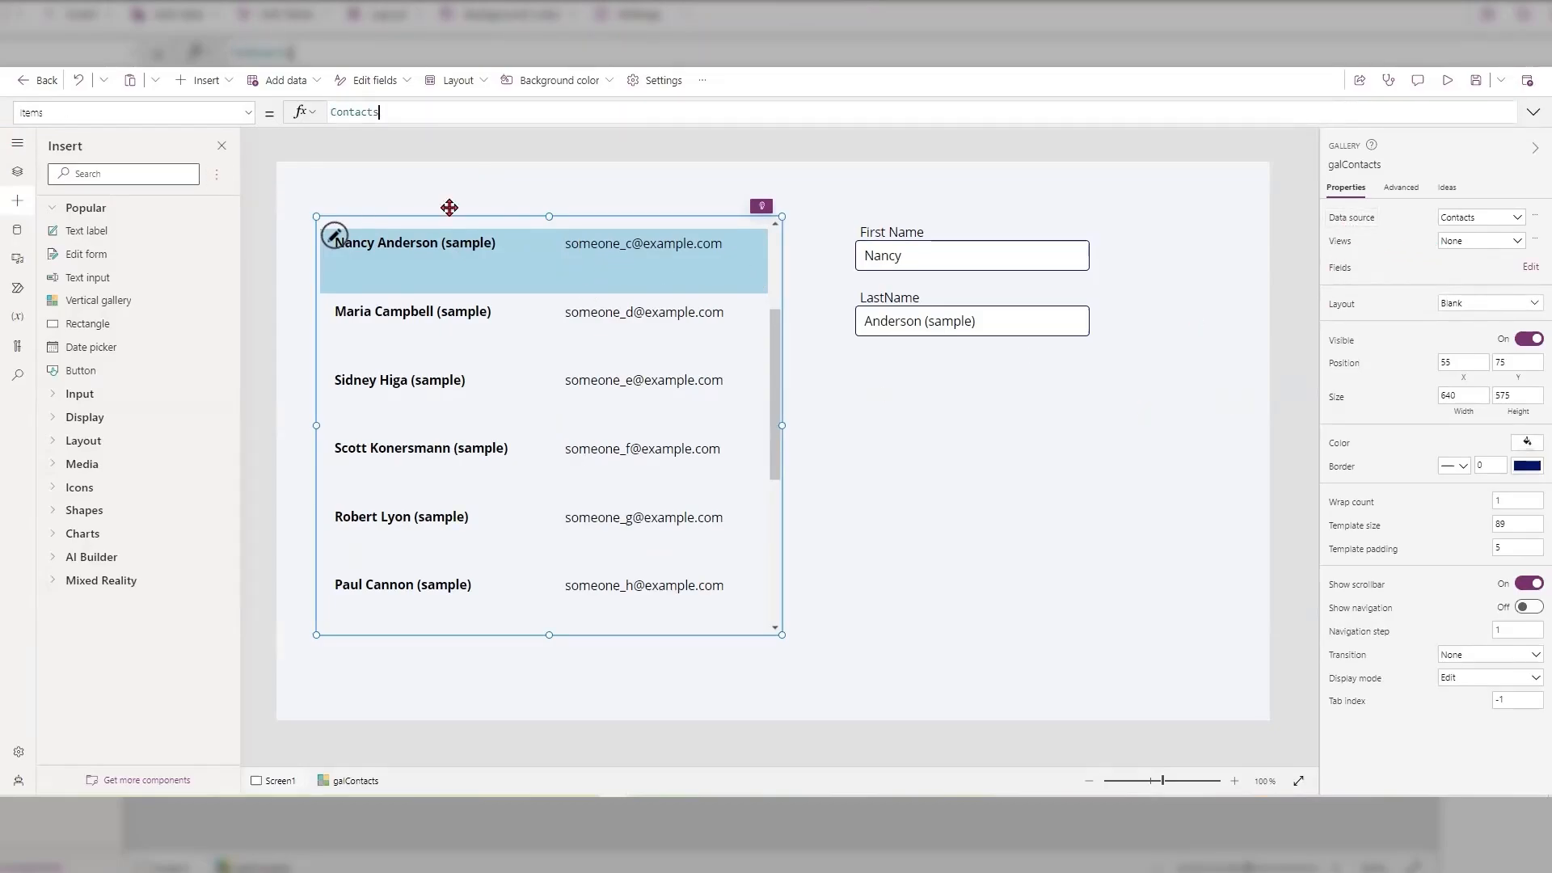
left_click(331, 112)
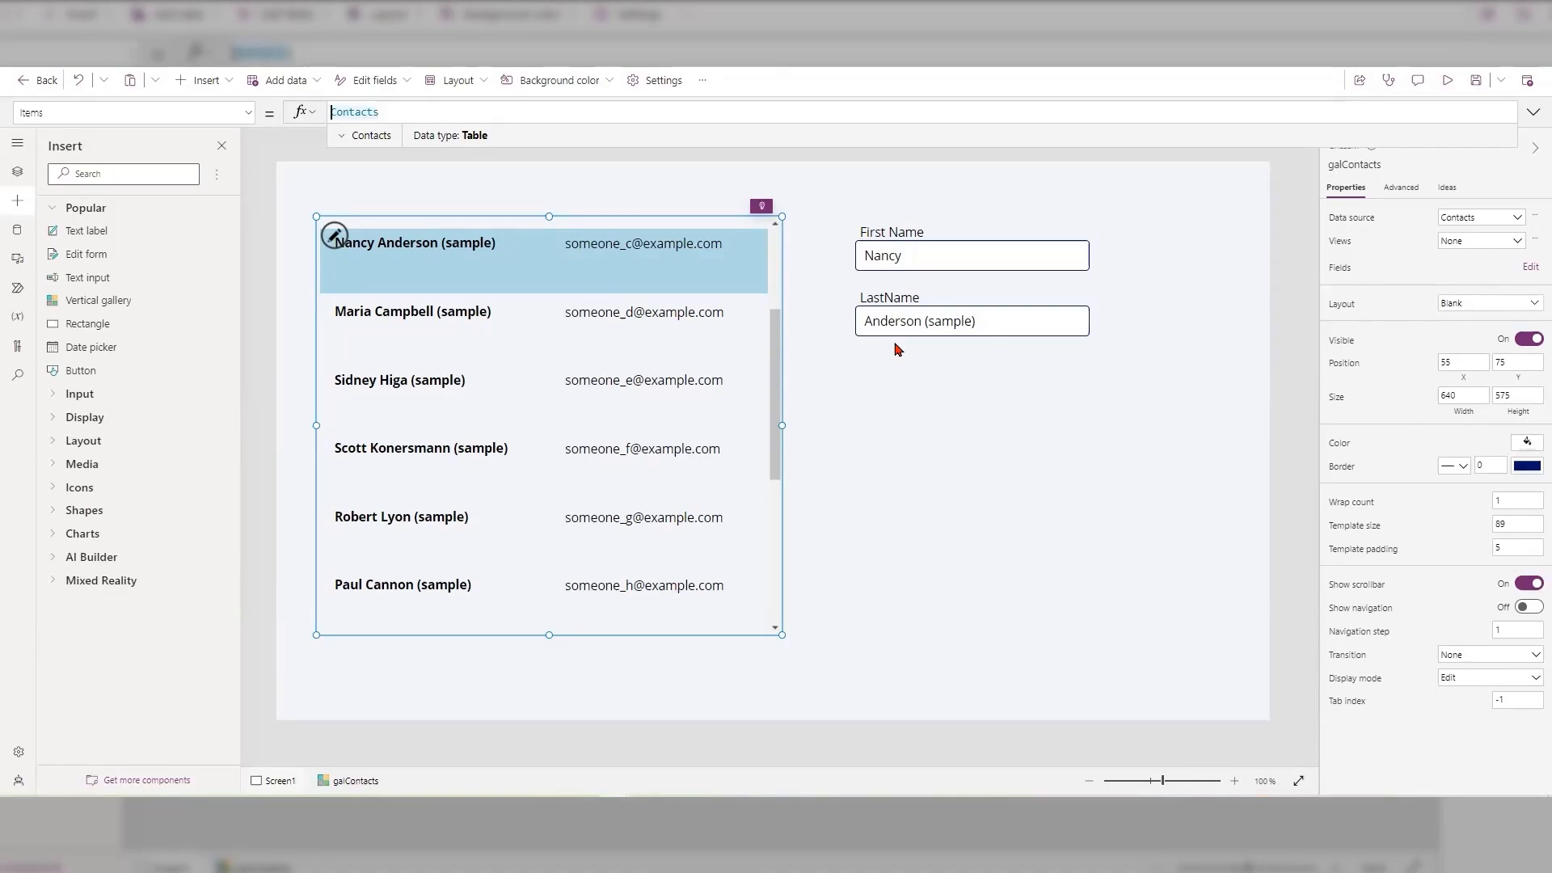
type("Sort")
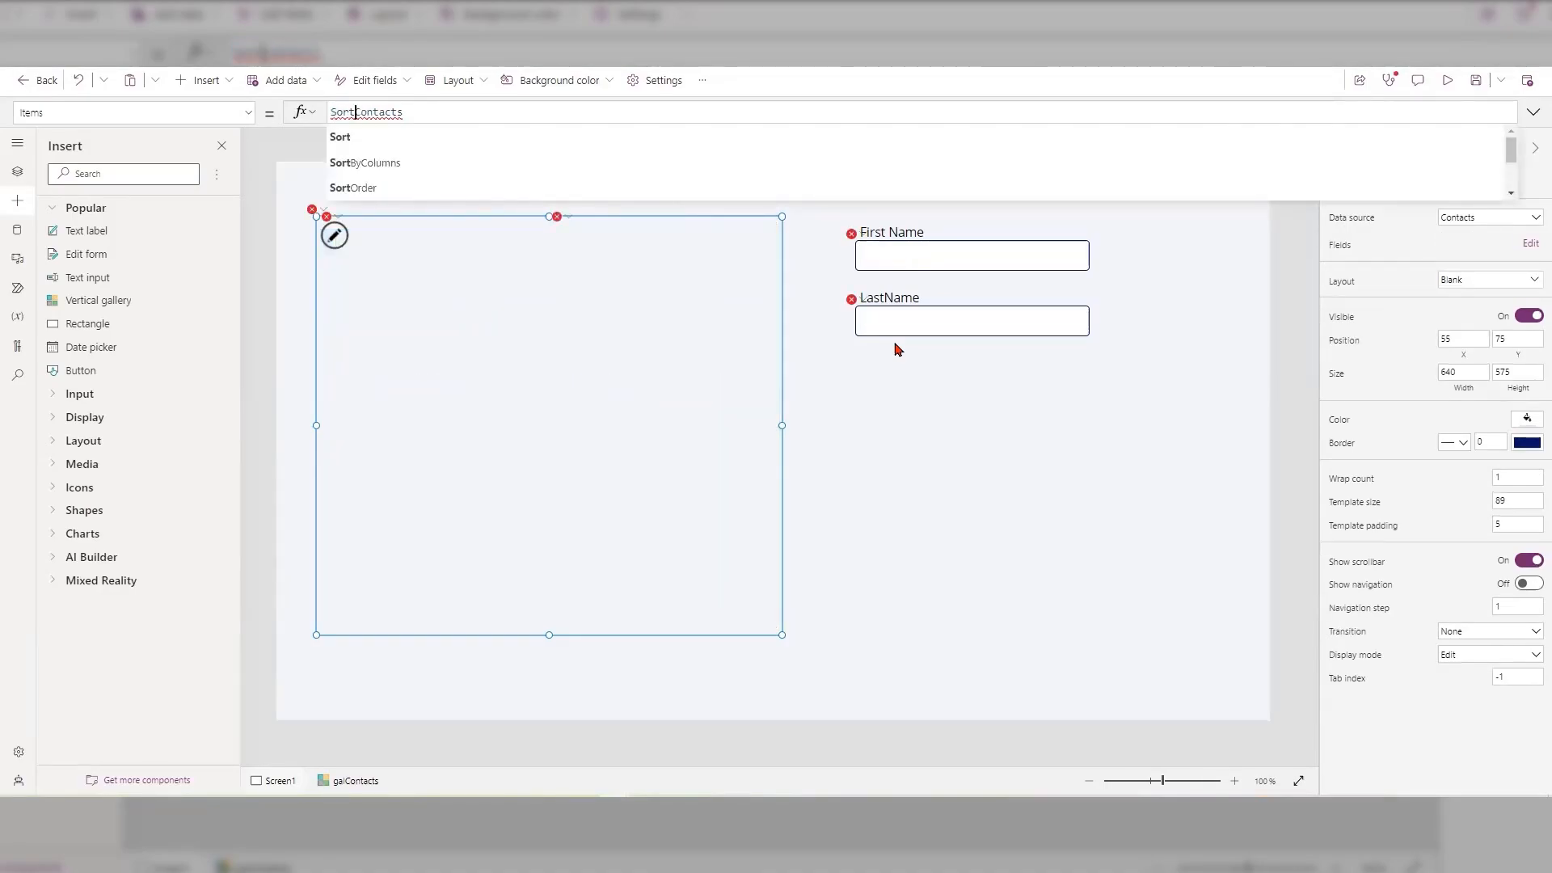
type("(")
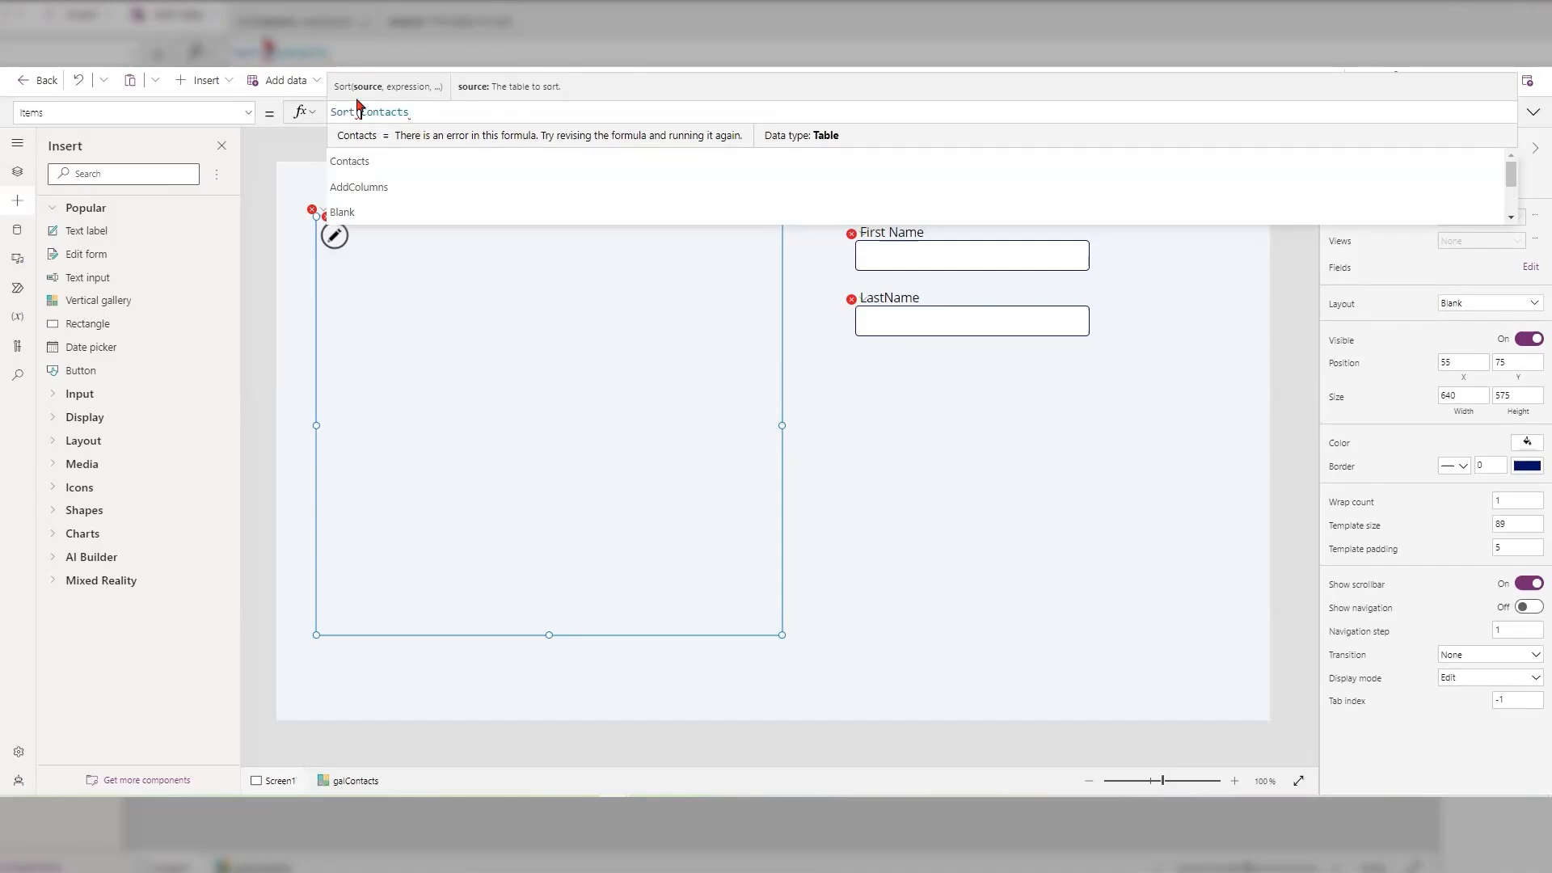
left_click(451, 114)
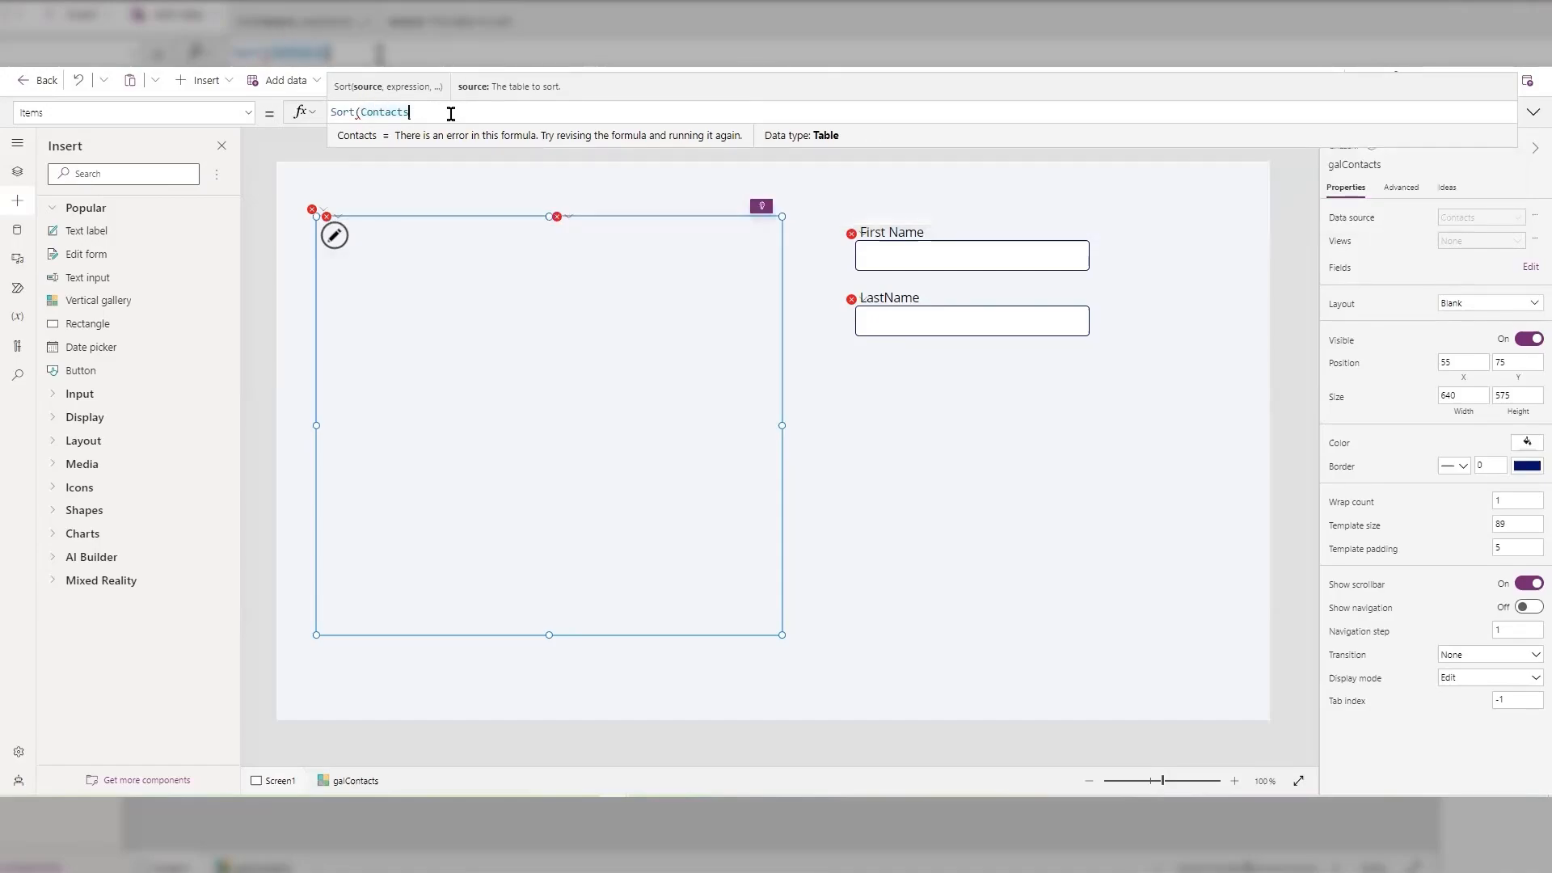
type(",")
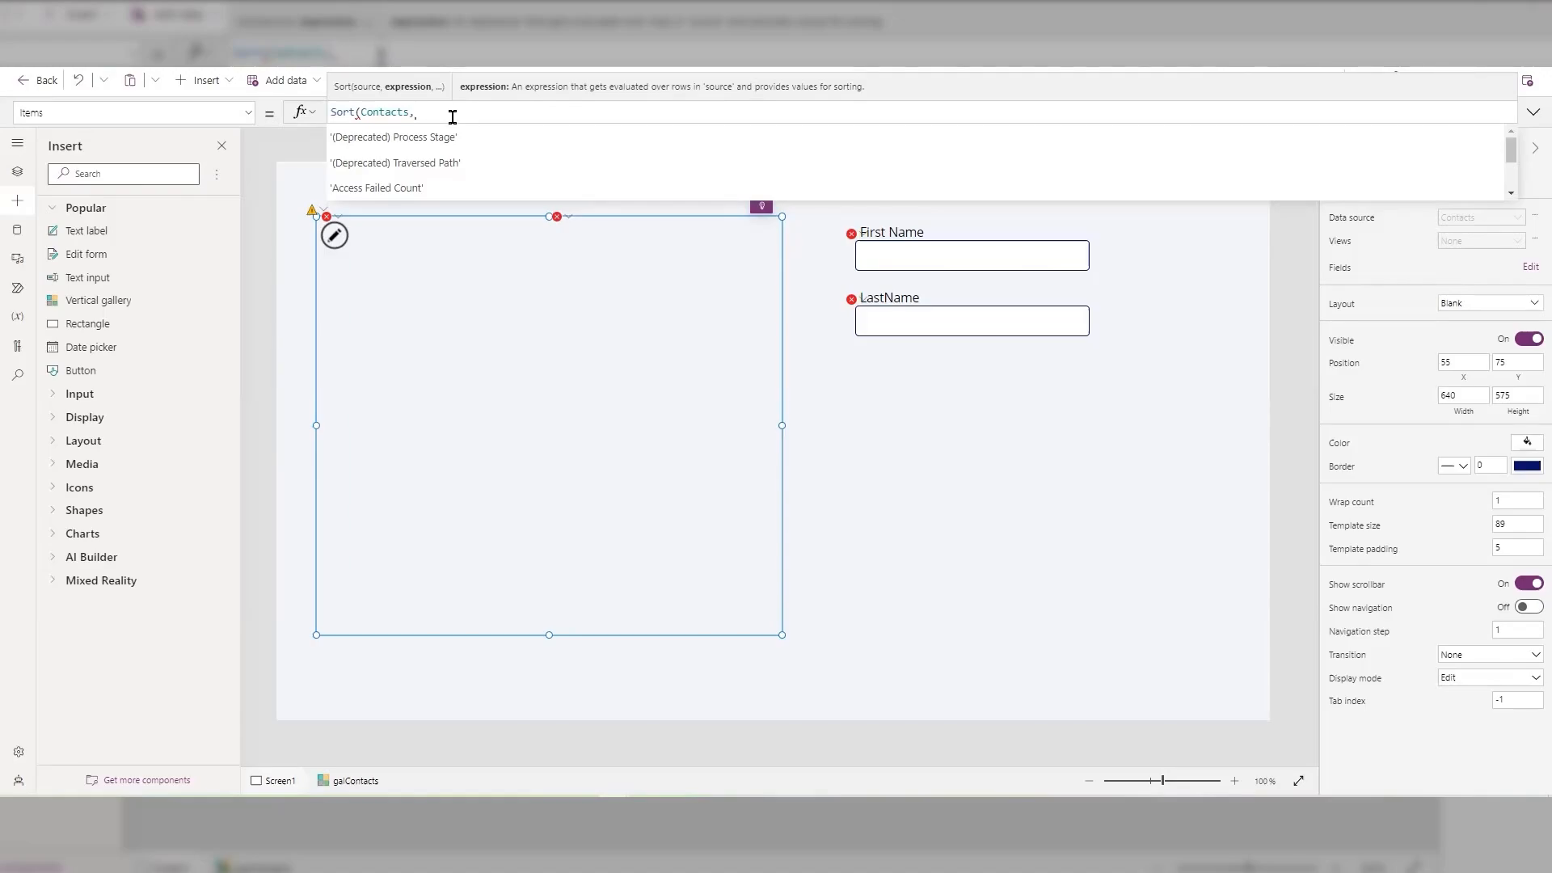
type("l")
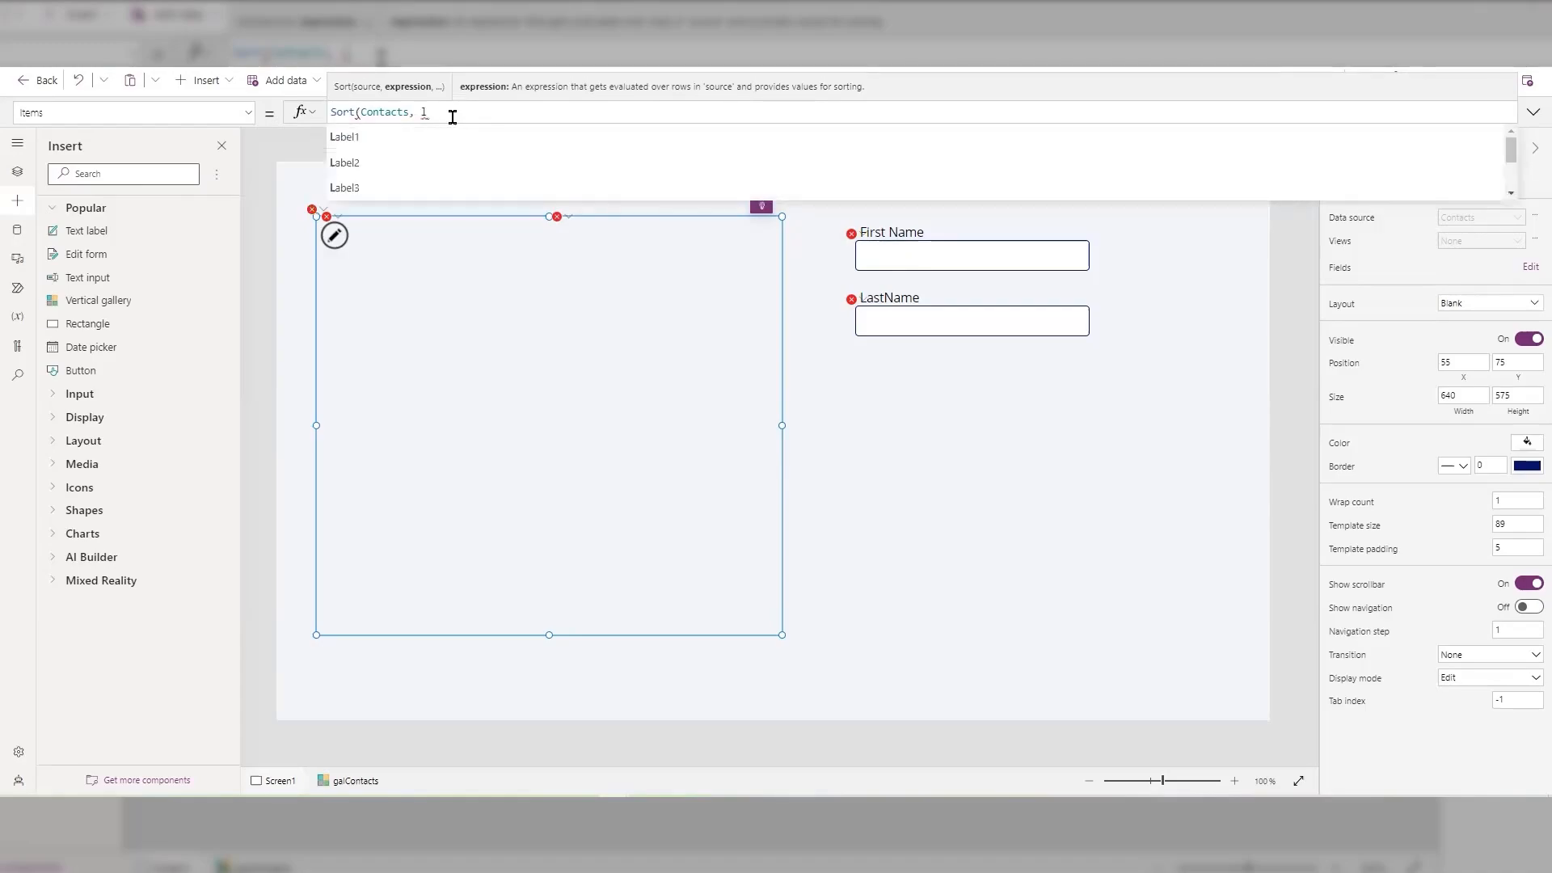
type("ast")
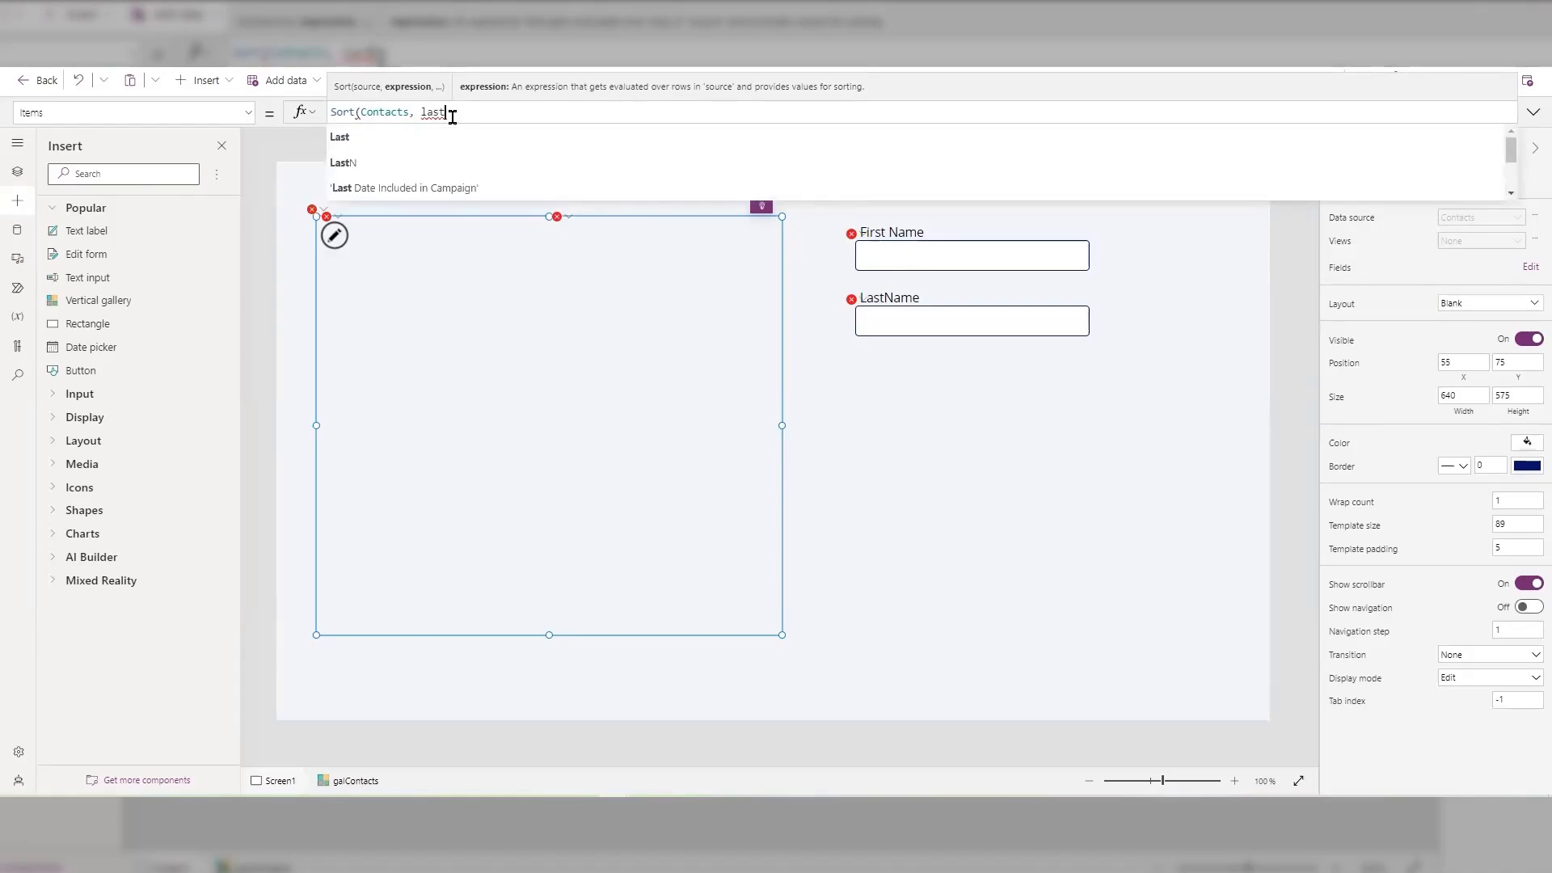
type("n")
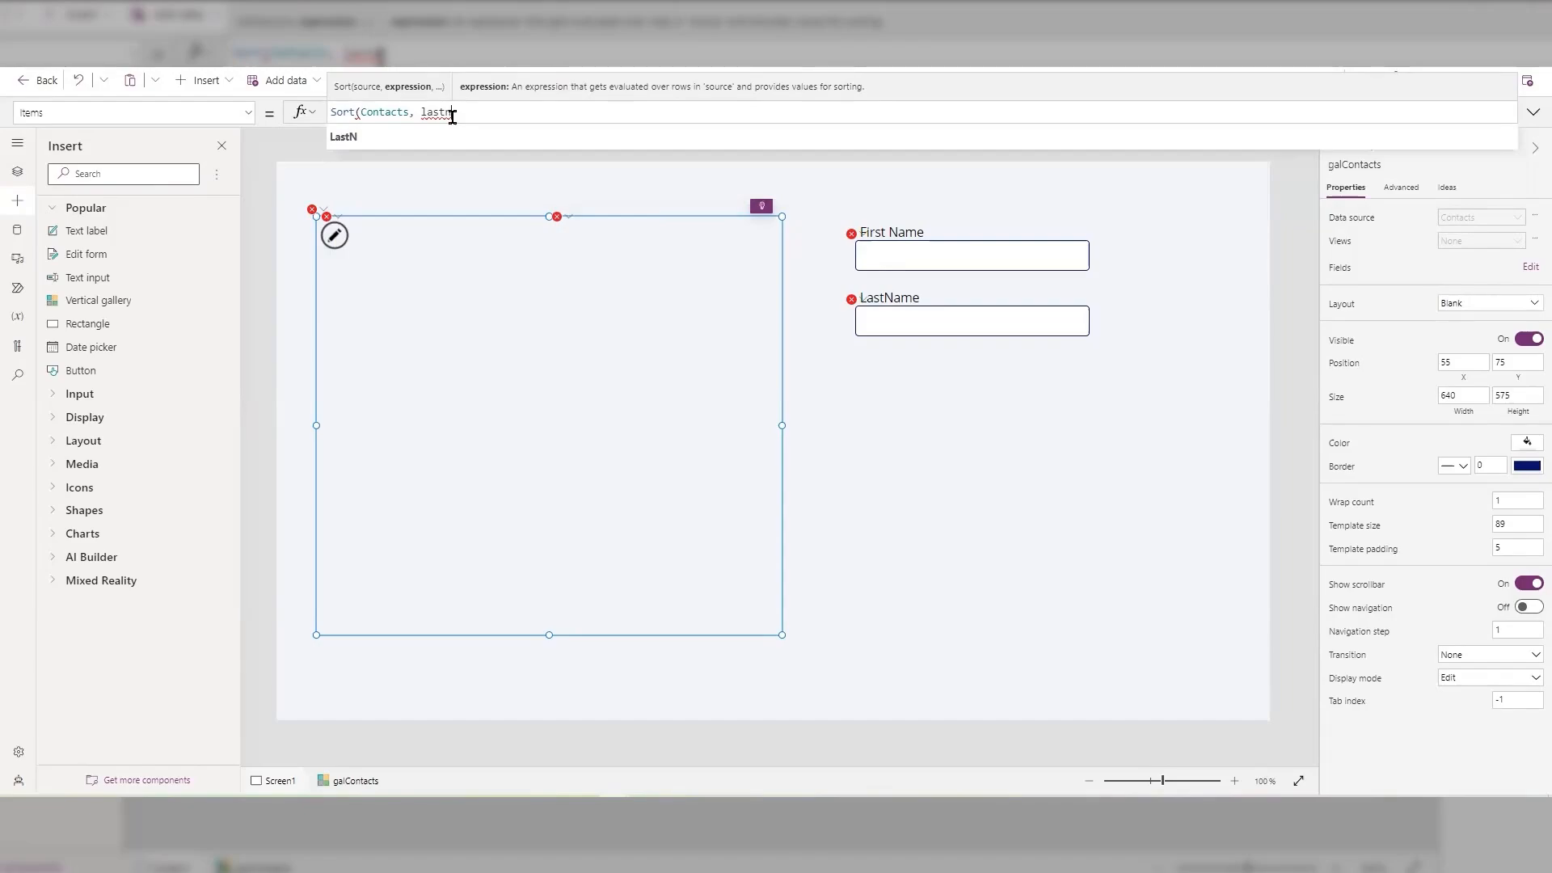
key("BackSpace")
type("na")
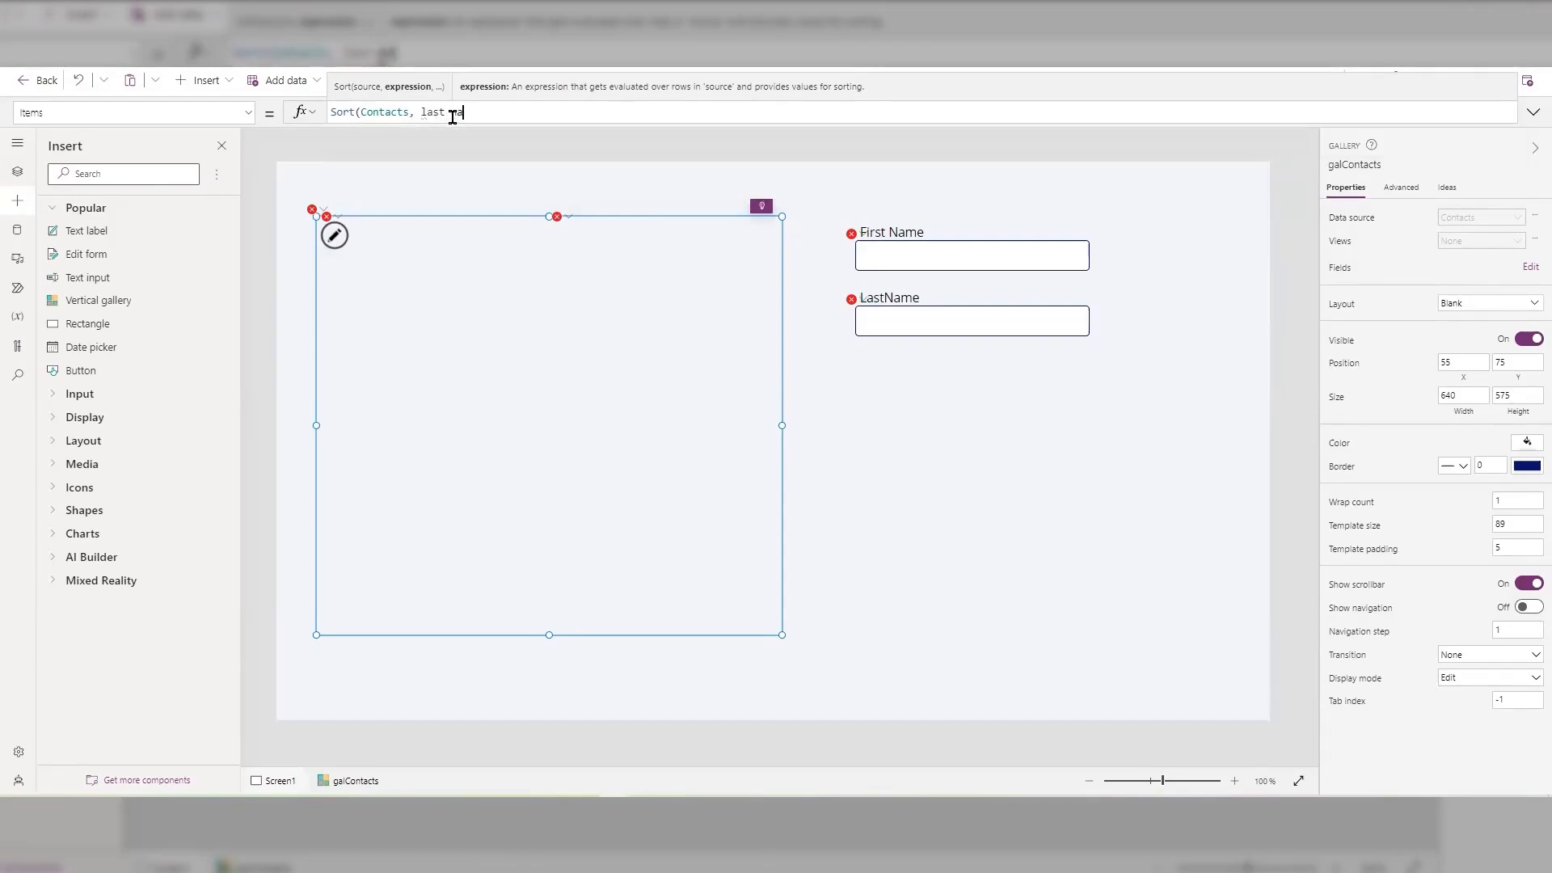
key("BackSpace")
key("BackSpace")
key("BackSpace")
key("BackSpace")
key("BackSpace")
key("BackSpace")
key("BackSpace")
Step: Complete the Items formula of galContacts as Sort(Contacts, 'Last Name')
type("'Last")
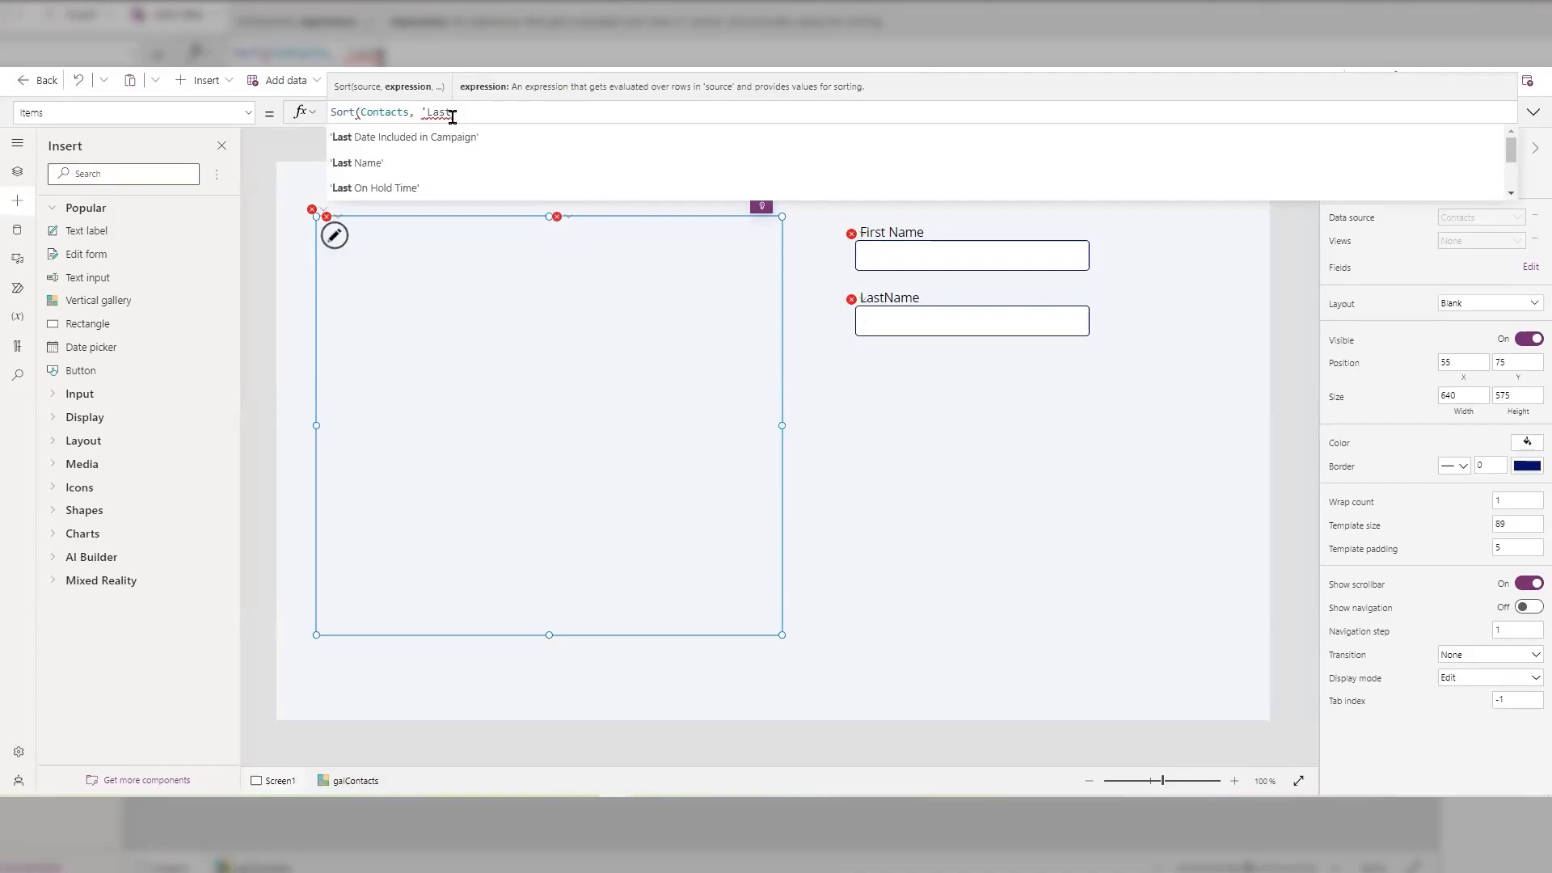
left_click(353, 164)
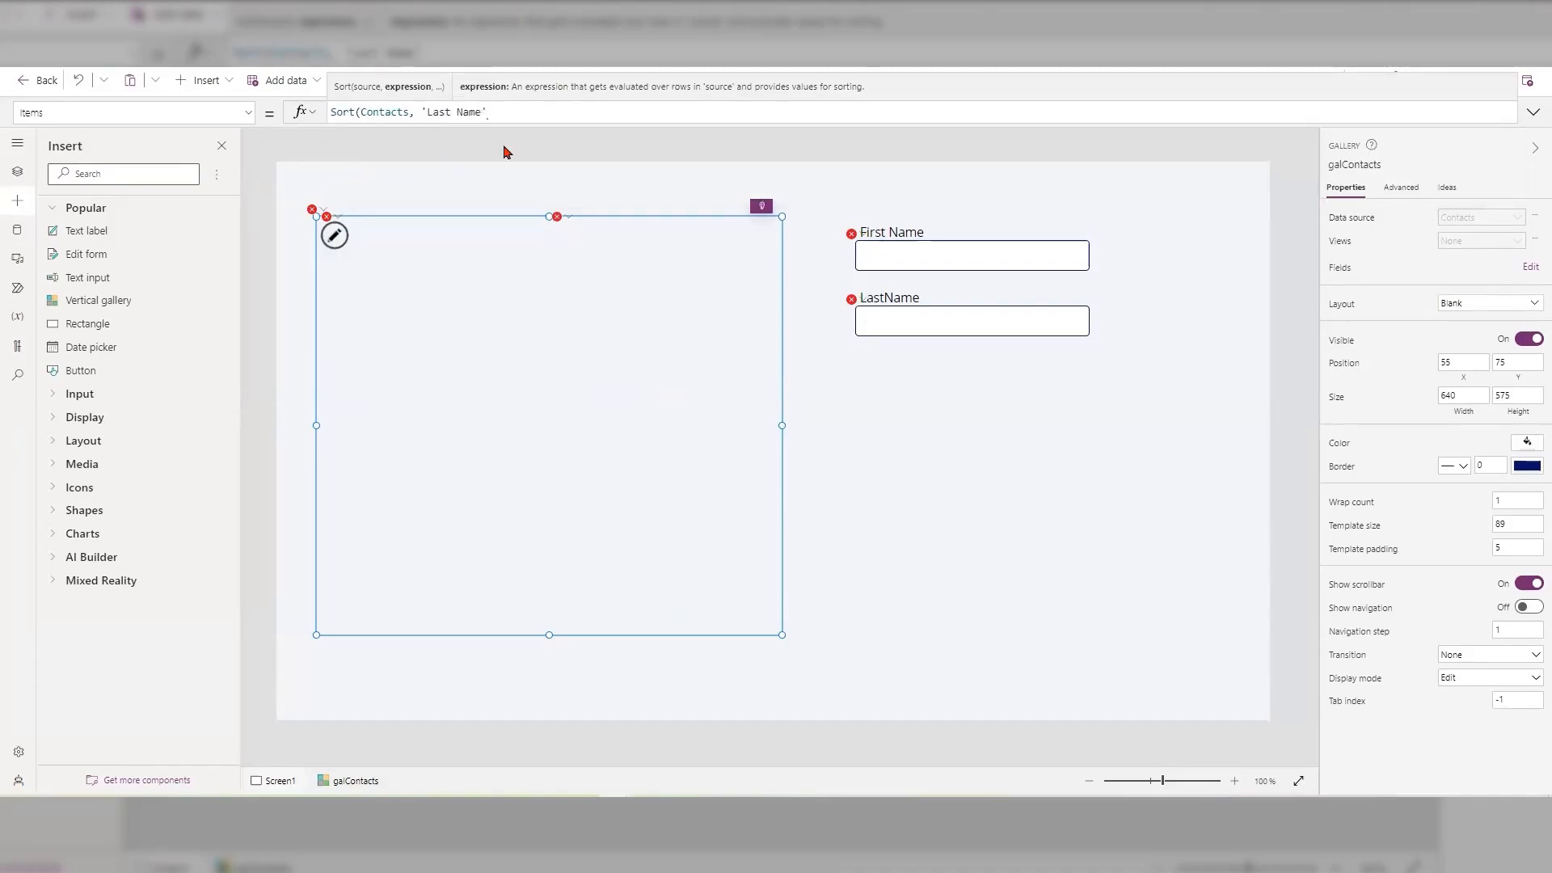
type(")")
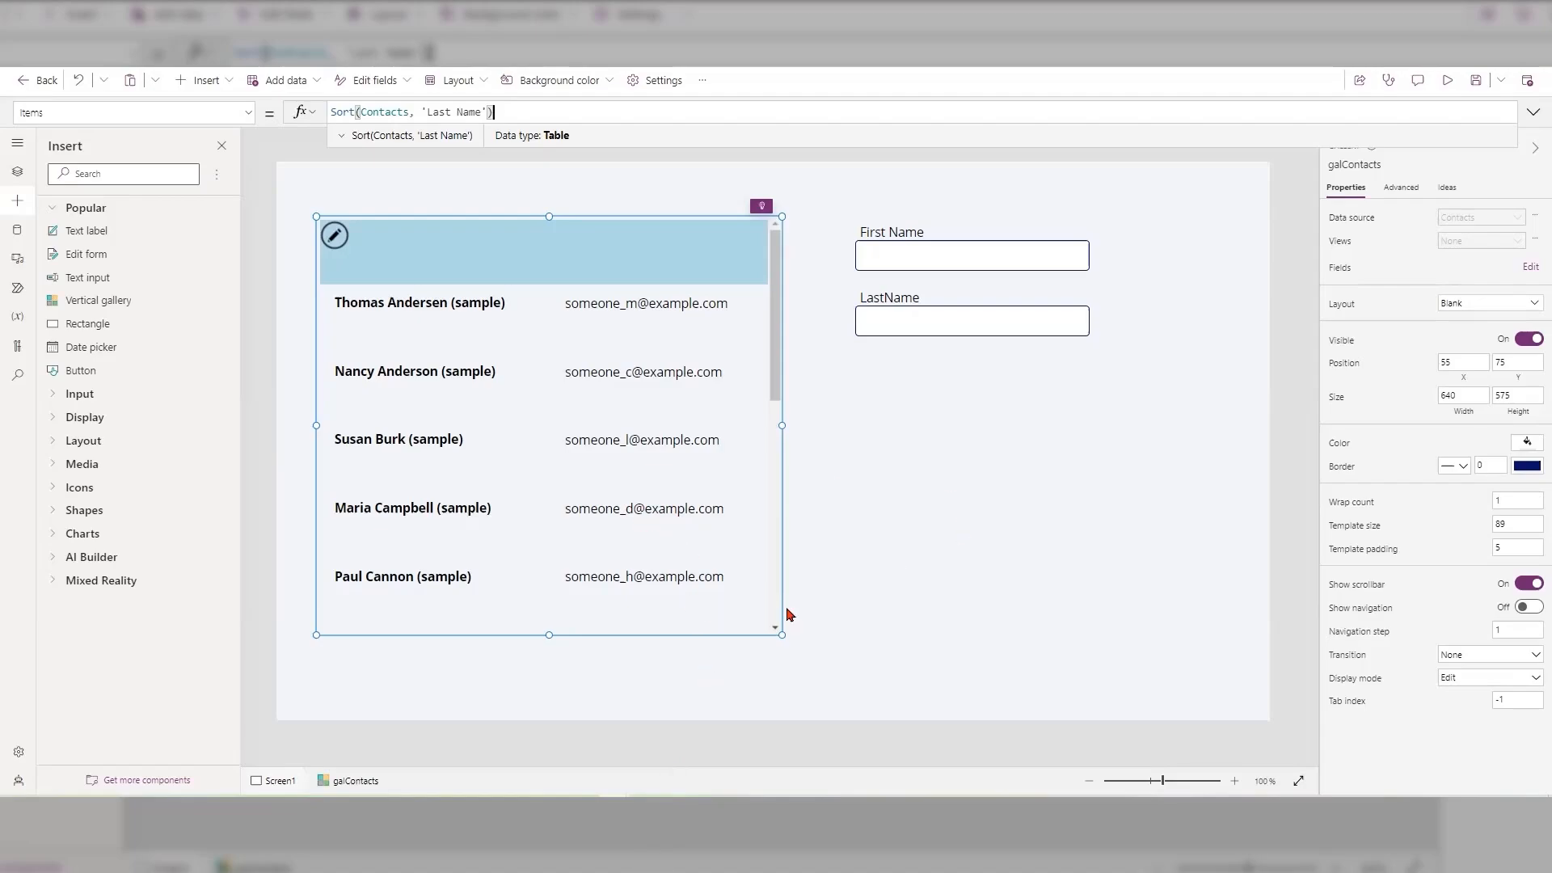
left_click(994, 587)
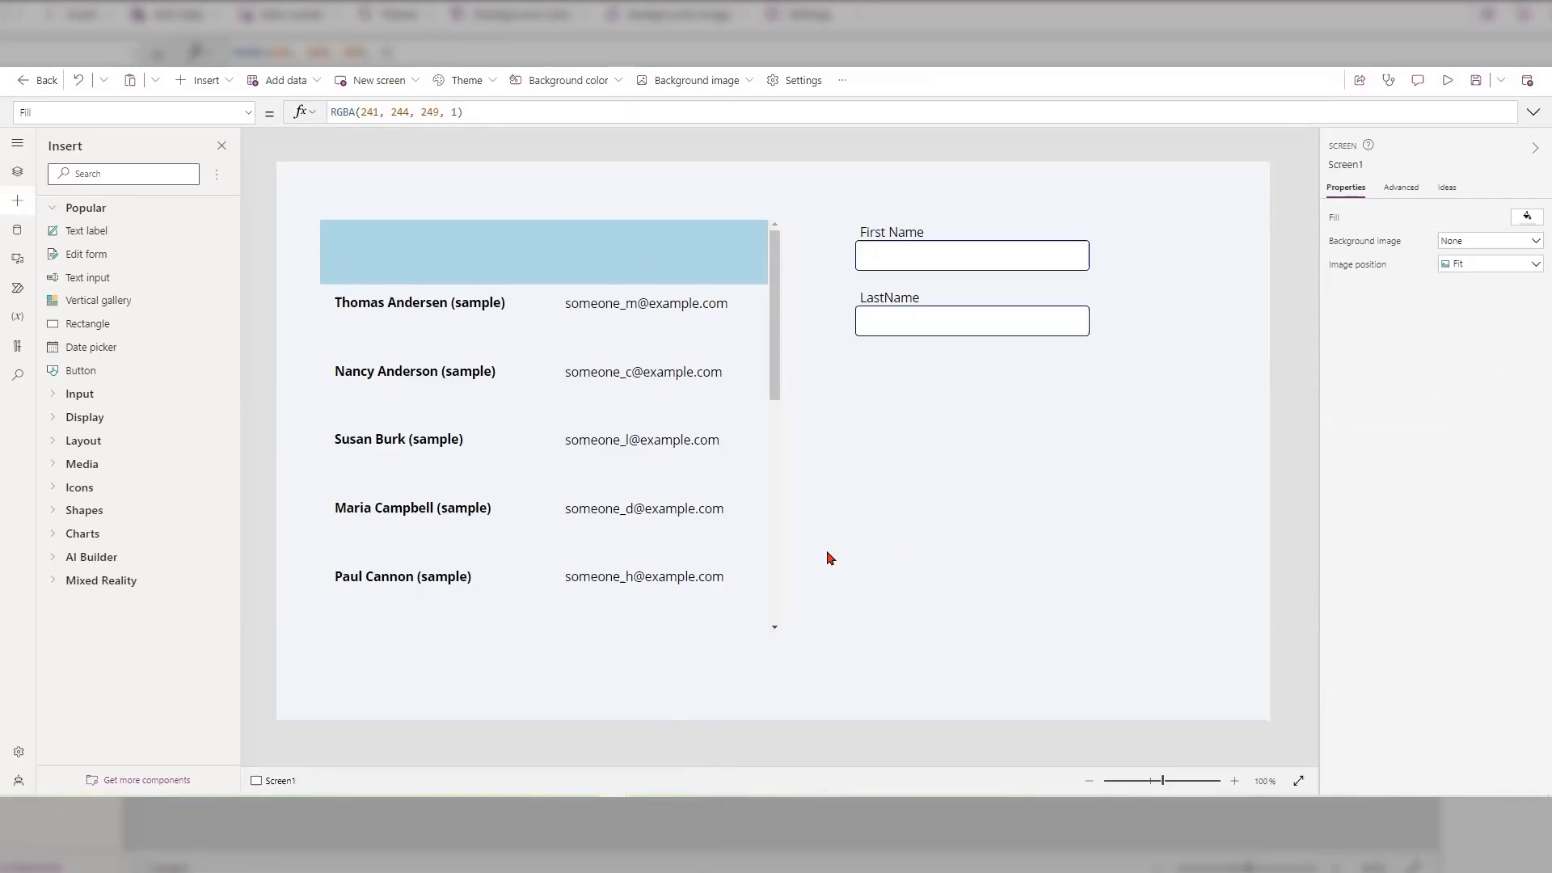
Step: Move the galContacts gallery down on the screen to about X 64, Y 109
left_click(645, 234)
left_click(549, 222)
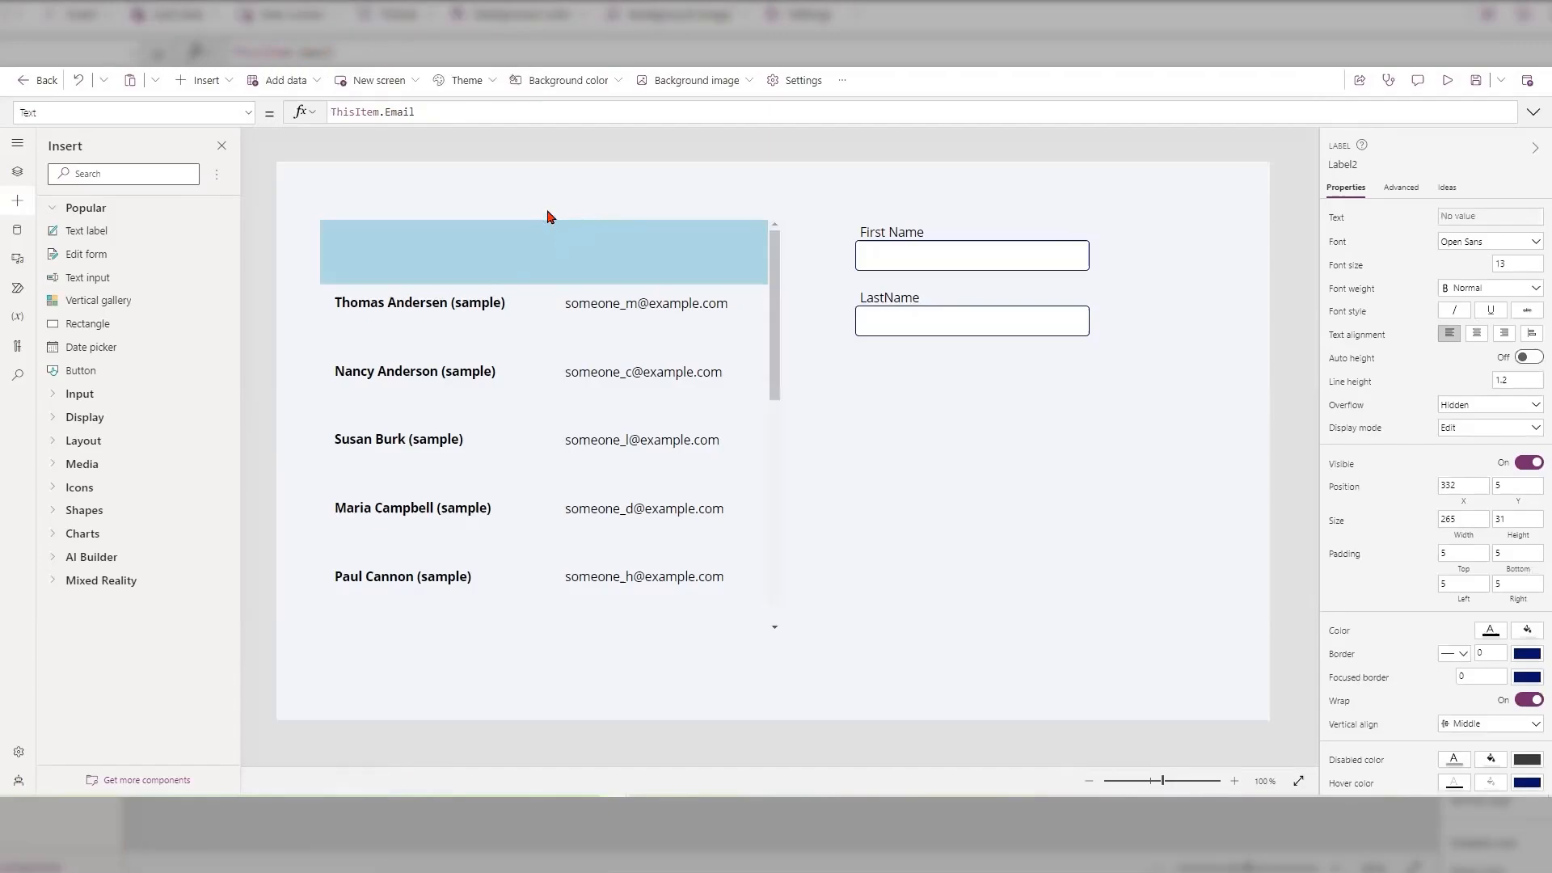
left_click(549, 234)
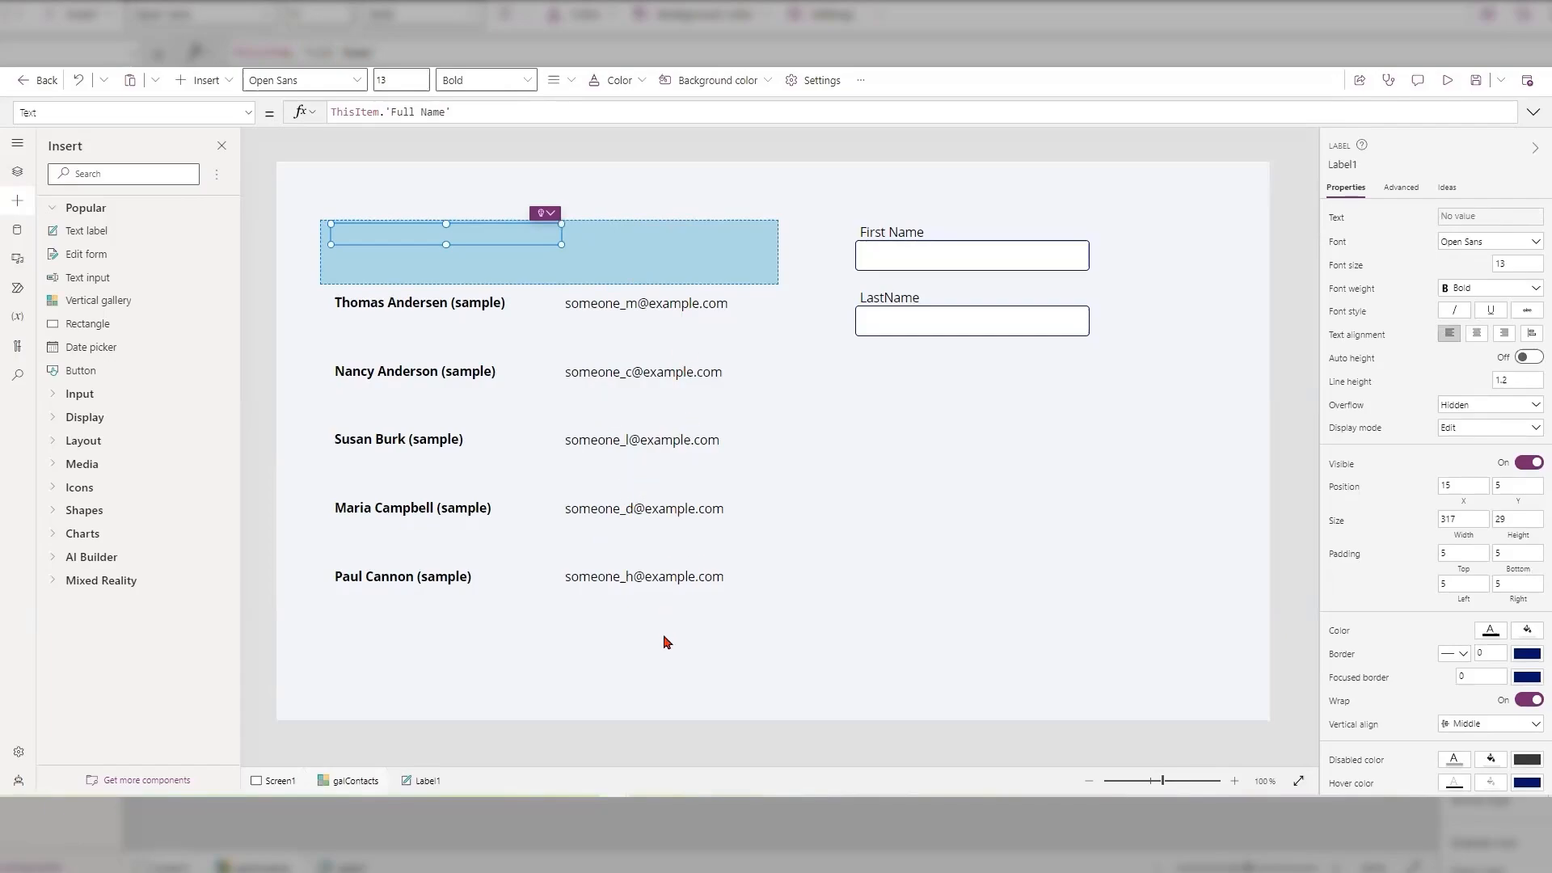
left_click(617, 394)
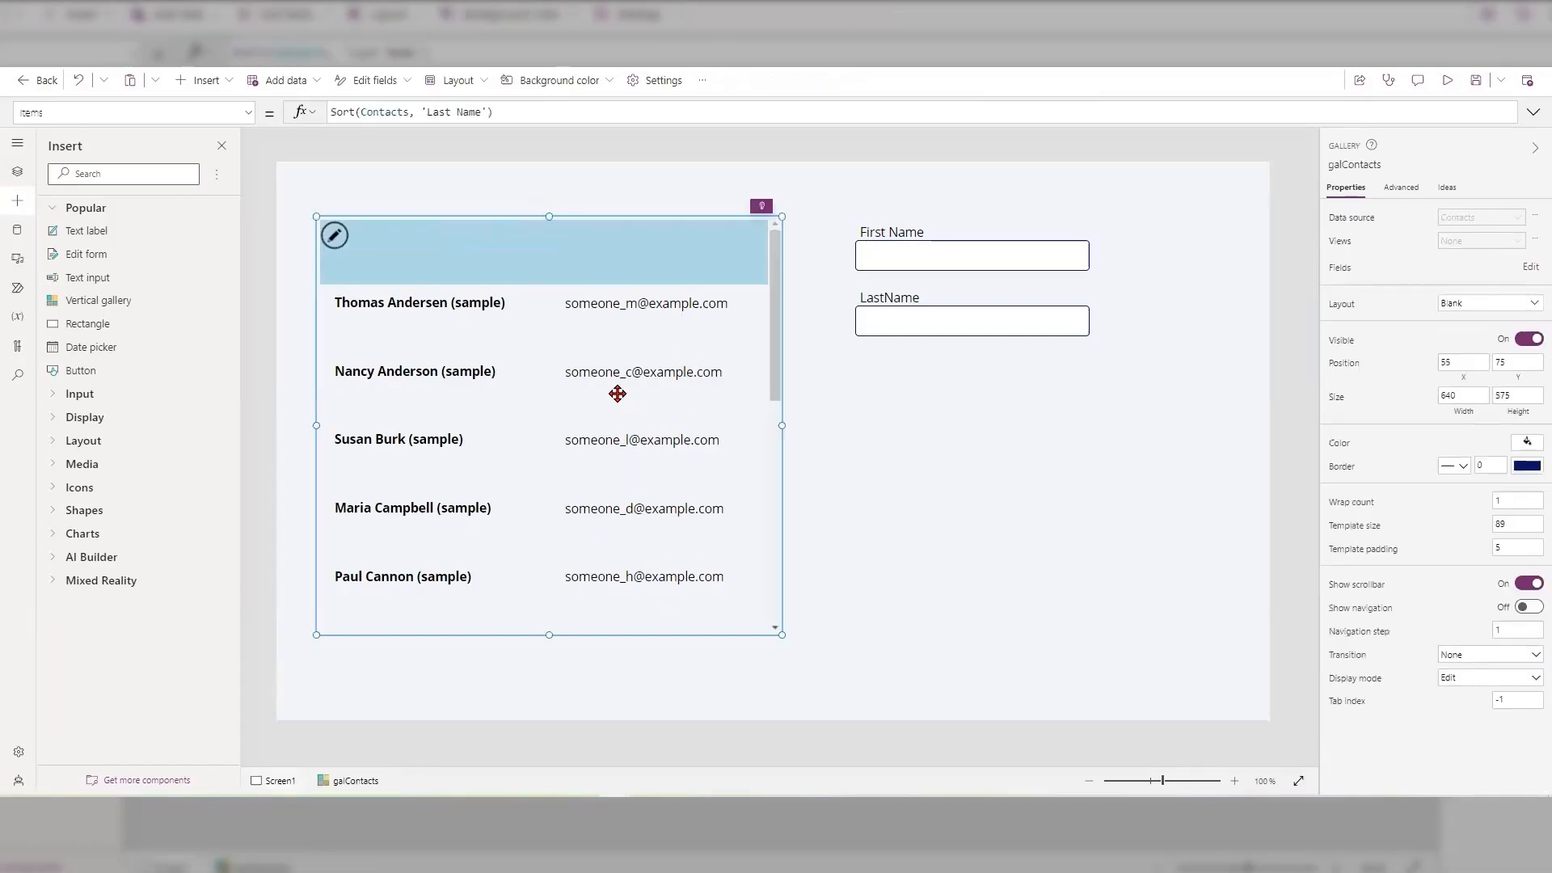
left_click(613, 214)
left_click_drag(613, 214, 620, 240)
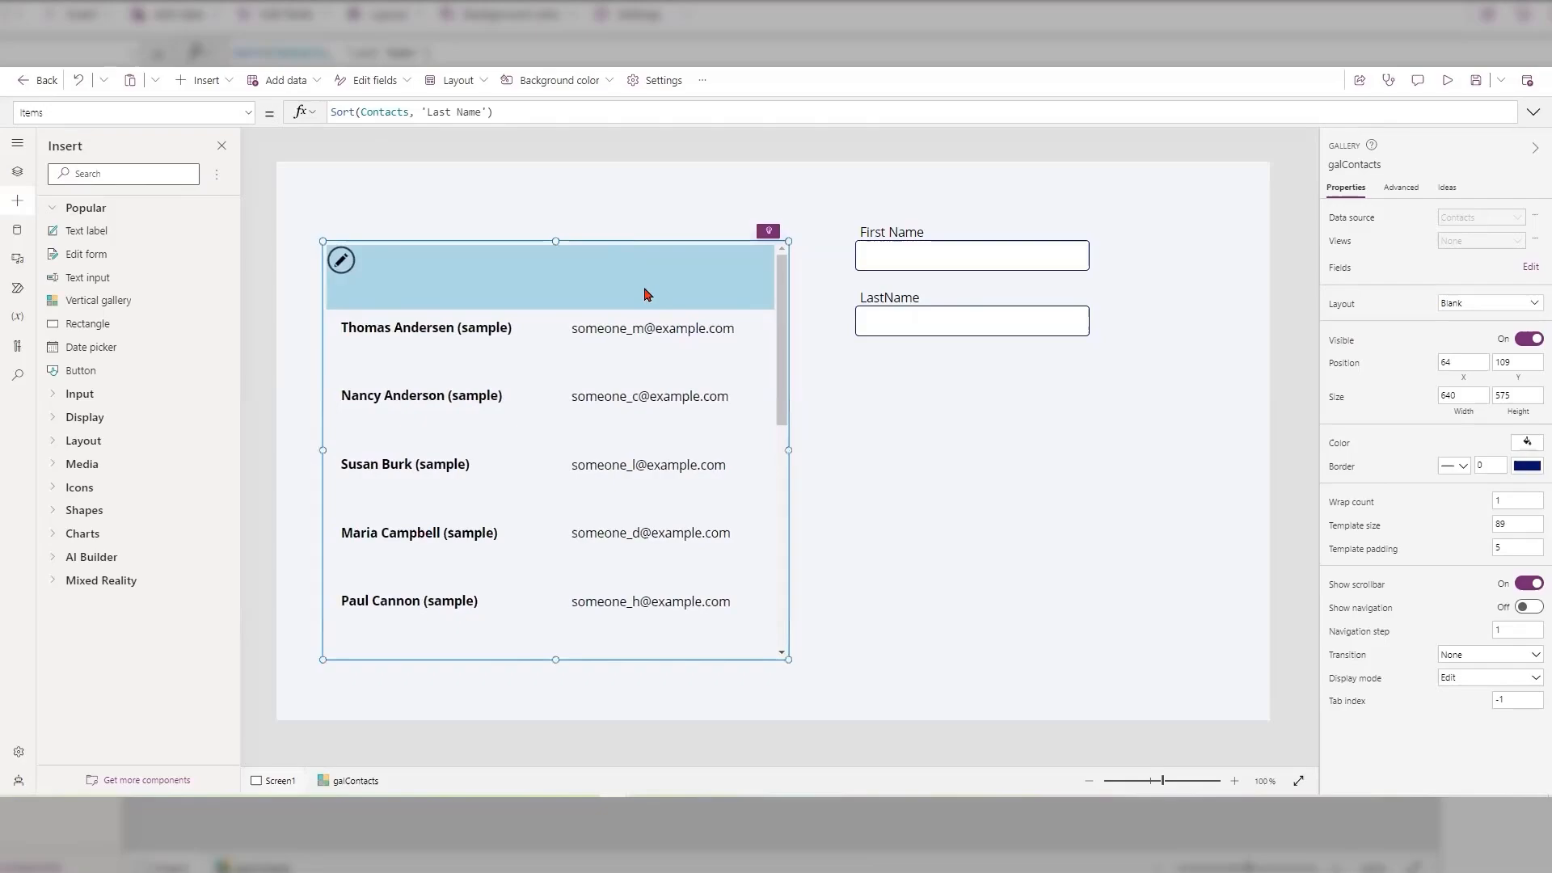
Step: Place a copy of the First Name text input directly above the contacts gallery, sized about 600 wide by 36 high
left_click(873, 428)
left_click(933, 260)
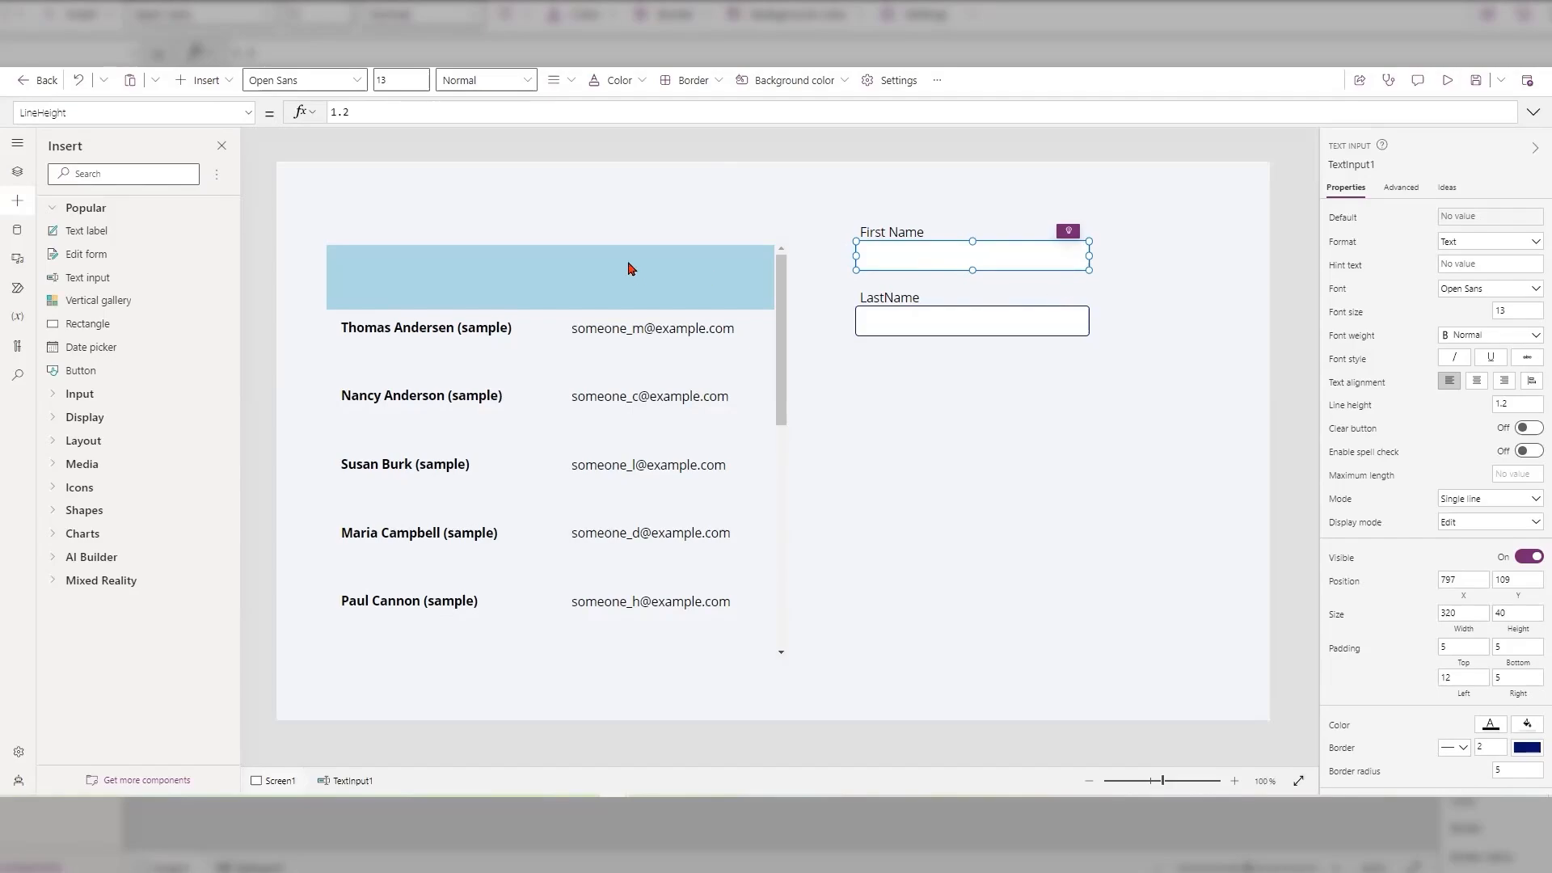
left_click(616, 220)
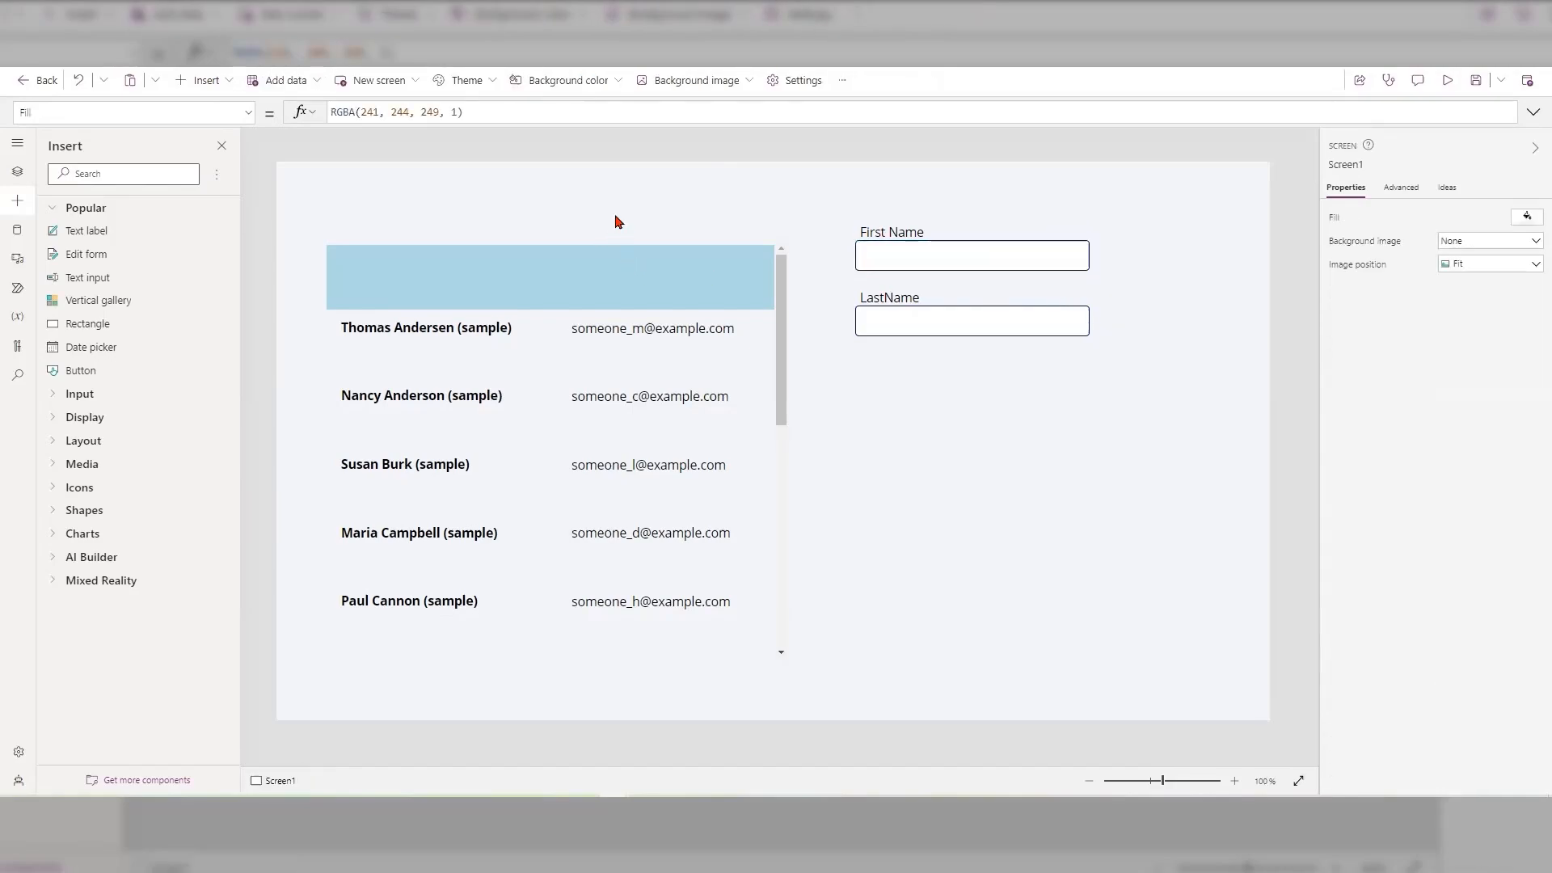
key("ctrl+v")
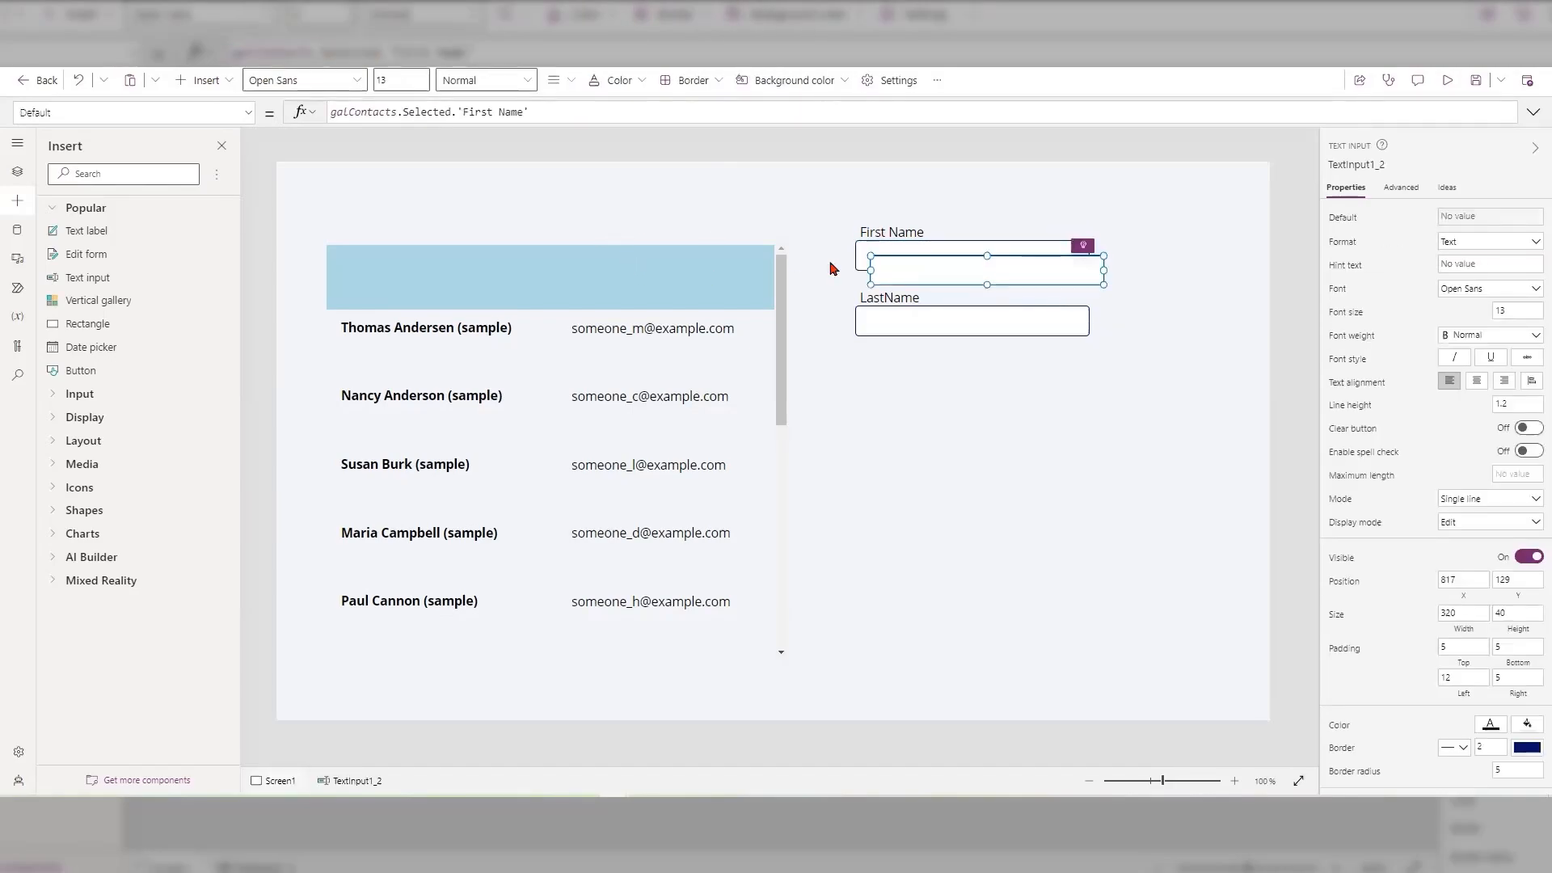
left_click_drag(961, 261, 423, 215)
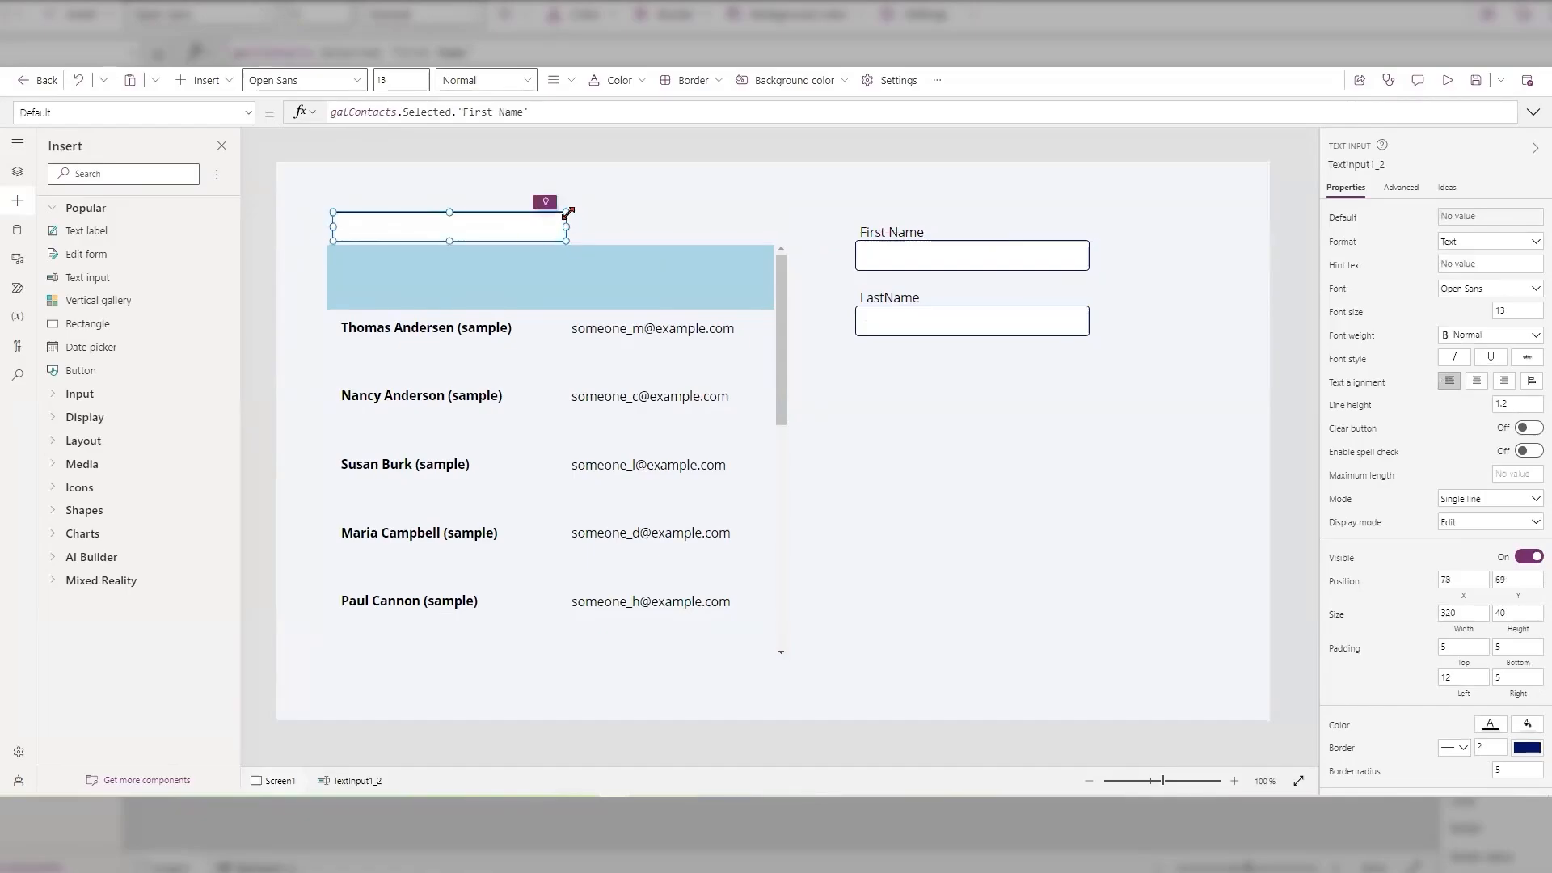
left_click_drag(565, 211, 769, 218)
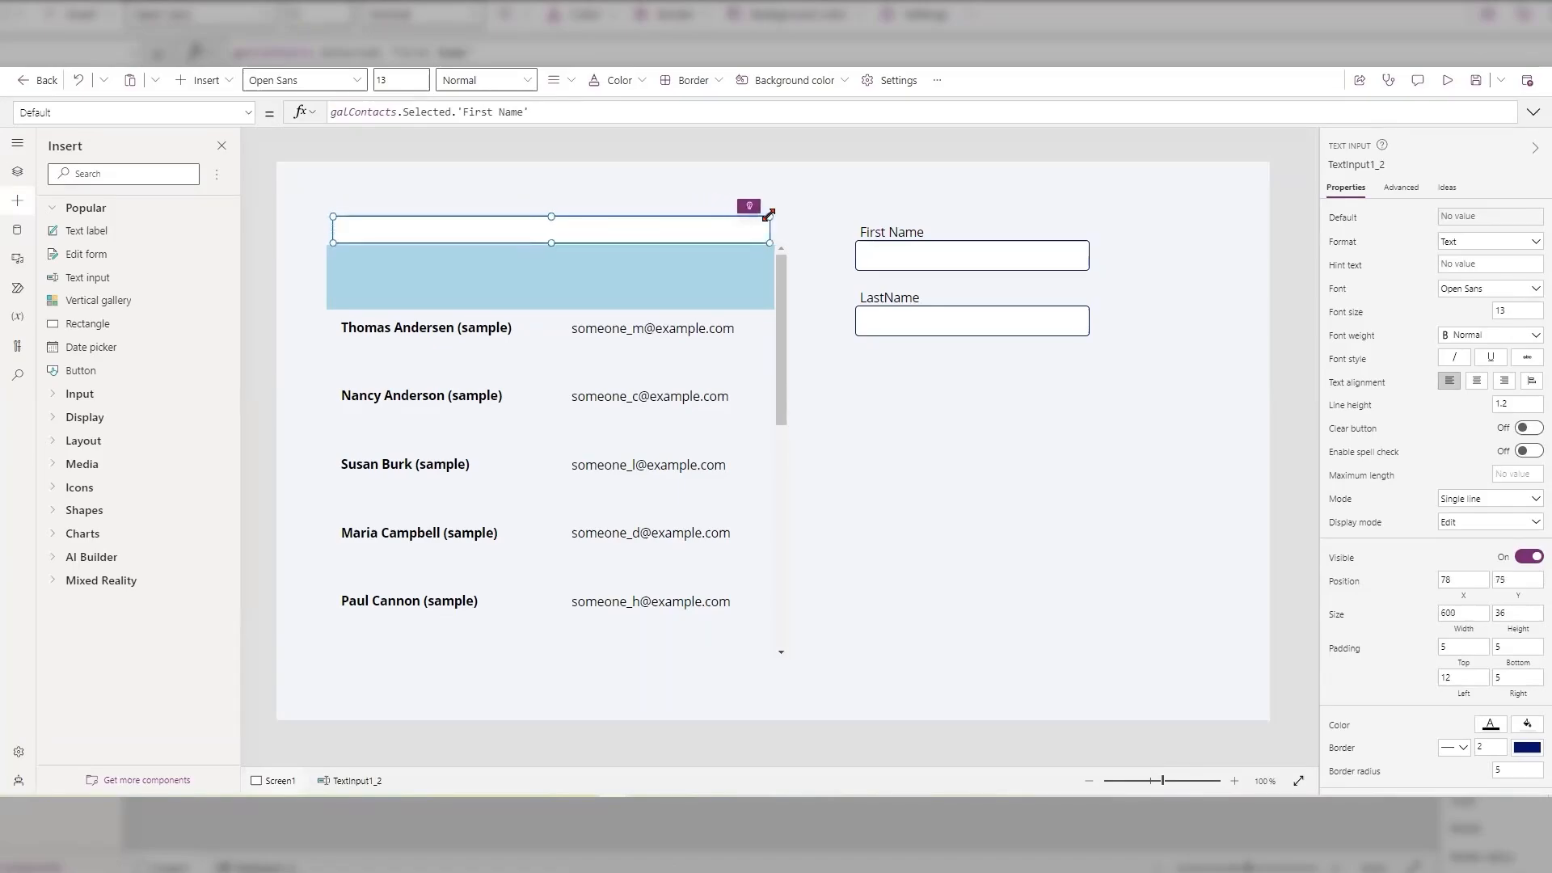
left_click(592, 201)
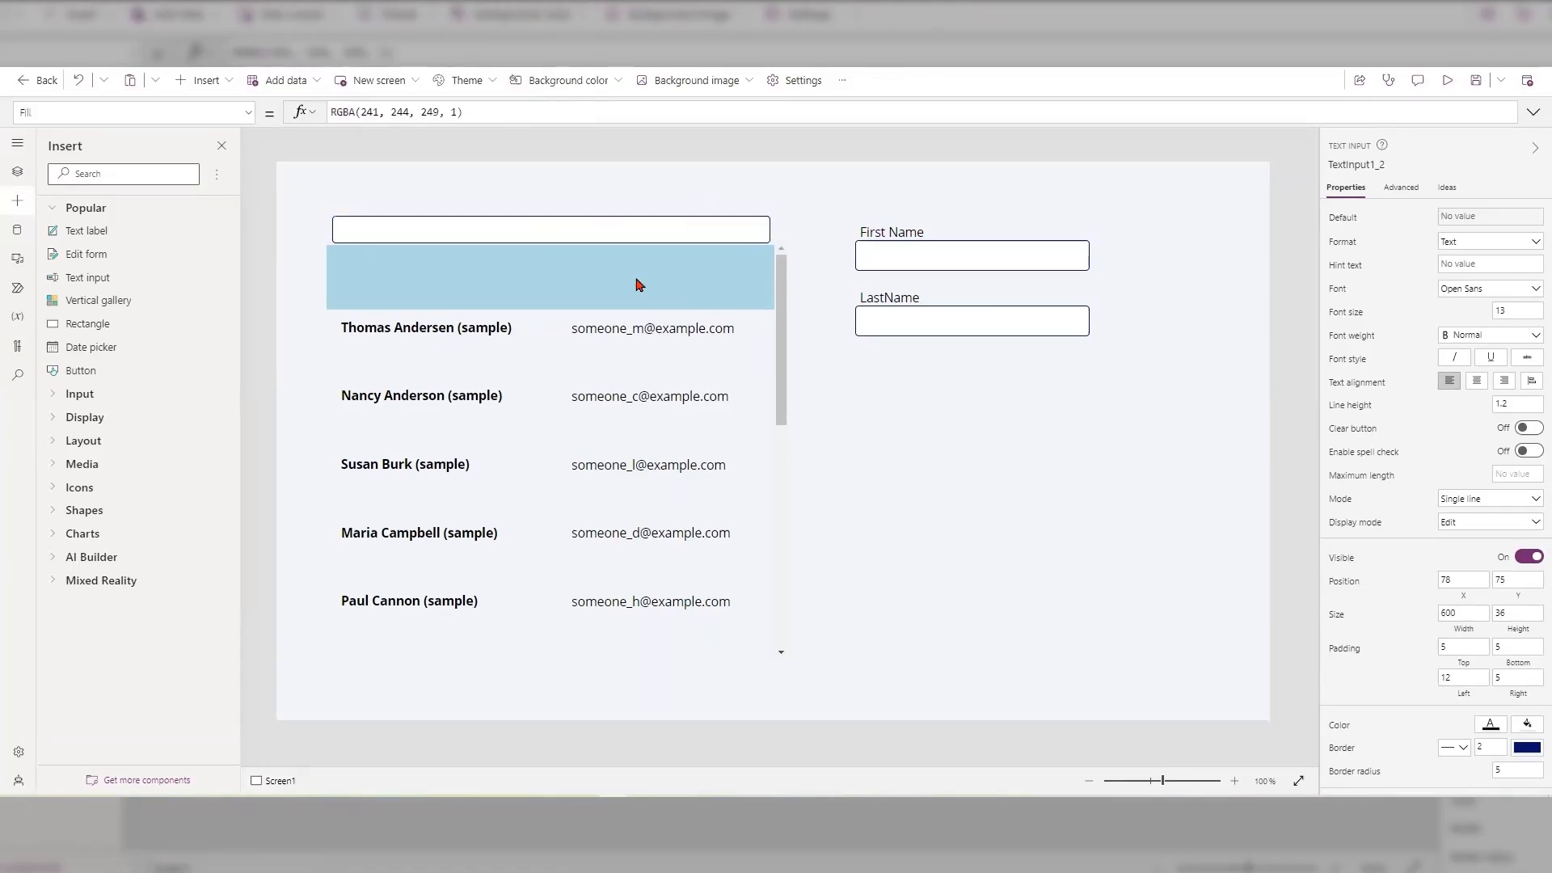
Step: Clear the Default property of the text input above the contacts gallery
left_click(616, 231)
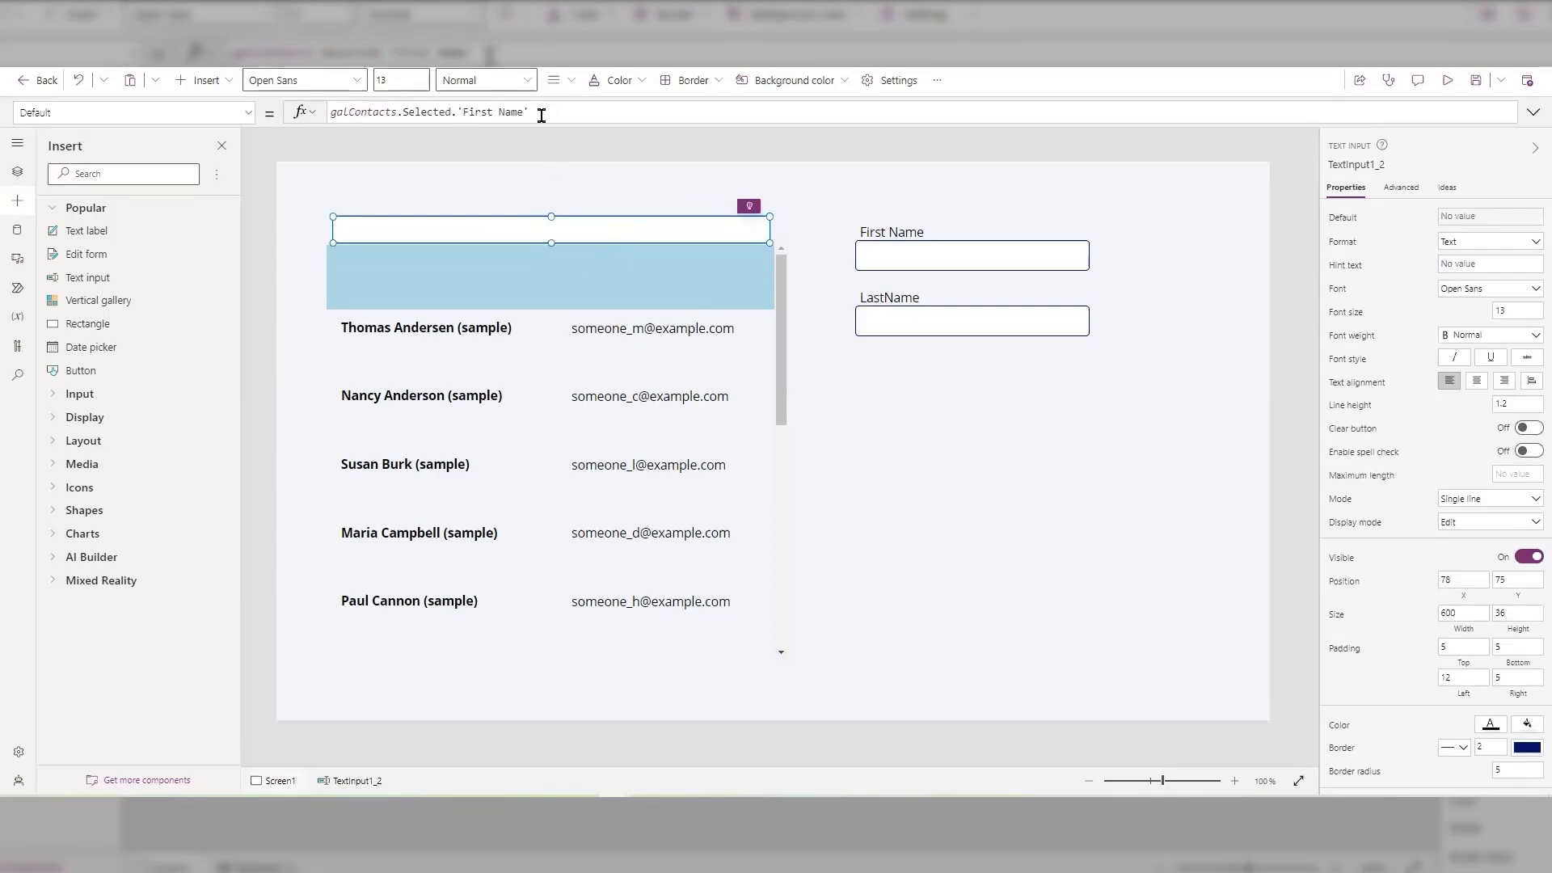
left_click_drag(541, 112, 308, 112)
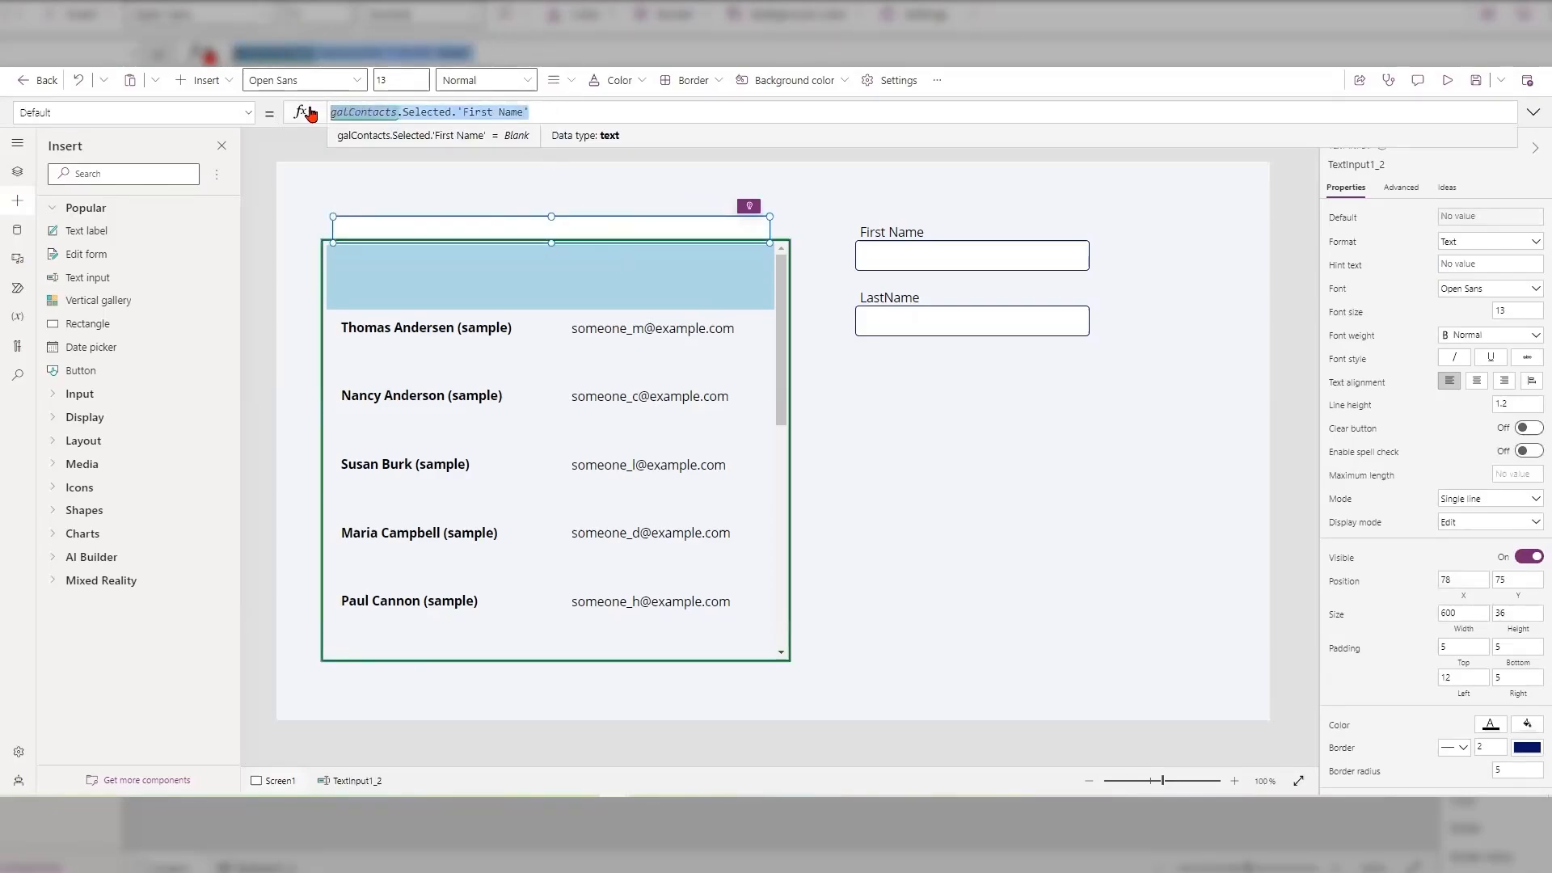
key("BackSpace")
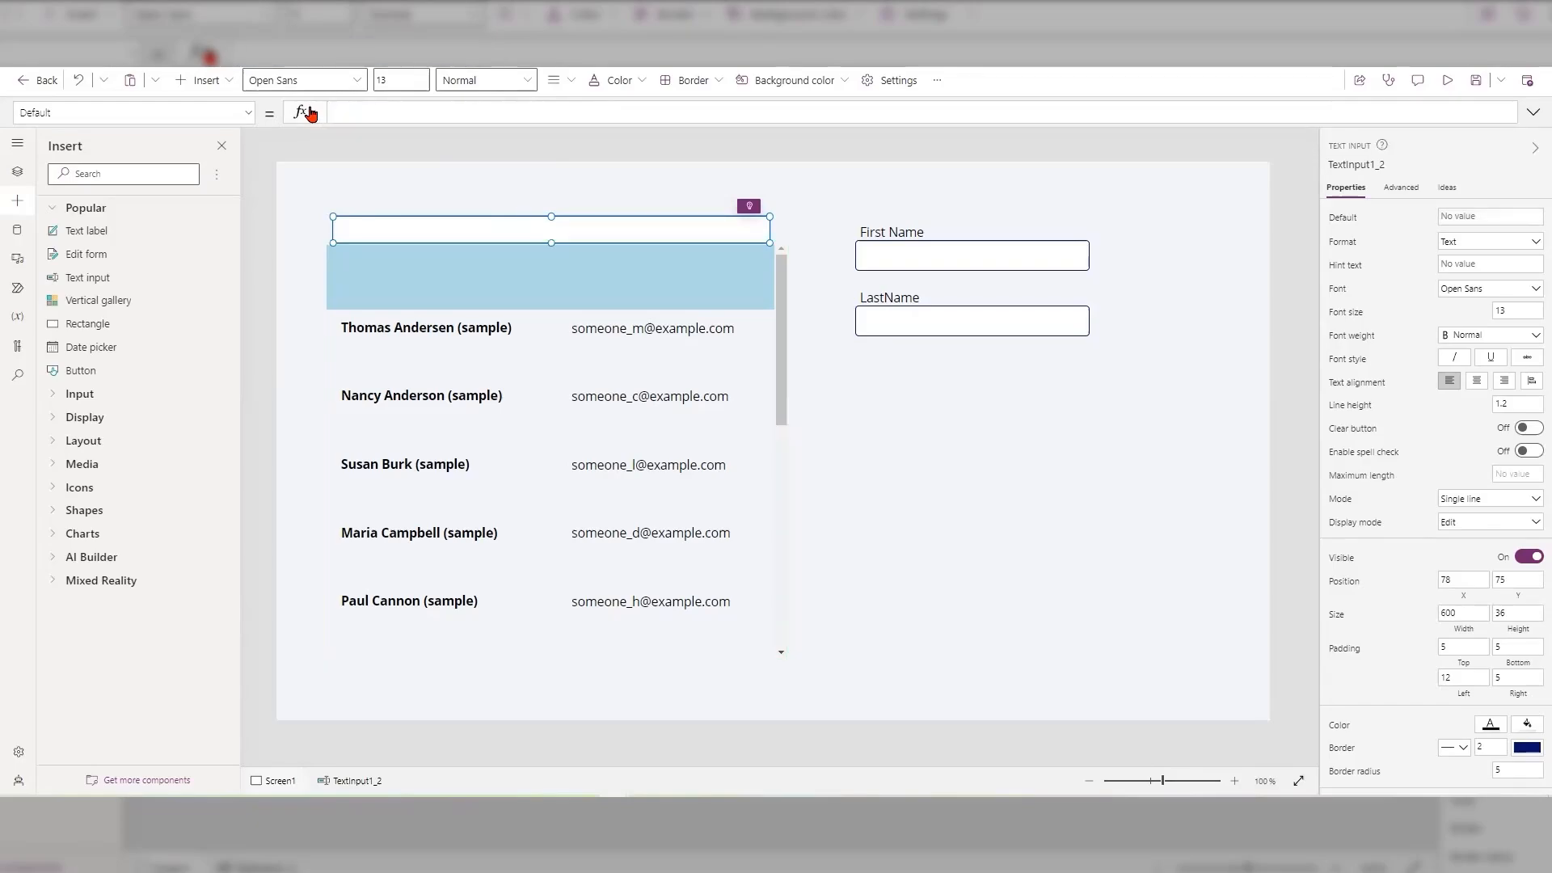
Step: Wrap the Sort(Contacts, 'Last Name') formula in the Items property of galContacts in a Search function
left_click(755, 454)
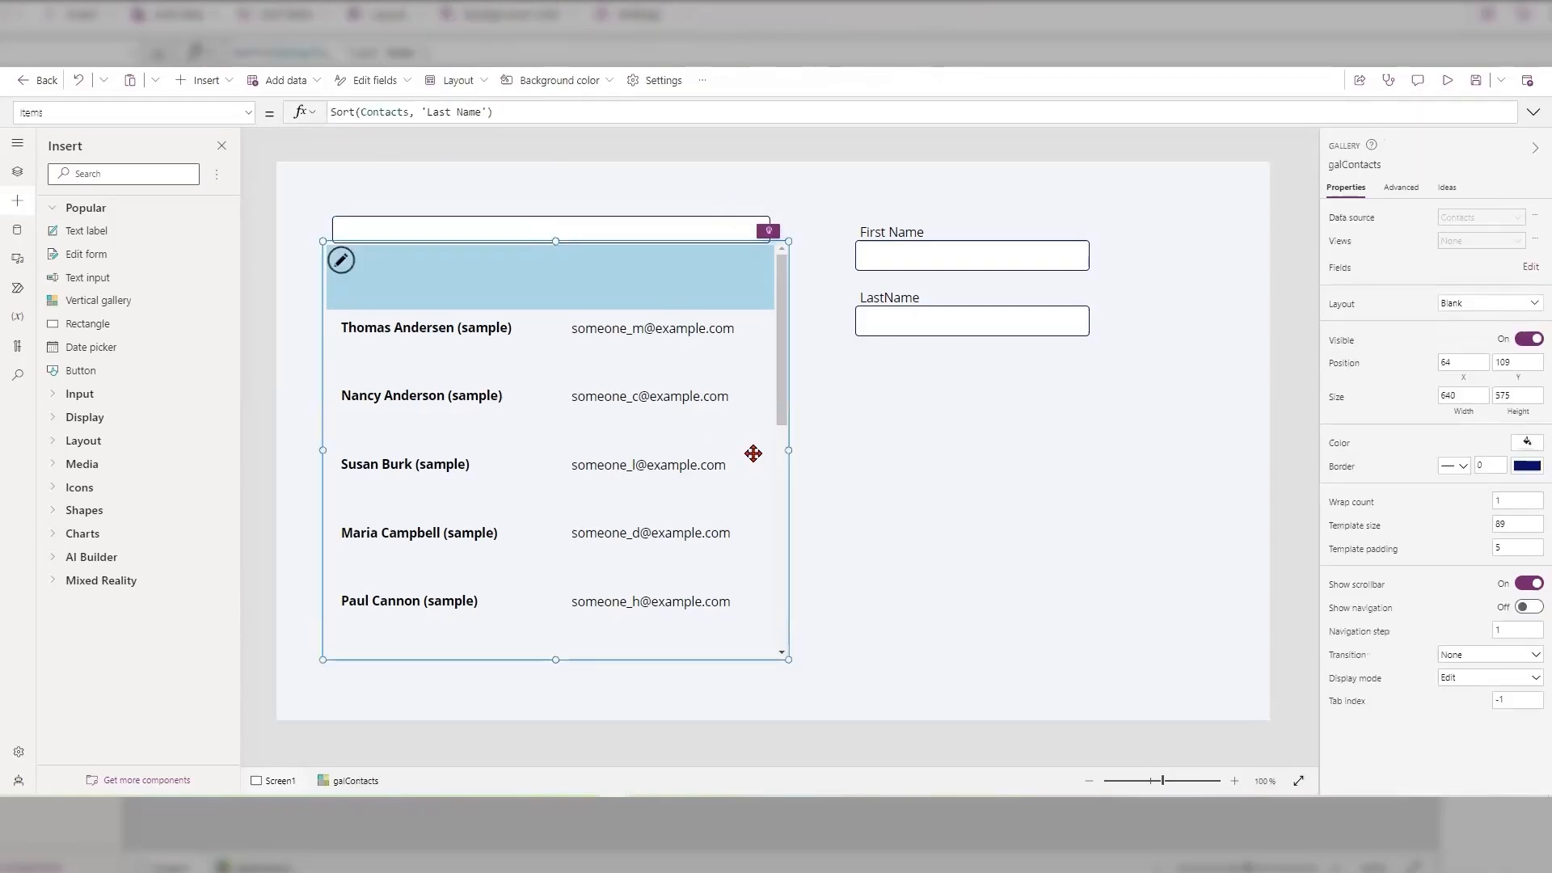
left_click(330, 111)
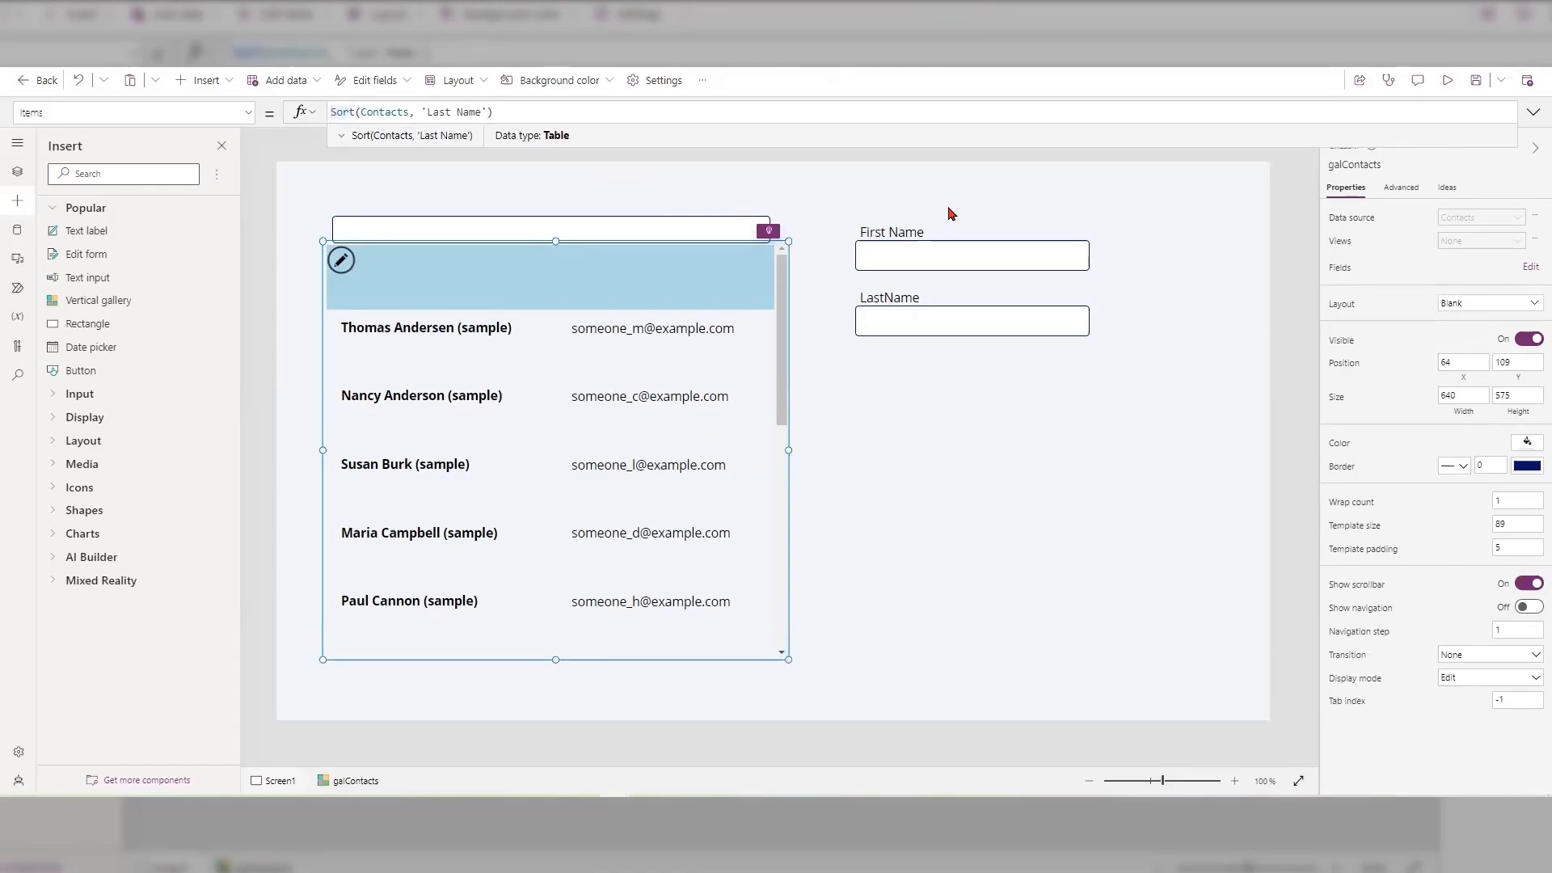
type("search")
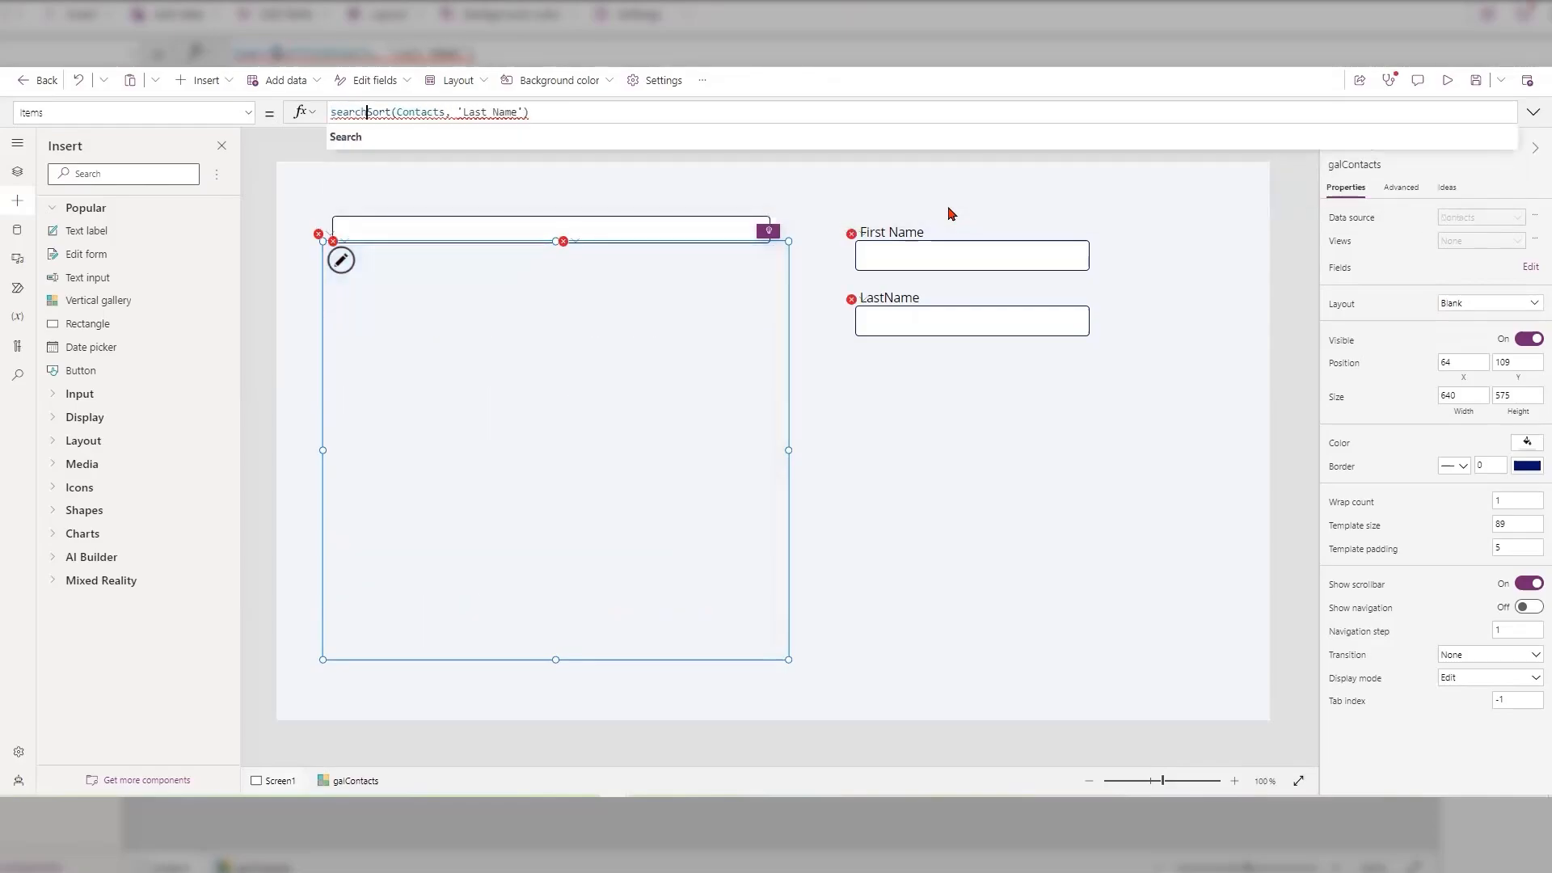
key("Tab")
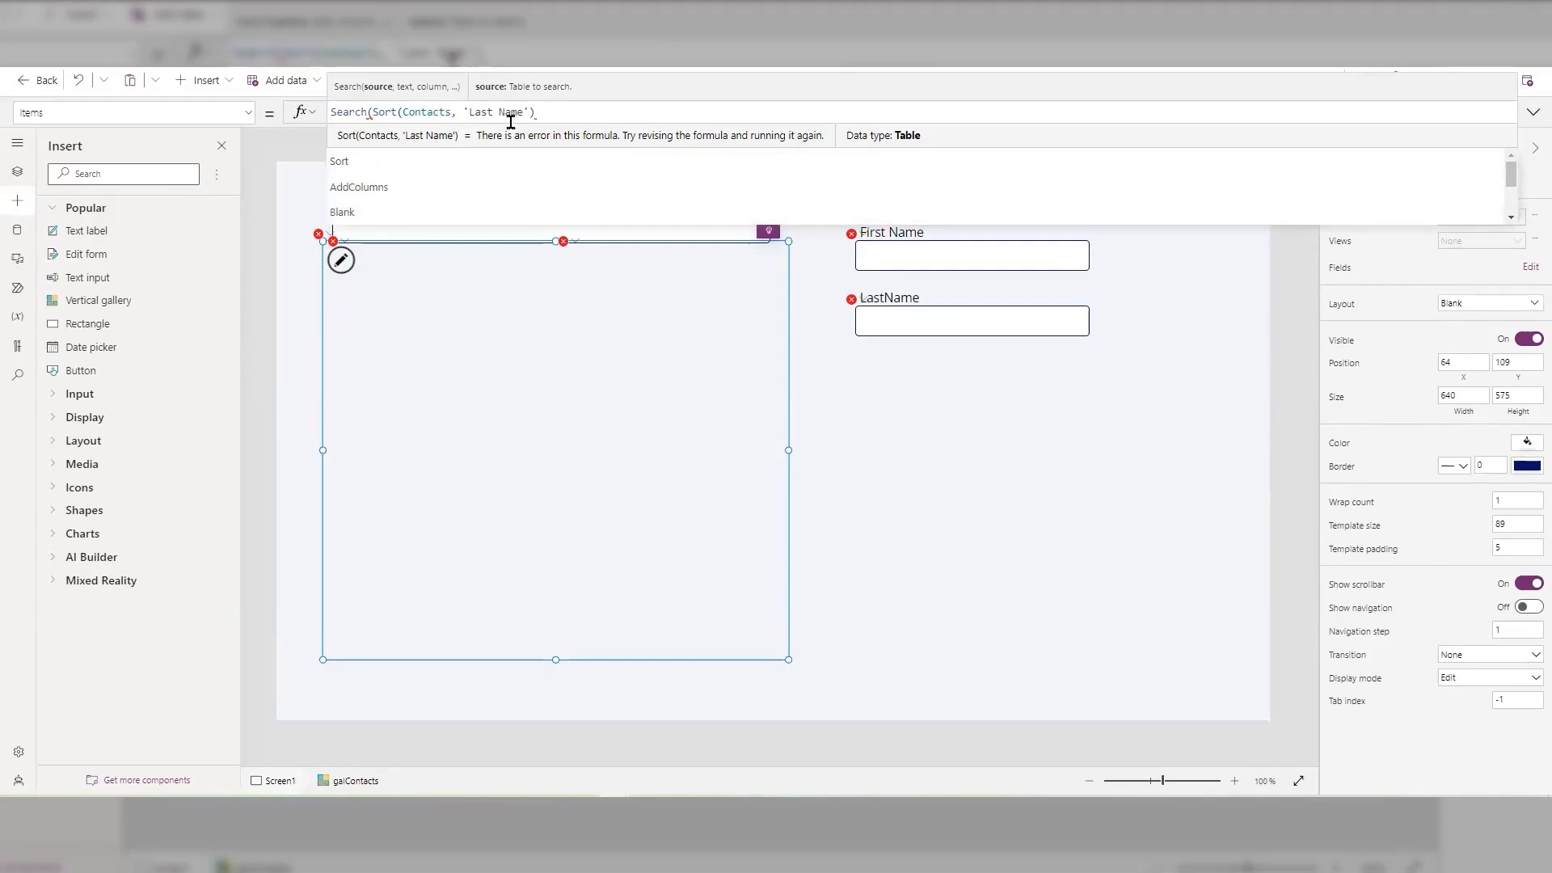
Step: Rename the text input above the contacts gallery as txtSearch
left_click(369, 113)
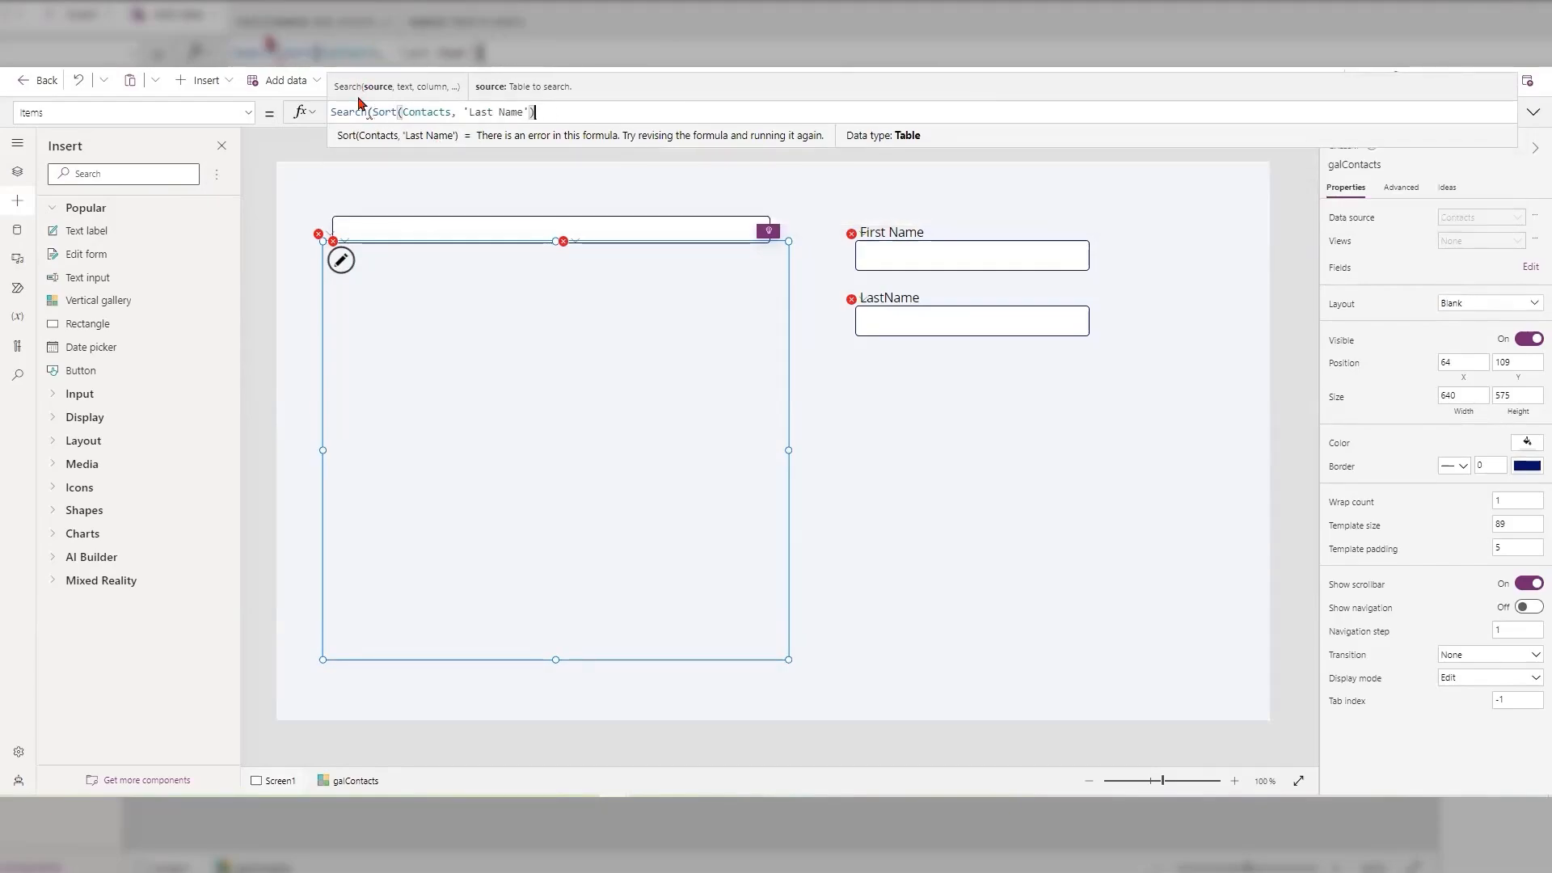
left_click(409, 110)
left_click(638, 233)
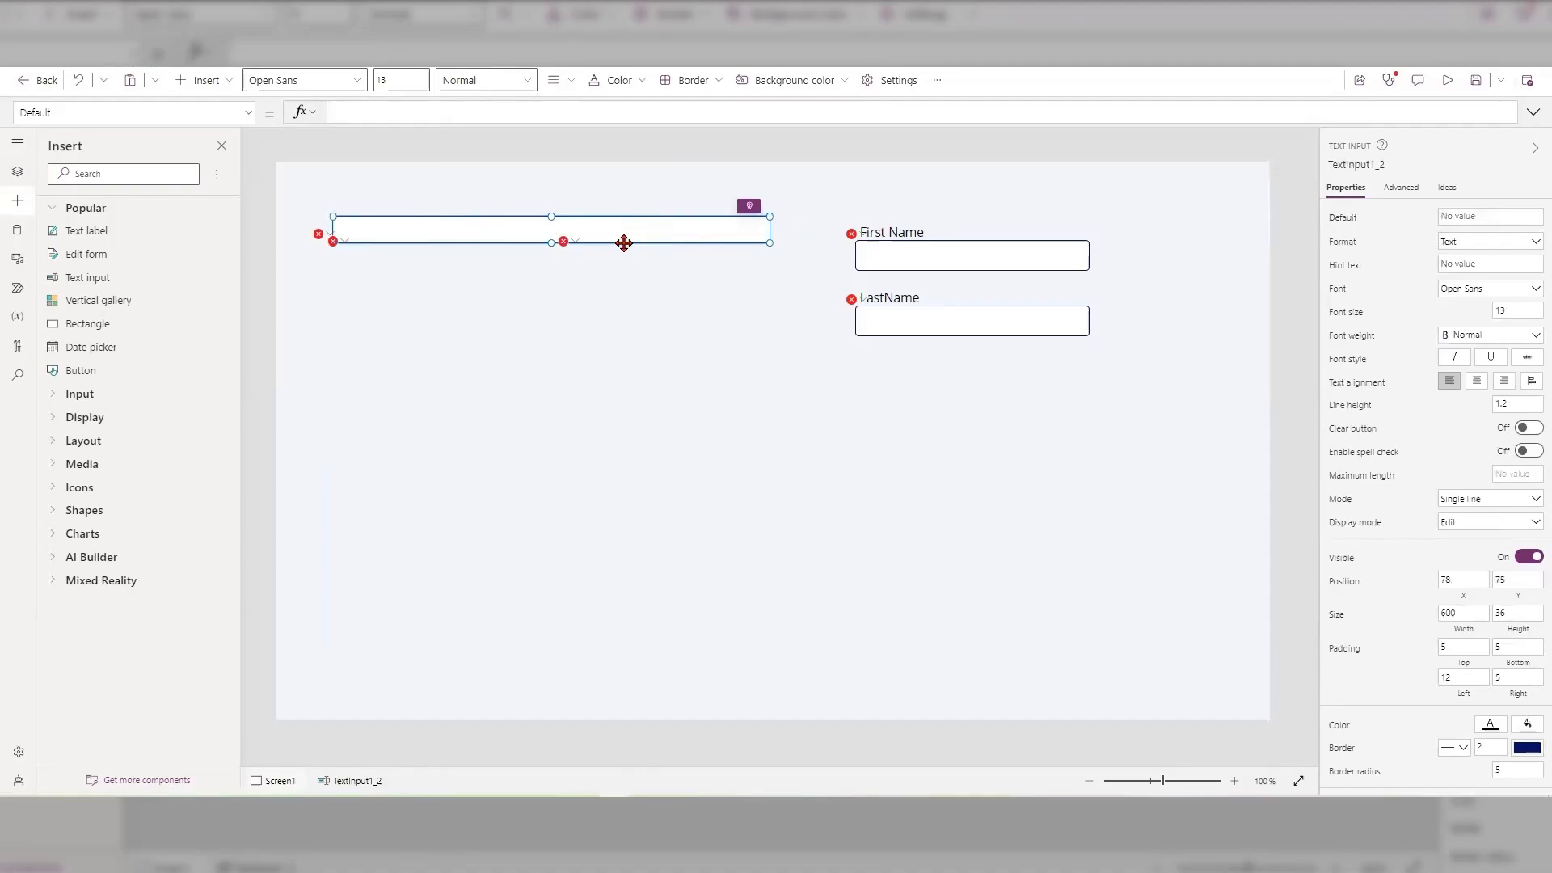
left_click(1382, 166)
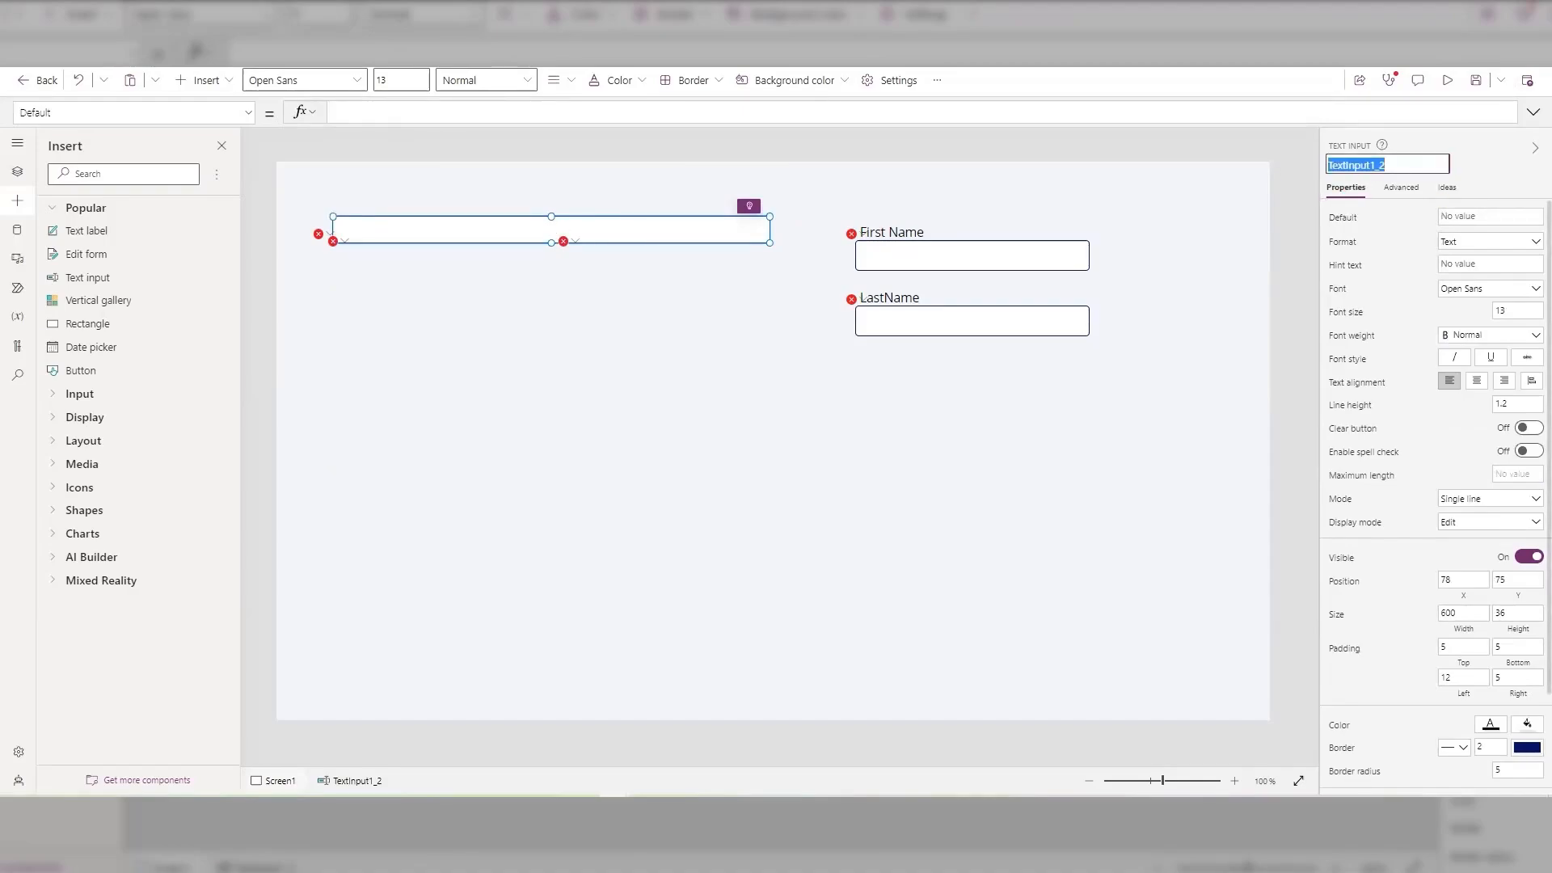
type("txt")
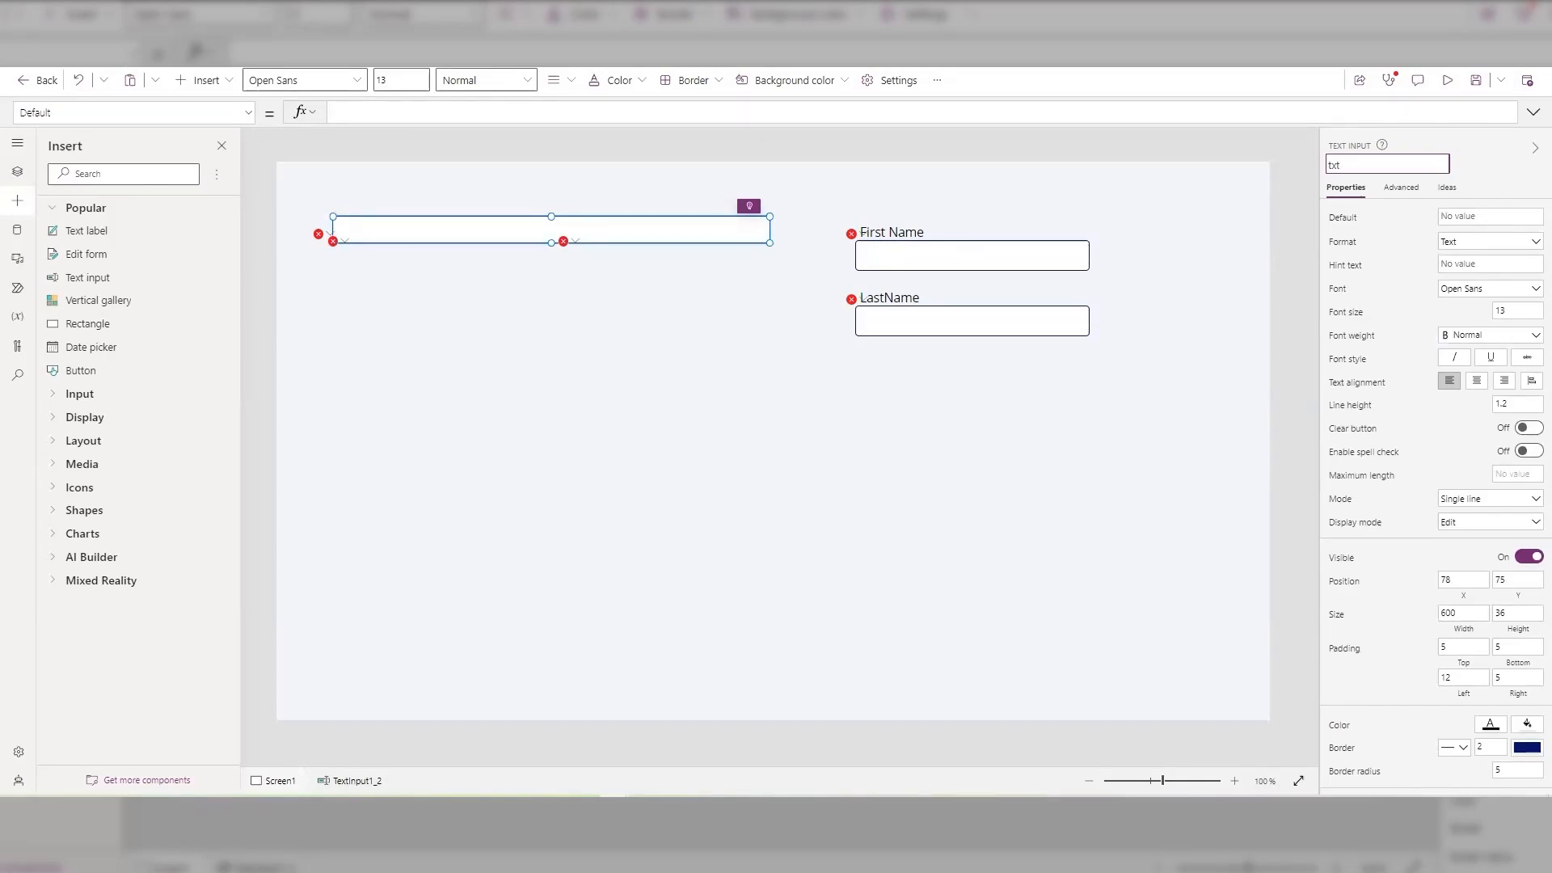
type("earch")
key("Return")
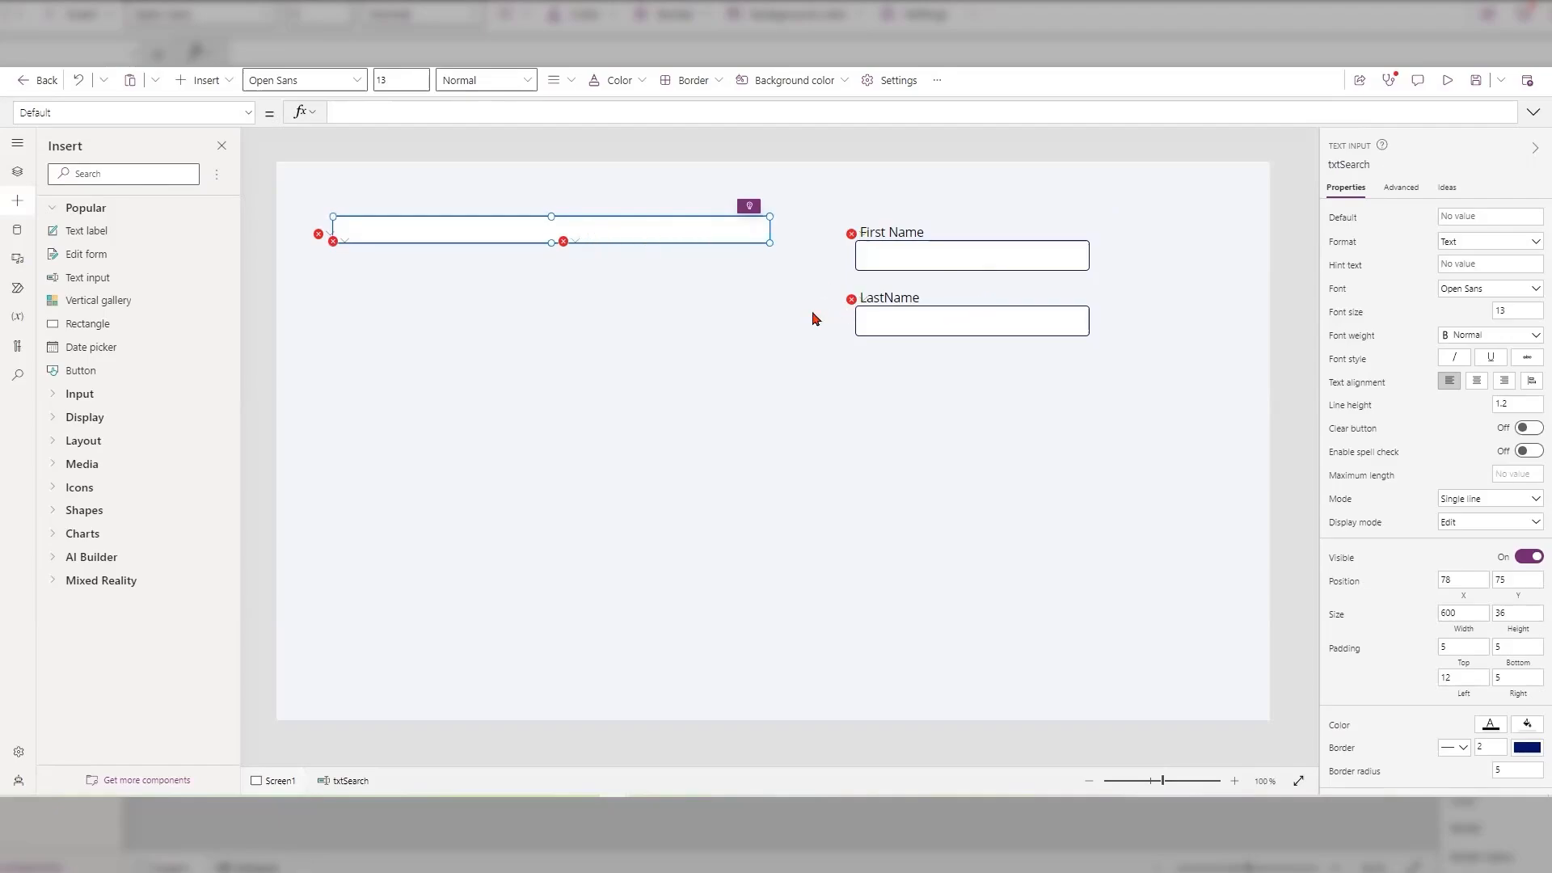
Step: Add txtSearch.Text as the search text argument of the Search formula in the galContacts Items property
left_click(621, 305)
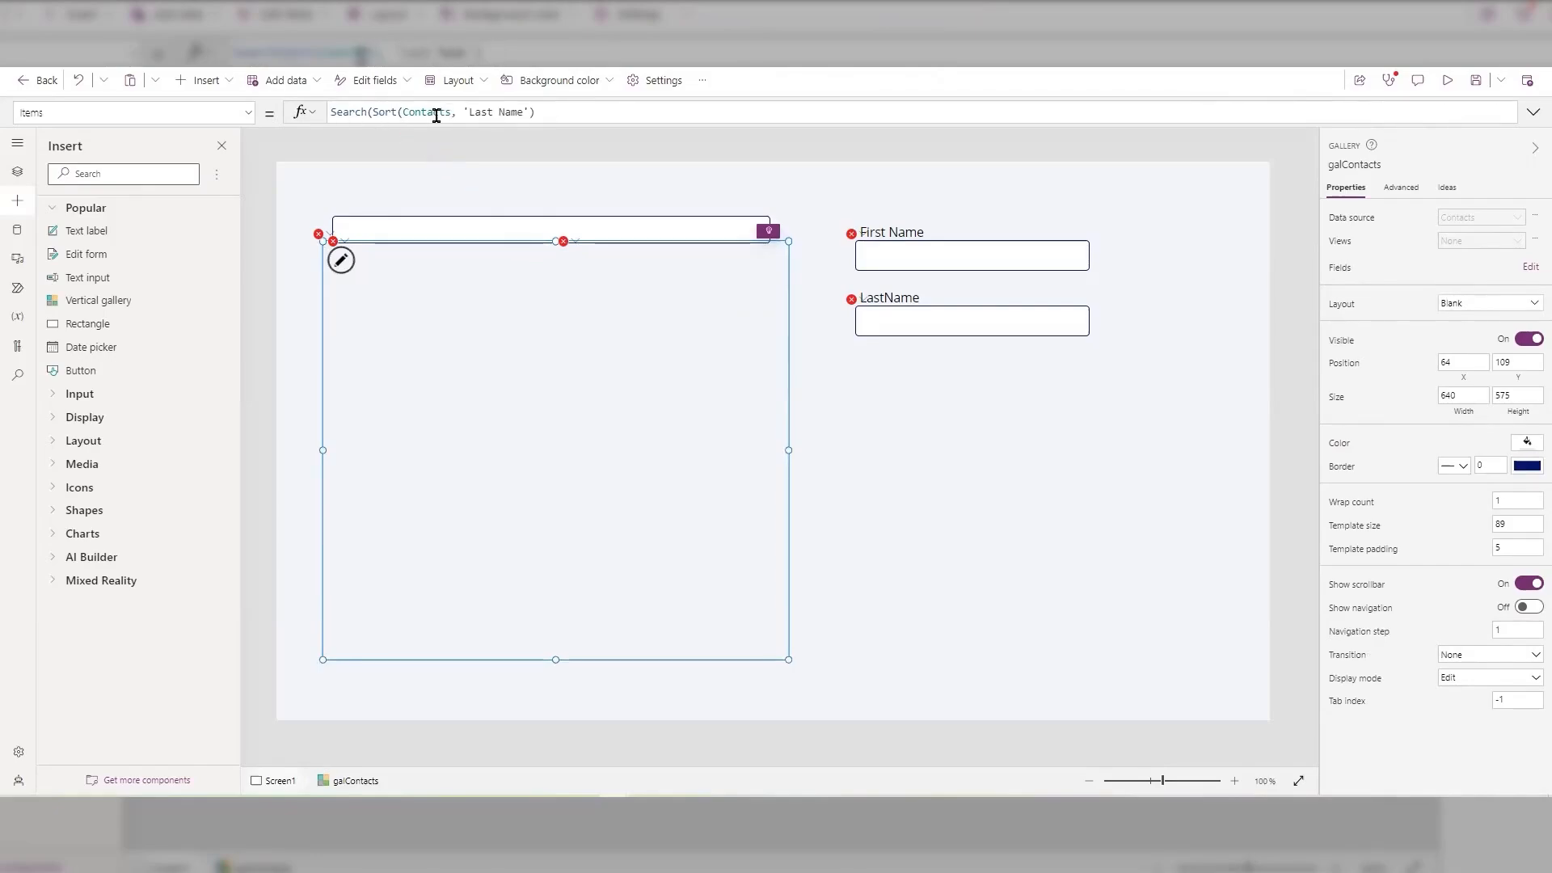
left_click(540, 112)
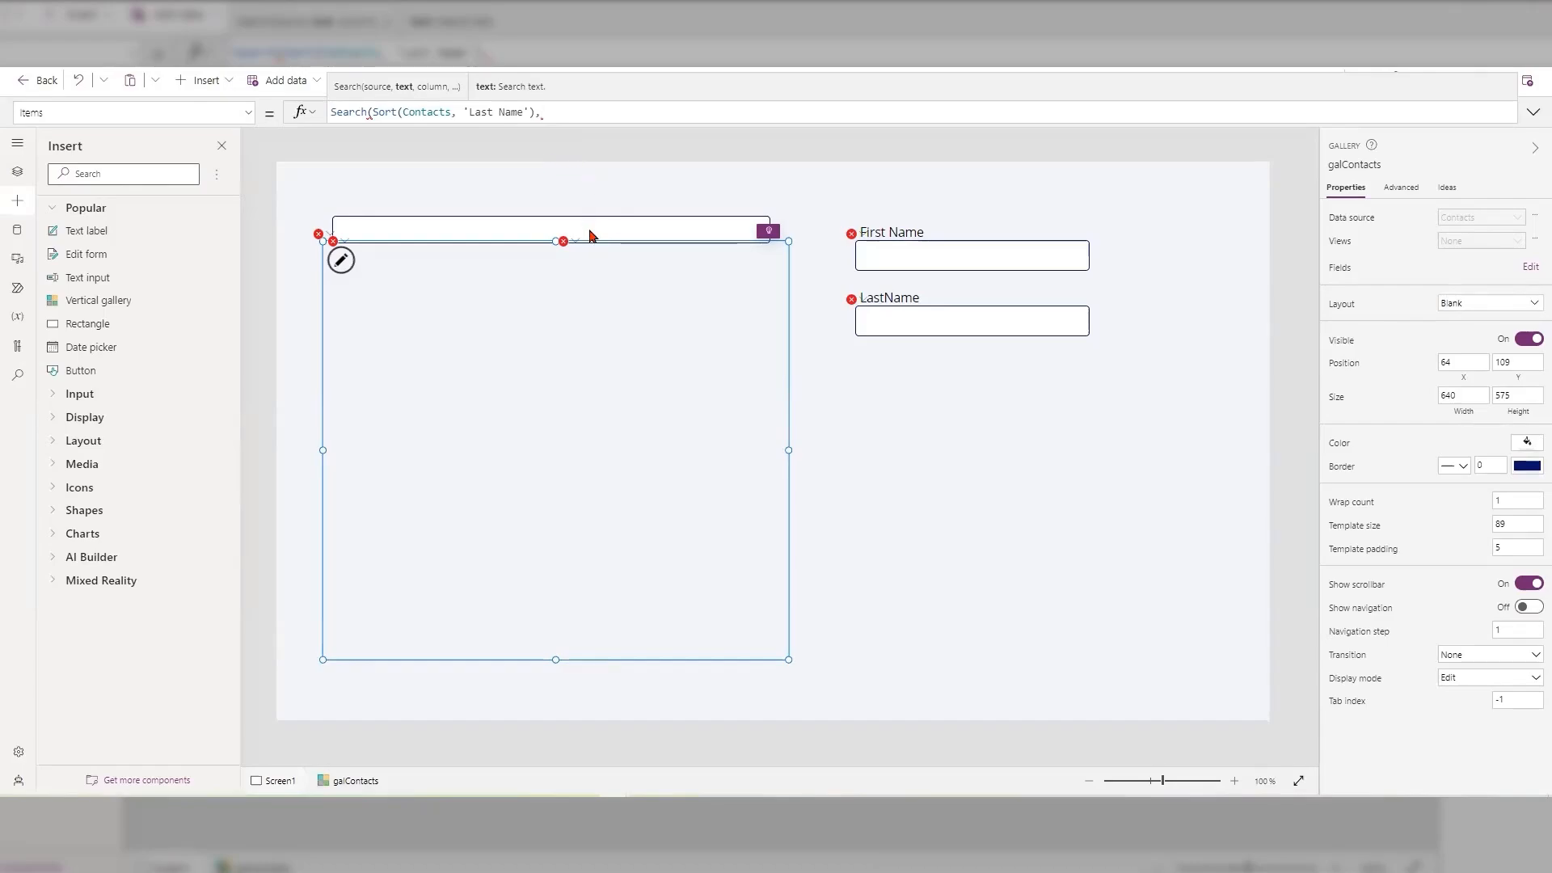
type("txts")
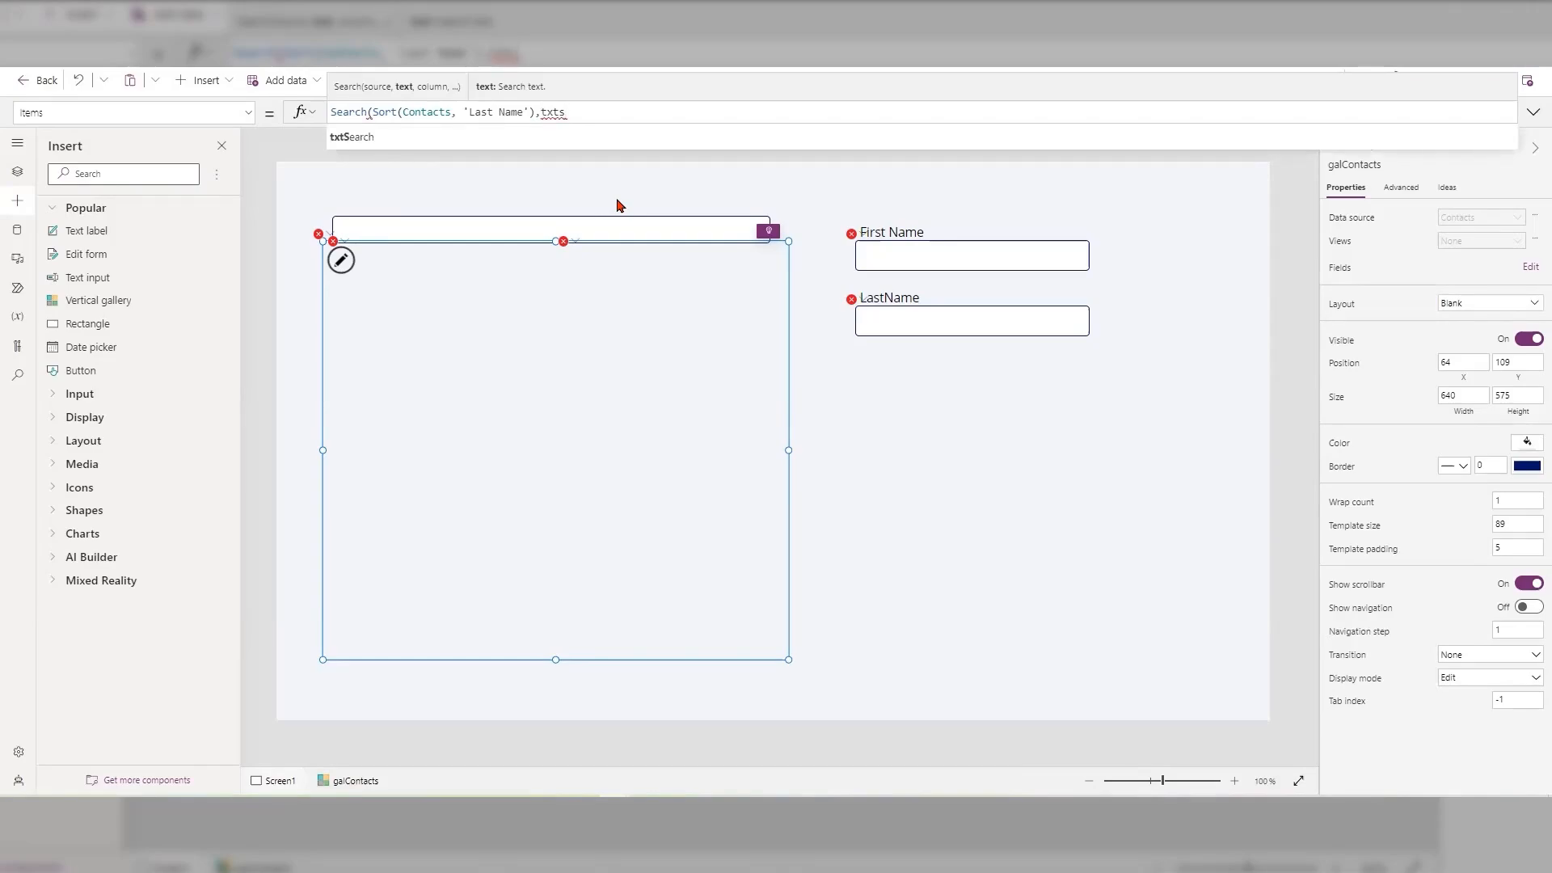
key("Tab")
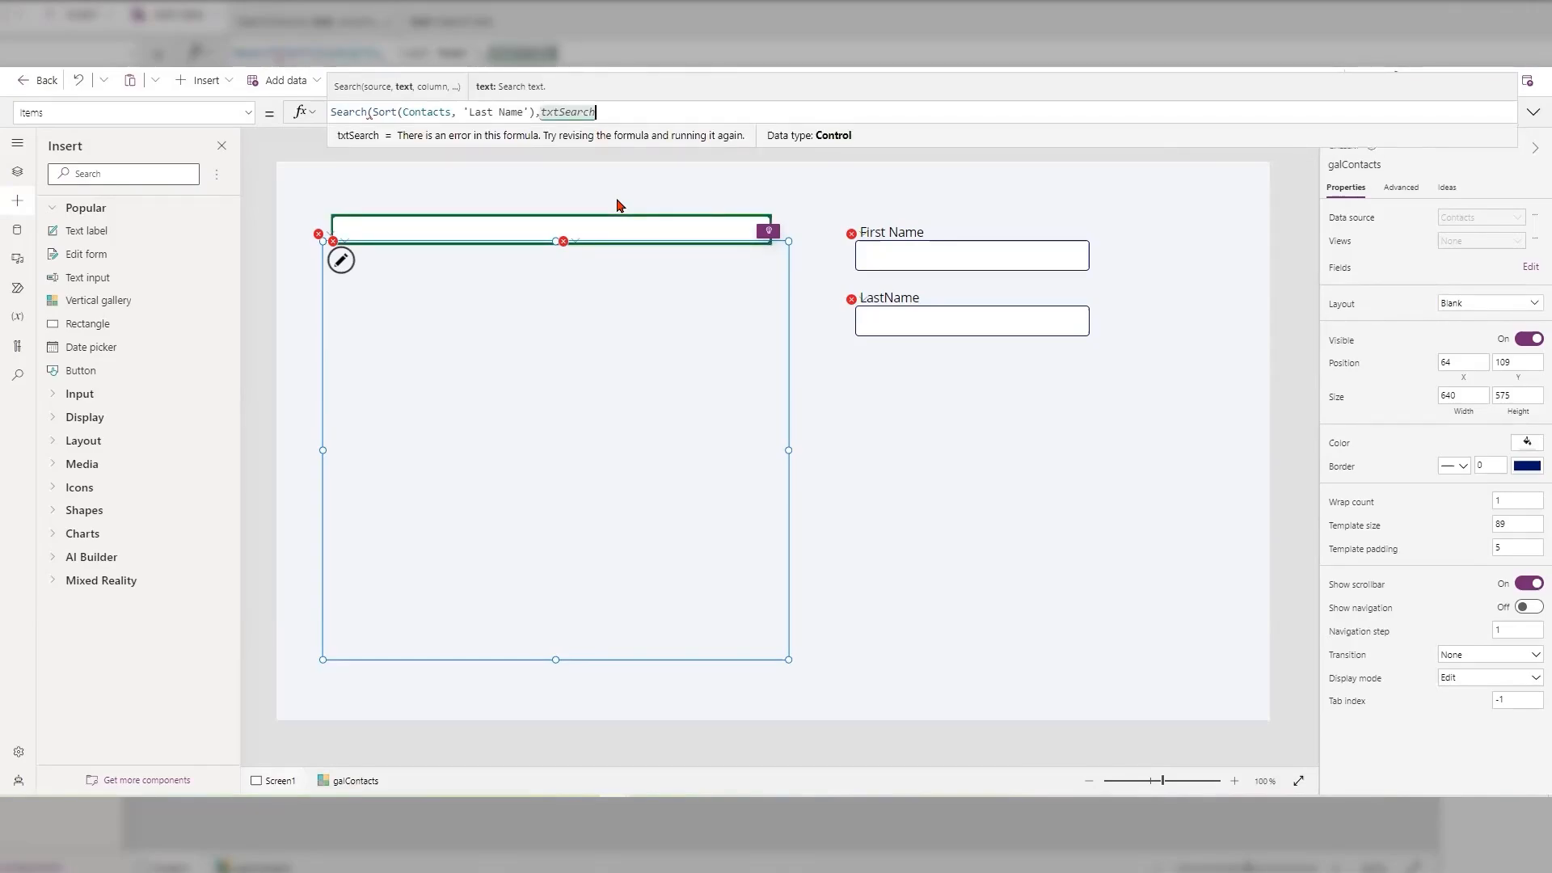
type(".t")
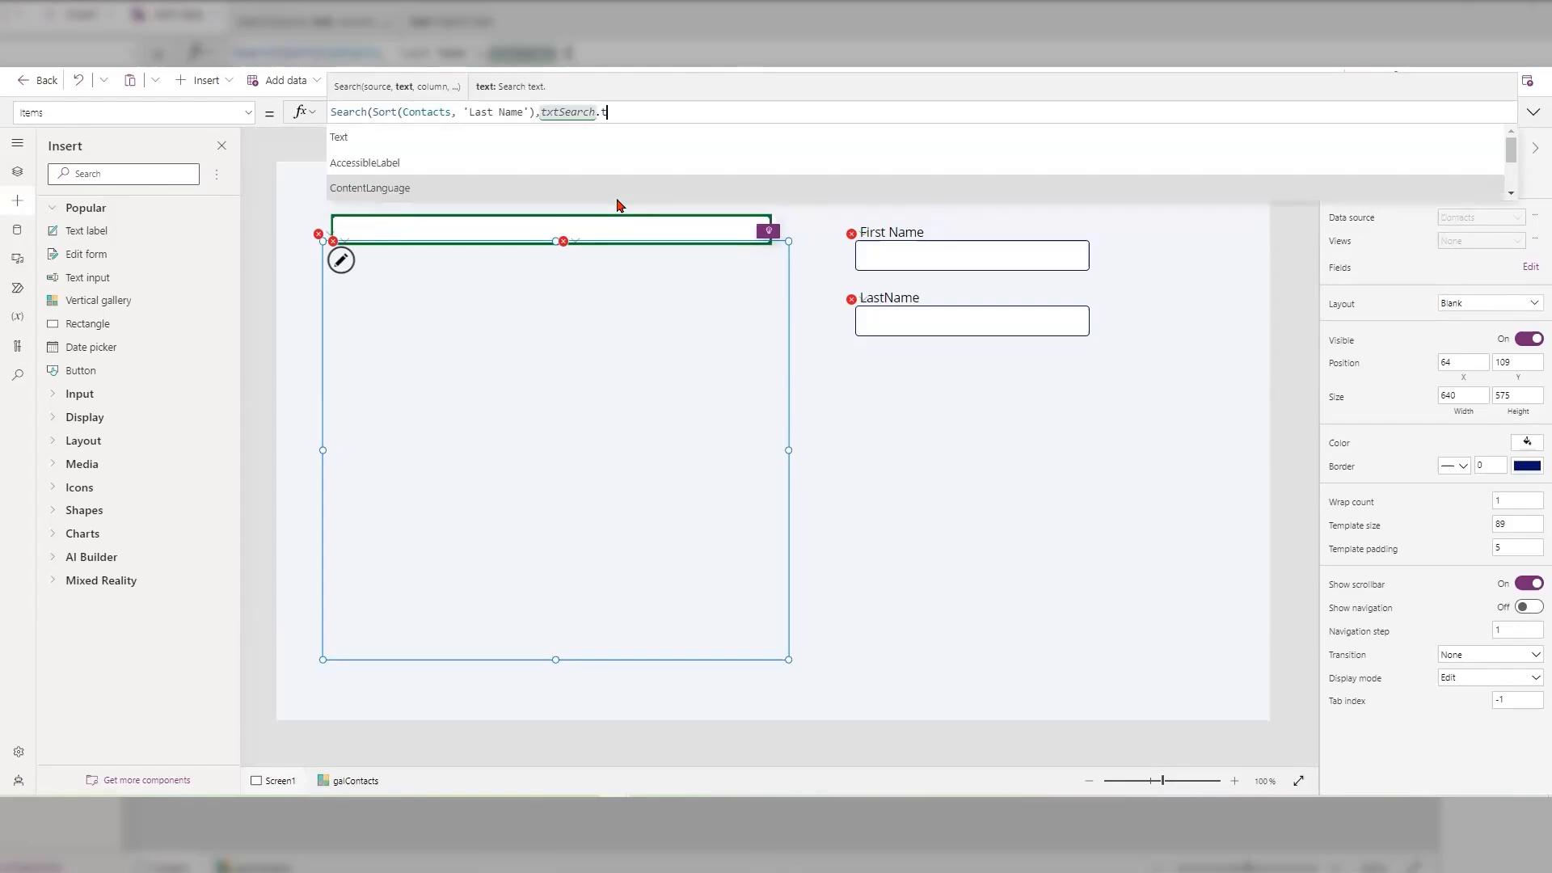
key("Tab")
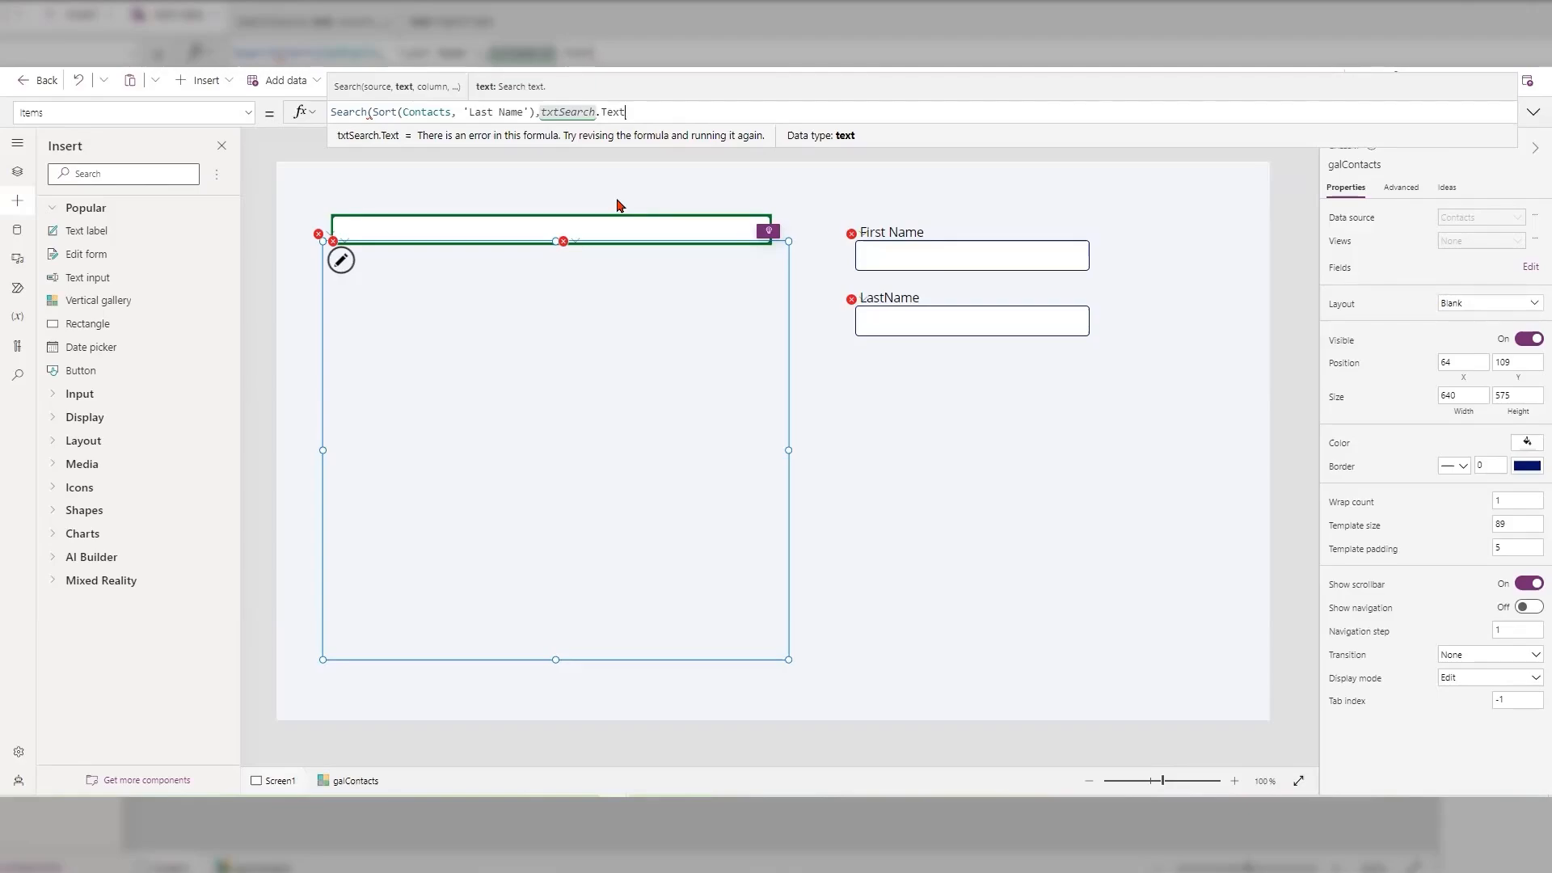
Step: Add "lastname" as the column to search and close the Search formula of the galContacts gallery
type(", l")
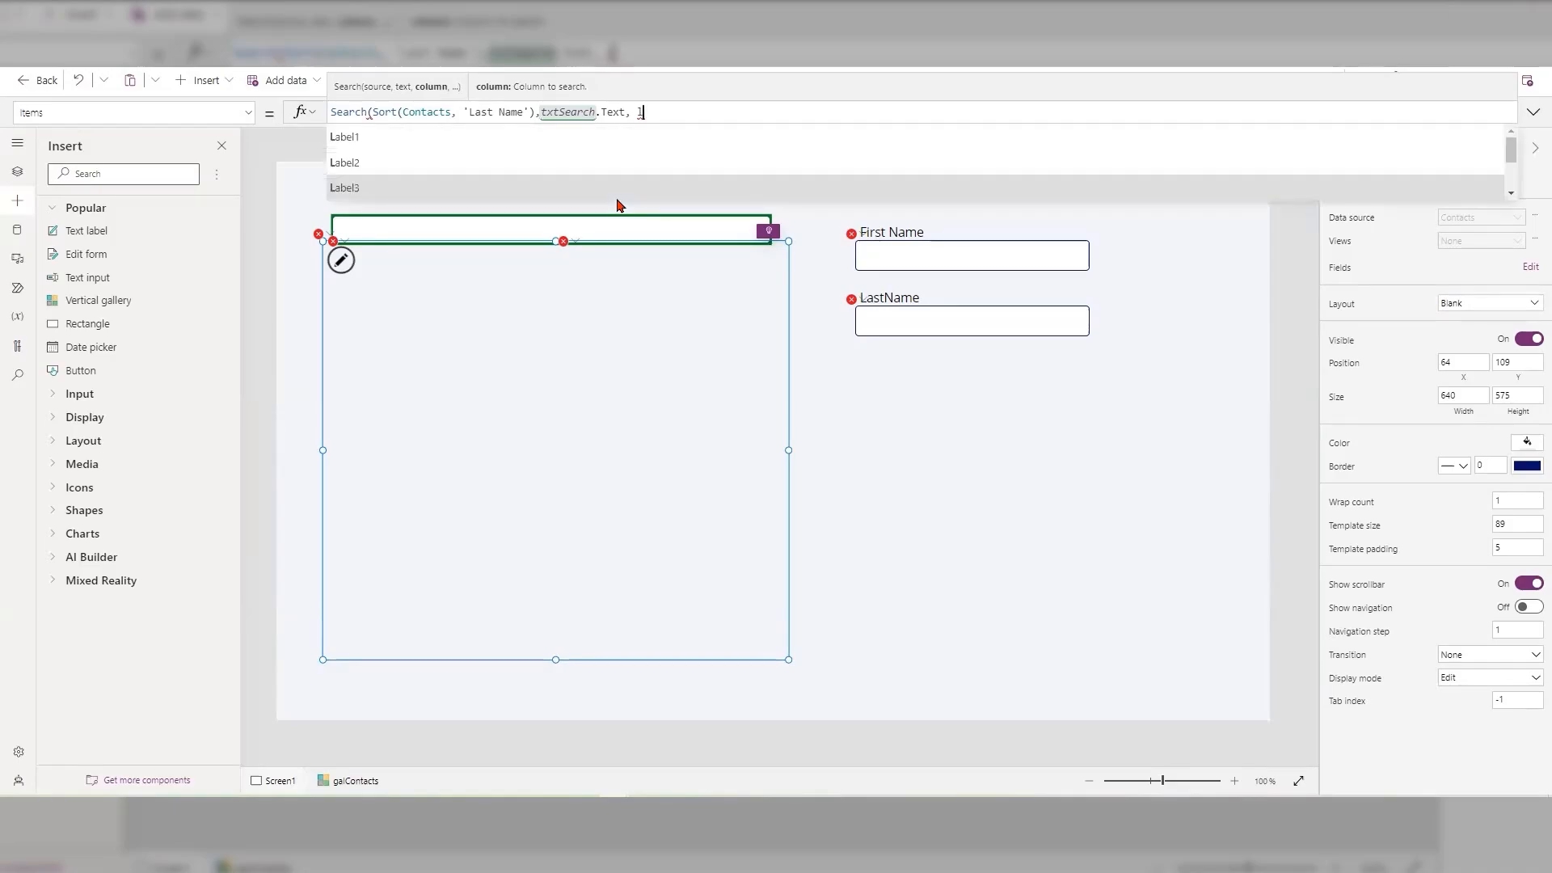
key("BackSpace")
type("'lsdy")
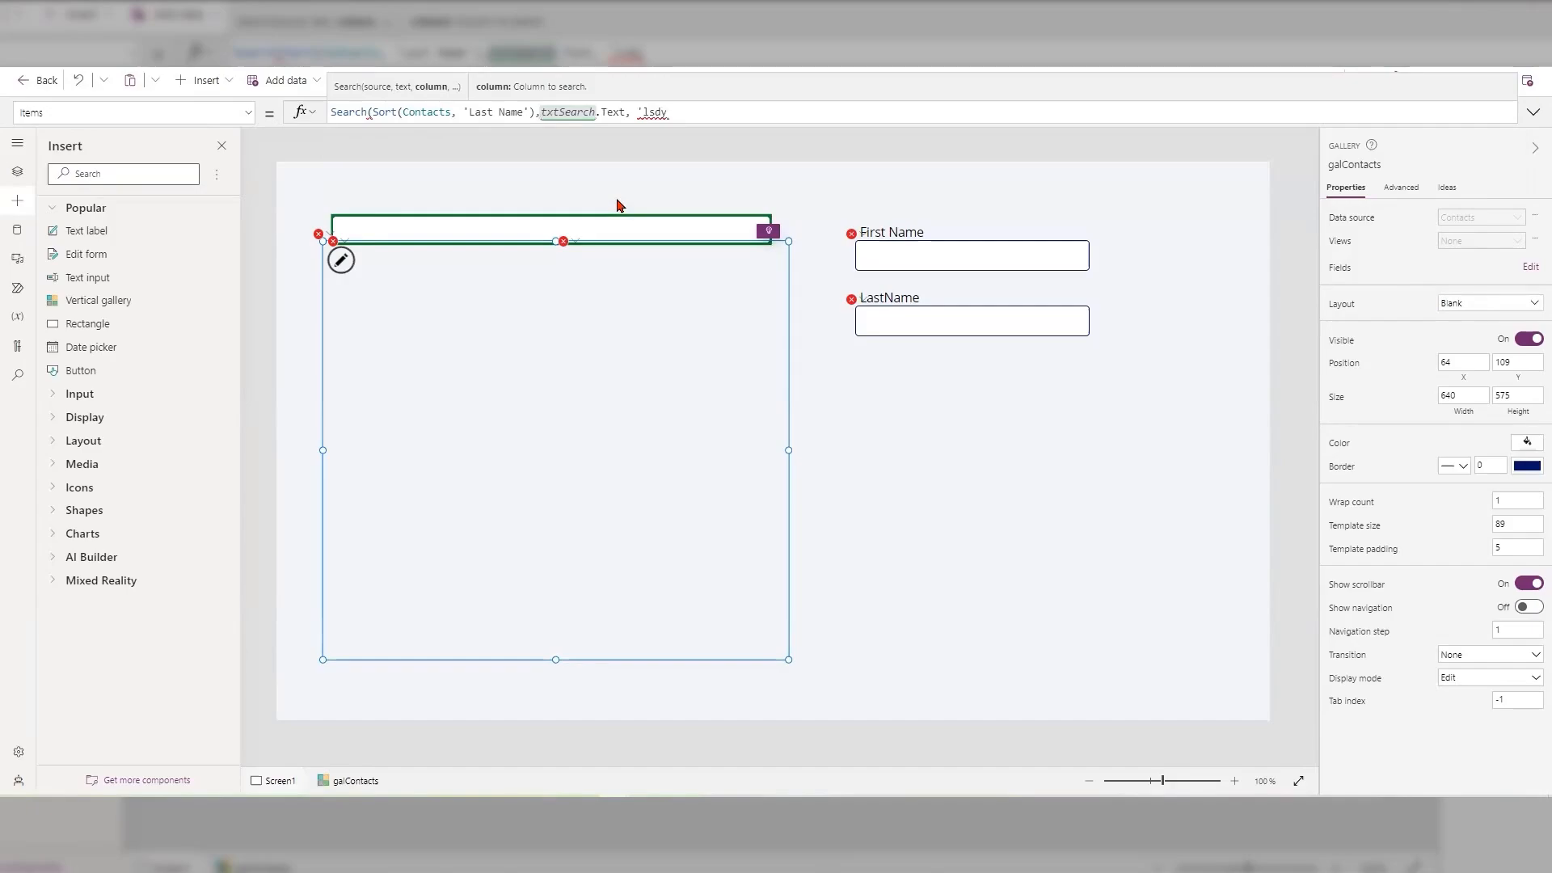
key("BackSpace")
key("BackSpace")
type("dy")
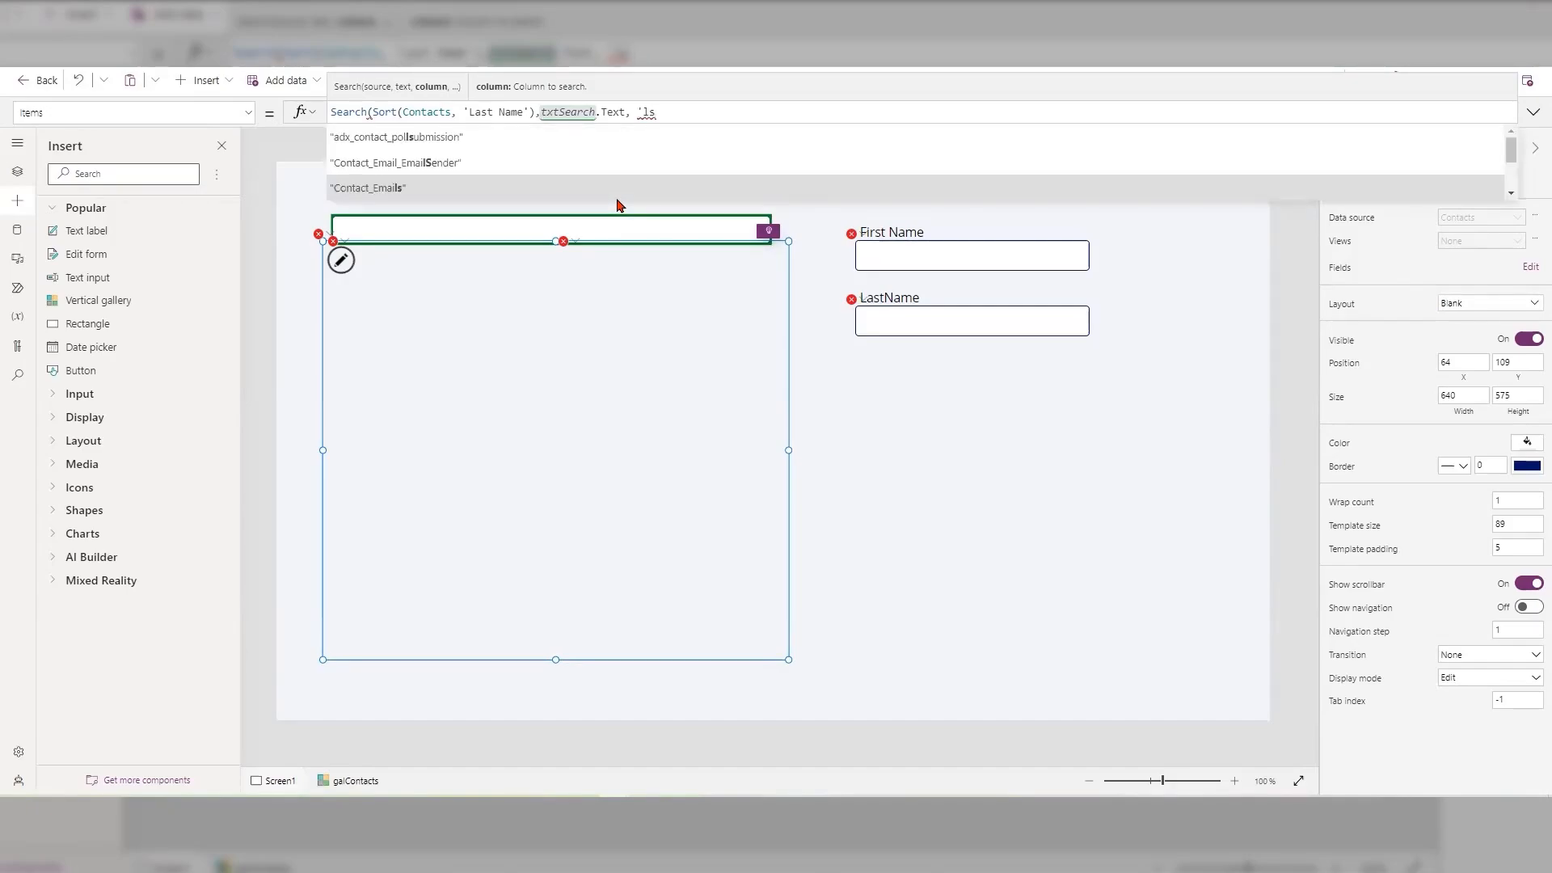
key("BackSpace")
key("BackSpace")
key("BackSpace")
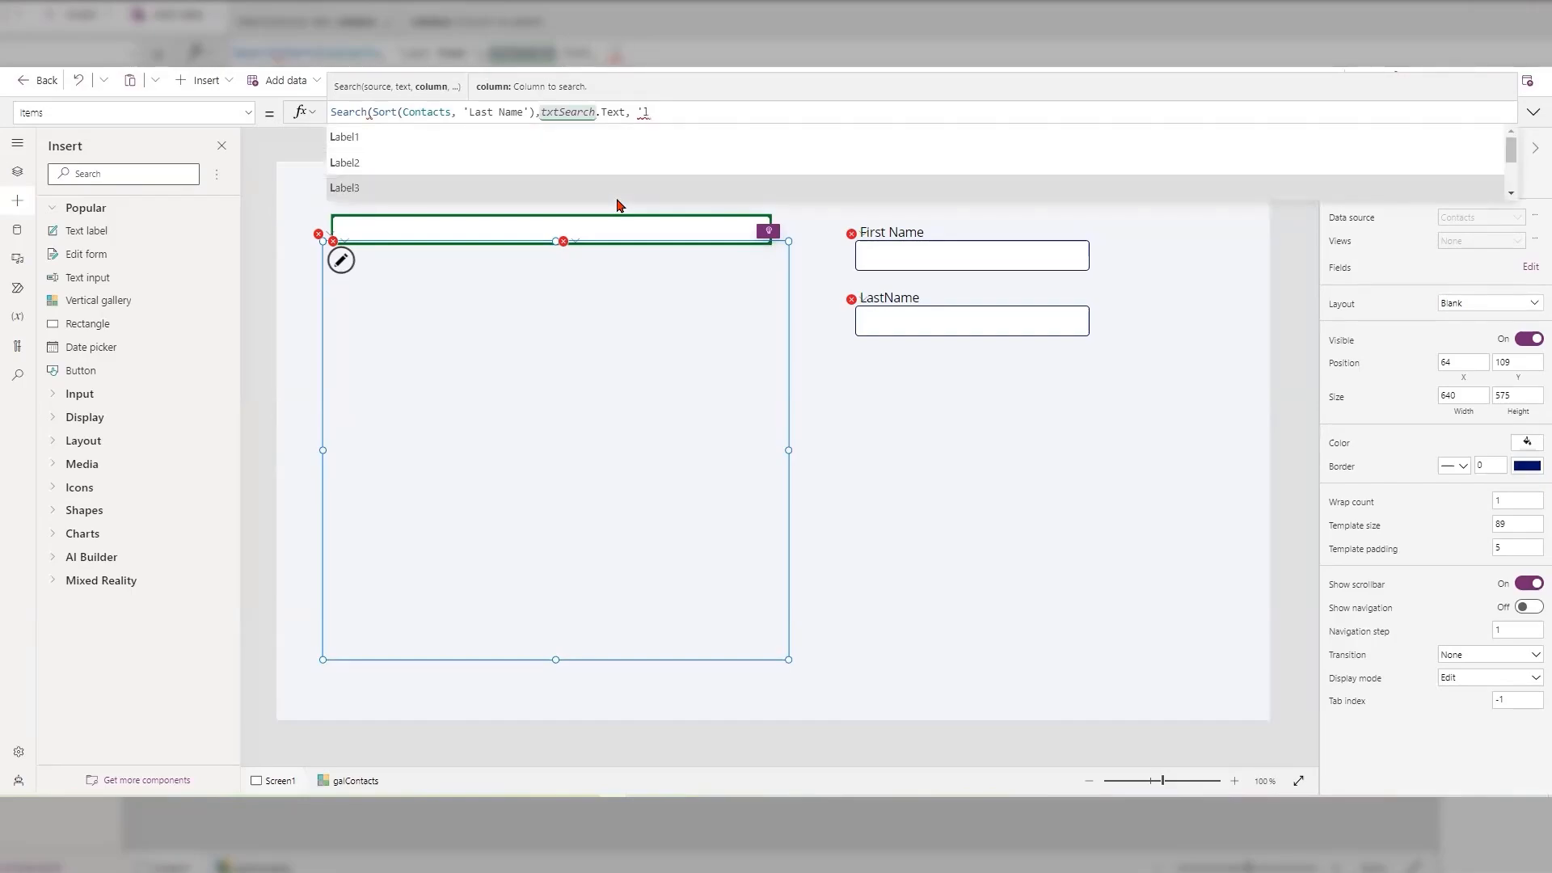
type("ast")
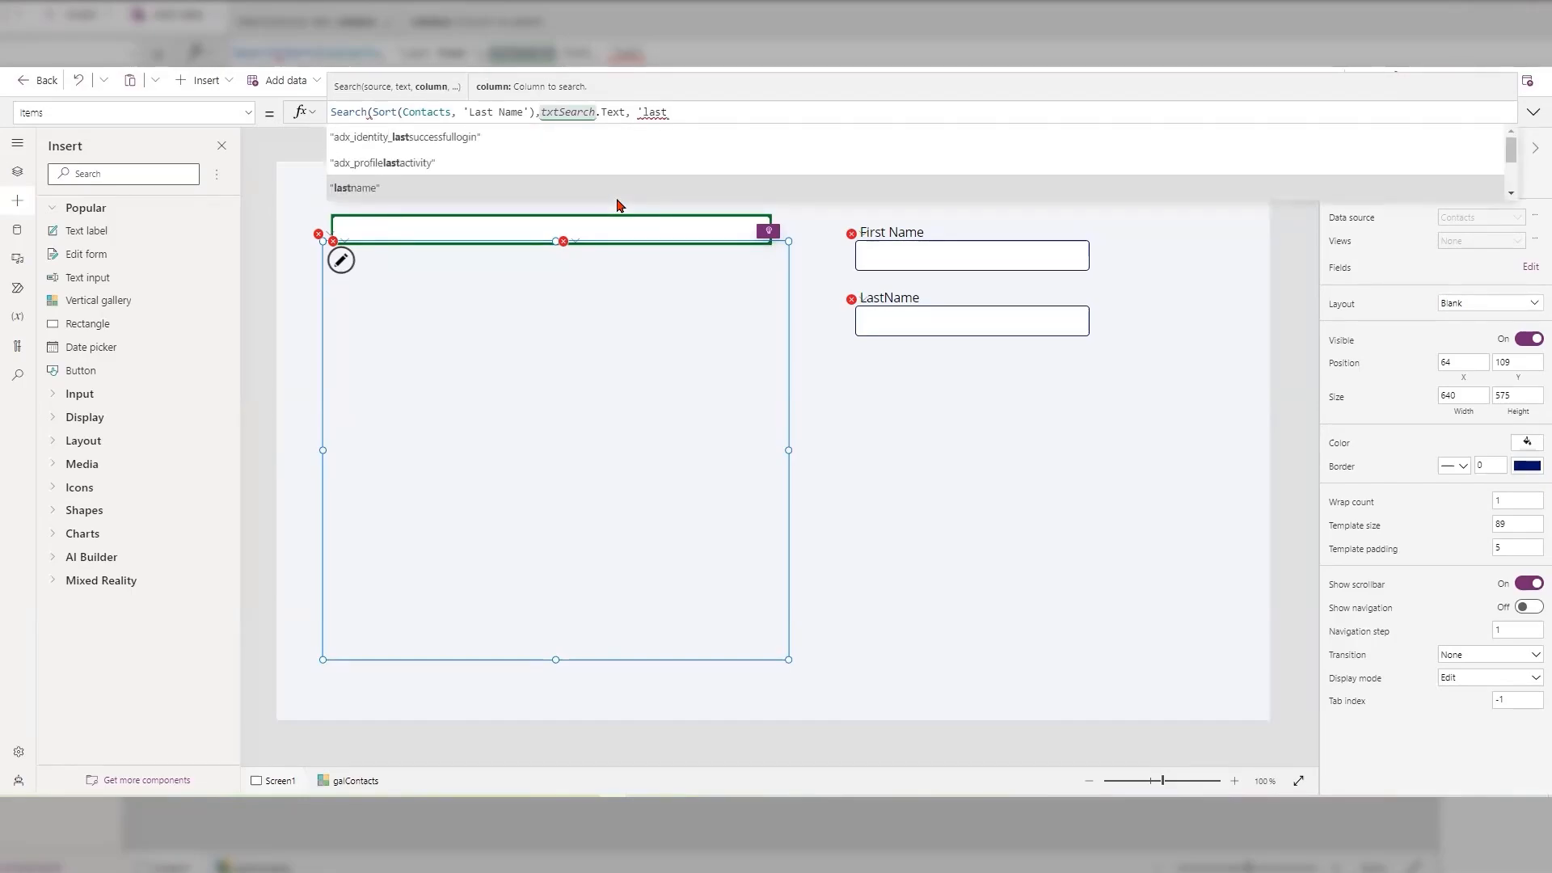
left_click(361, 194)
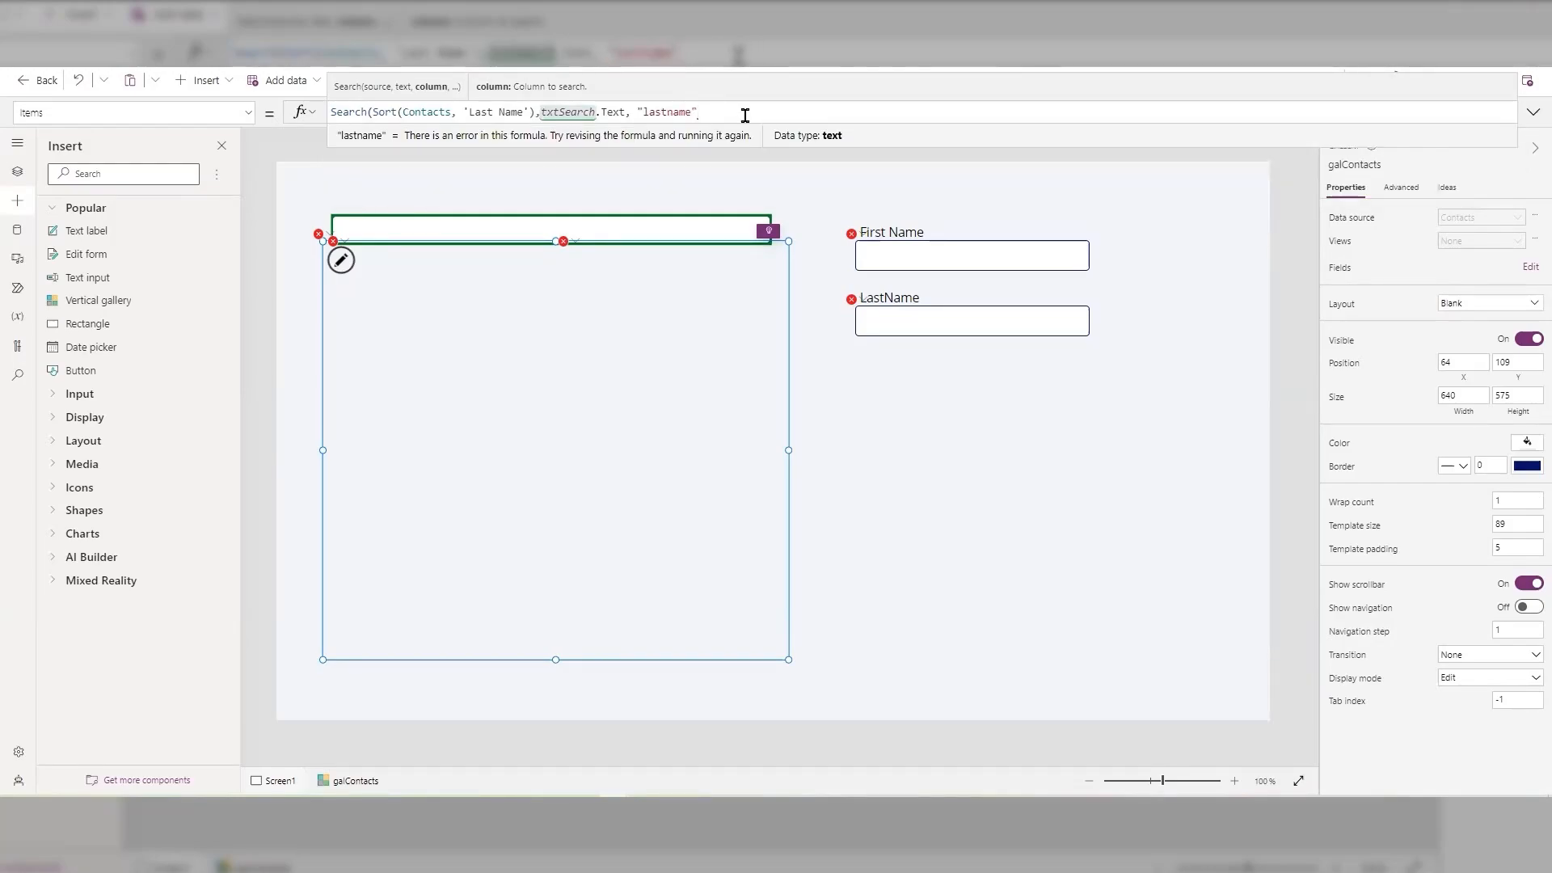
type(")")
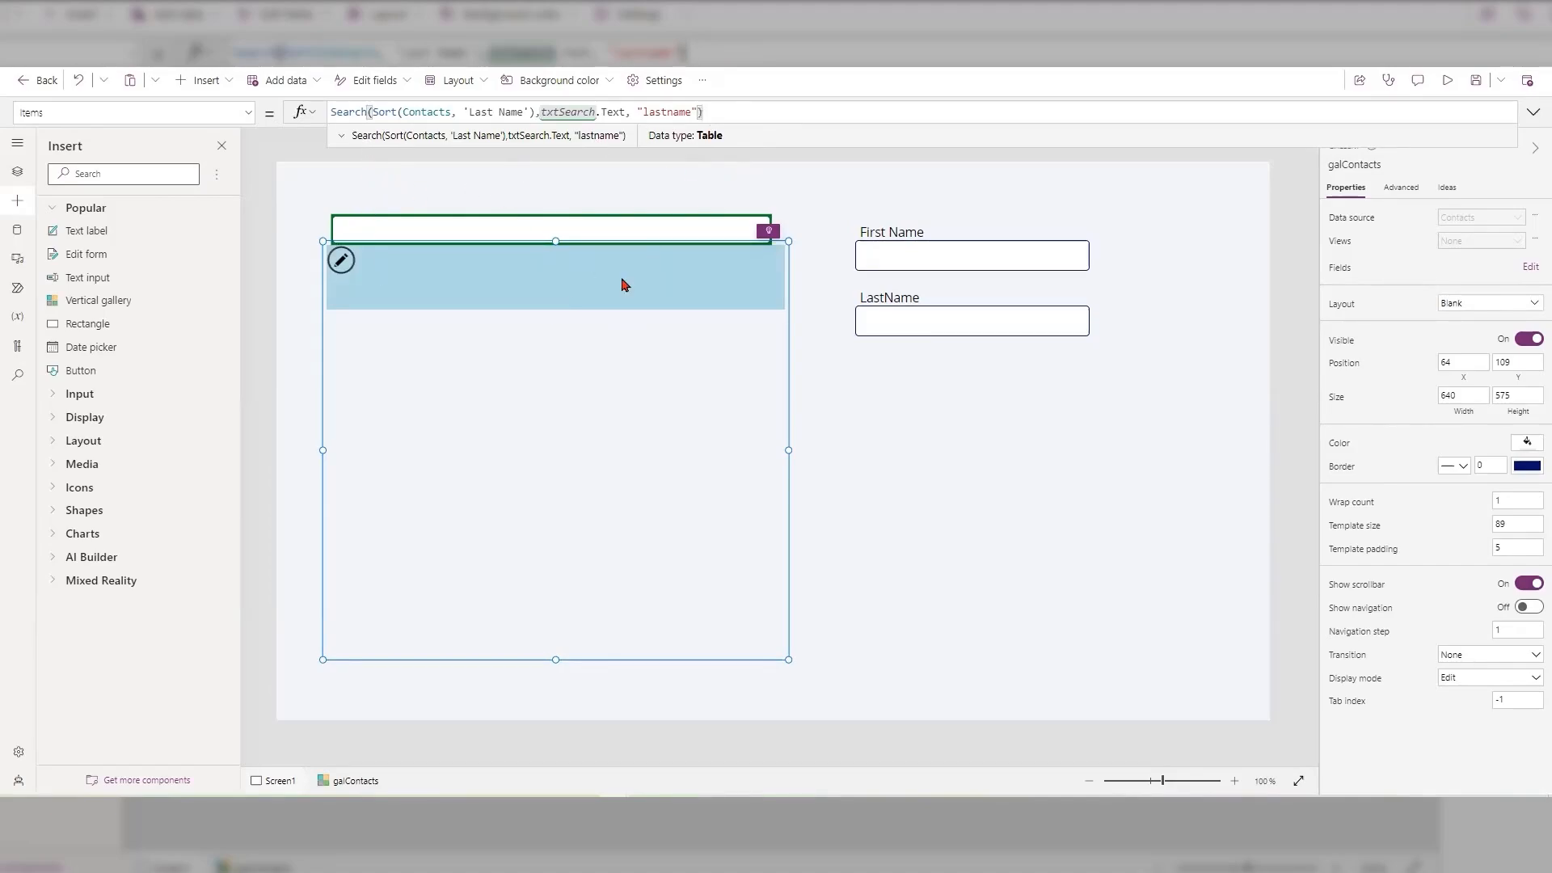
left_click(332, 109)
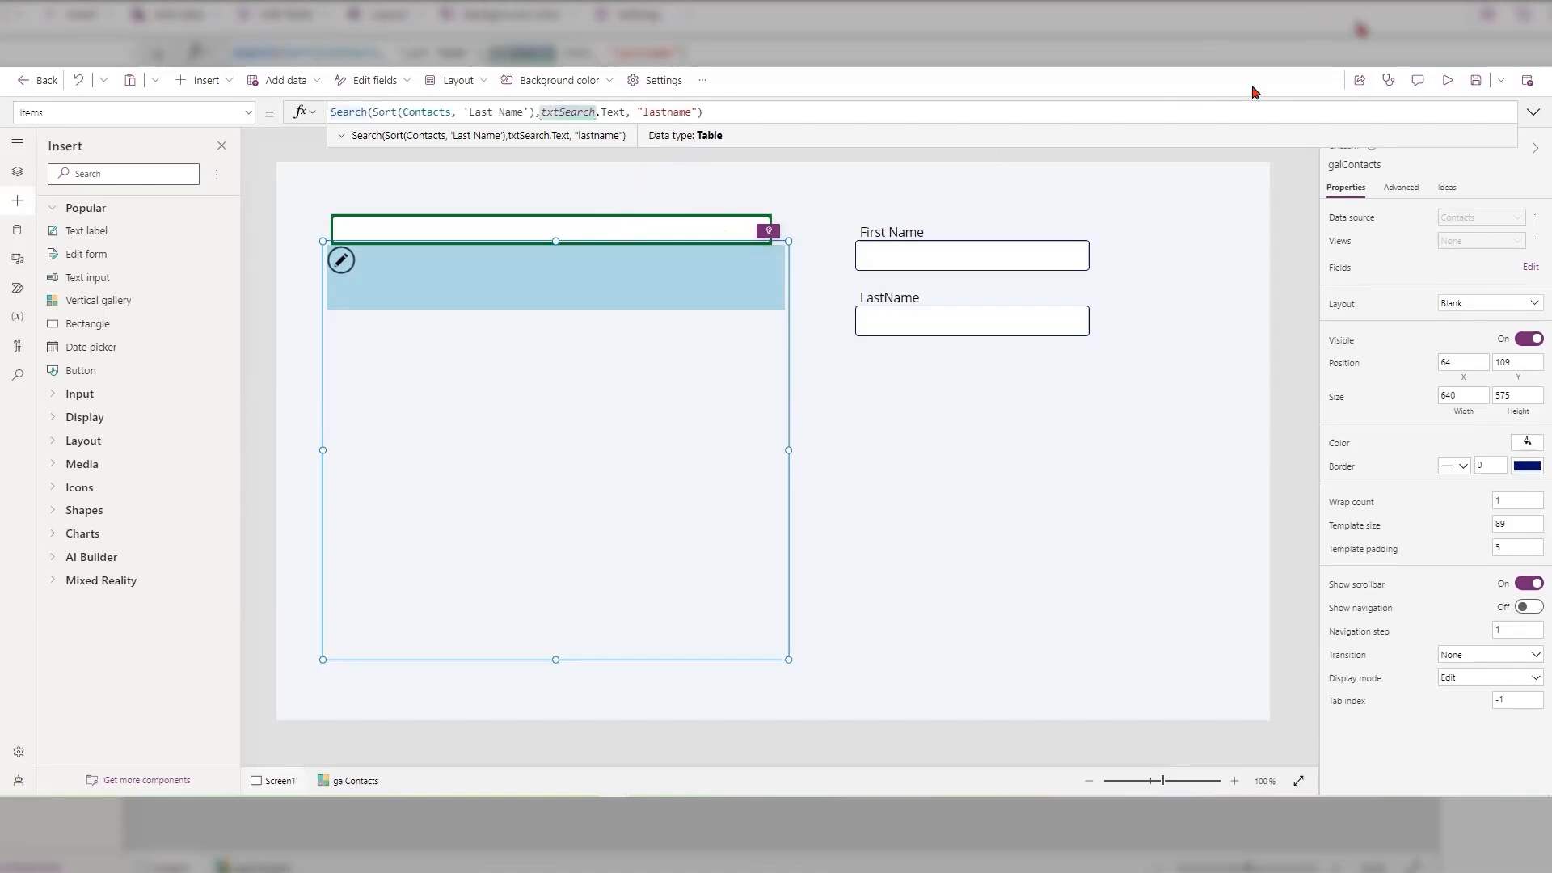
Step: Preview the app and test the contact search box with the text "las"
left_click(1448, 80)
left_click(552, 163)
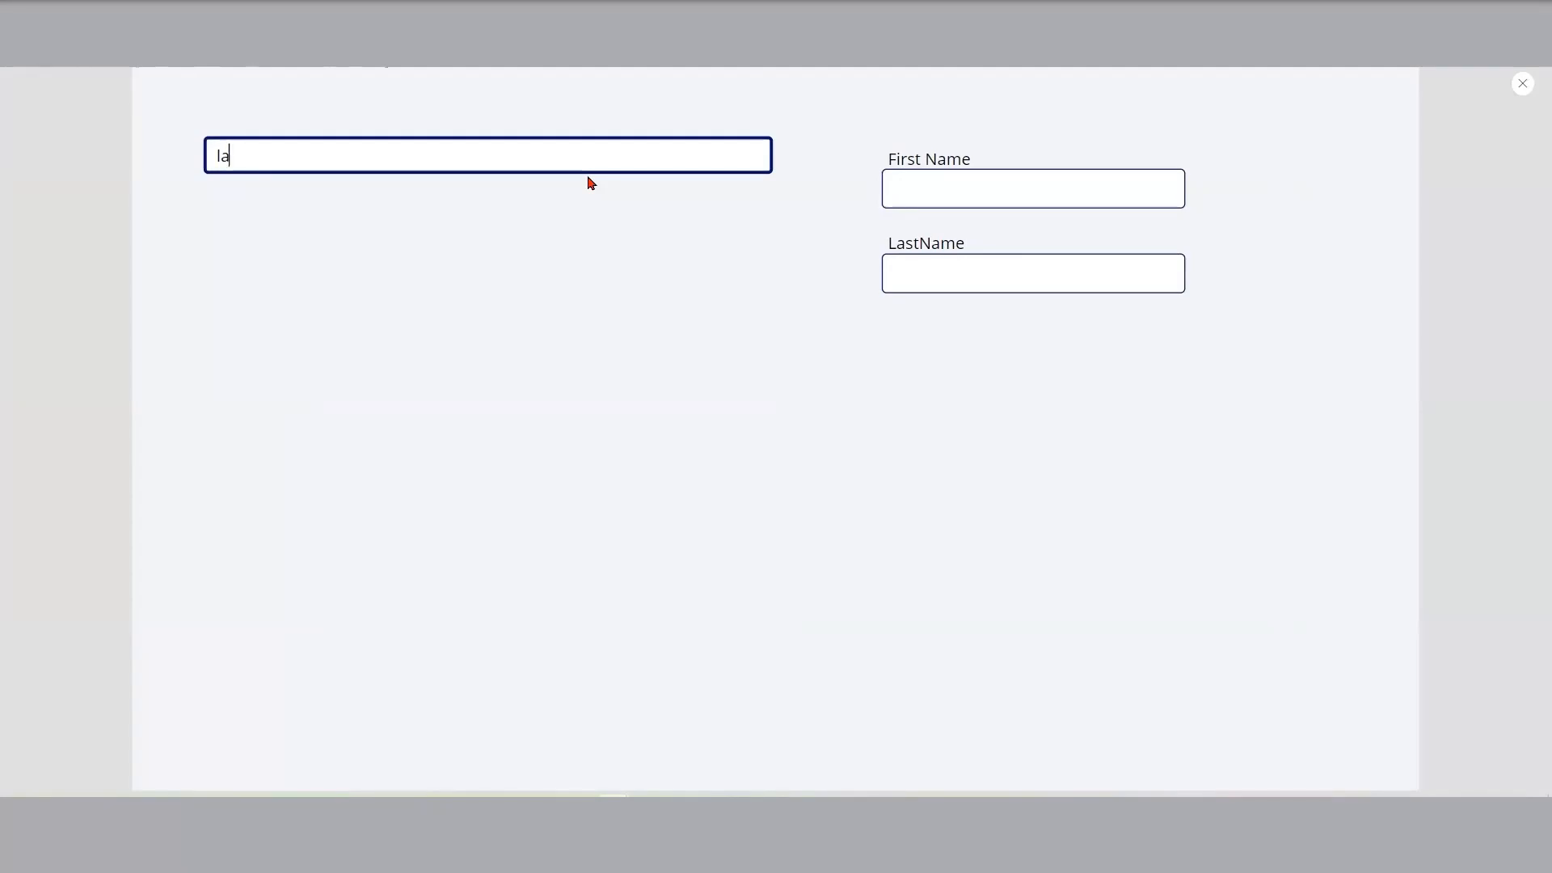
type("las")
key("Escape")
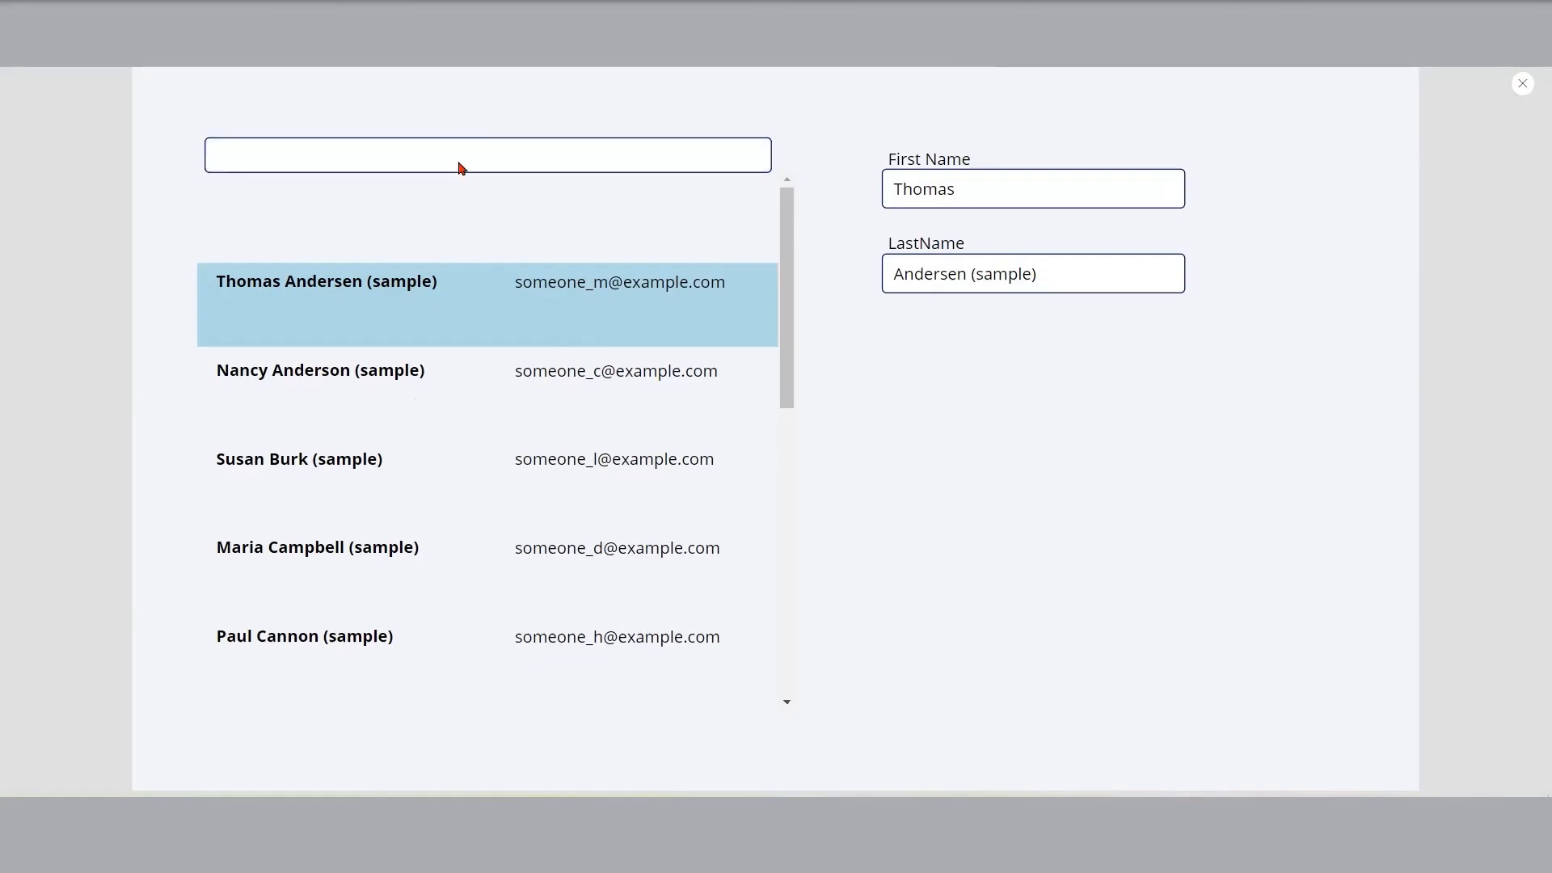
Step: Filter the contacts by the last-name fragment shared by the first two named contacts, and clear the search box
left_click(507, 152)
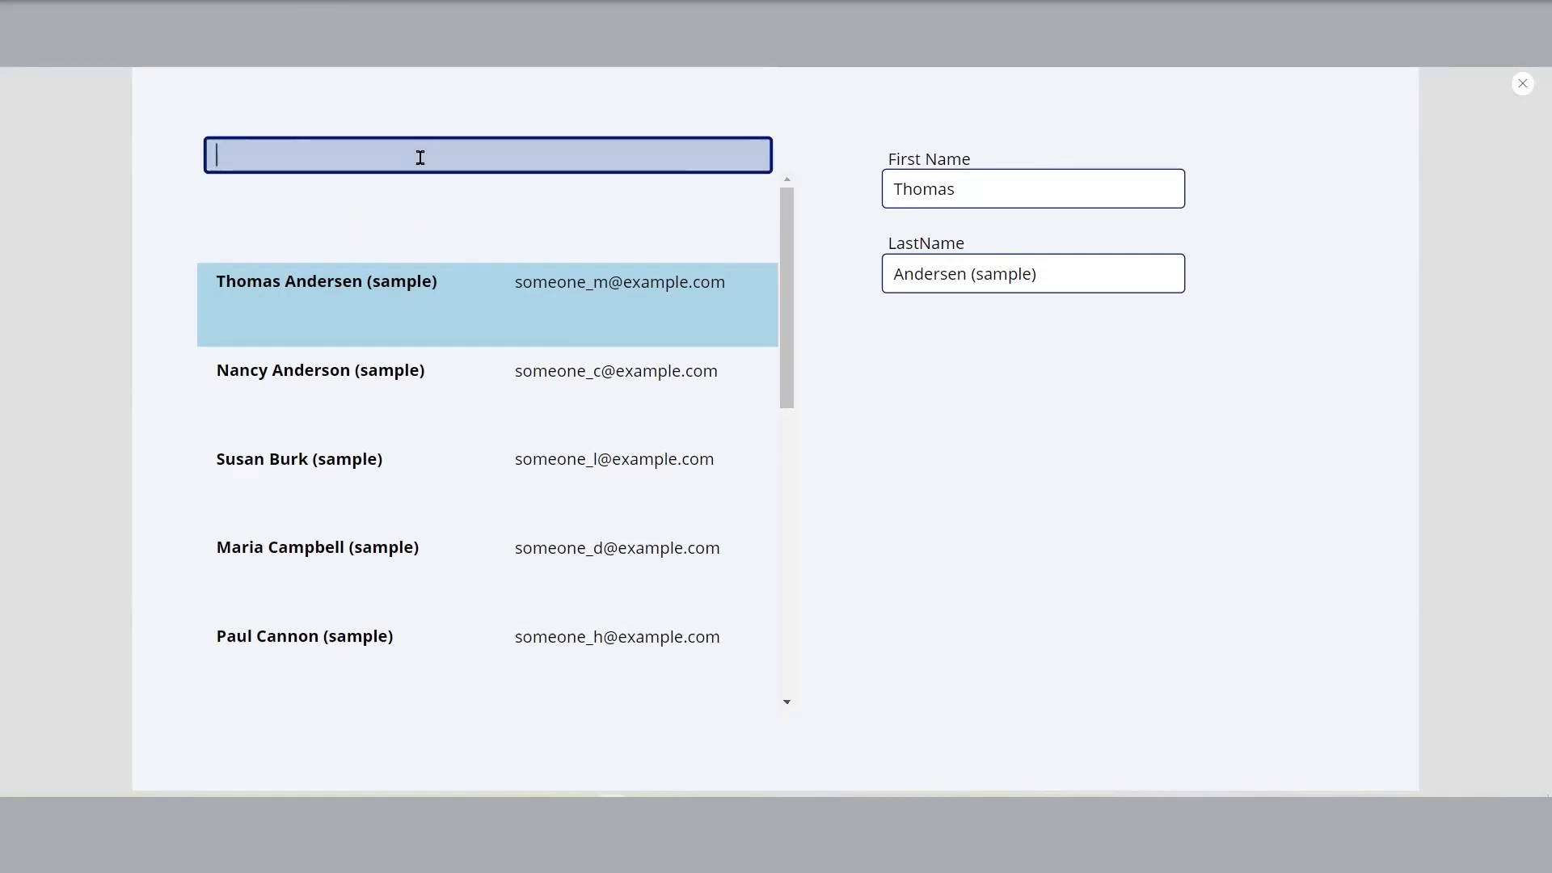
type("ander")
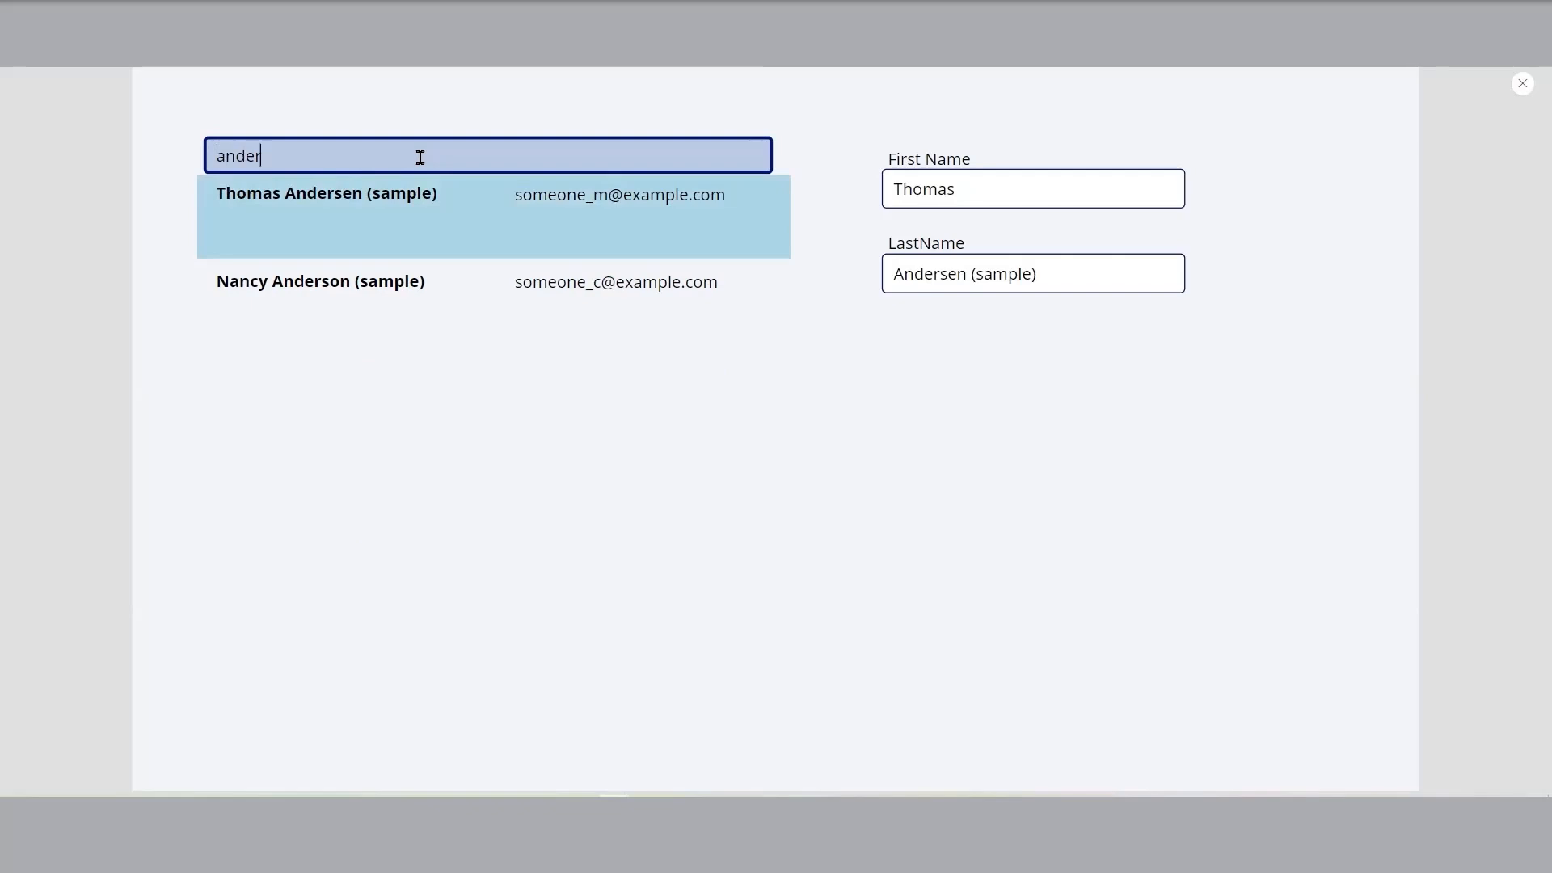
key("BackSpace")
key("BackSpace")
key("BackSpace")
key("BackSpace")
key("BackSpace")
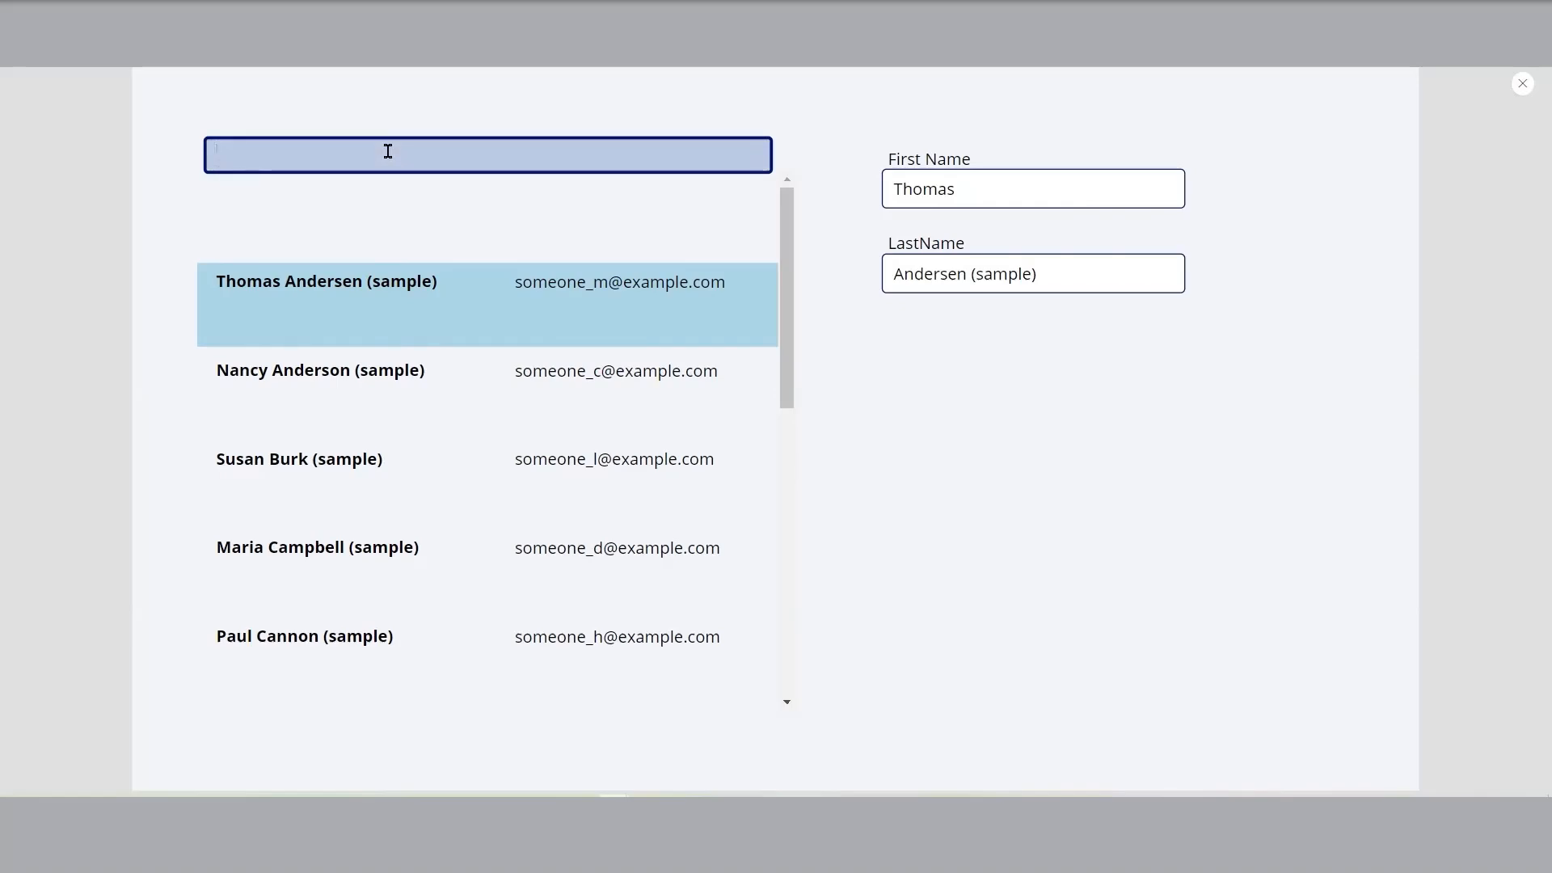
Step: Filter the contacts by "b" and "bu", and clear the search box
type("b")
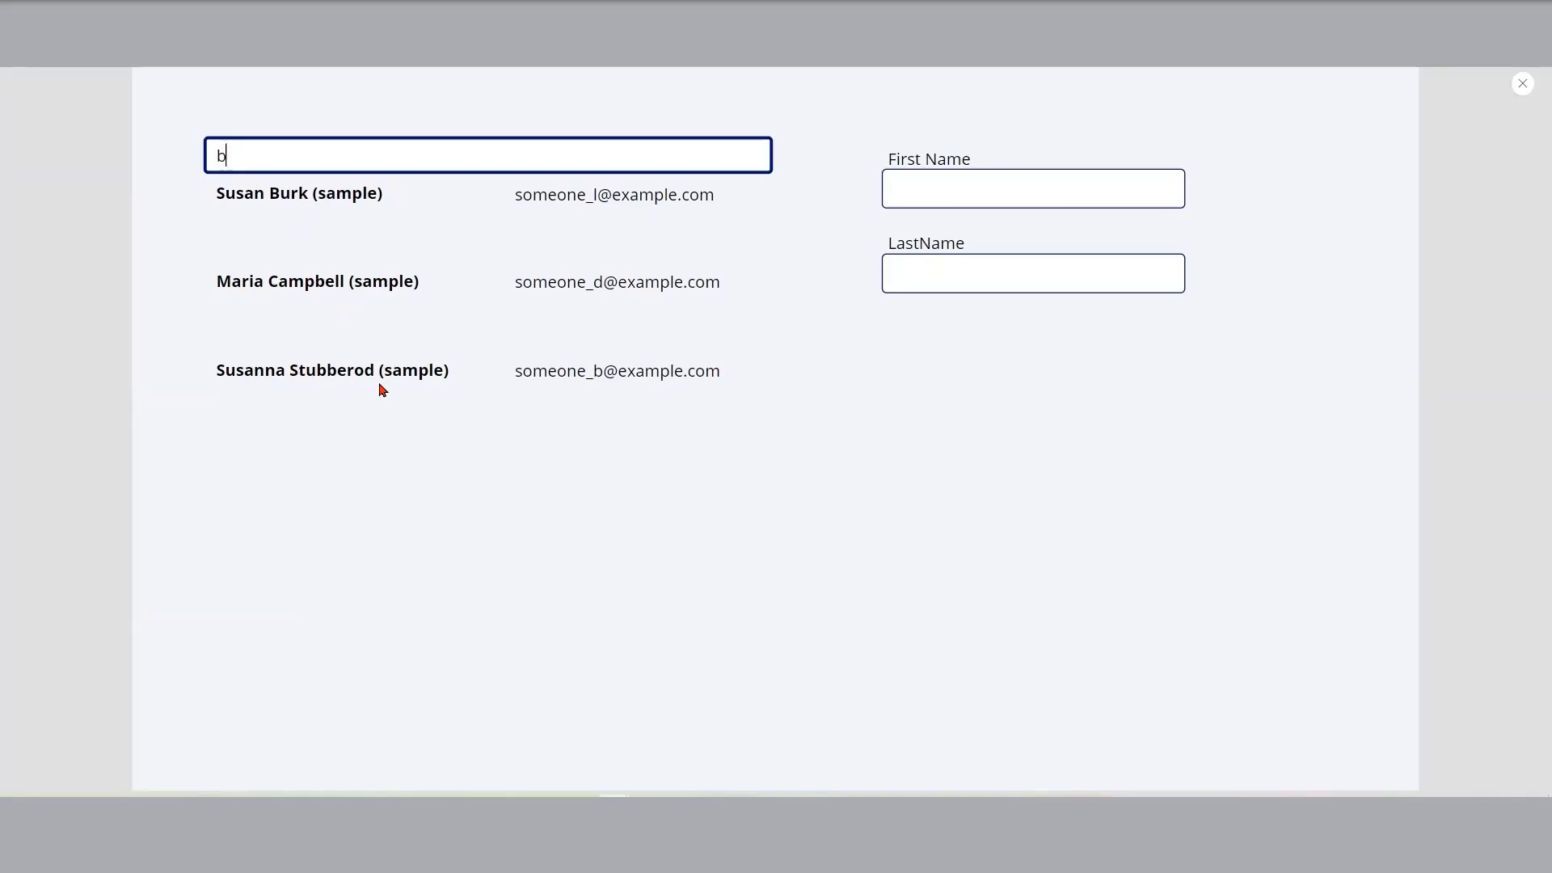
type("u")
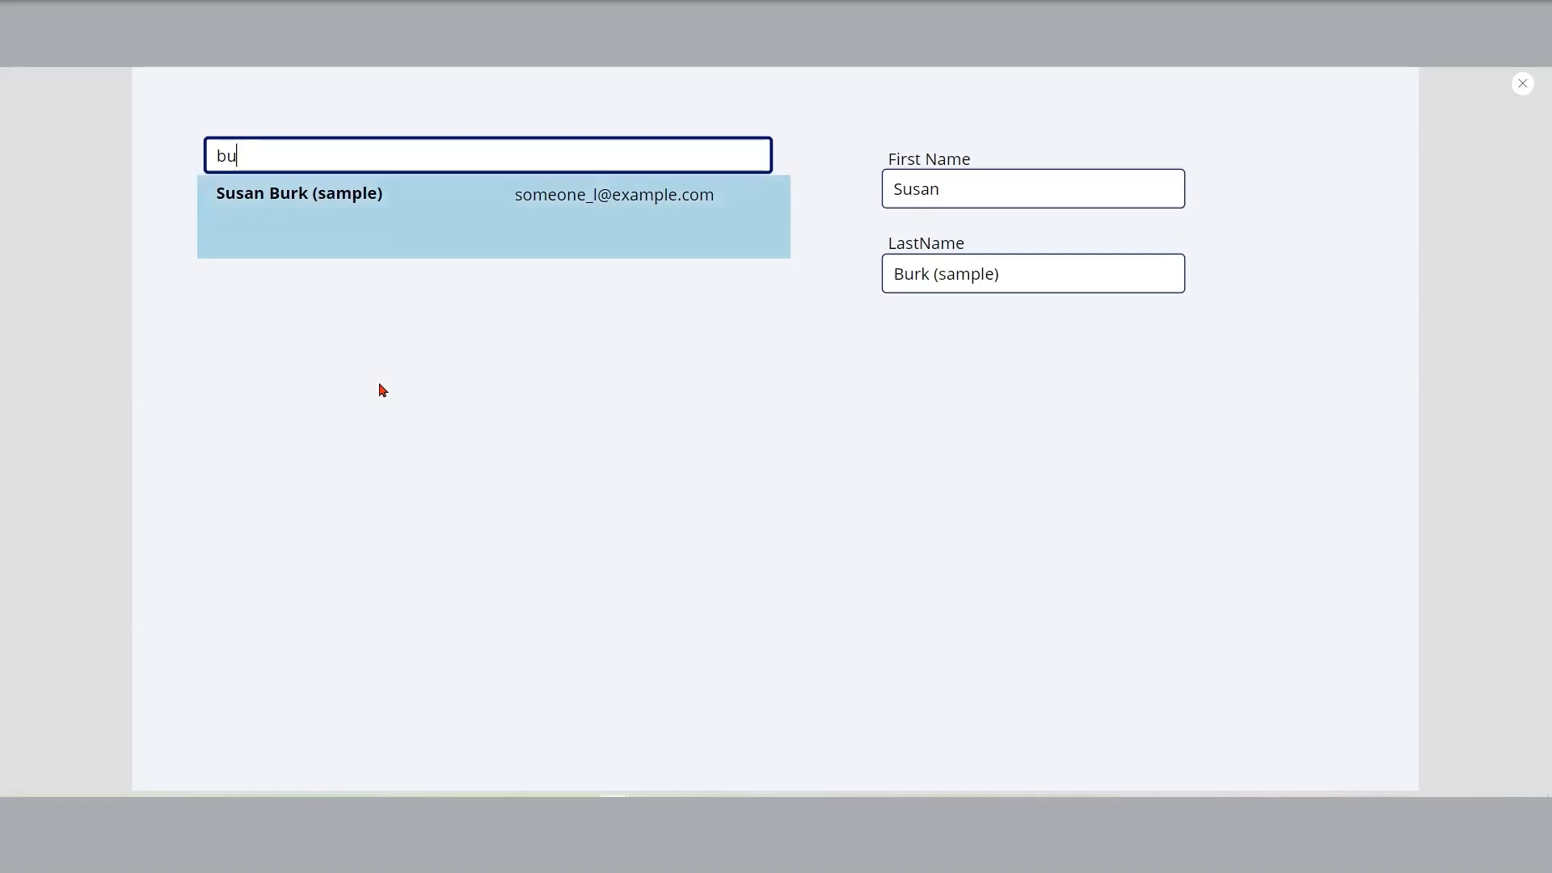
key("BackSpace")
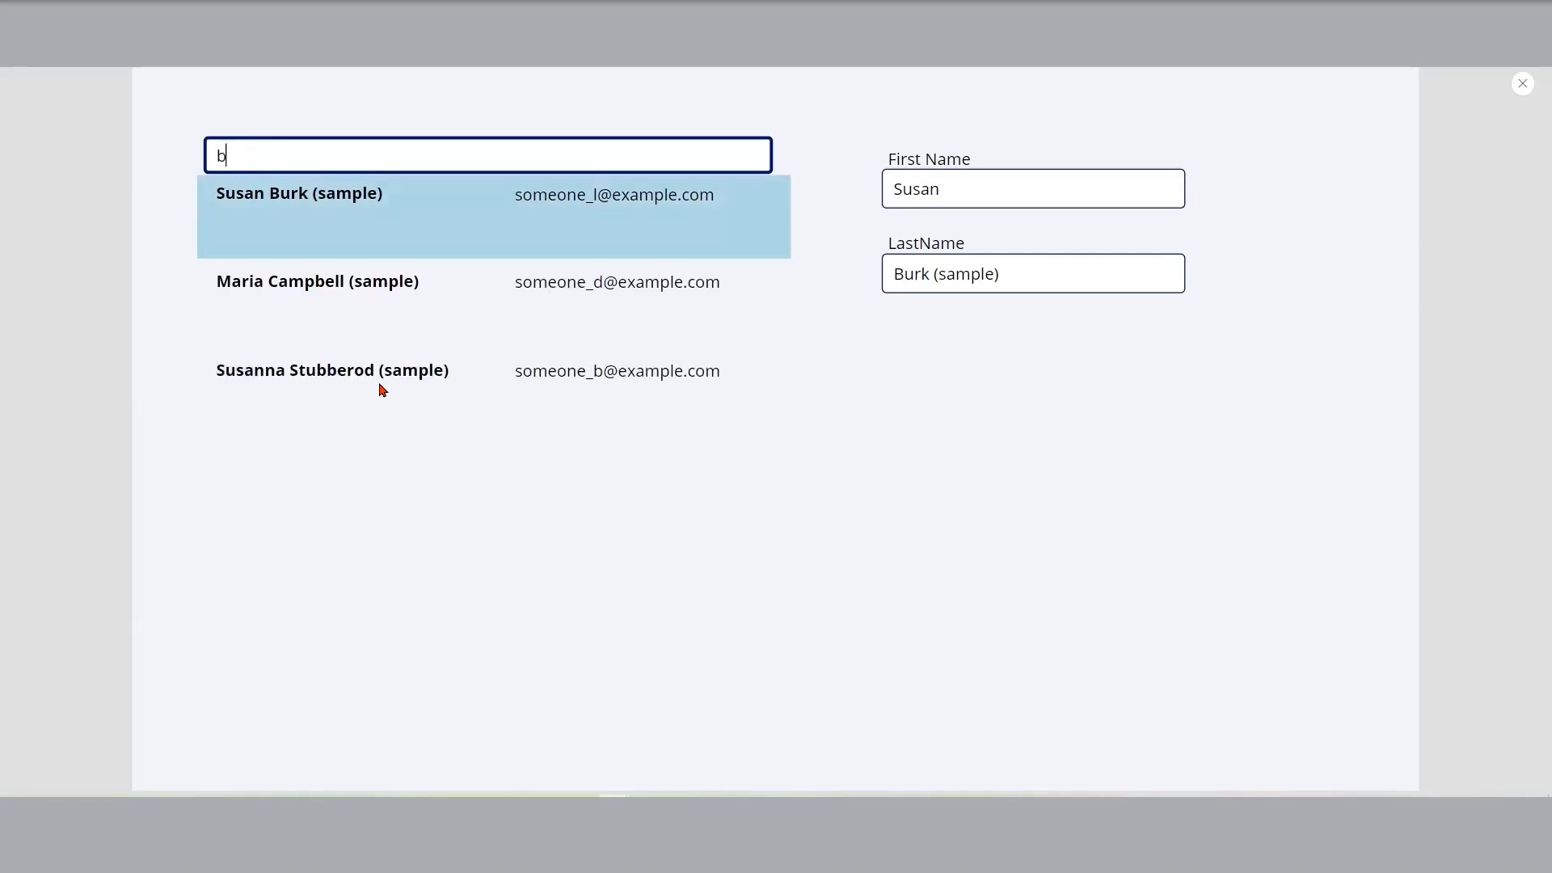
key("BackSpace")
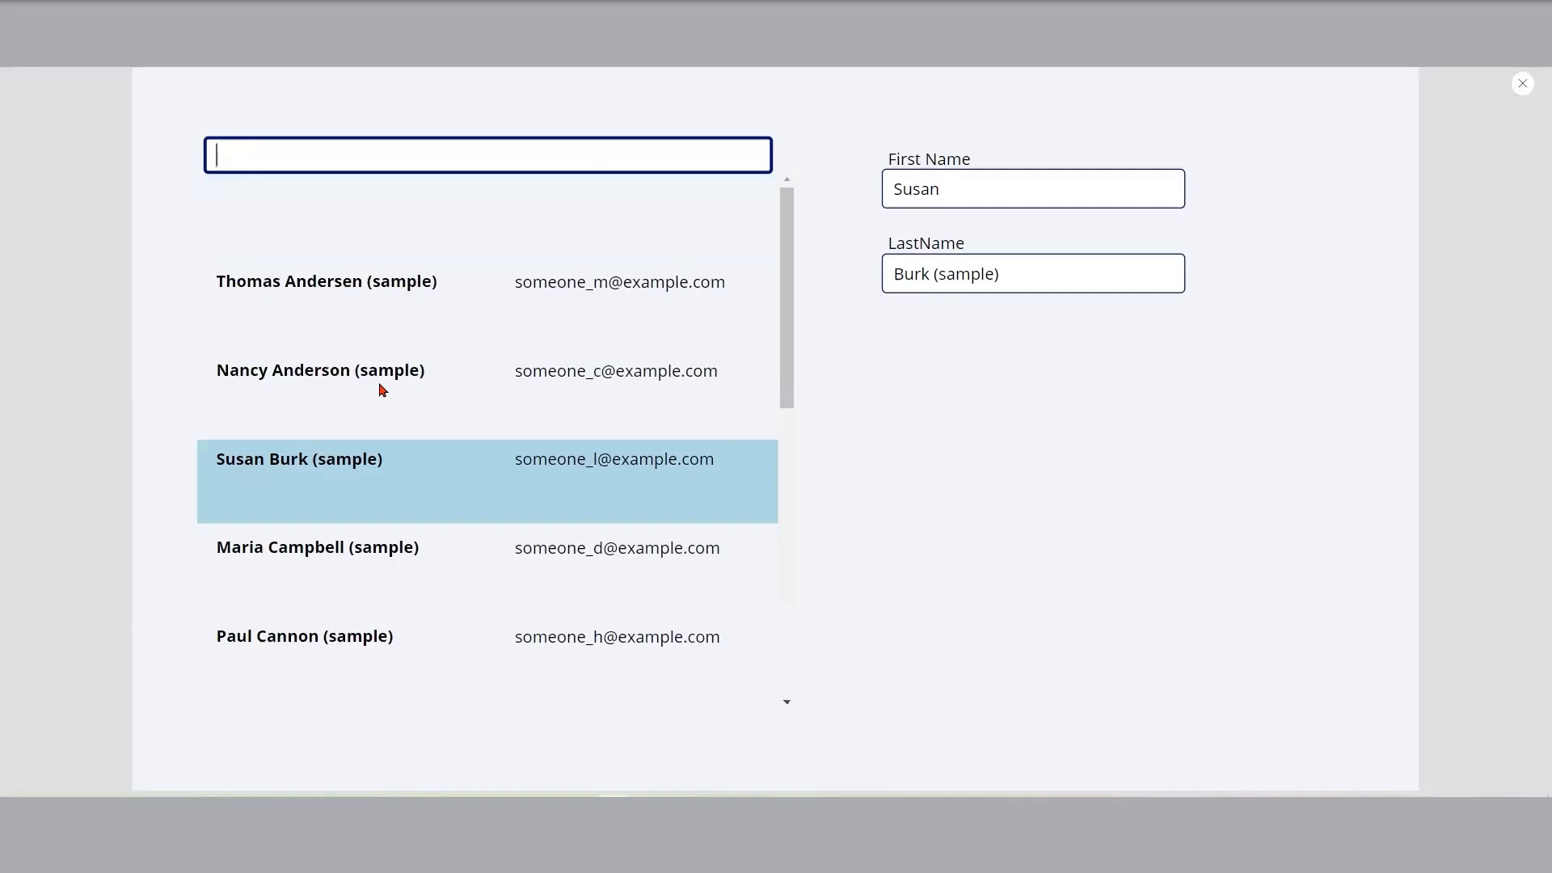
Step: Filter the contacts by the first four letters of the fourth named contact's last name, and clear the search box
type("camb")
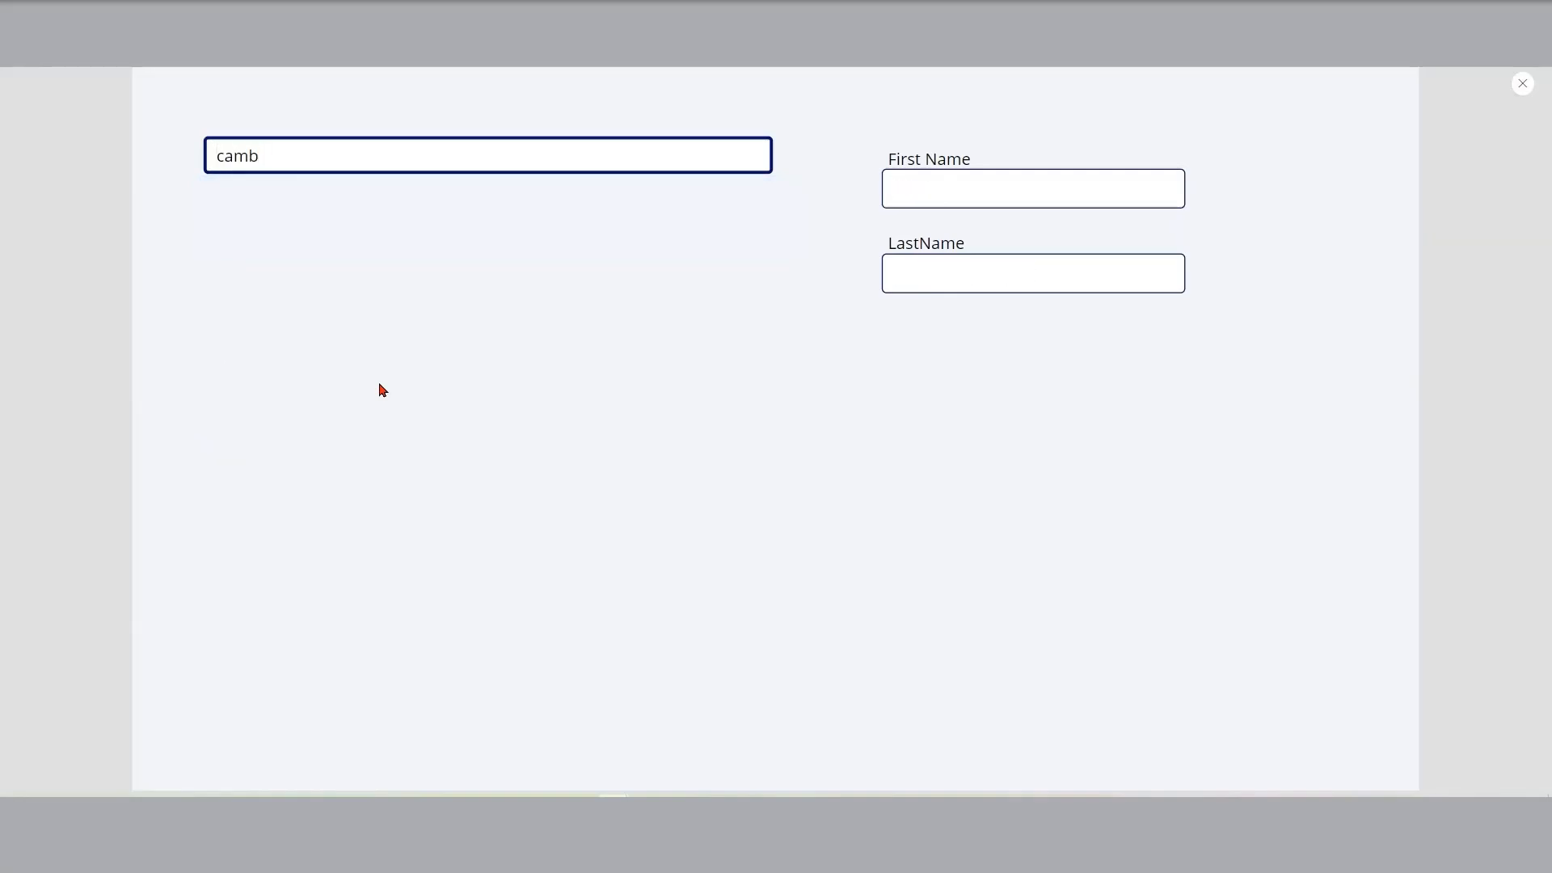
key("BackSpace")
type("p")
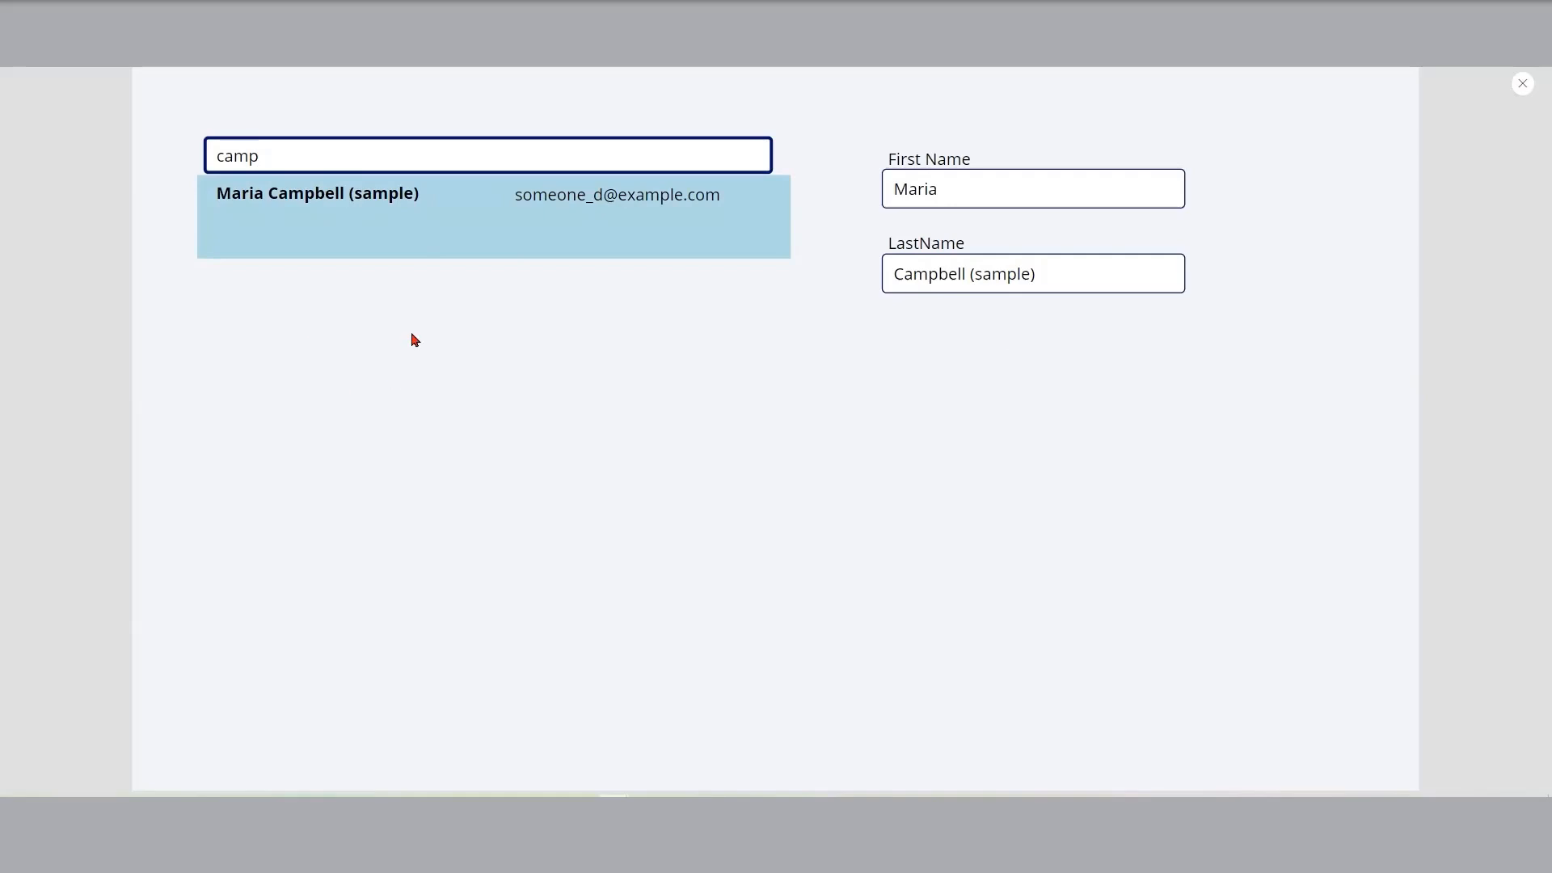
key("BackSpace")
key("BackSpace")
key("BackSpace")
key("BackSpace")
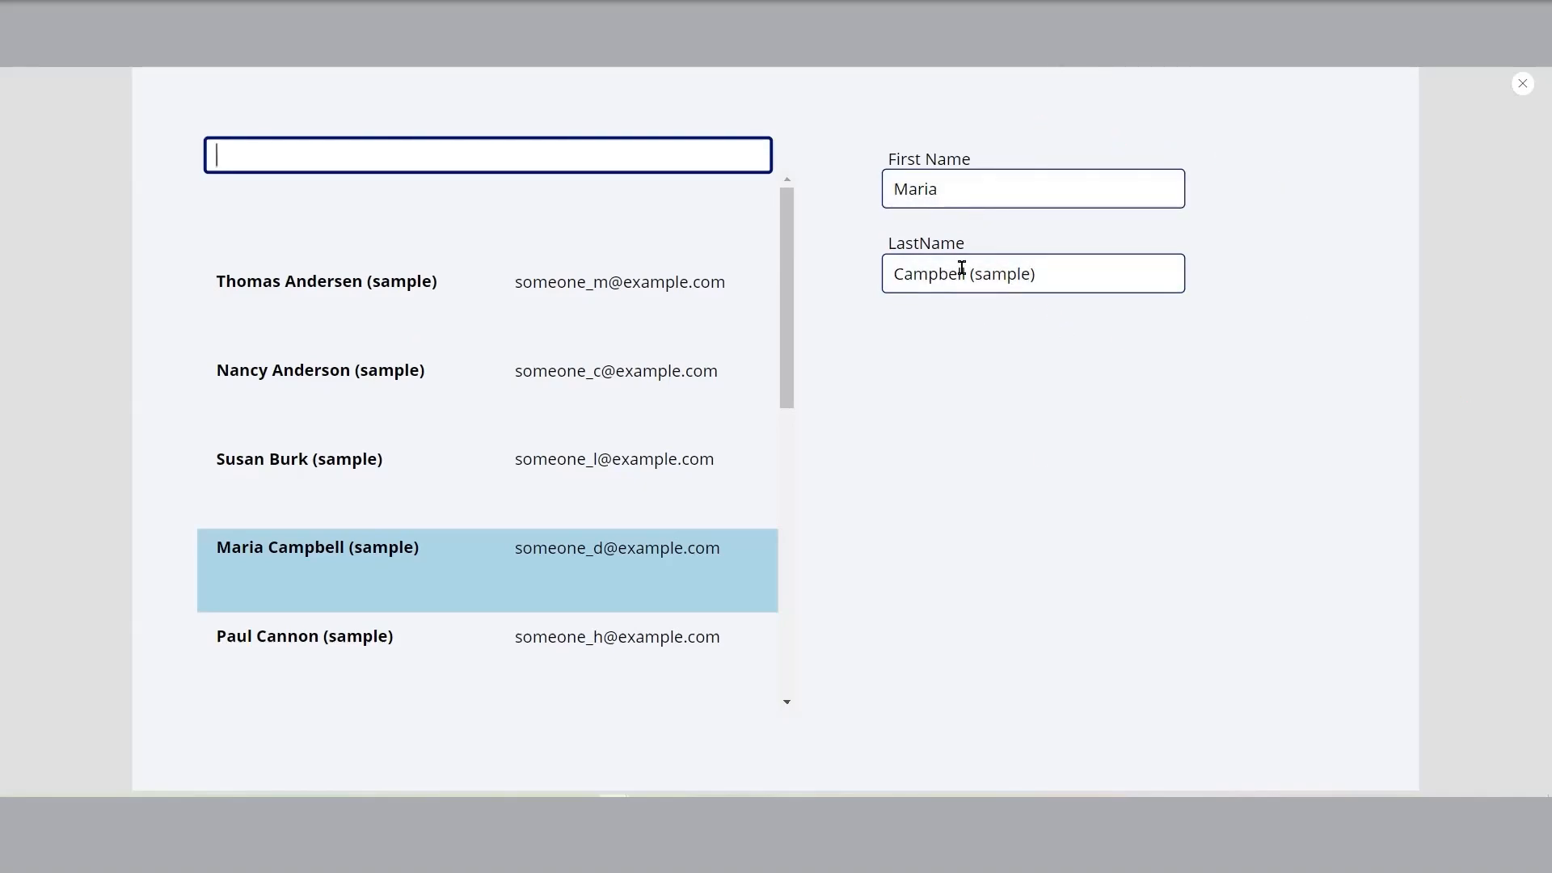
Step: Close the app preview, return to the Dataverse tables list, and create a new table named KurtsContacts
left_click(1525, 85)
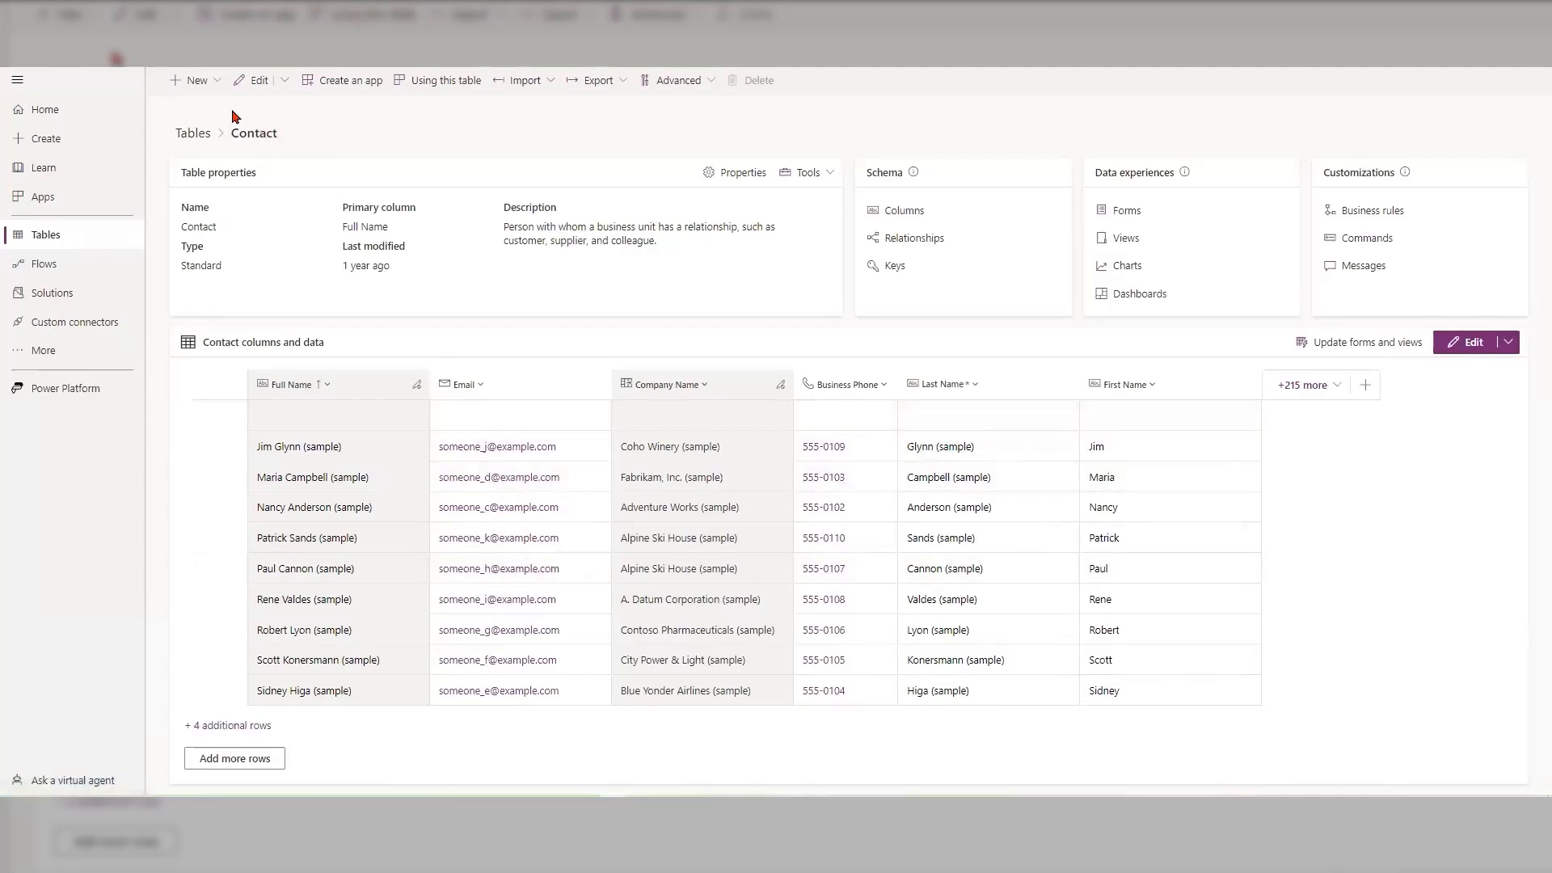
left_click(192, 134)
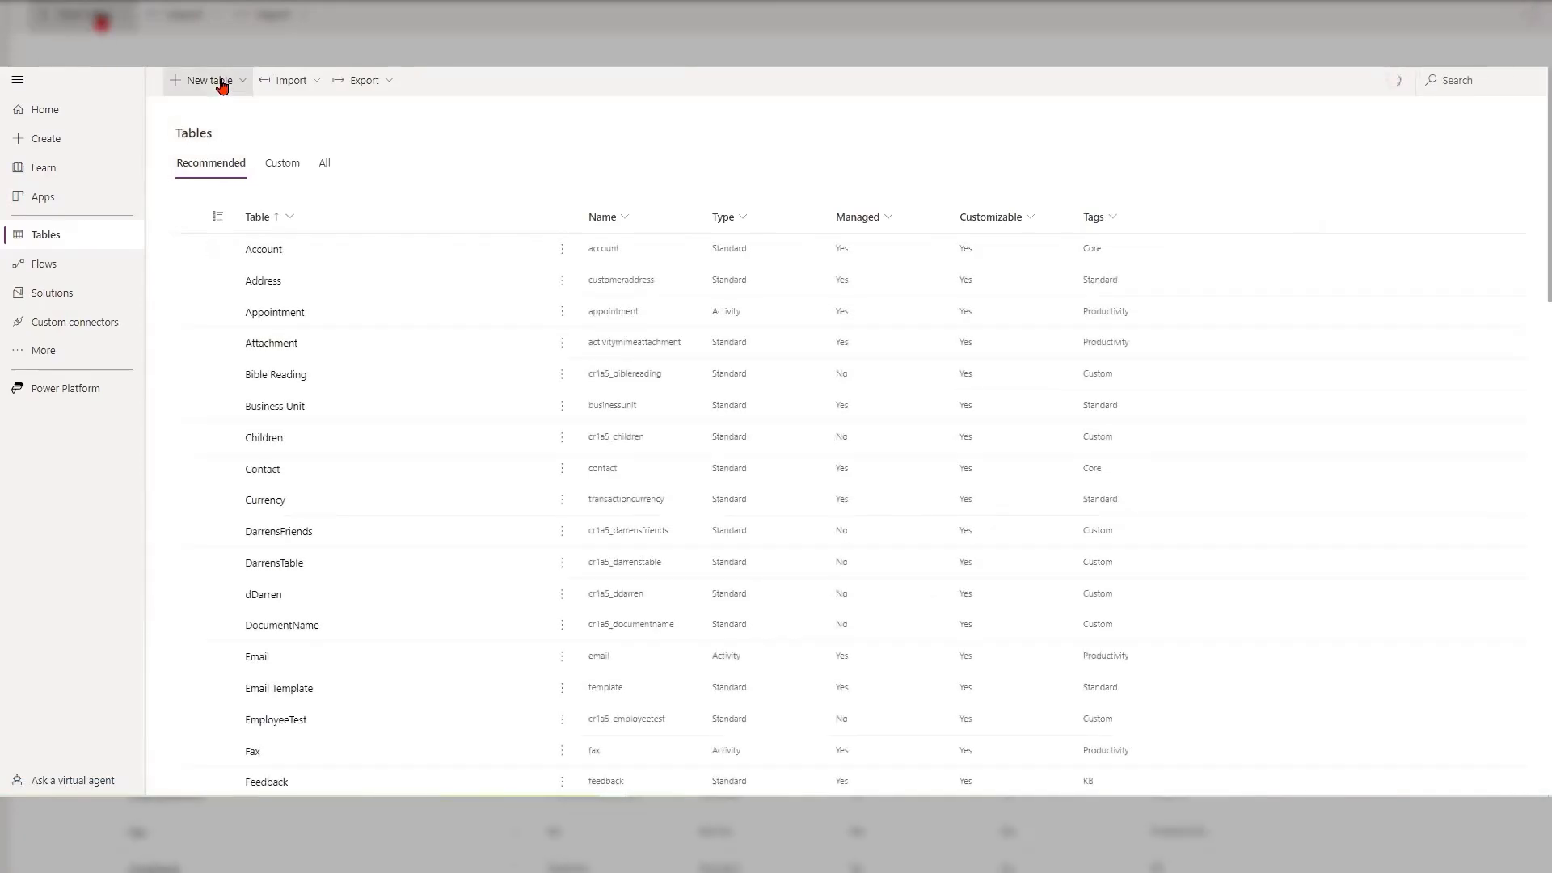
left_click(223, 81)
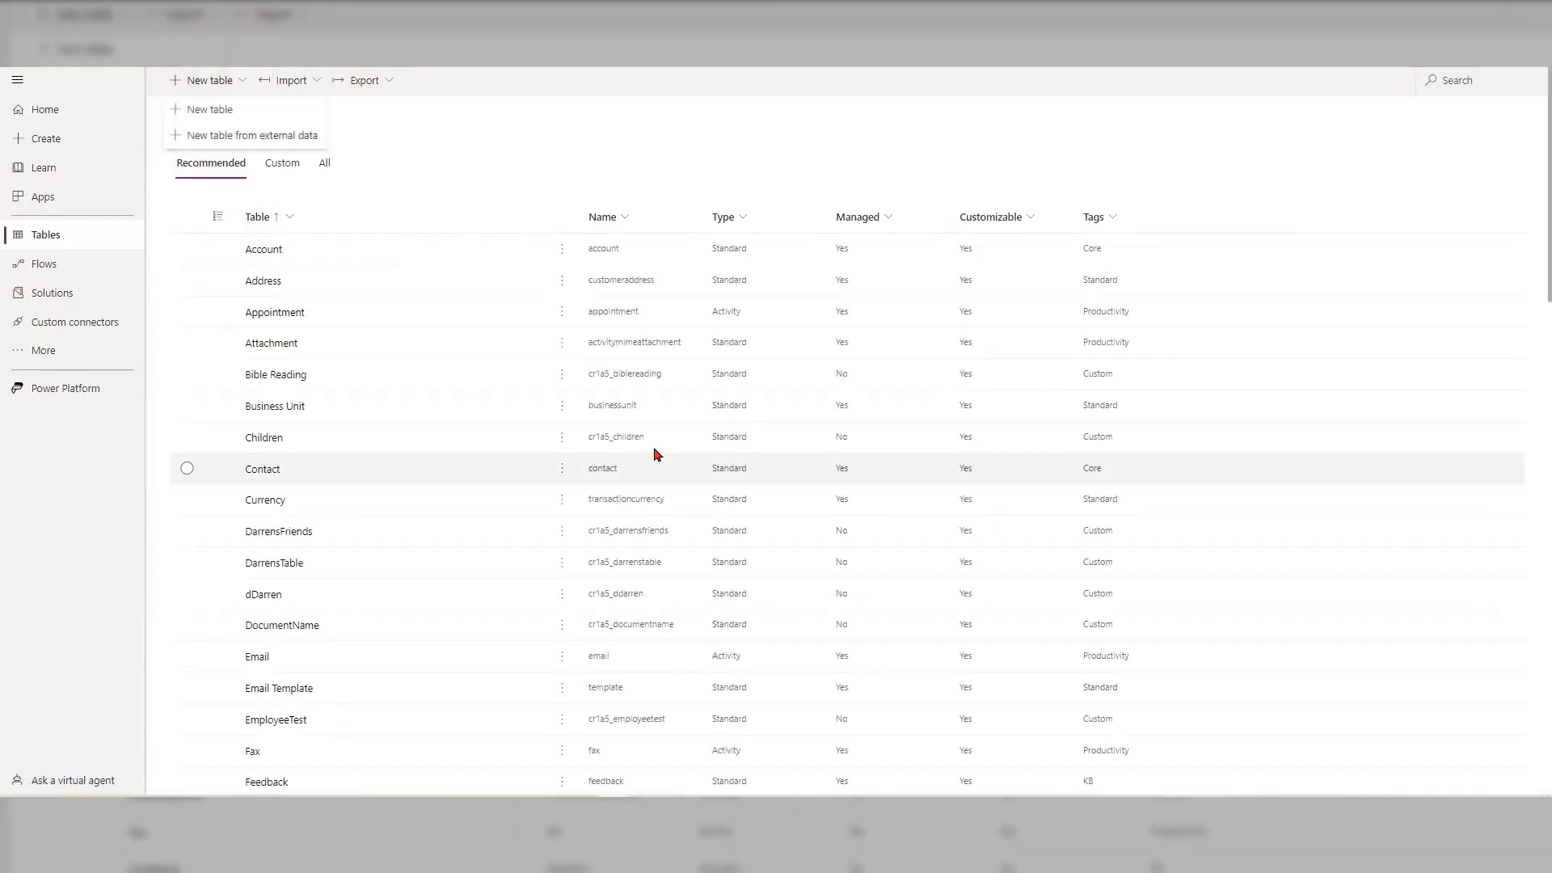
left_click(236, 116)
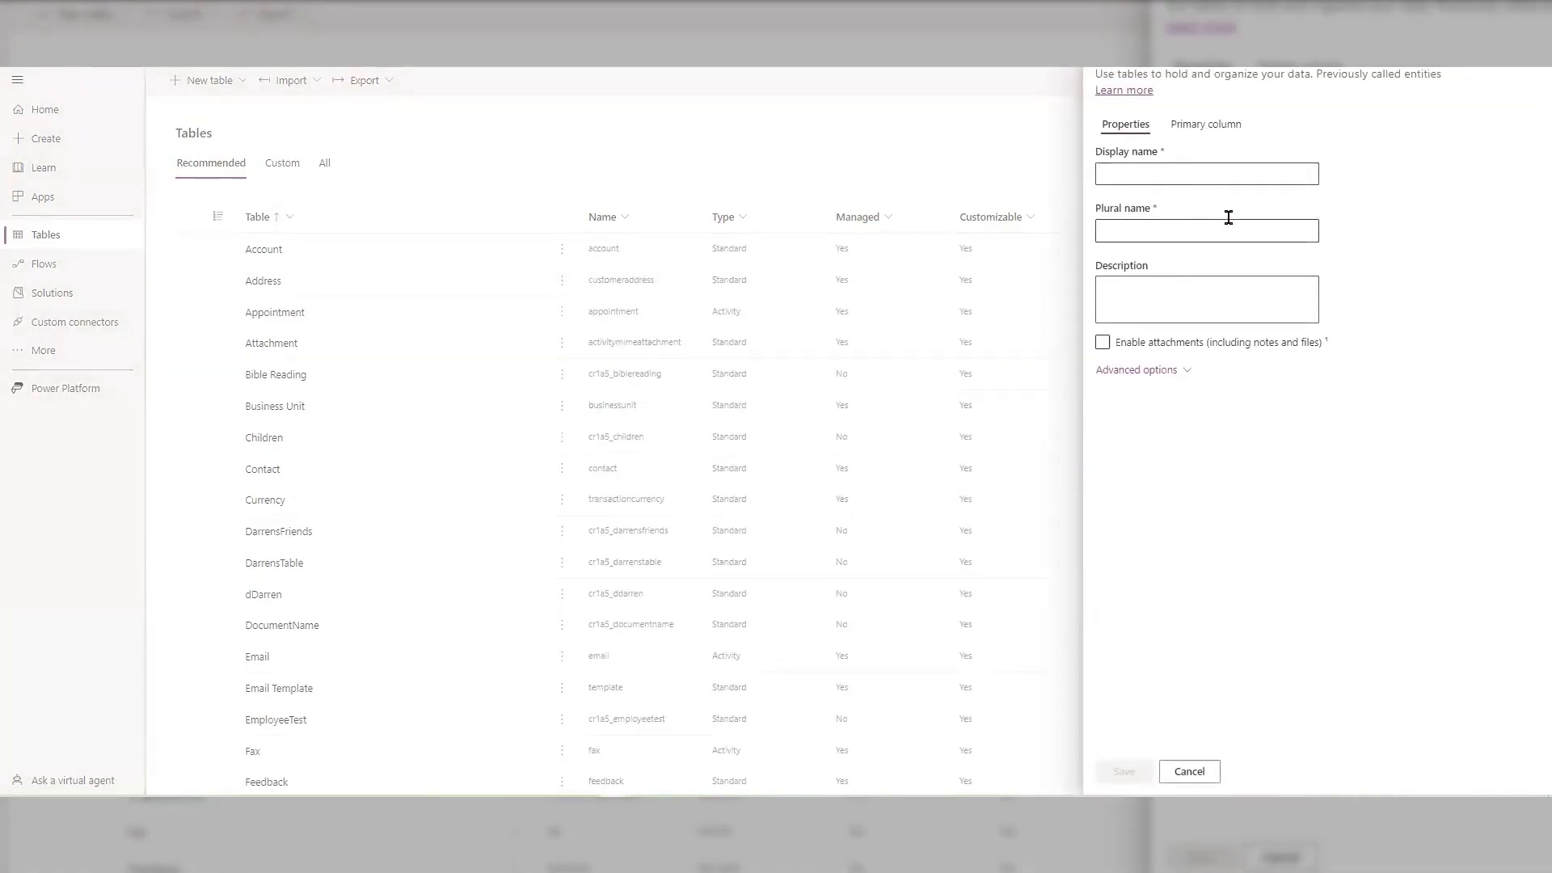
type("Kurt")
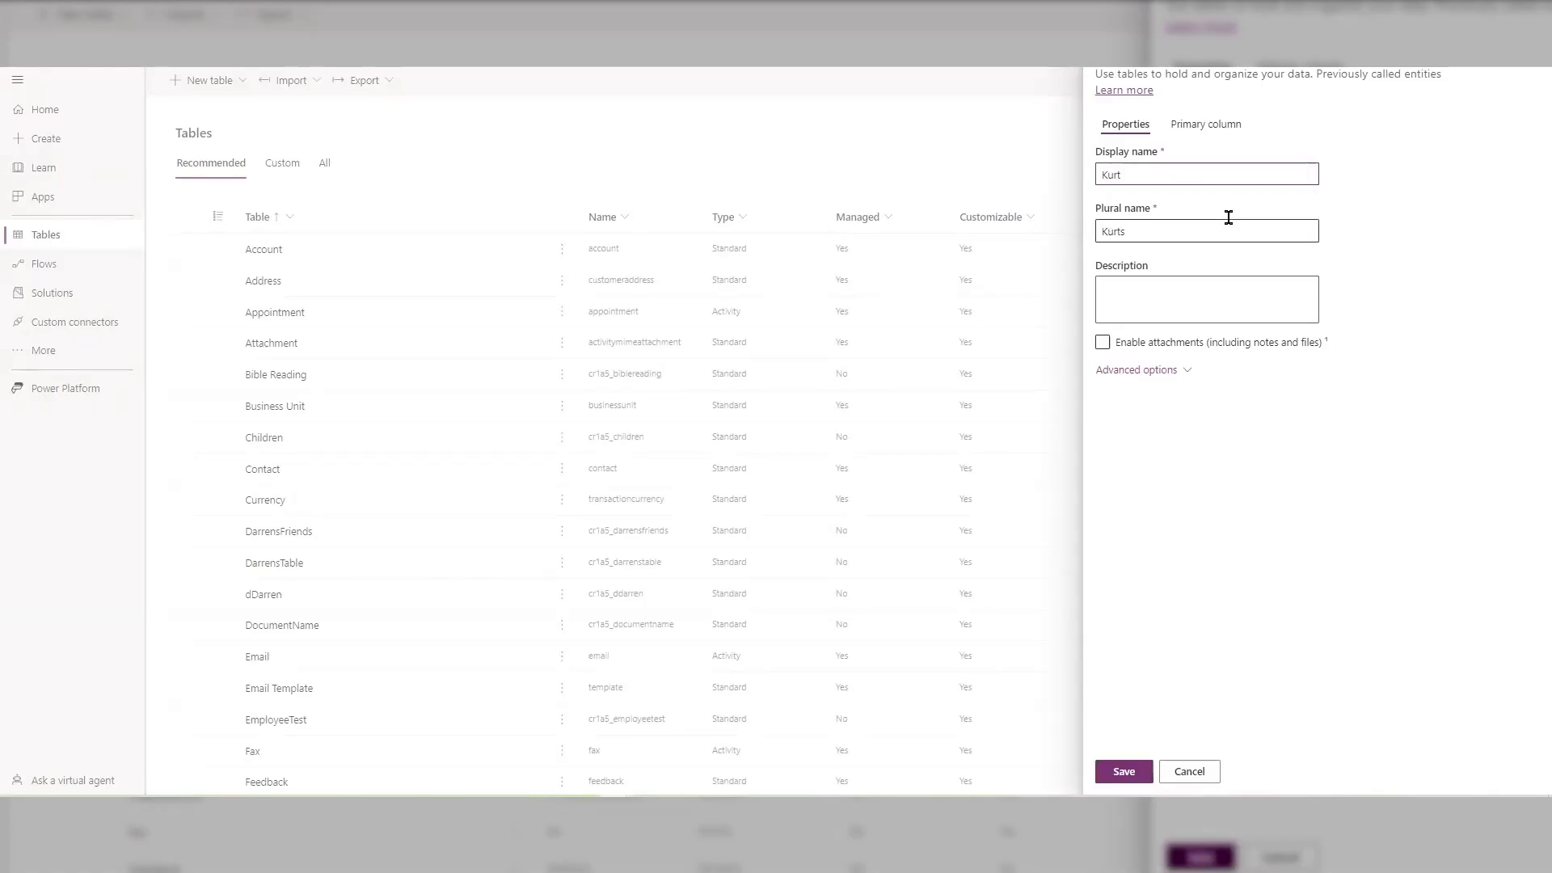
type("s Contacts")
left_click(1129, 775)
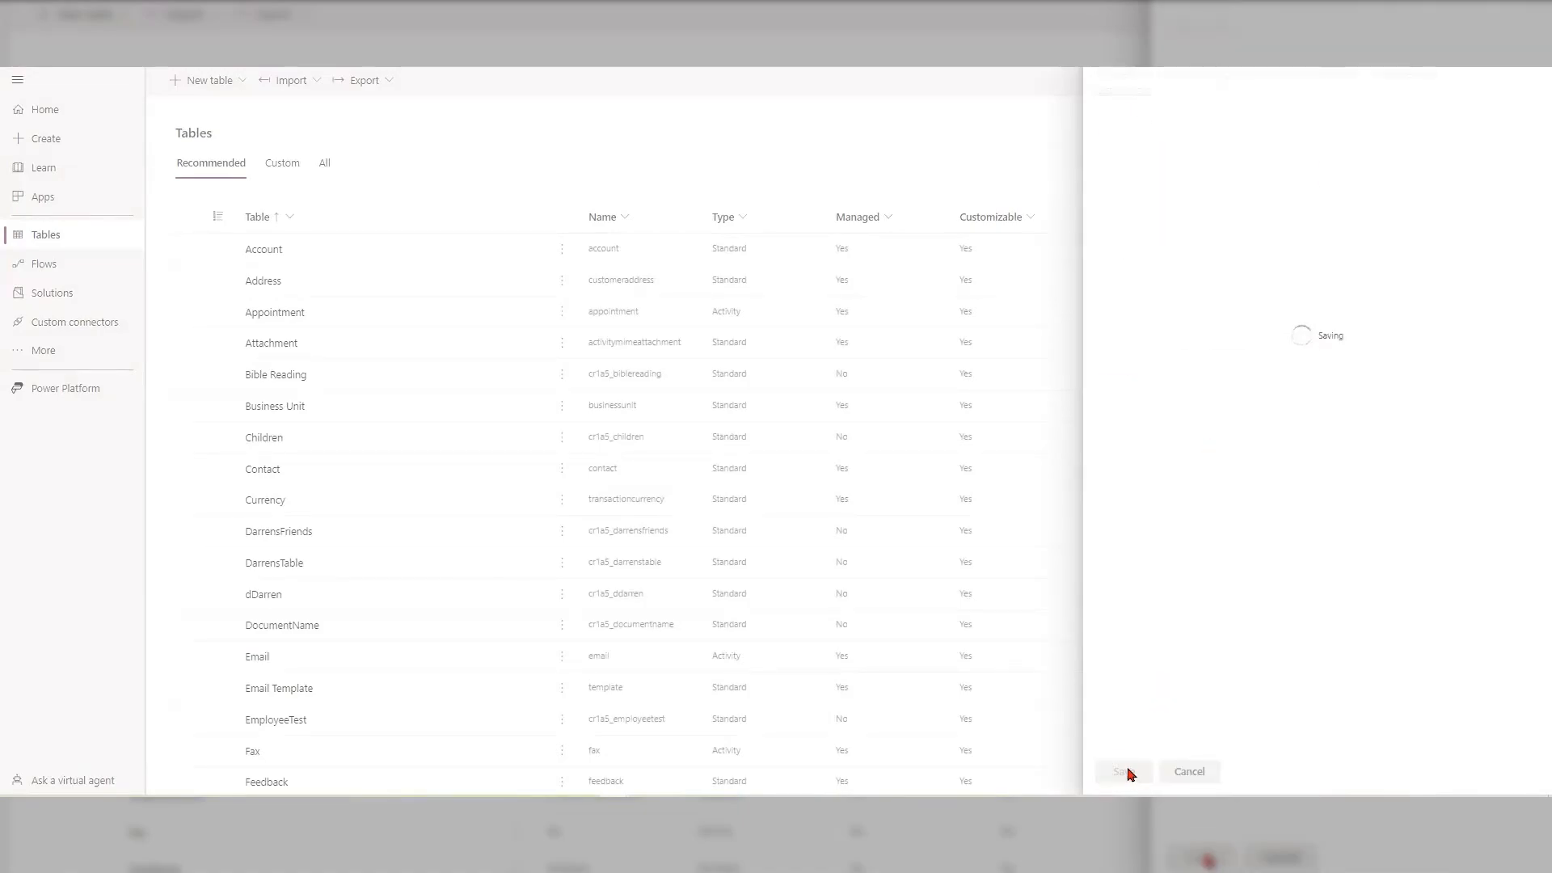
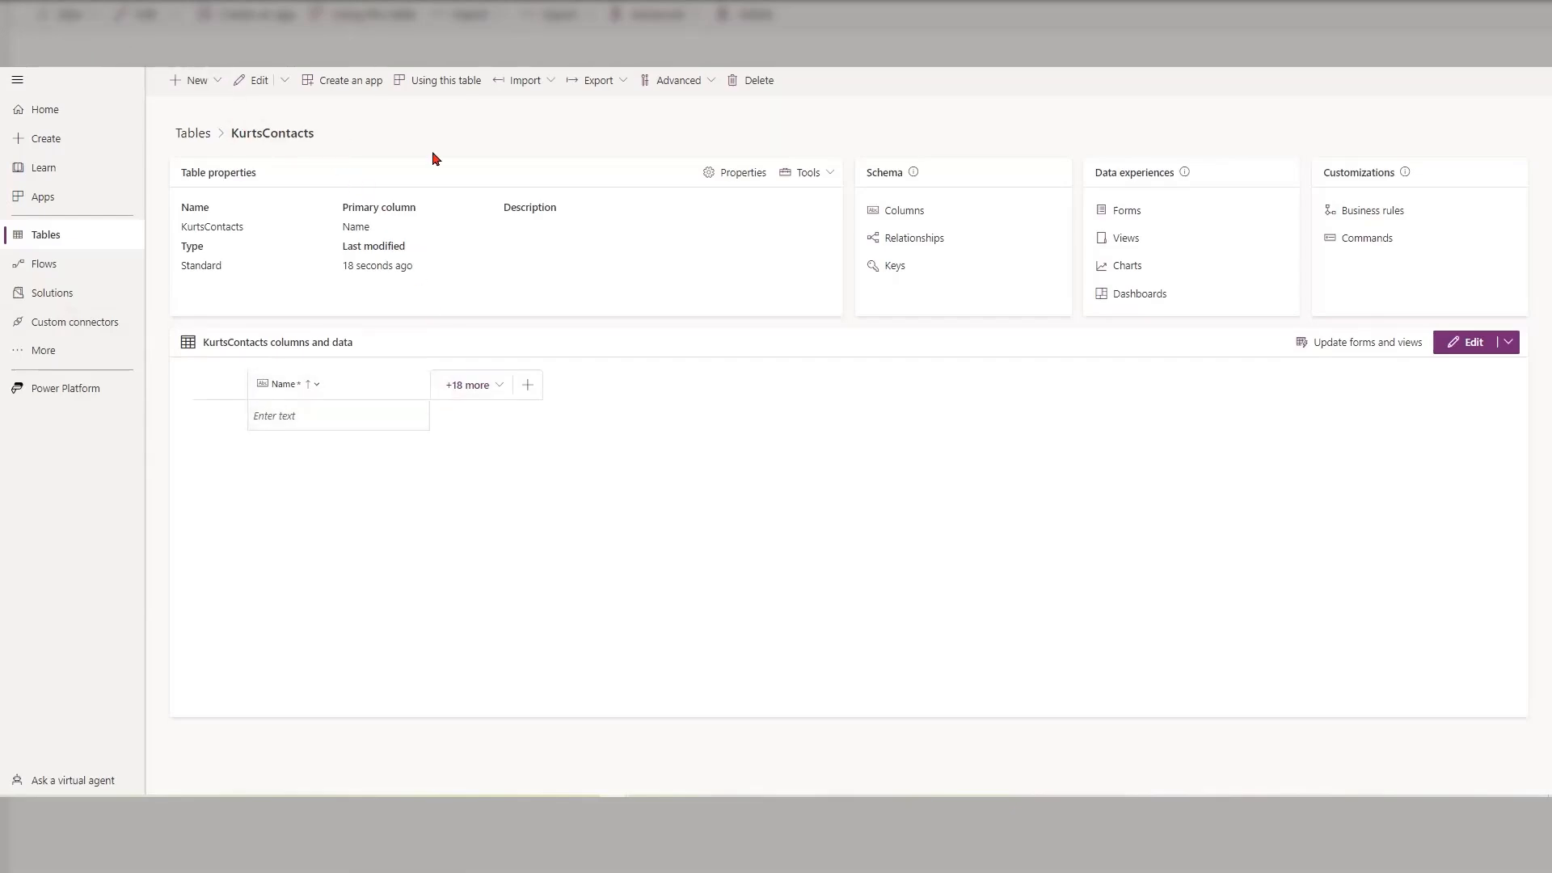
Step: Add a single-line text column named LastName to the KurtsContacts table
left_click(920, 215)
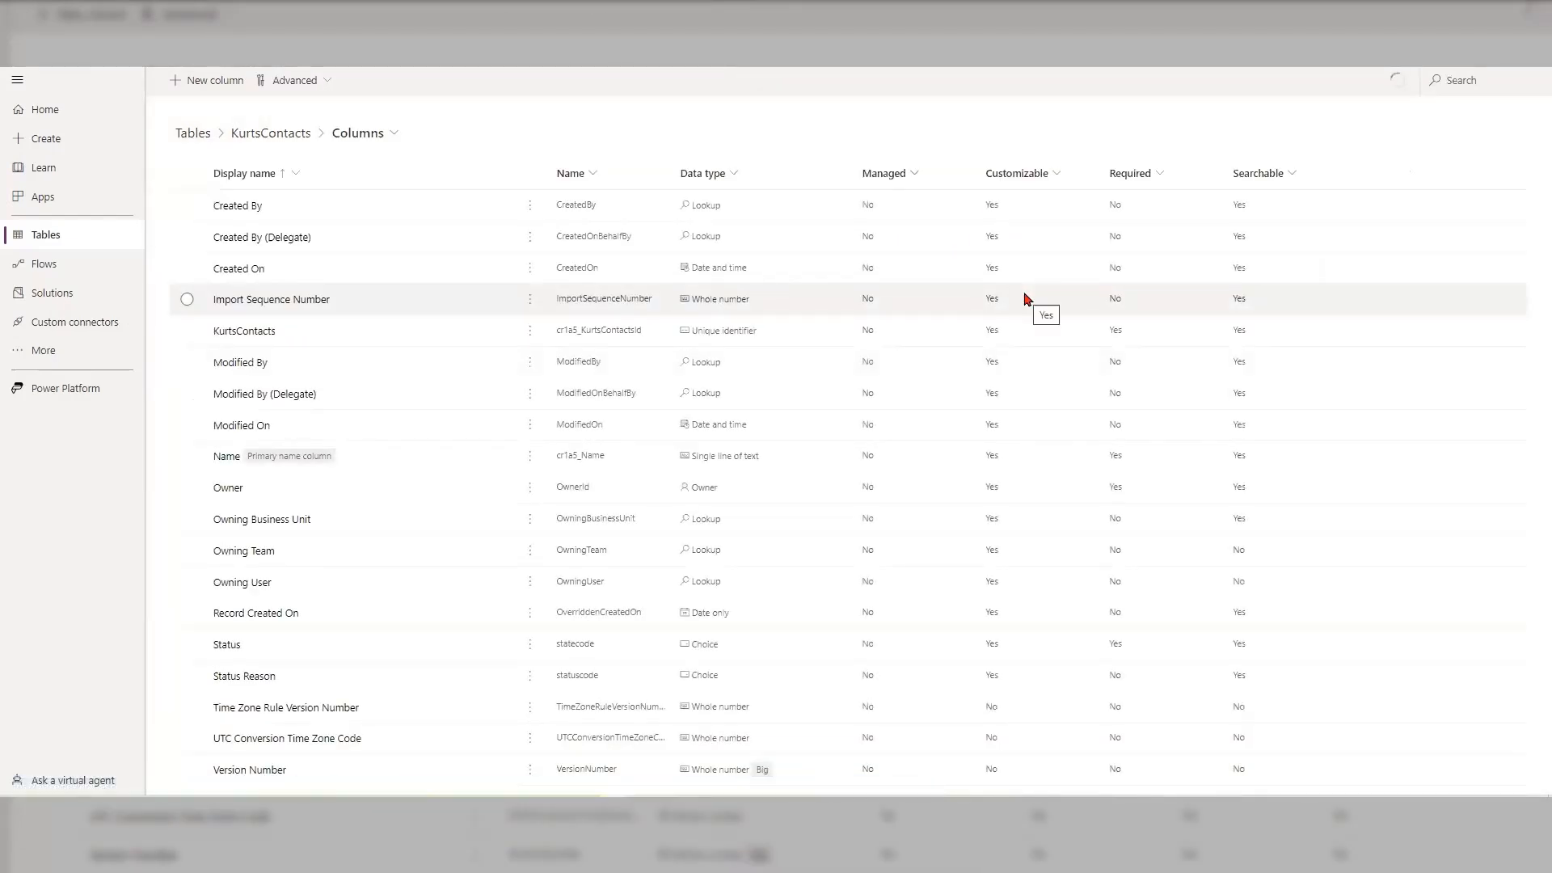
left_click(194, 81)
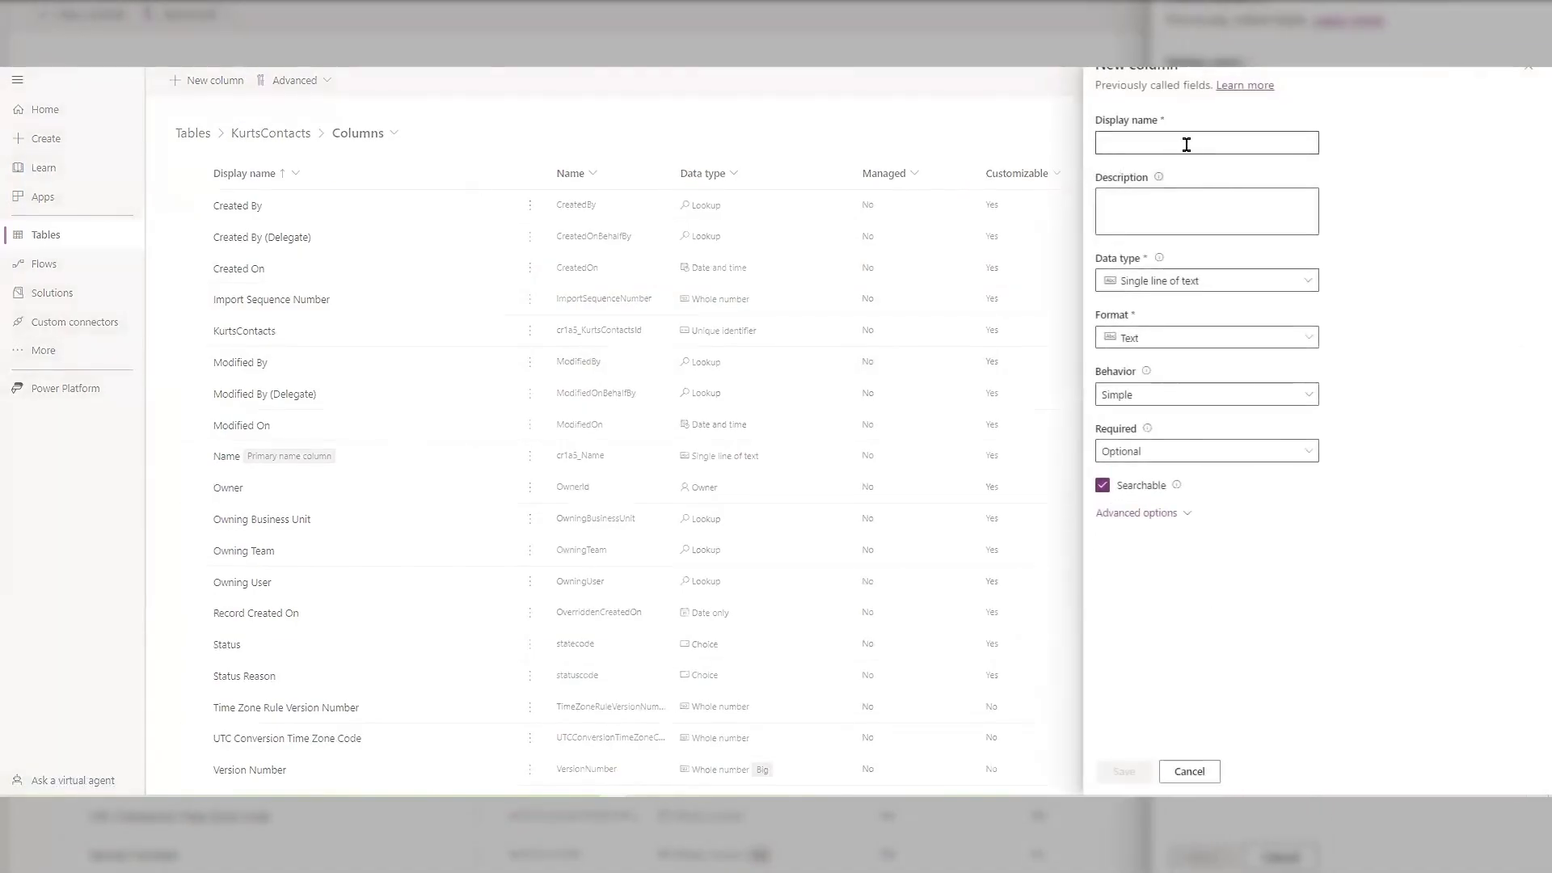
type("Last")
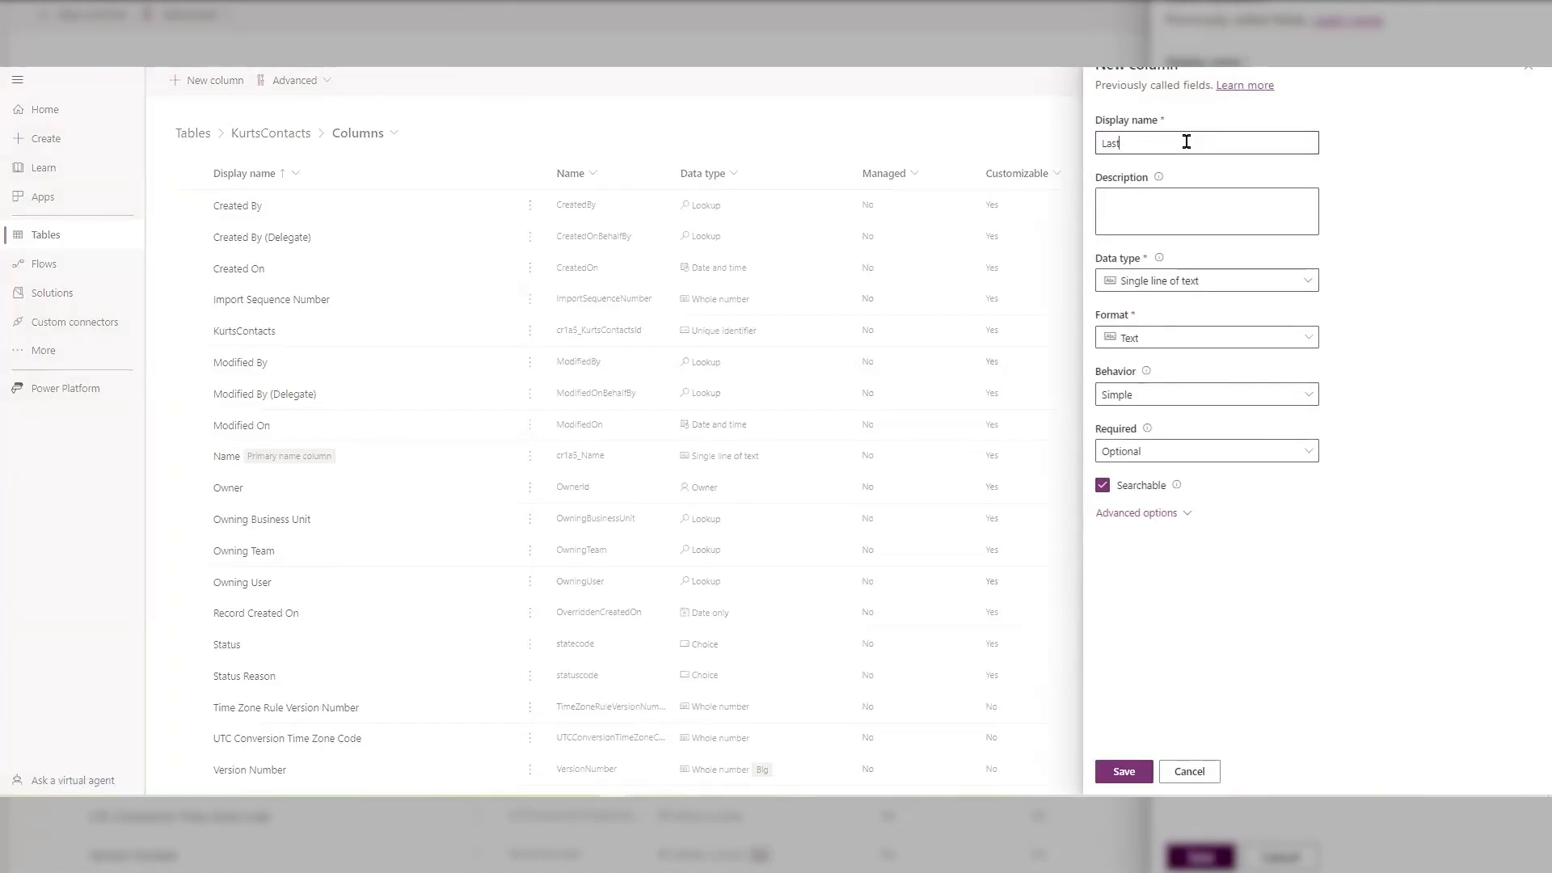
type("Name")
left_click(1127, 771)
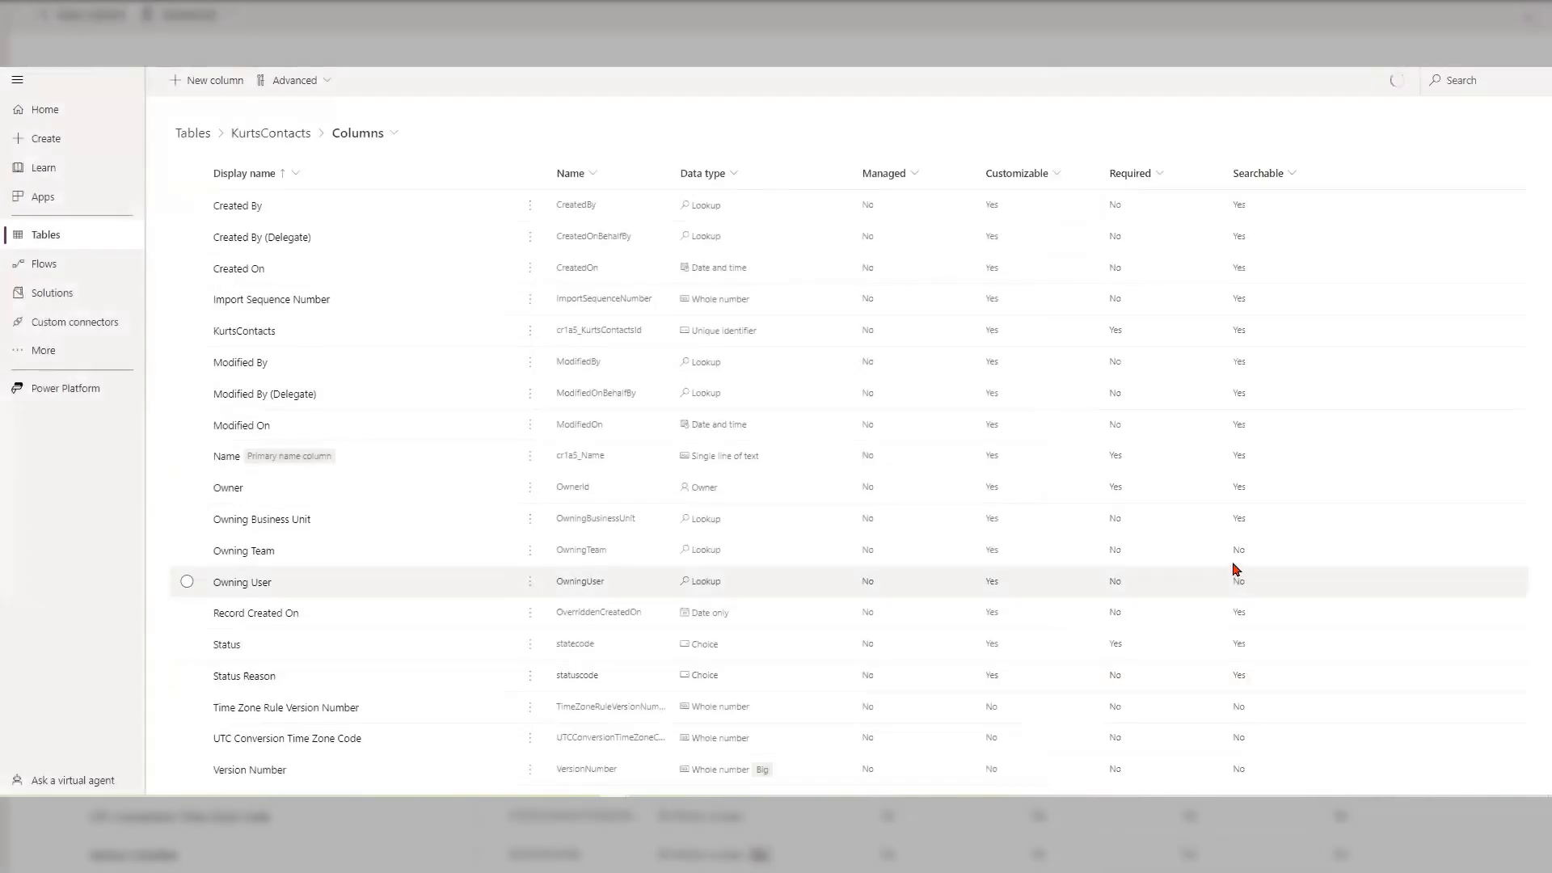
Step: Sort the table's columns by name from A to Z, and add a single-line text column named FirstName
left_click(588, 174)
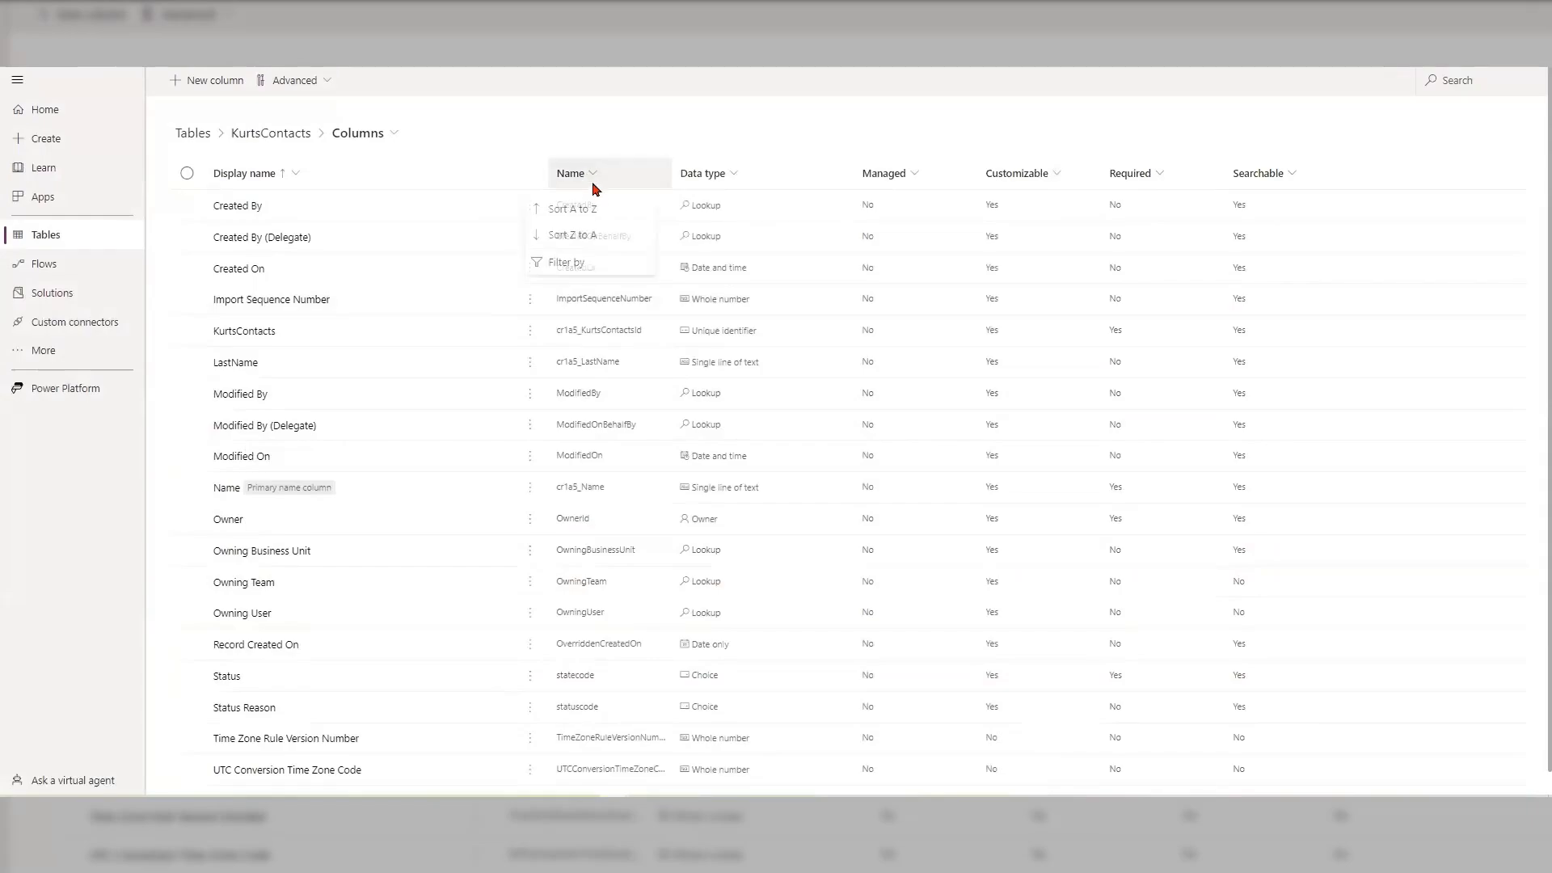
left_click(604, 211)
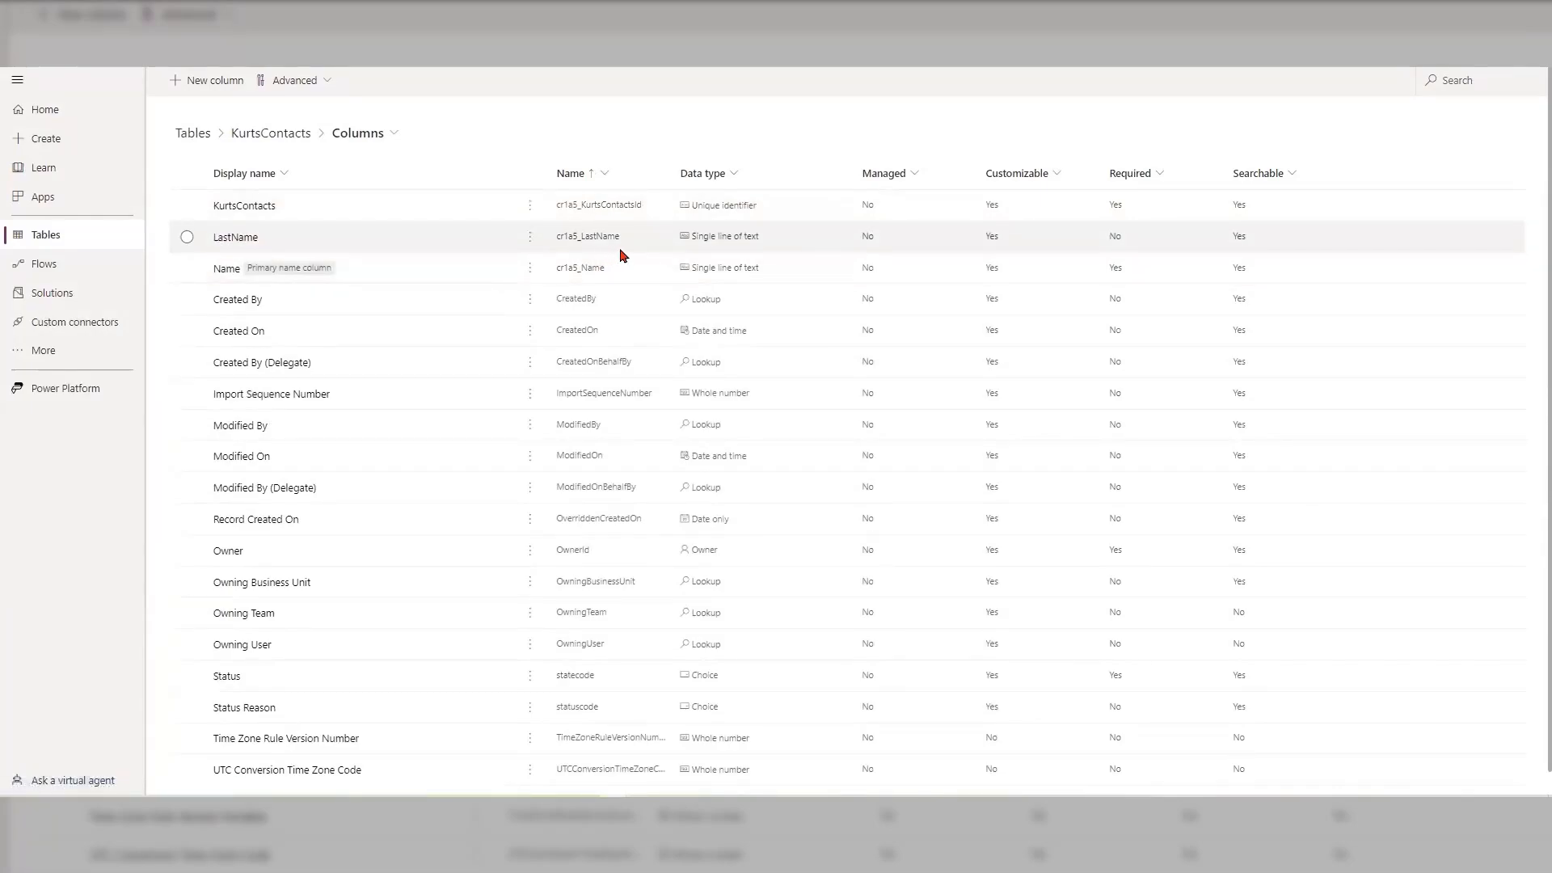
left_click(233, 88)
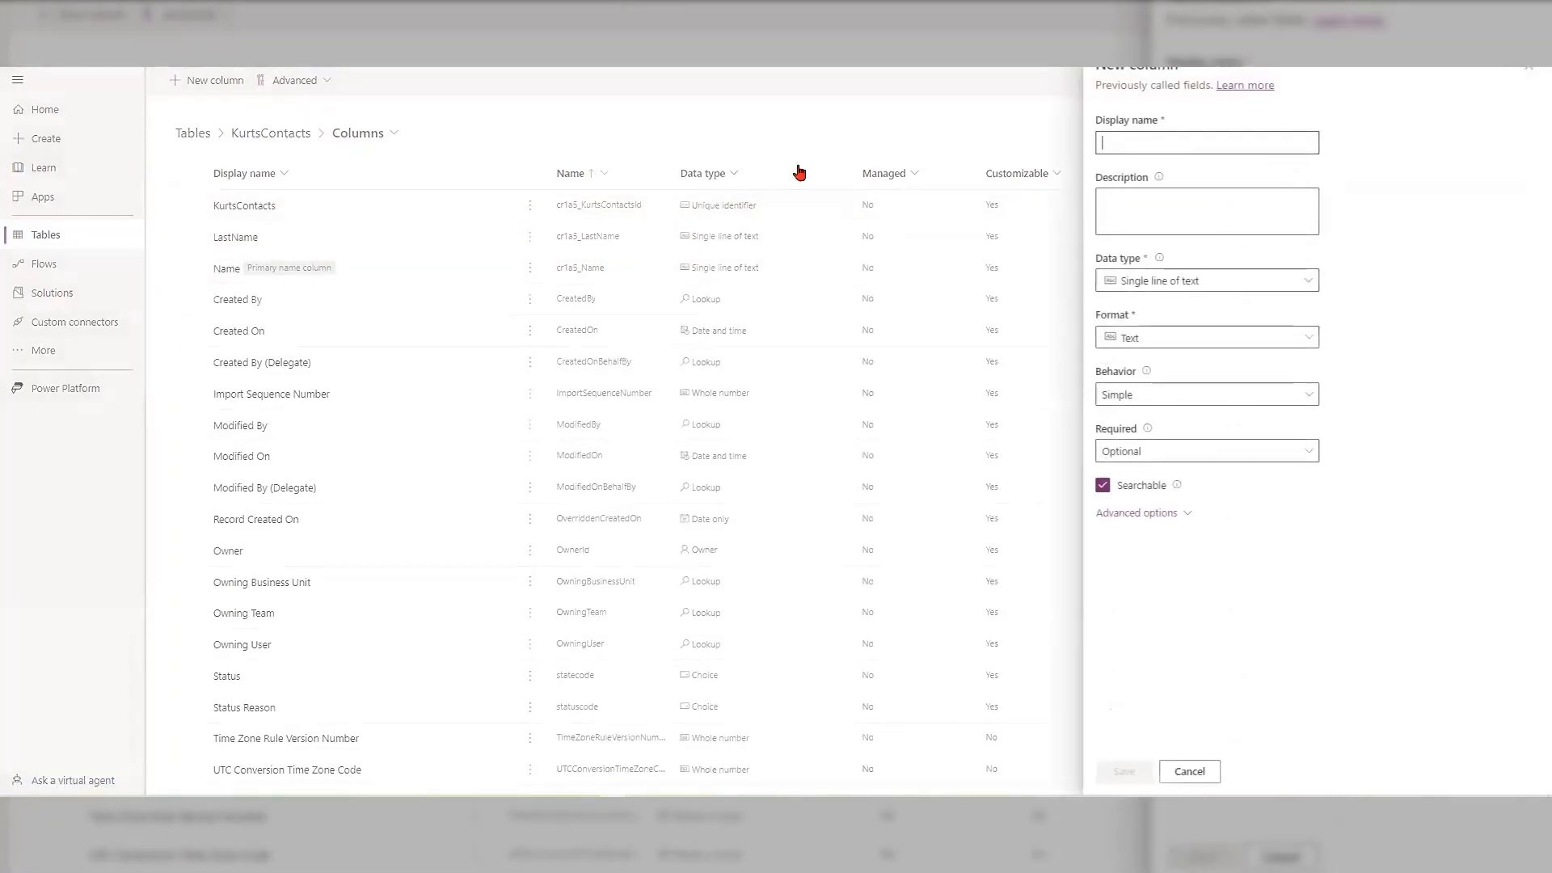
type("F")
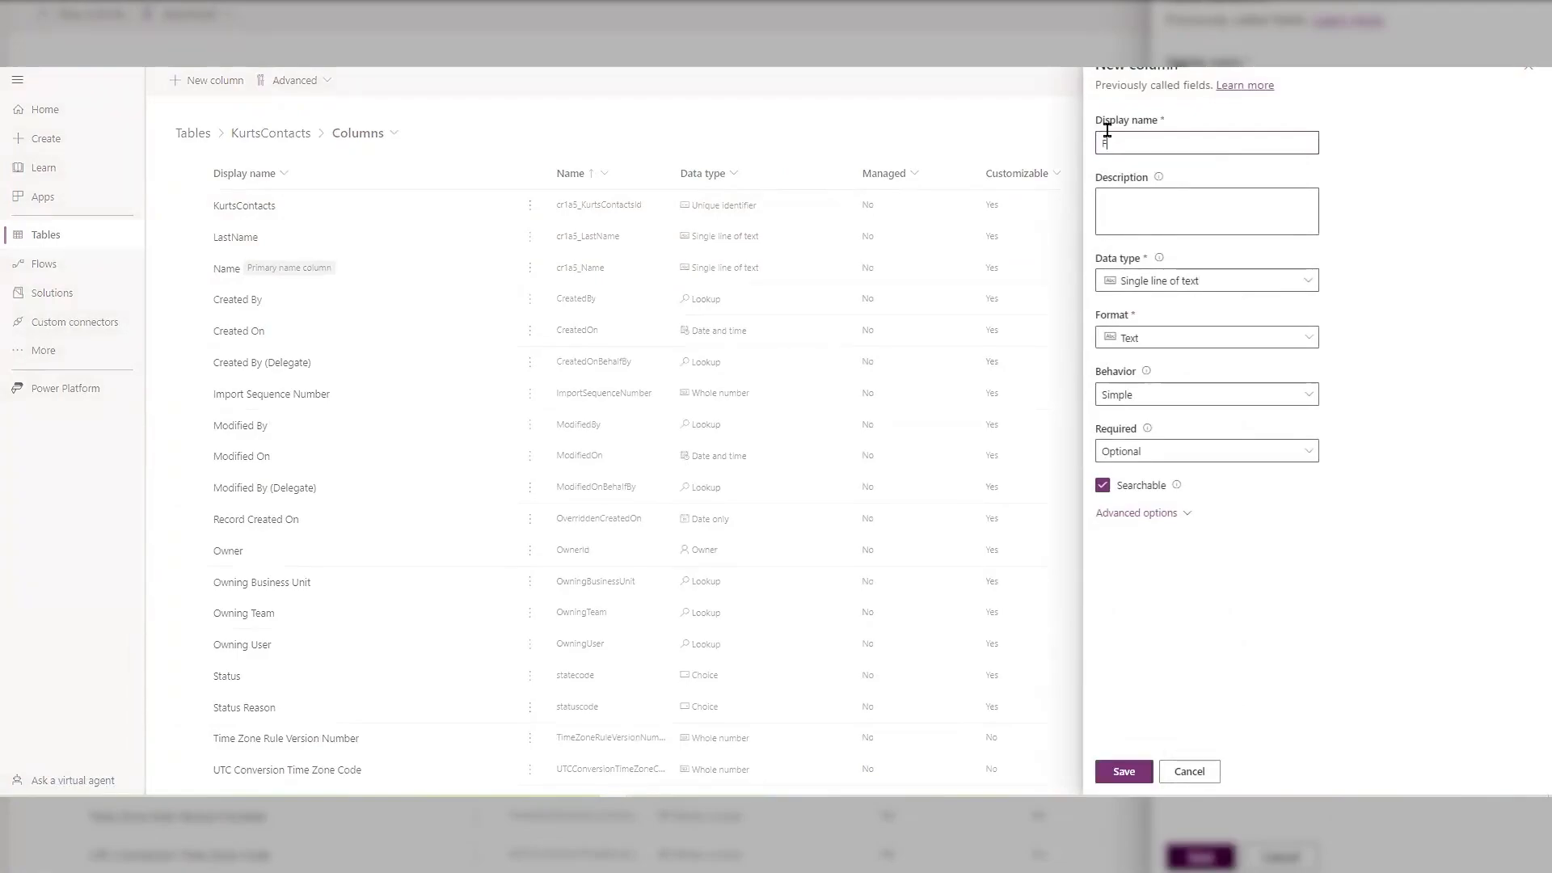
type("irstName")
left_click(1131, 769)
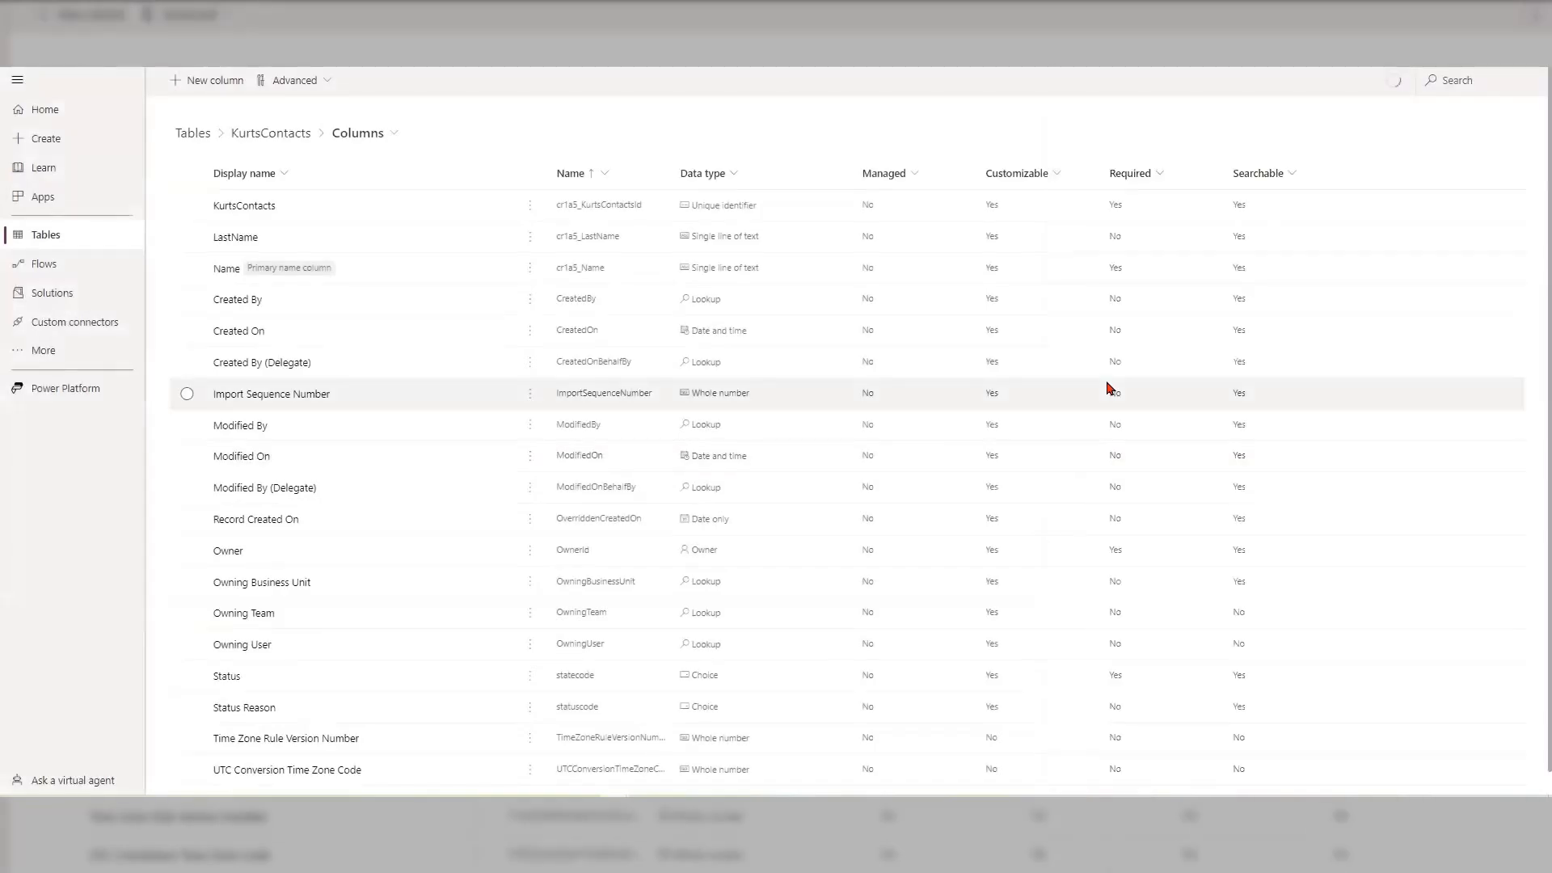
Step: Add a single-line text column named Email to the KurtsContacts table
left_click(211, 81)
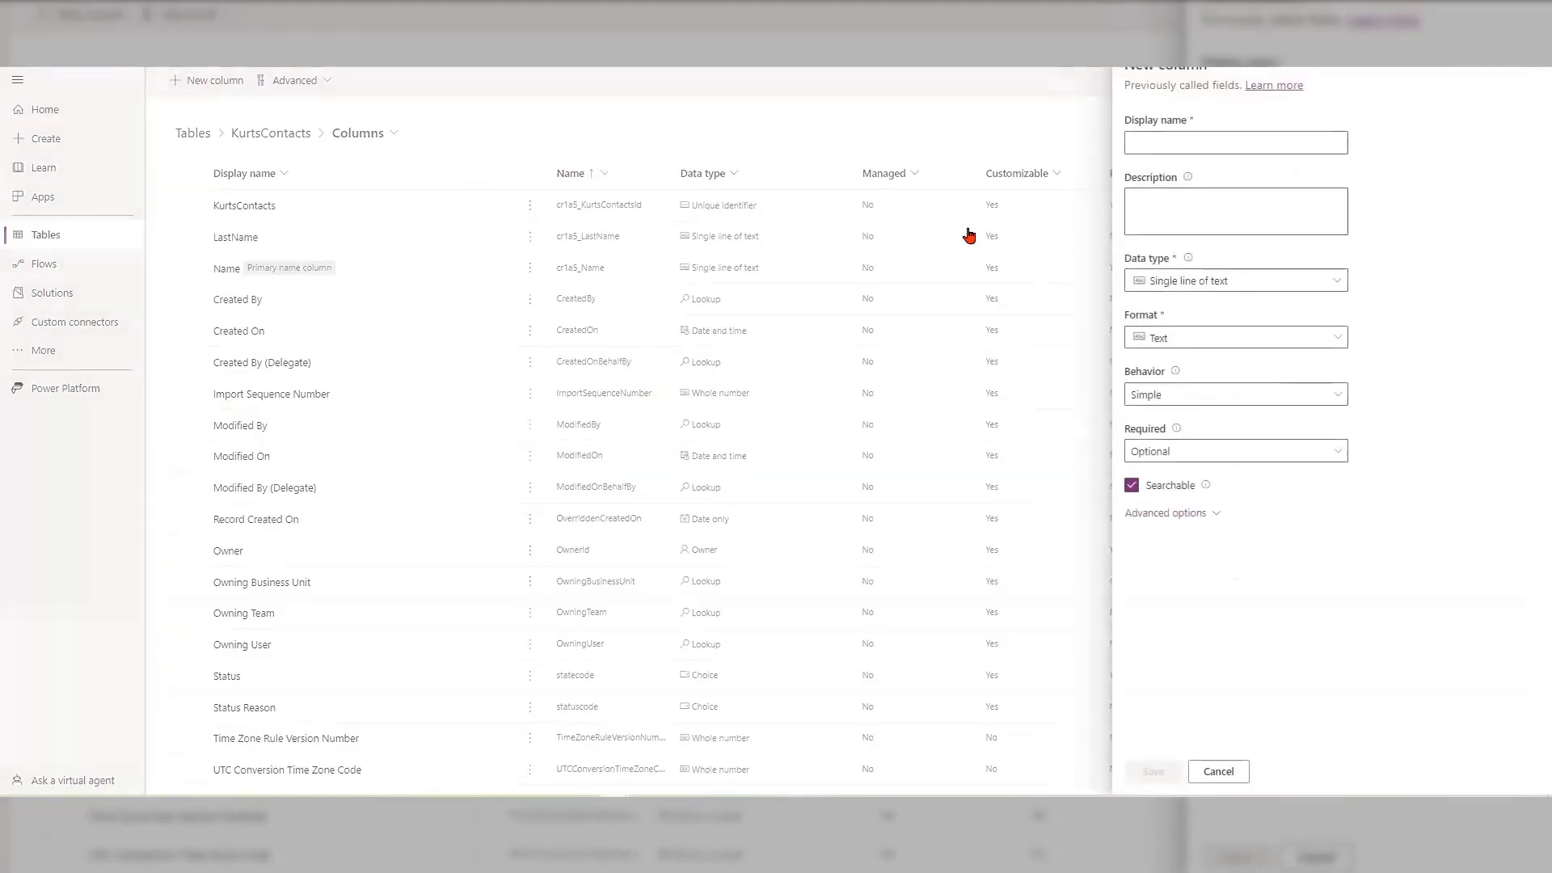
left_click(1180, 141)
type("Email")
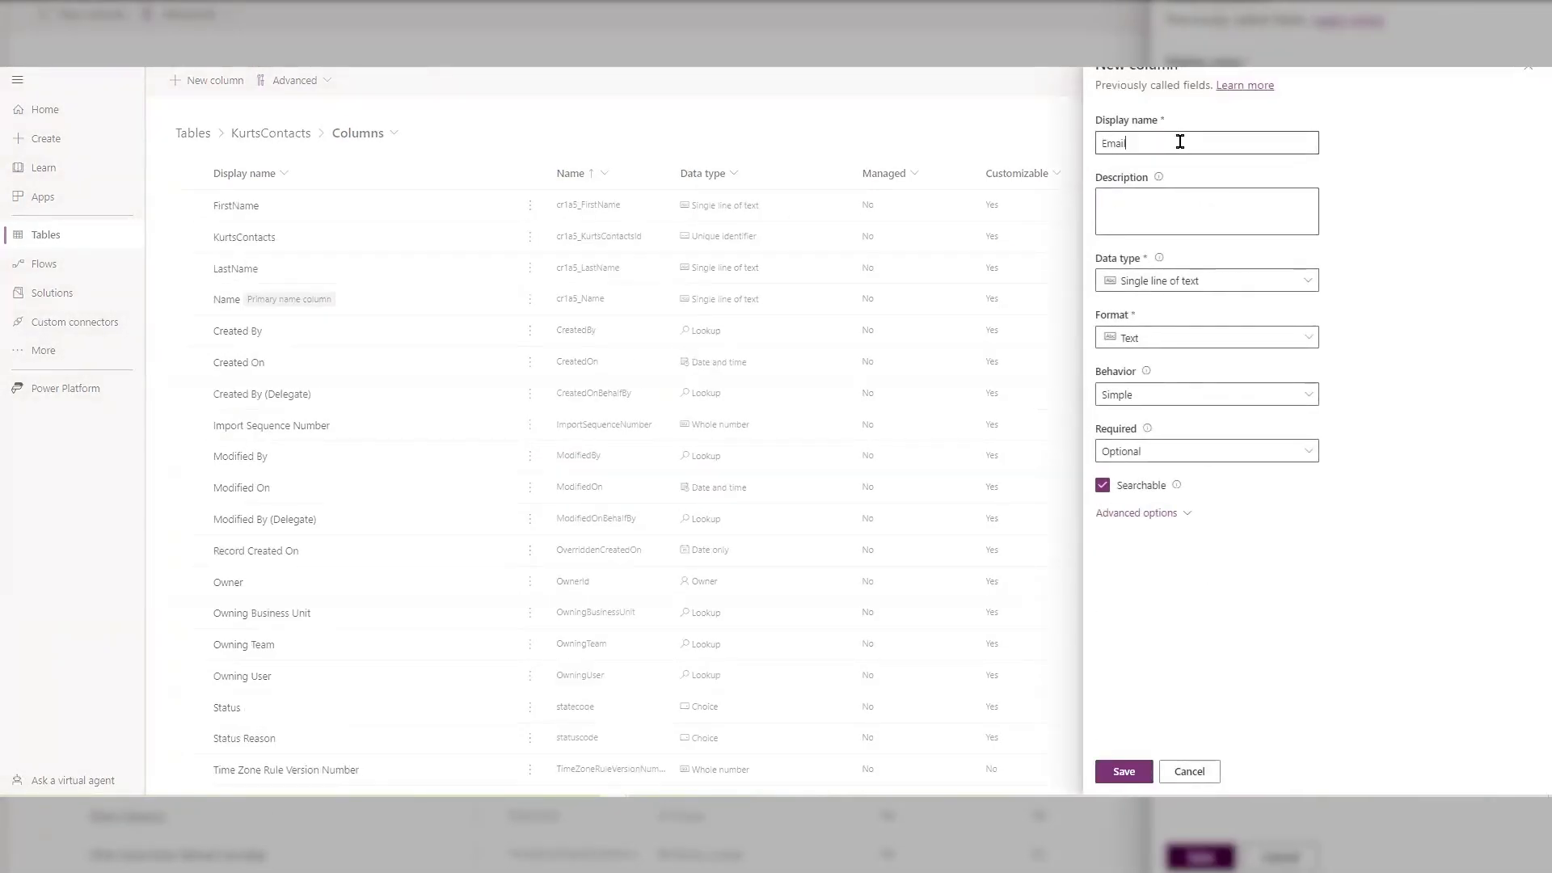
left_click(1171, 197)
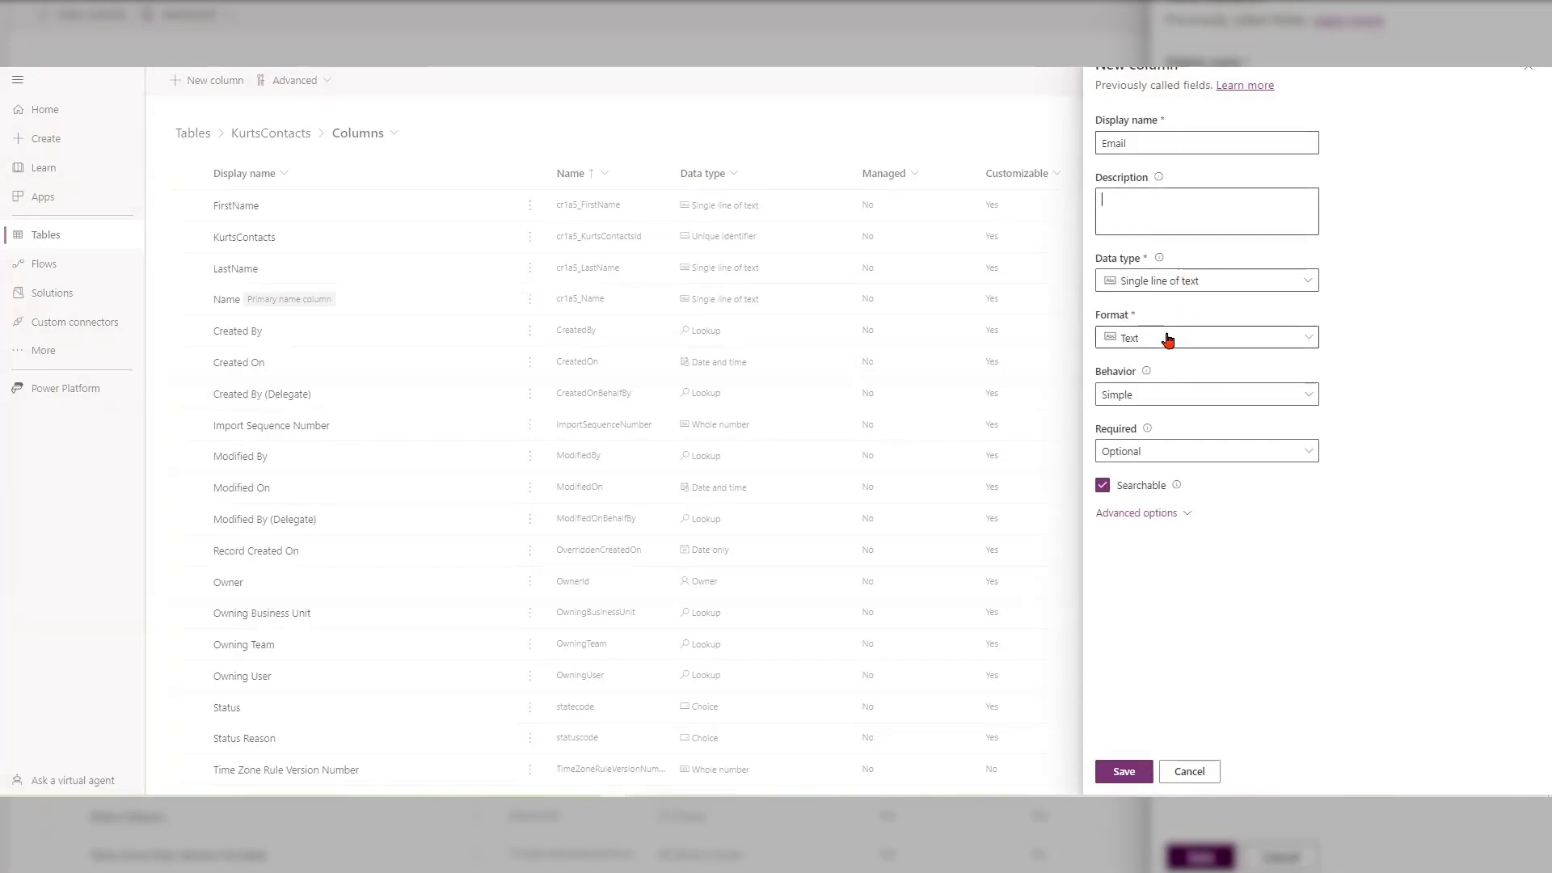
left_click(1113, 774)
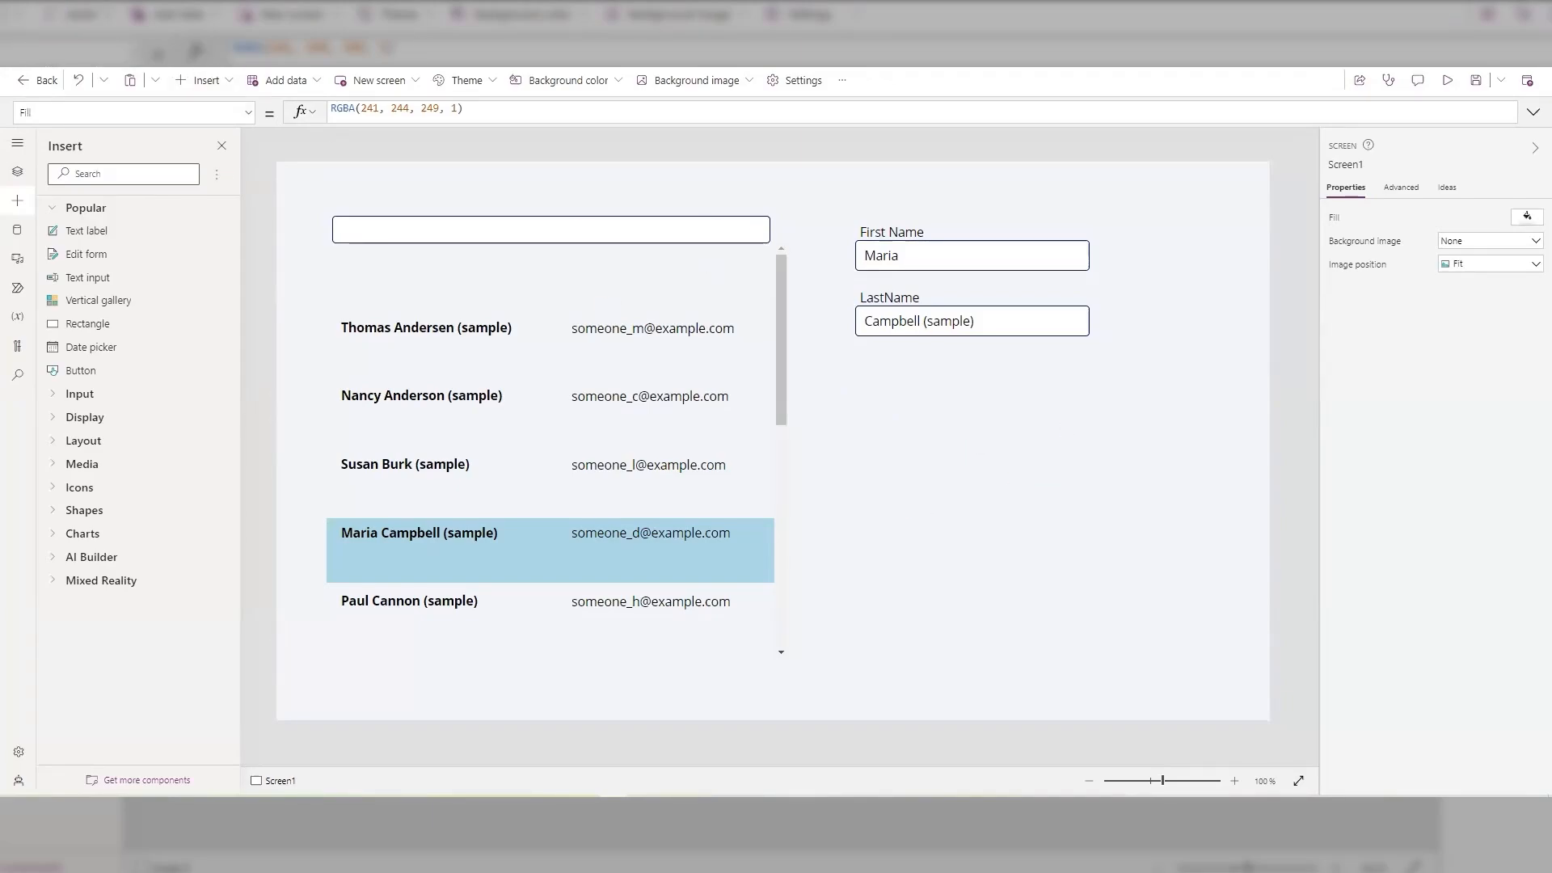
Step: In the canvas app, insert a button and place it below the LastName field at about X 850, Y 320
left_click(215, 84)
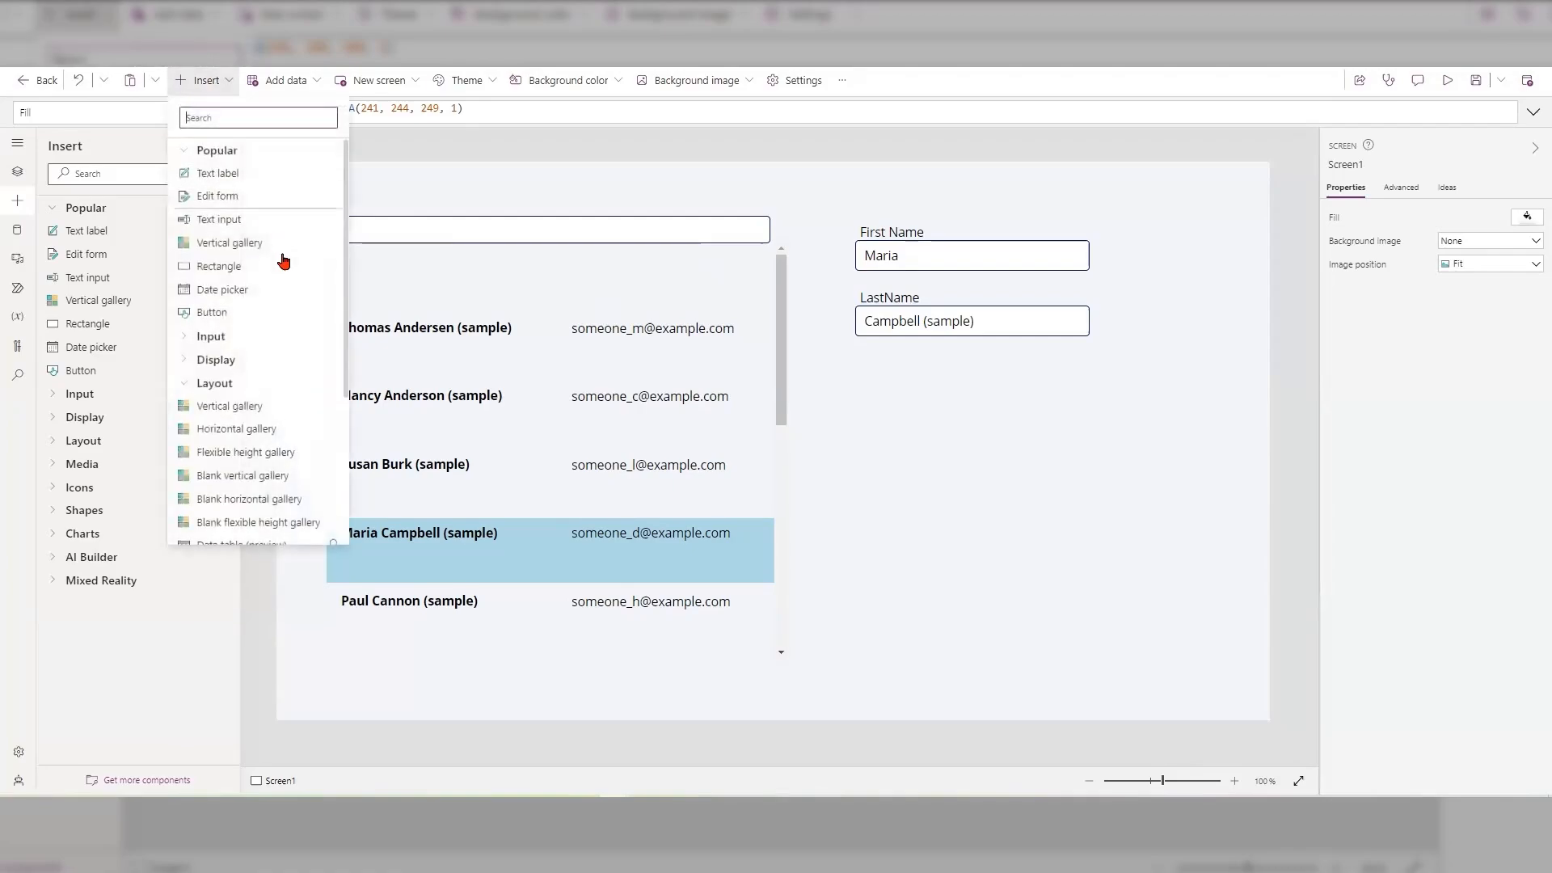
left_click(235, 316)
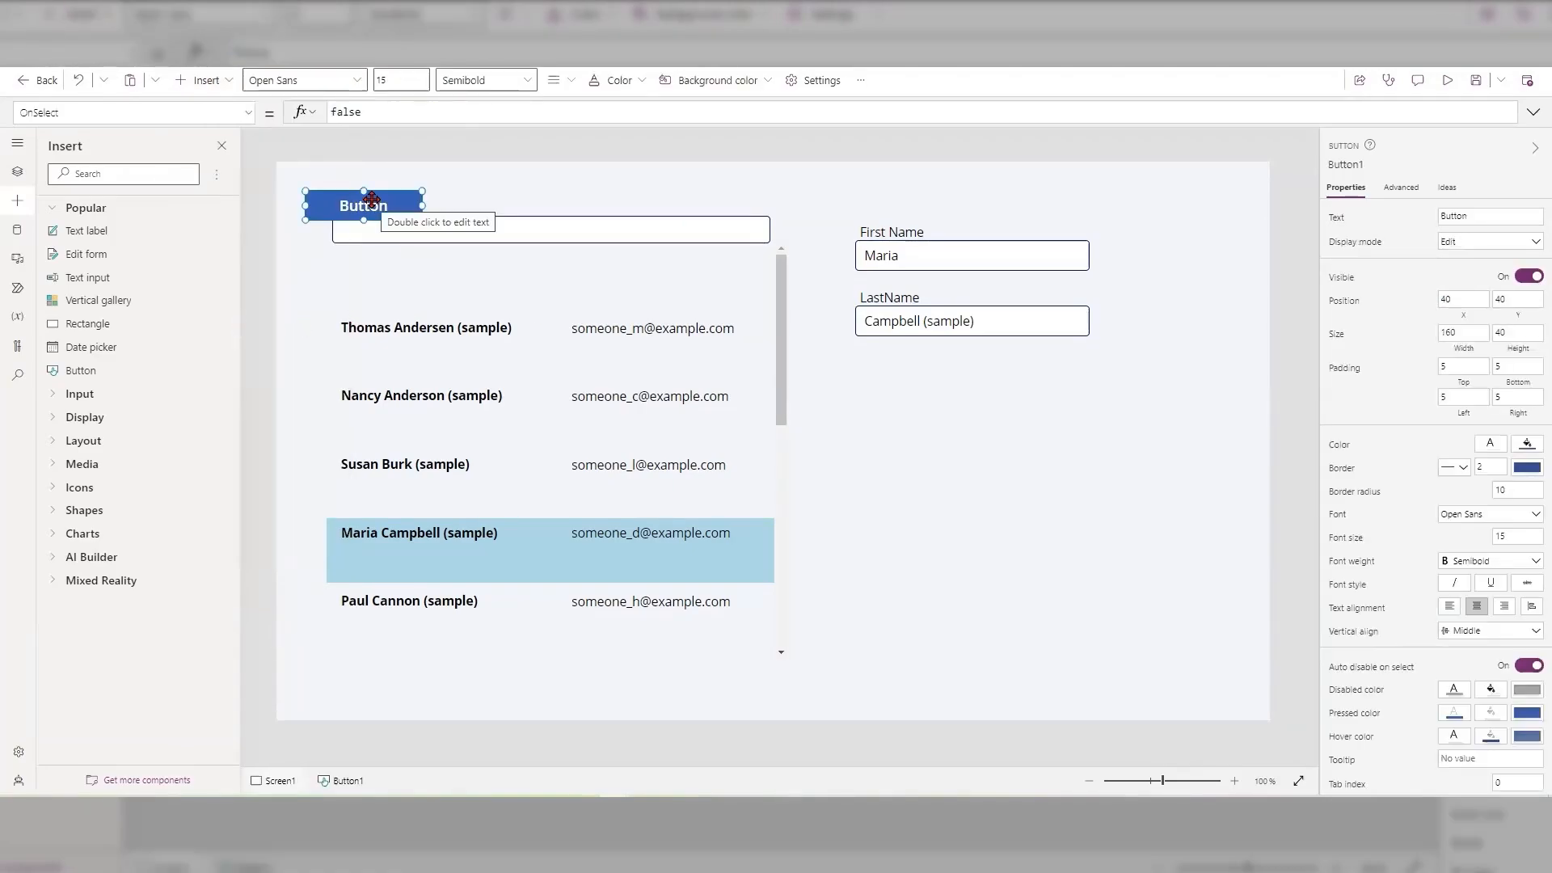
left_click_drag(735, 209, 963, 405)
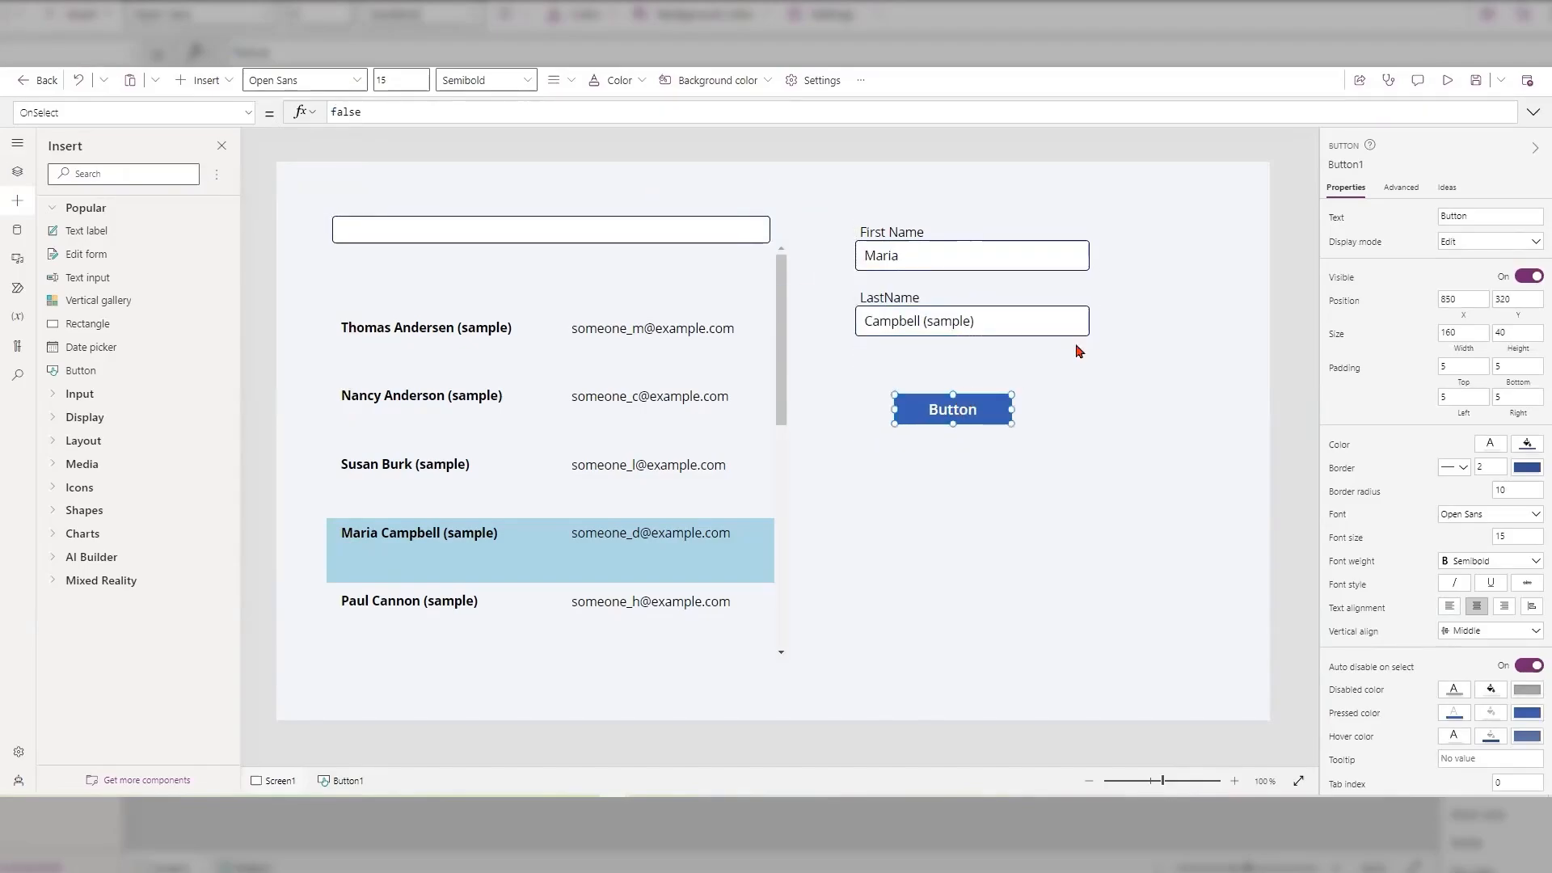
Step: Rename the button control as "Save To Kurt's Contacts"
left_click(1361, 163)
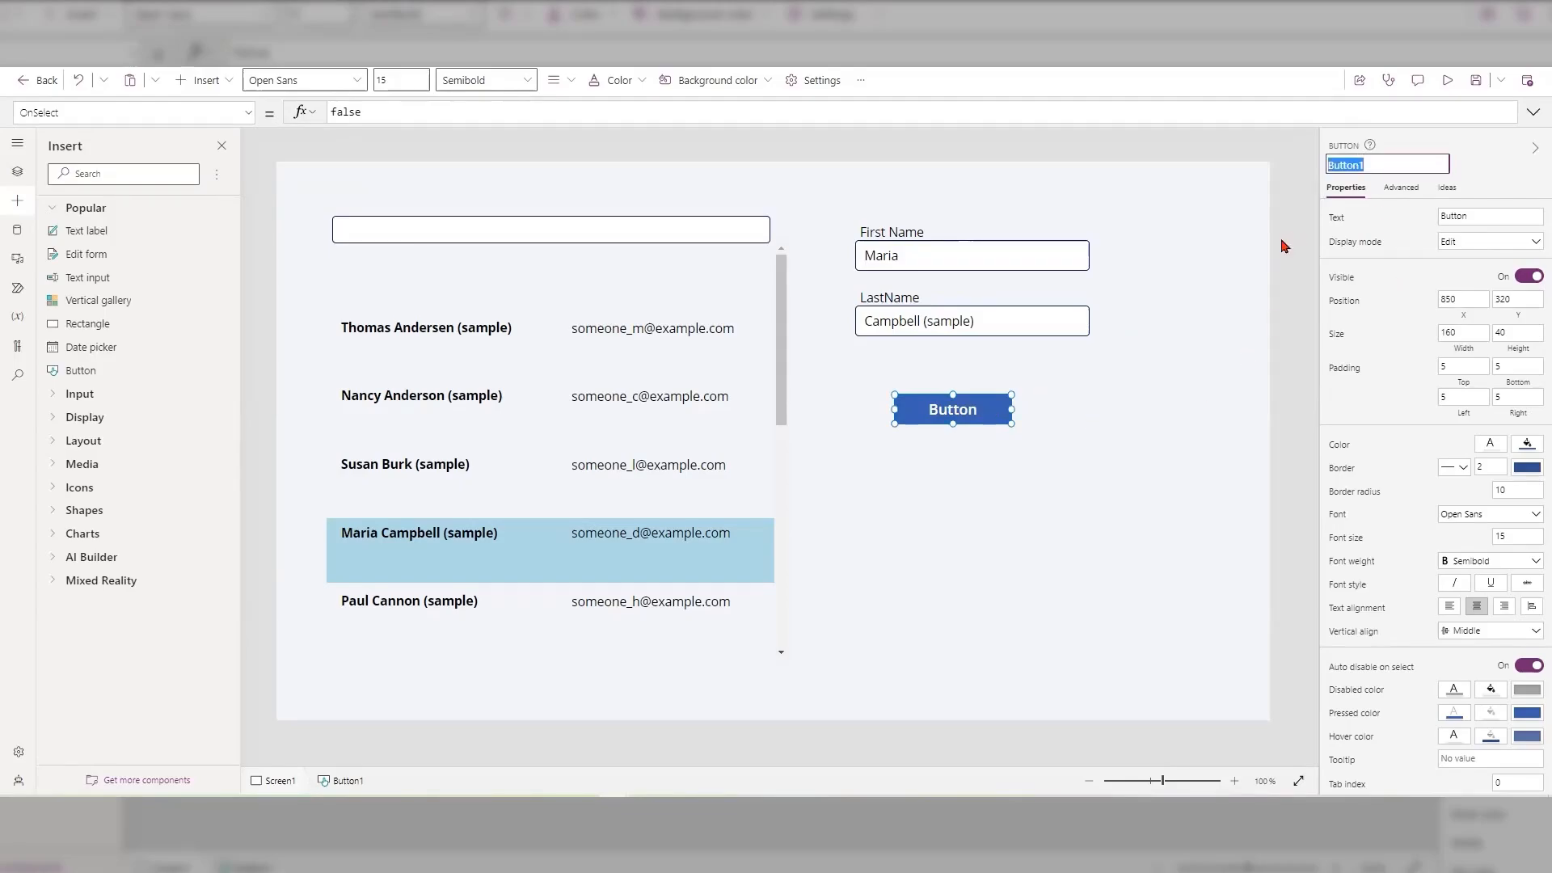
type("Save To Kurt's Contacts")
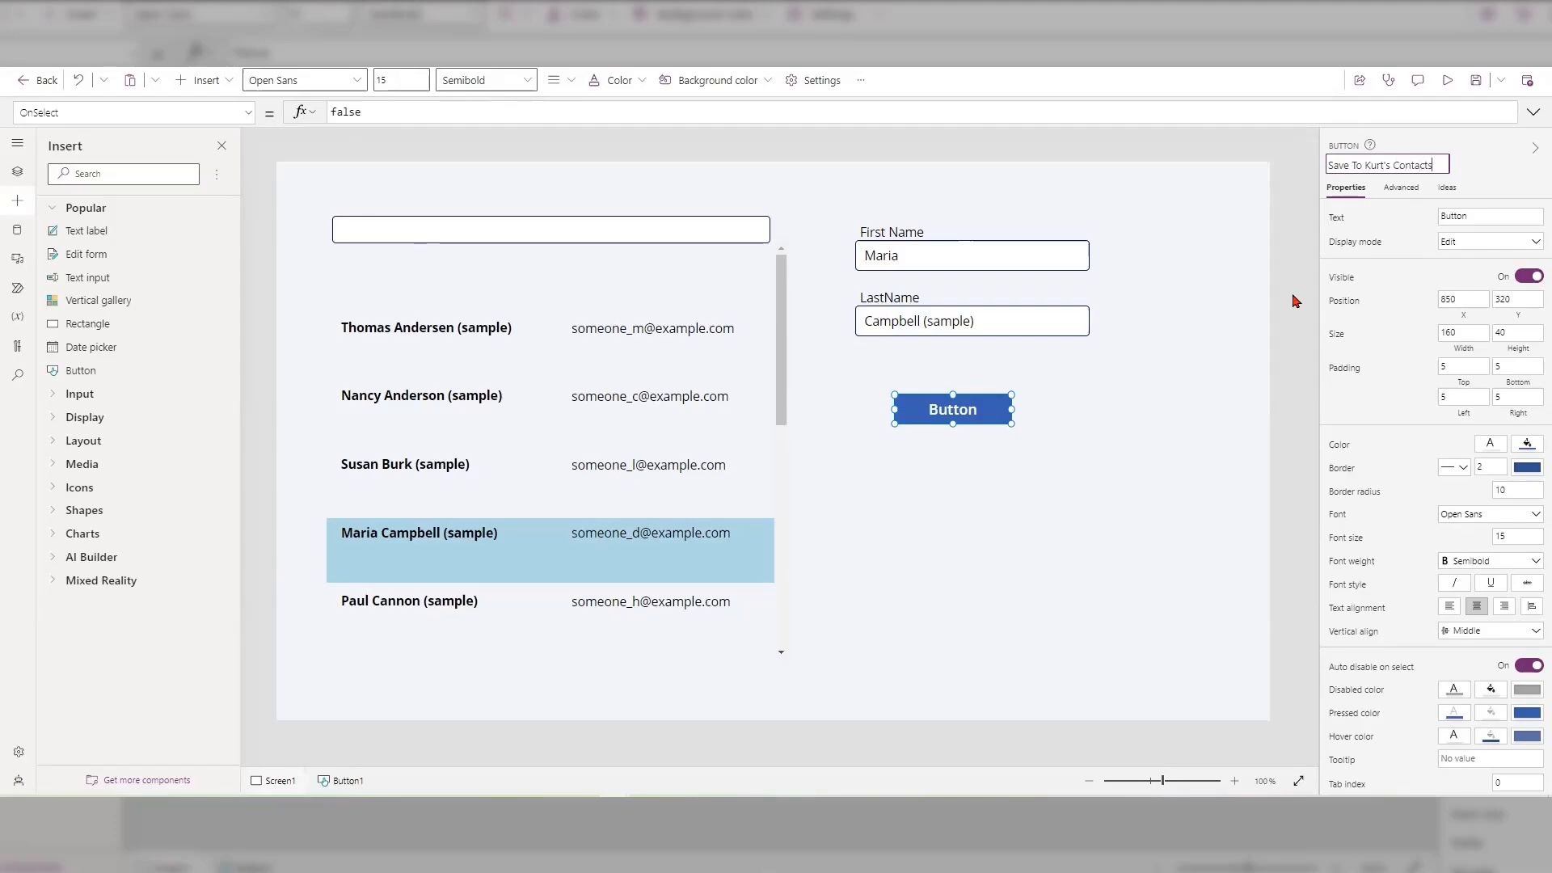
key("Return")
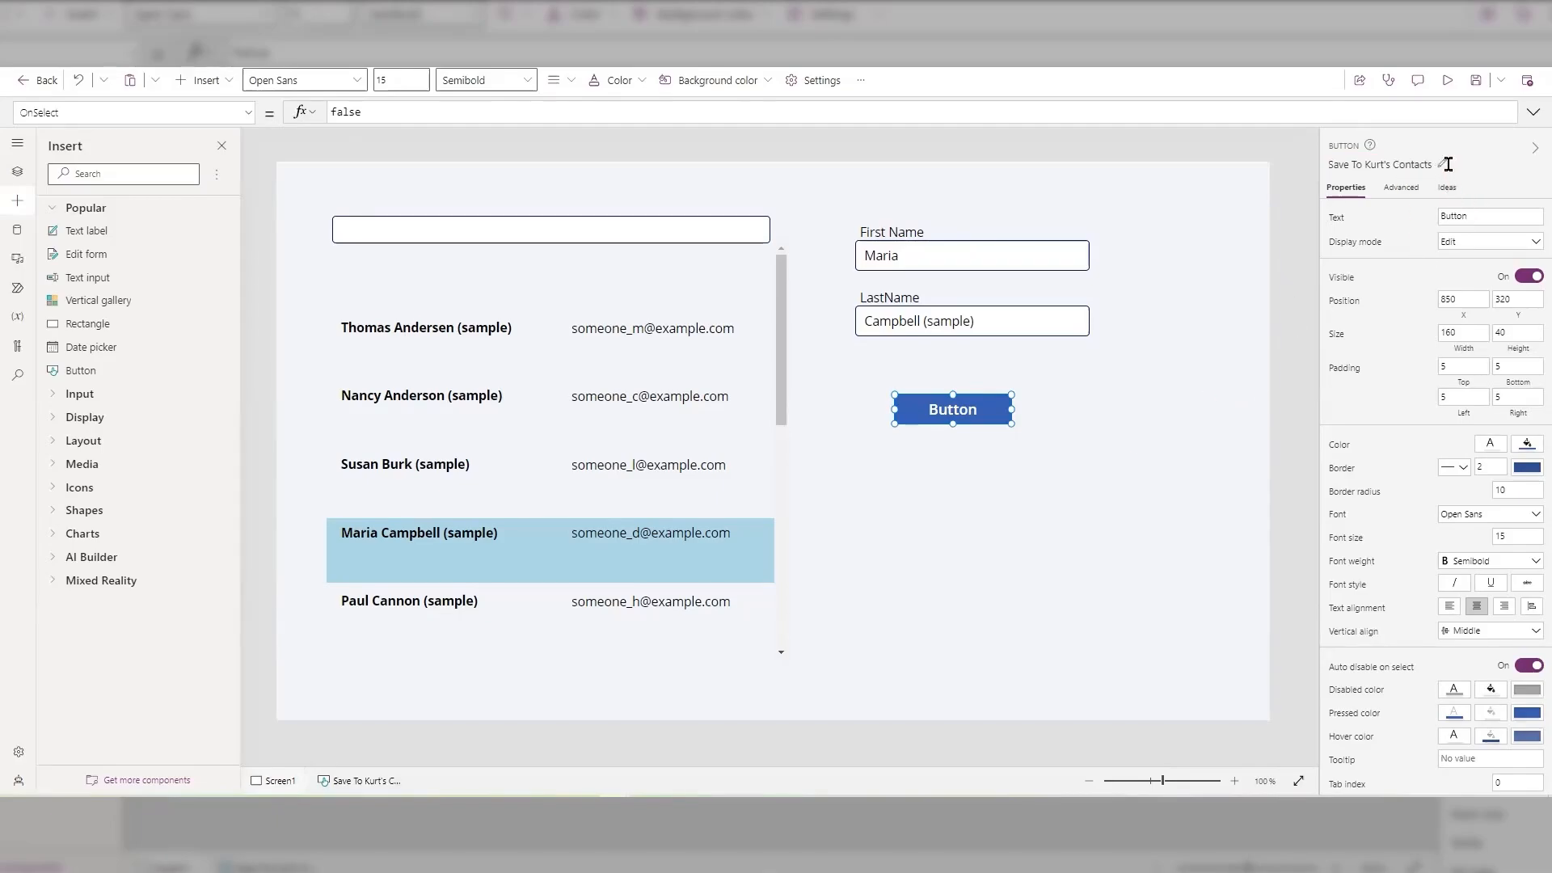
Step: Rename the button control as btnSave
left_click(1436, 162)
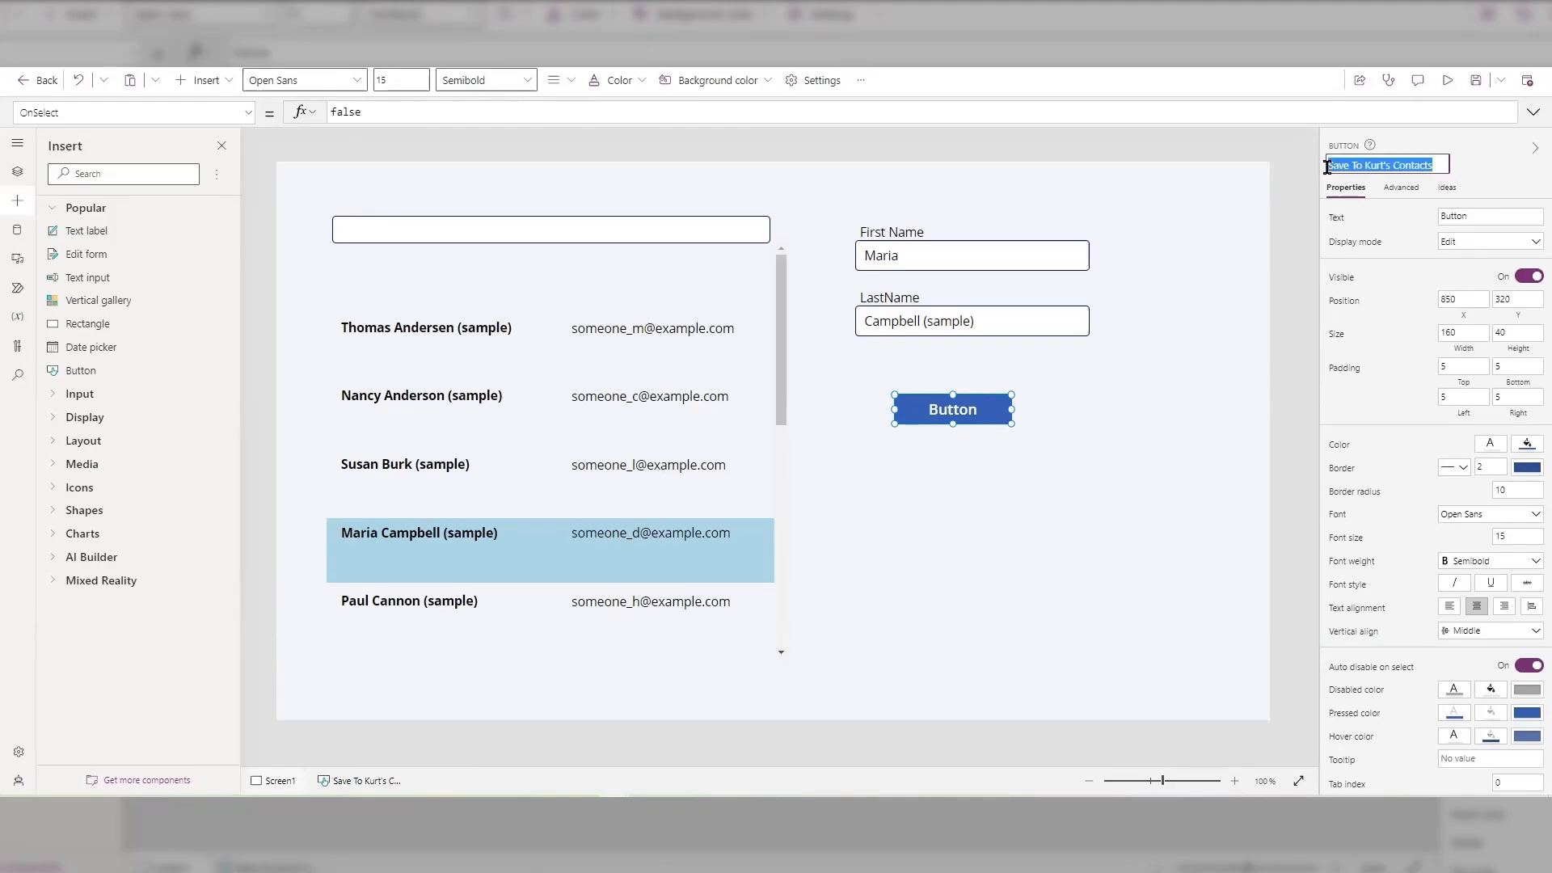
type("b")
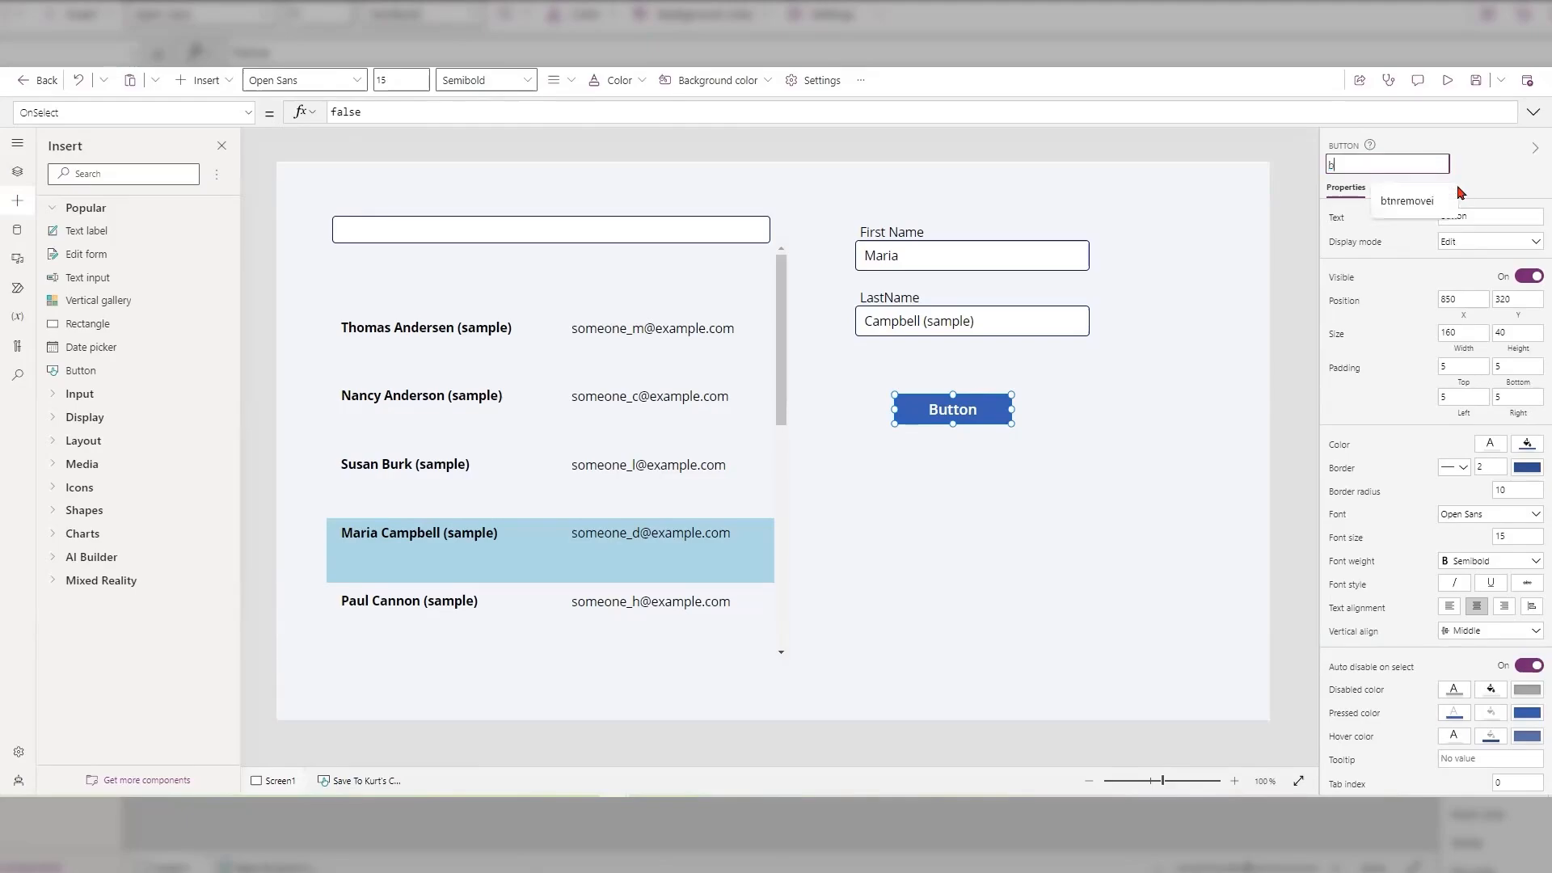
type("tnSave")
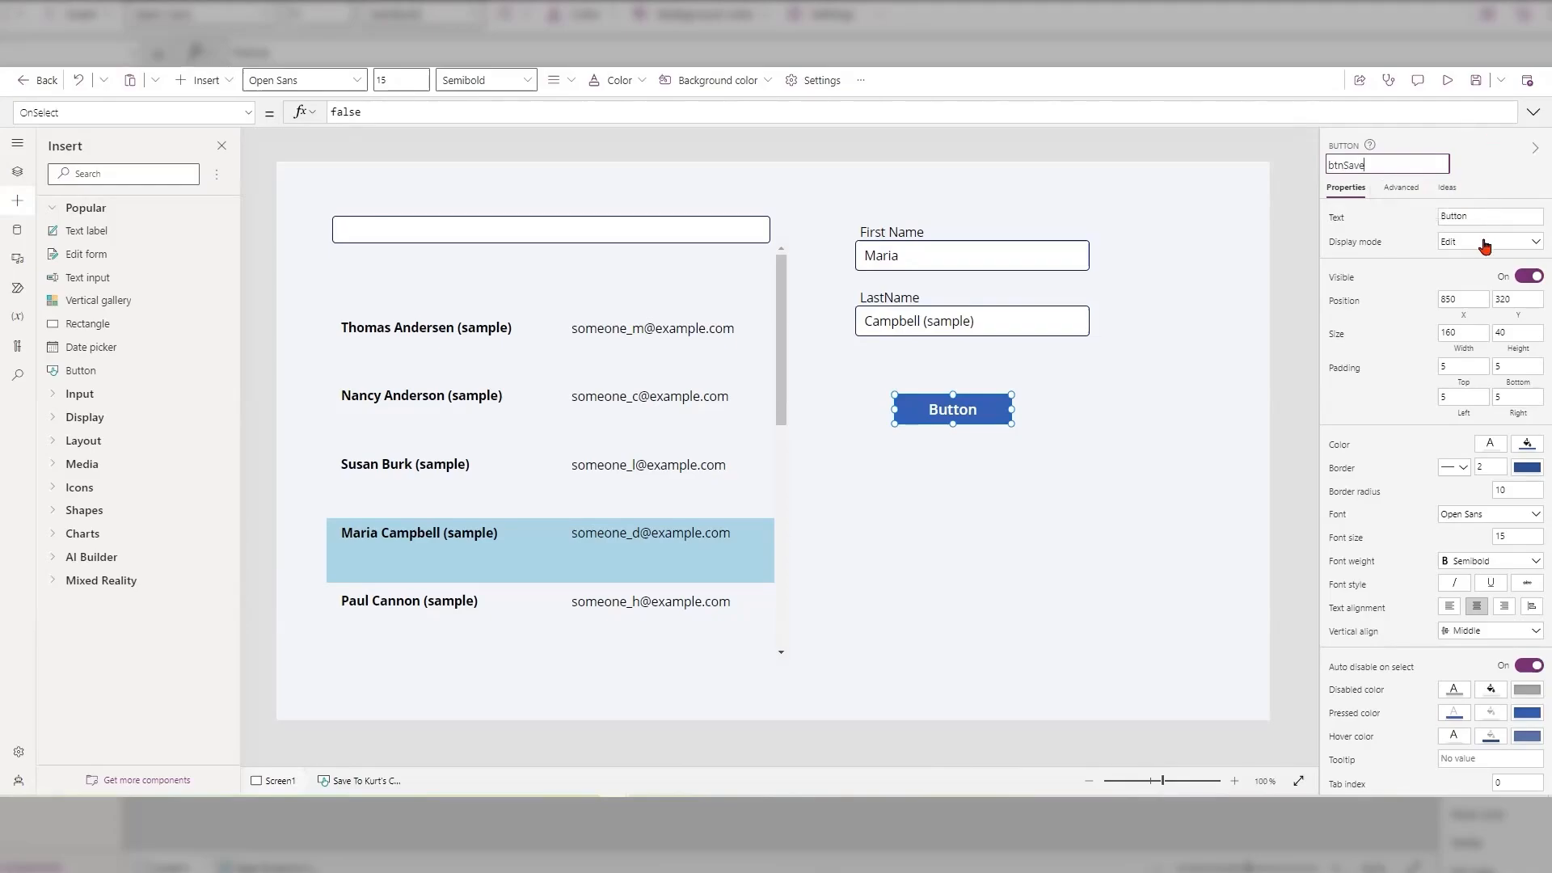
left_click(1498, 218)
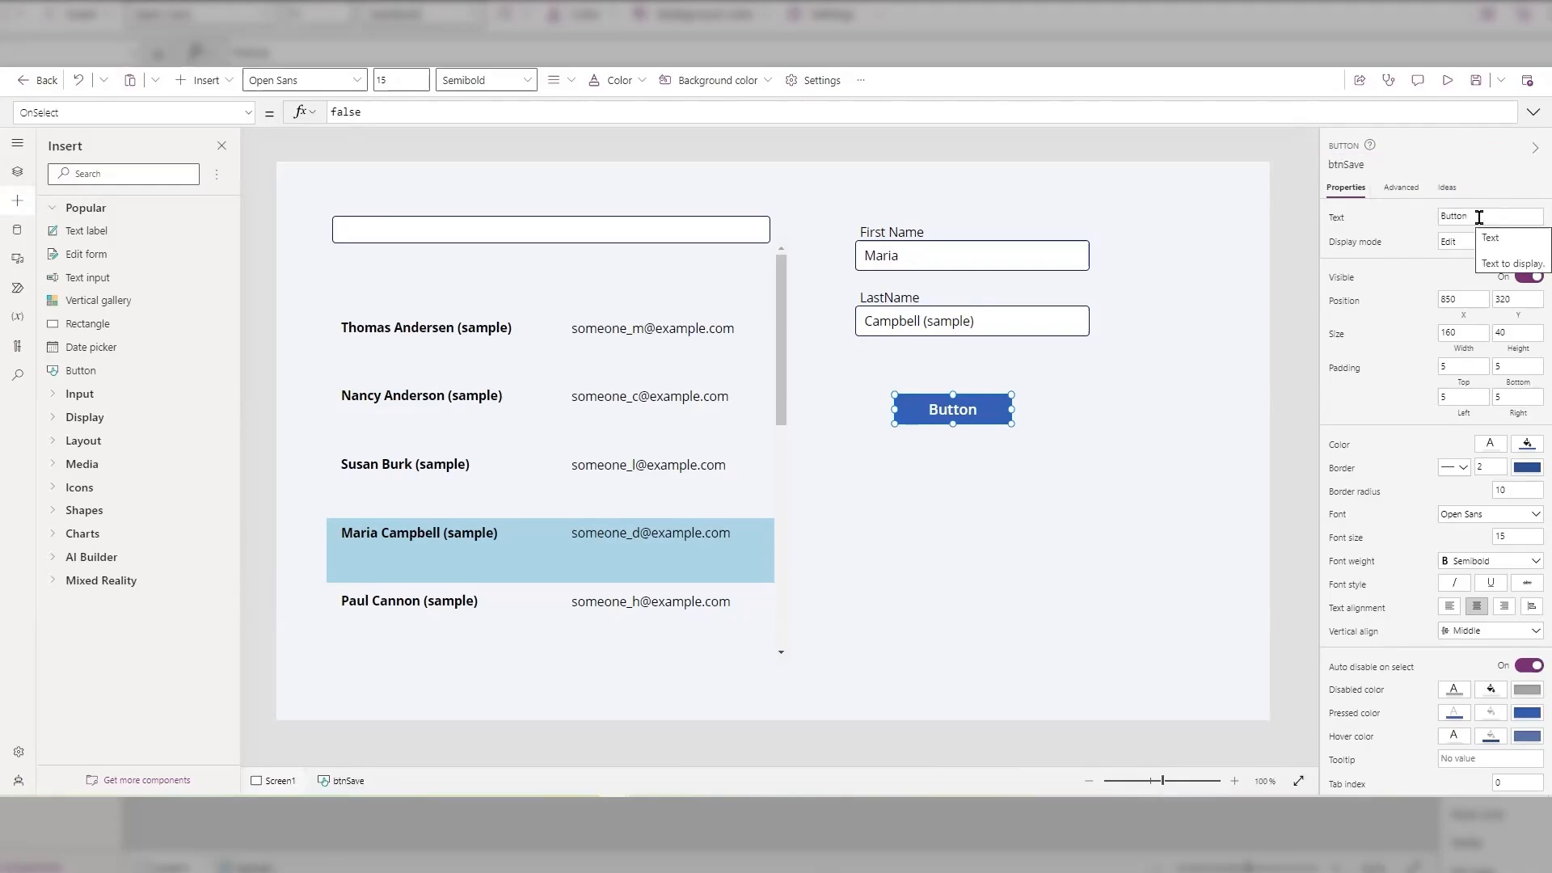
Step: Set the button's display text to "Save To Kurt's Contacts"
double_click(1463, 216)
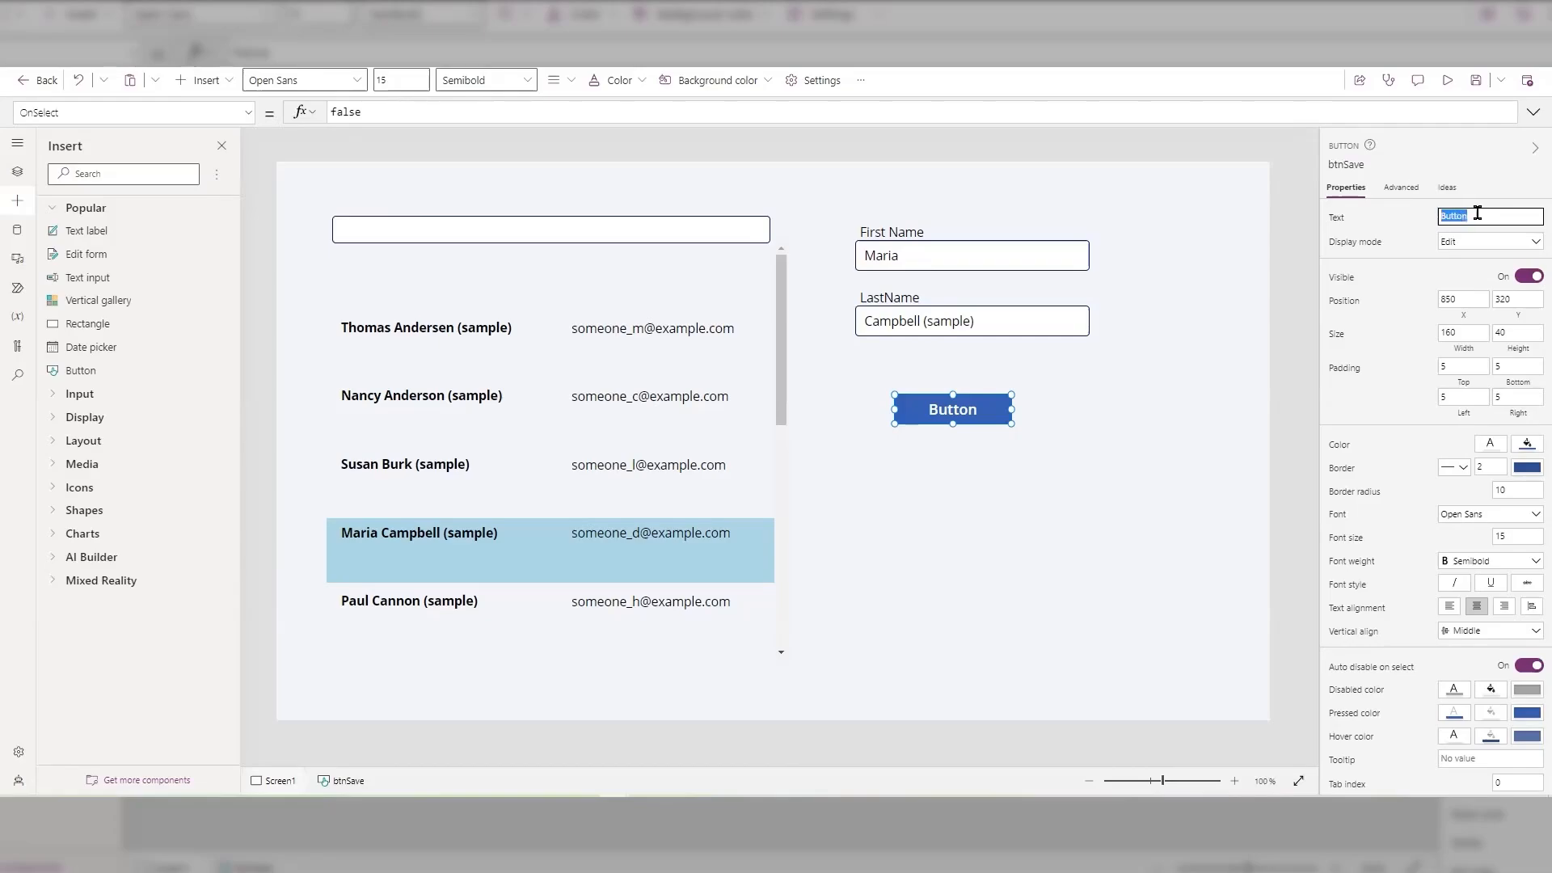
type("Save ")
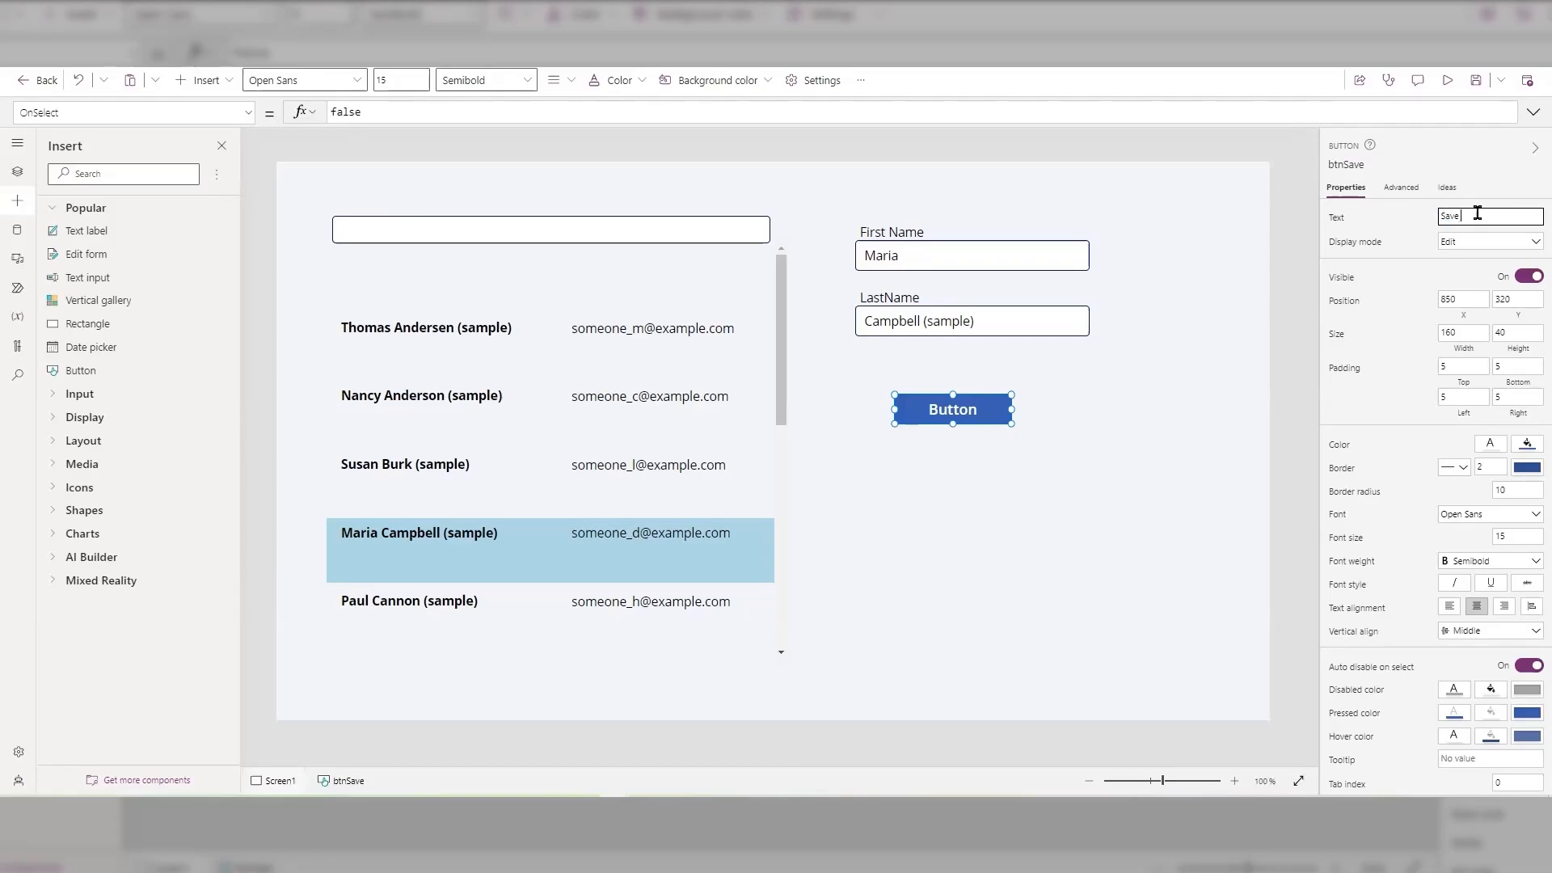
type("To Shart")
type("'s Contacts")
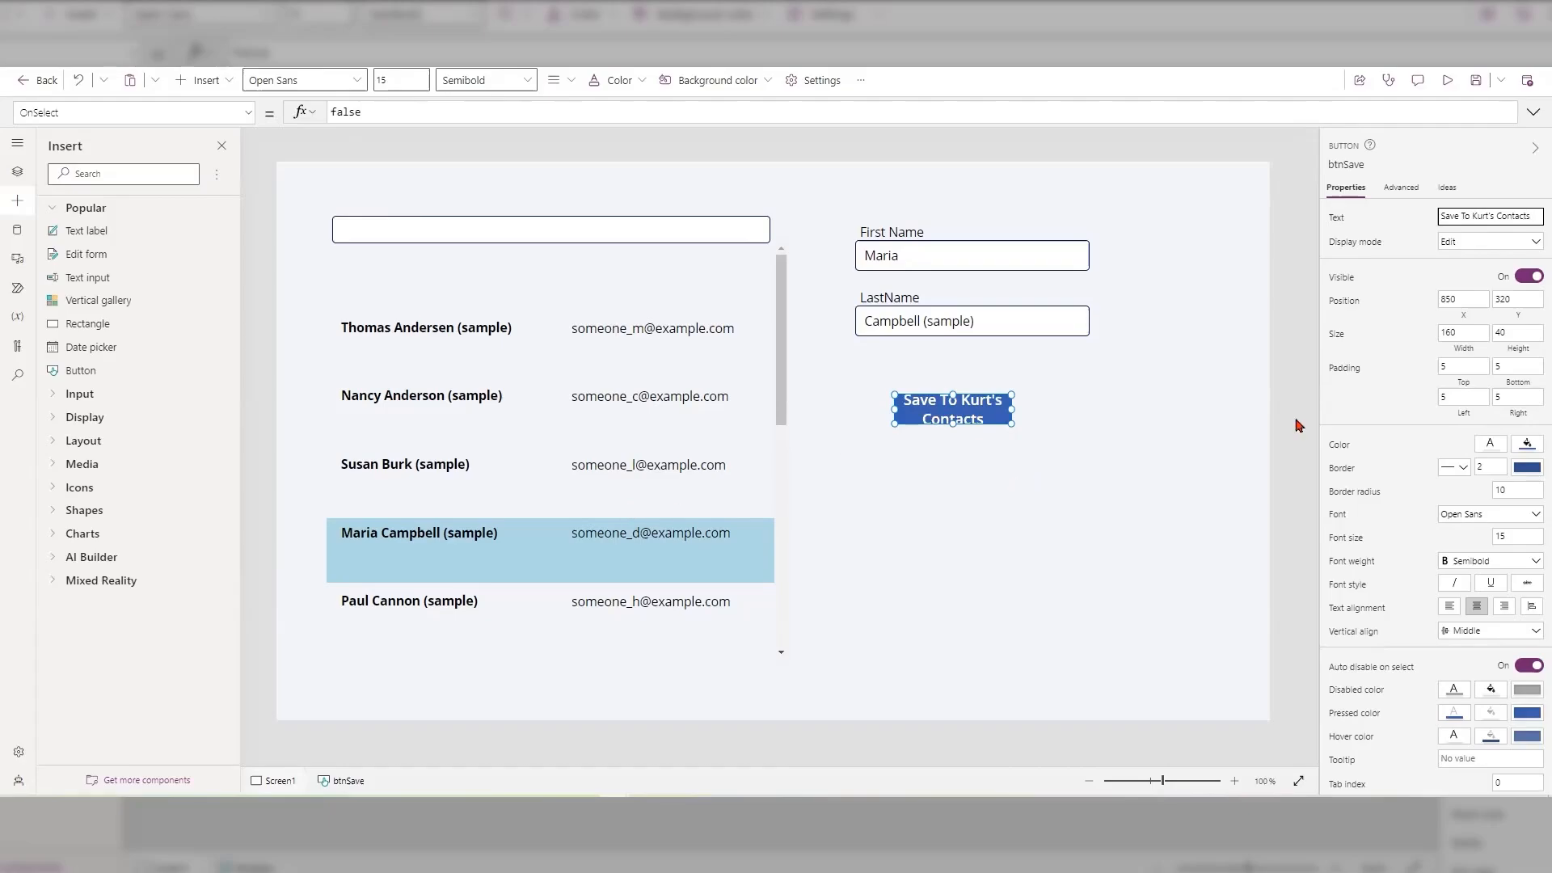
Step: Widen the save button to about 267 and move it to about X 823, Y 310 below the LastName field
left_click_drag(1011, 408, 1086, 398)
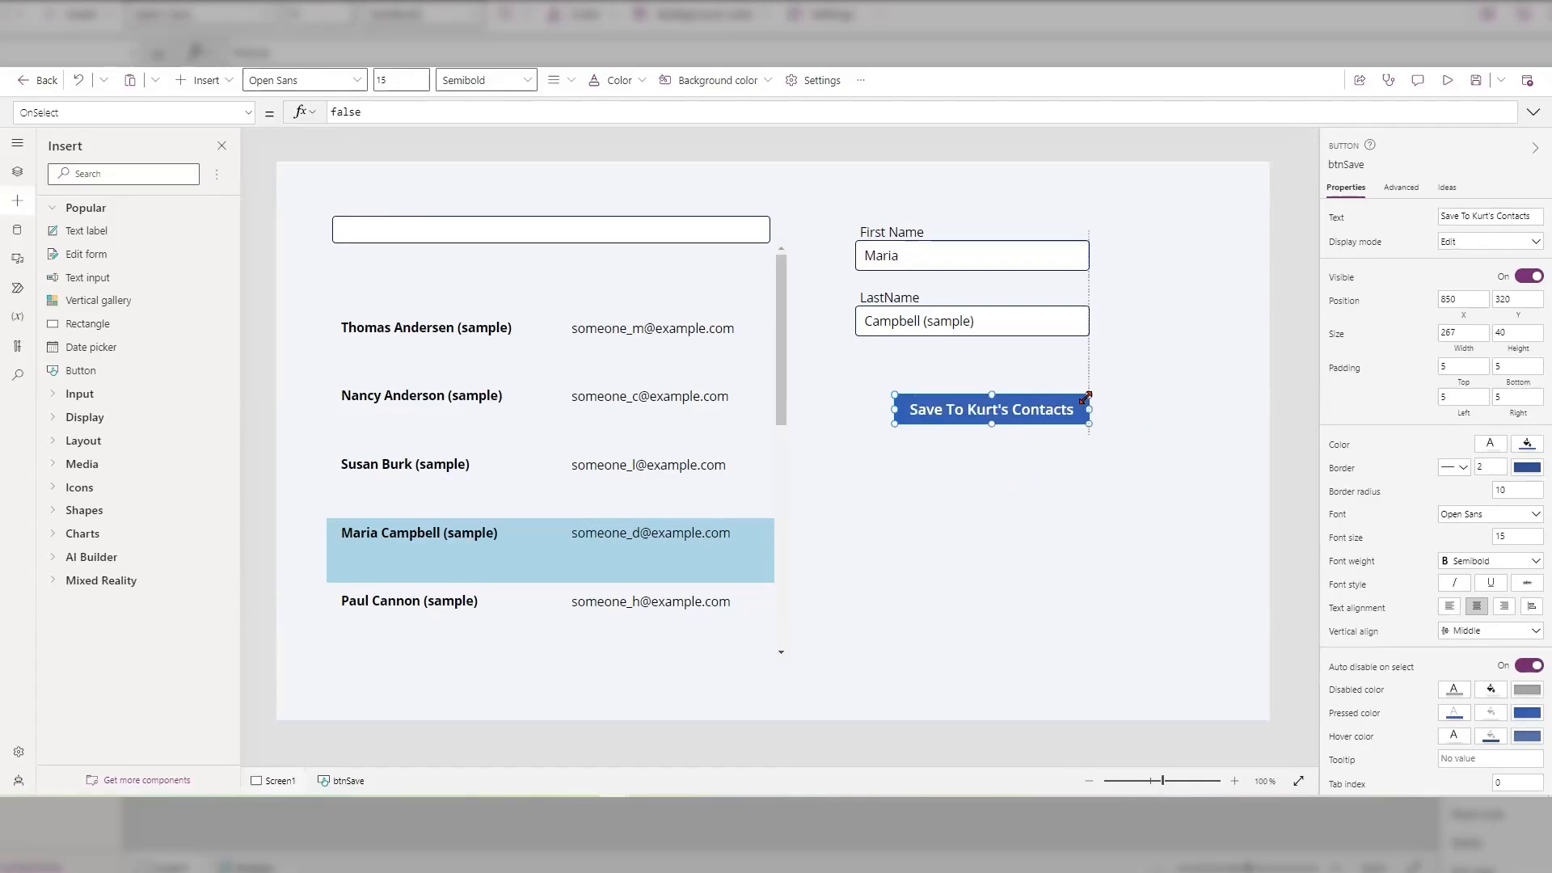
left_click(1009, 488)
left_click(991, 408)
mouse_move(991, 408)
left_mouse_down()
mouse_move(951, 399)
mouse_move(966, 402)
left_mouse_up()
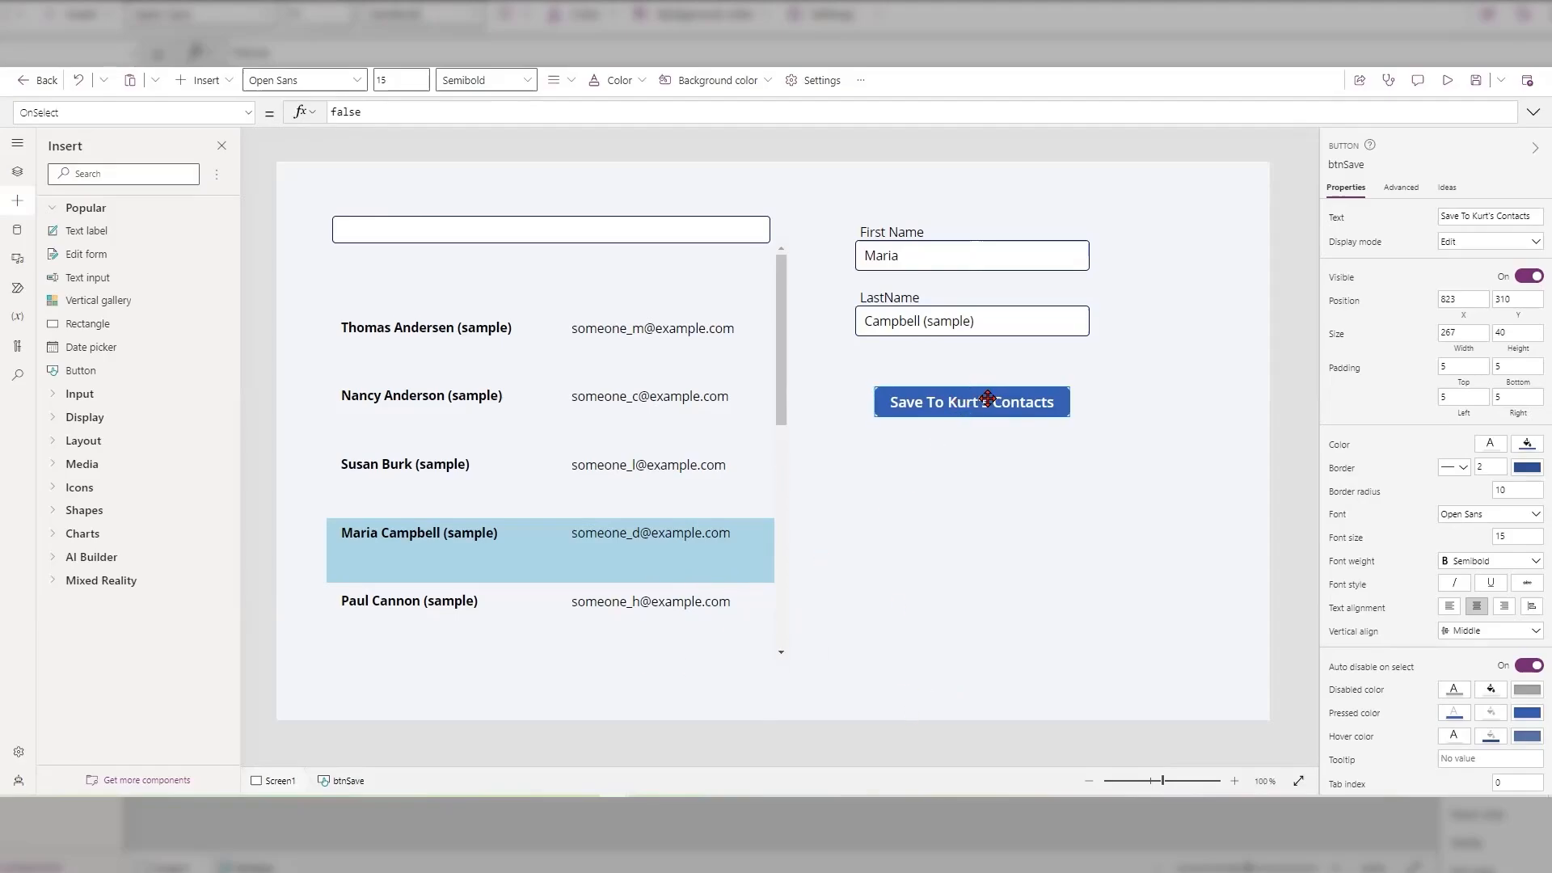
Step: Move the save button to about X 797, Y 308 and replace its OnSelect formula with the opening "Patch("
left_click_drag(970, 401, 966, 399)
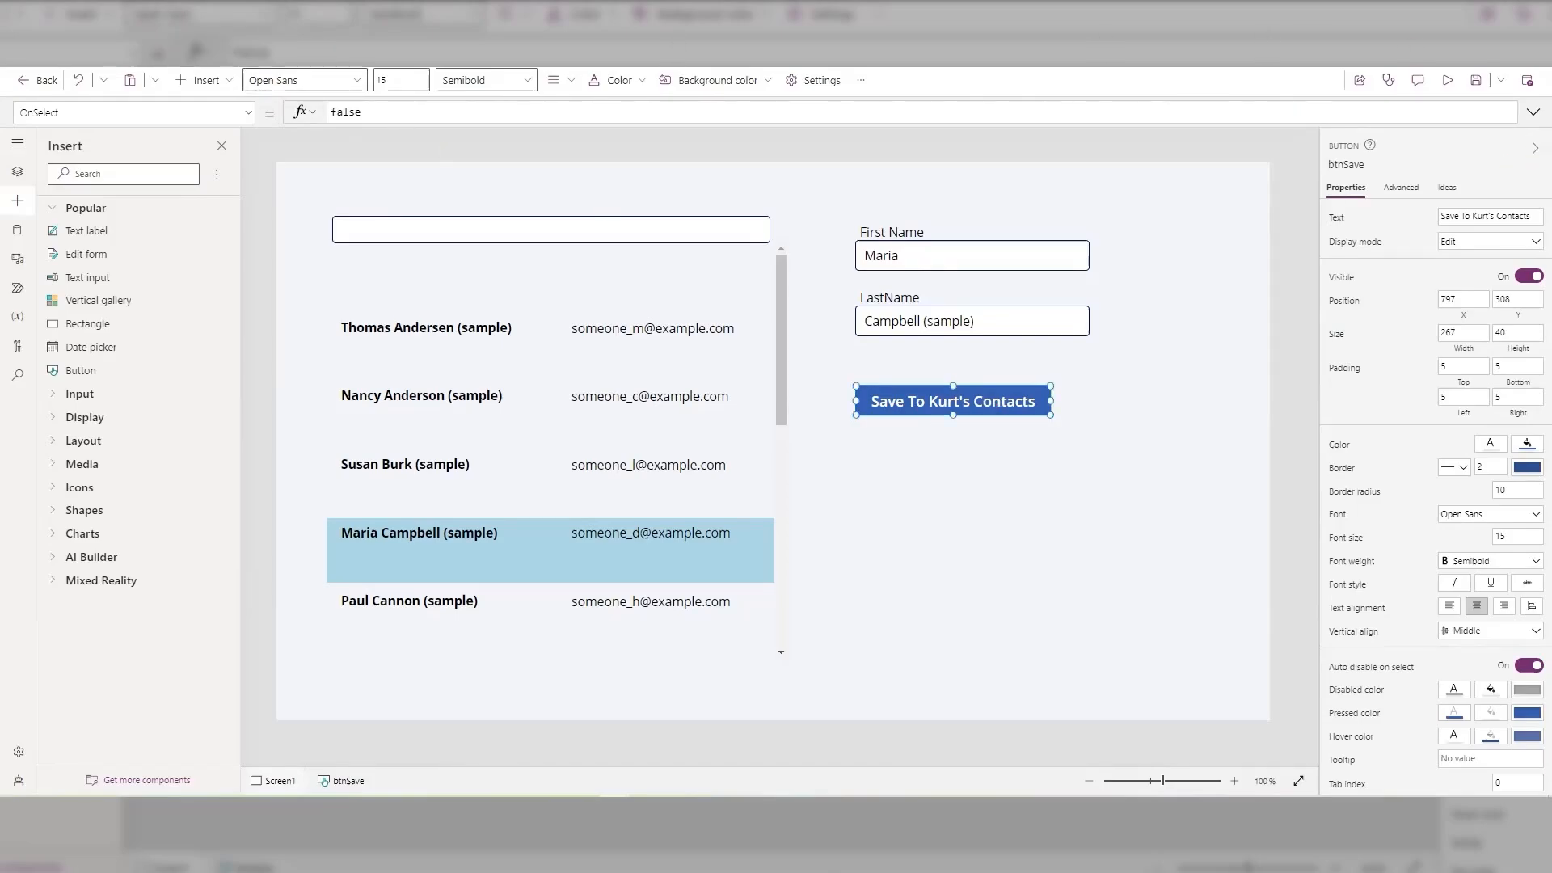
left_click(1534, 113)
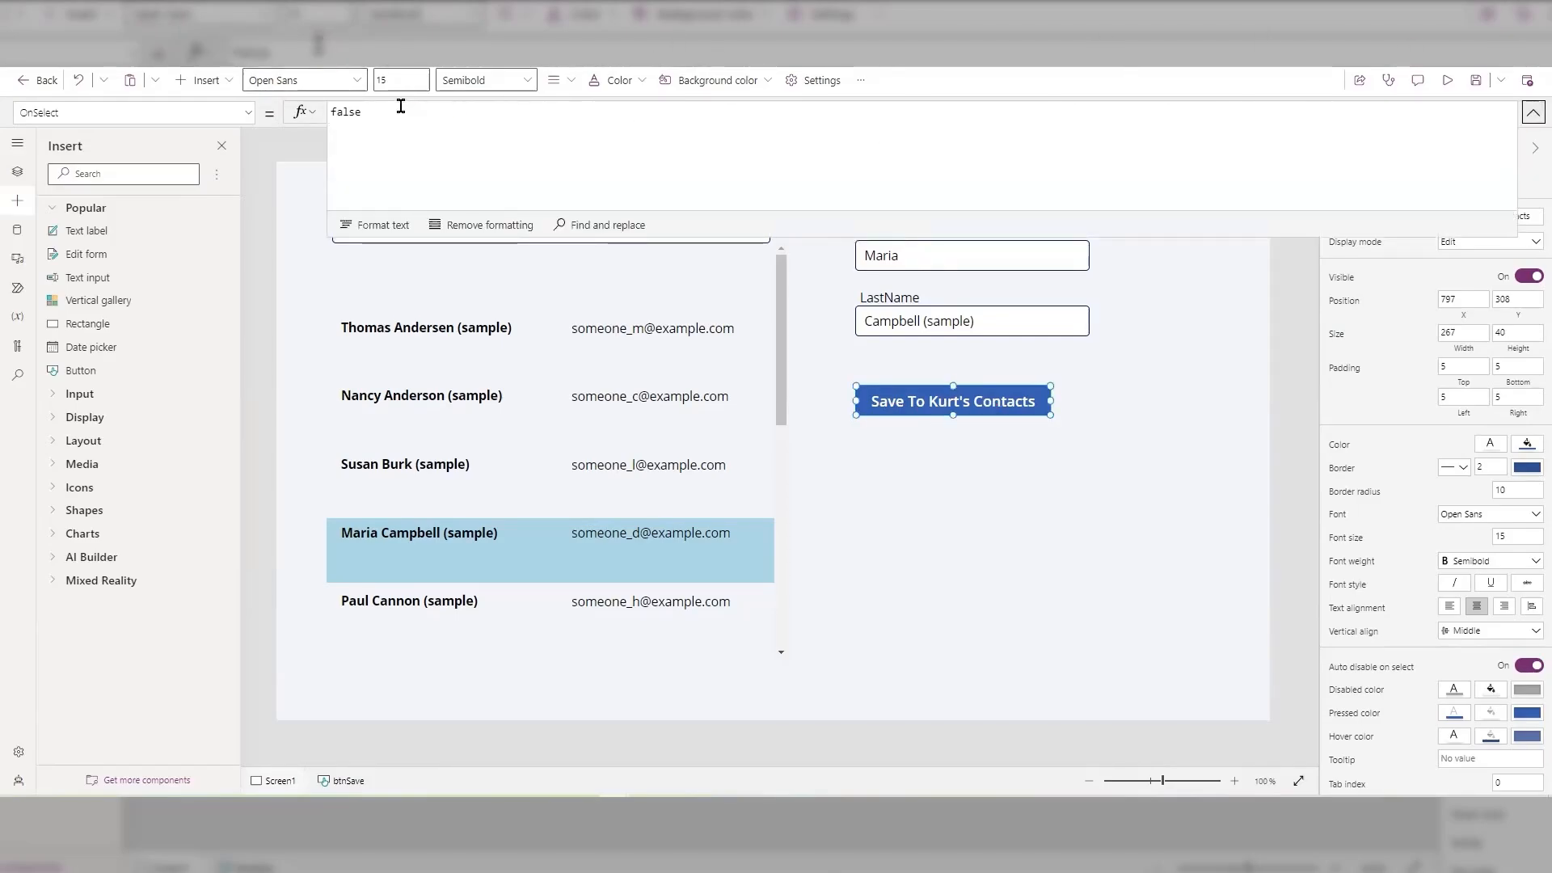
left_click_drag(396, 110, 296, 114)
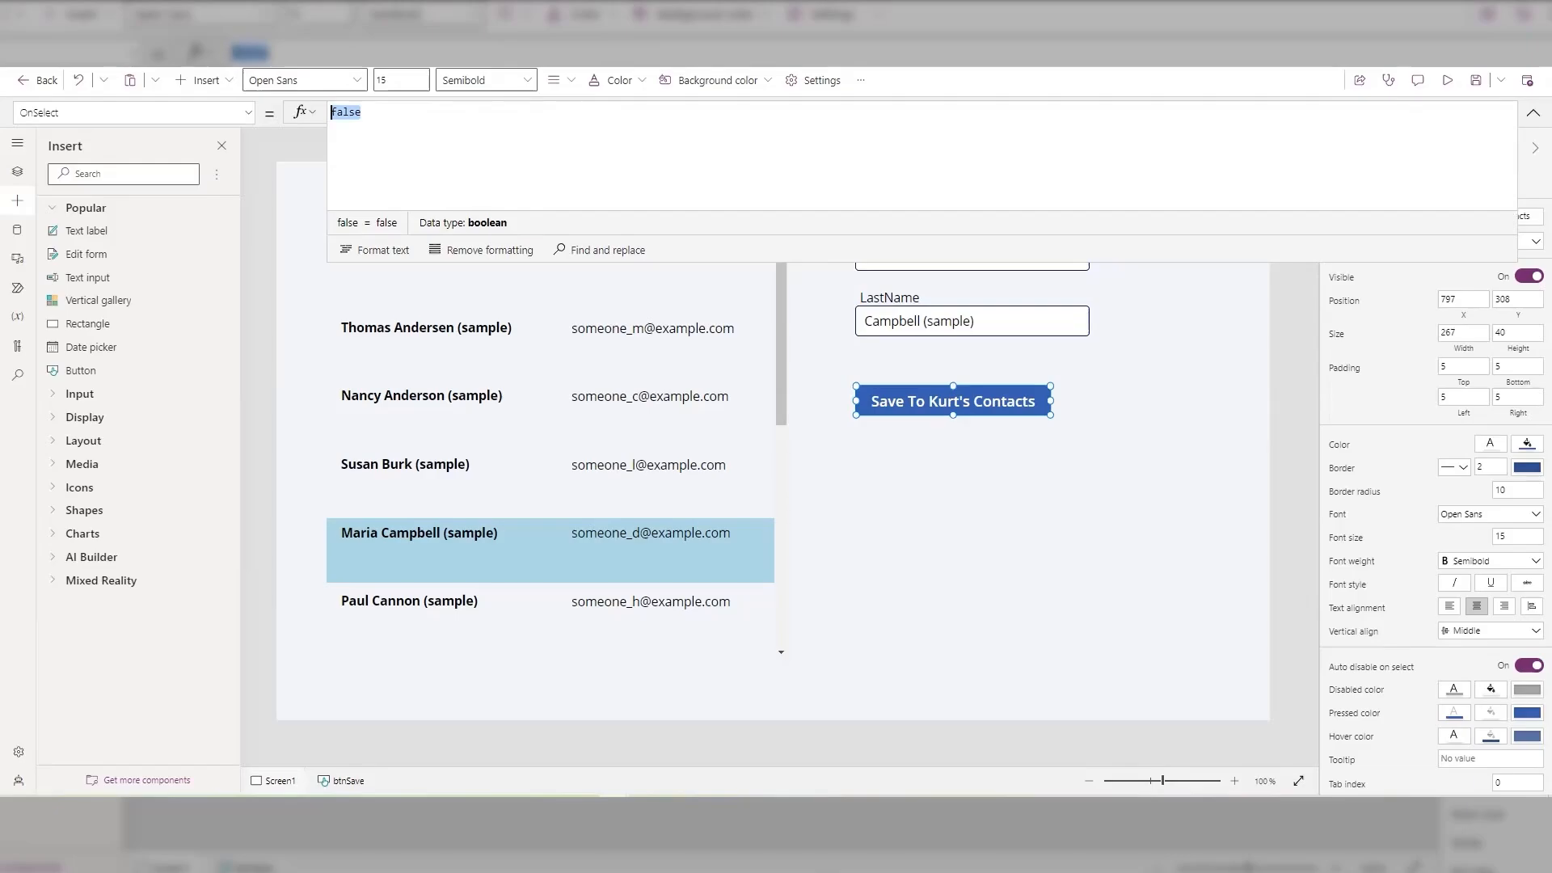
type("patch")
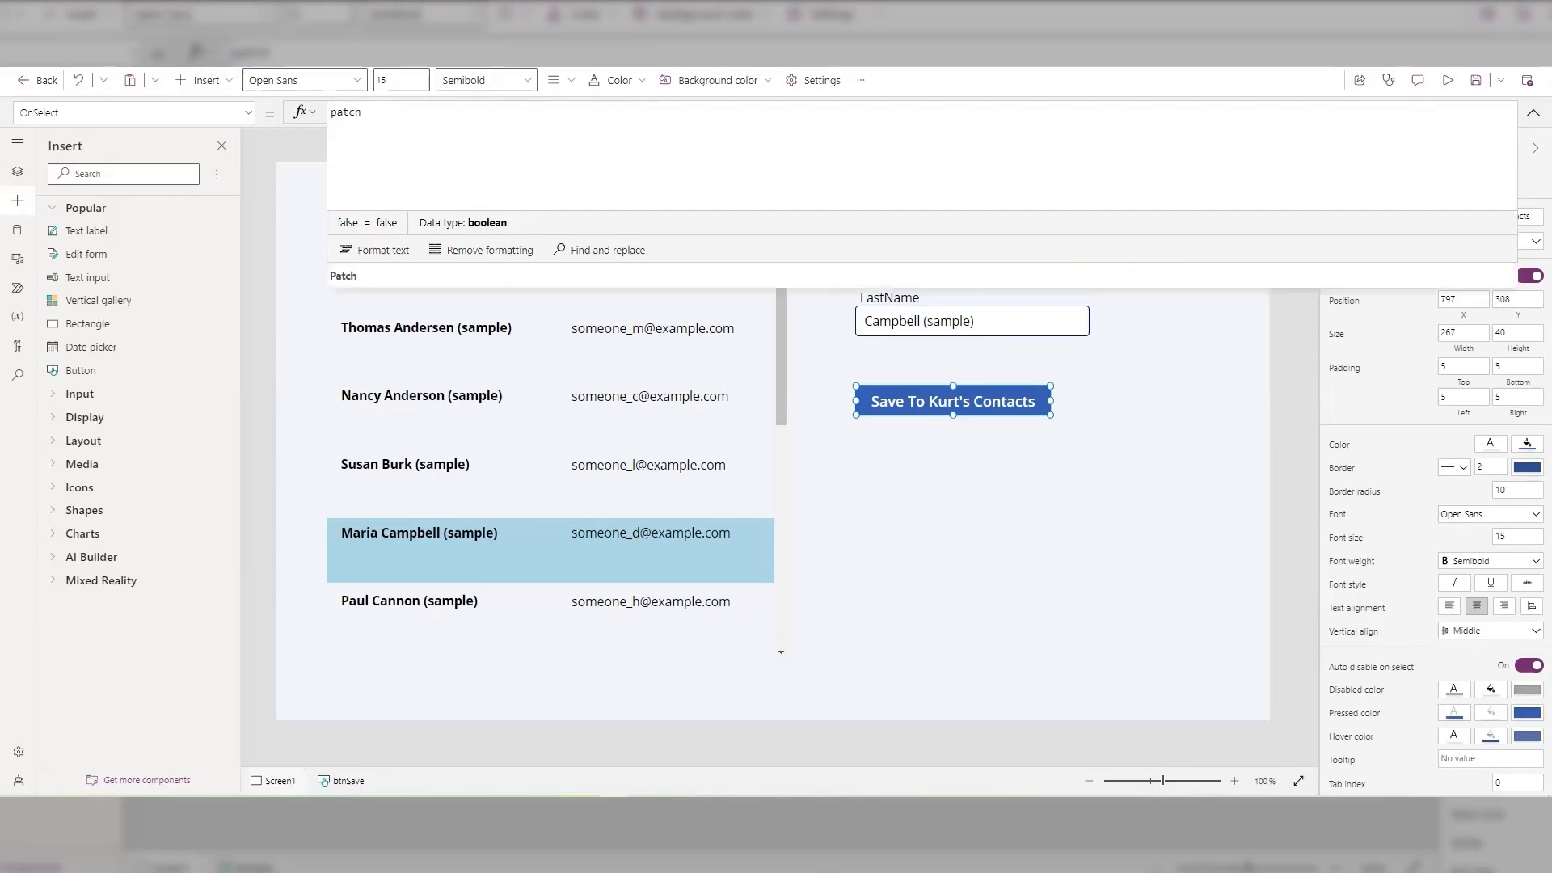
type("(")
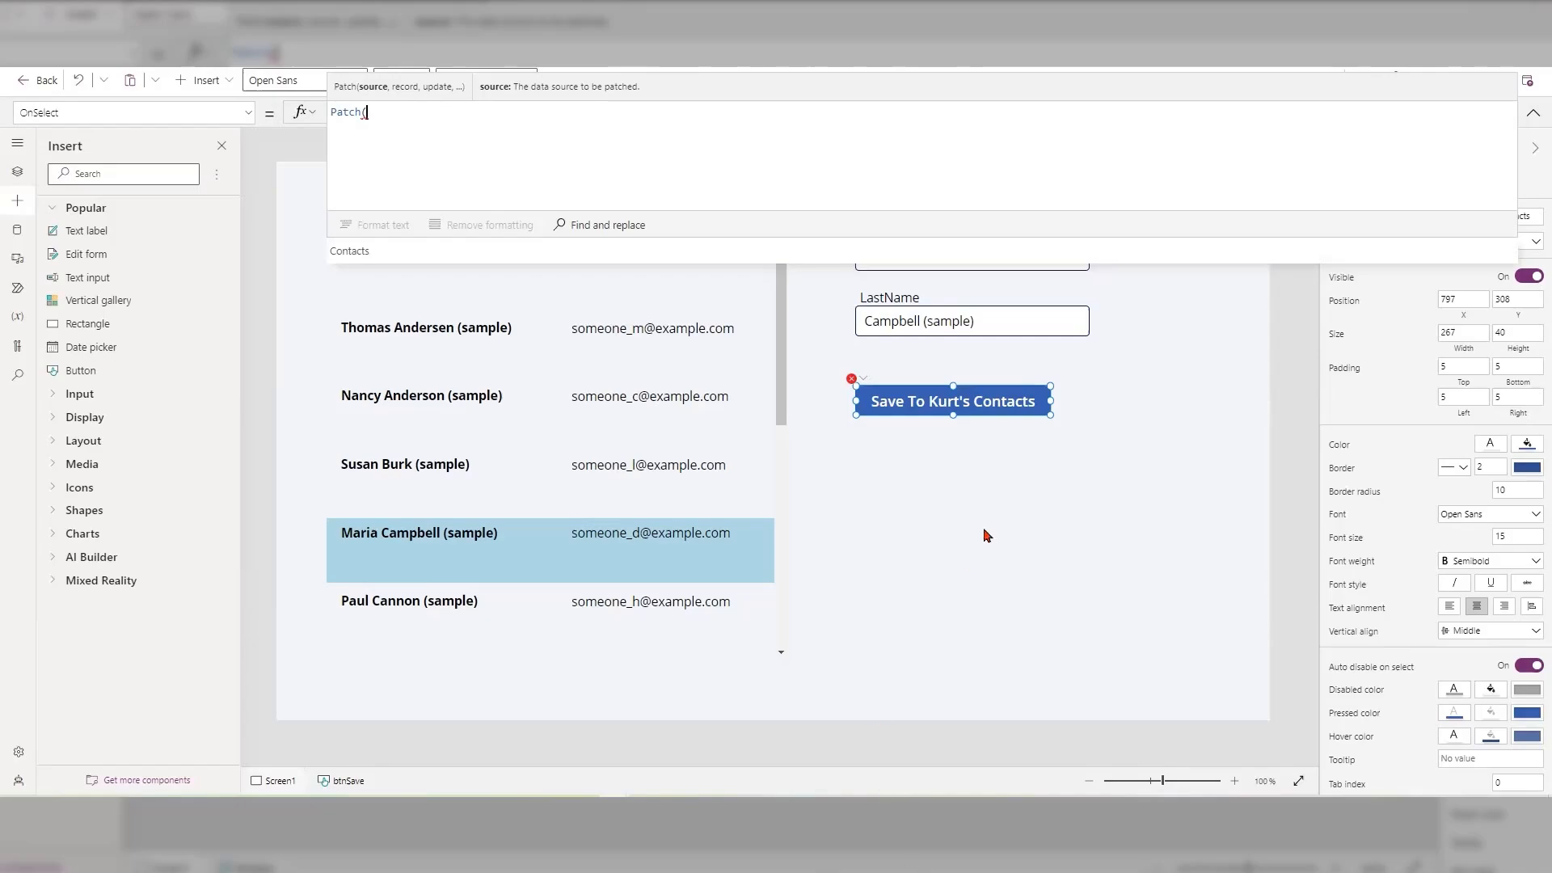
Step: Look through the environment's Dataverse tables available as data sources for KurtsContacts
left_click(17, 233)
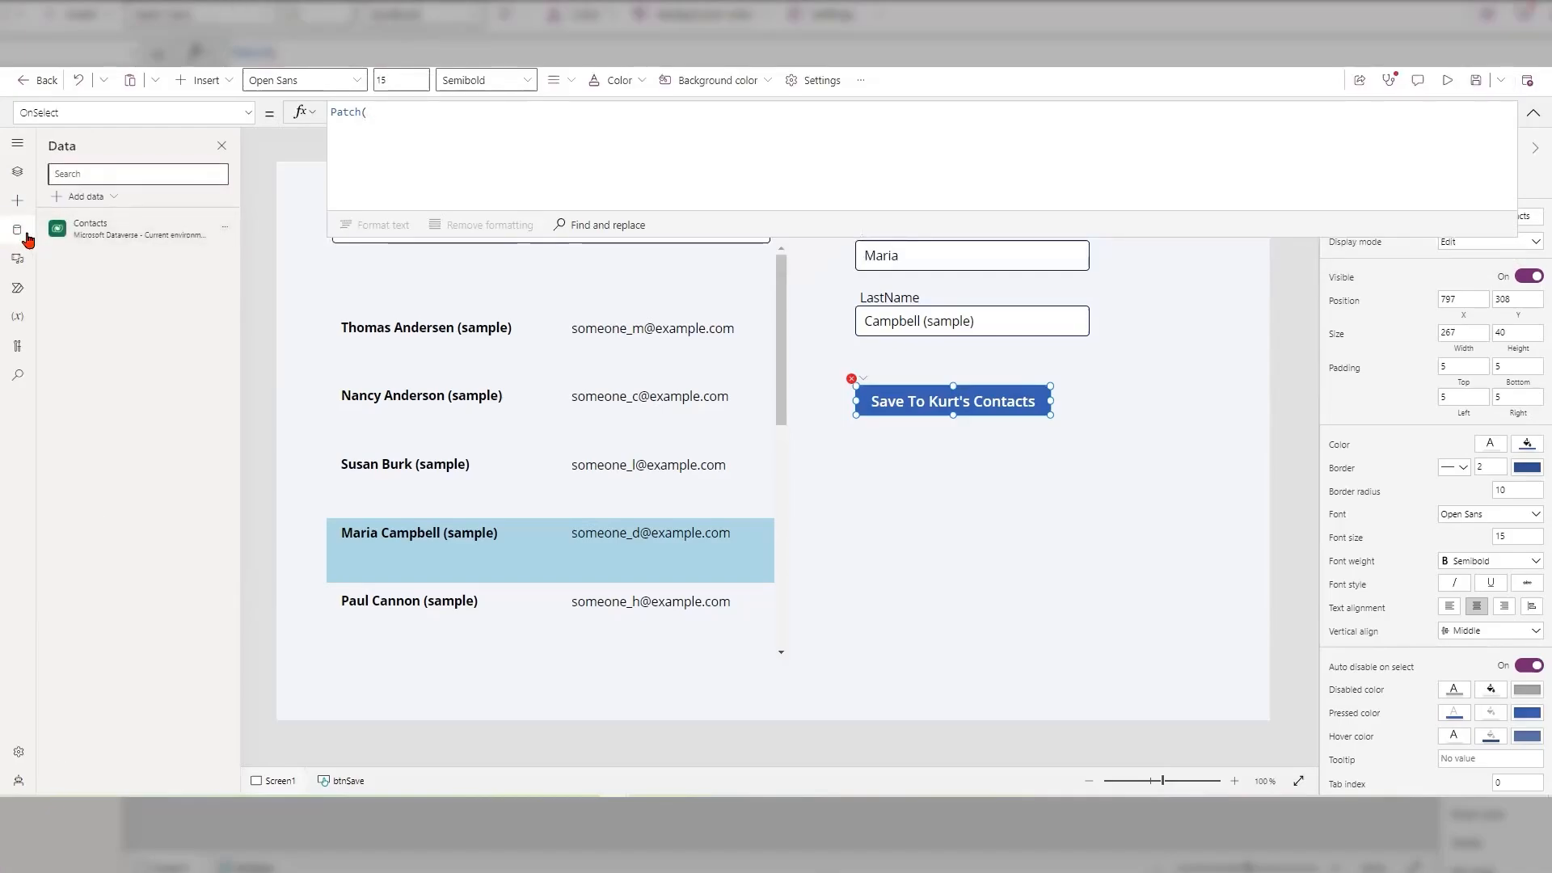
left_click(24, 231)
left_click(23, 233)
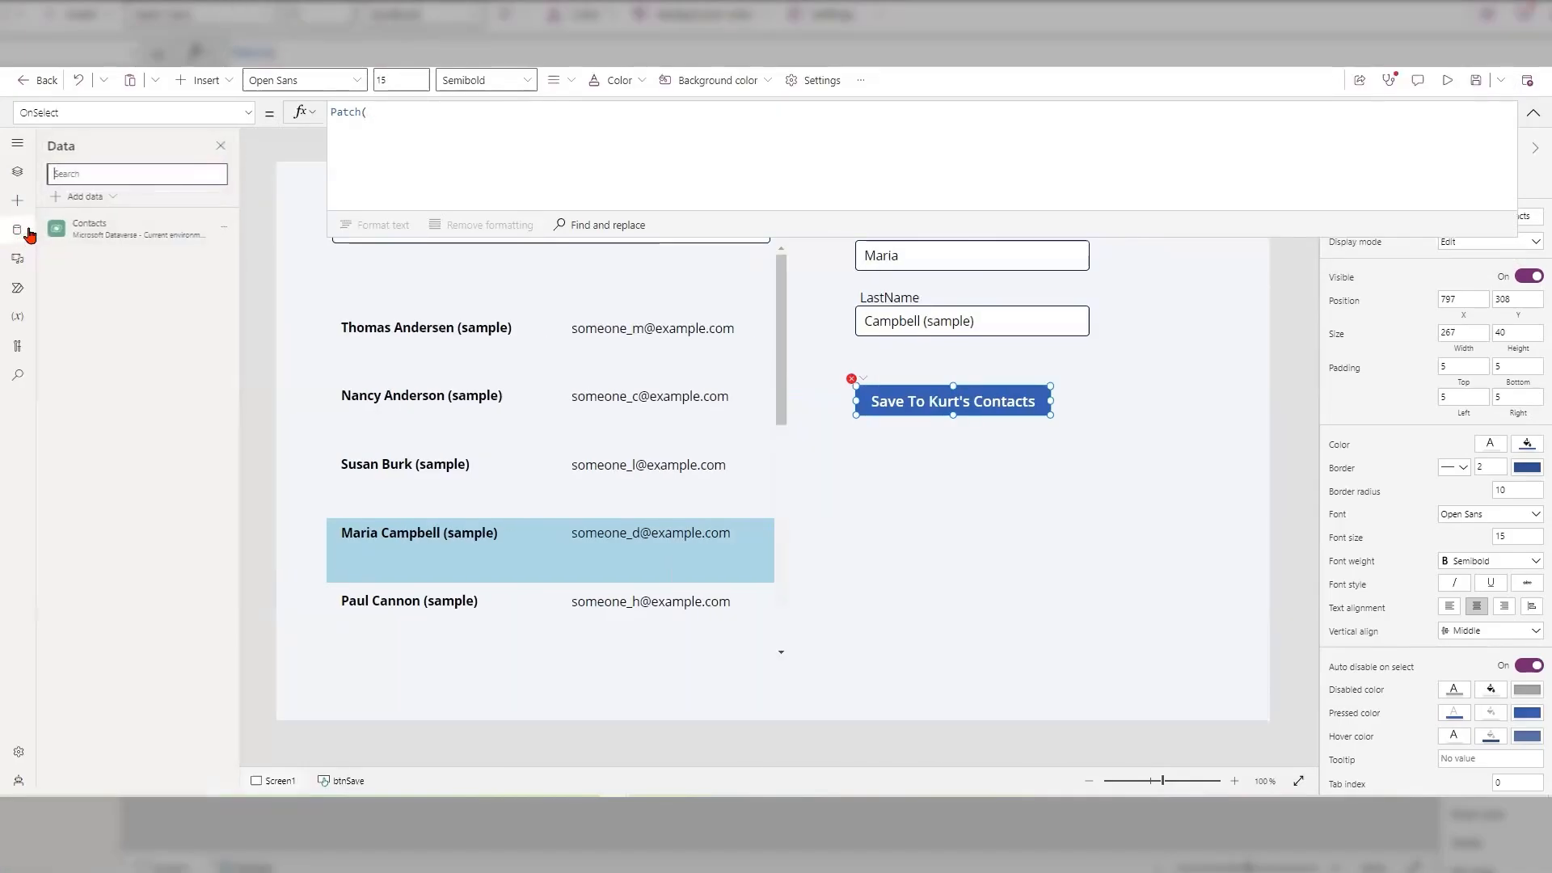
left_click(100, 198)
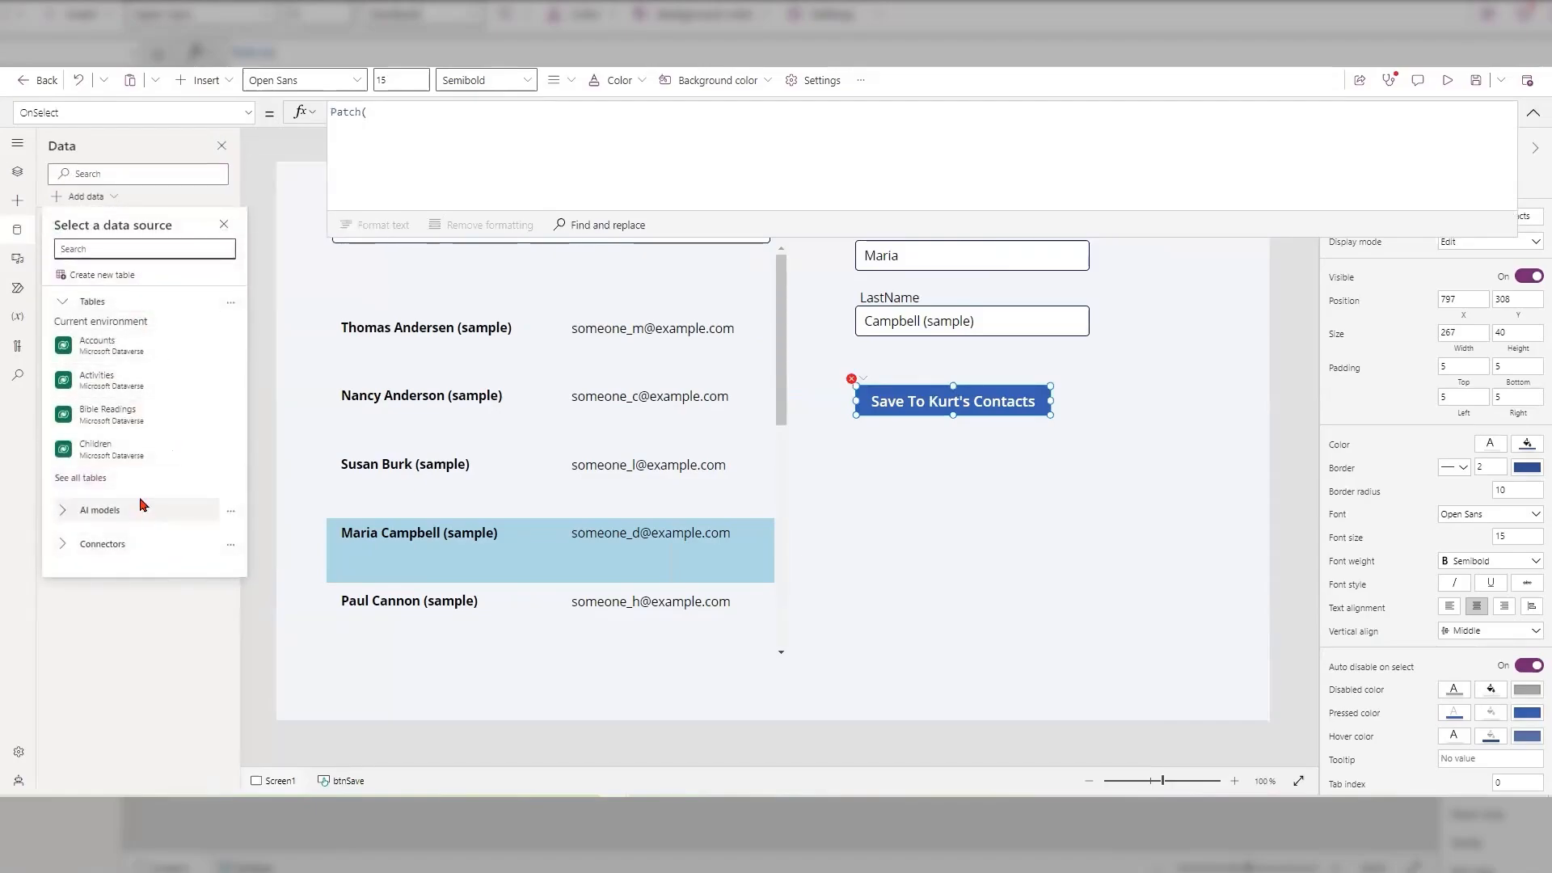
left_click(111, 478)
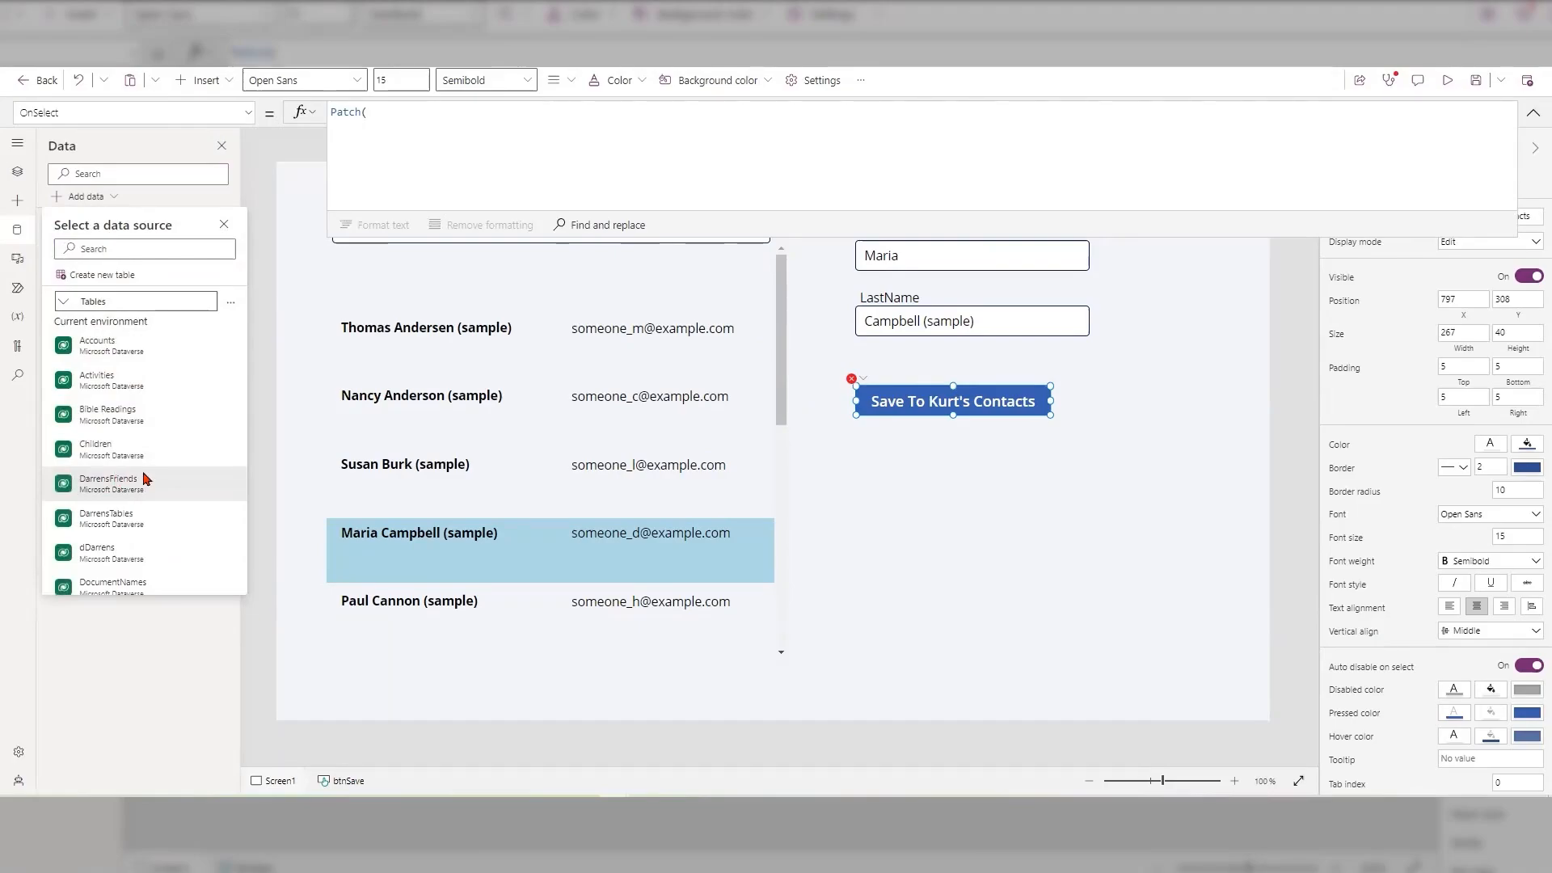
scroll(130, 479, "down", 2)
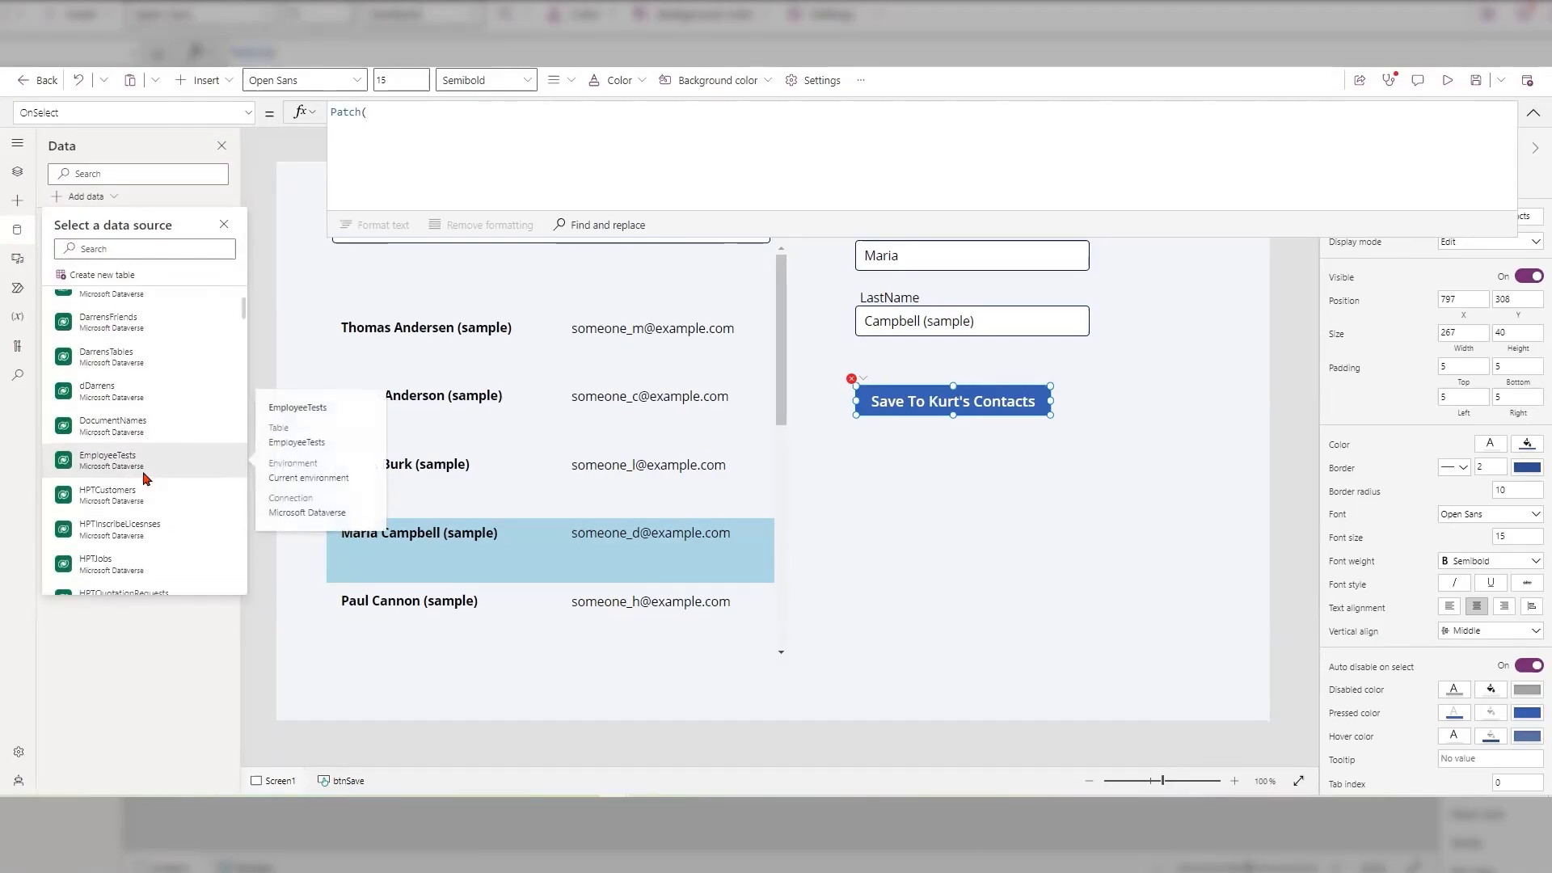
scroll(145, 479, "down", 4)
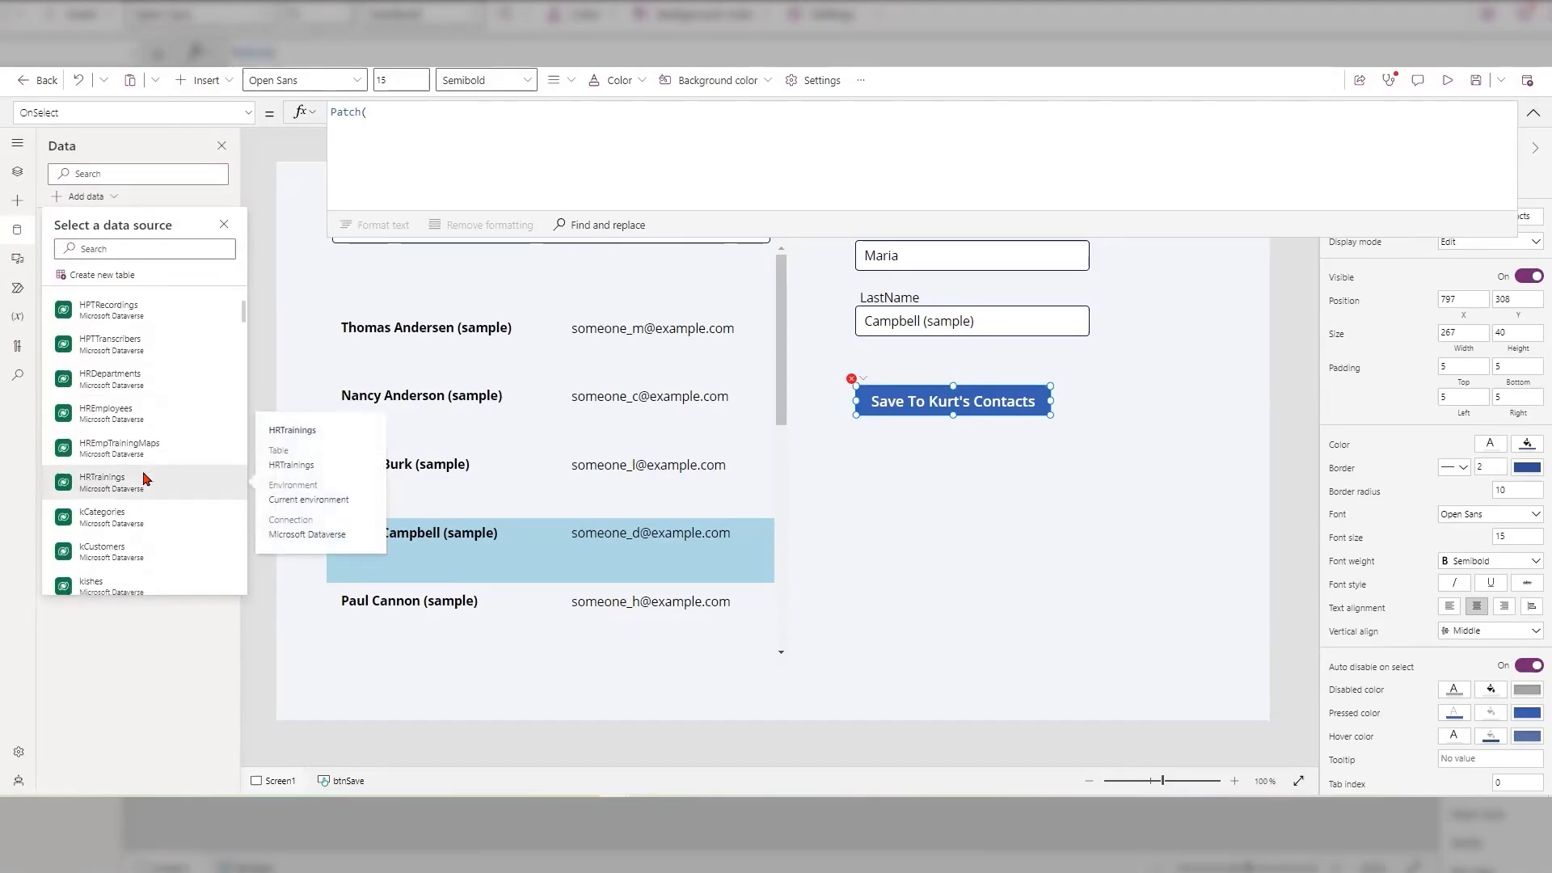
scroll(145, 478, "down", 2)
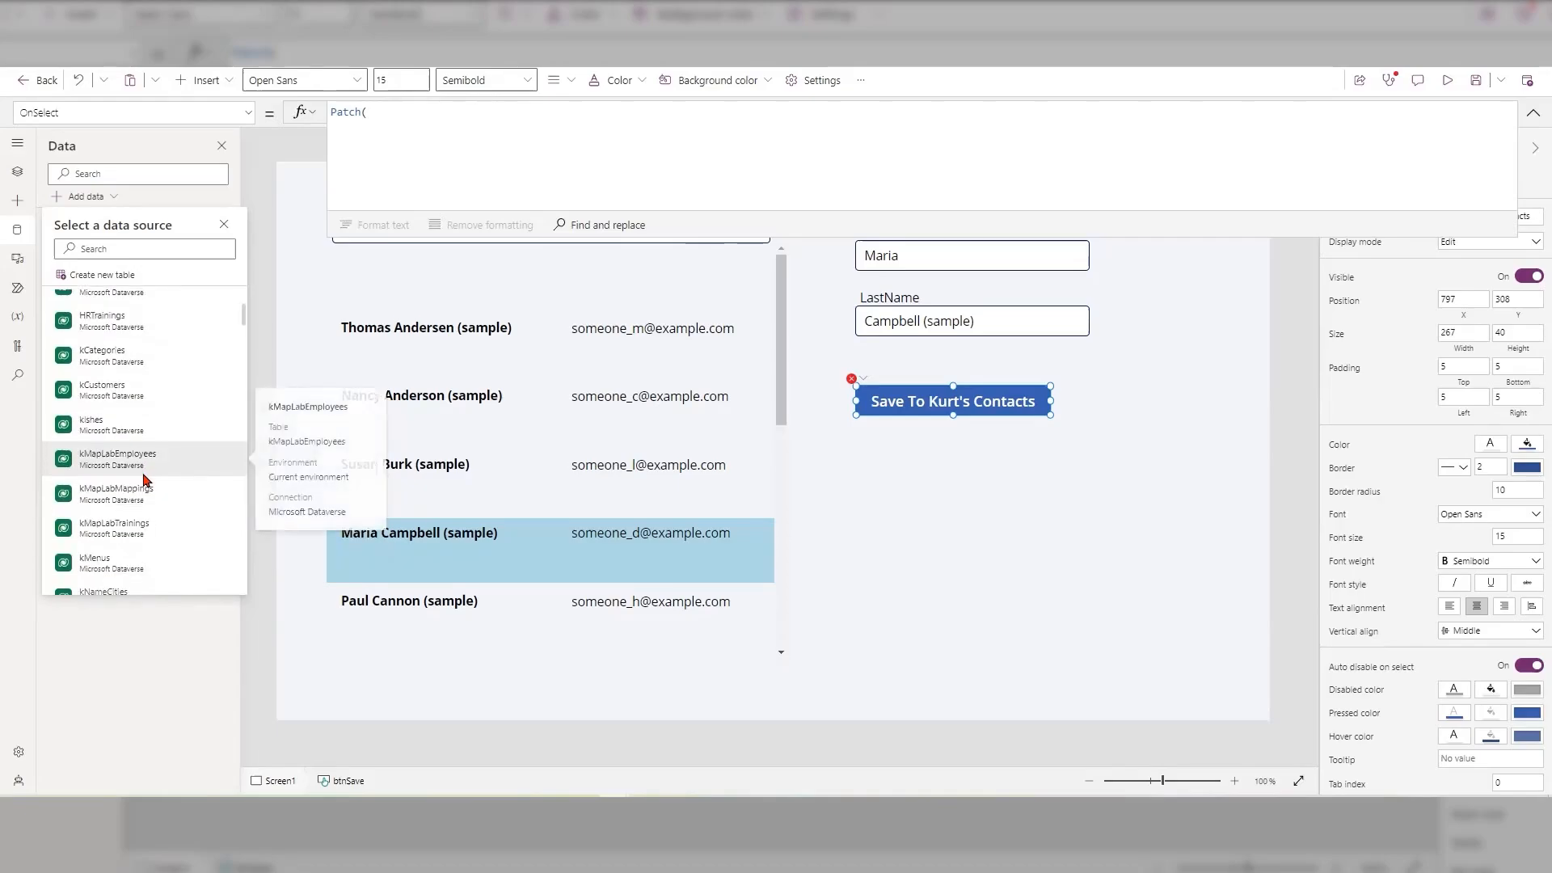
scroll(146, 480, "down", 1)
scroll(146, 481, "down", 1)
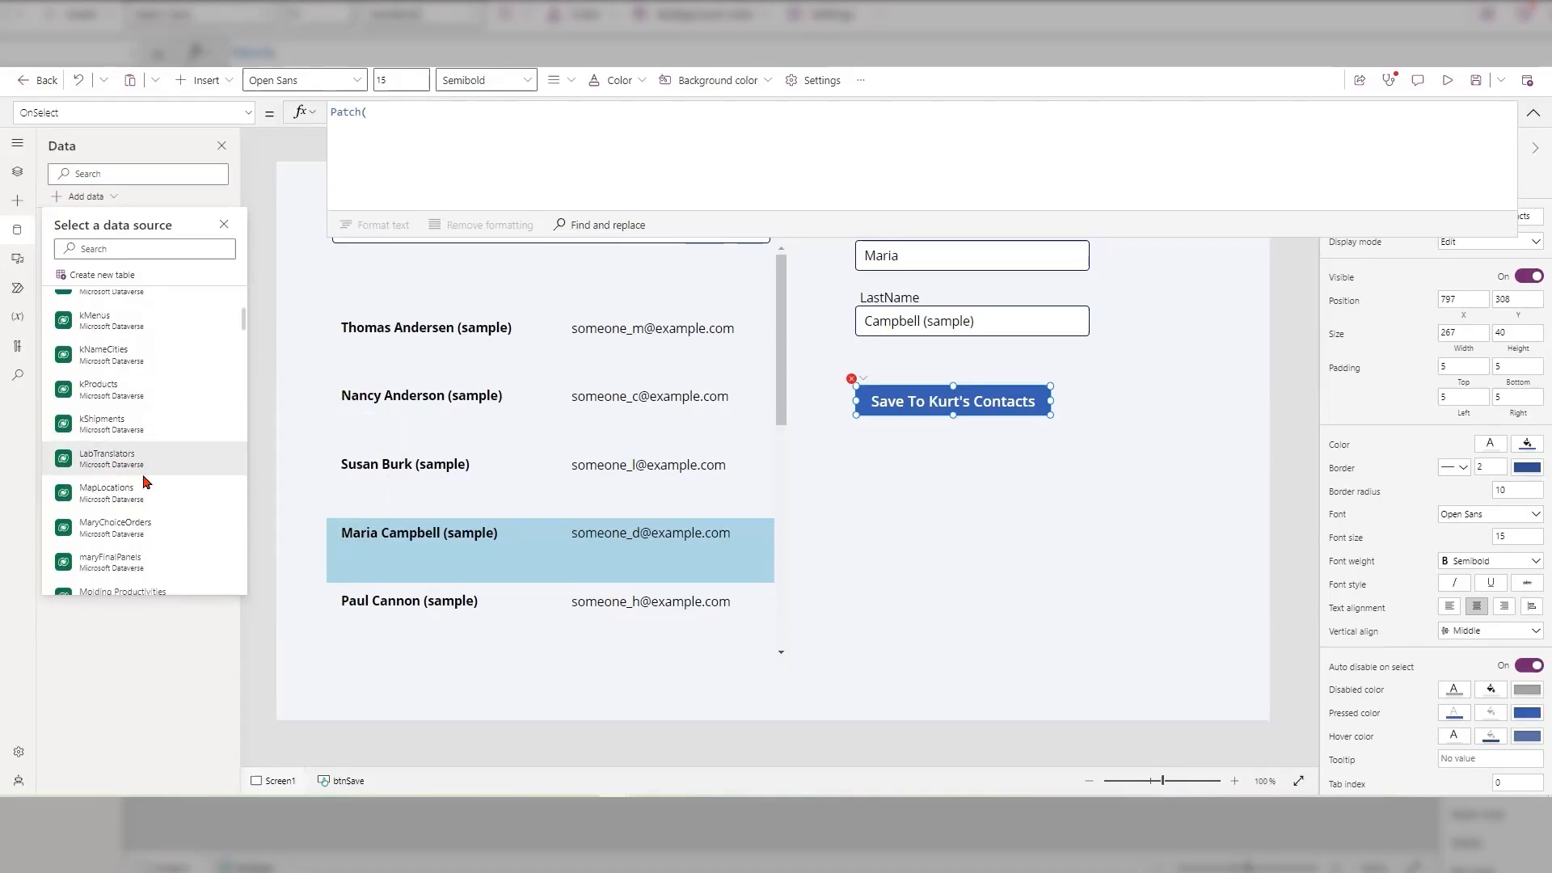
scroll(154, 485, "down", 1)
scroll(158, 488, "up", 1)
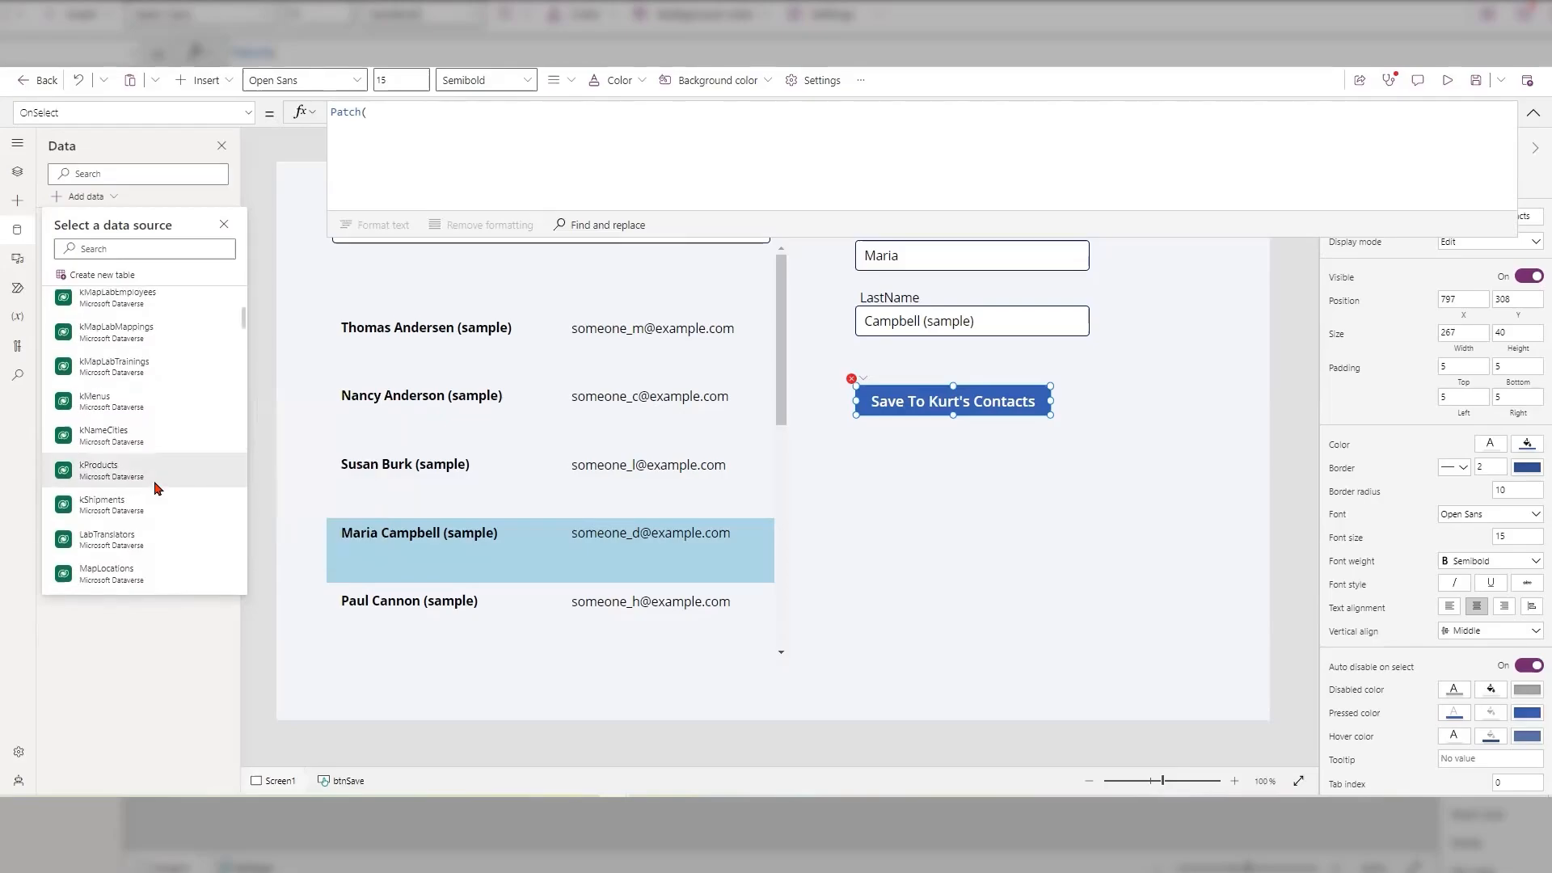
scroll(157, 489, "down", 2)
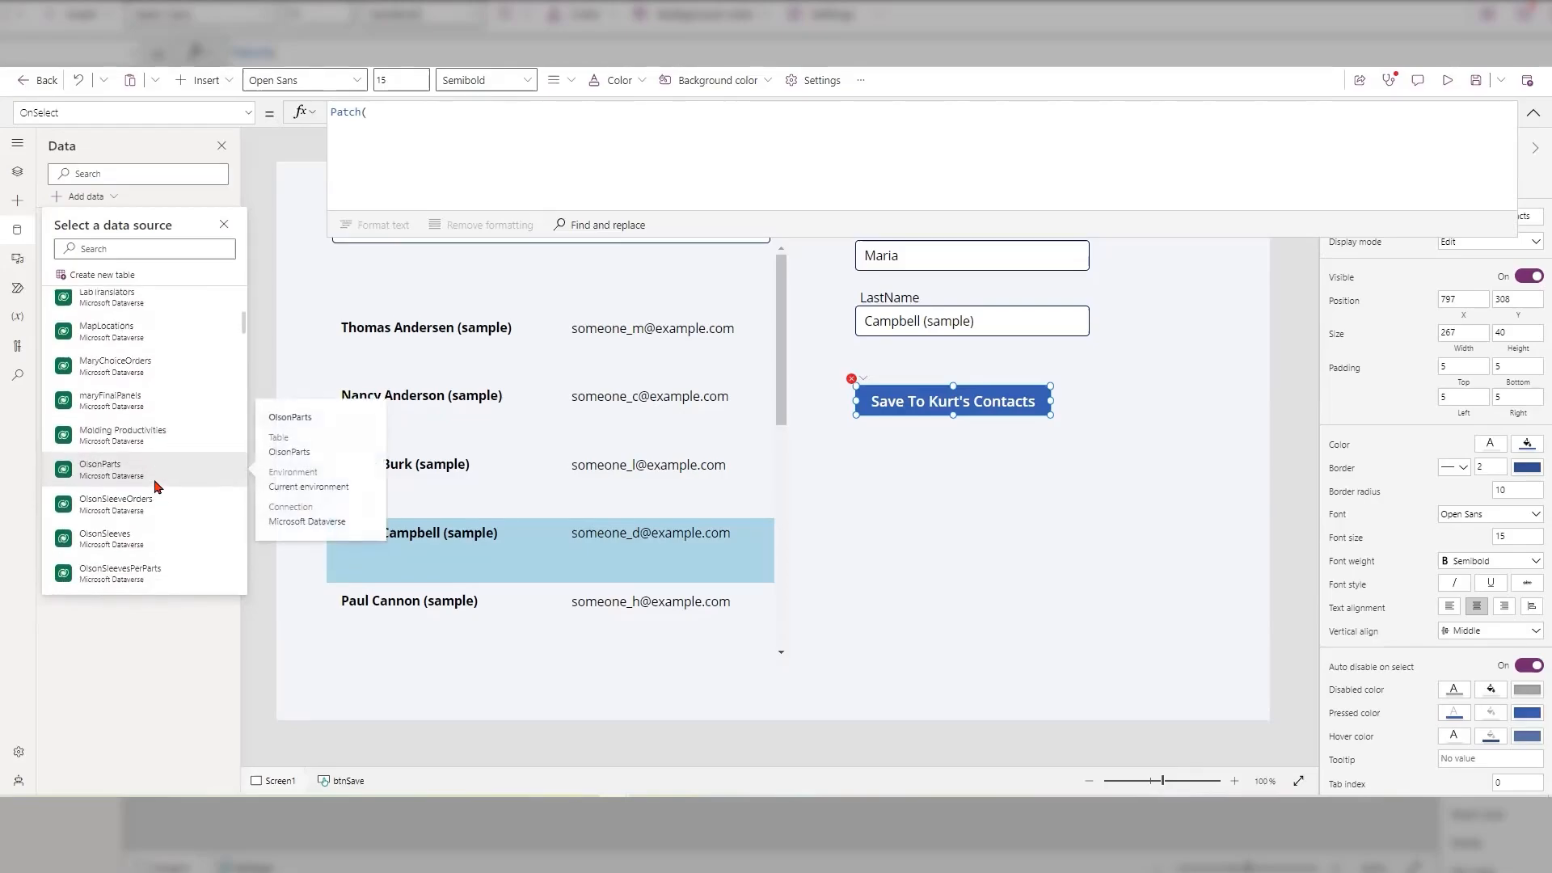
scroll(158, 483, "up", 5)
scroll(165, 460, "up", 5)
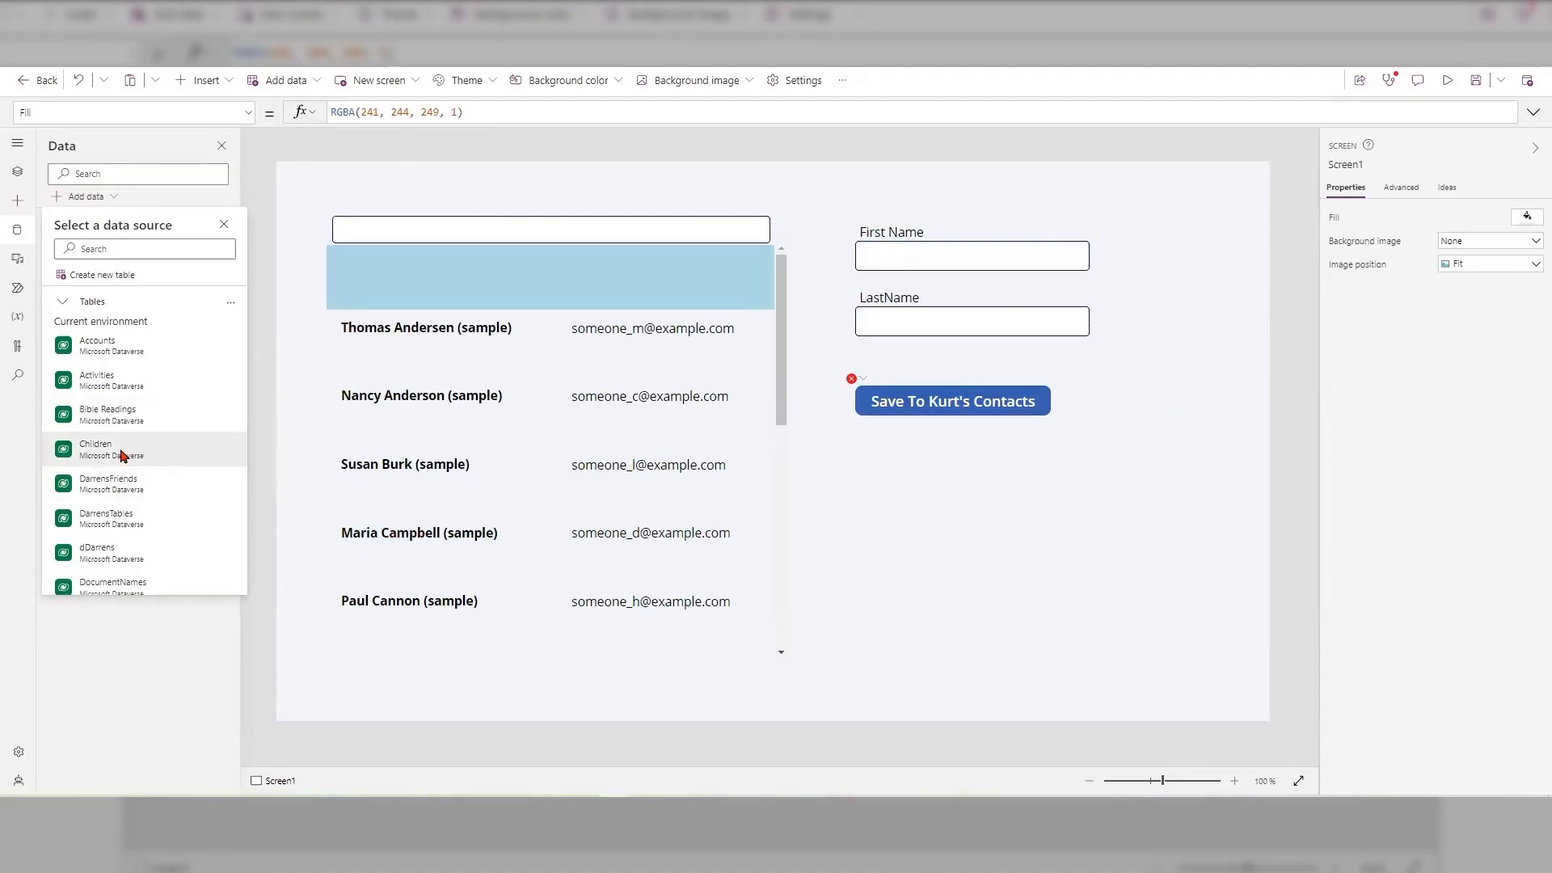
Step: Add the KurtsContacts Dataverse table to the app as a data source
scroll(145, 377, "down", 2)
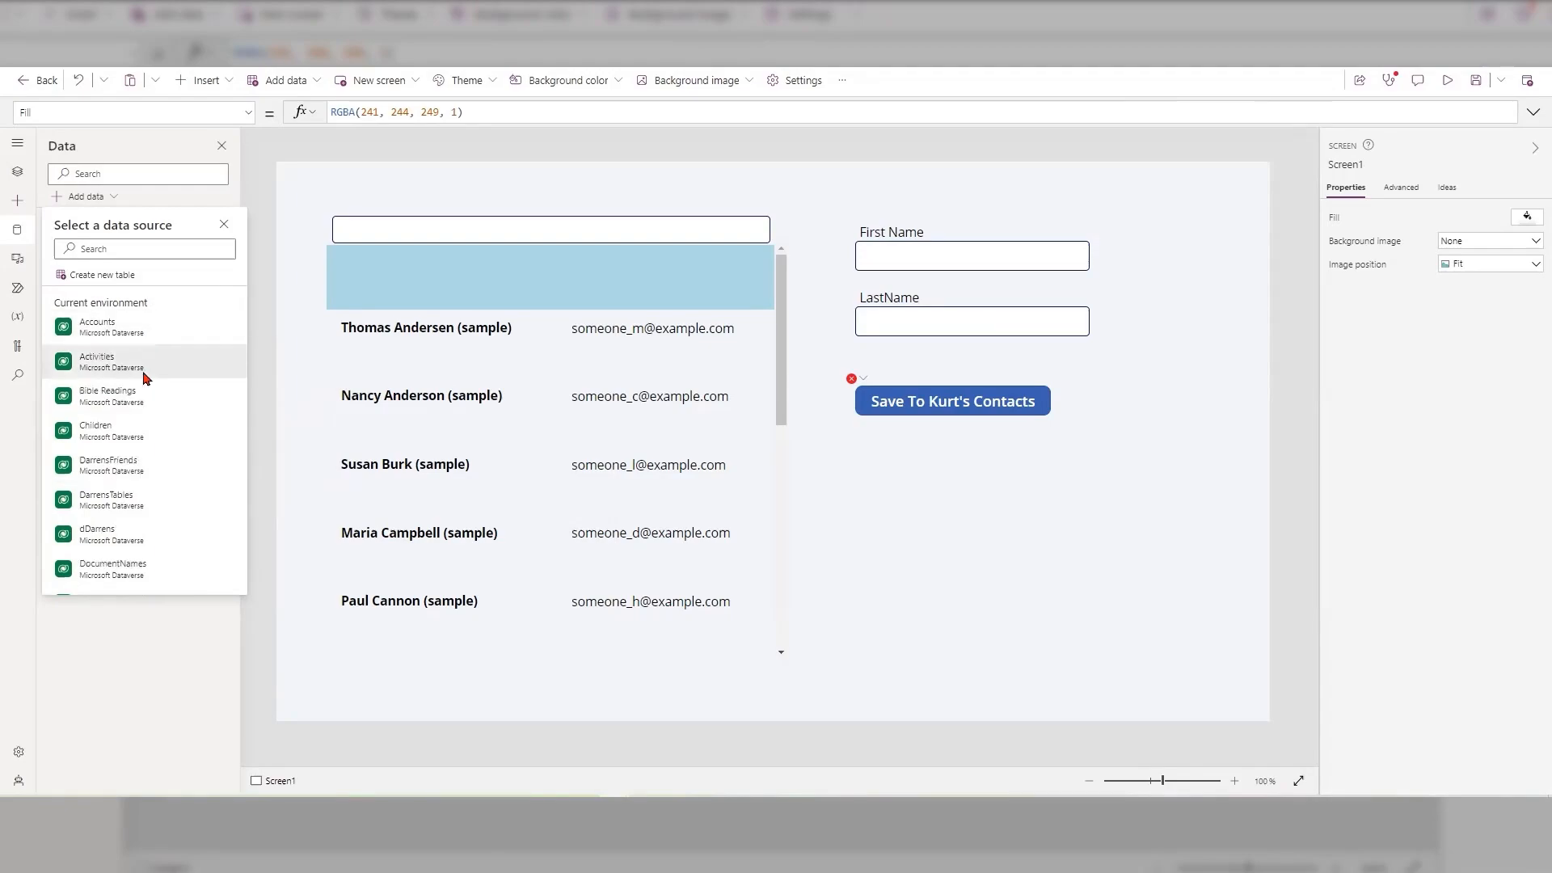
scroll(138, 374, "down", 2)
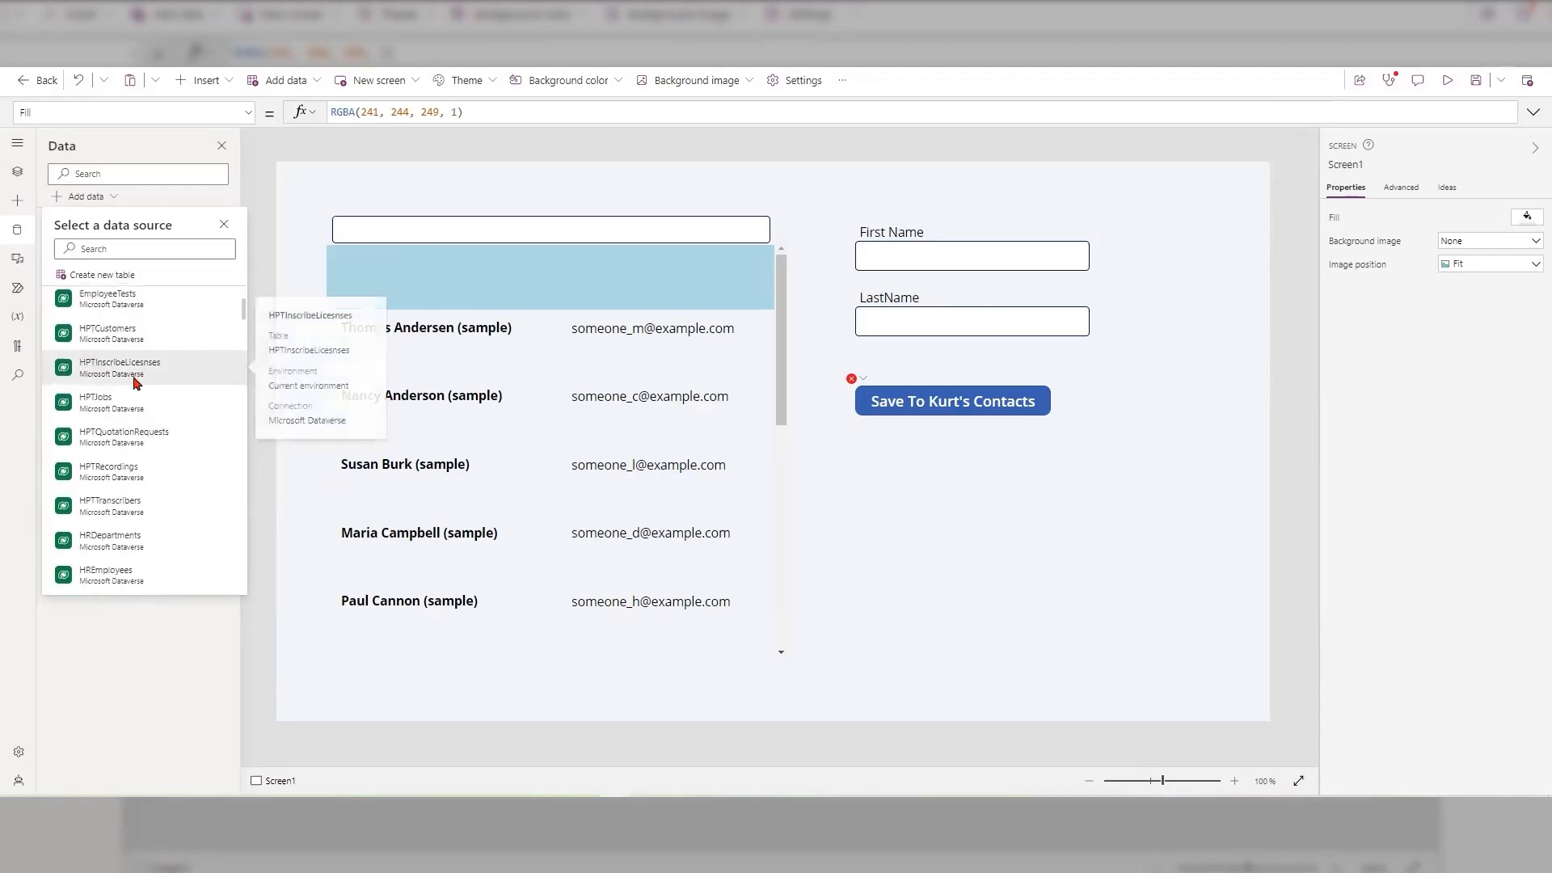
scroll(135, 380, "up", 2)
scroll(135, 380, "up", 2)
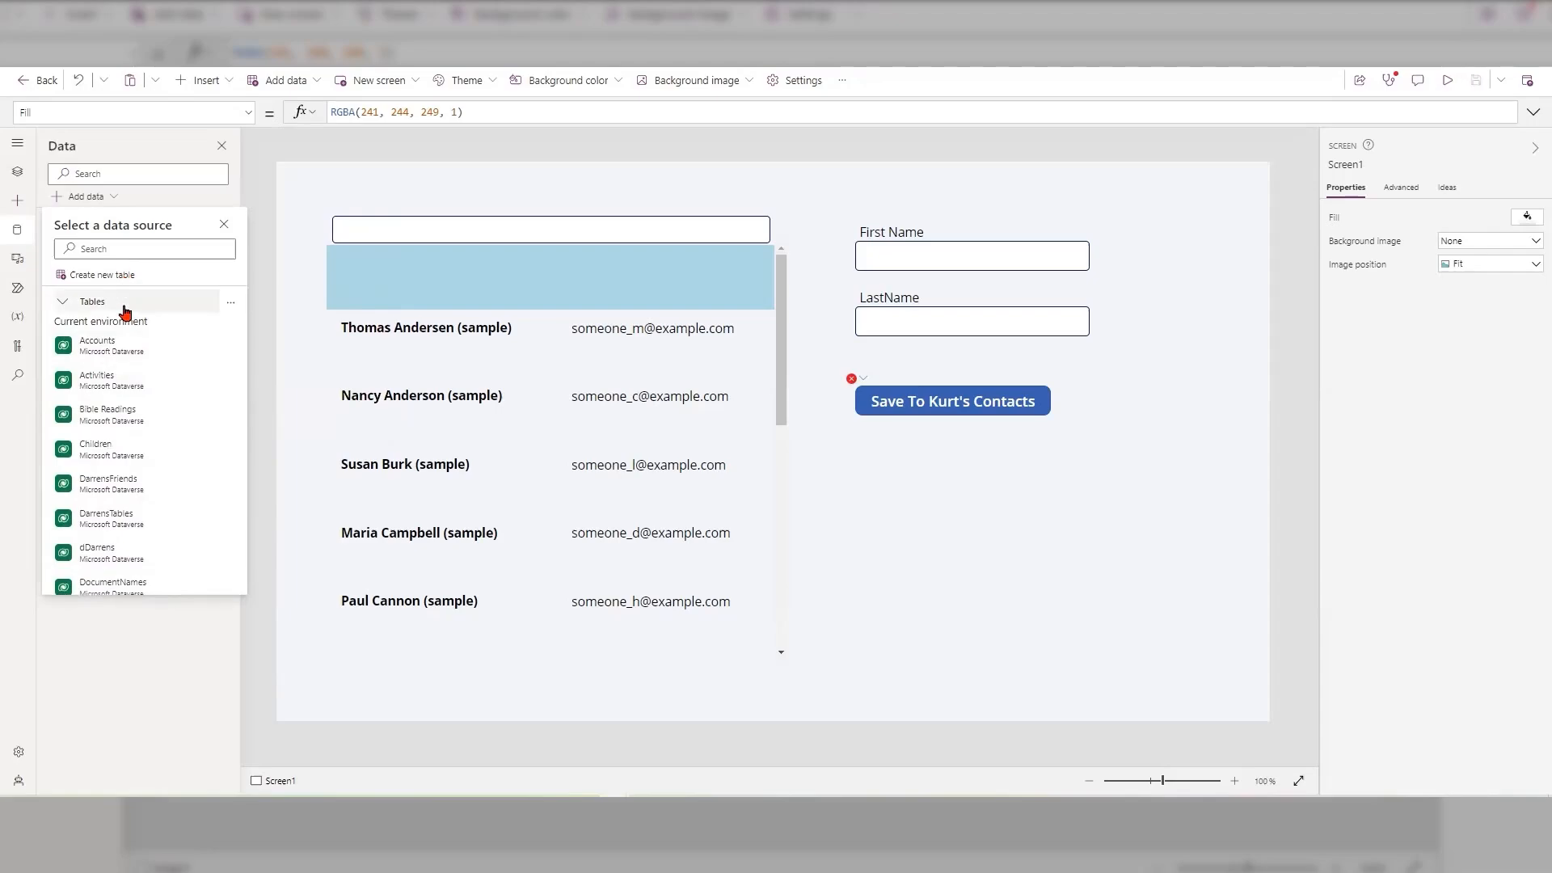
scroll(156, 410, "down", 6)
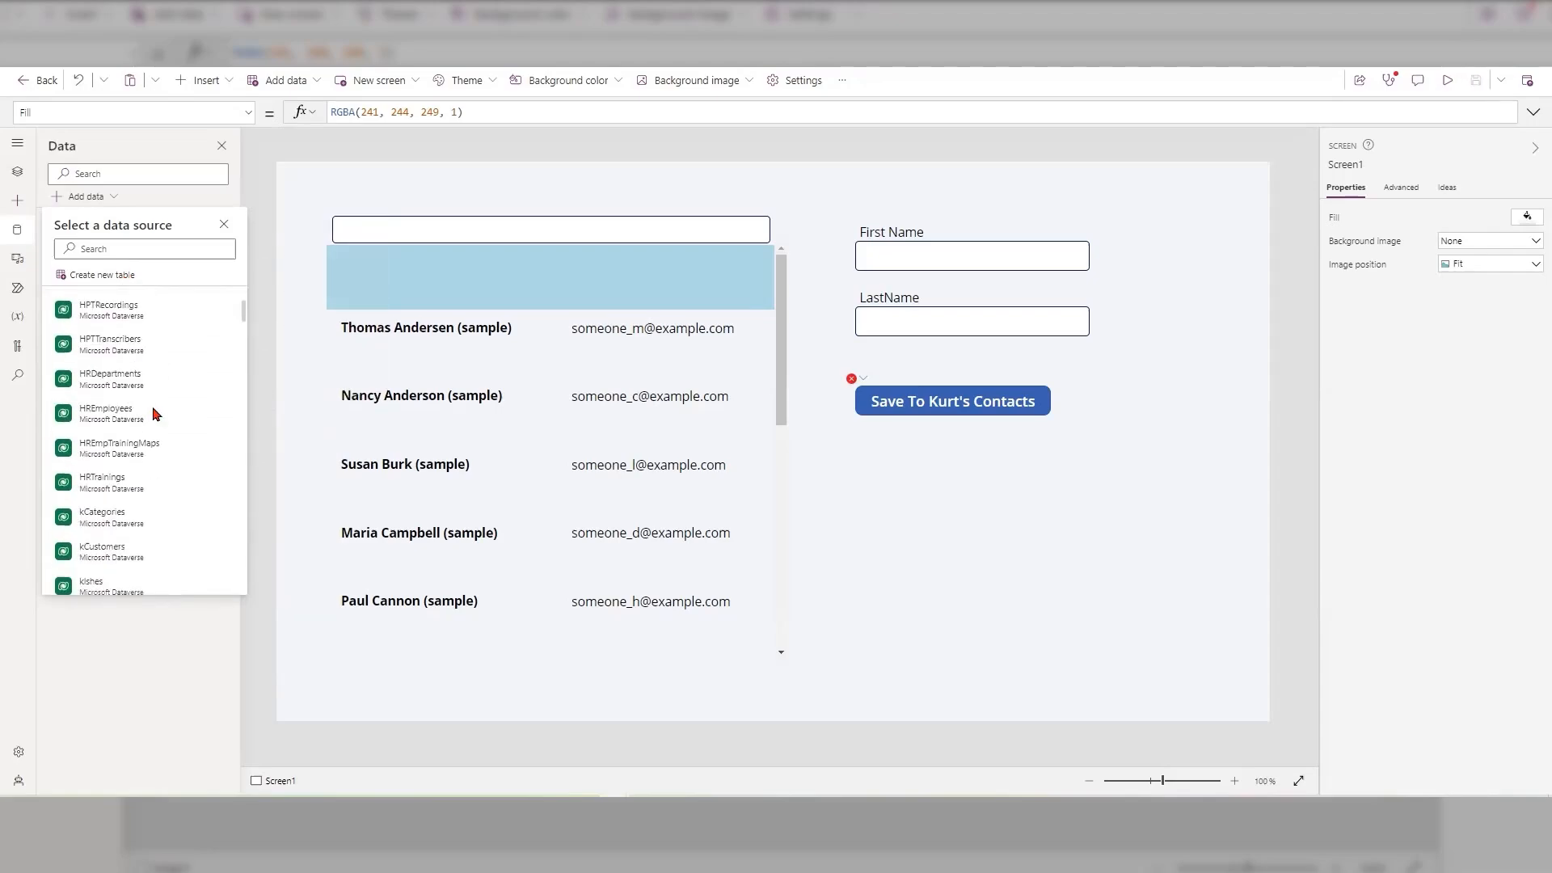
scroll(156, 413, "down", 5)
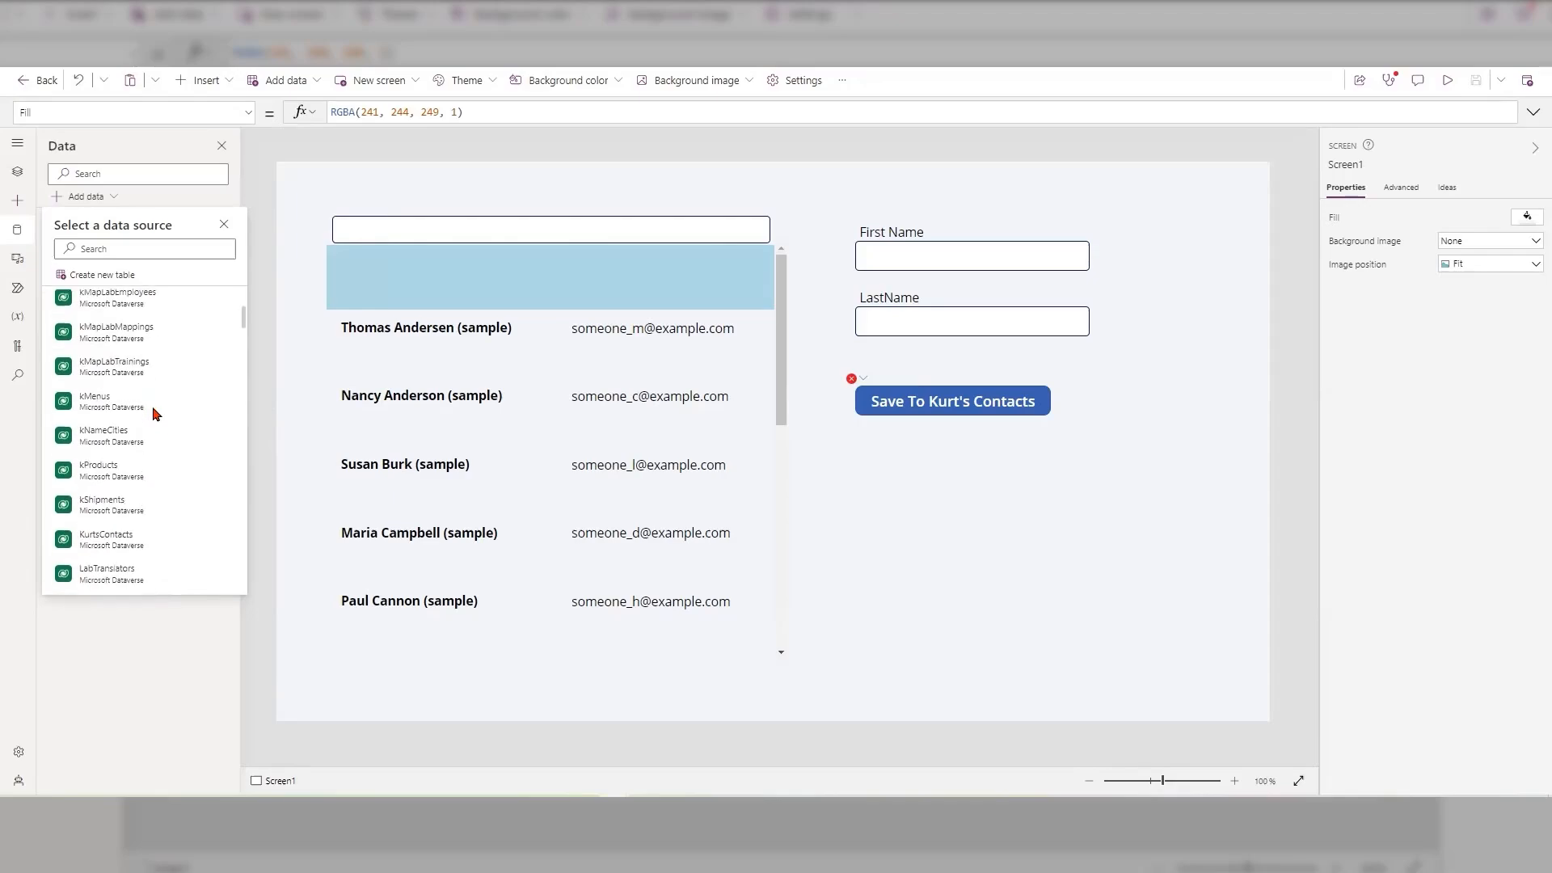
left_click(99, 548)
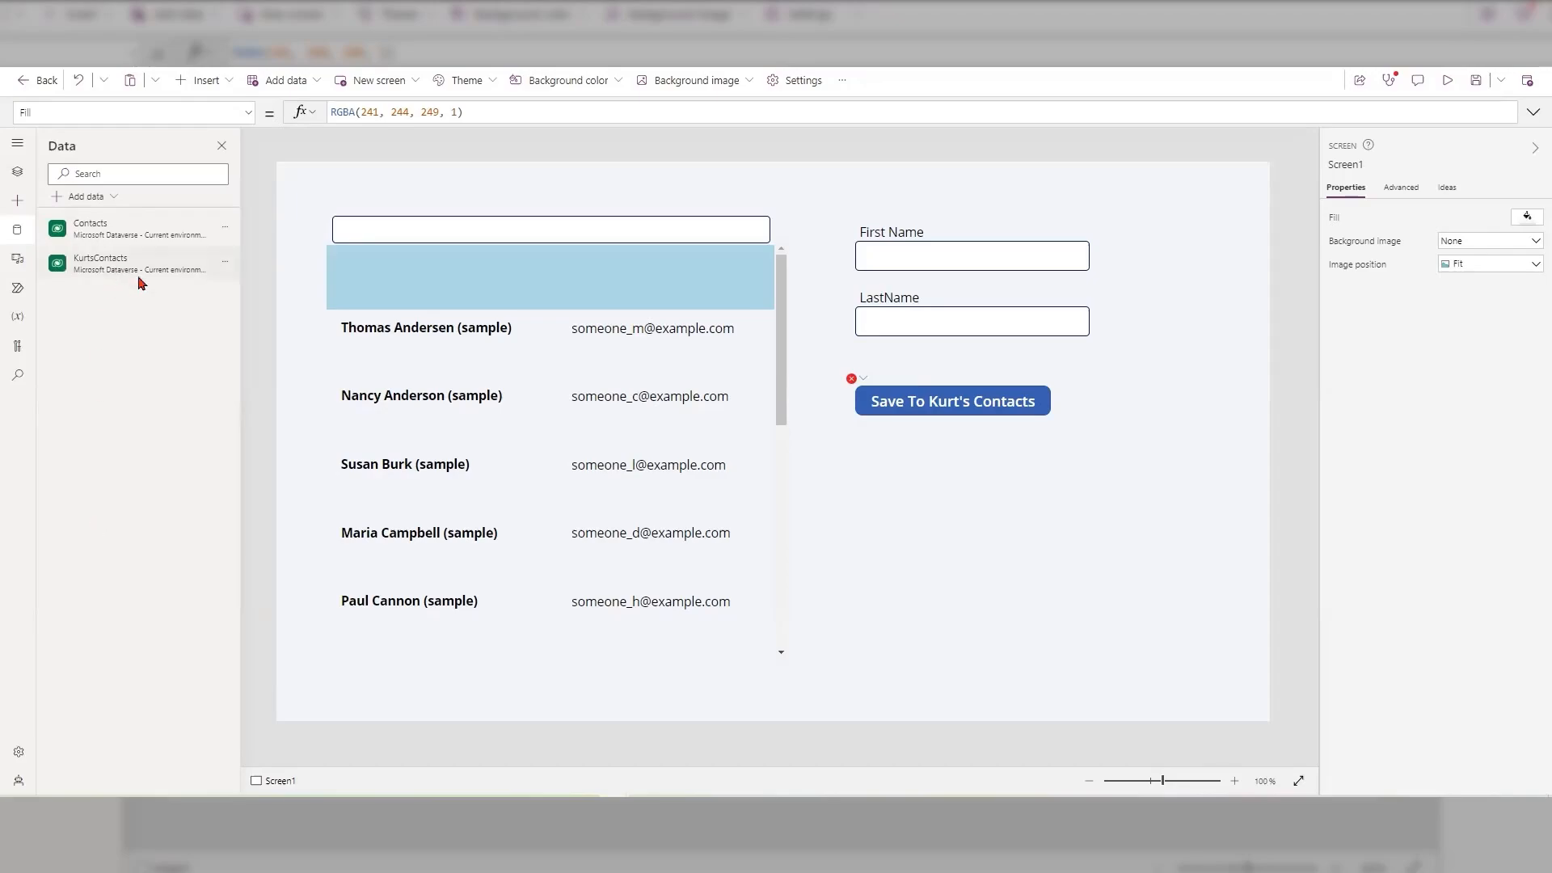
Step: Enter KurtsContacts followed by a comma as the source argument of the save button's OnSelect Patch formula
left_click(930, 404)
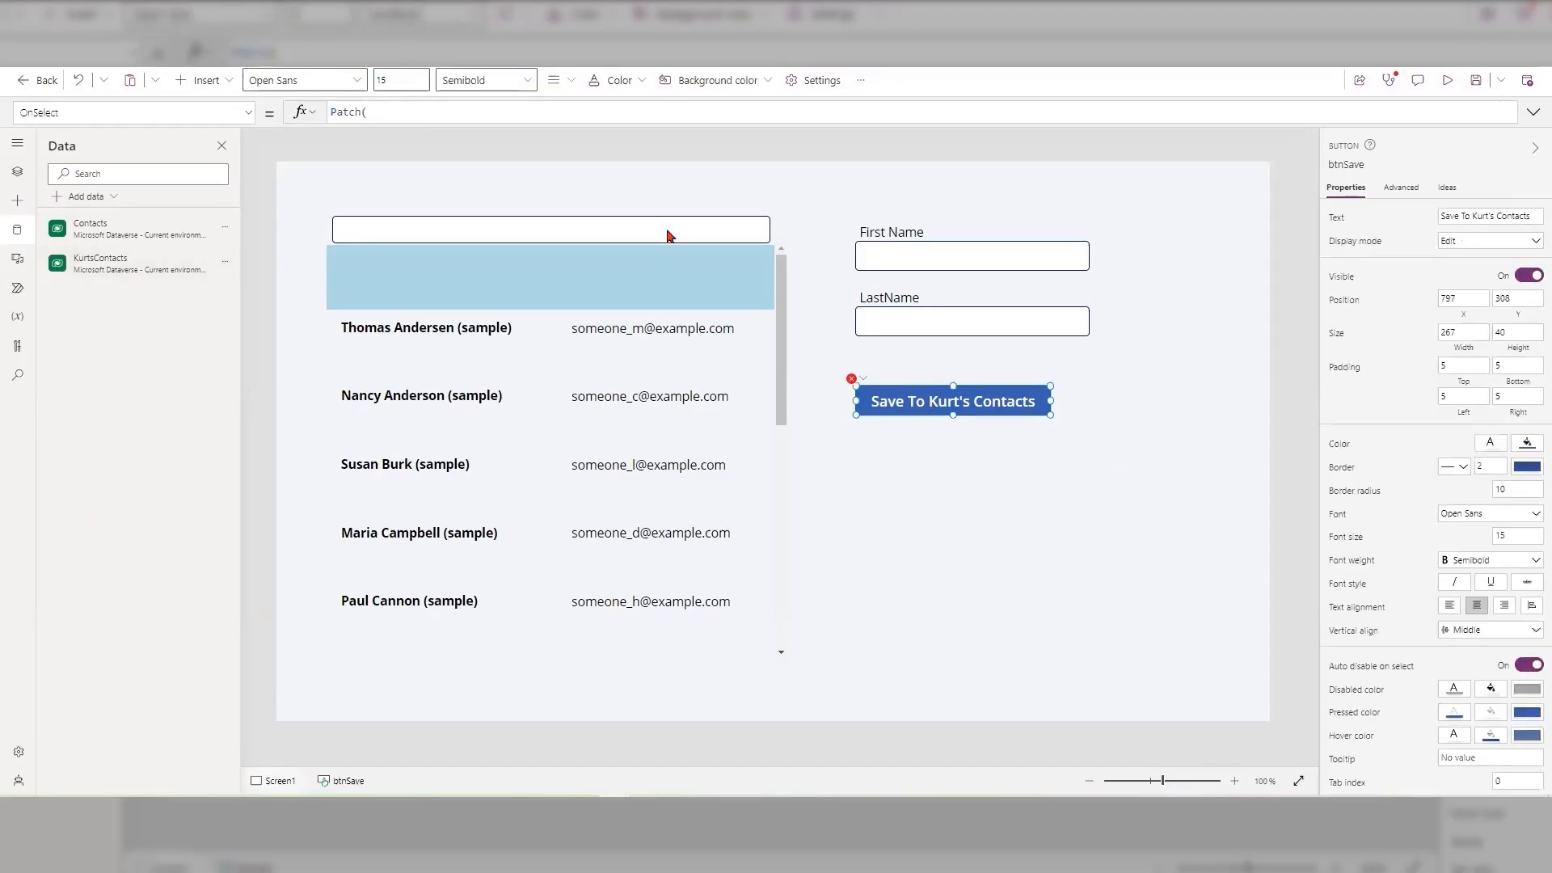
left_click(440, 113)
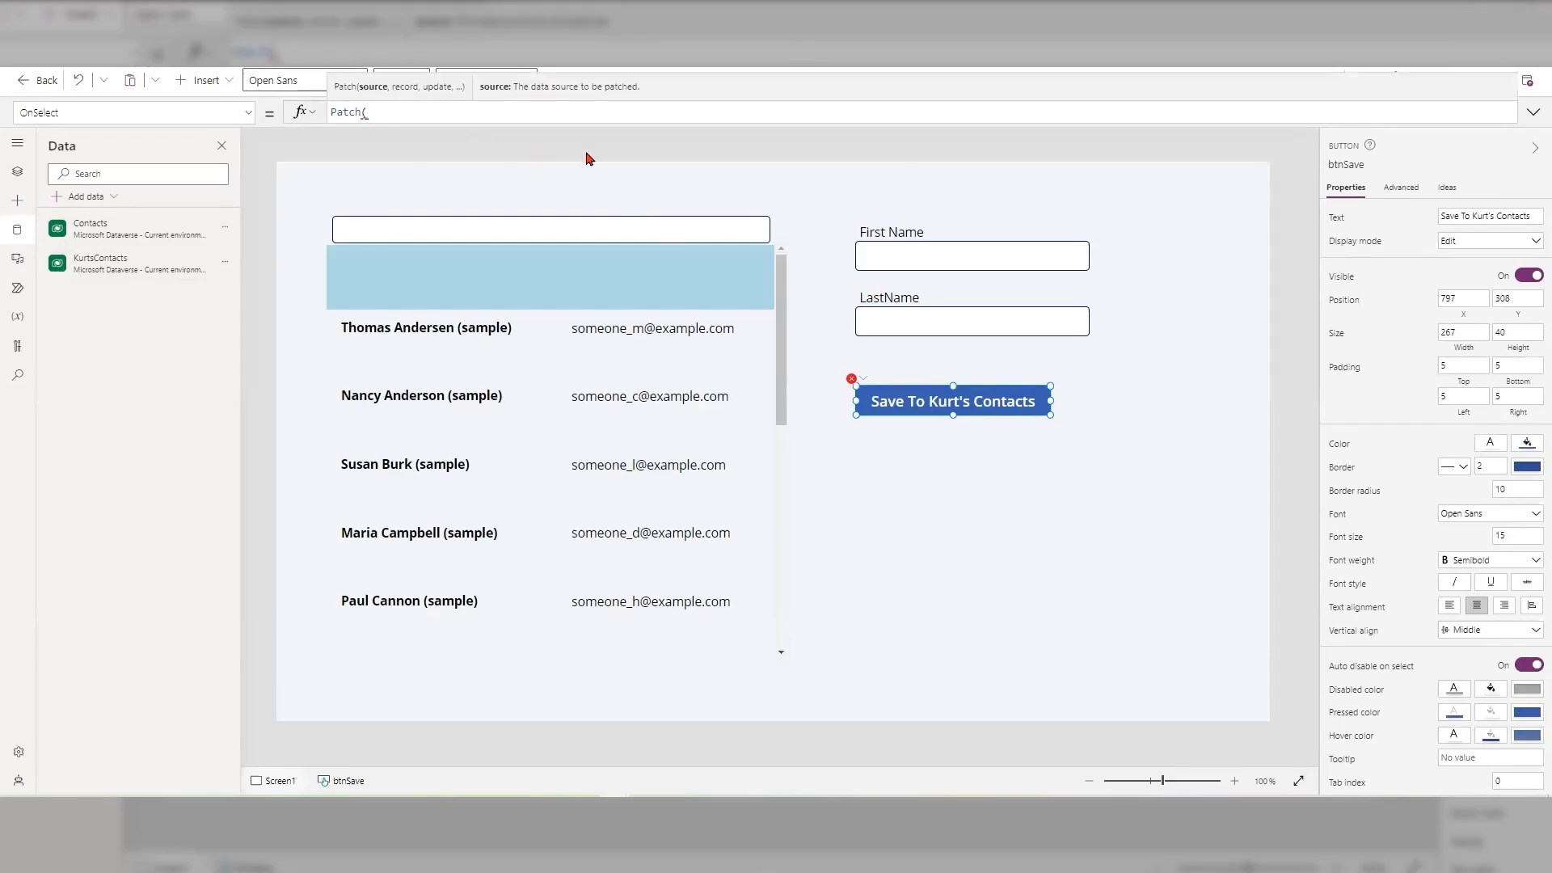
type("kurt")
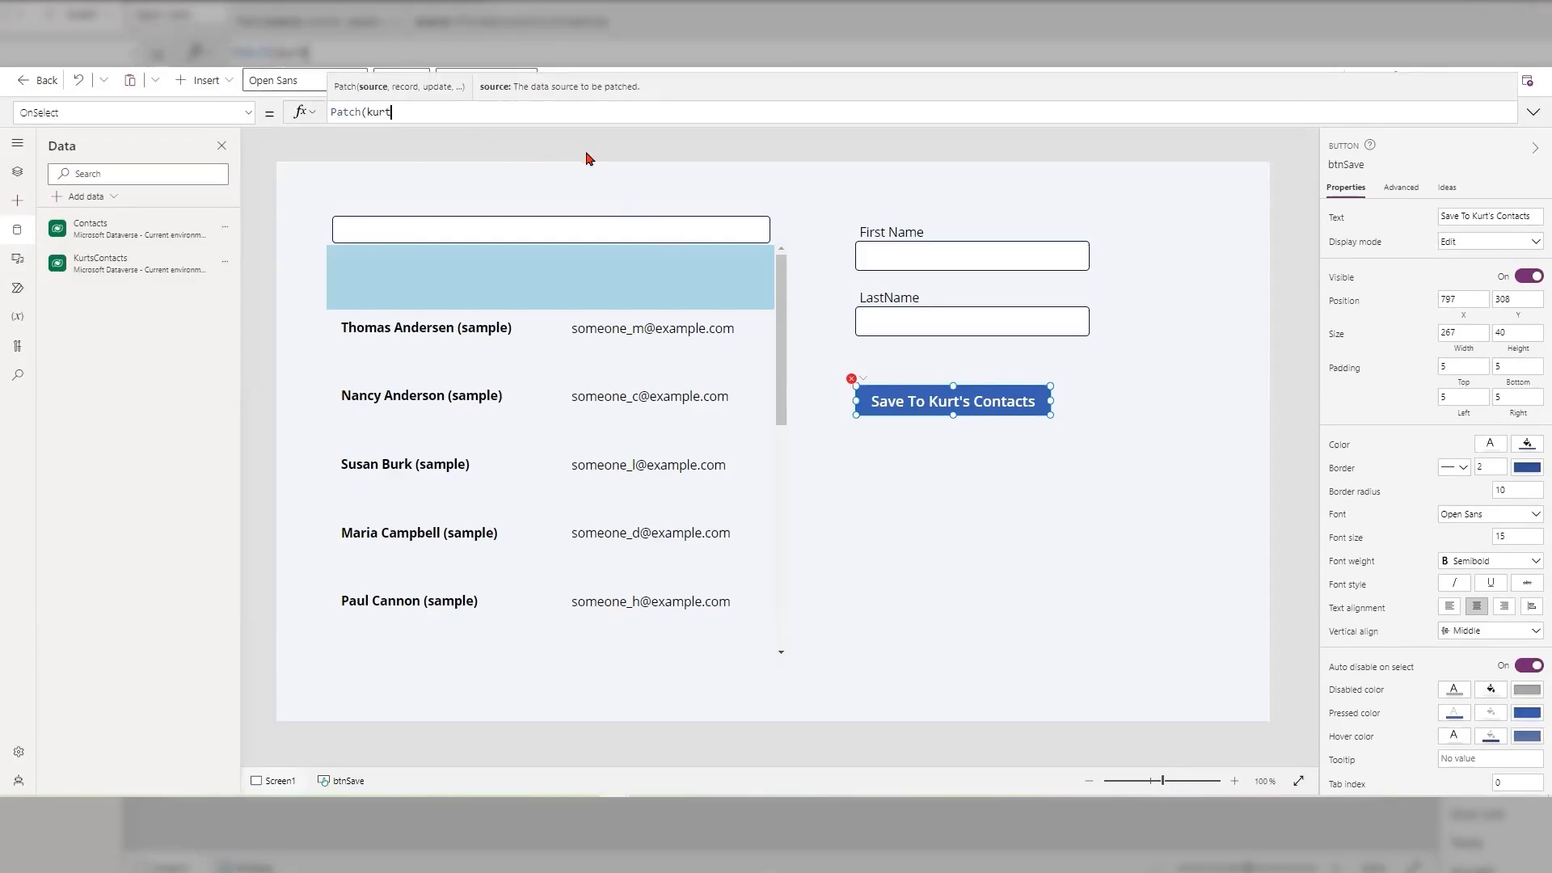
key("Tab")
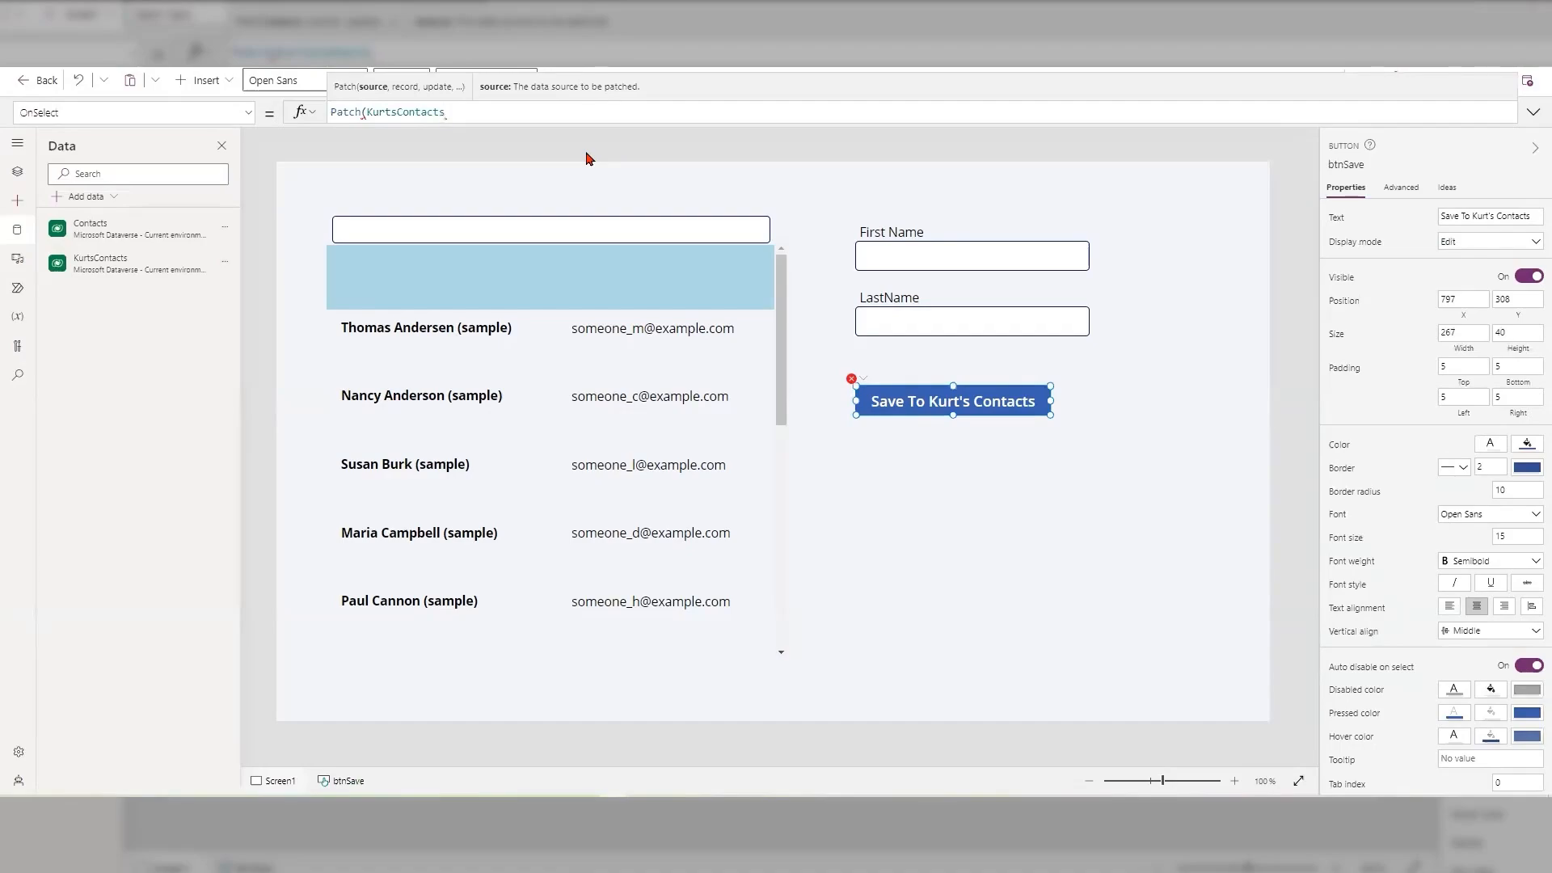
type(",")
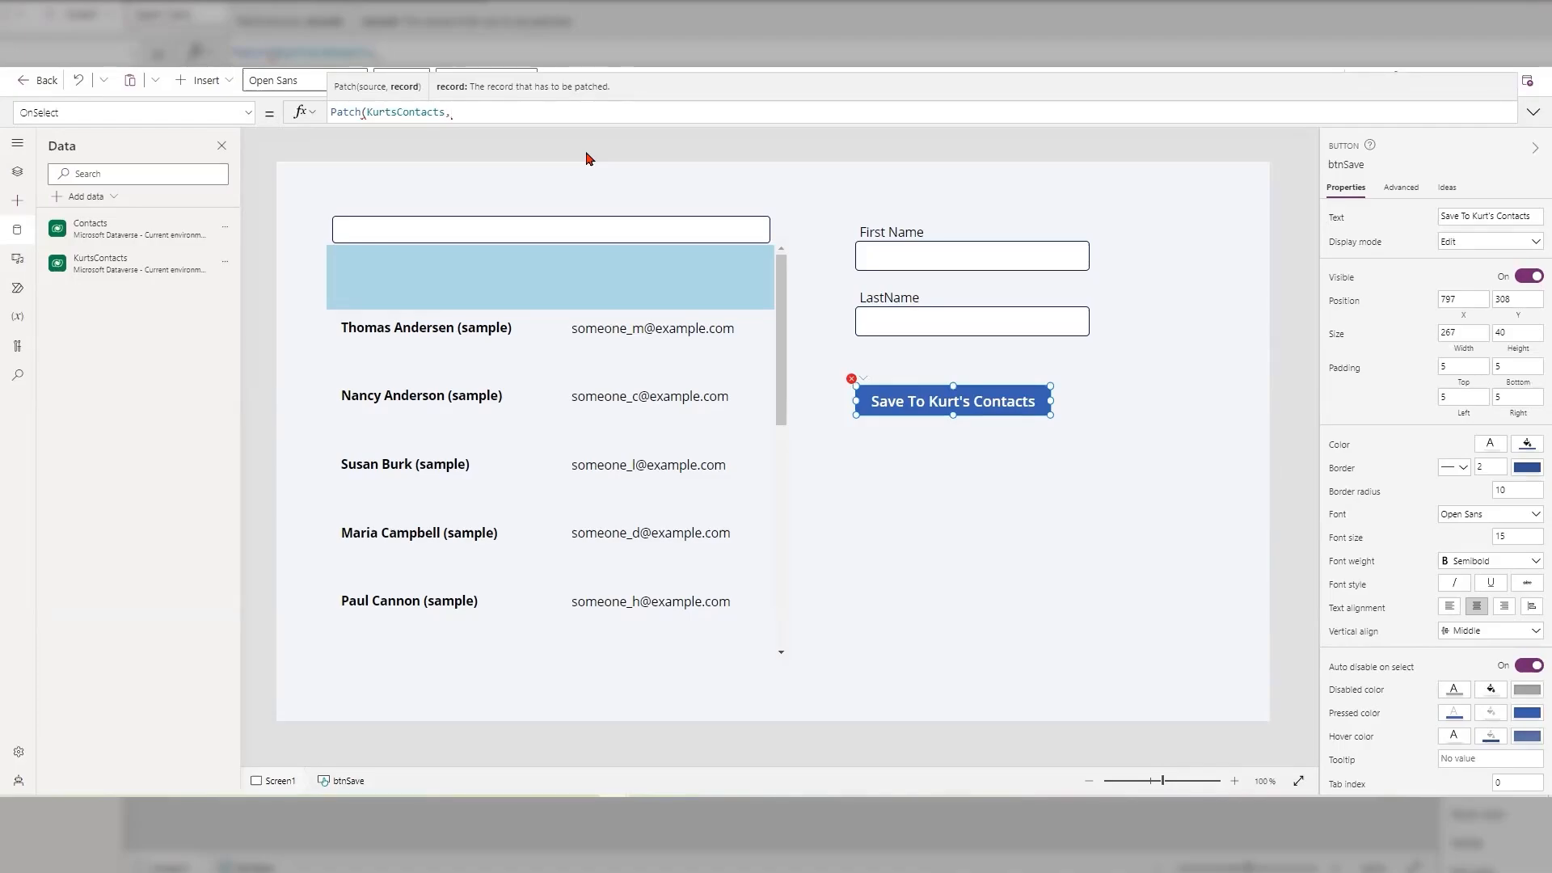
Step: Enter Defaults(KurtsContacts) as the Patch formula's record argument, followed by a comma, and start a new line for the update argument
type("defa")
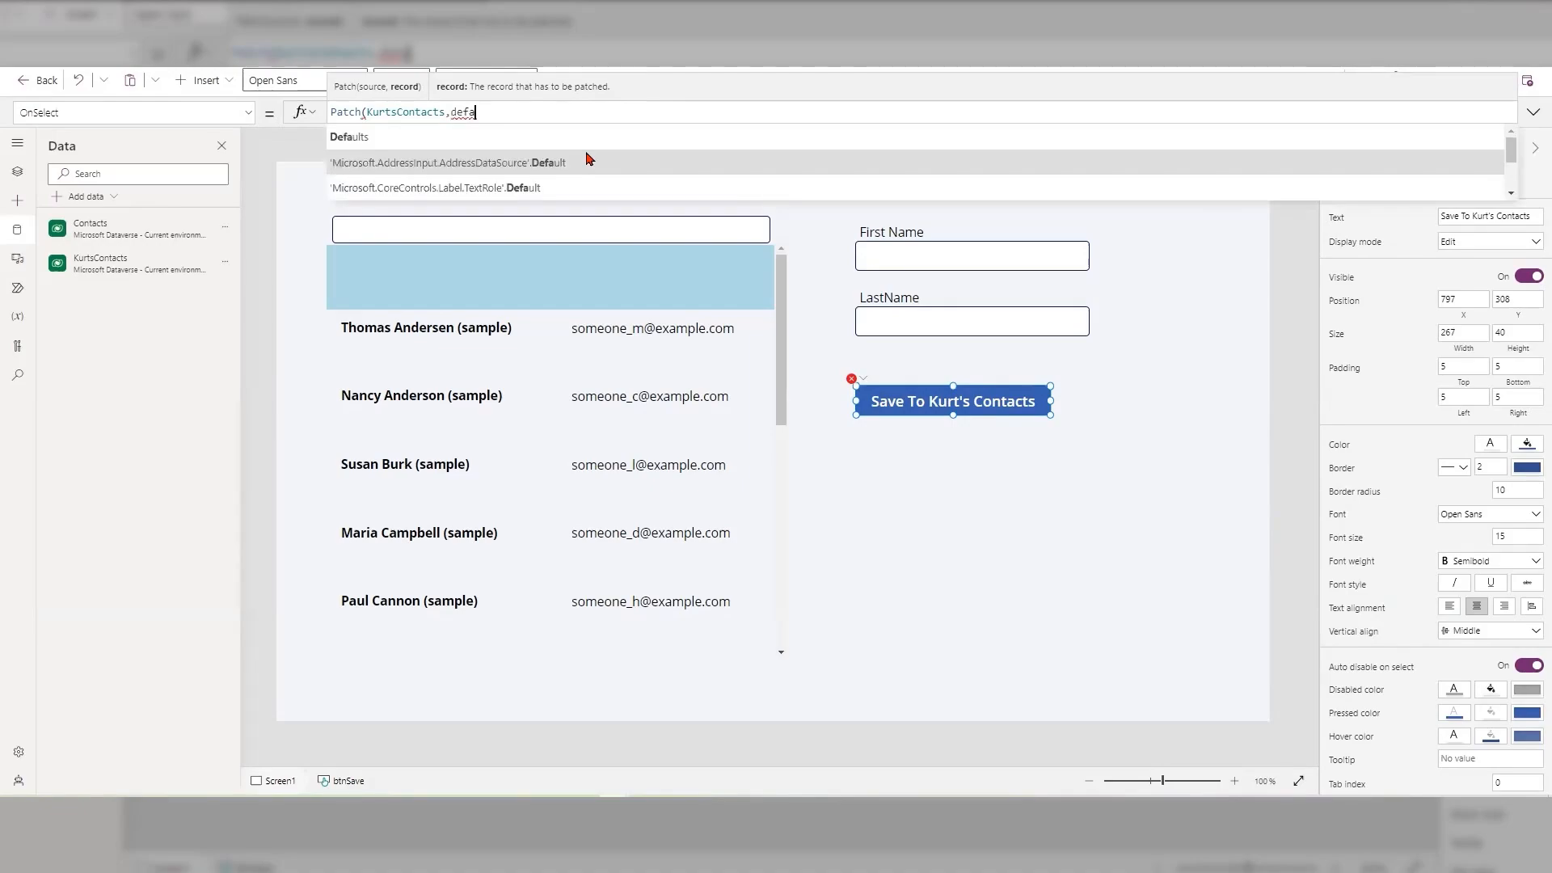
type("ults")
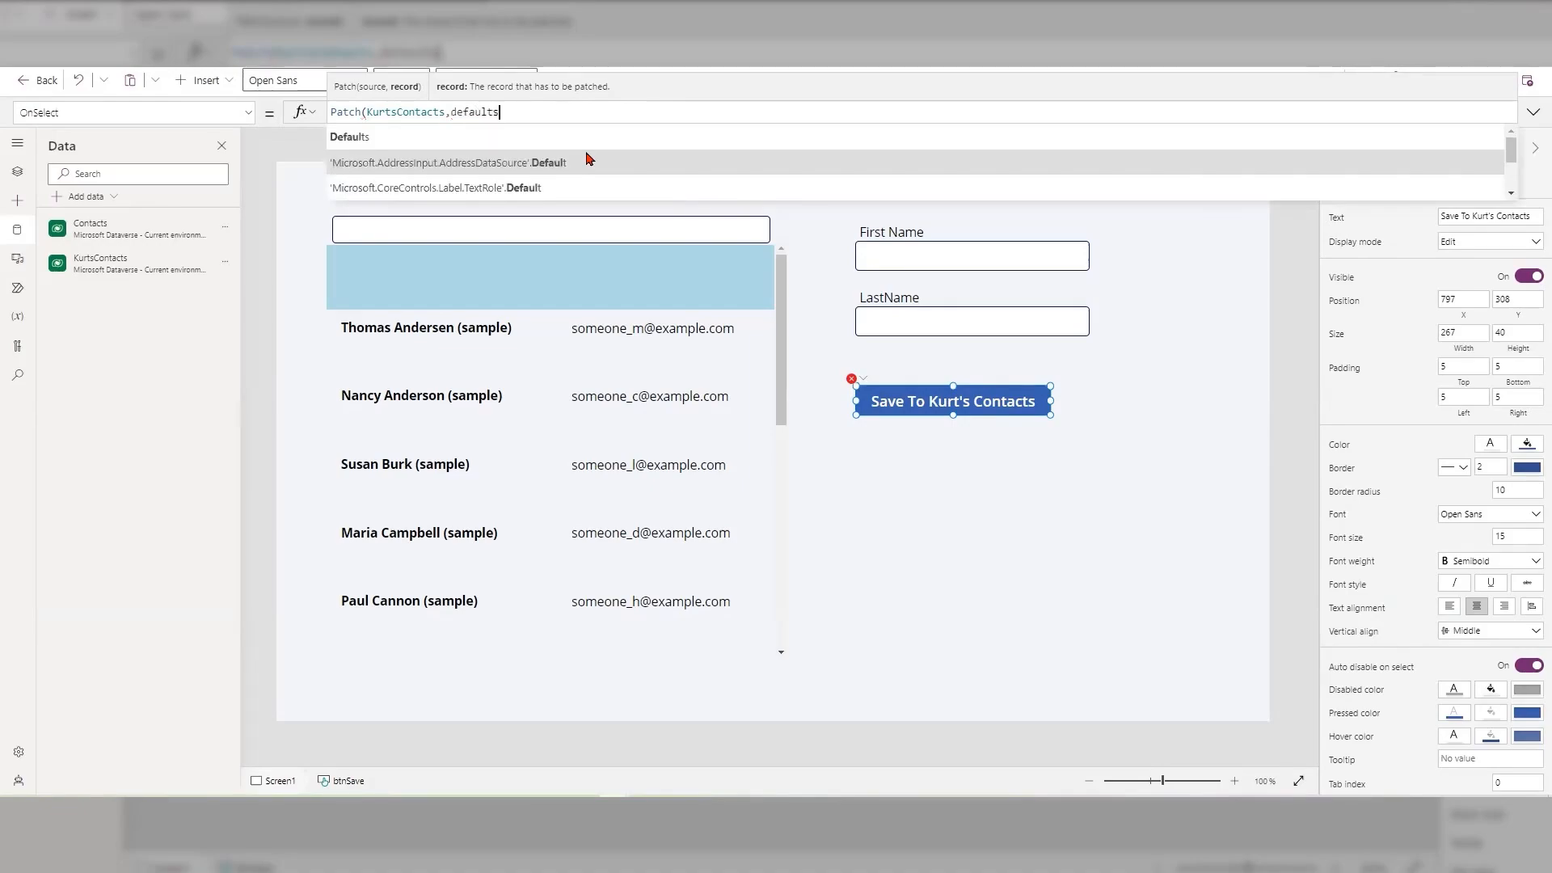
type("(")
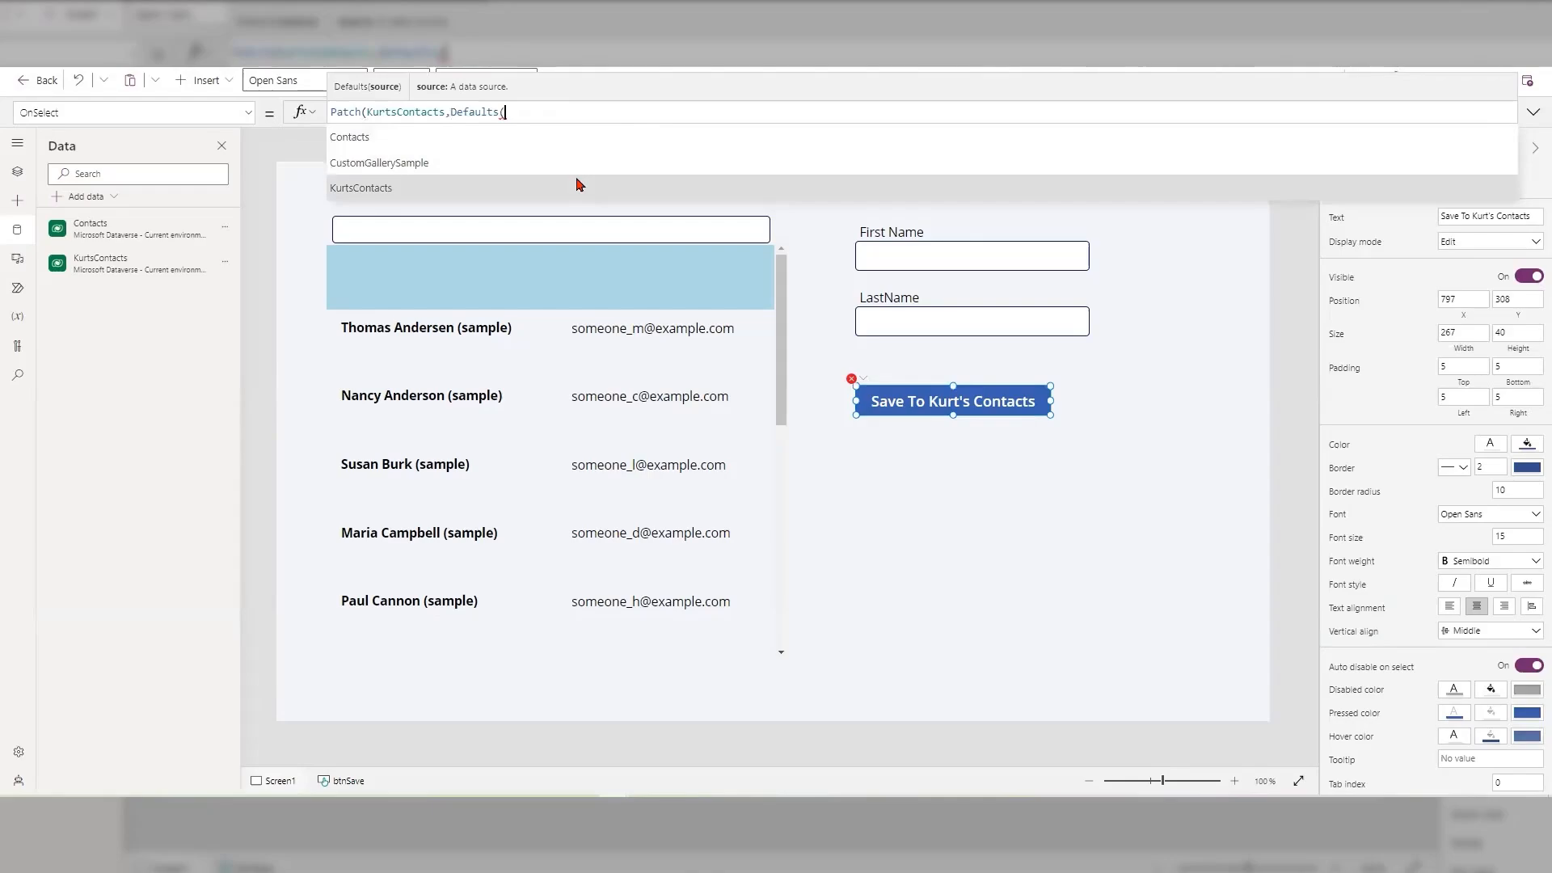
type("KurtsContacts")
key("Tab")
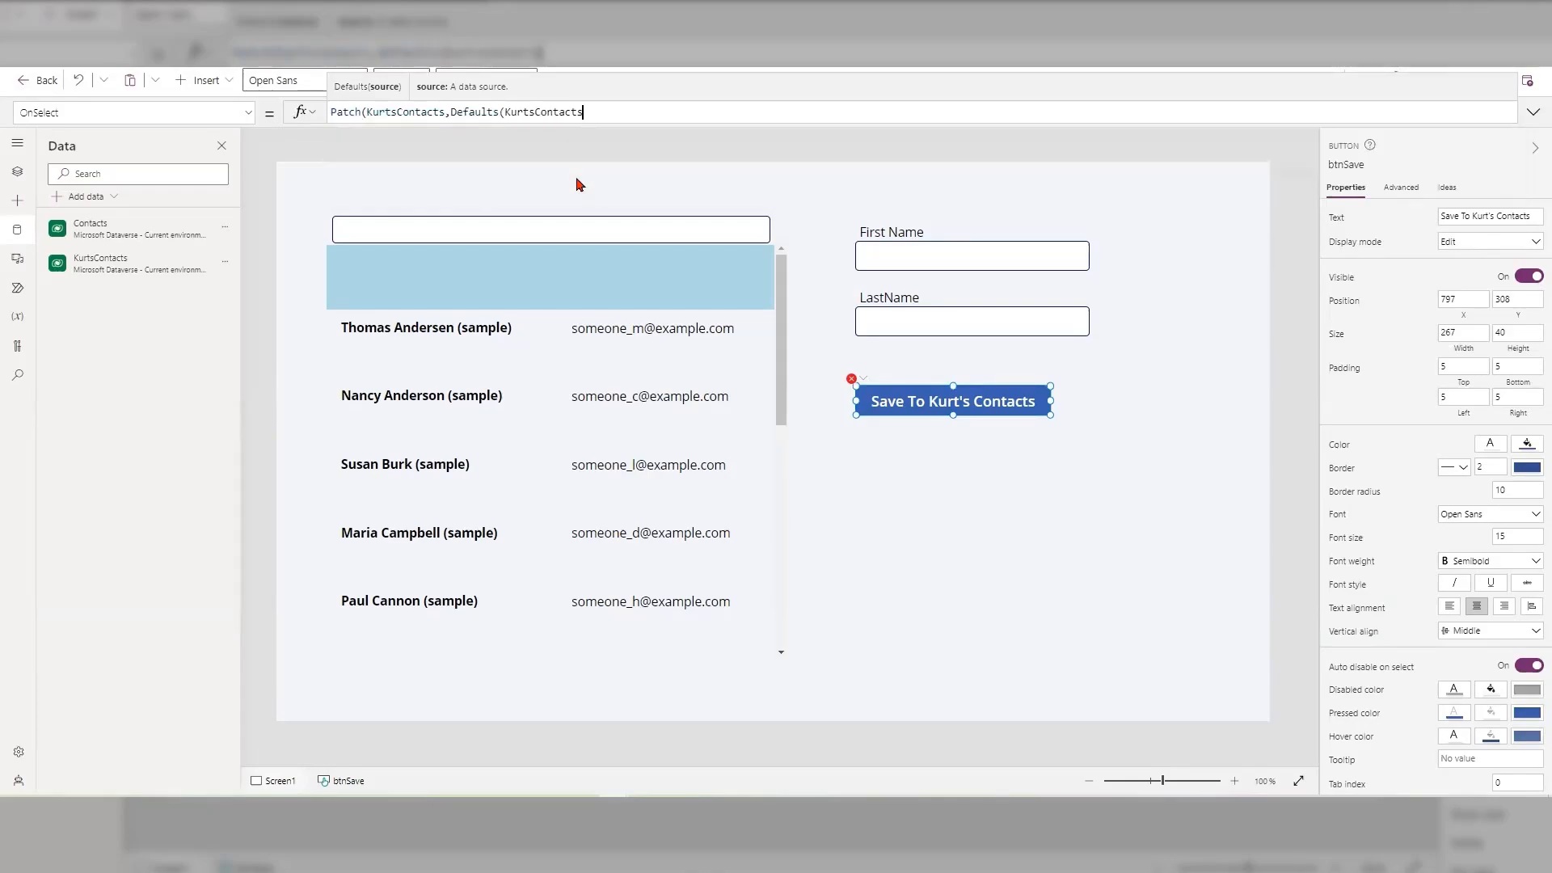
type(")")
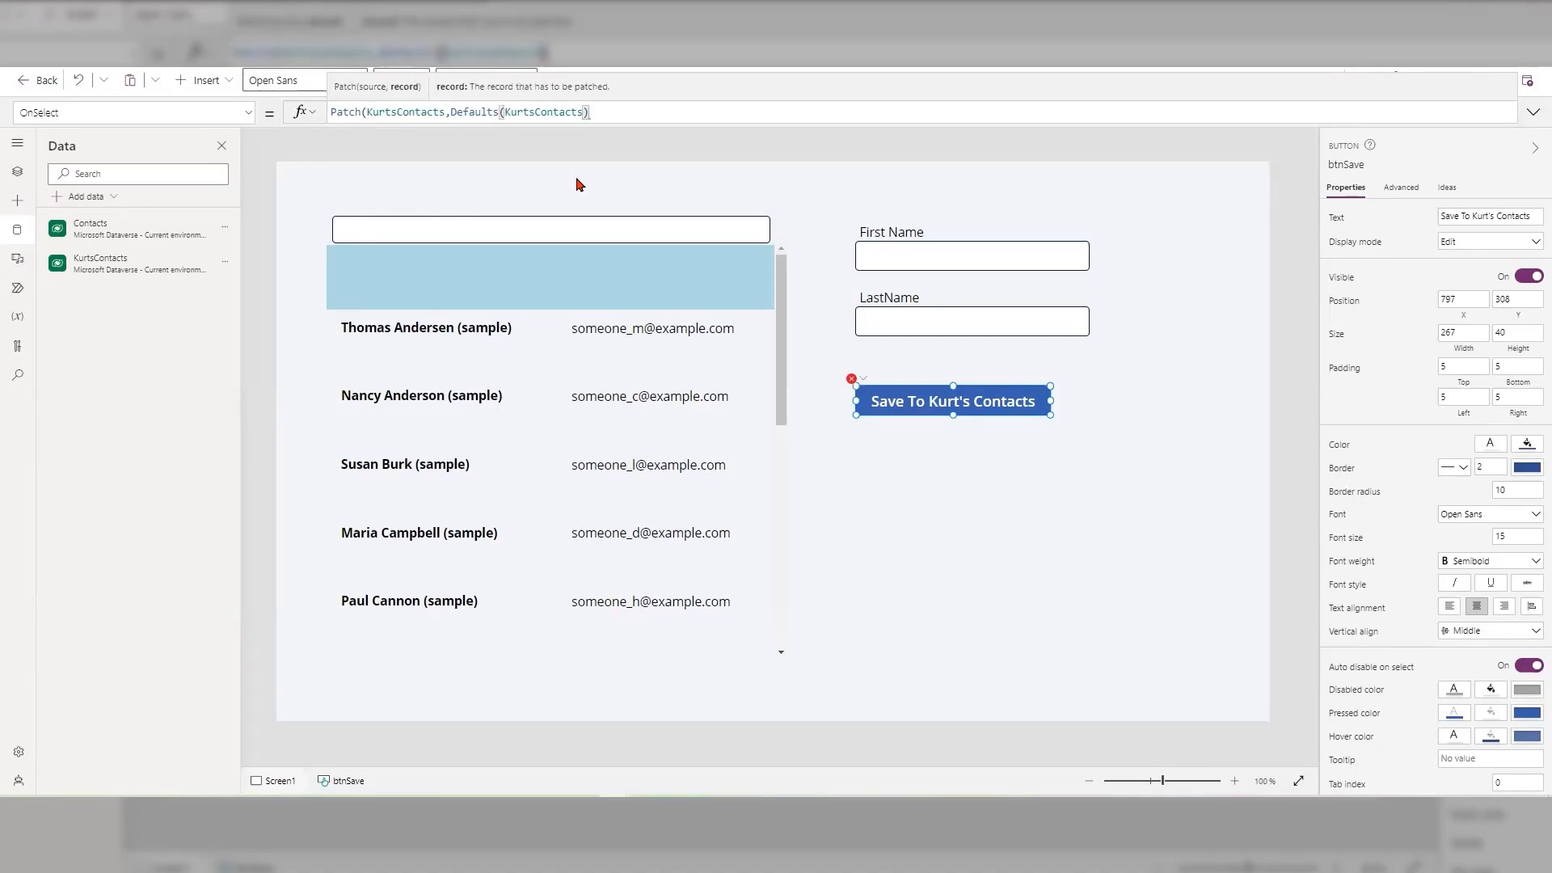
type(",")
left_click(1534, 113)
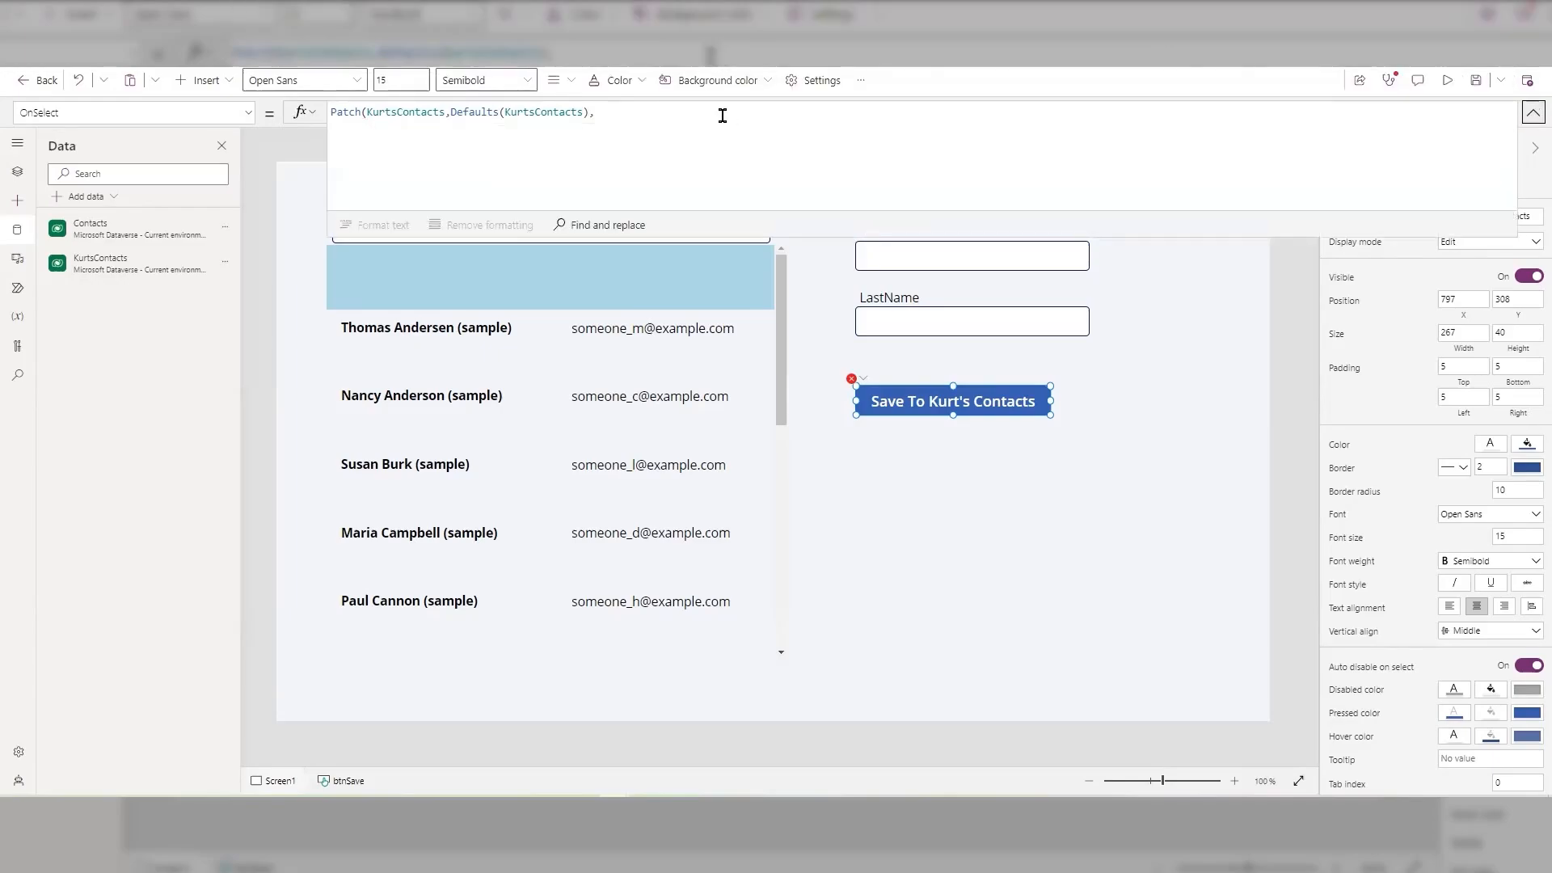
left_click(391, 146)
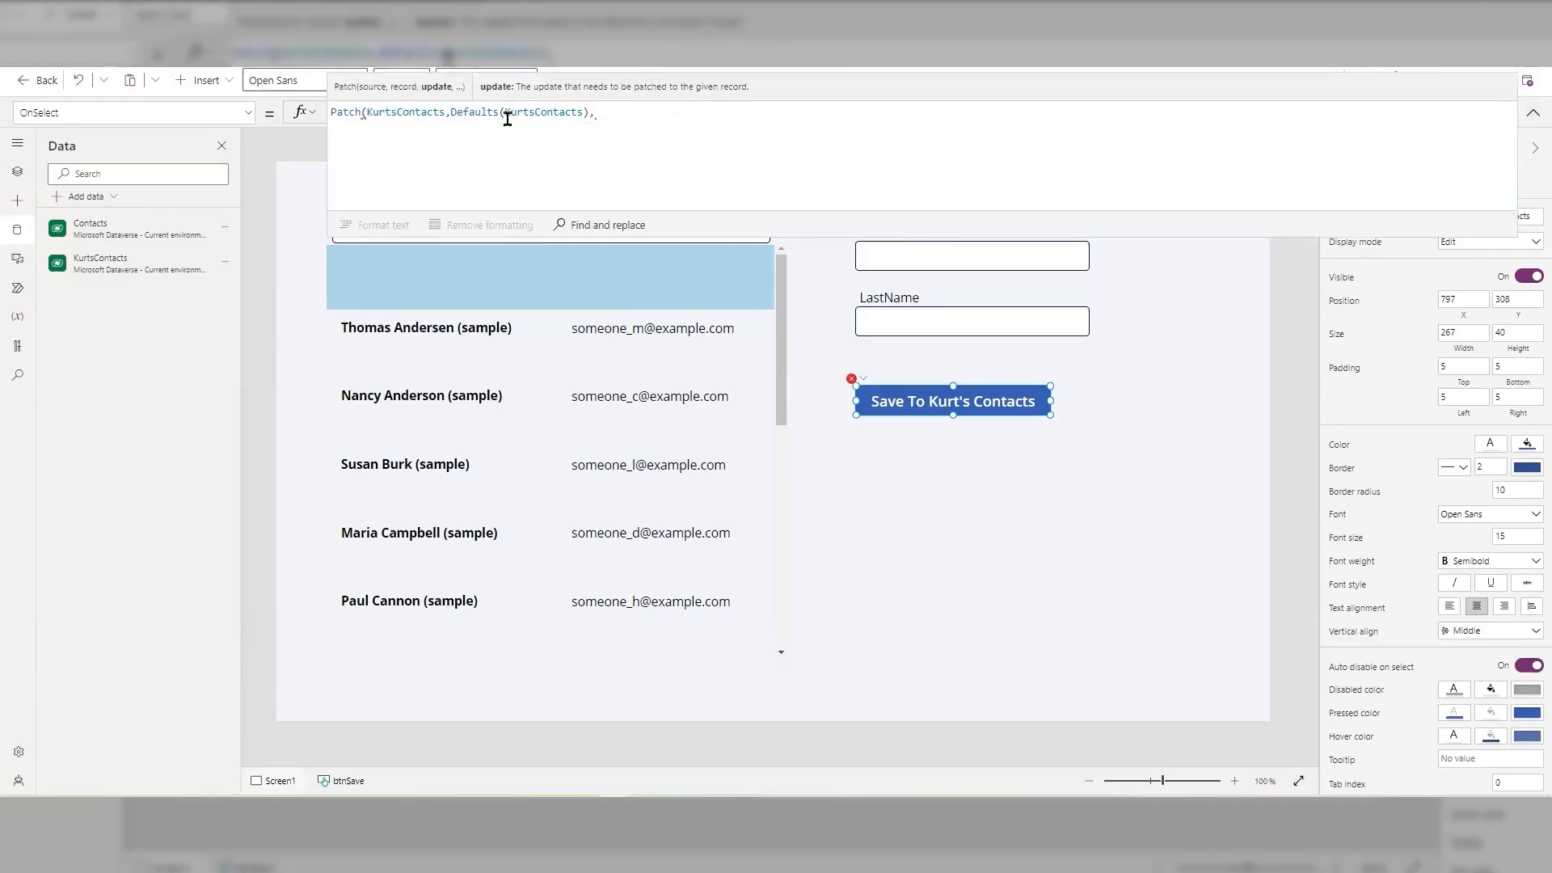
key("shift+Return")
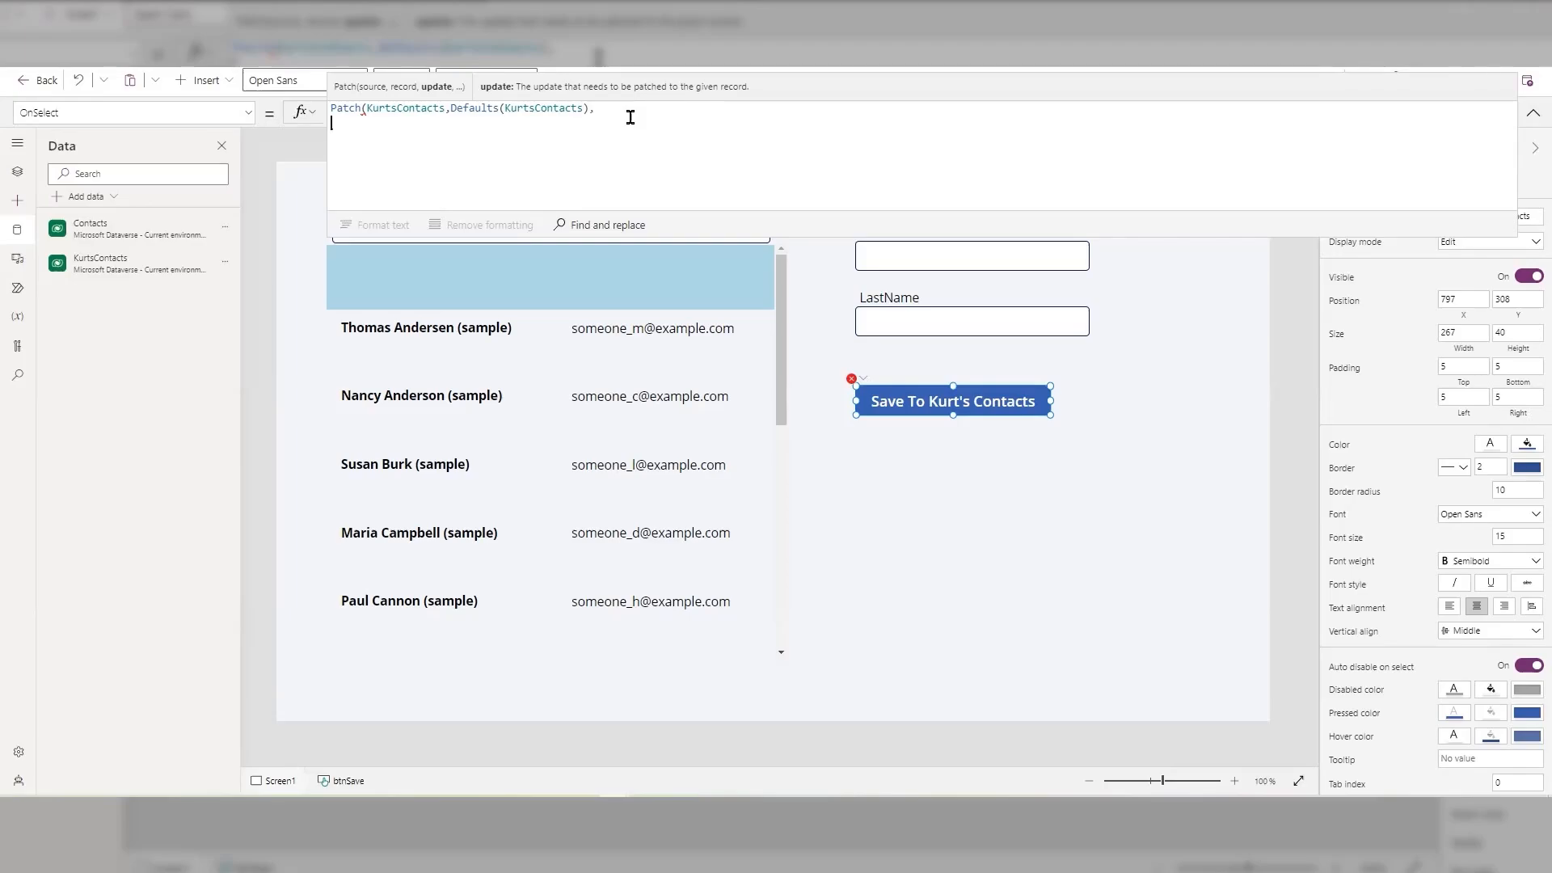
Step: Open a braced update record in the save button's Patch formula and start it with the LastName column
type("{")
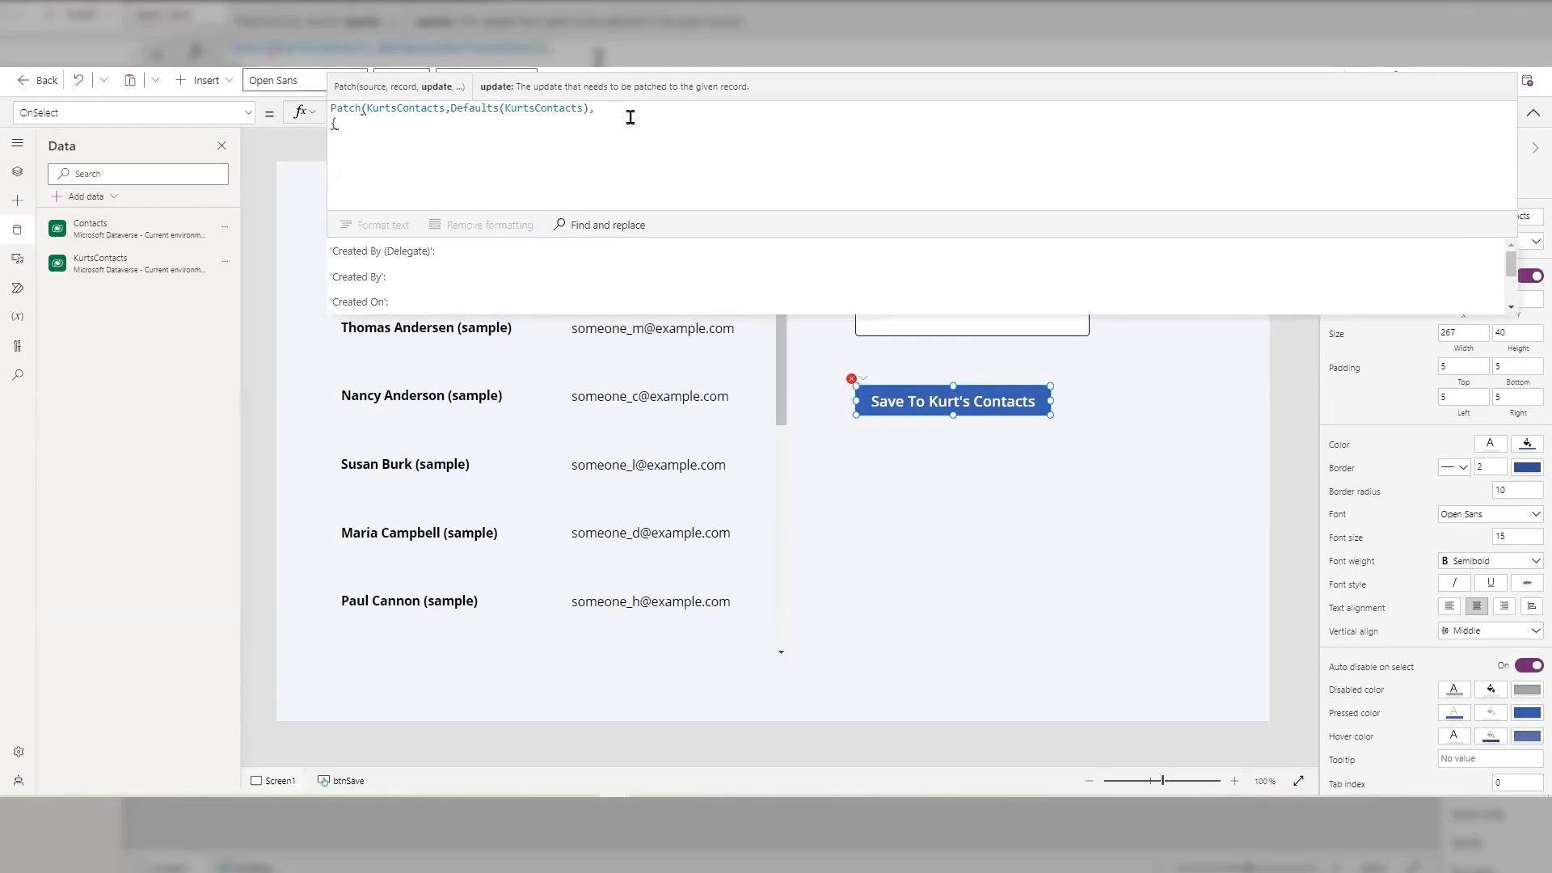
key("Return")
key("Return")
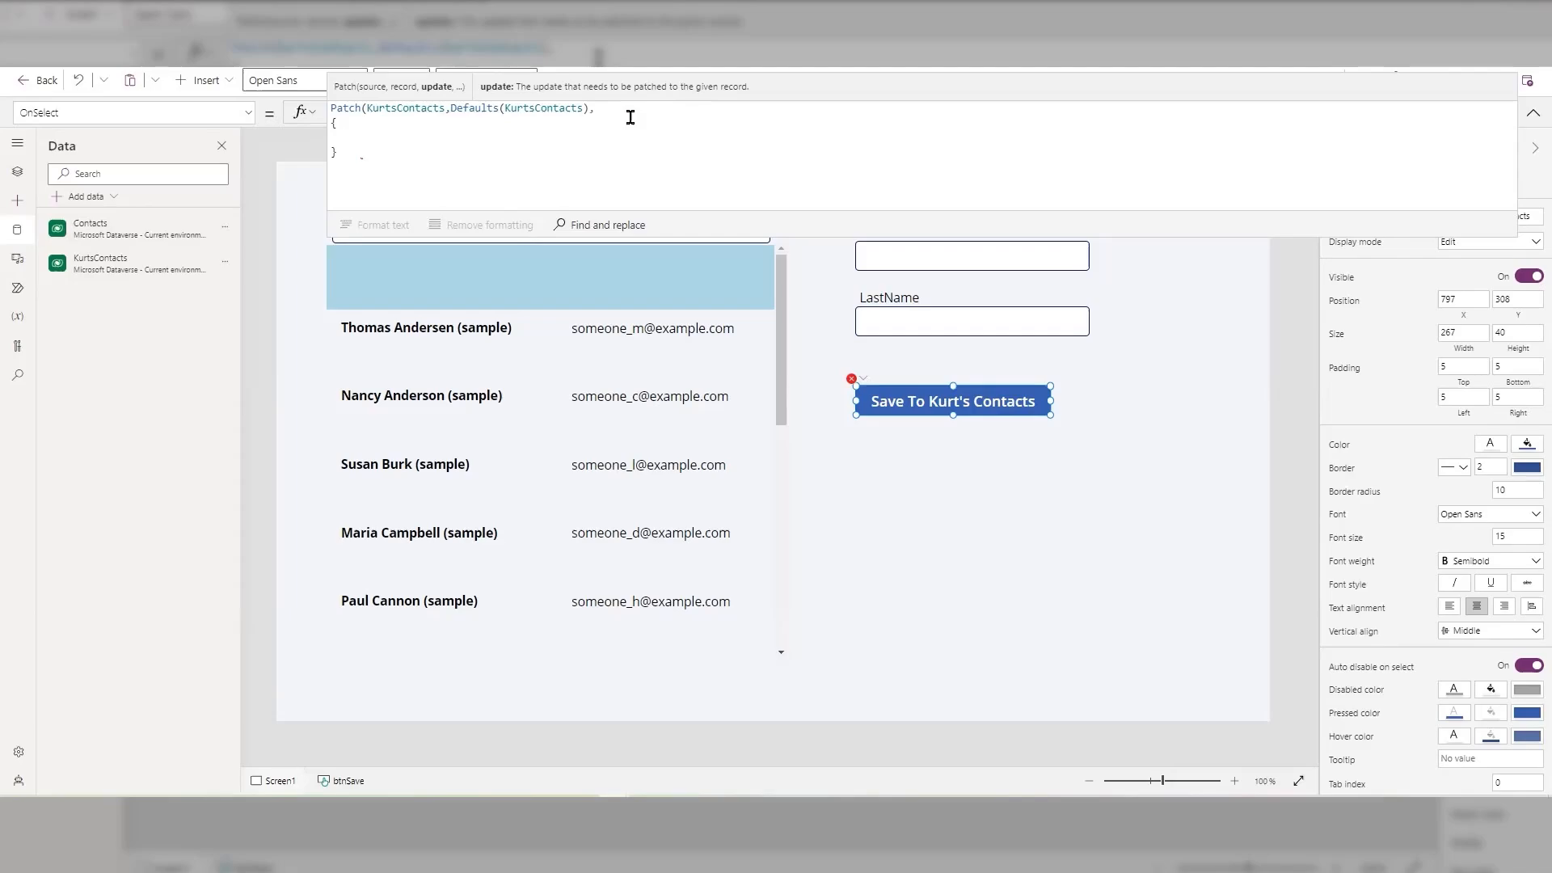
type("last")
key("Tab")
left_click(1533, 117)
Step: Rename the text input under the LastName label to txtLastName
left_click(920, 323)
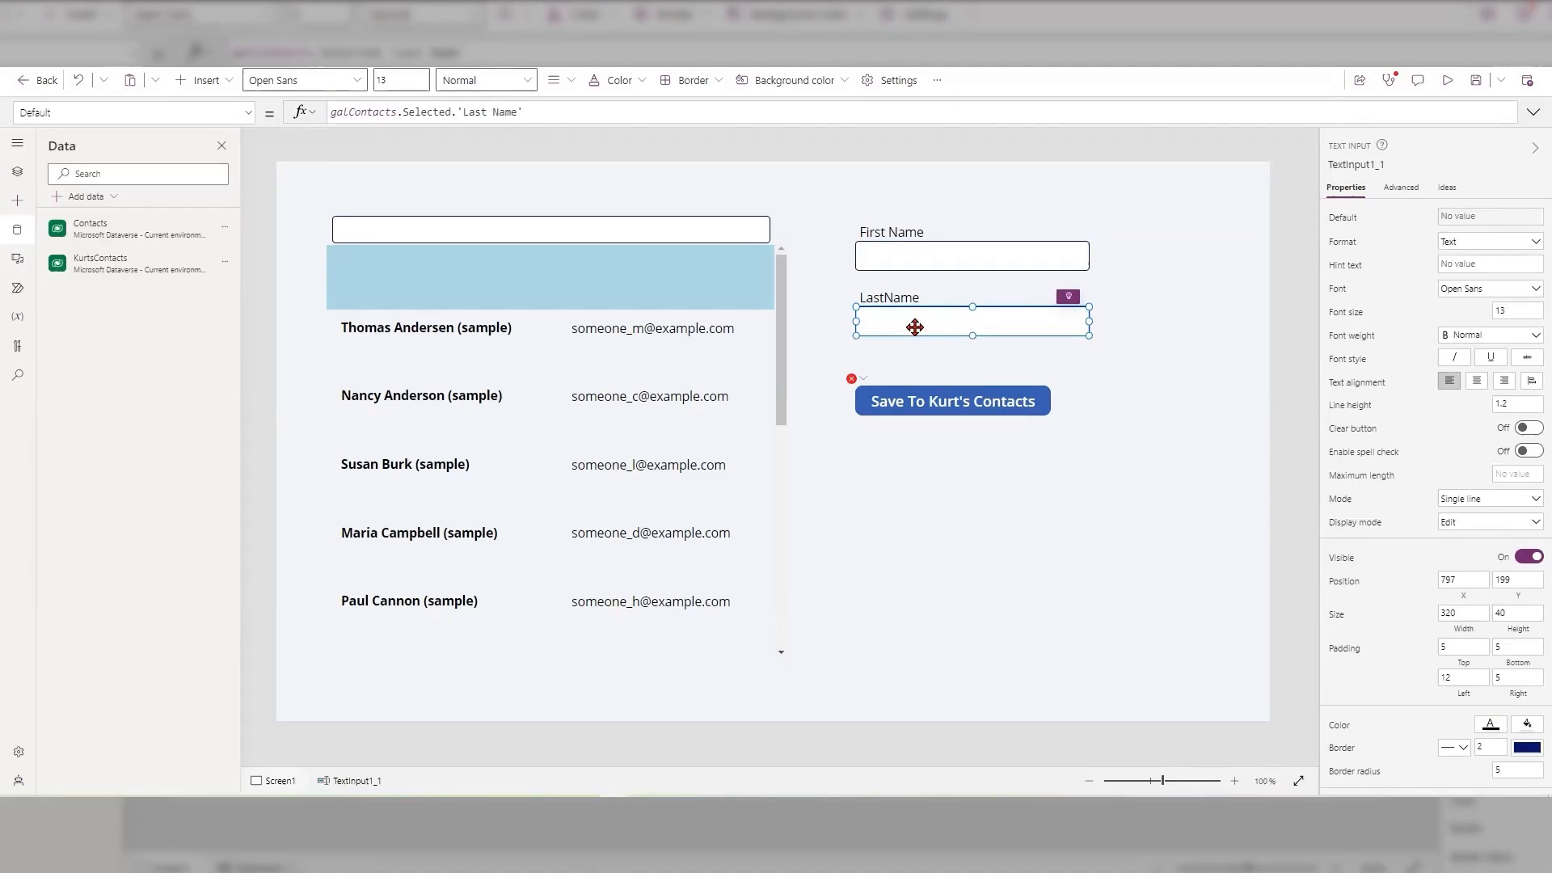
left_click(1353, 161)
type("txt")
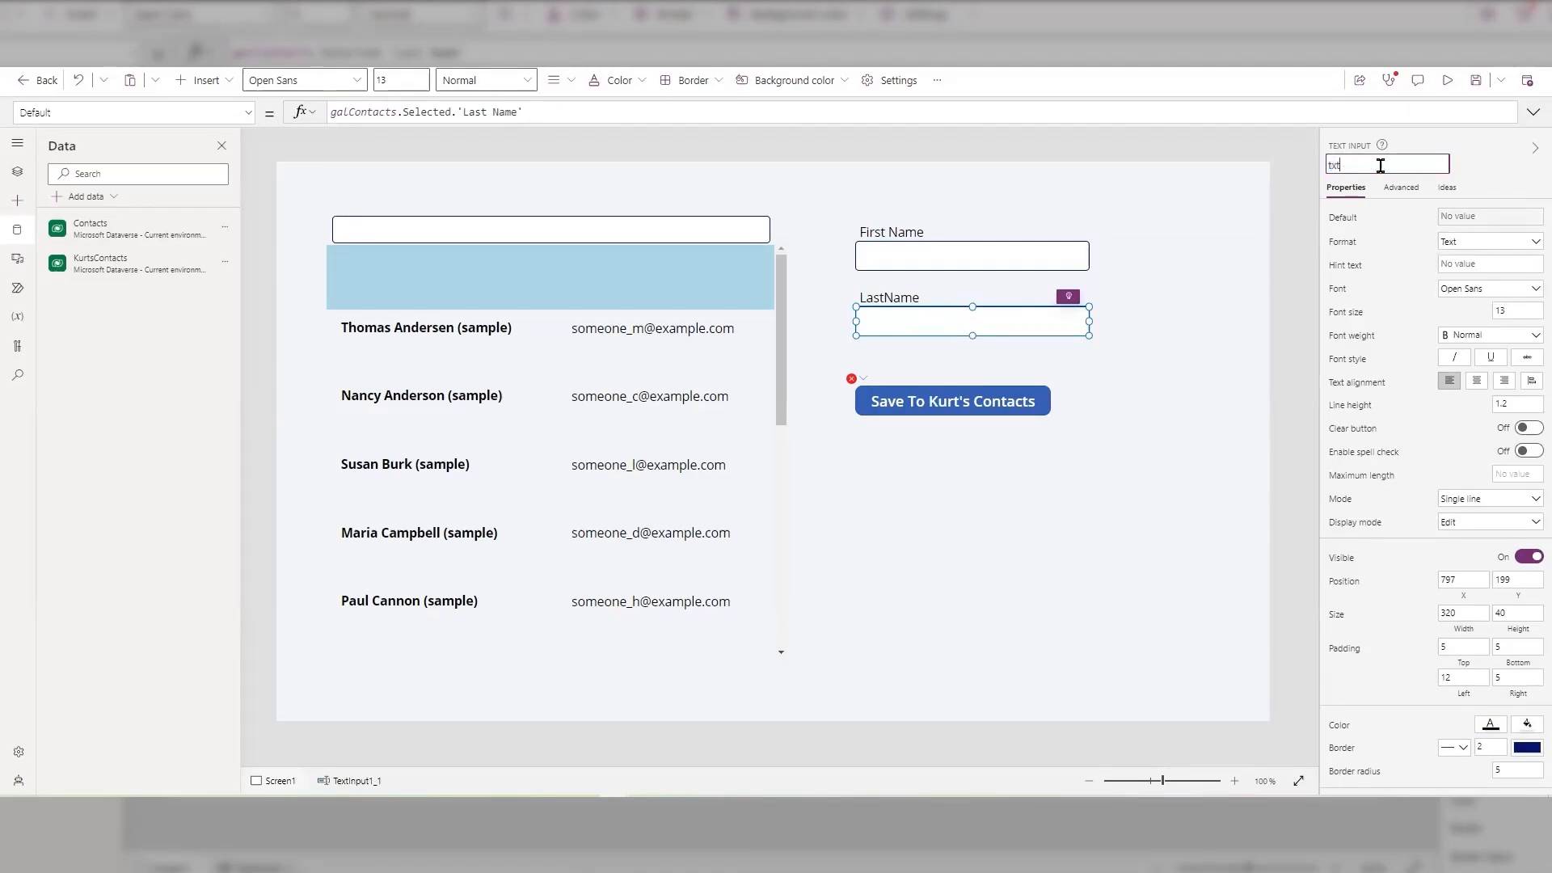
type("LastName")
Step: Rename the text input under the First Name label to txtFirstName and check the names of both inputs
left_click(992, 256)
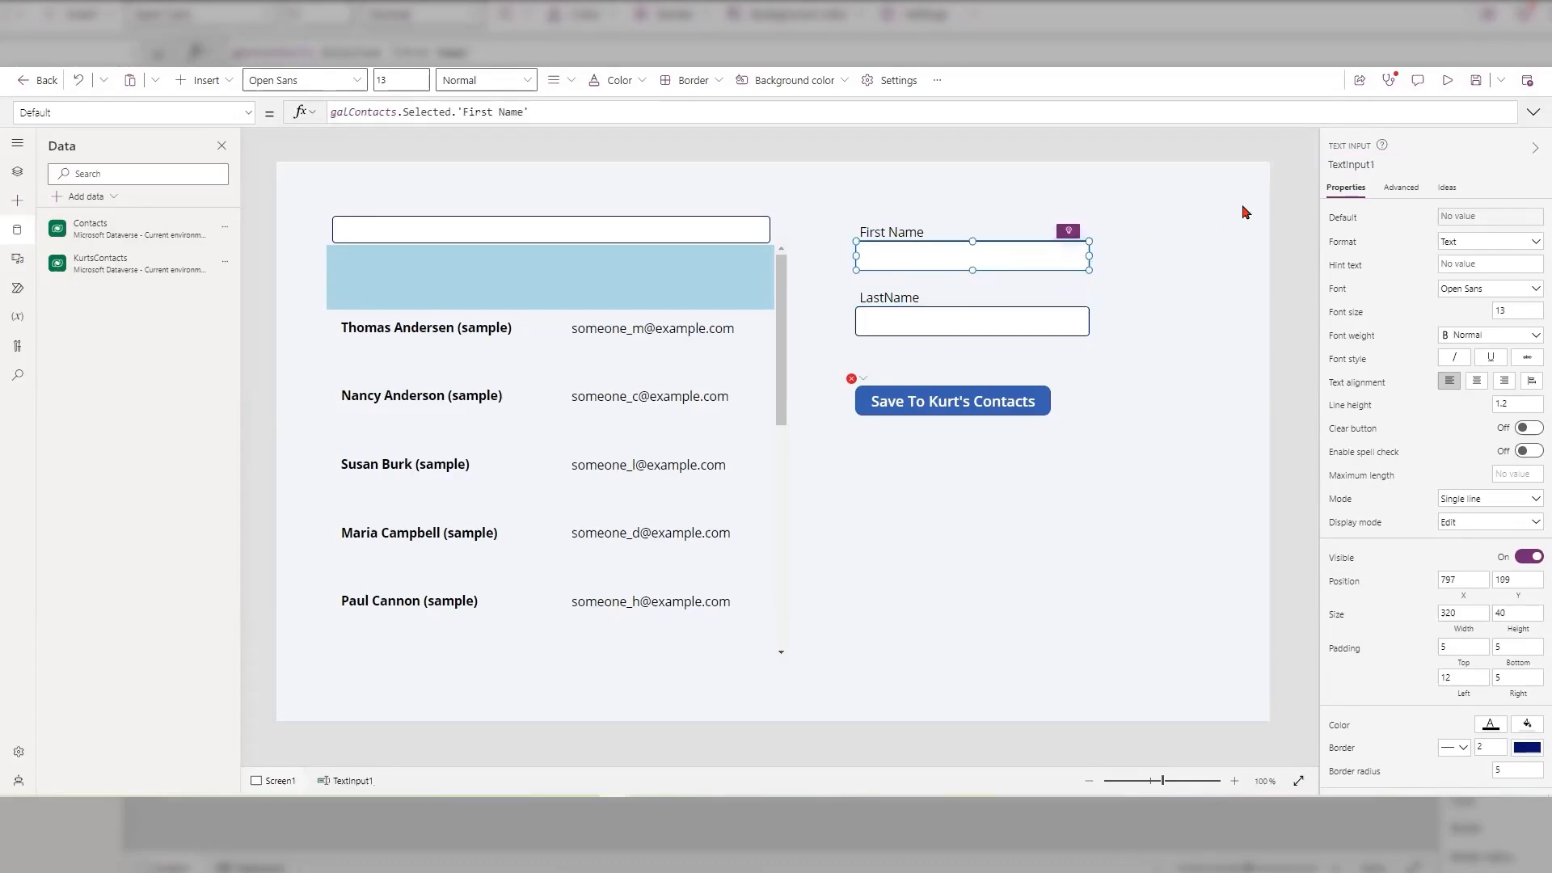
left_click(1369, 165)
type("tx")
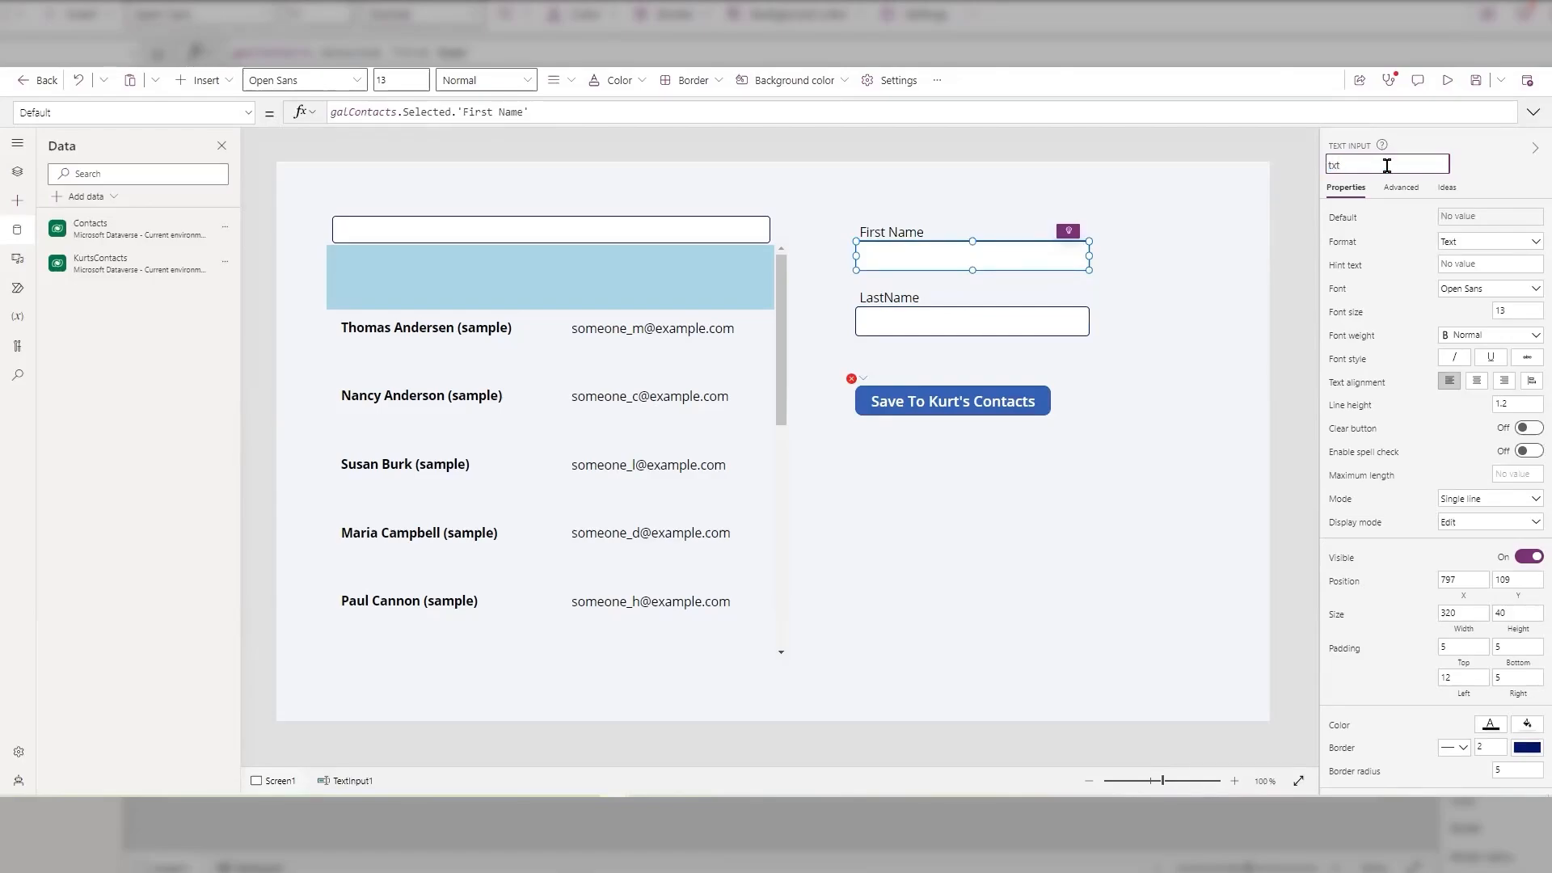
type("tFirstName")
left_click(1018, 311)
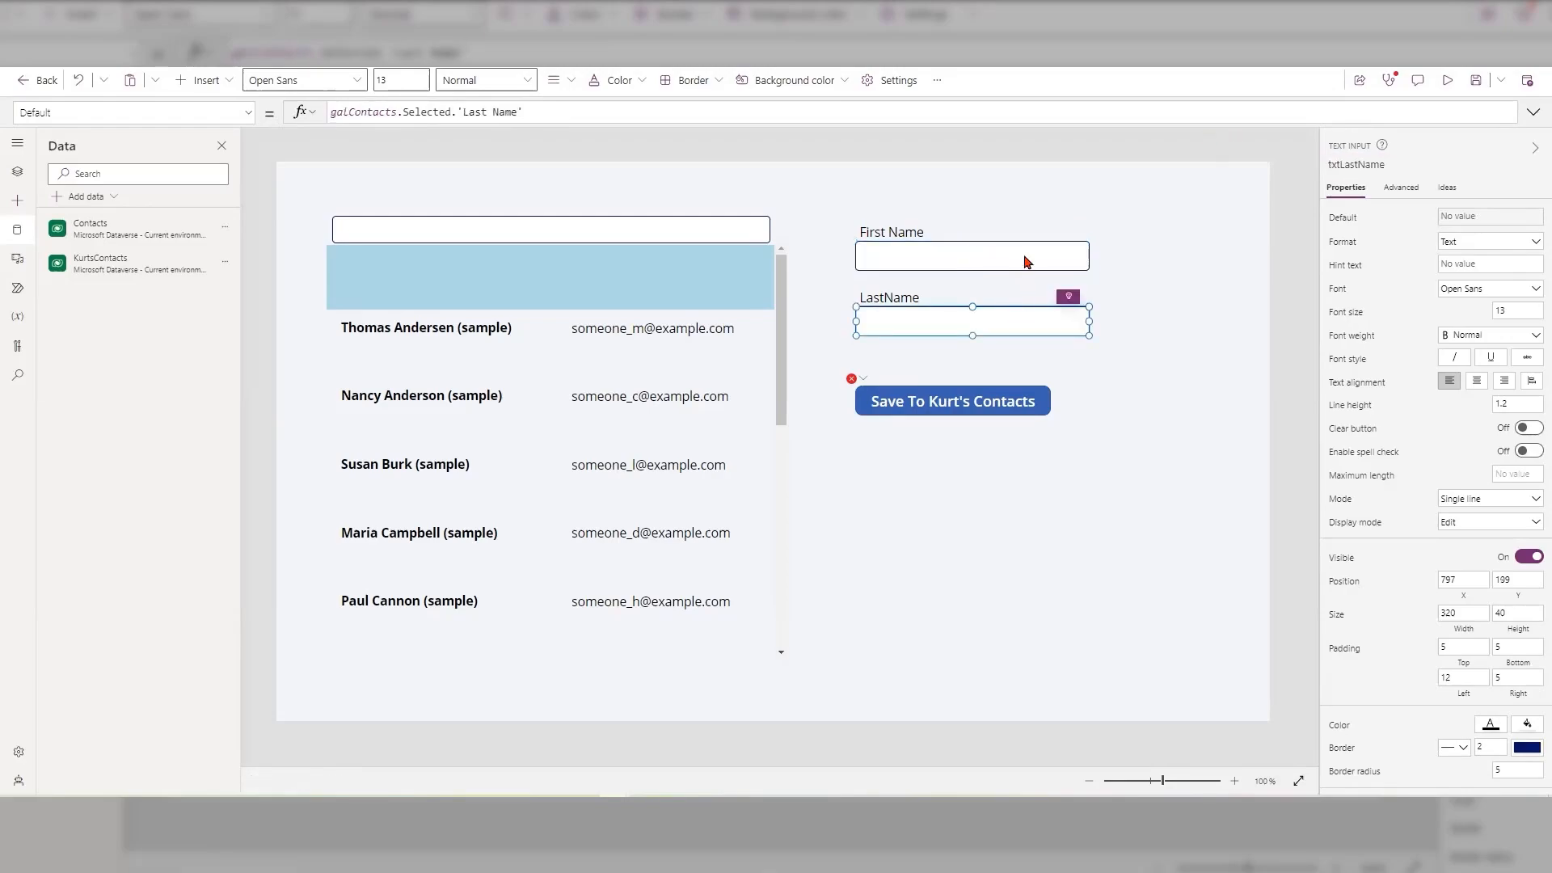
left_click(1022, 259)
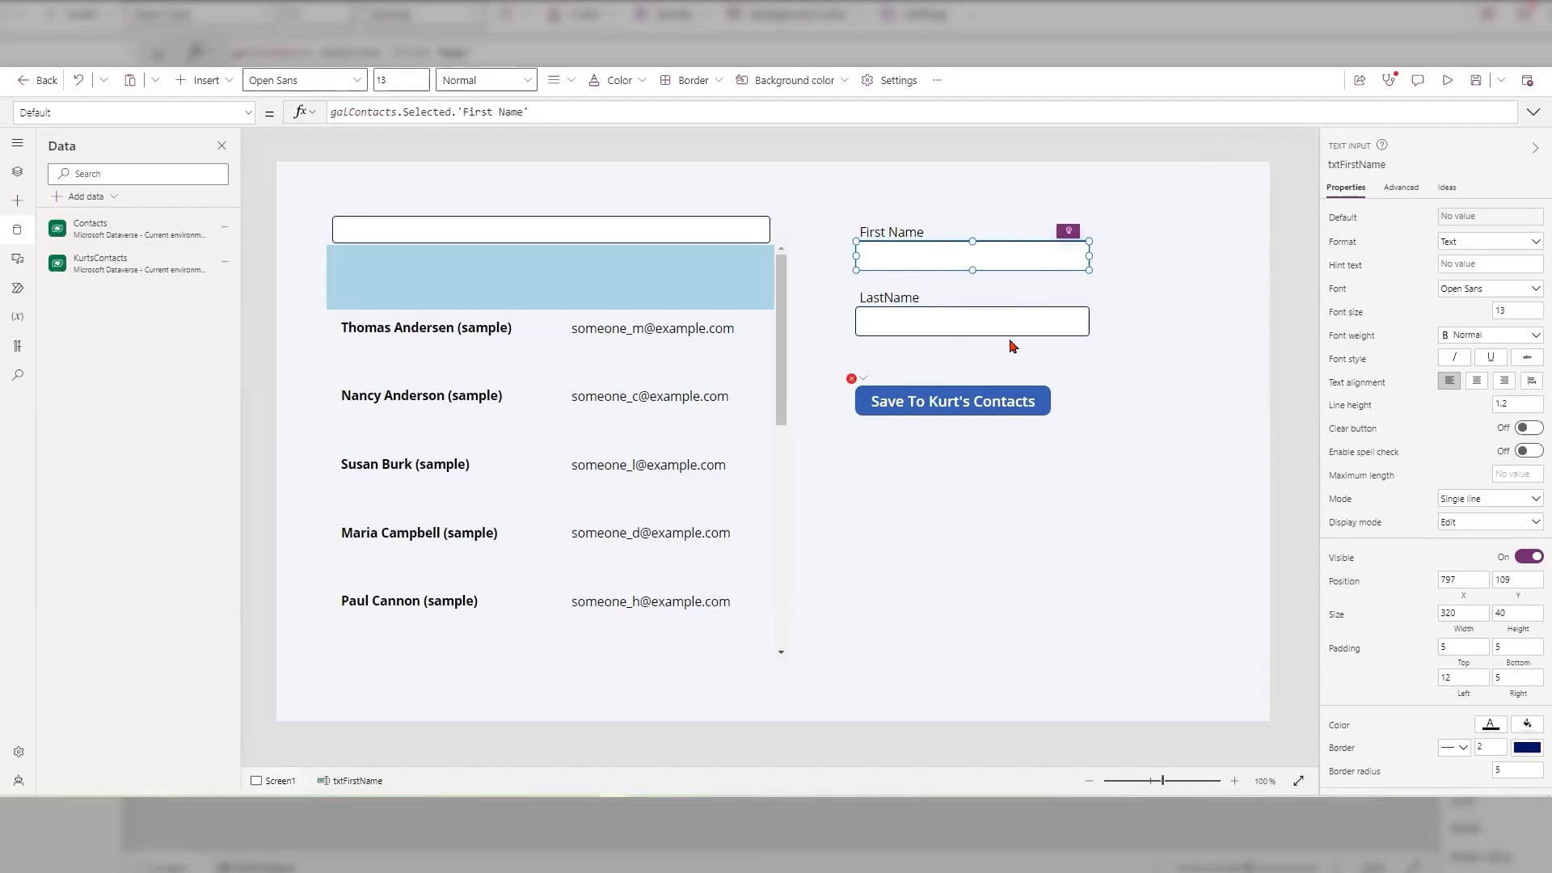
left_click(1013, 325)
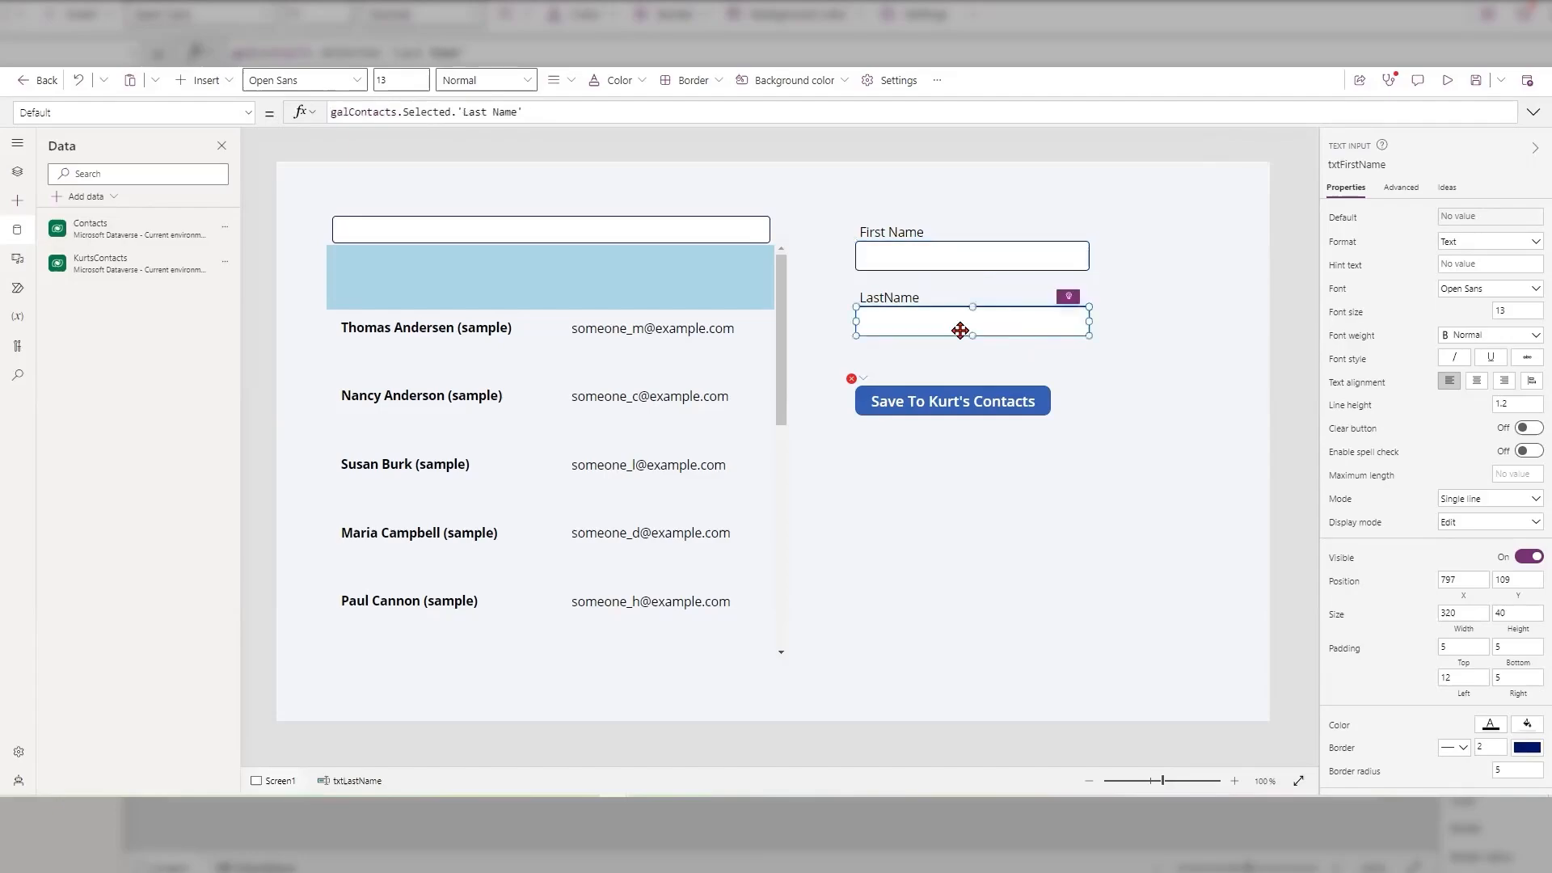
Step: Open the KurtsContacts table for editing, examine its list of existing columns, and close it without changes
left_click(225, 262)
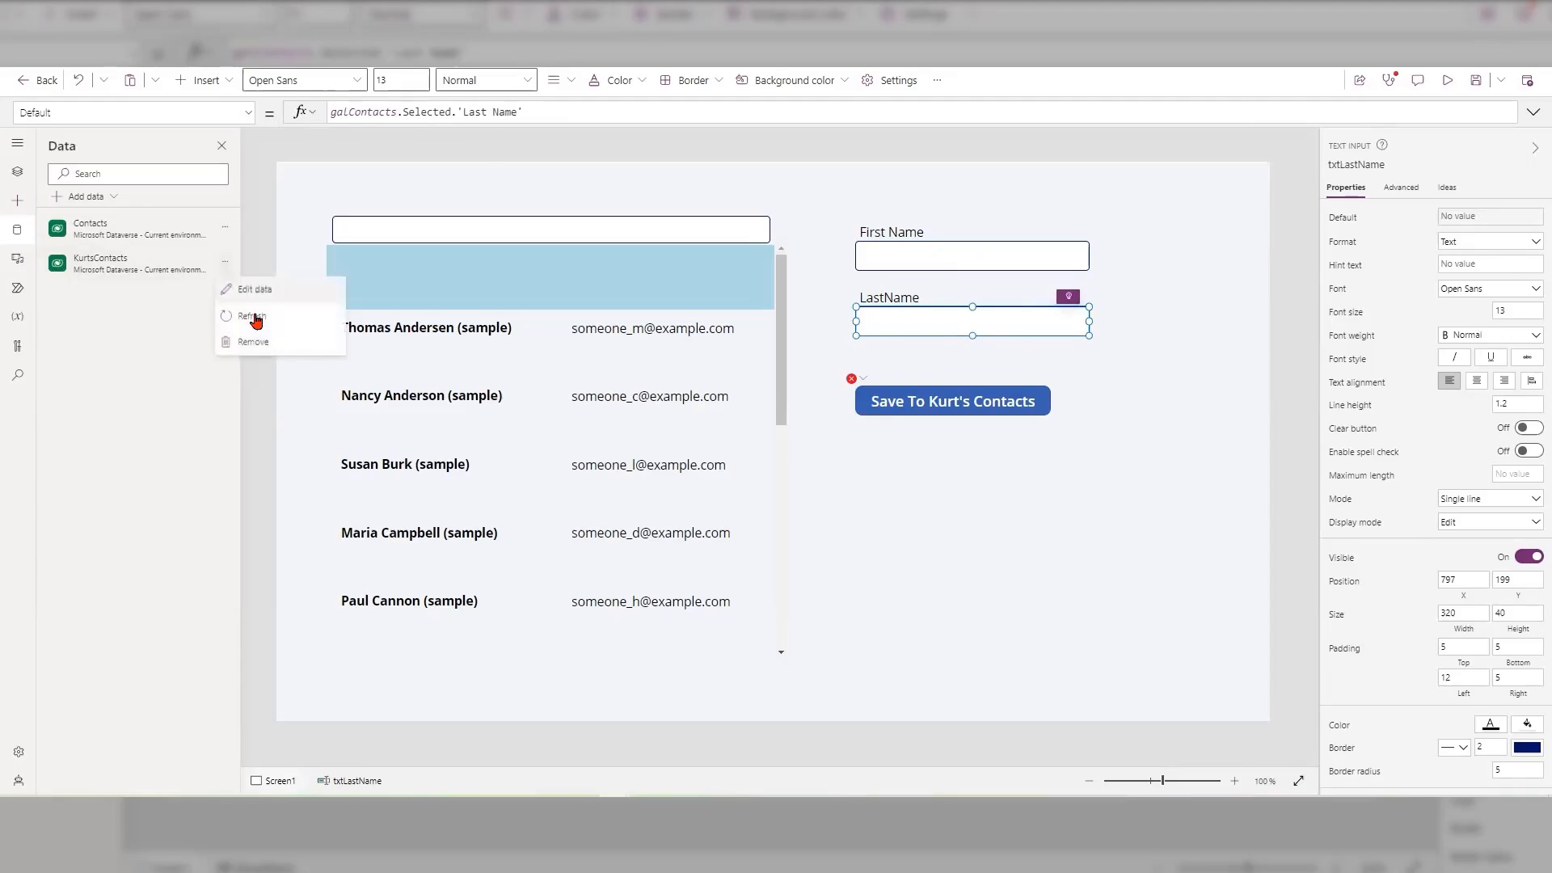
left_click(255, 293)
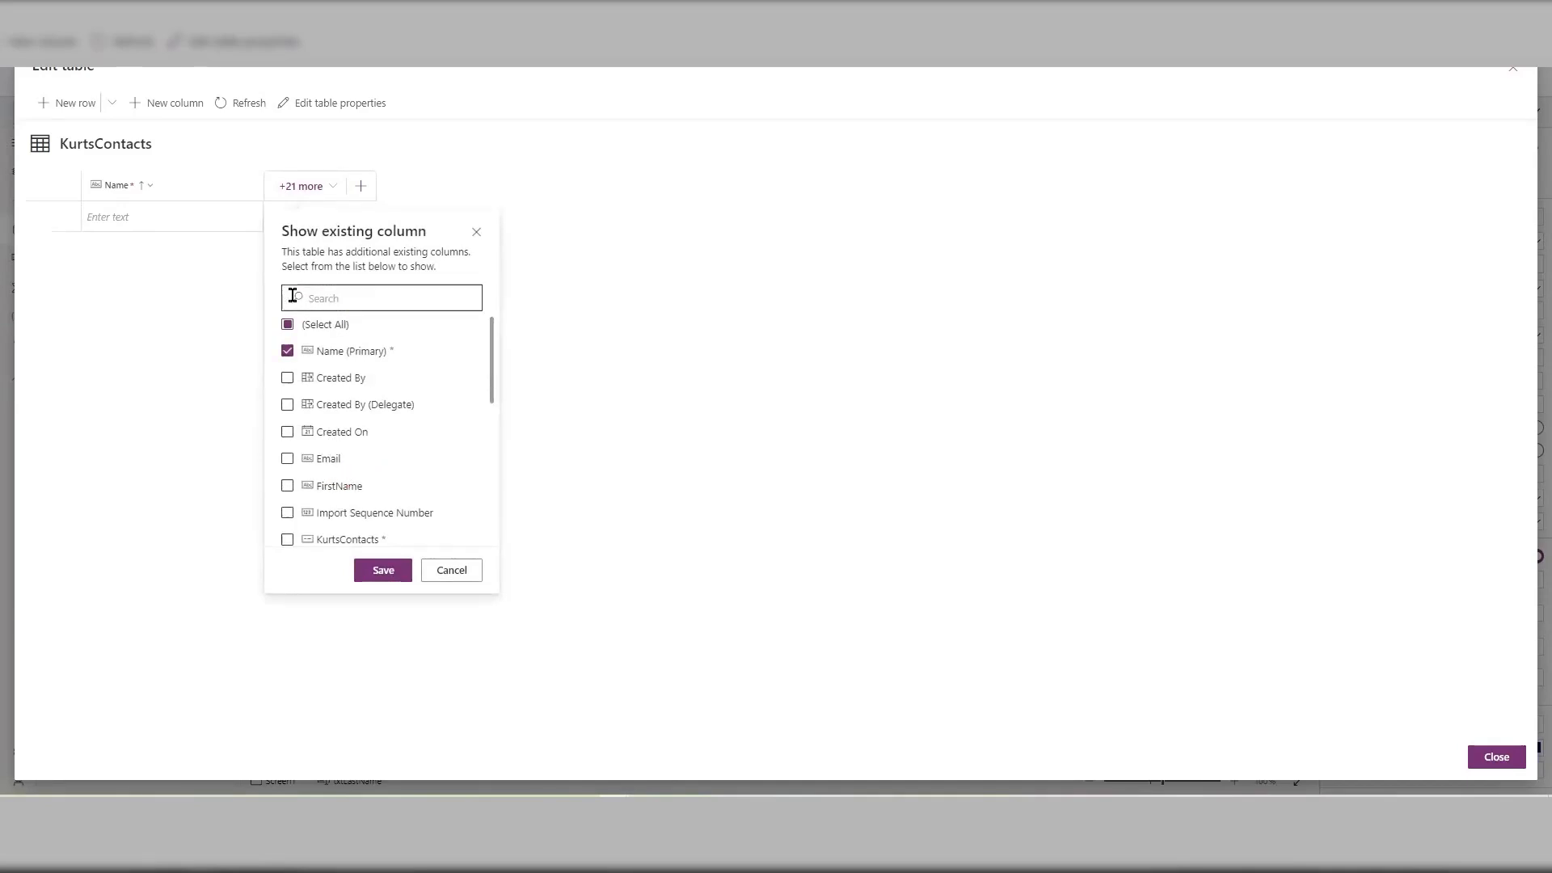
left_click(473, 573)
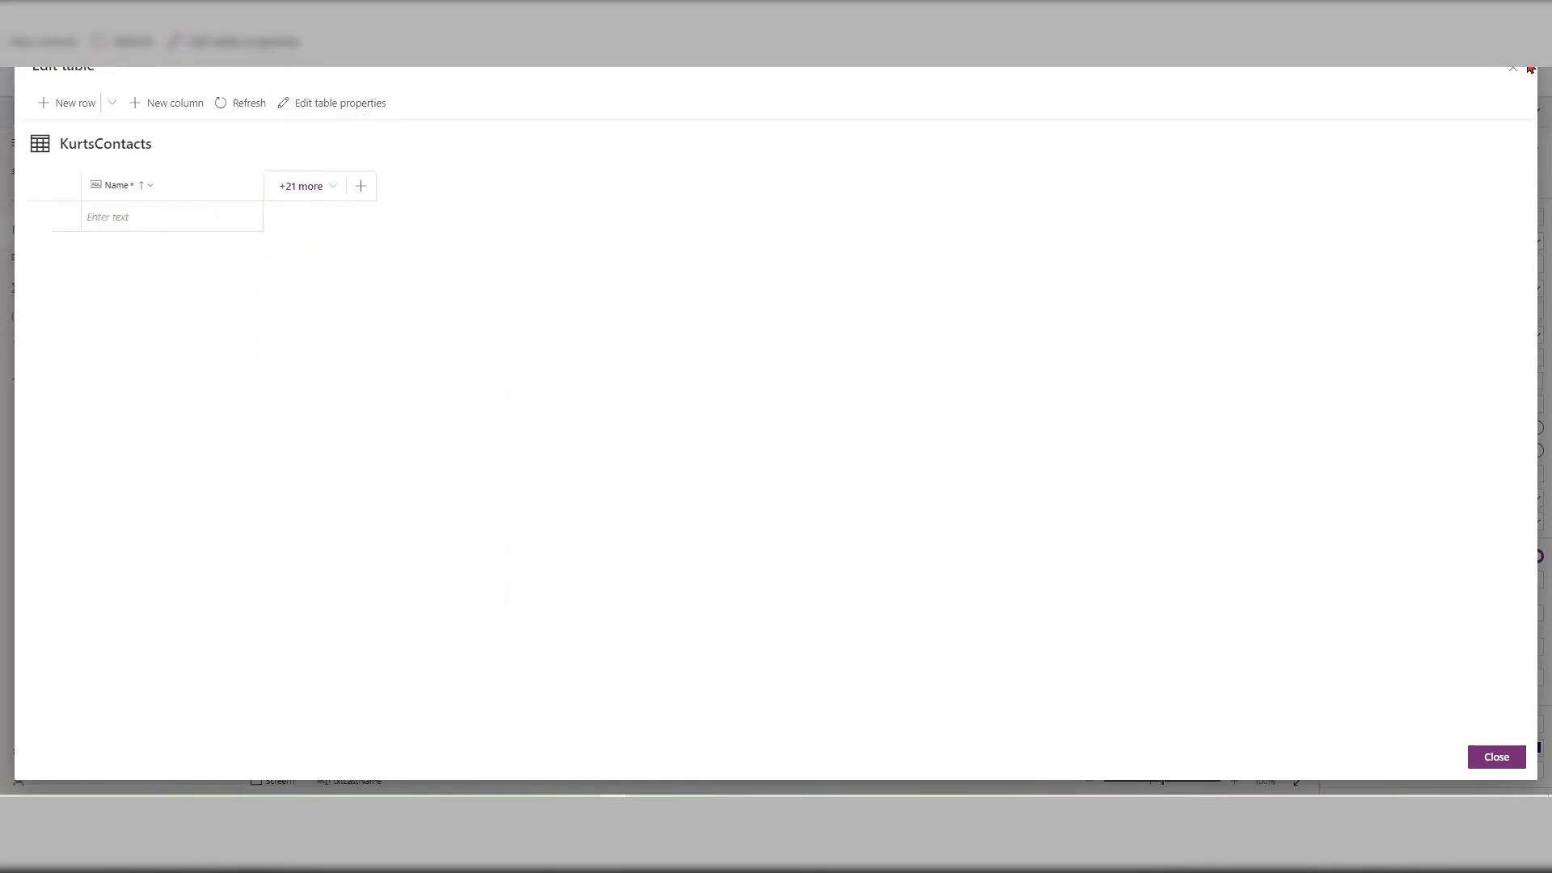
left_click(1520, 72)
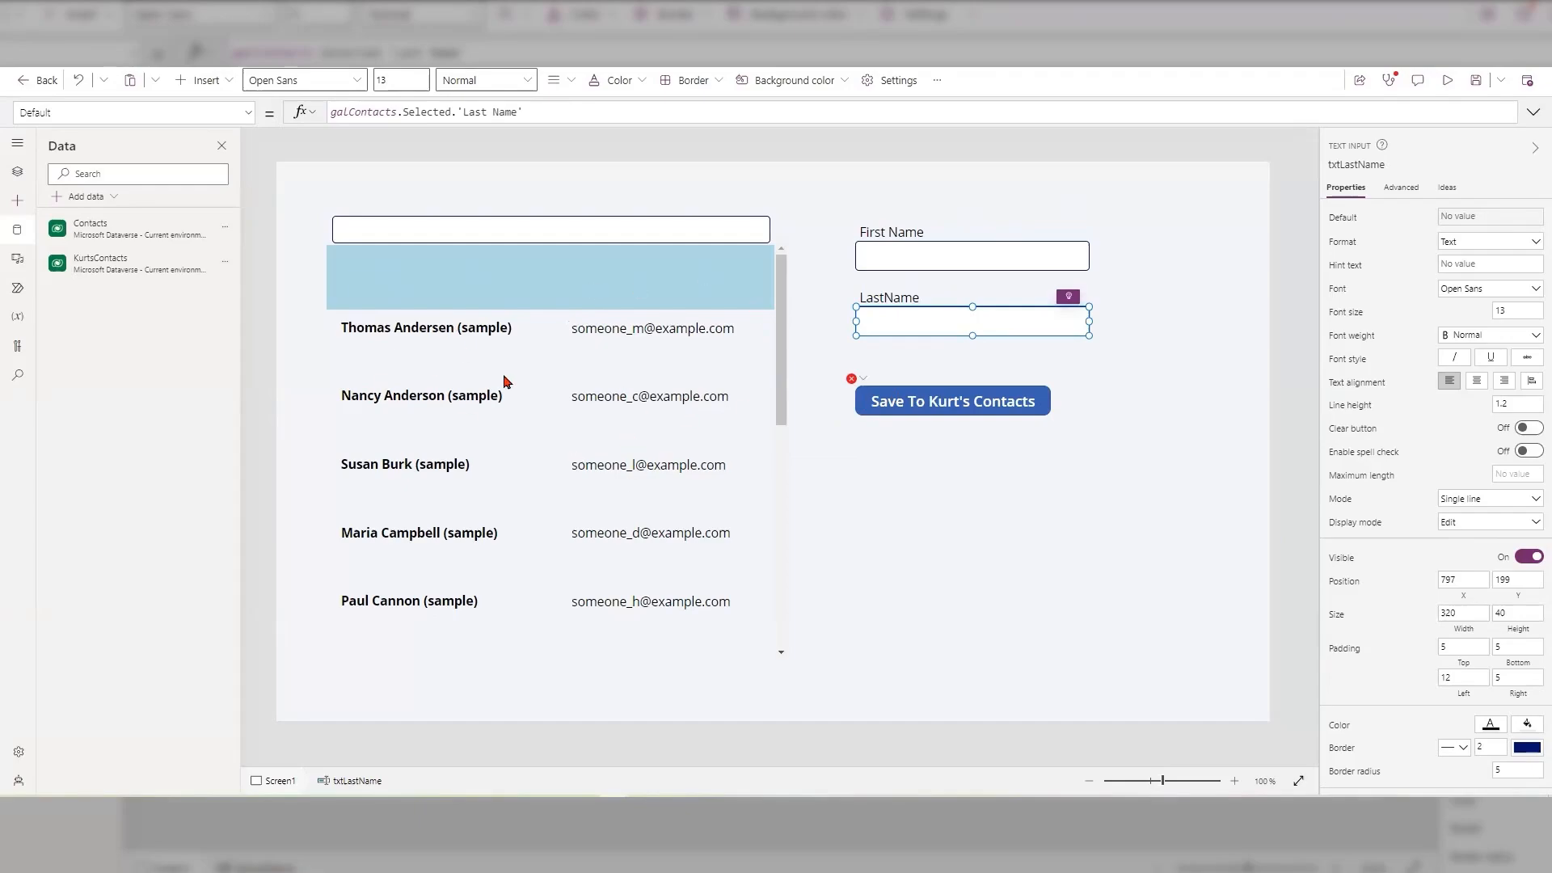
Step: Set the LastName column in the save button's Patch formula to txtLastName.Text, followed by a comma
left_click(947, 400)
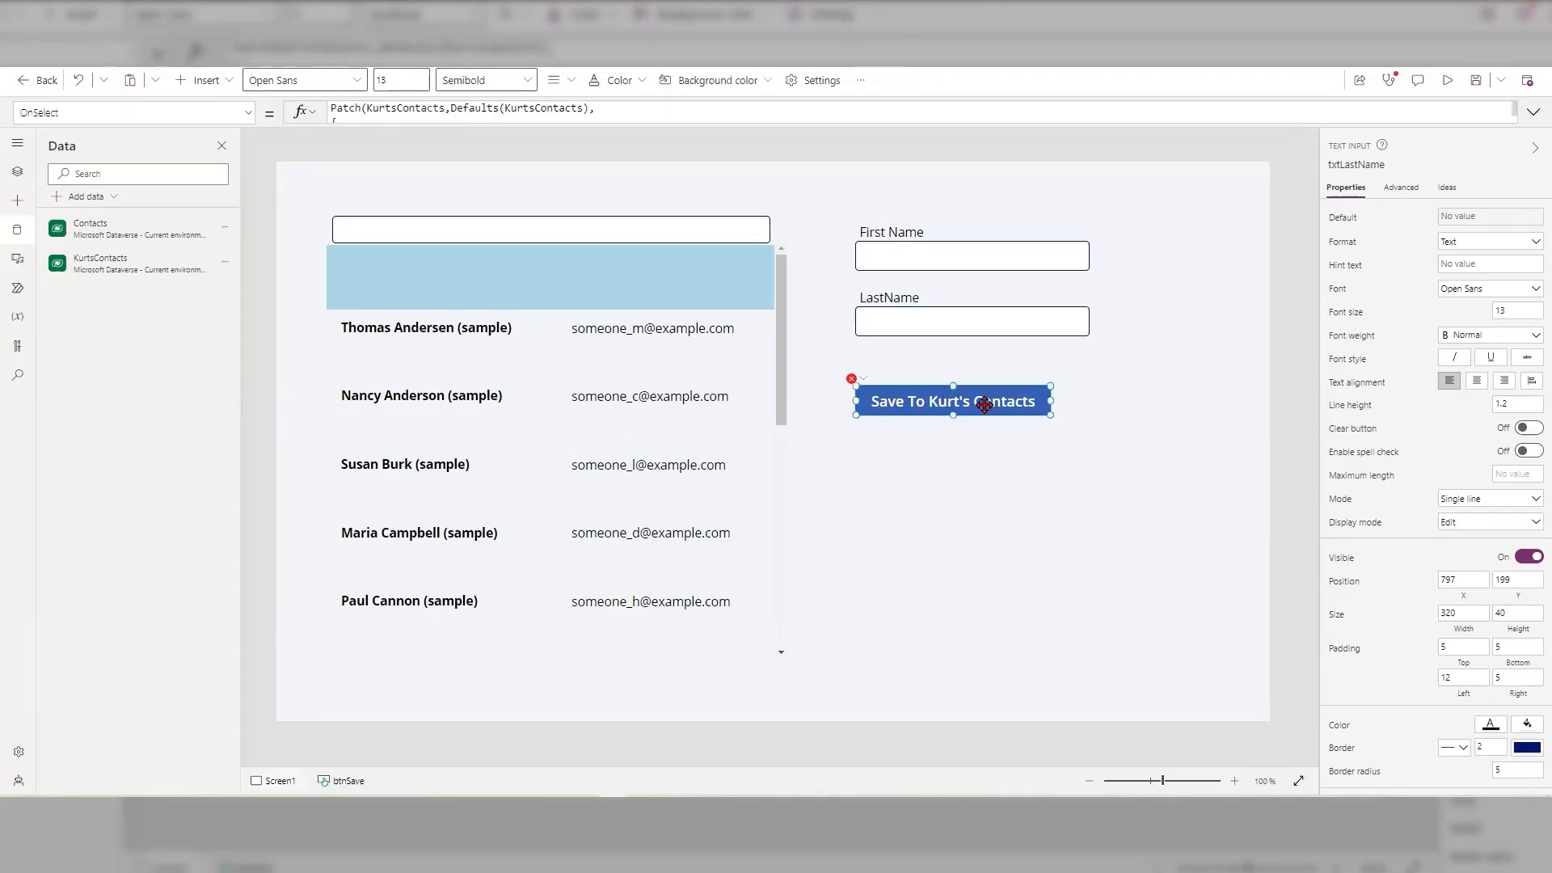
left_click(1533, 115)
left_click(484, 142)
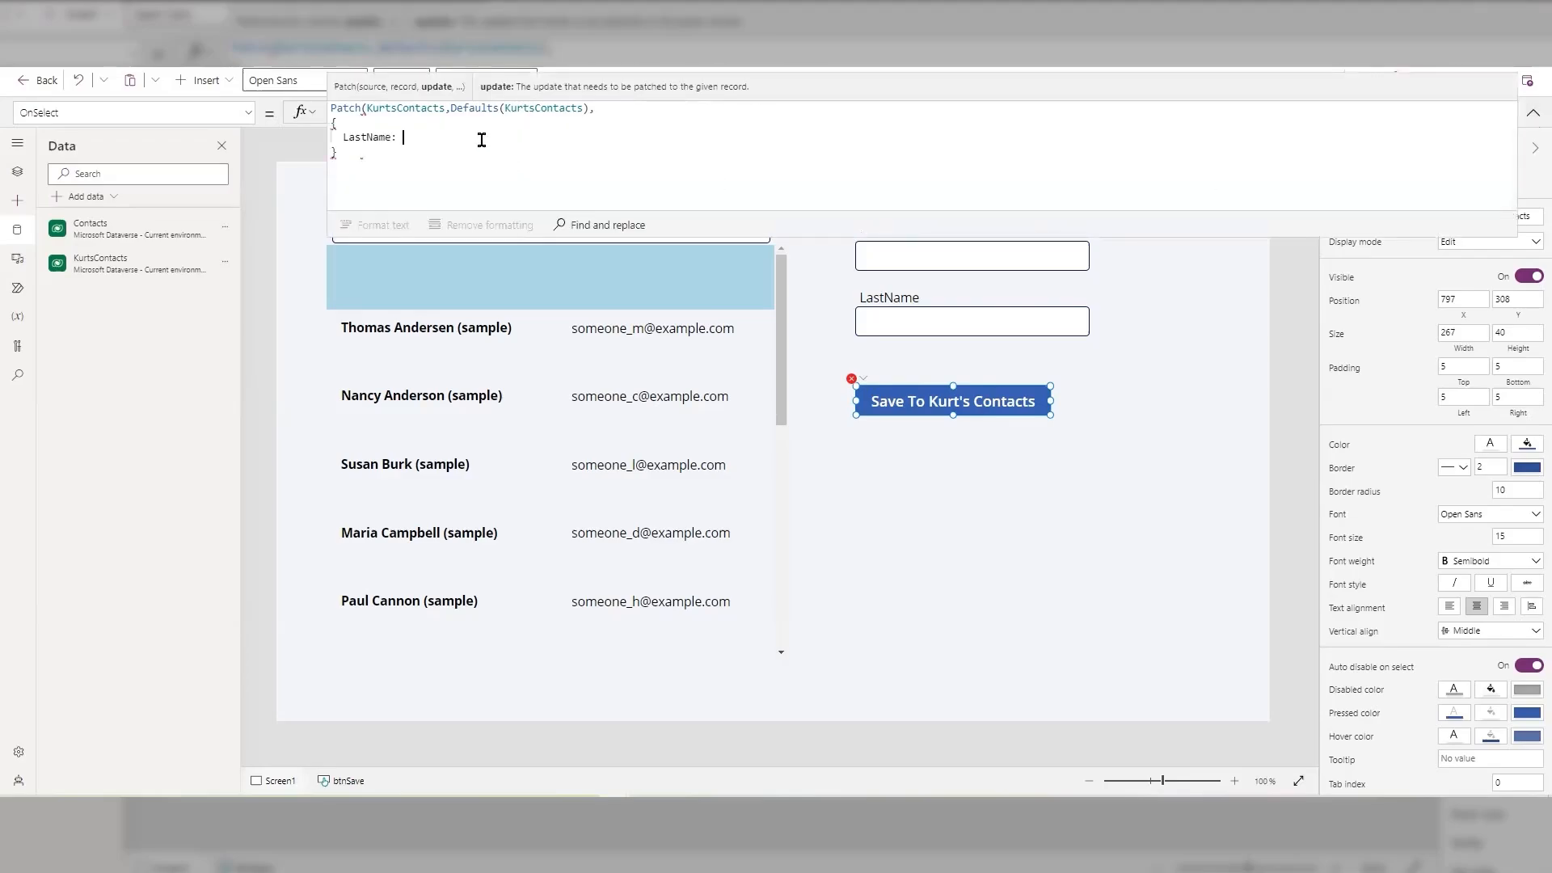
type("txt")
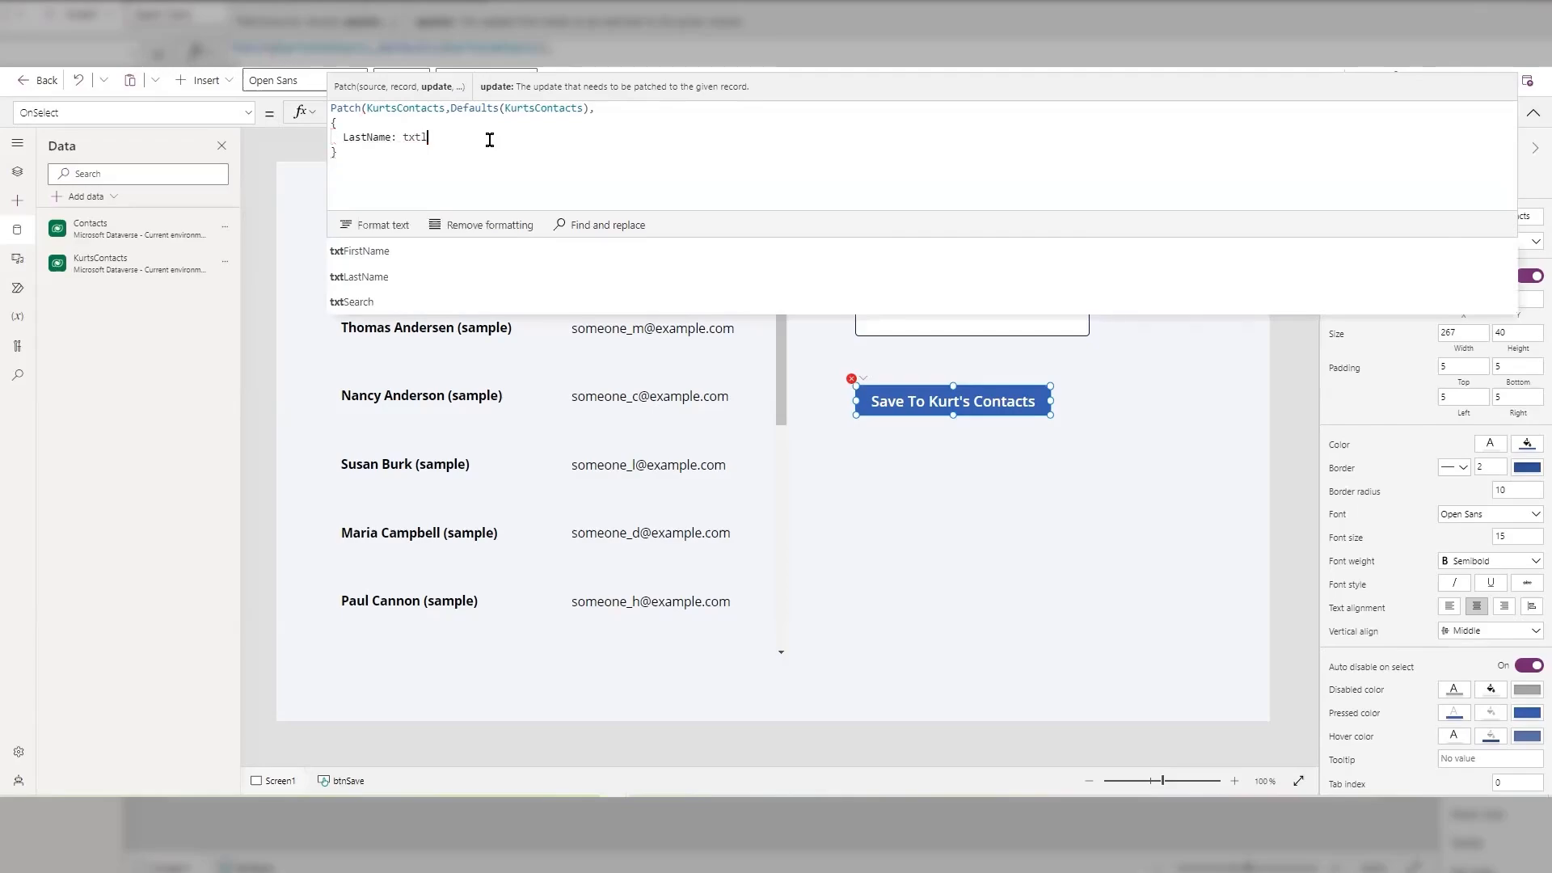
type("l")
key("Tab")
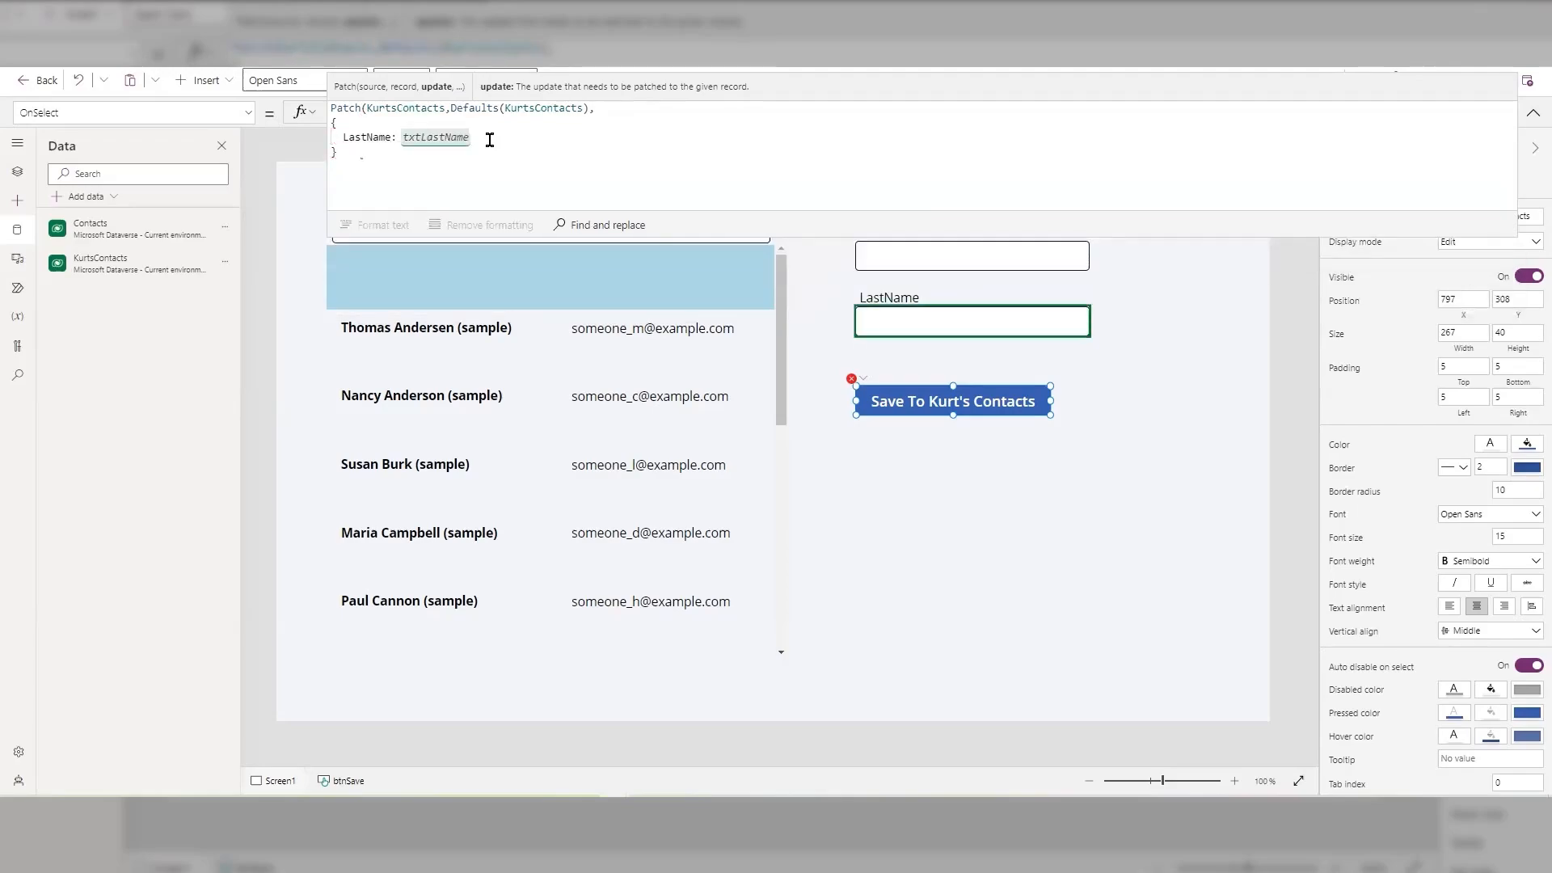
type(".Text")
type(",")
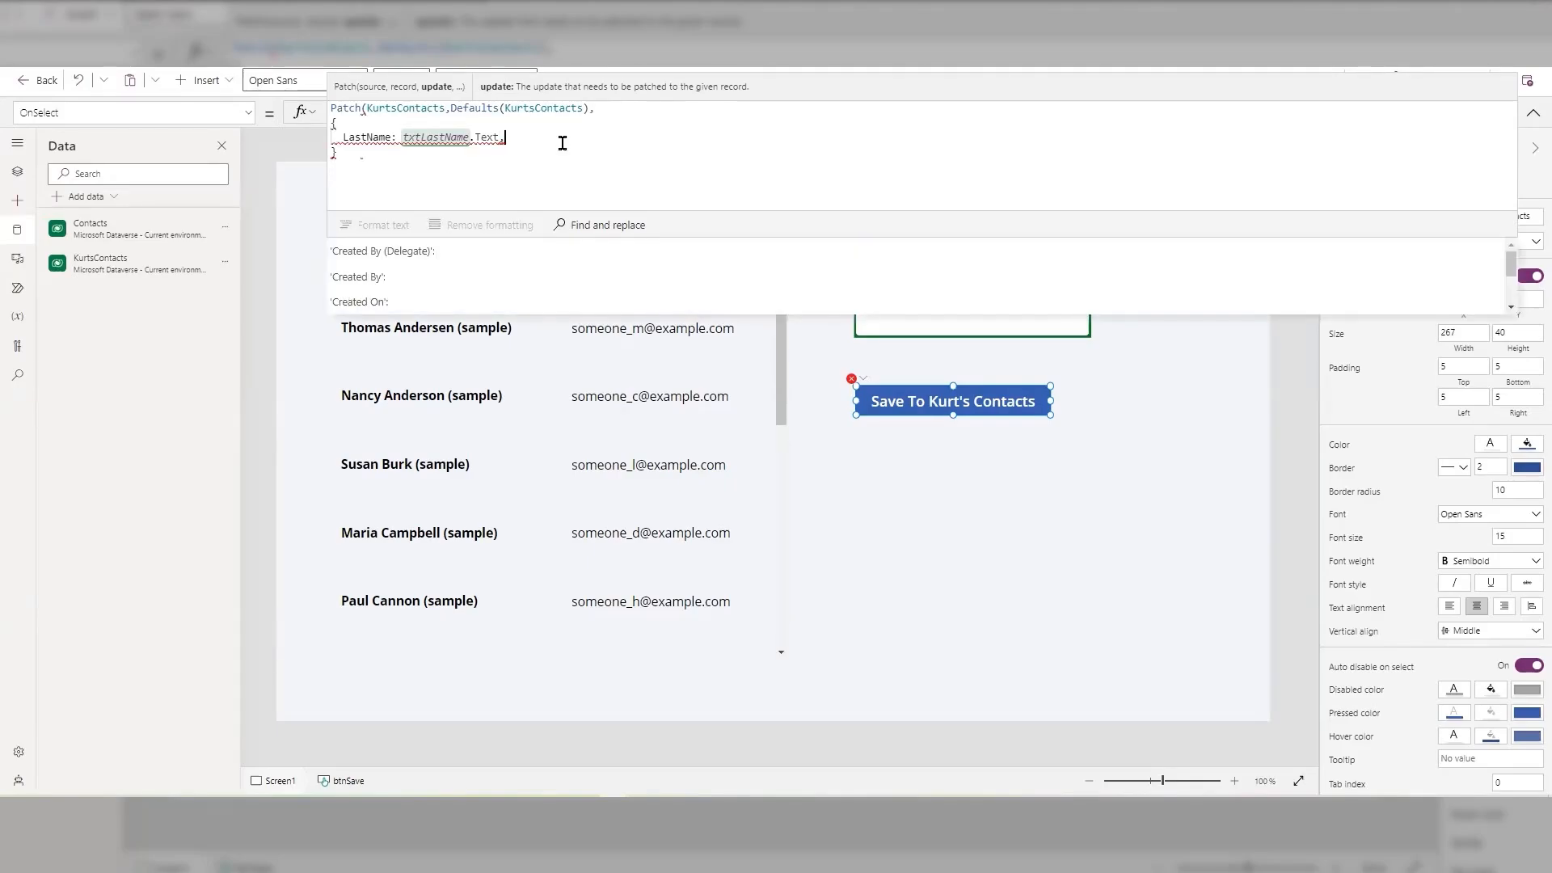
Step: Add a FirstName column on a new line of the Patch record, set to txtFirstName.Text and followed by a comma
key("shift+Return")
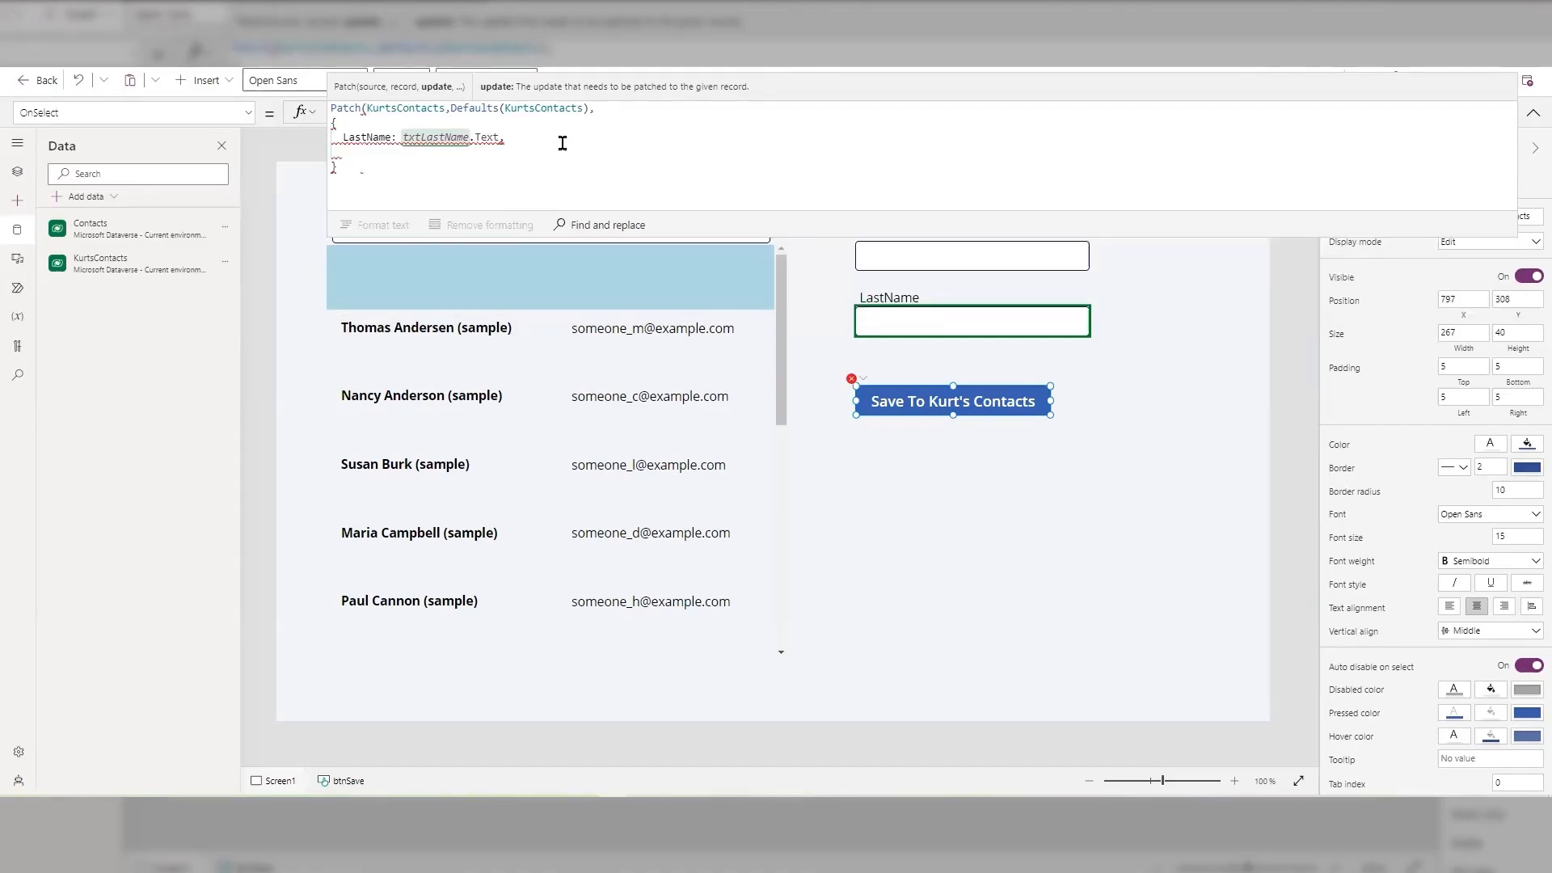
type("FirstName:")
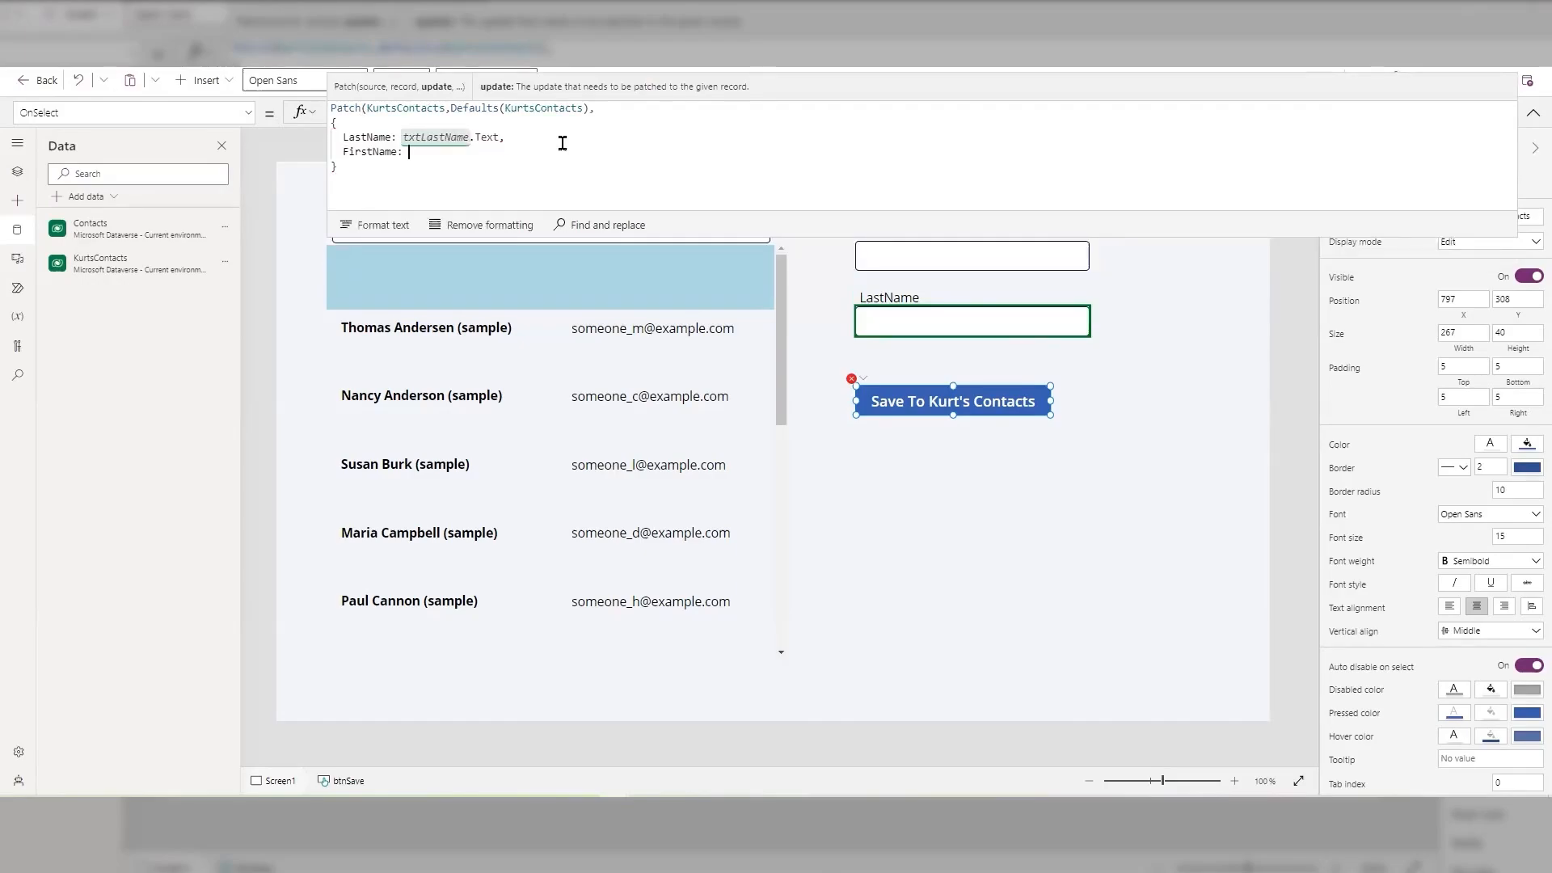
type(" txt")
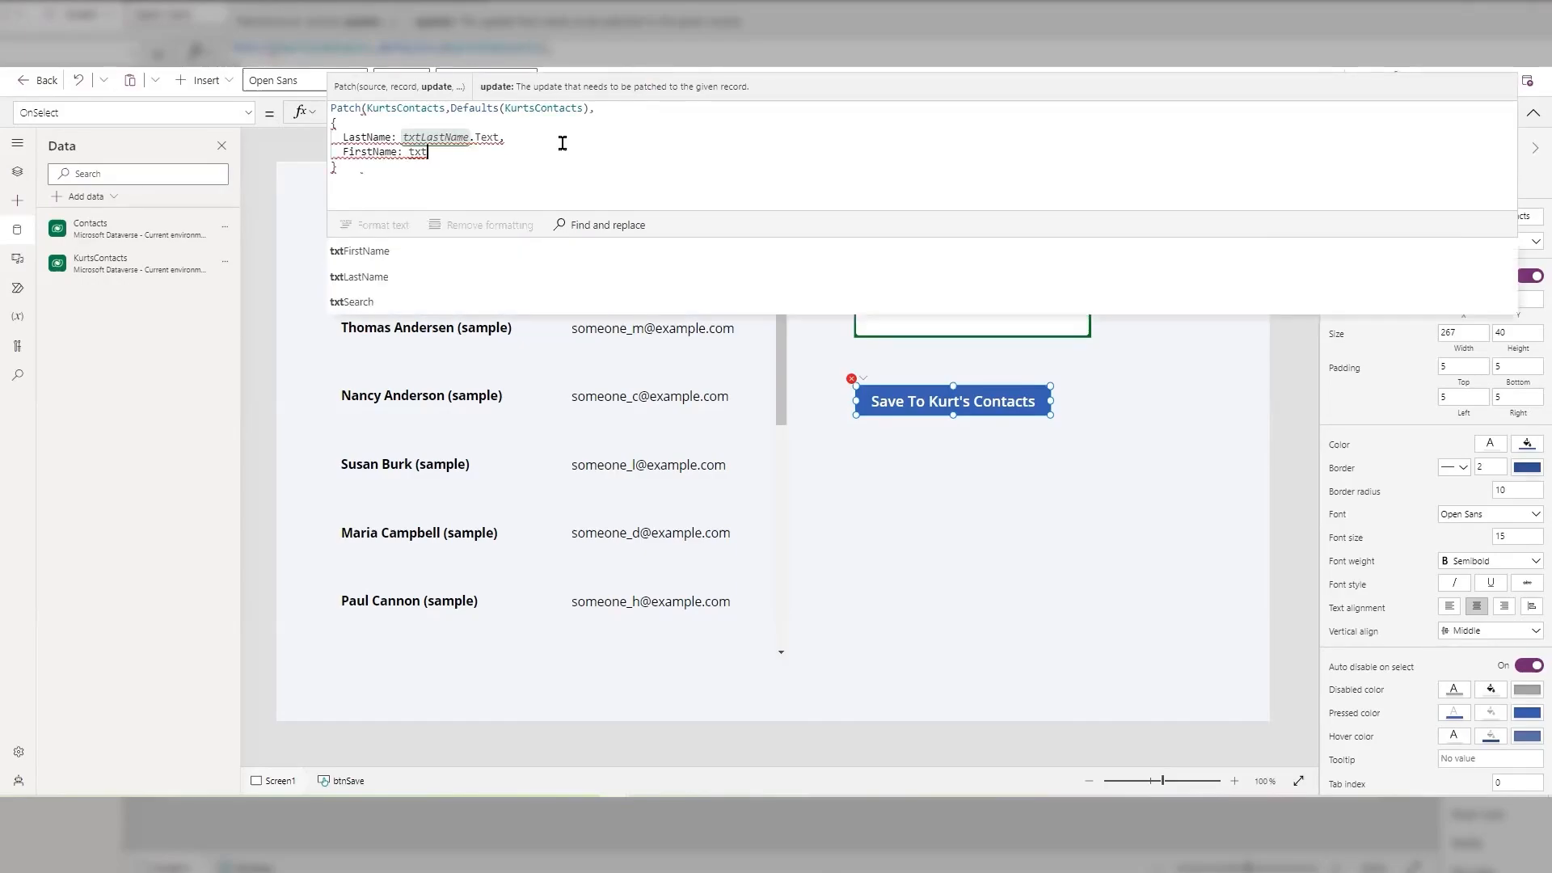
type("FirstName")
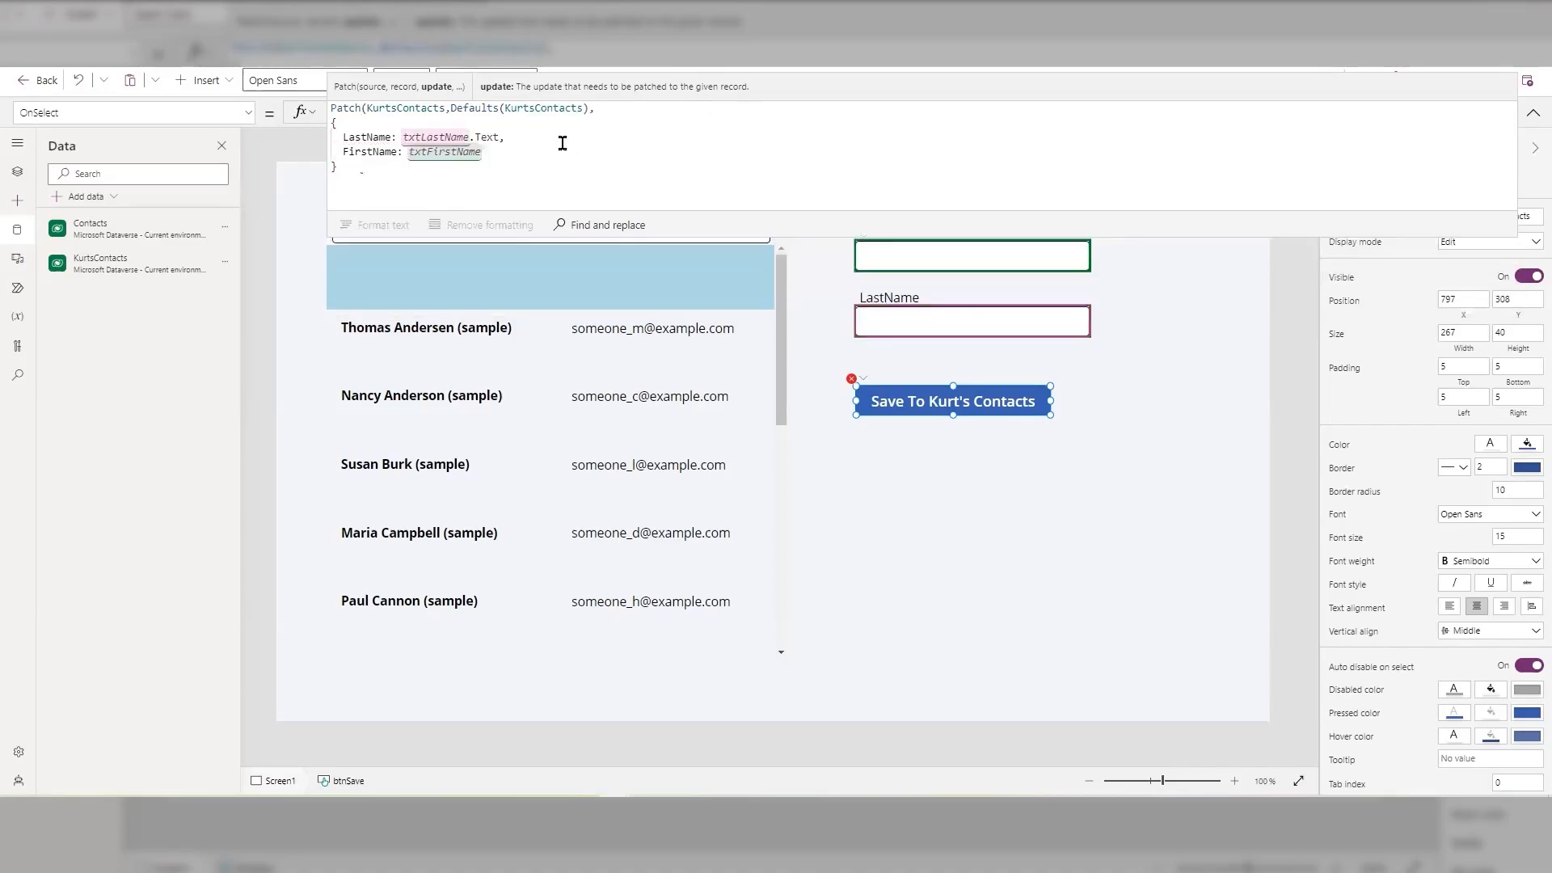
type(".t")
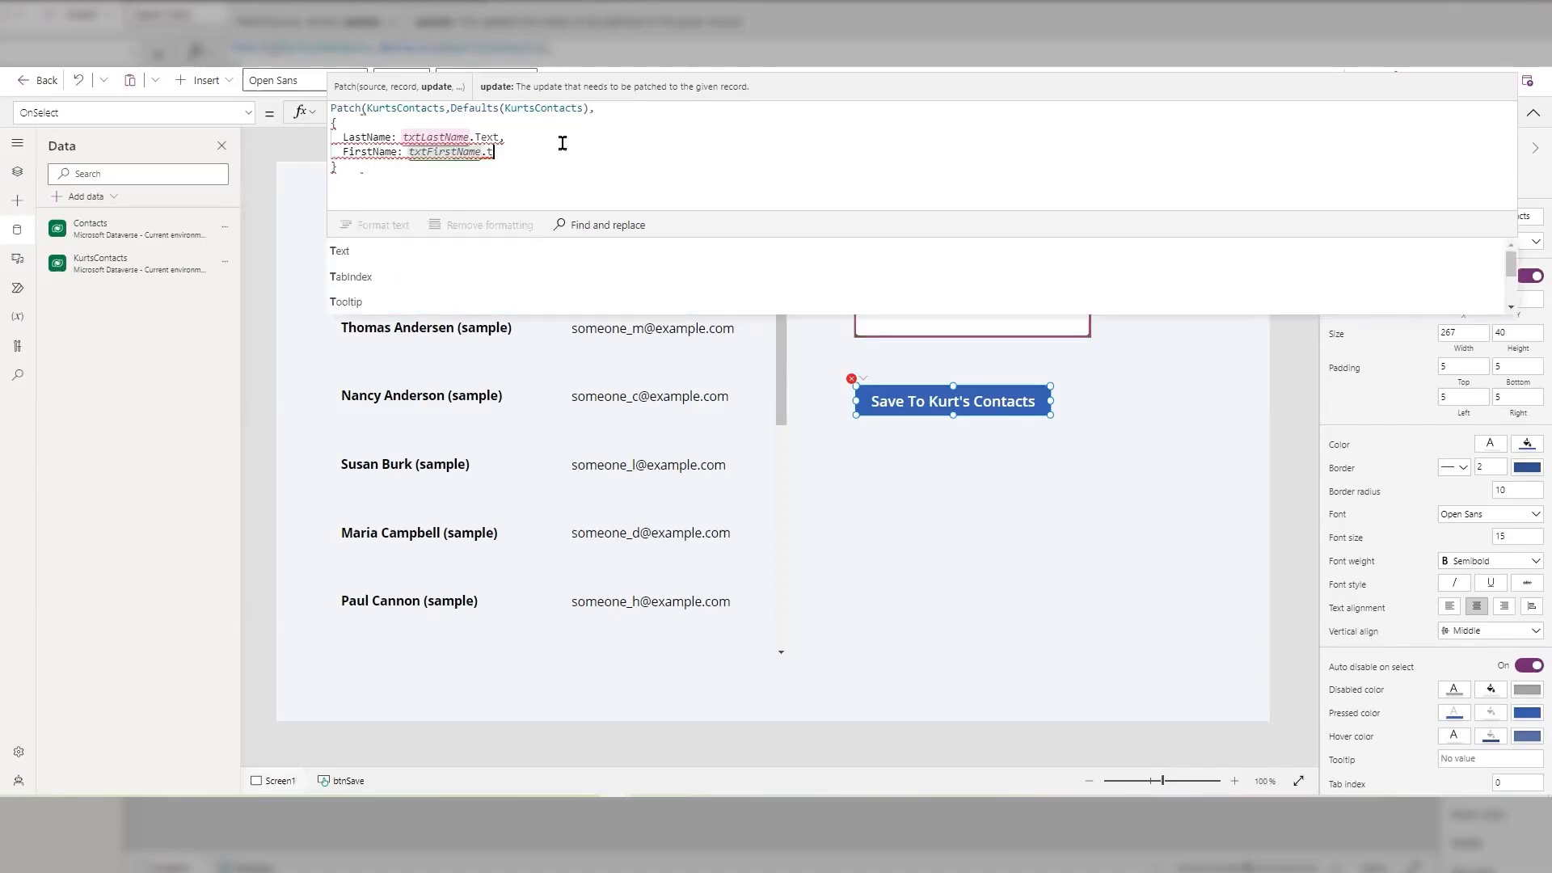
key("Tab")
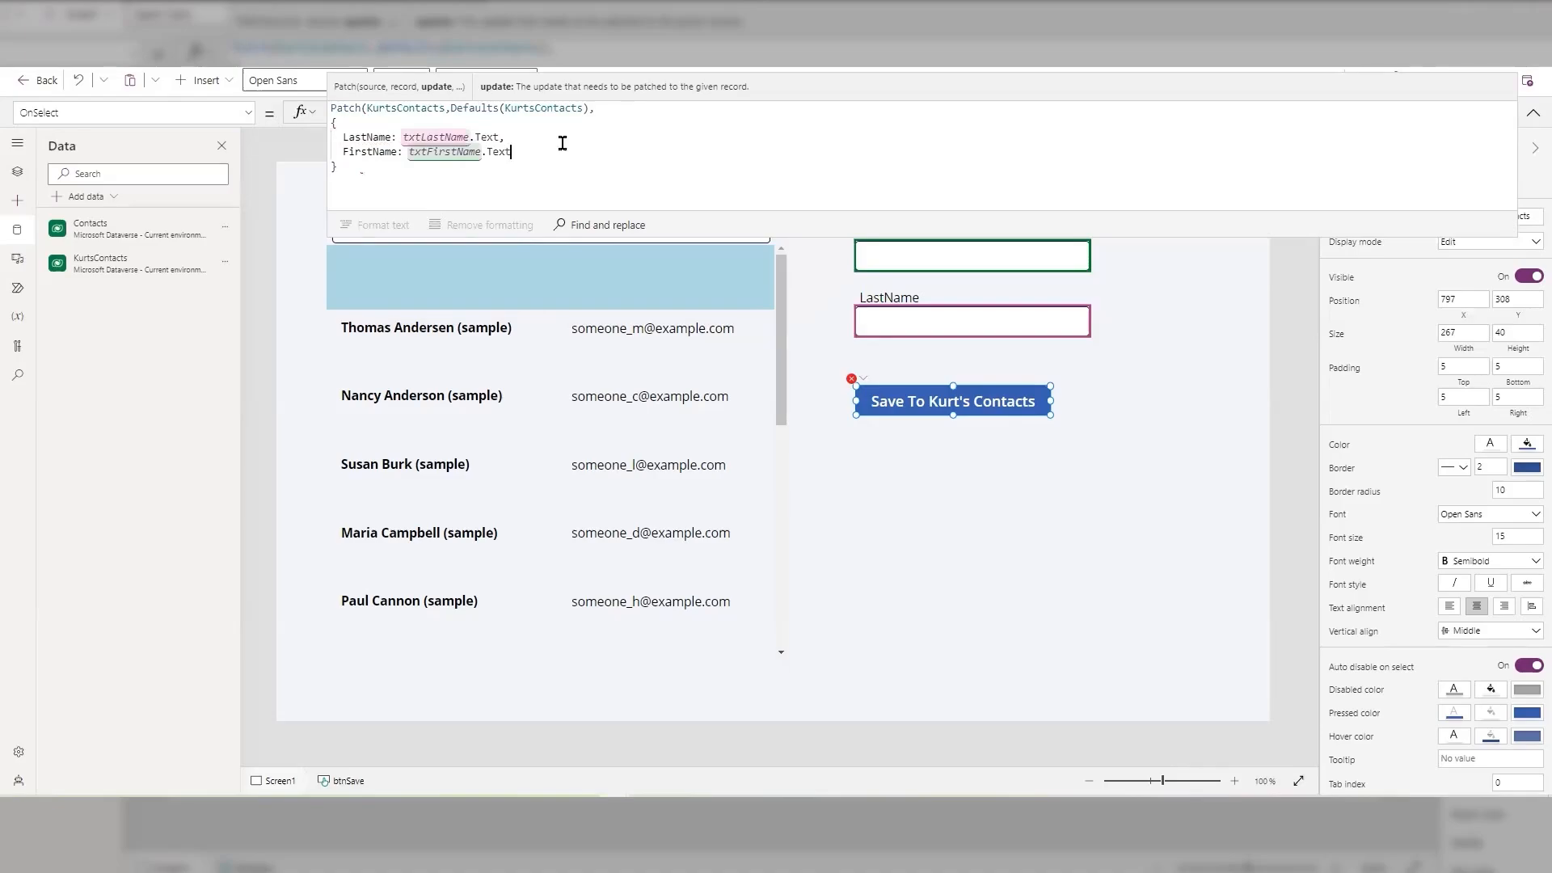
type(",")
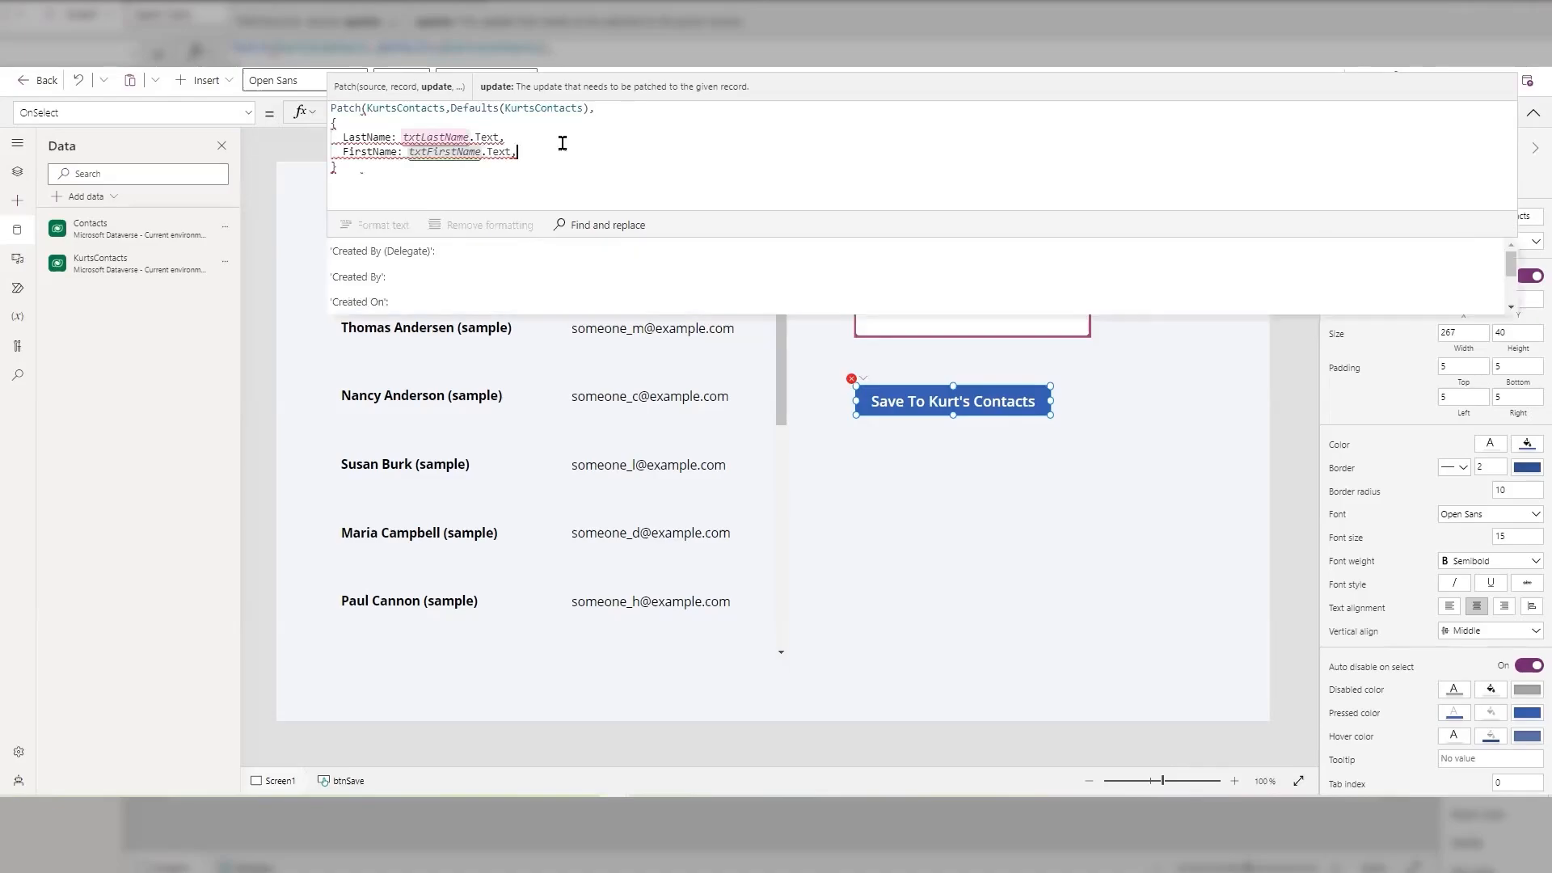
Step: Add an Email column on a new line of the Patch record, below FirstName
key("shift+Return")
type("e")
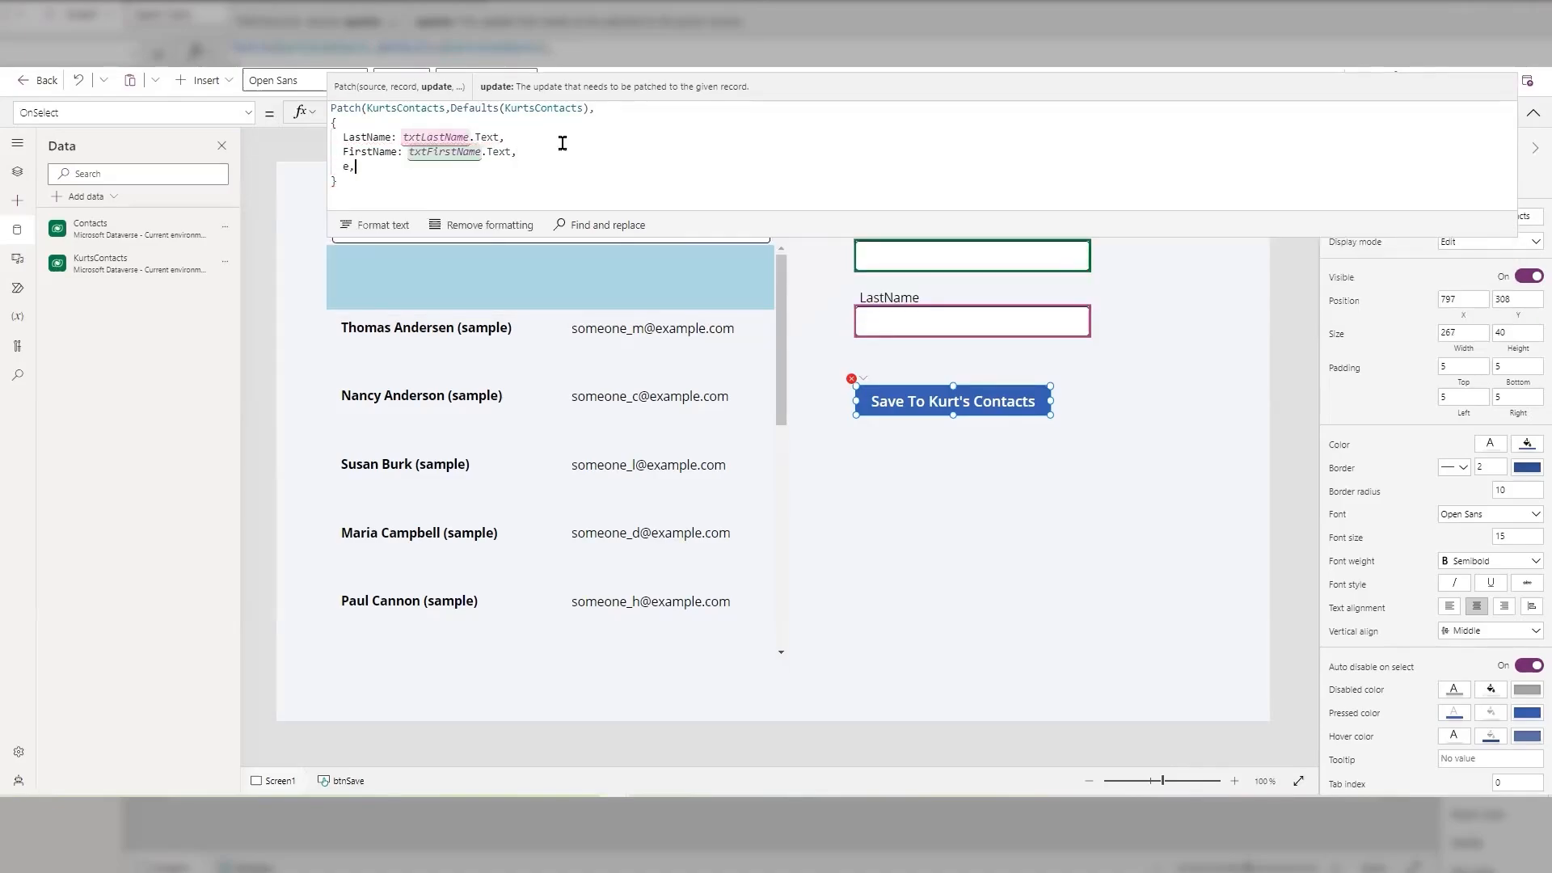
type("mai")
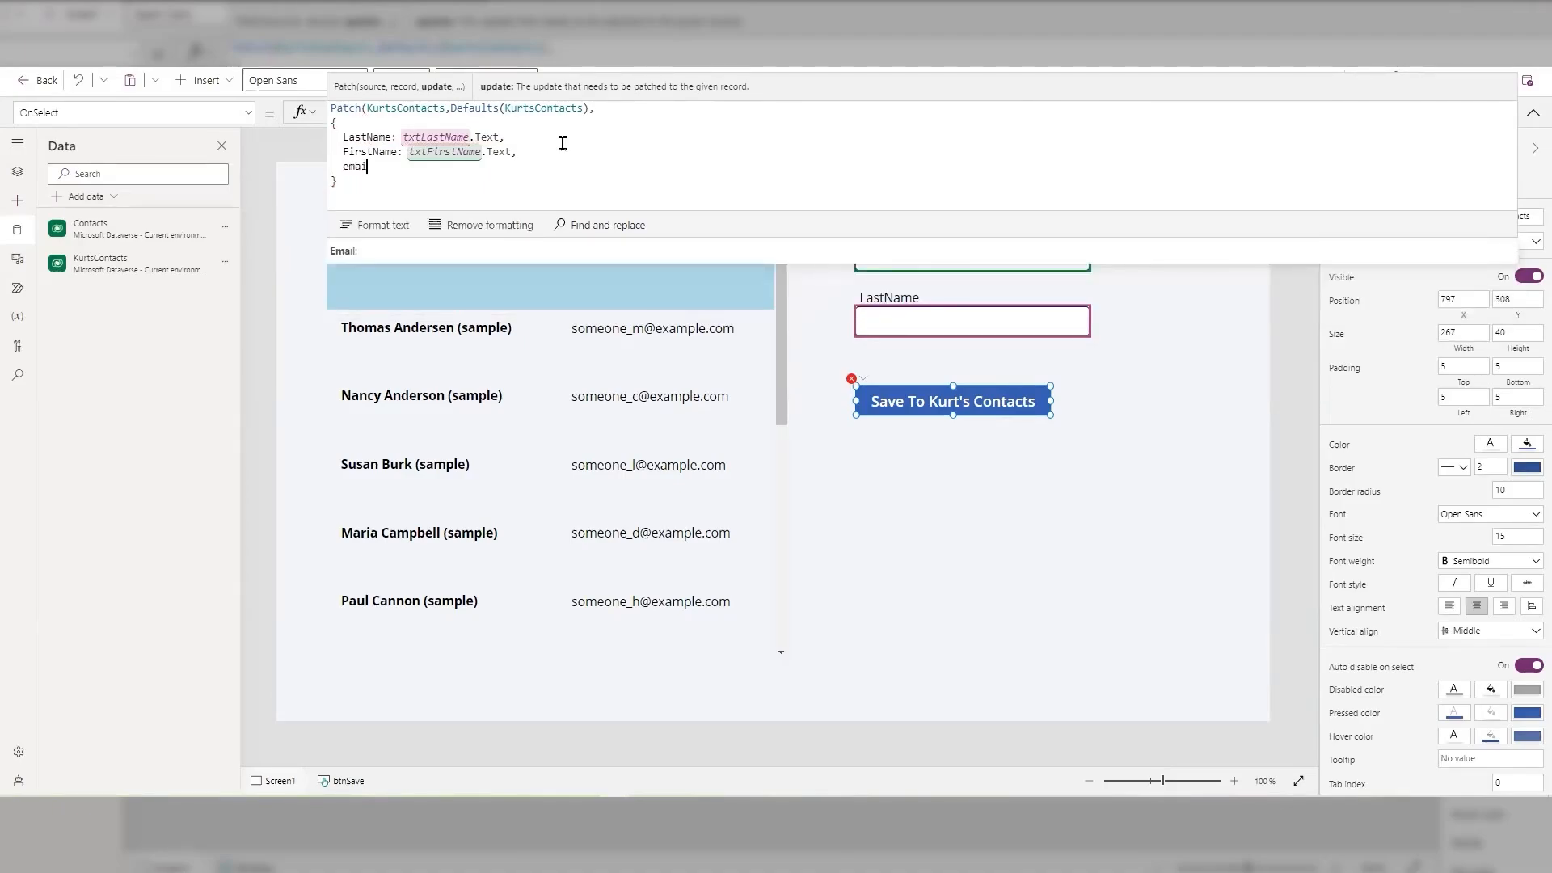
type("l")
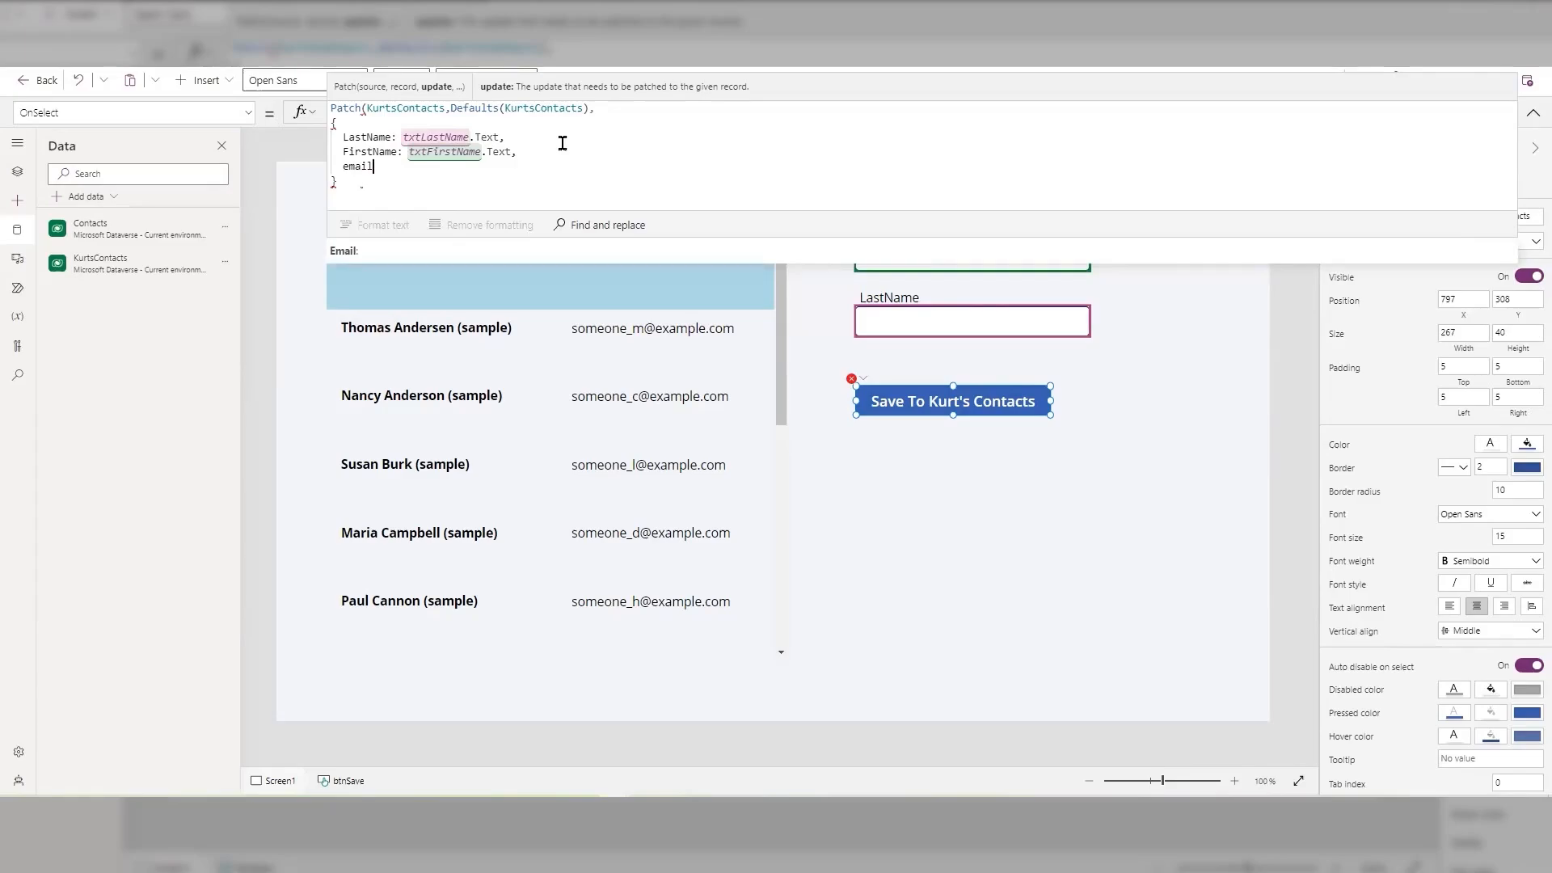
key("Tab")
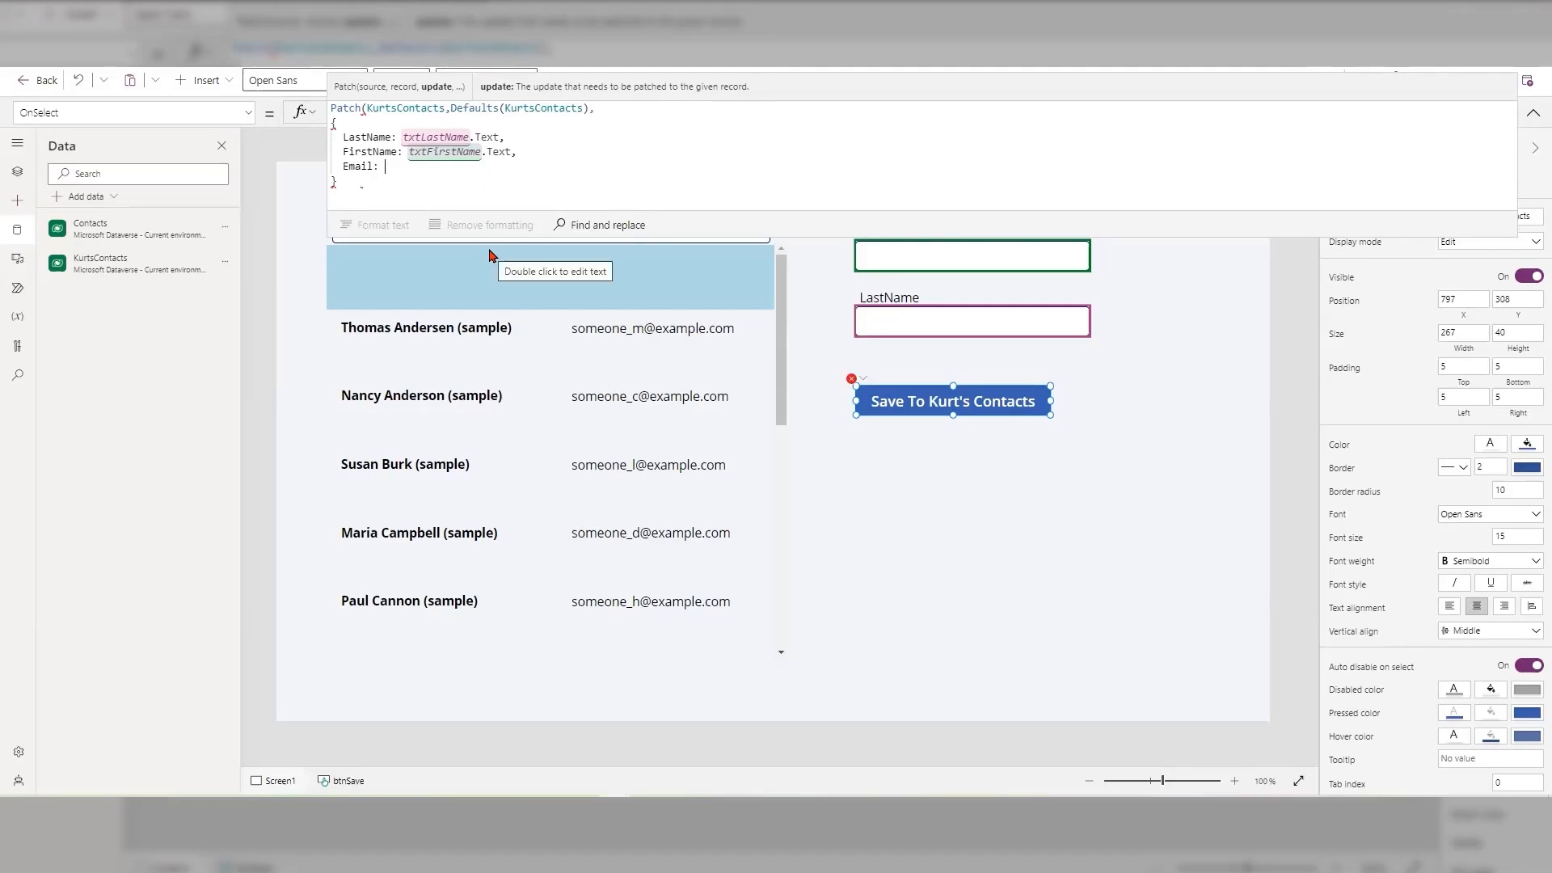
Step: Set the Email column in the Patch record to galContacts.Selected.Email, followed by a comma
type("ga")
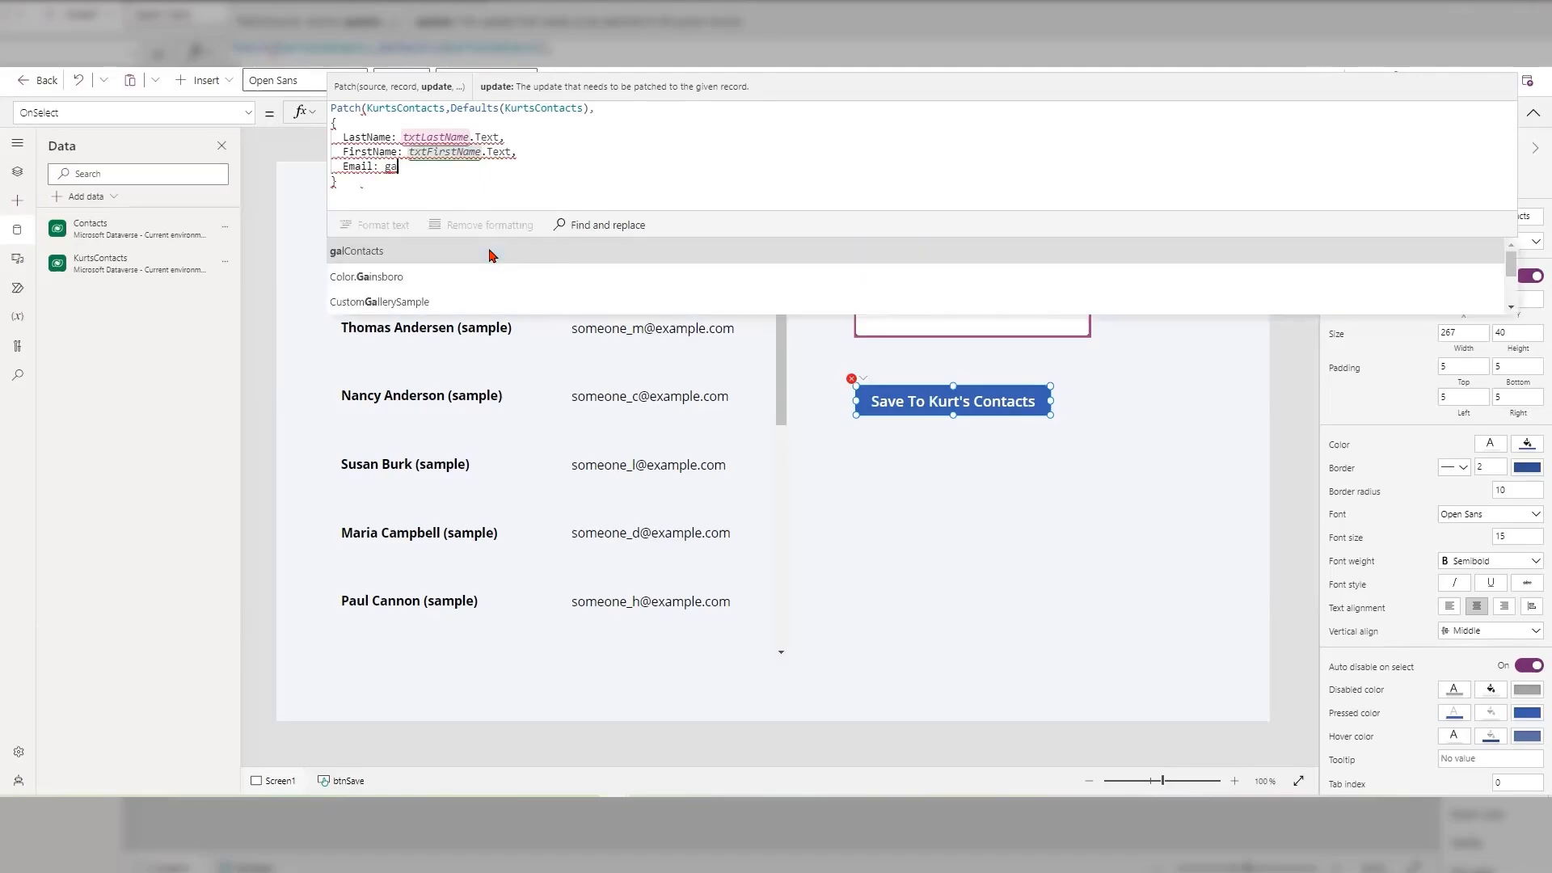
type("l")
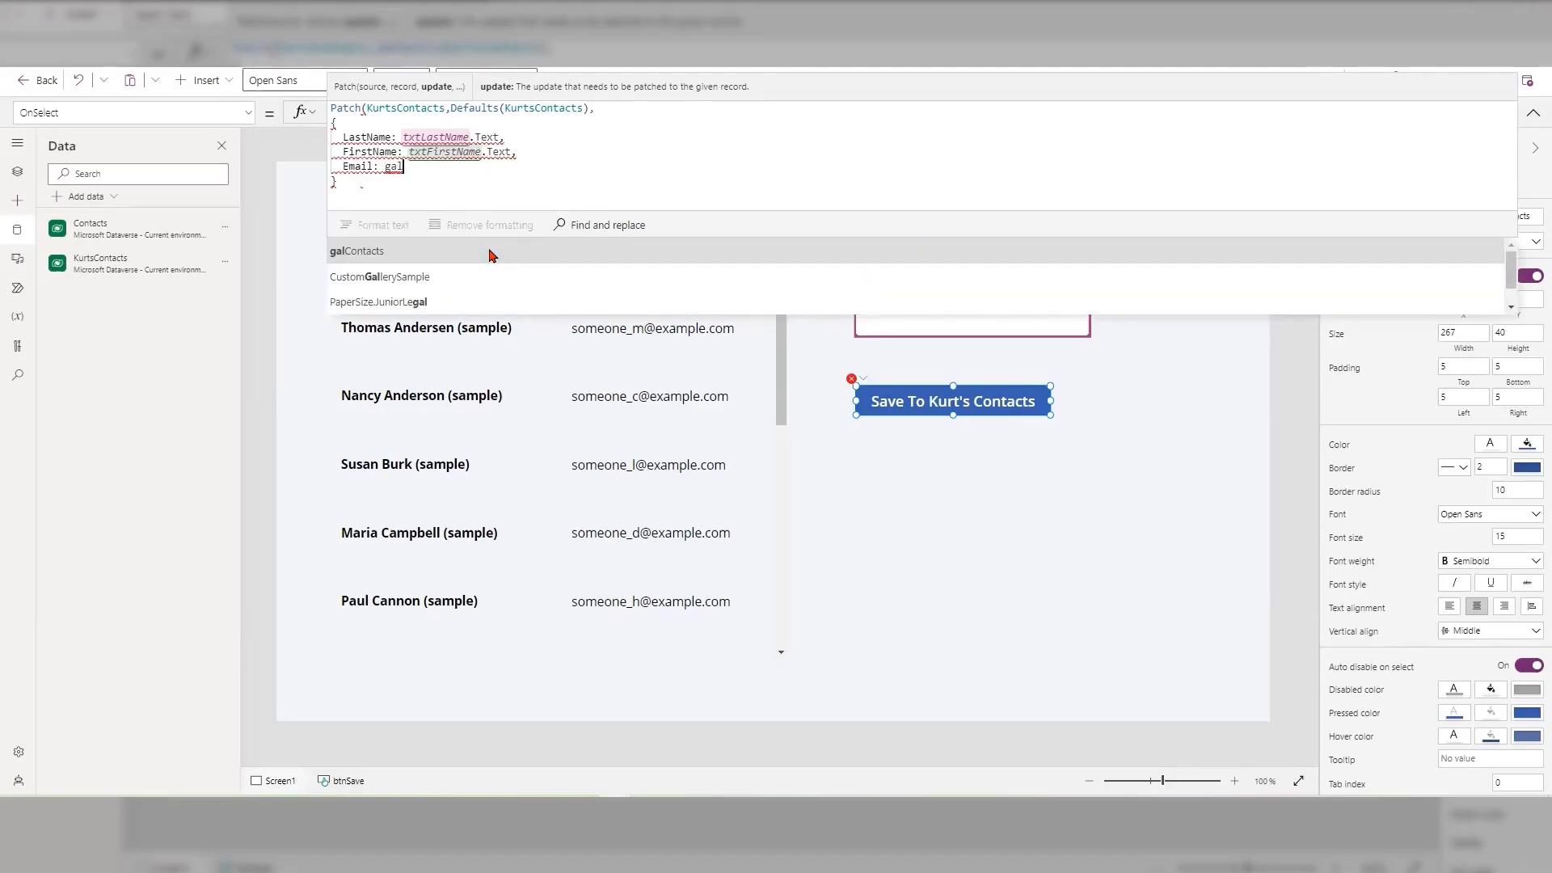
type("c")
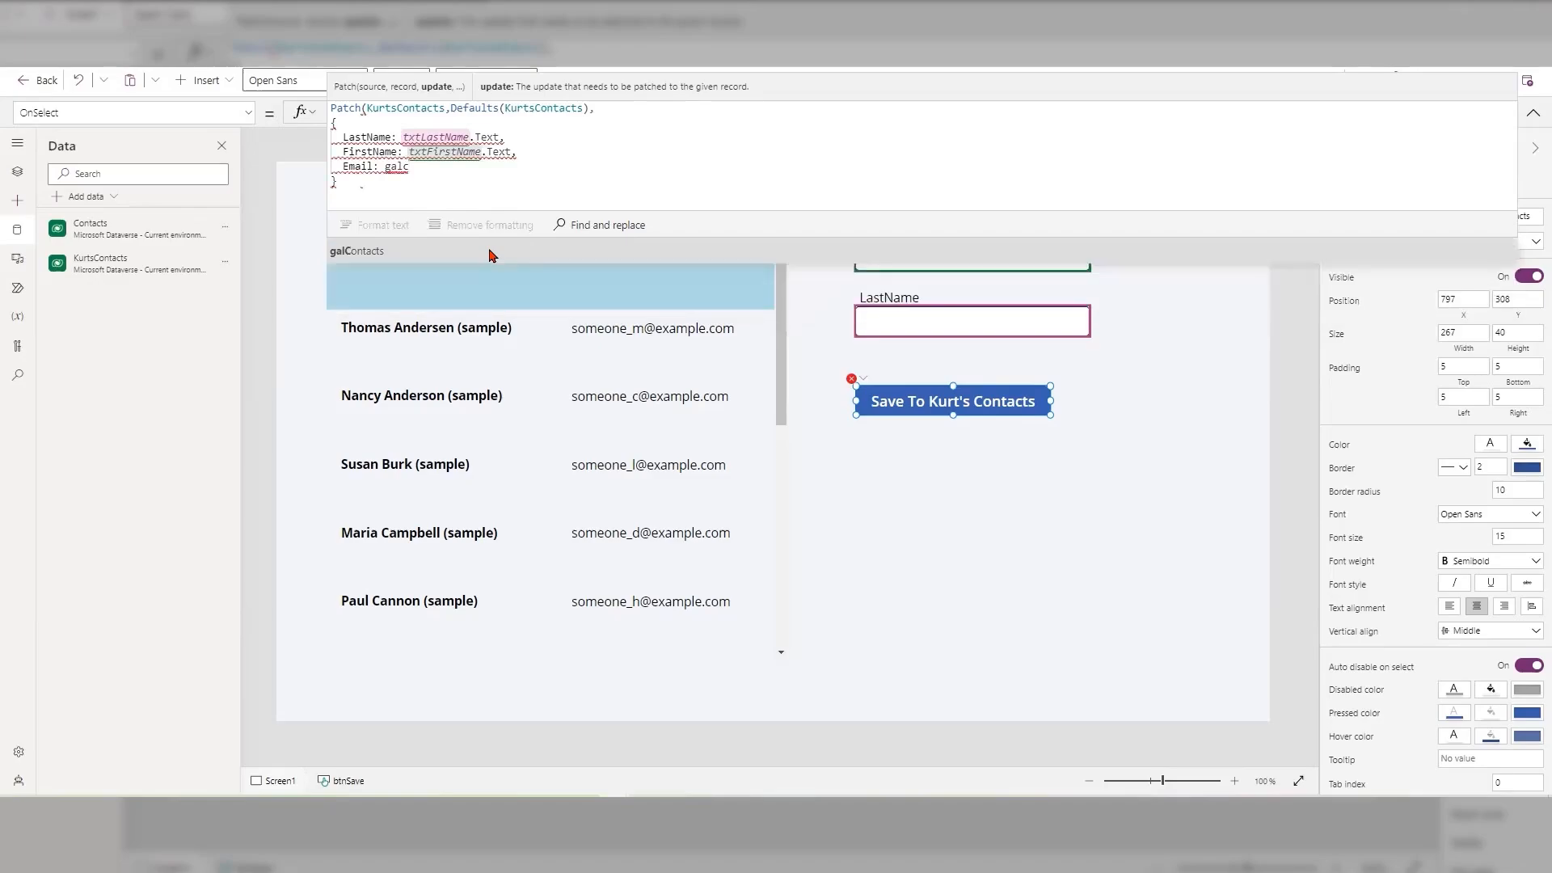
left_click(489, 256)
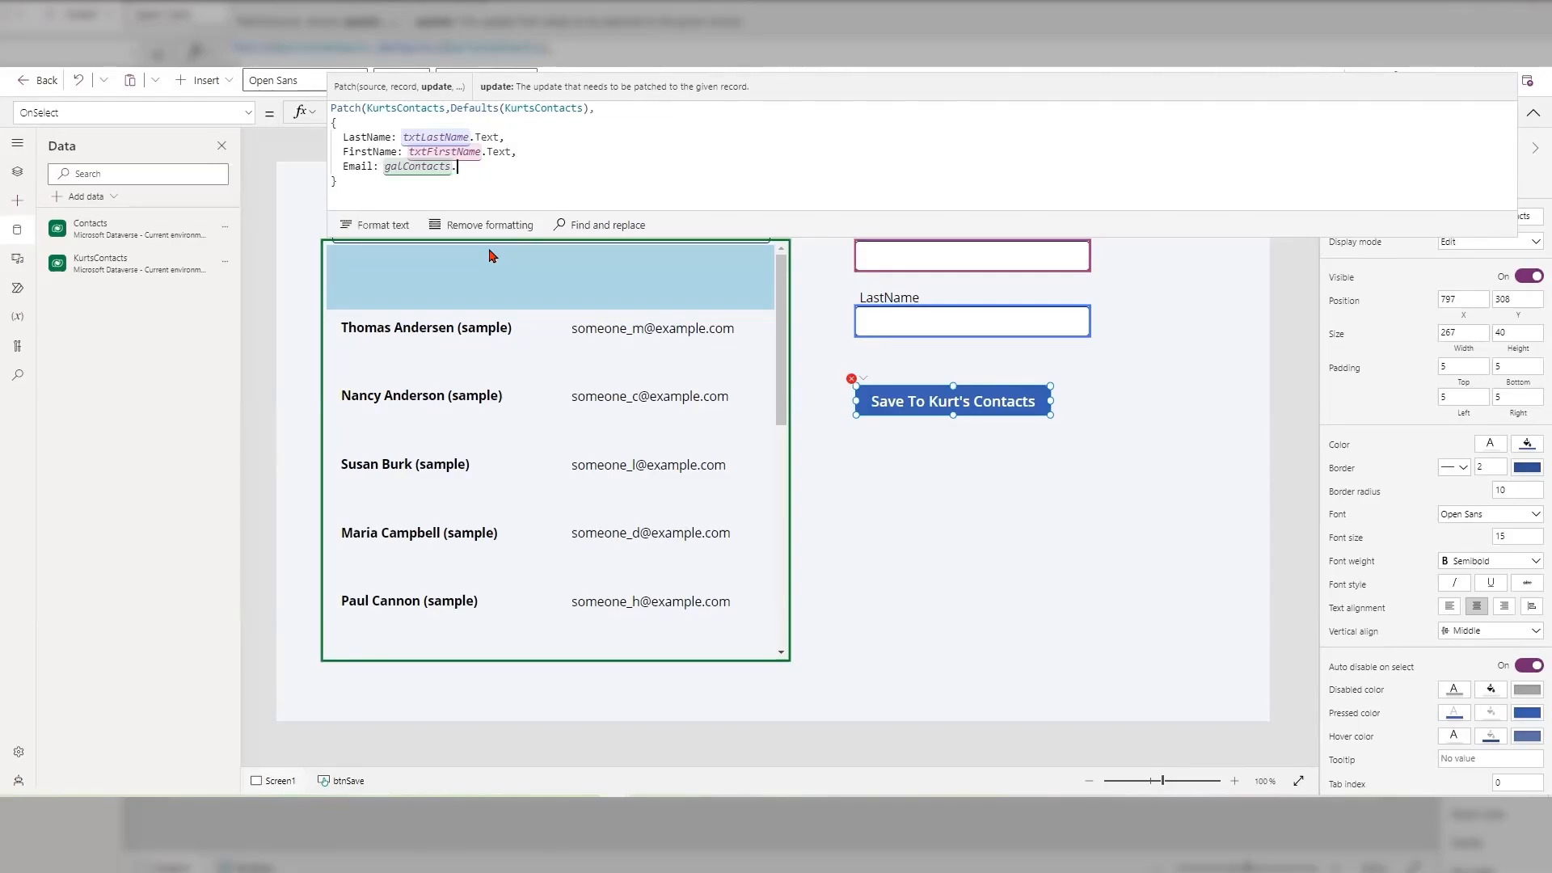
type(".")
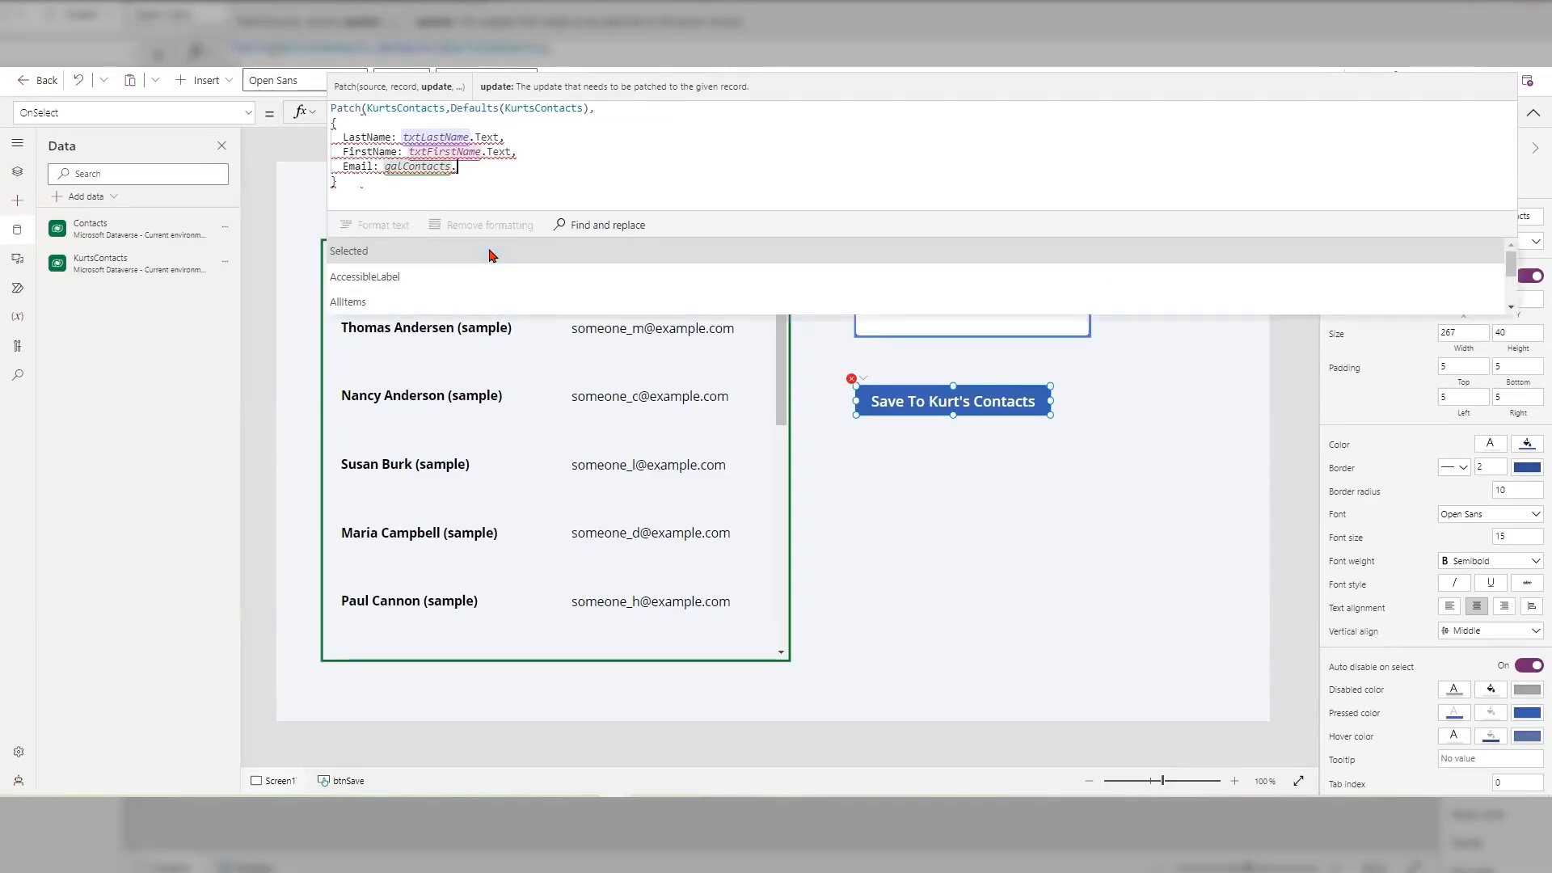
left_click(491, 256)
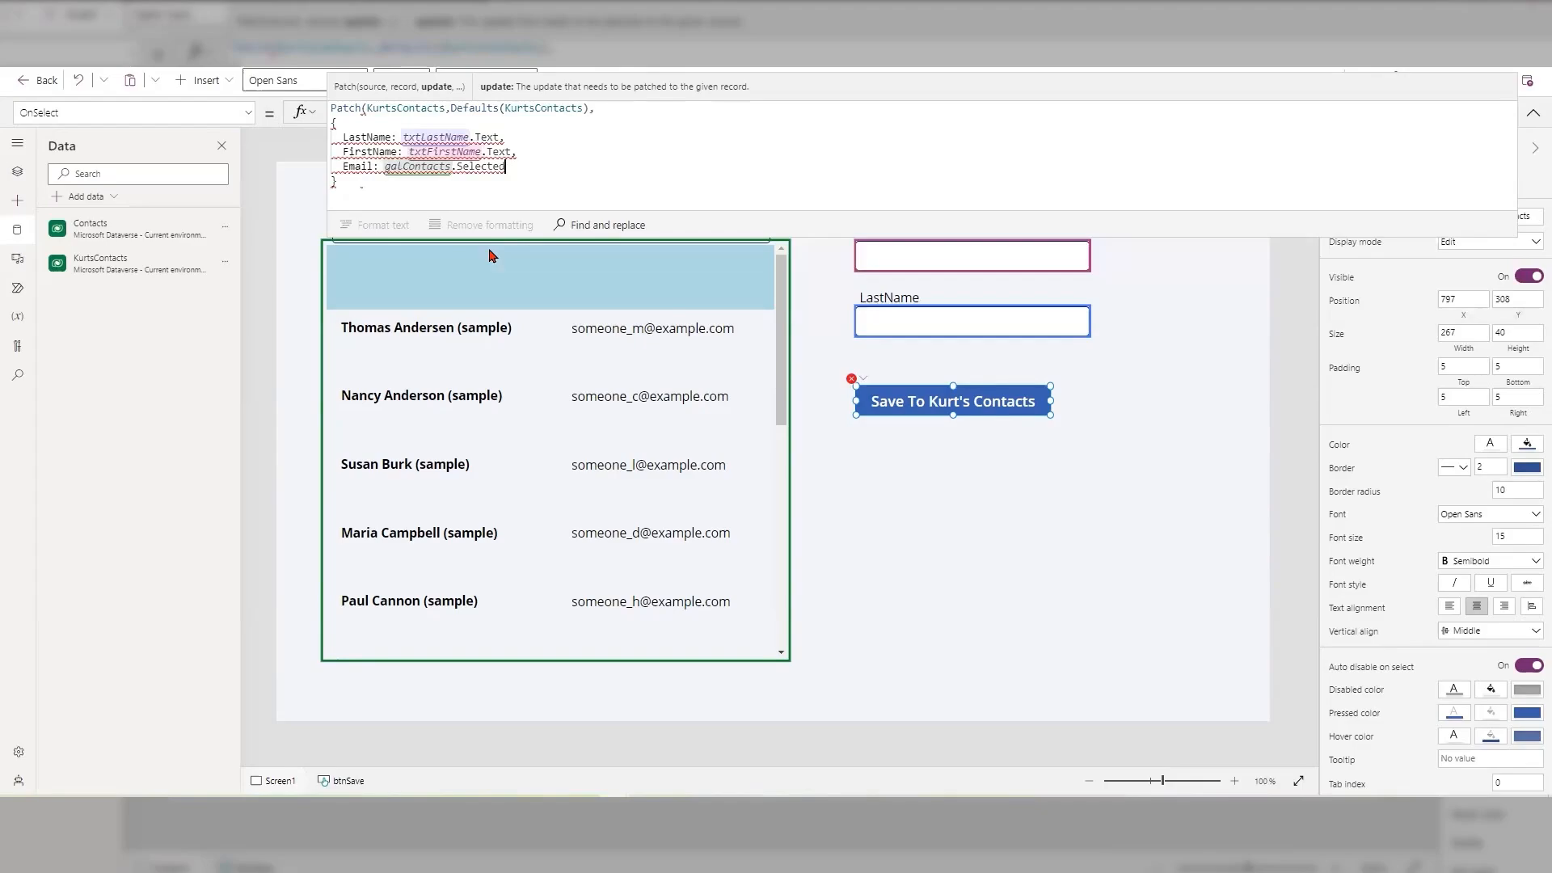
type(".")
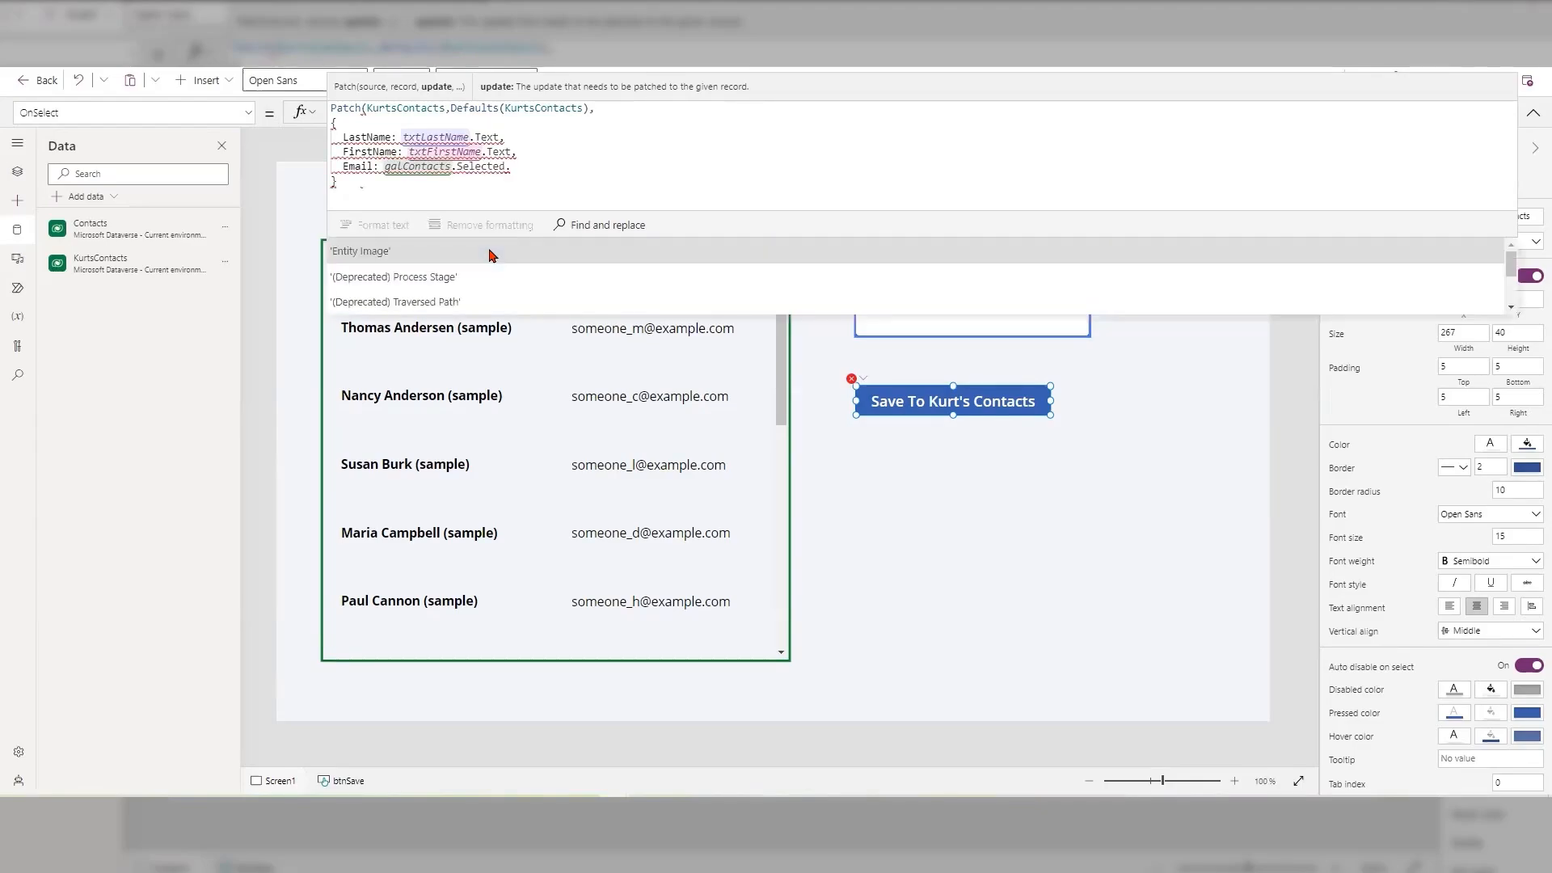
type("e,")
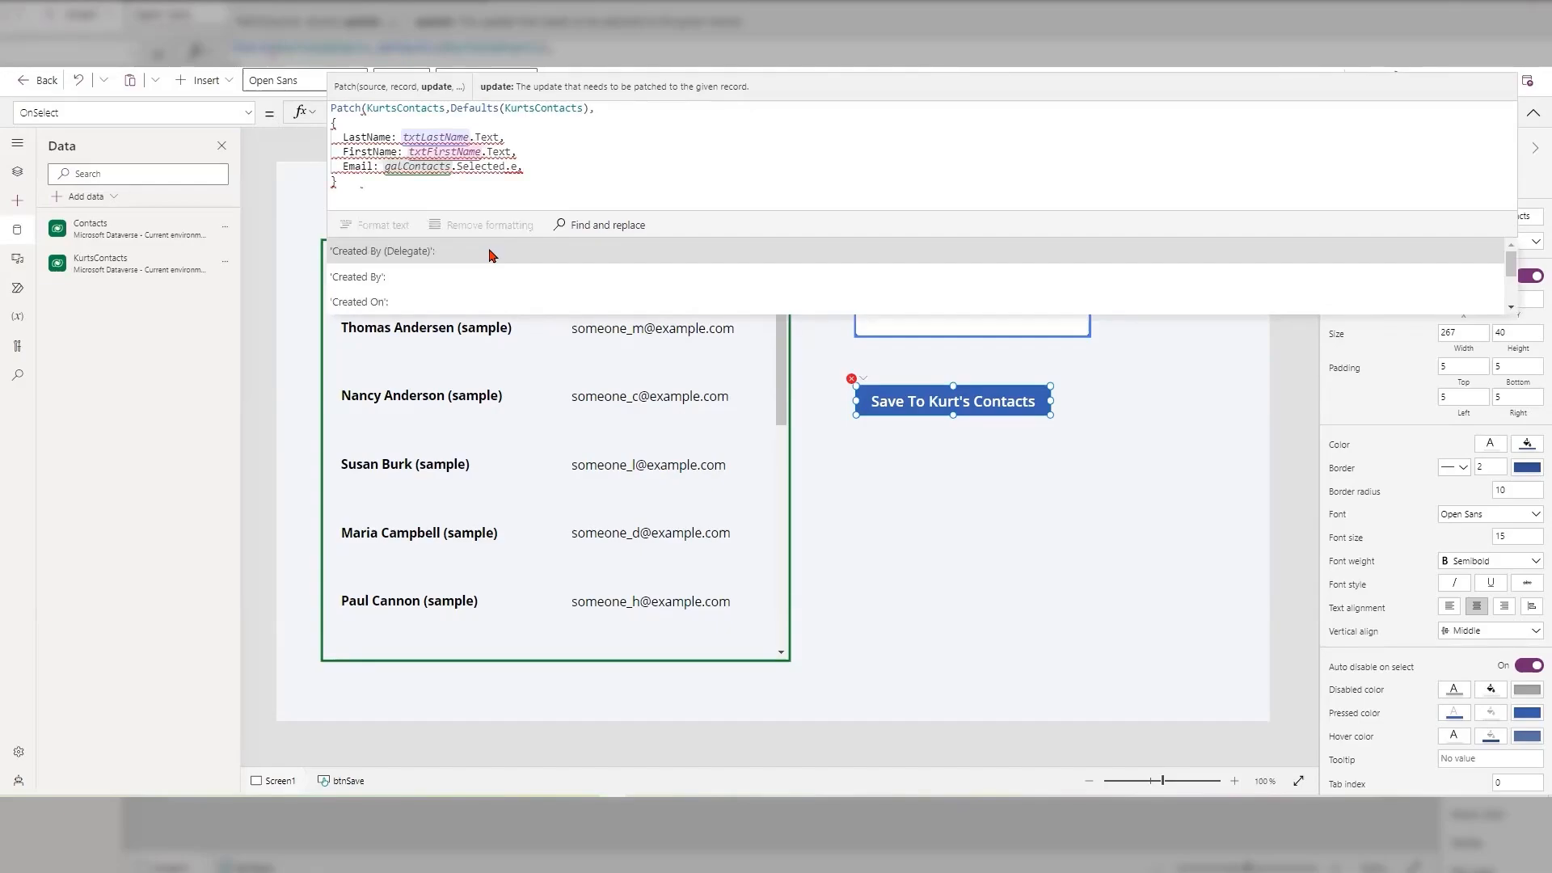
key("BackSpace")
type("m")
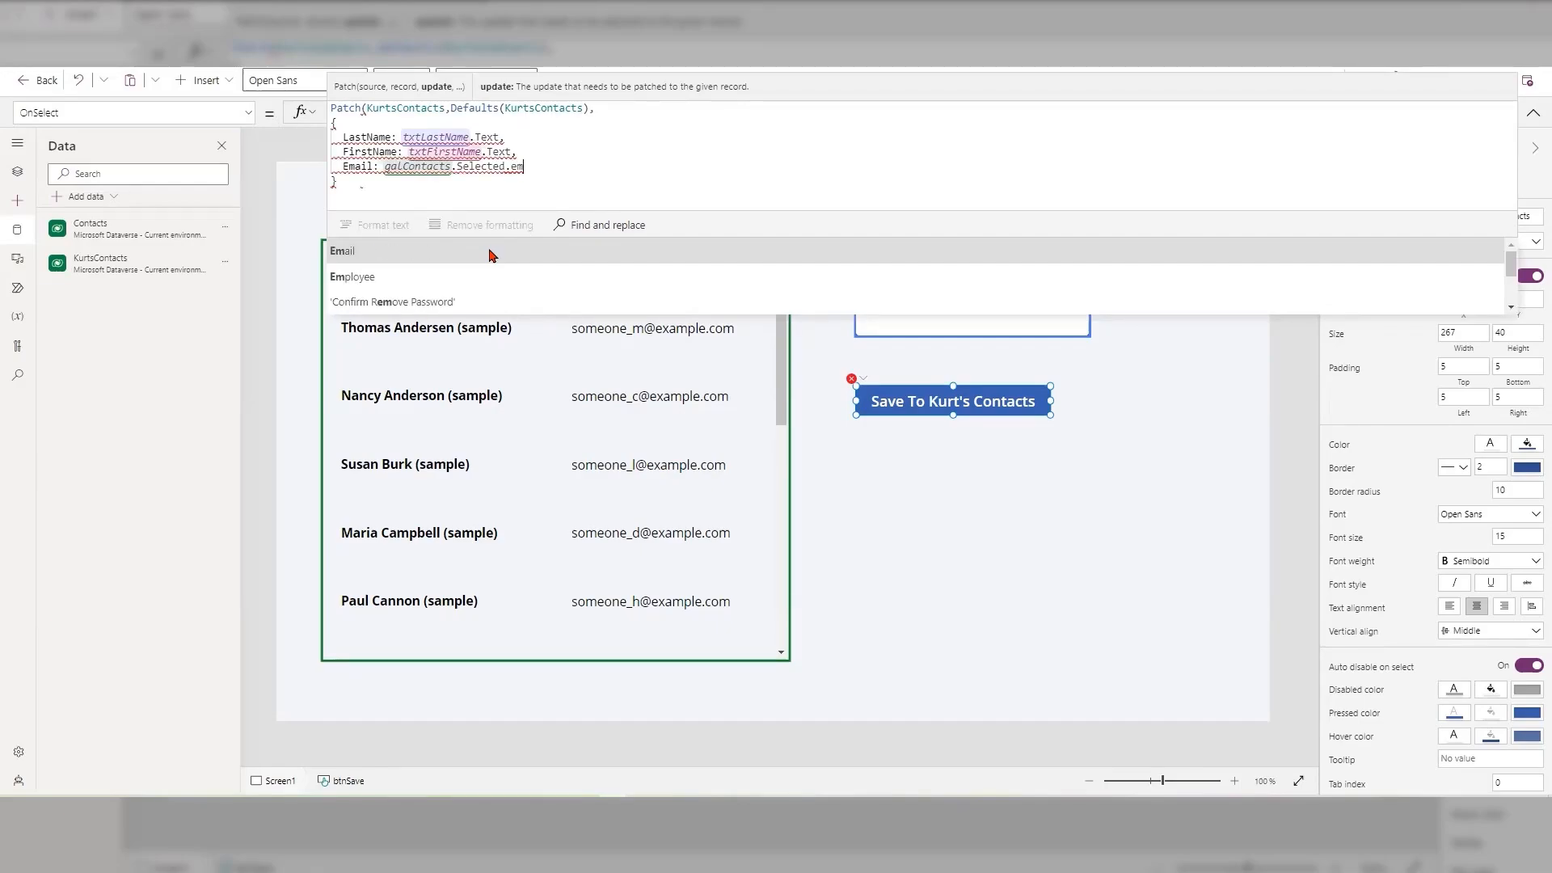
left_click(489, 255)
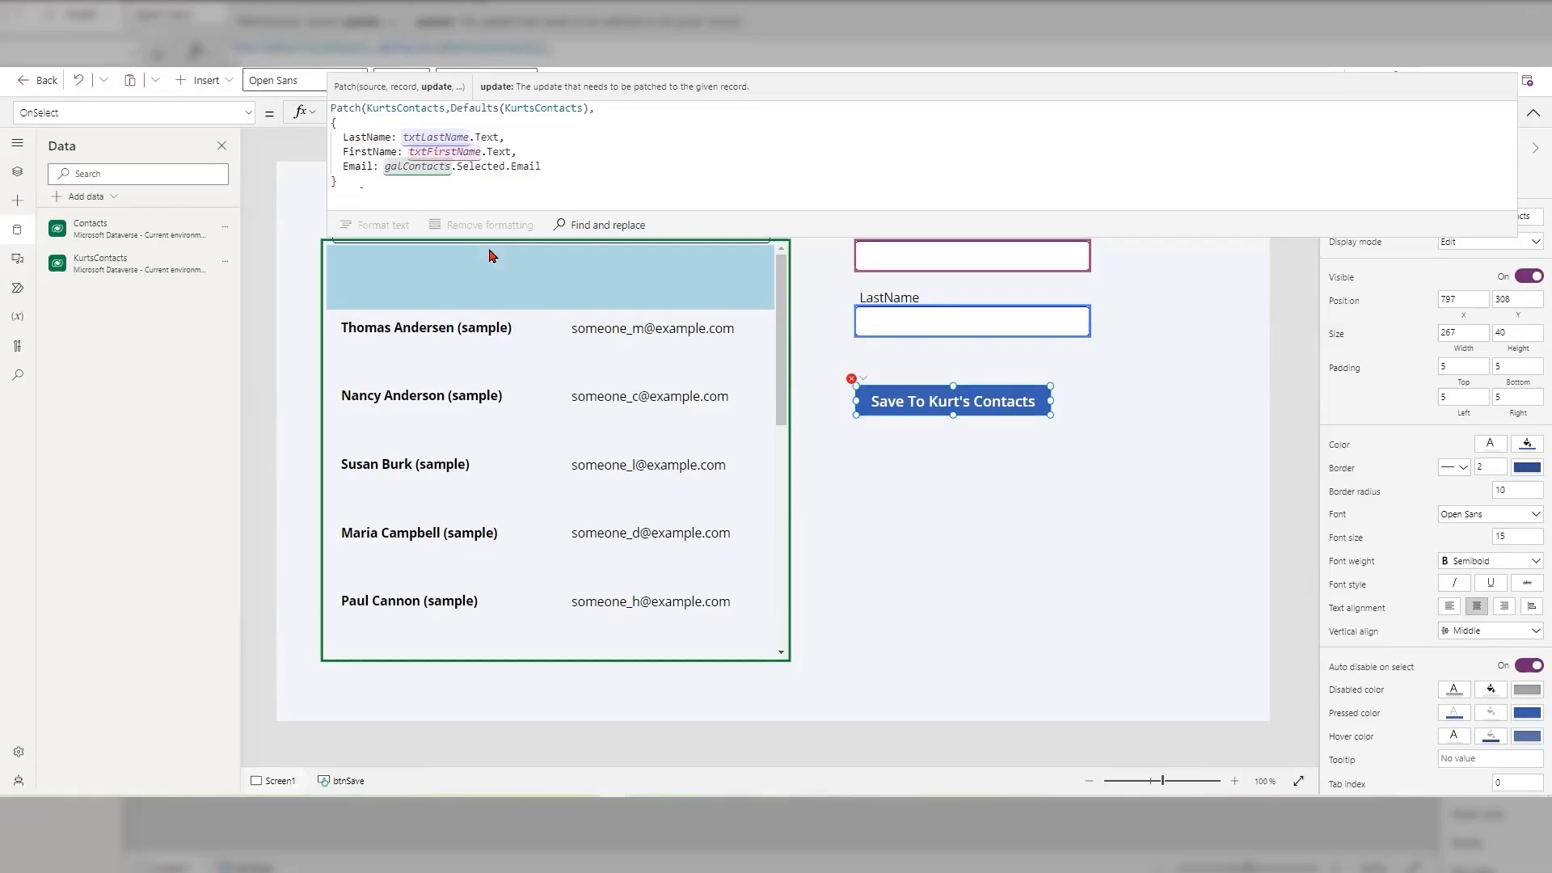
type(",")
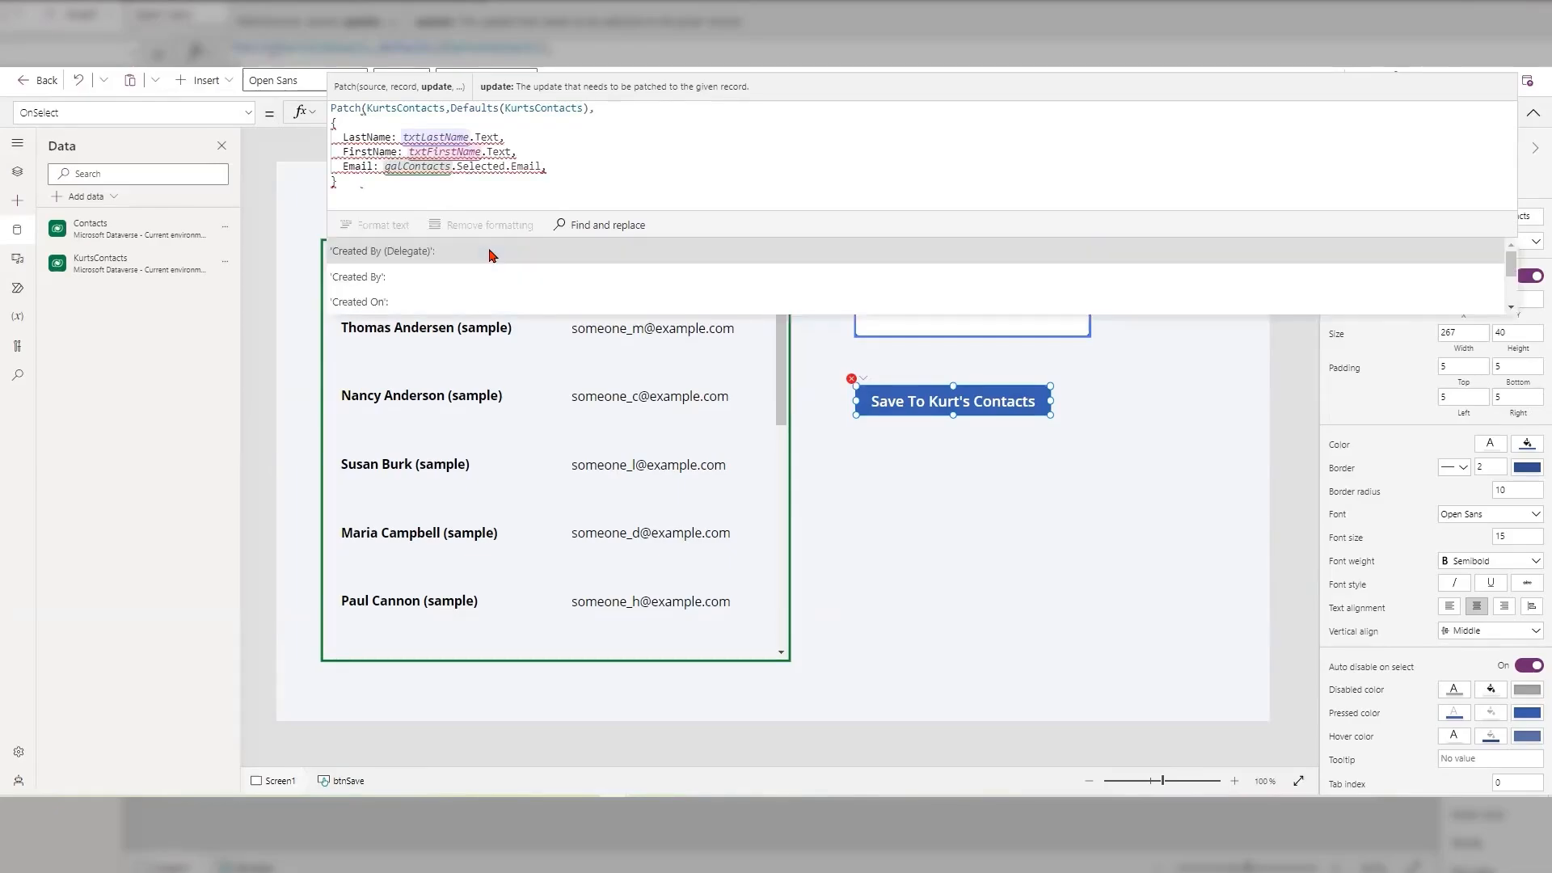
Step: Add a Name column with a capital N on a new line of the Patch record, below Email
key("shift+Return")
key("Escape")
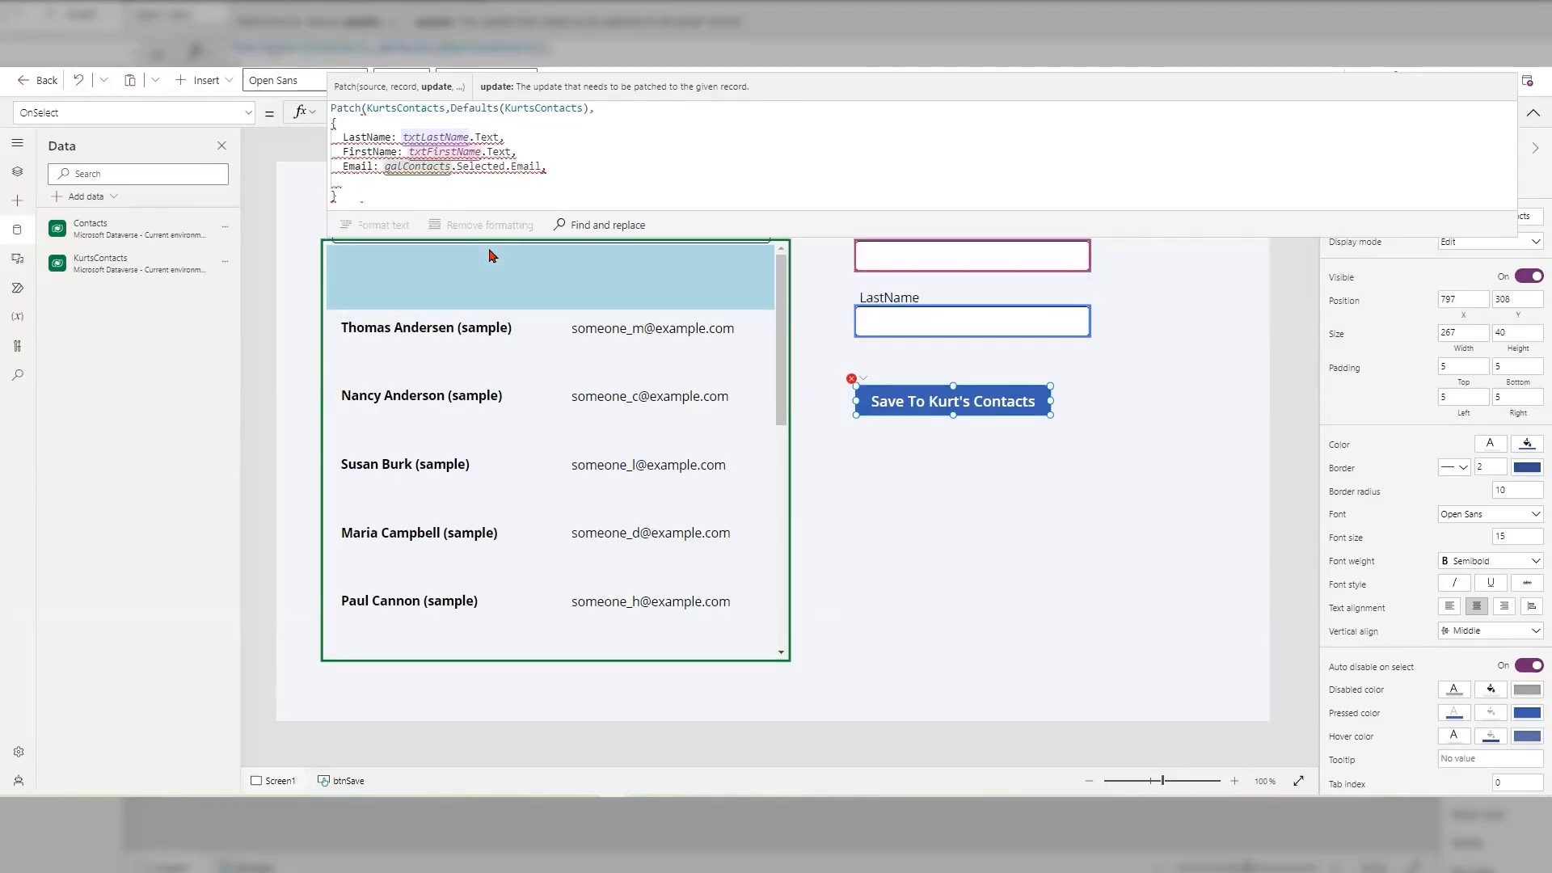
type("name")
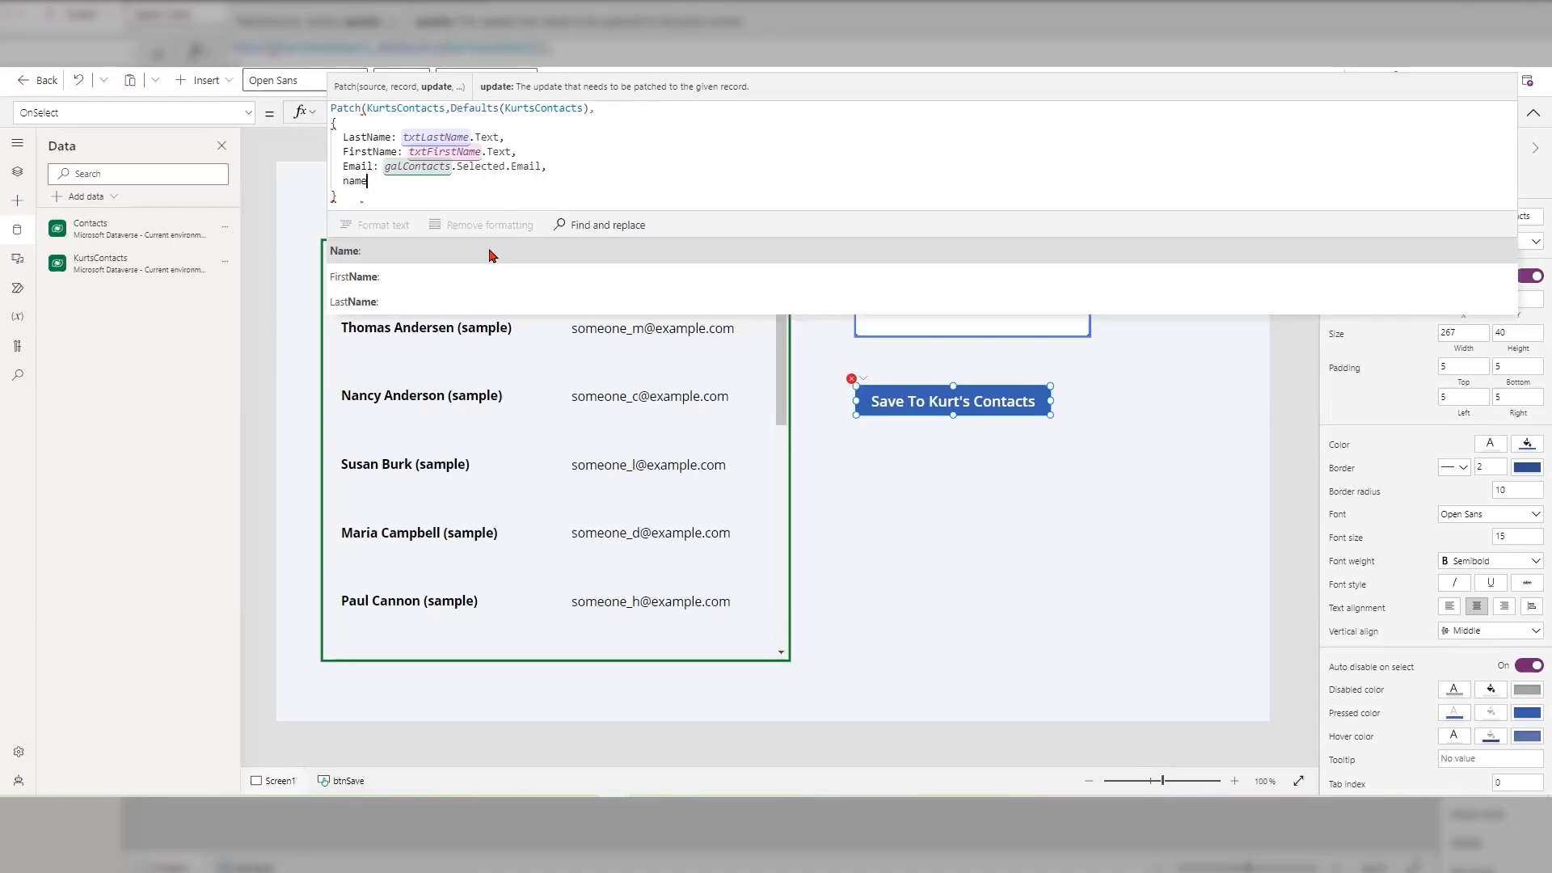
key("Escape")
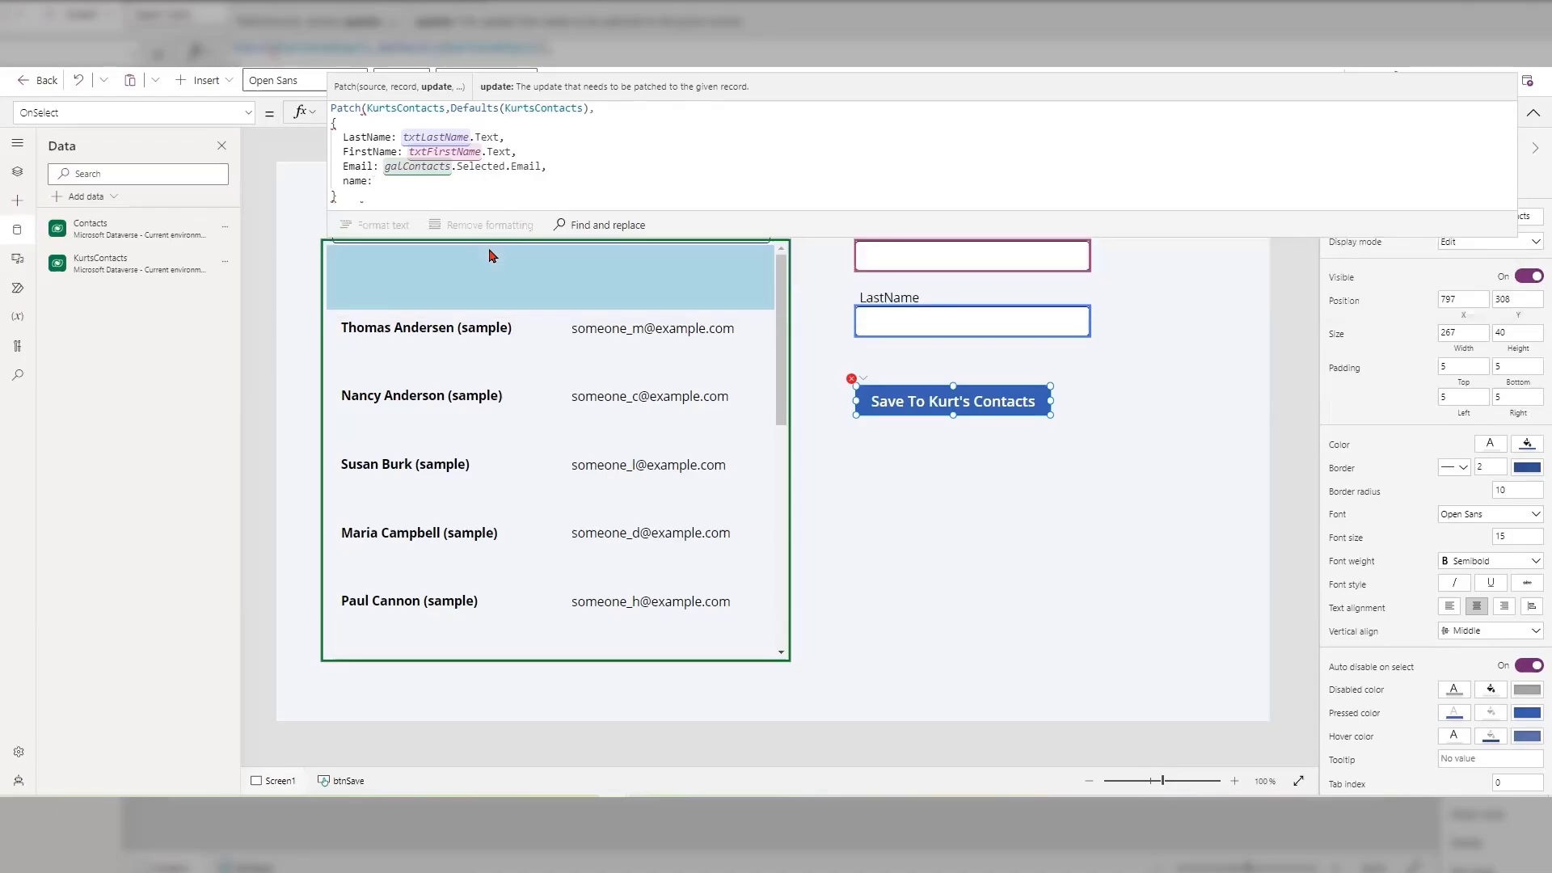
key("BackSpace")
key("BackSpace")
key("BackSpace")
key("BackSpace")
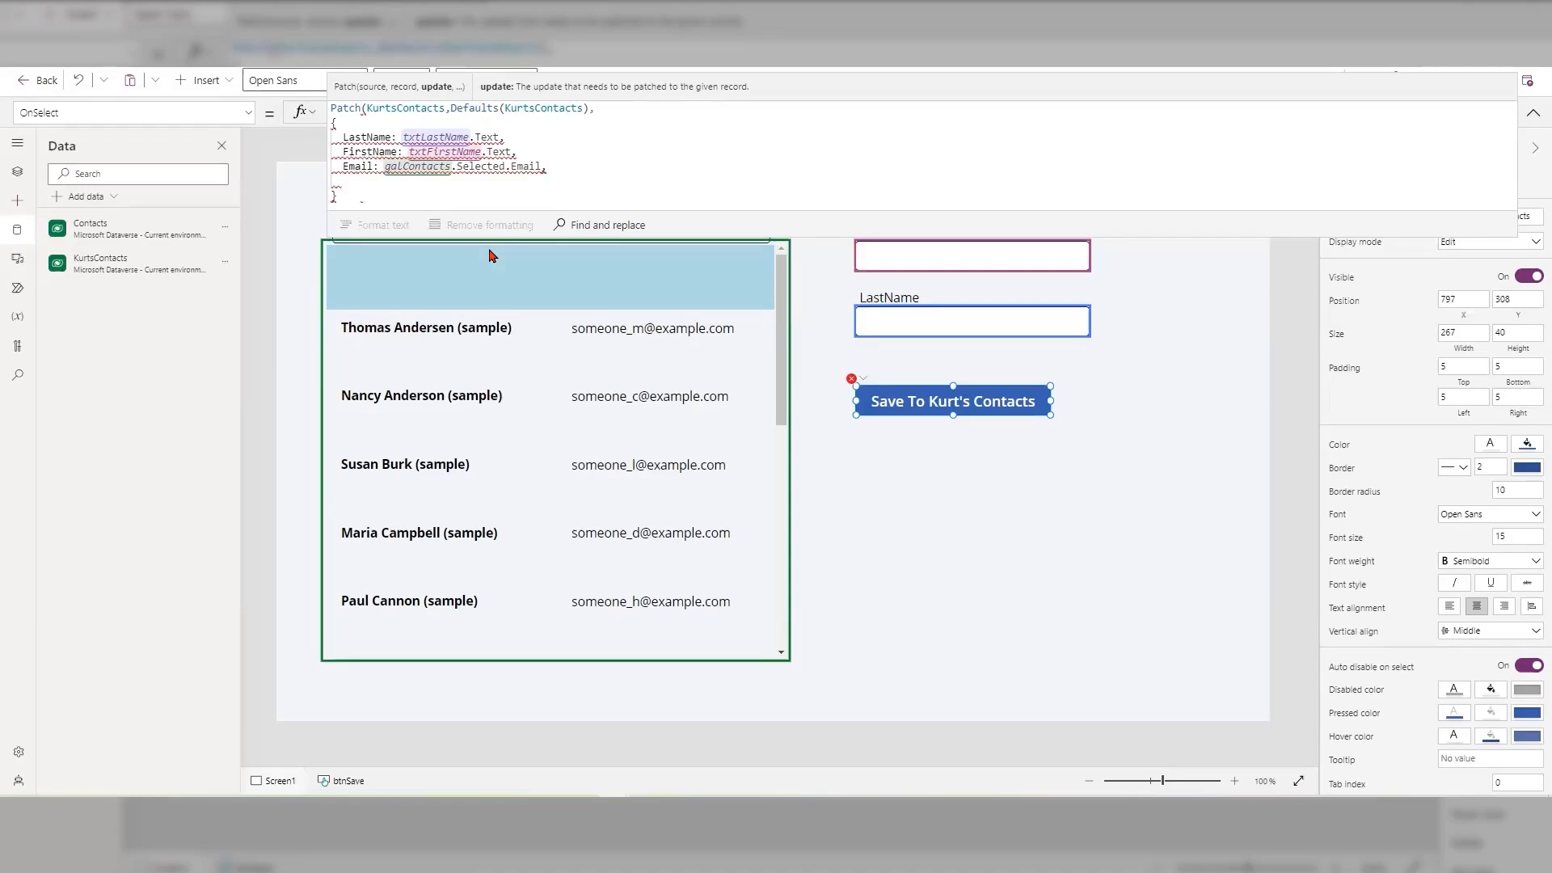
type("Name:")
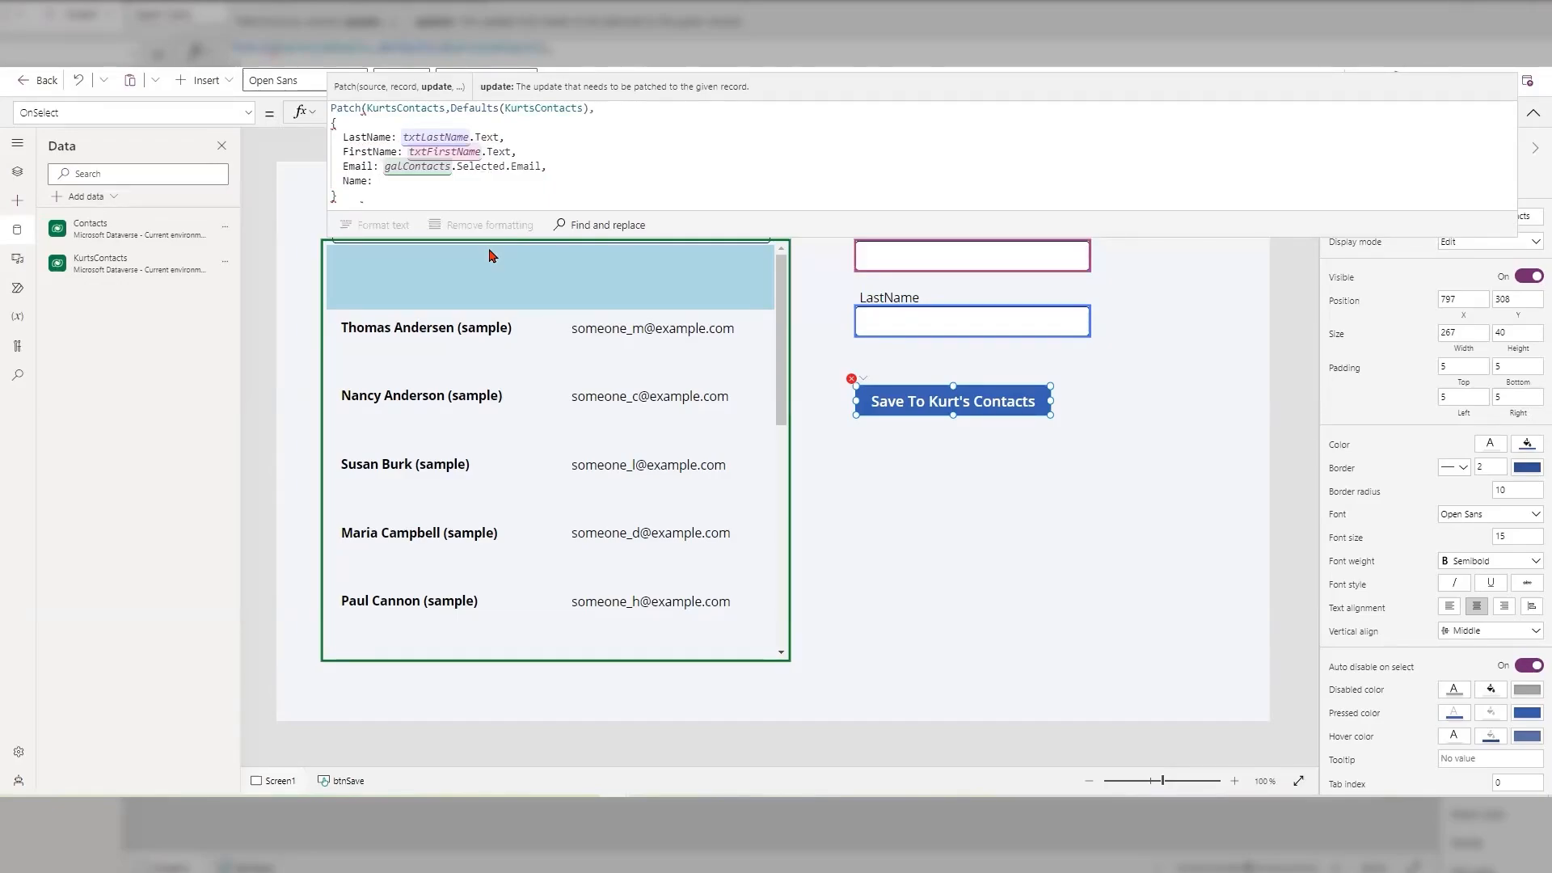
Step: Enter txtLastName.Text as the value of the Name column in the Patch record
type("tx")
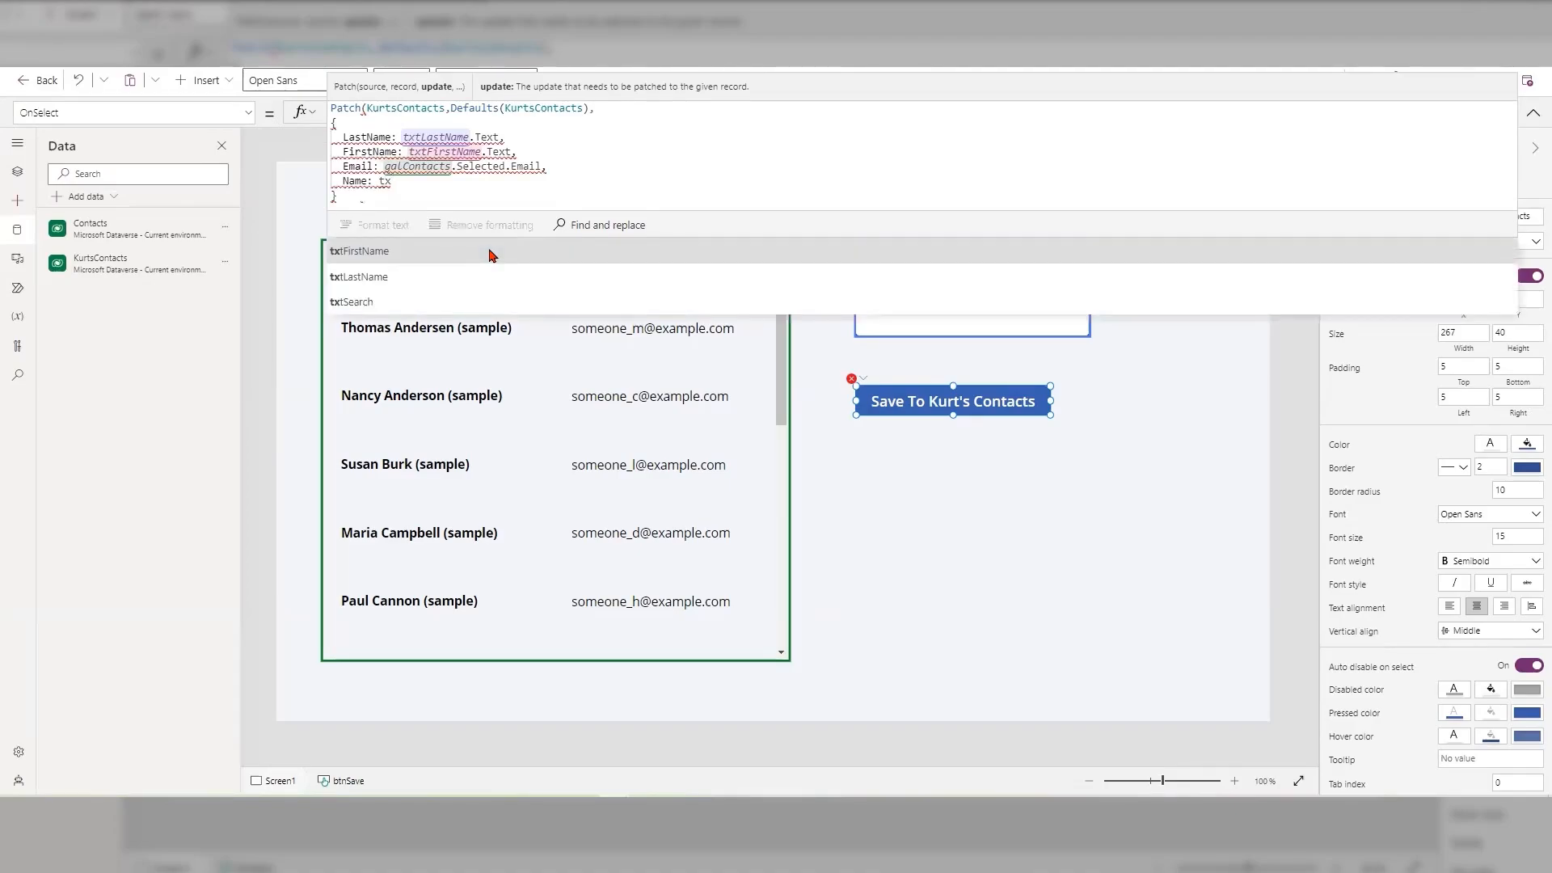
type("last")
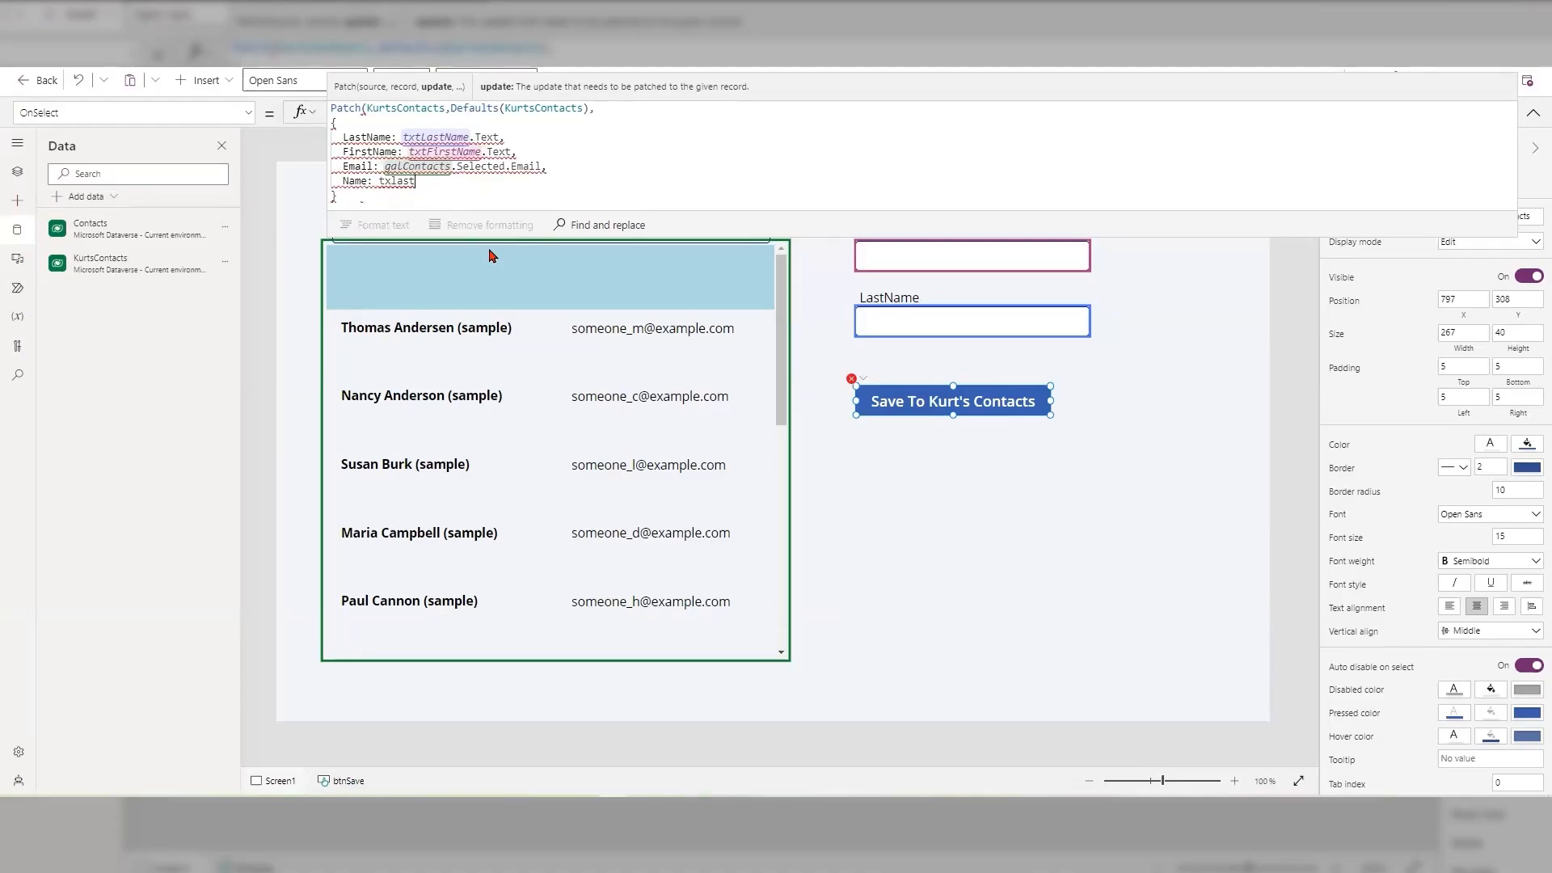
key("BackSpace")
key("BackSpace")
key("BackSpace")
key("BackSpace")
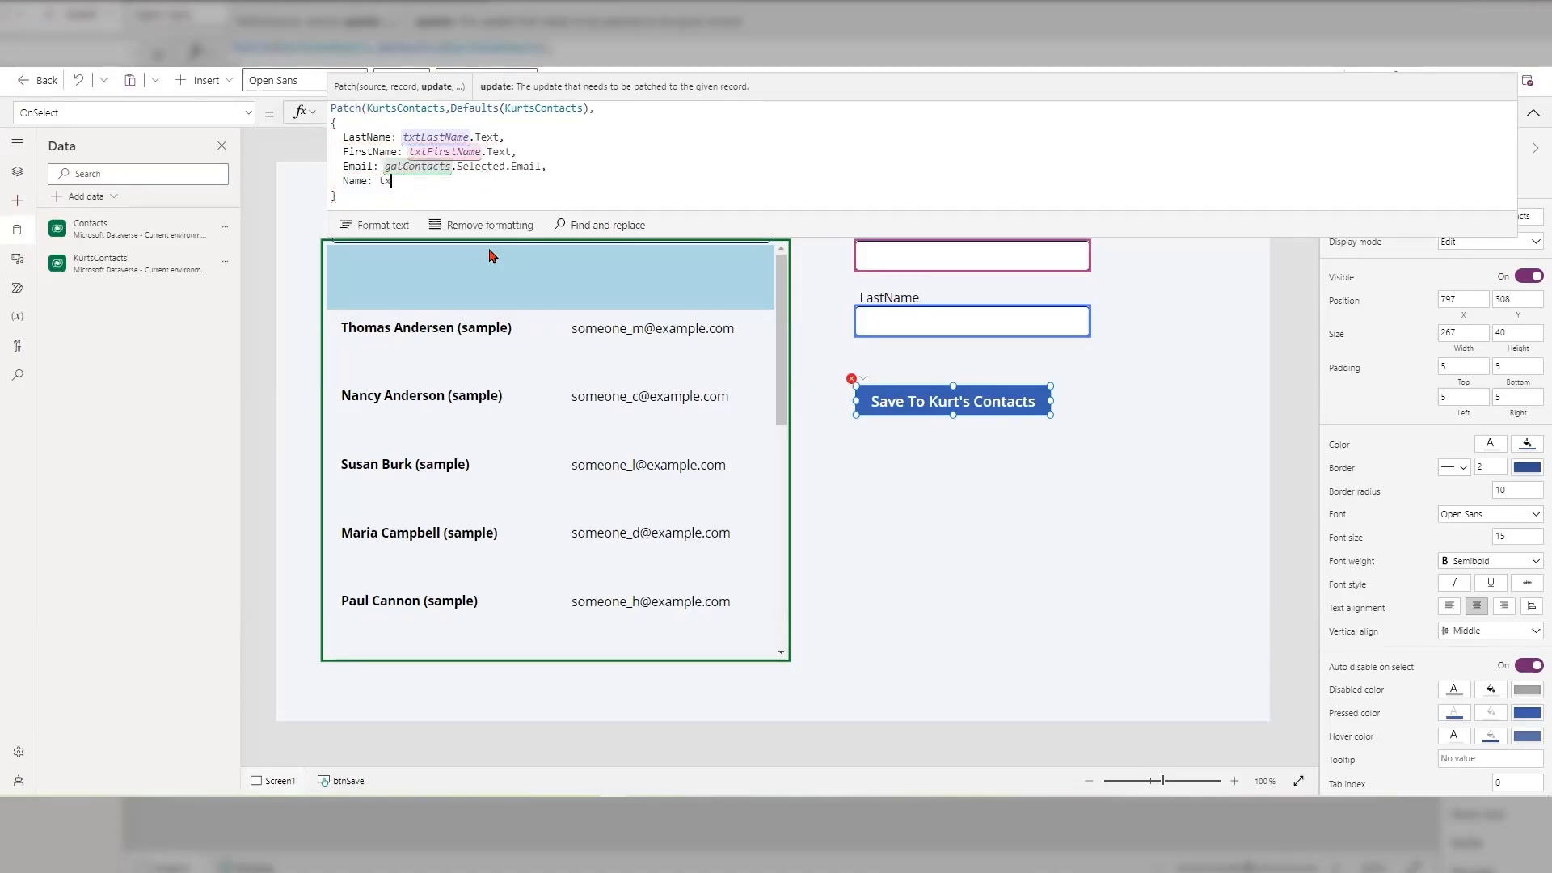
type("t")
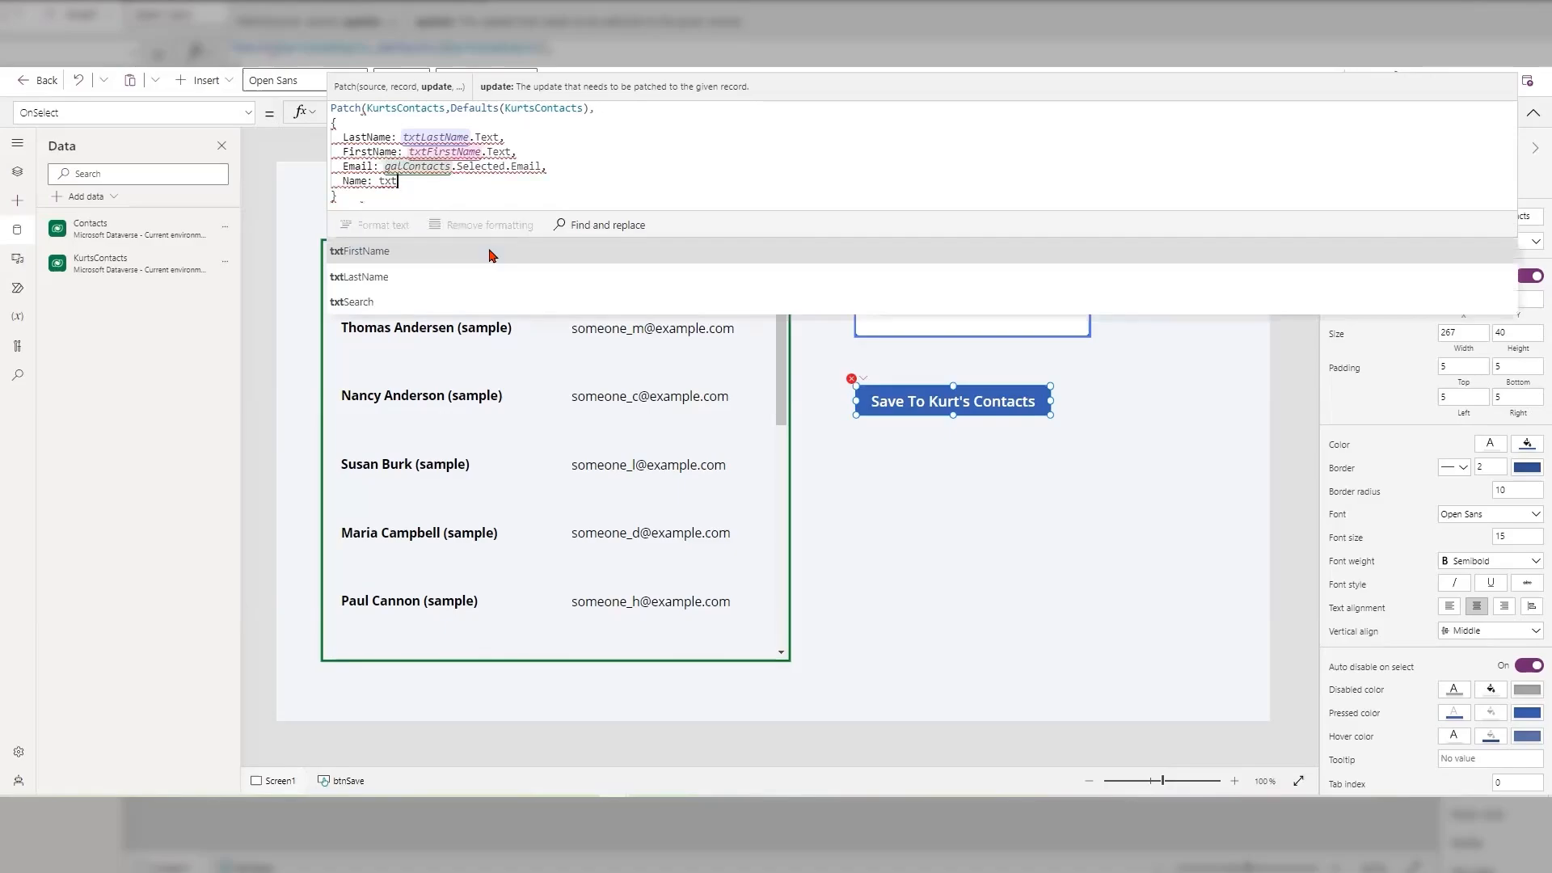
type("l")
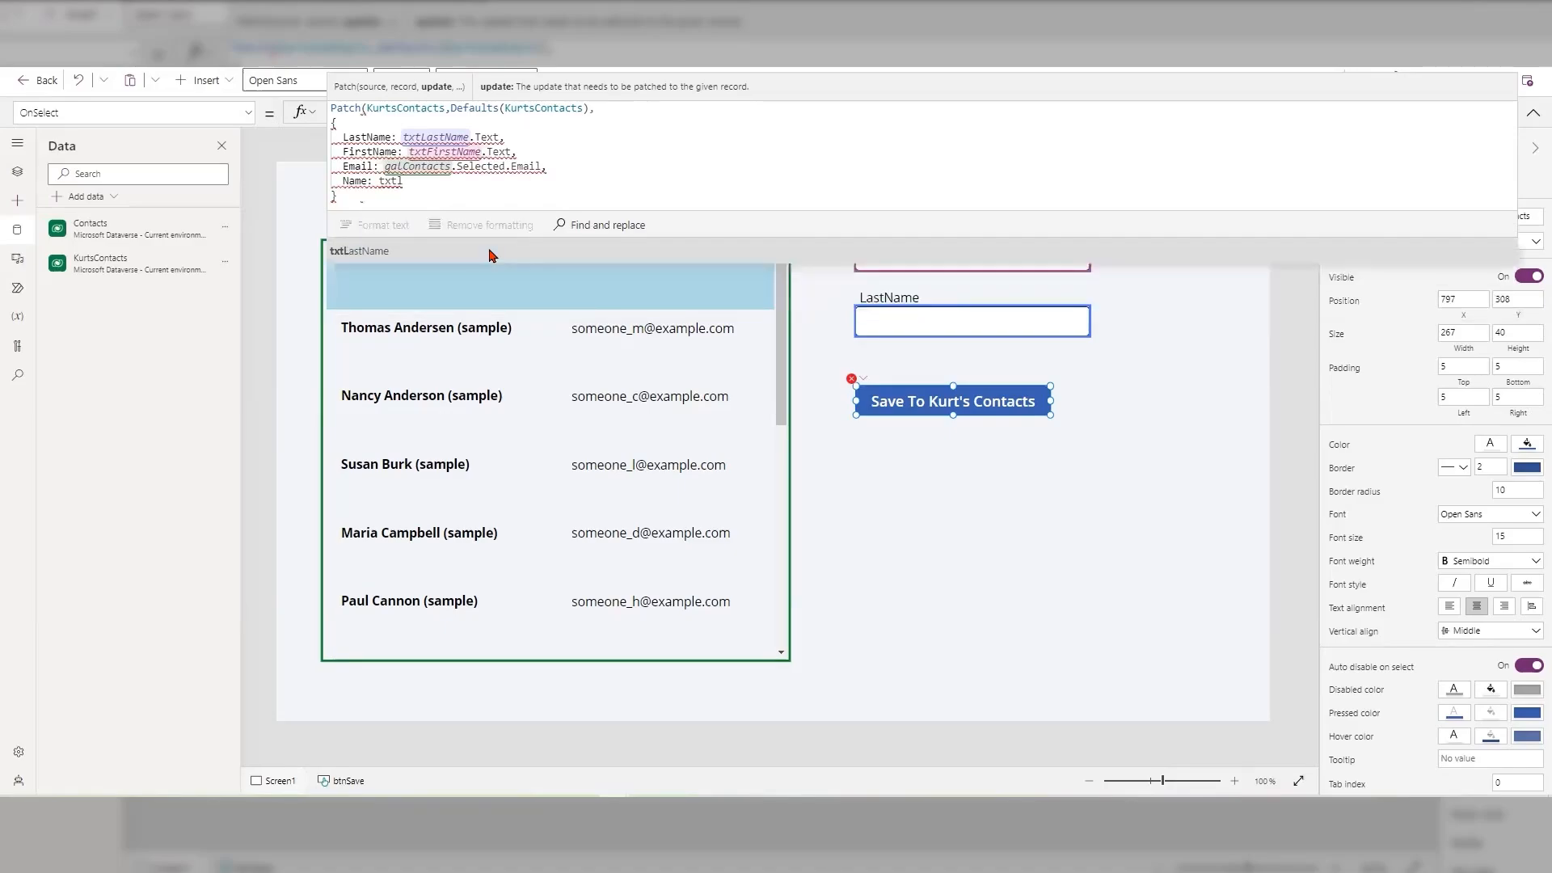
left_click(490, 255)
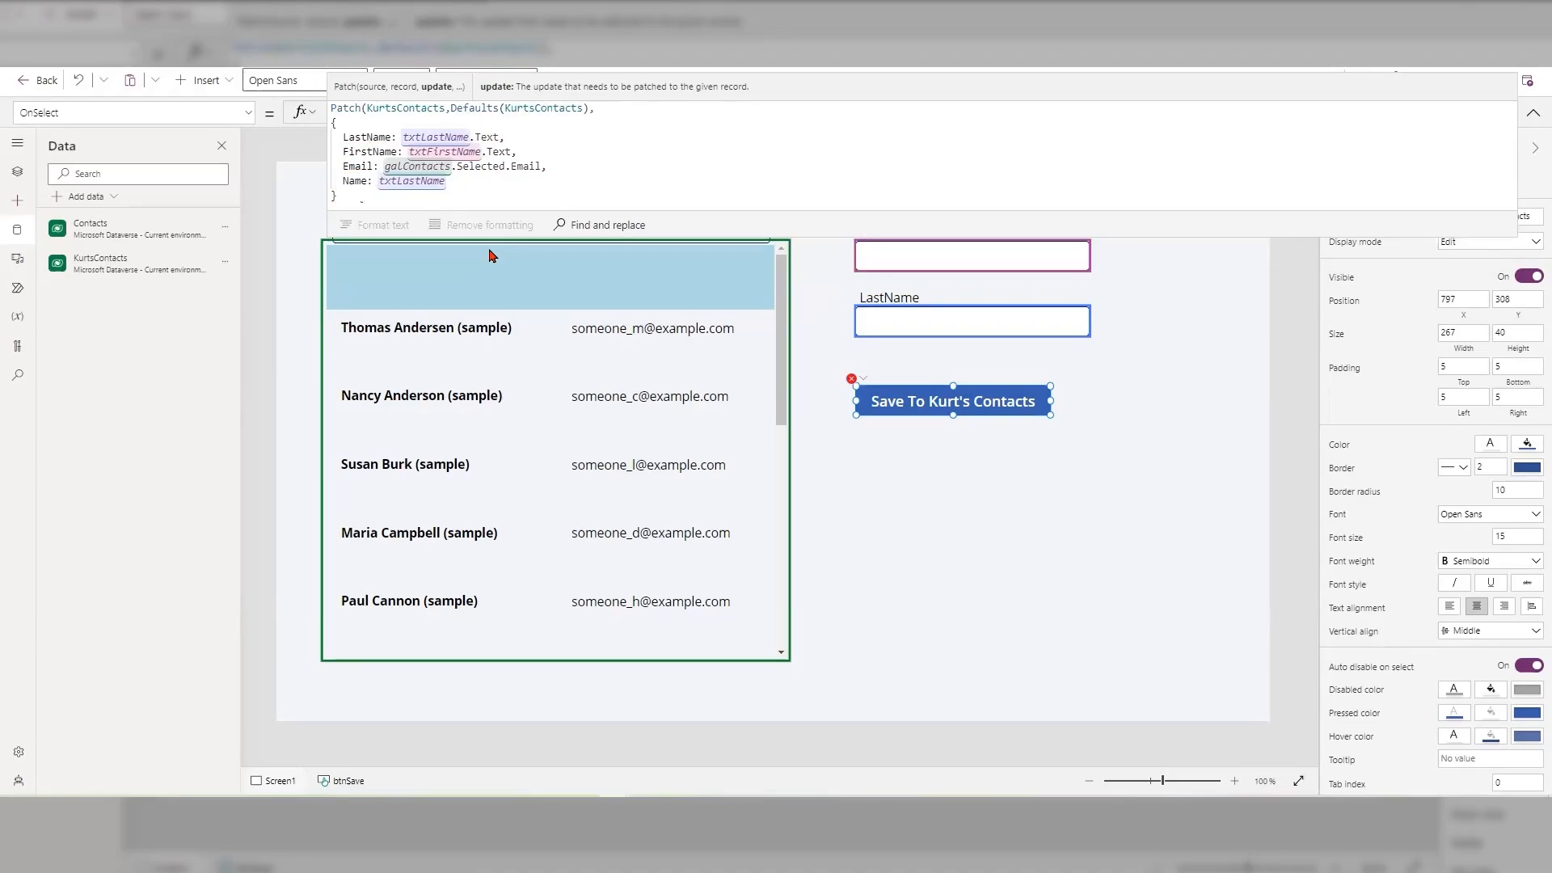
type(".text")
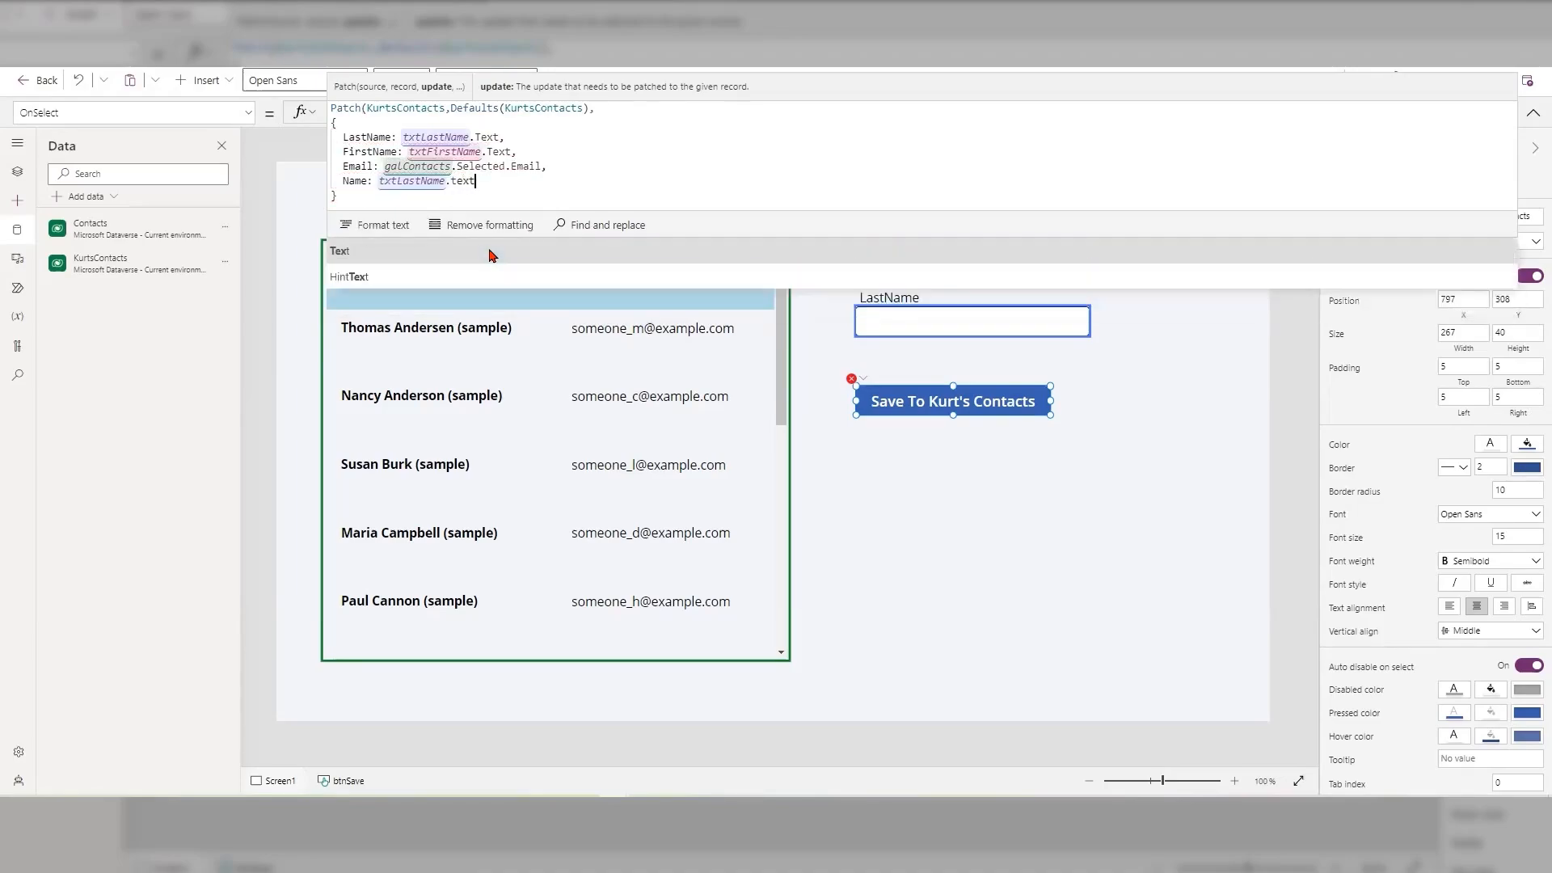
left_click(489, 255)
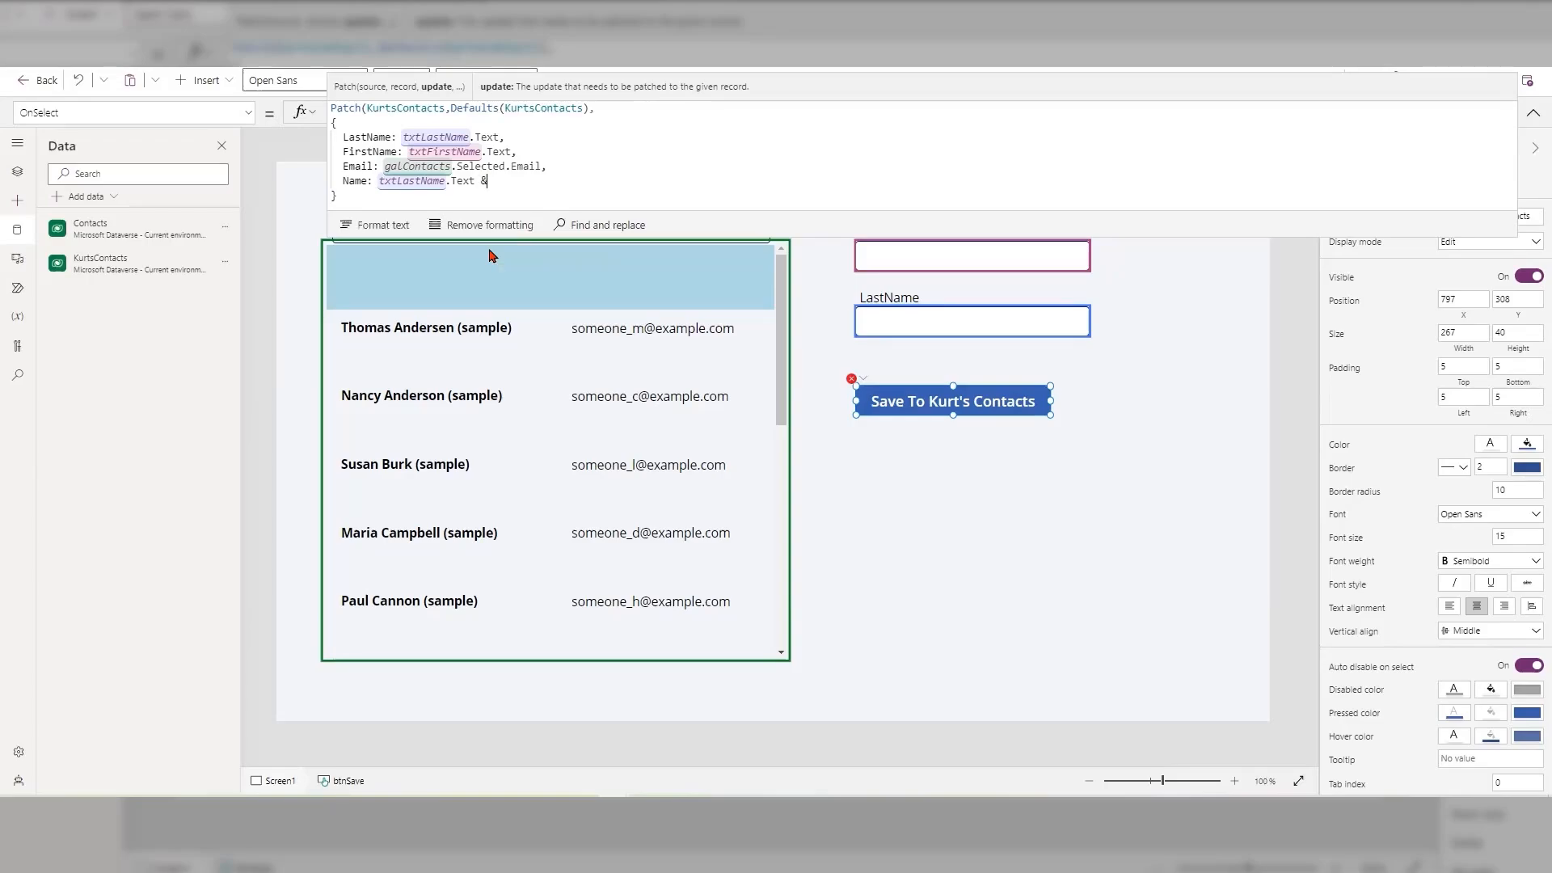
Step: Extend the Name value with & ", " & txtFirstName.Text and place the cursor after the record's closing brace
type("&")
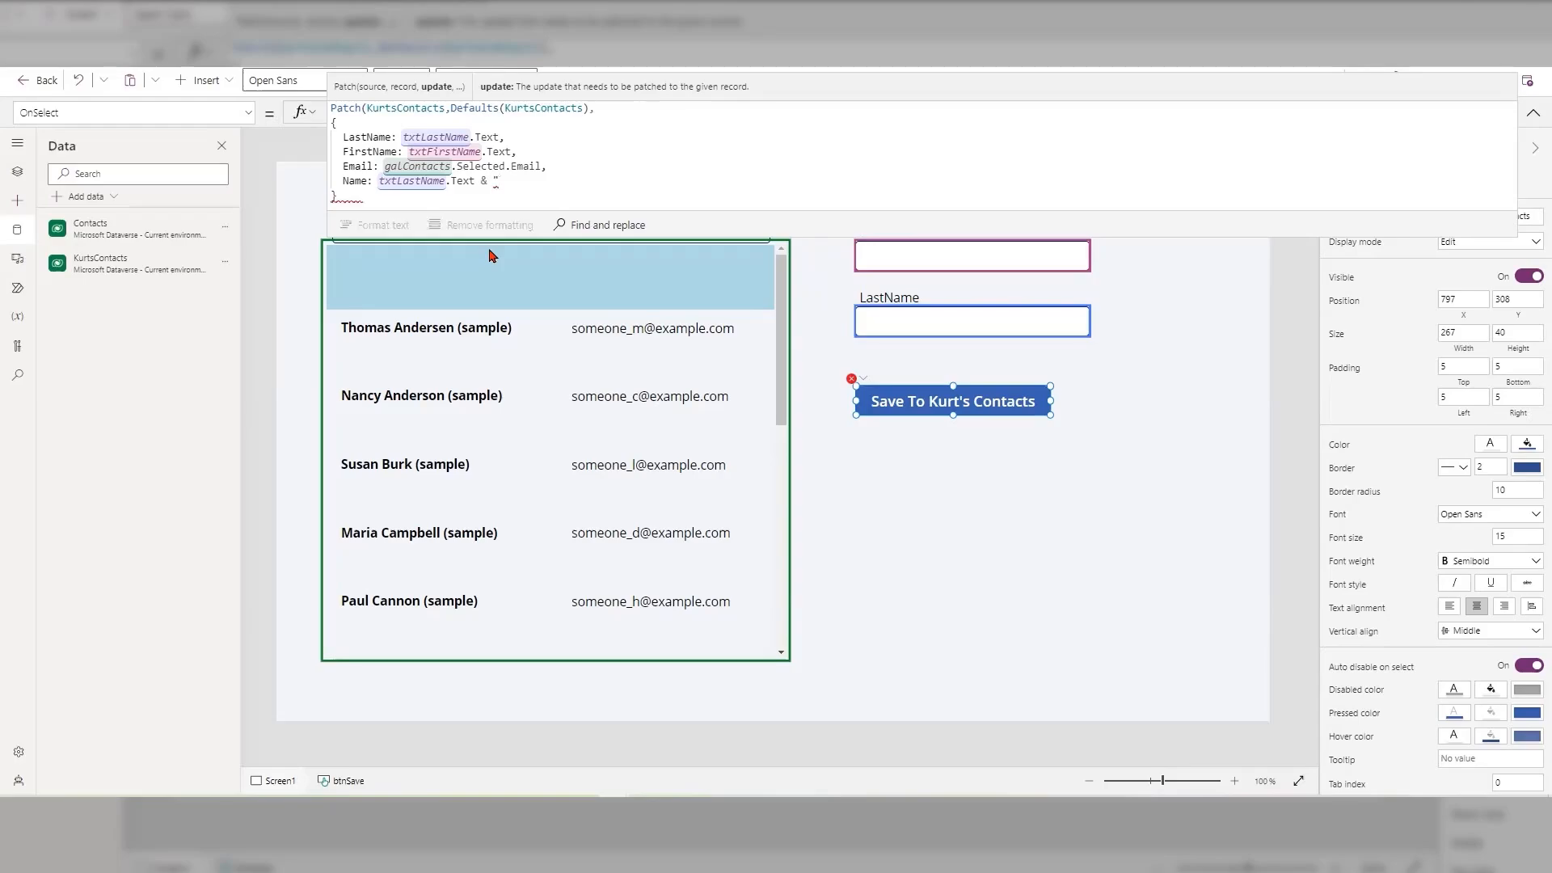
type("\", \"")
type("&")
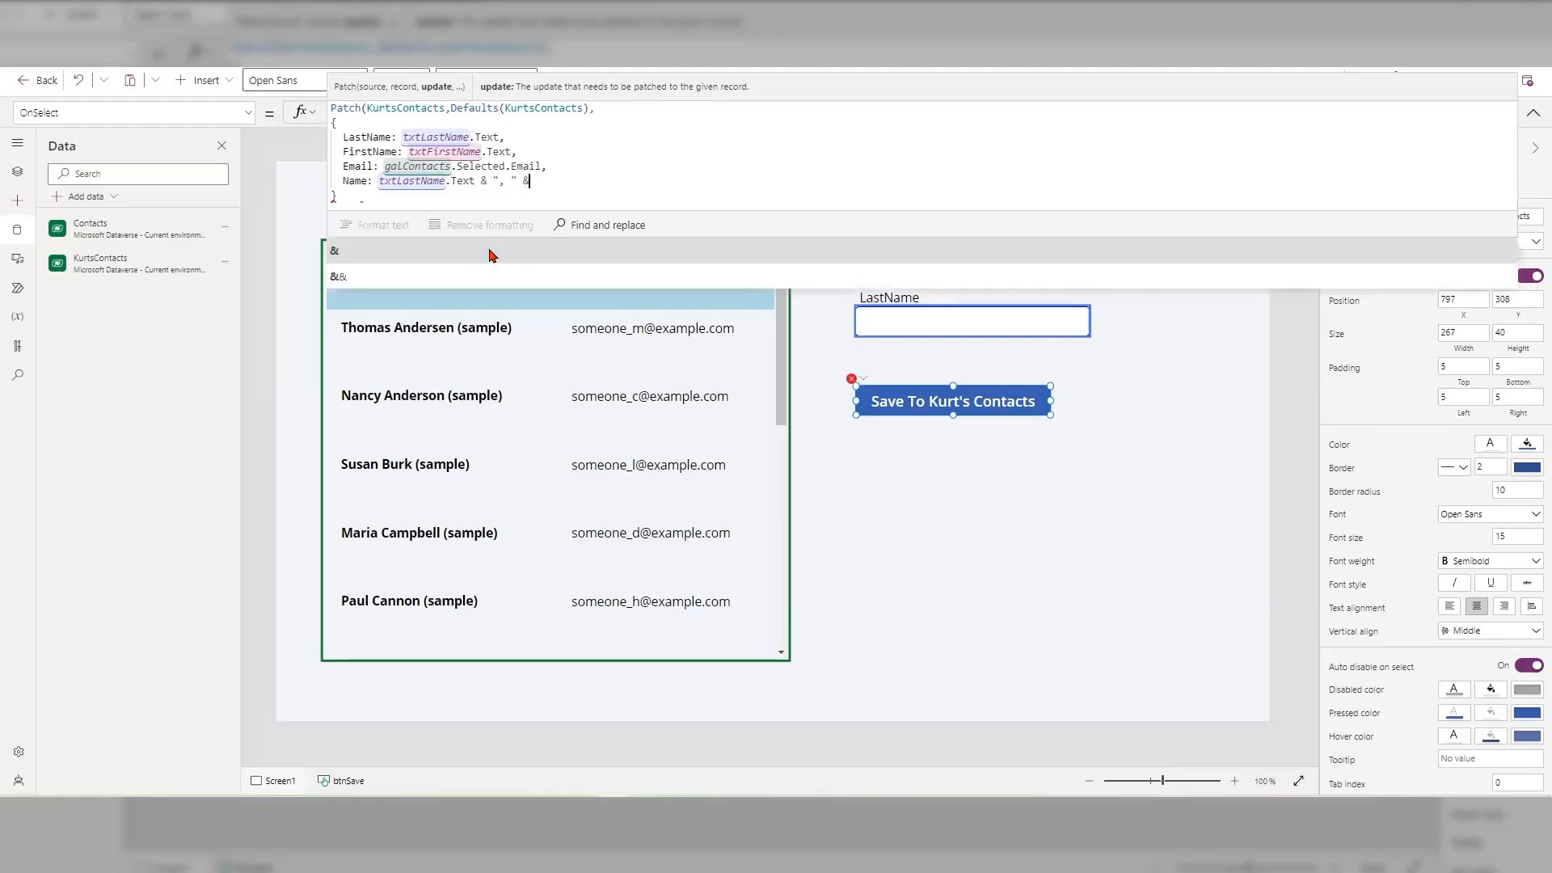
type(" txt")
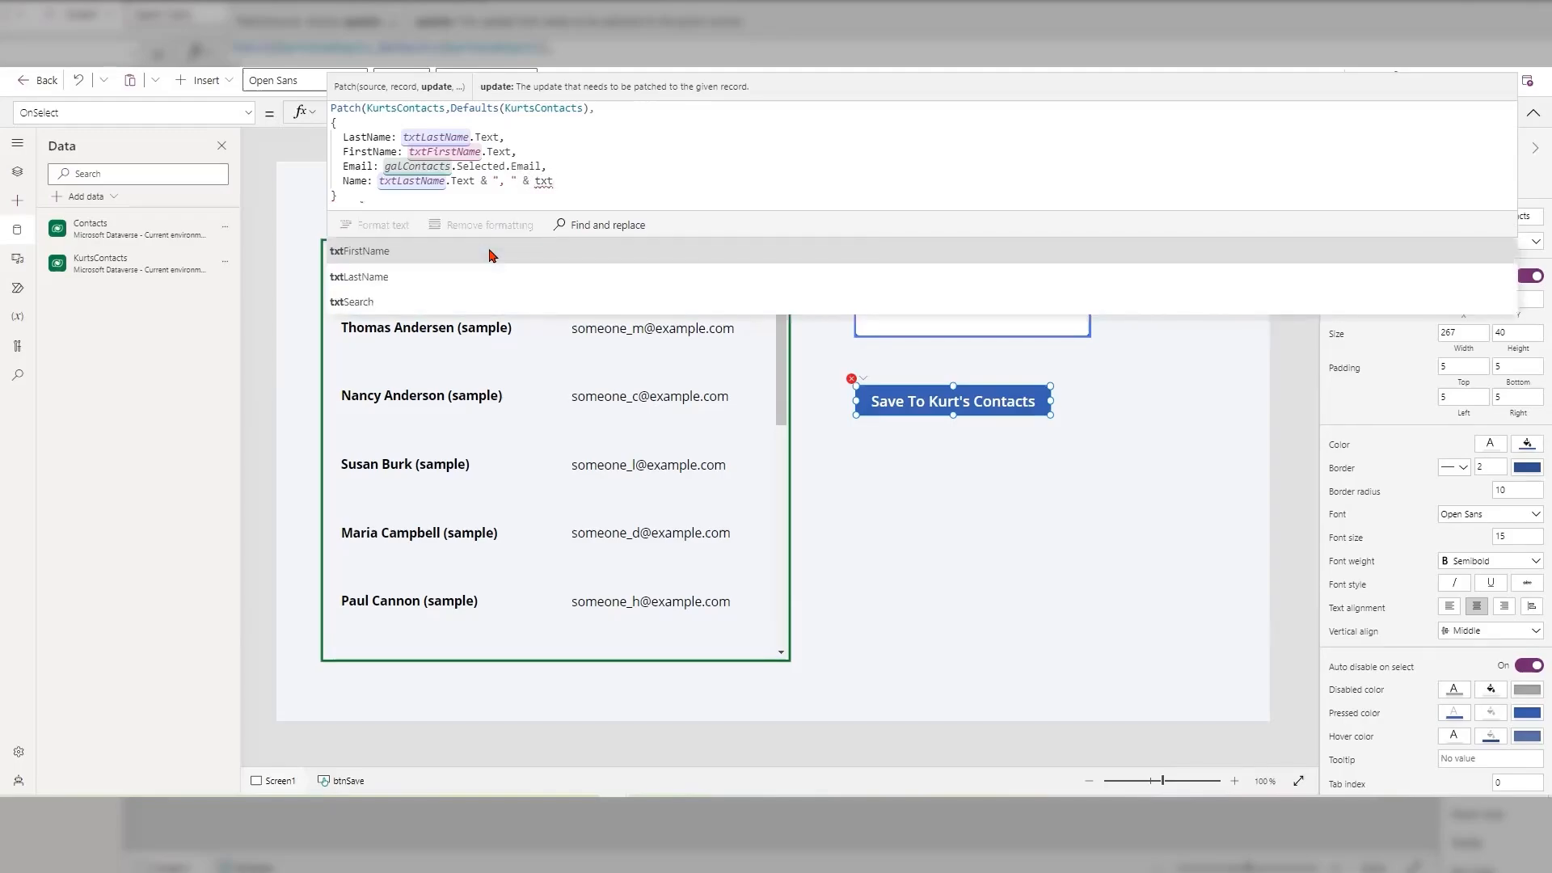
type("f")
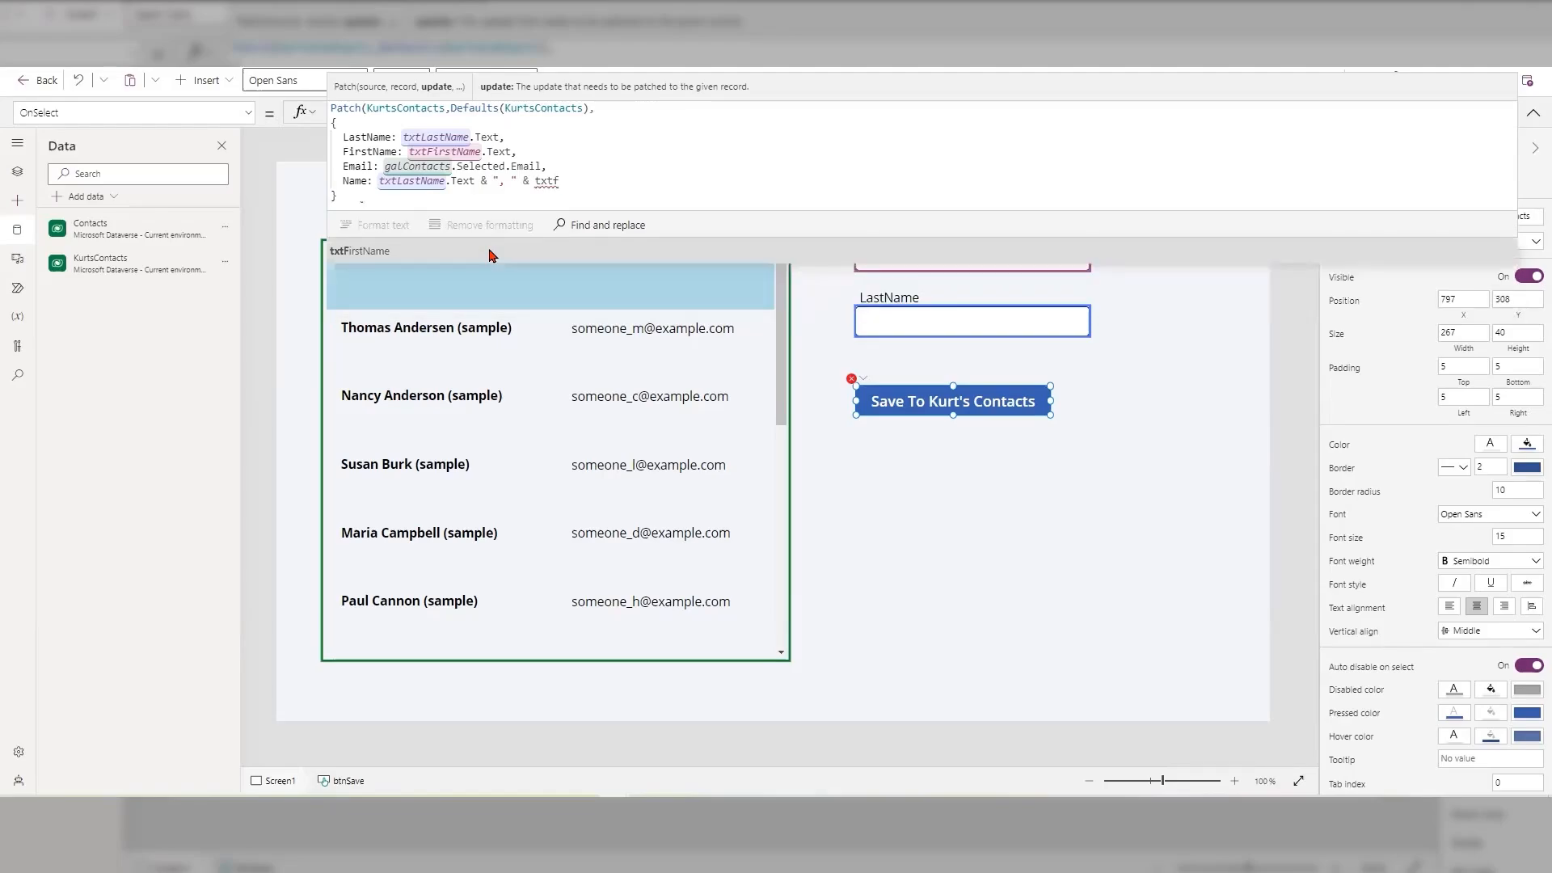
left_click(489, 253)
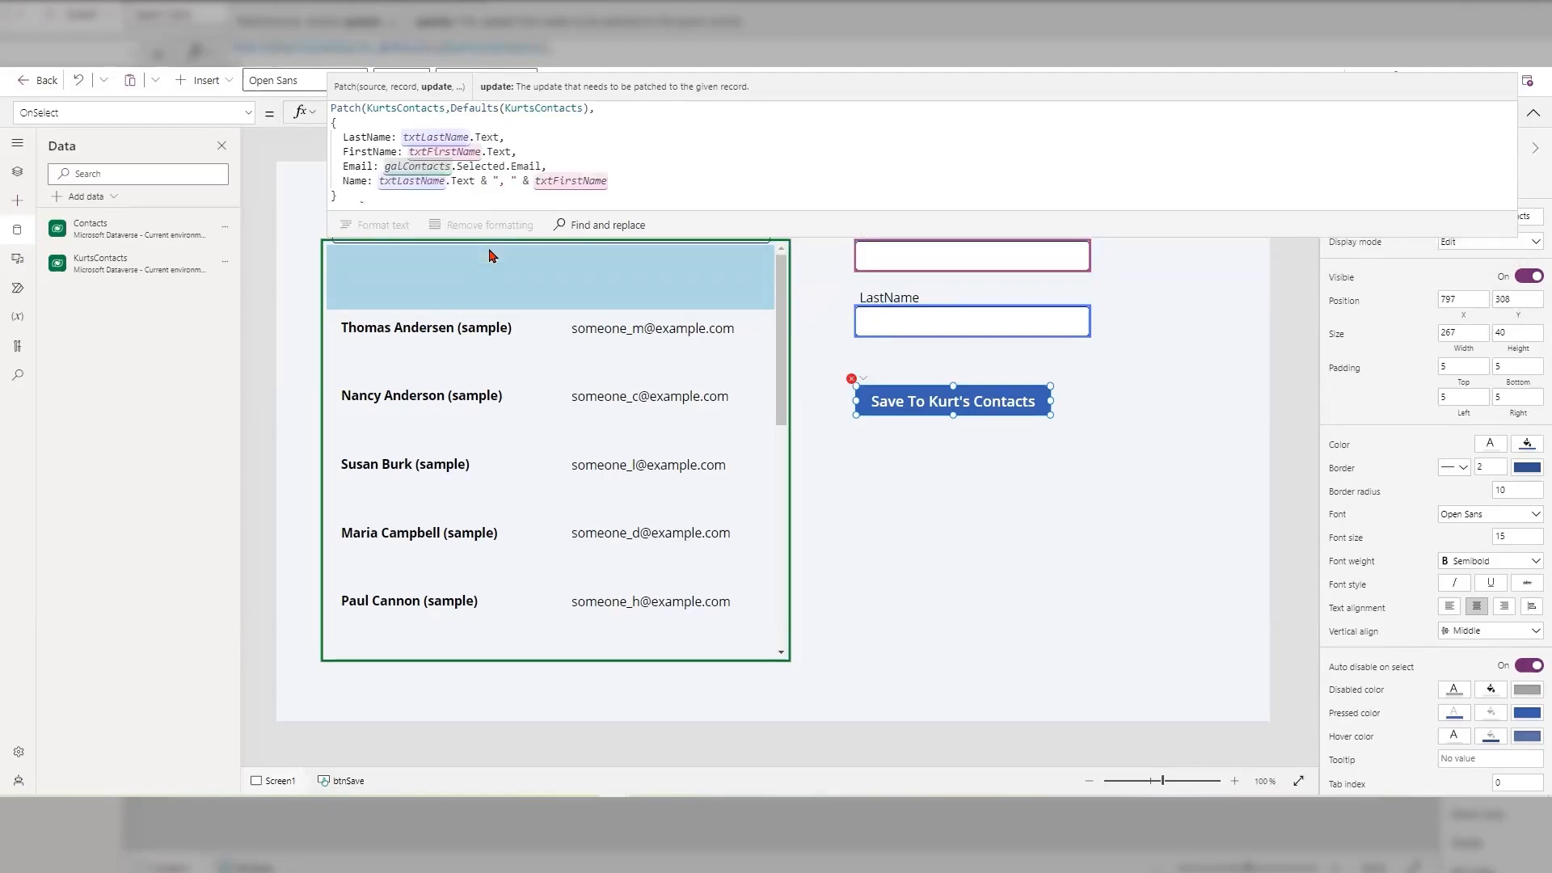
type(".Text")
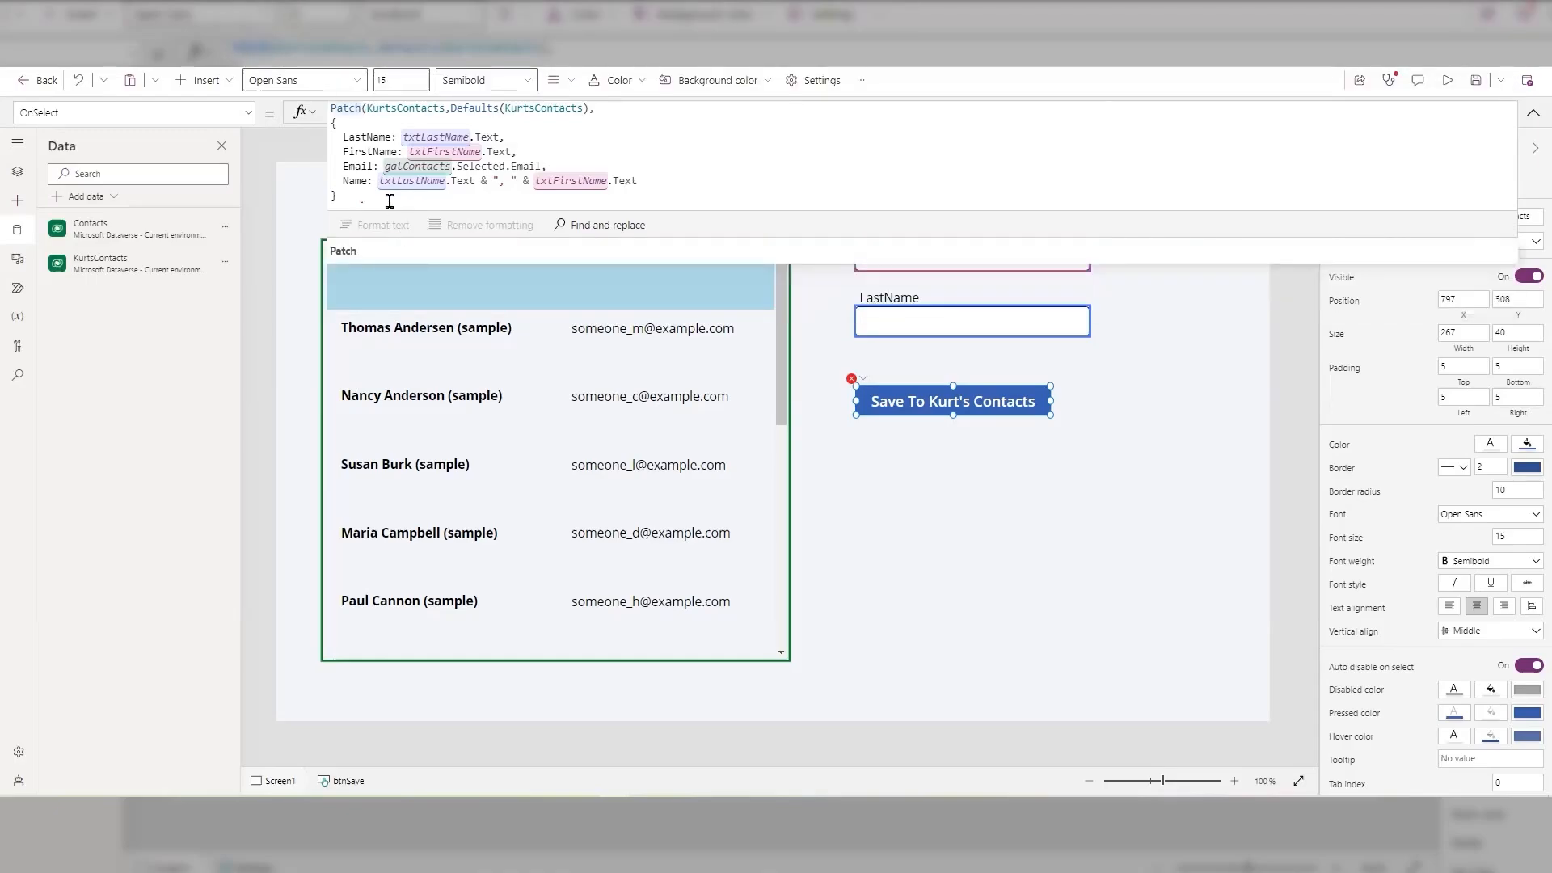
left_click(354, 195)
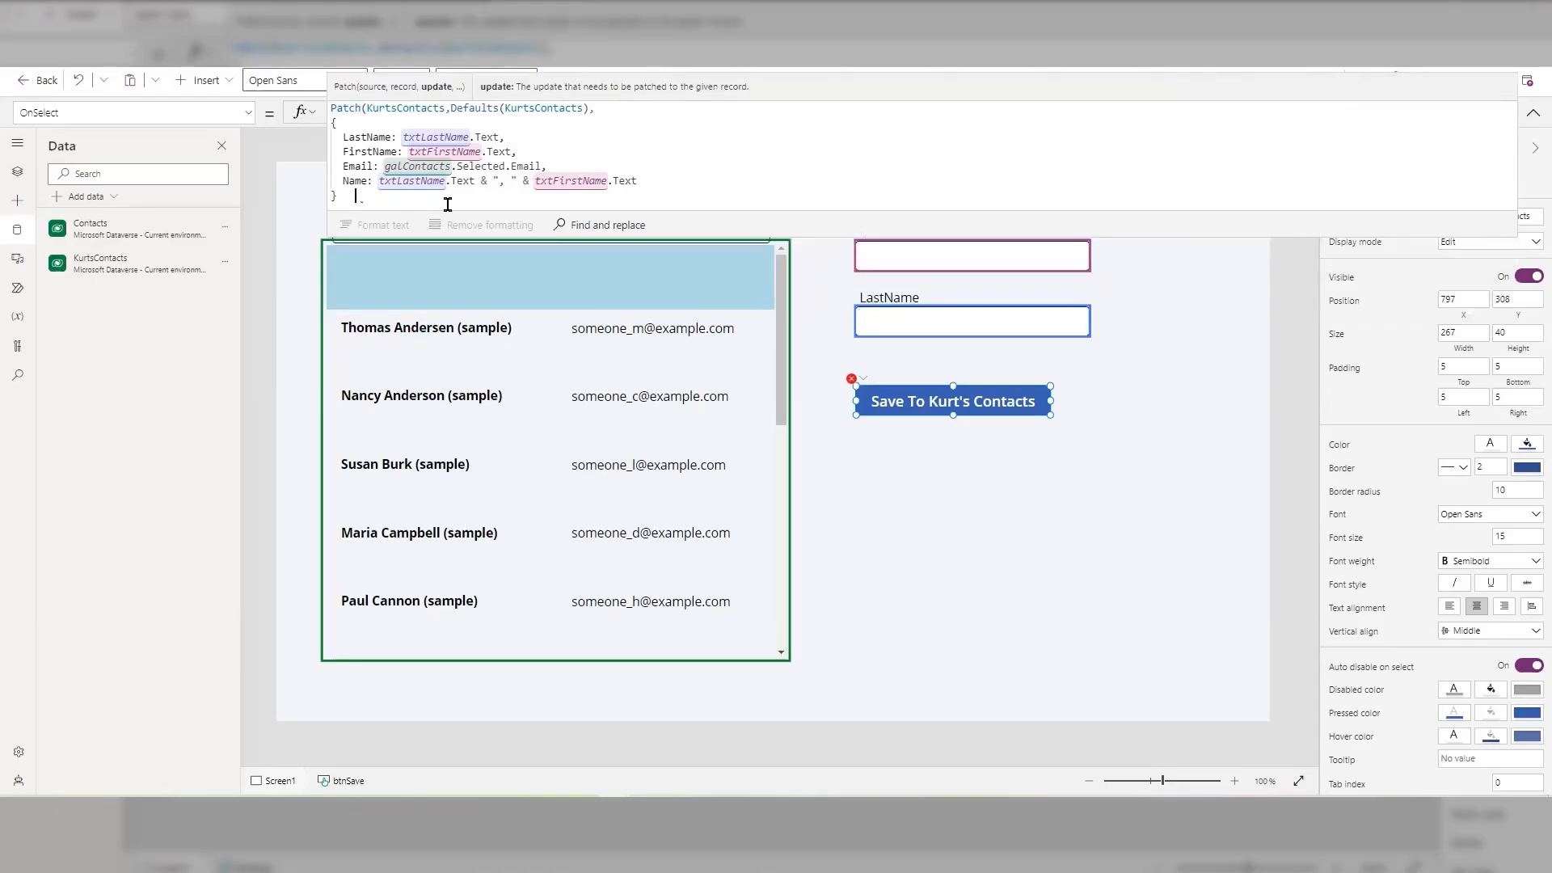
Step: Close the Patch formula with a parenthesis on its own line, then auto-format the formula text
key("shift+Return")
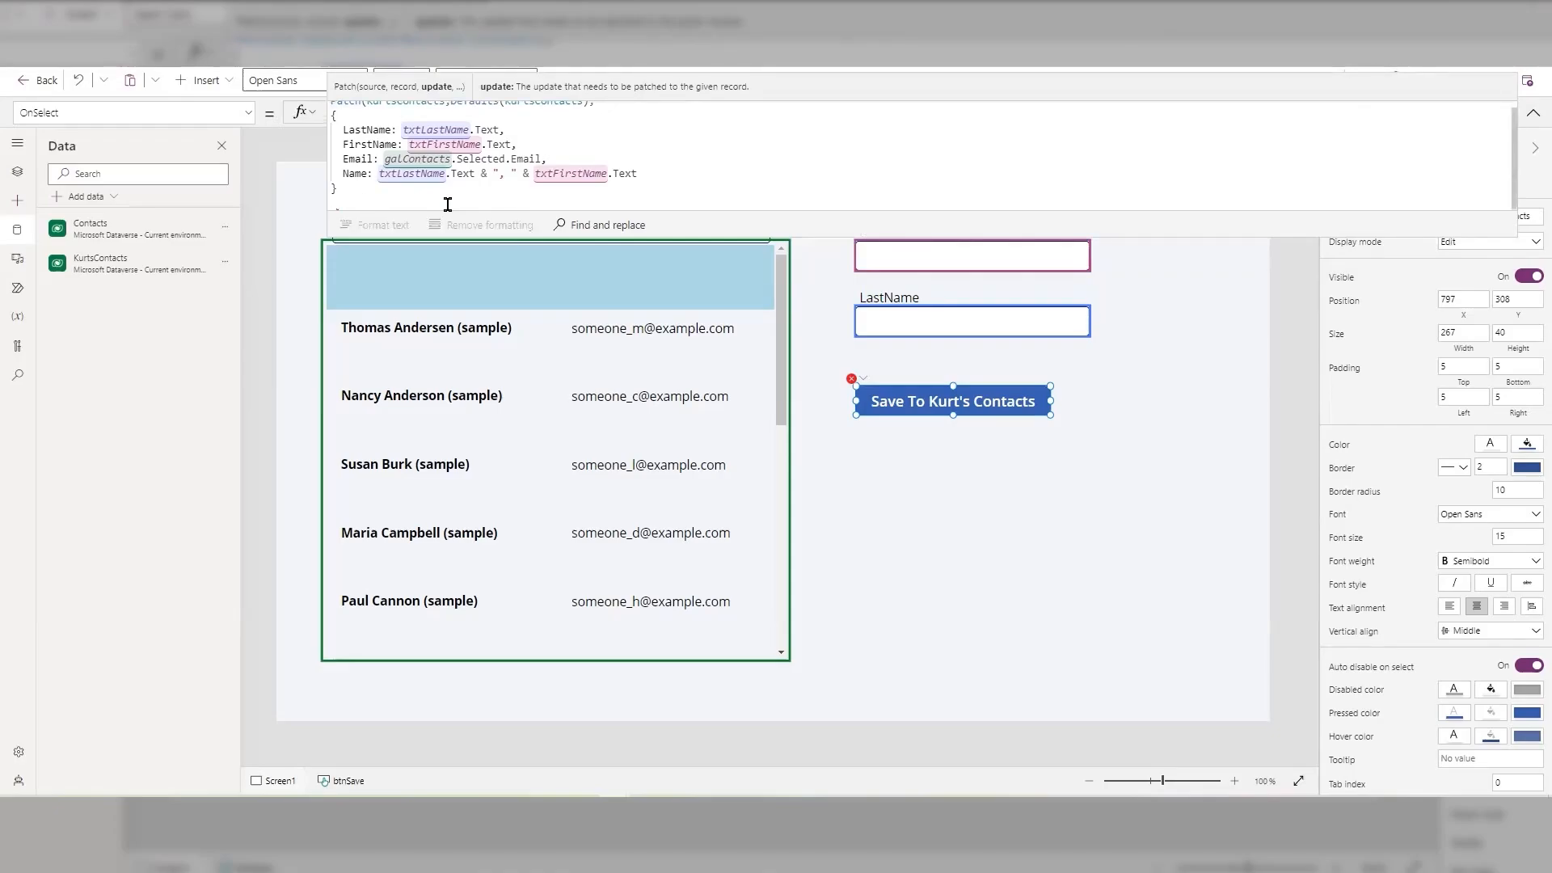
type(")")
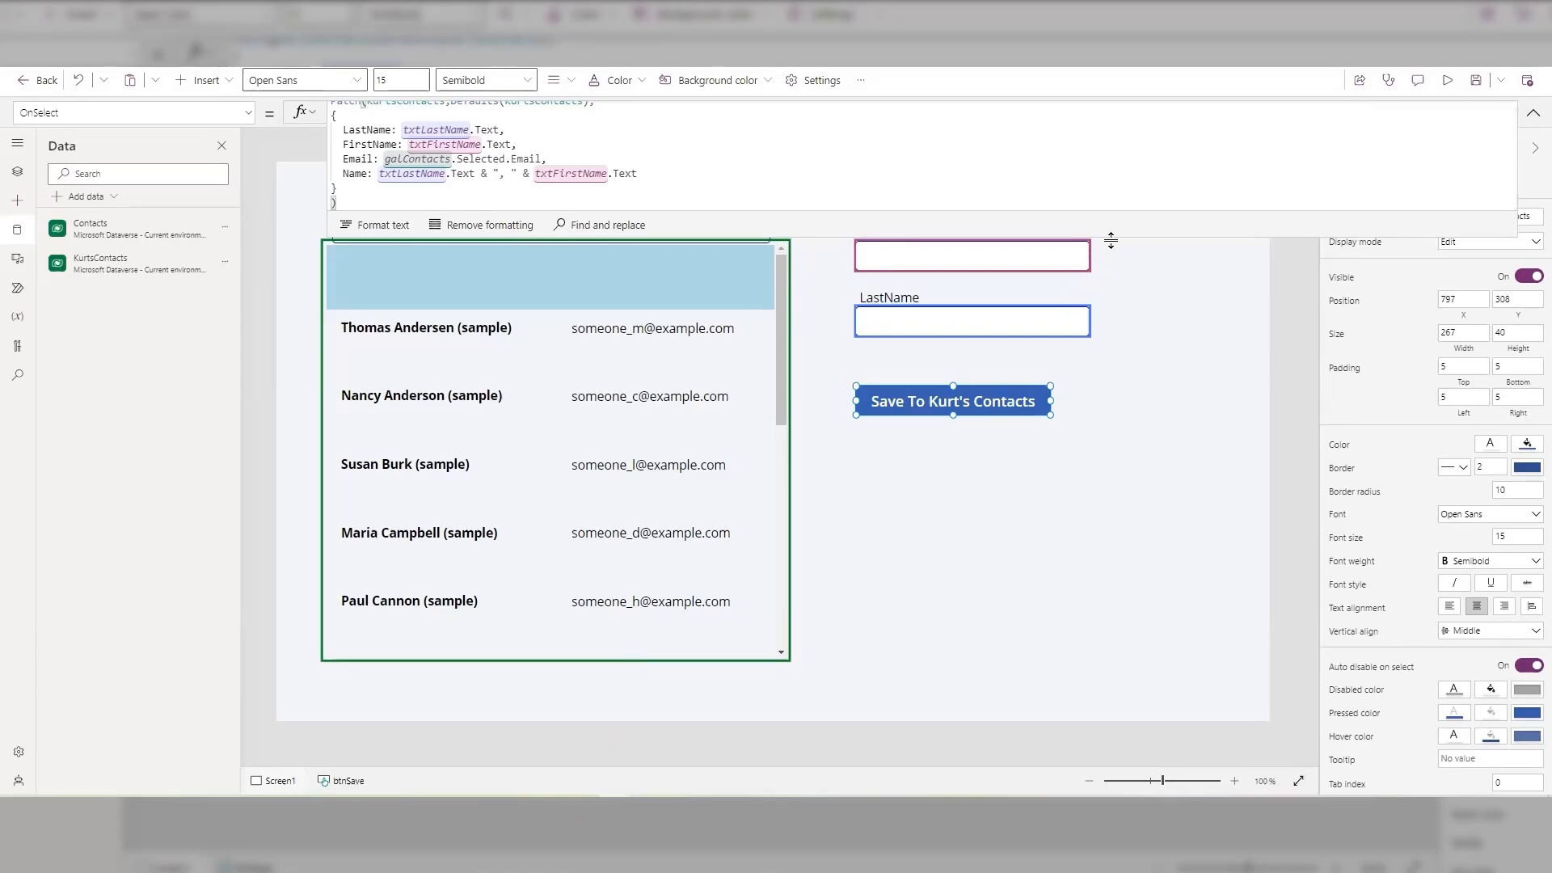
left_click_drag(1112, 237, 1116, 405)
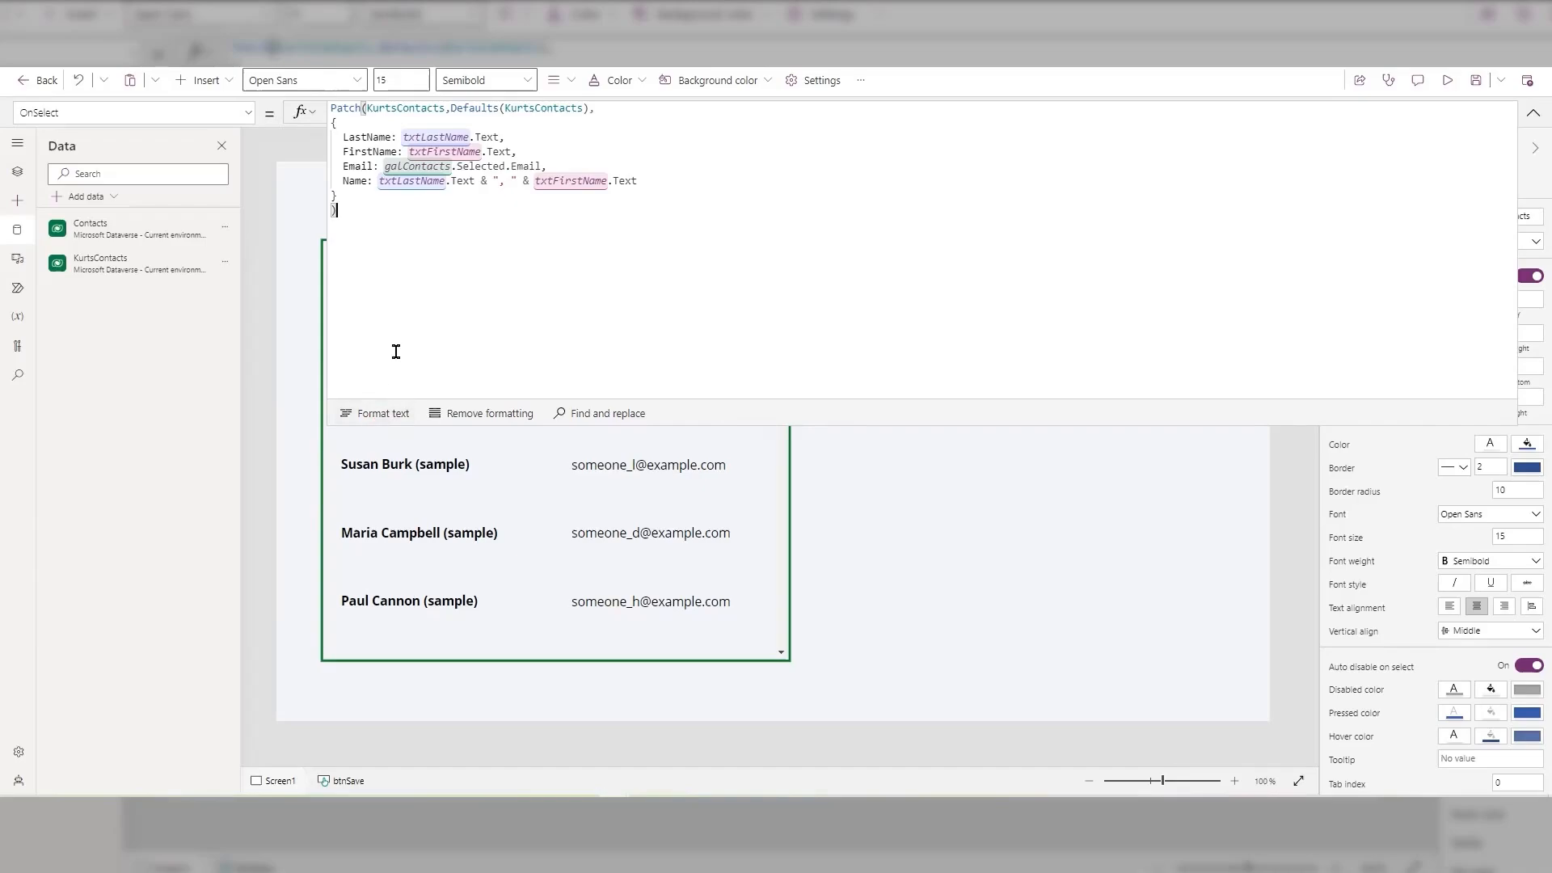
key("BackSpace")
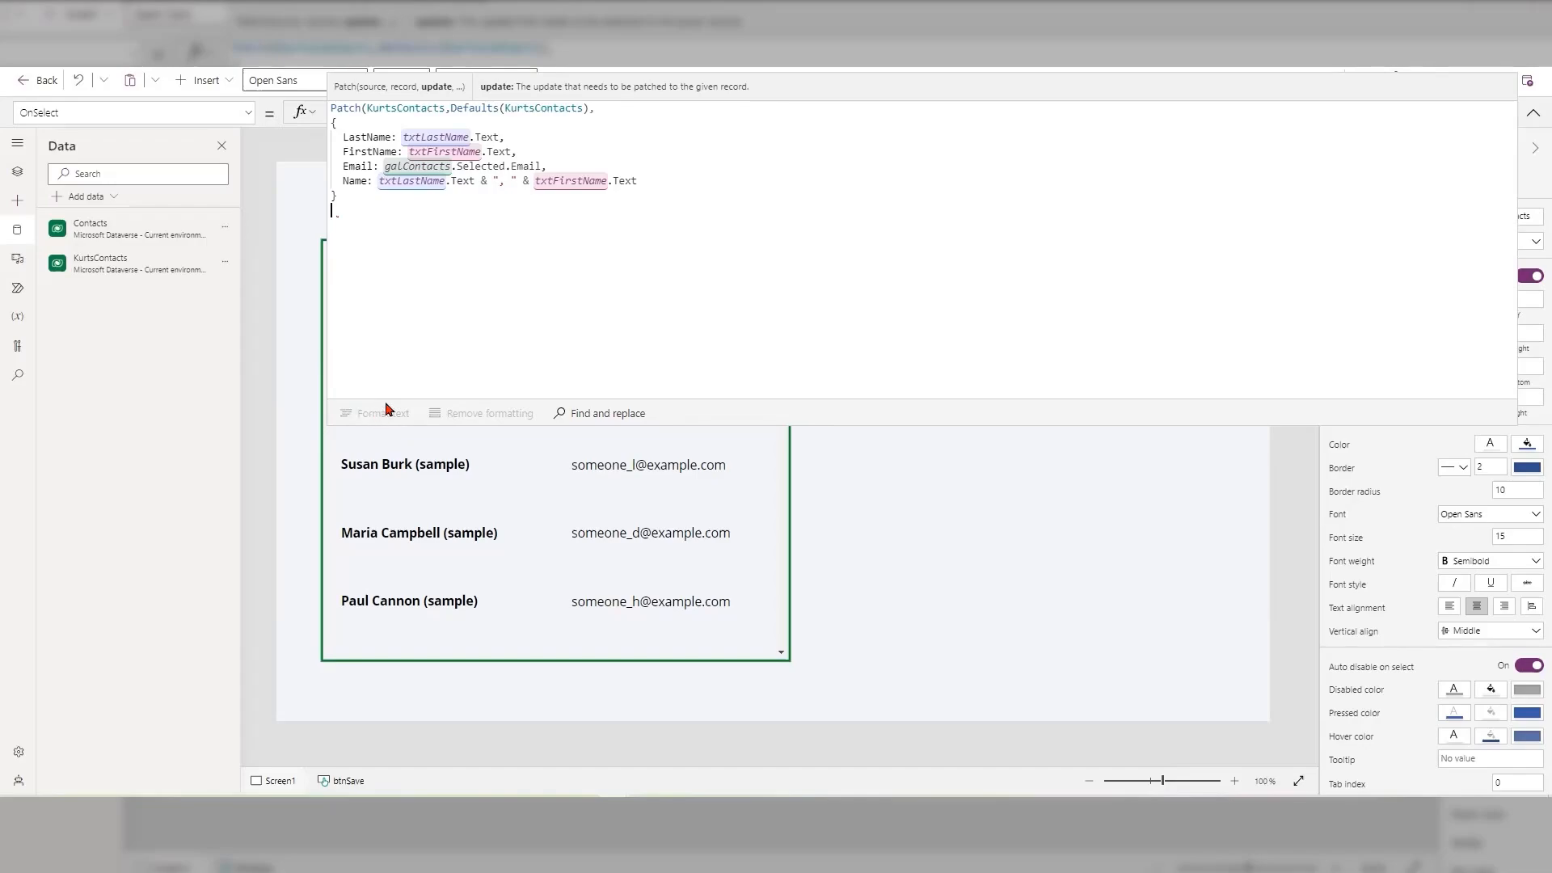
type(")")
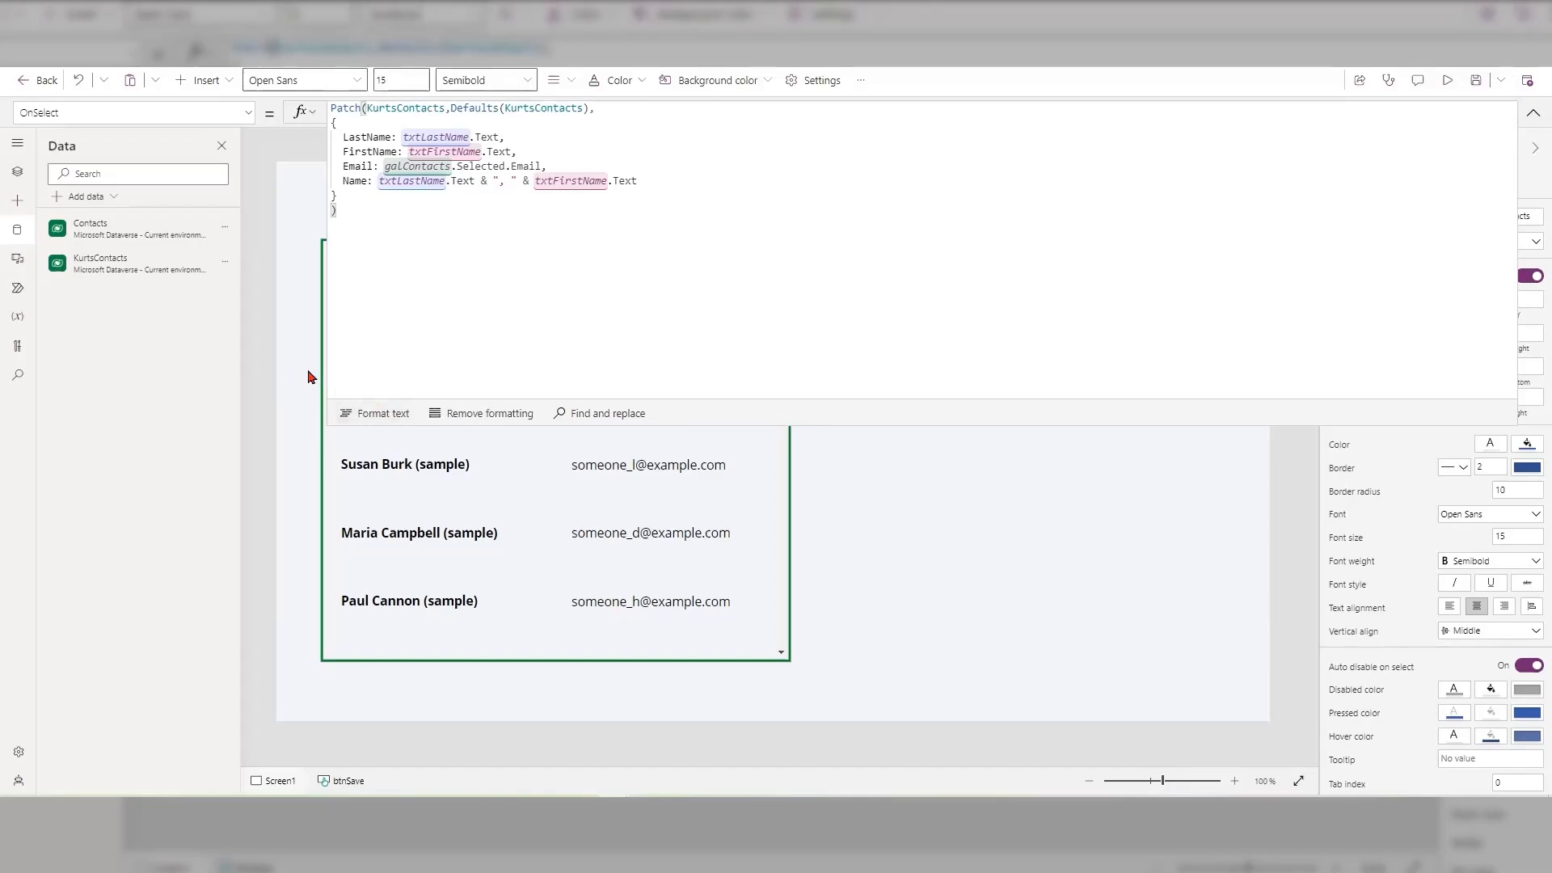
left_click(374, 414)
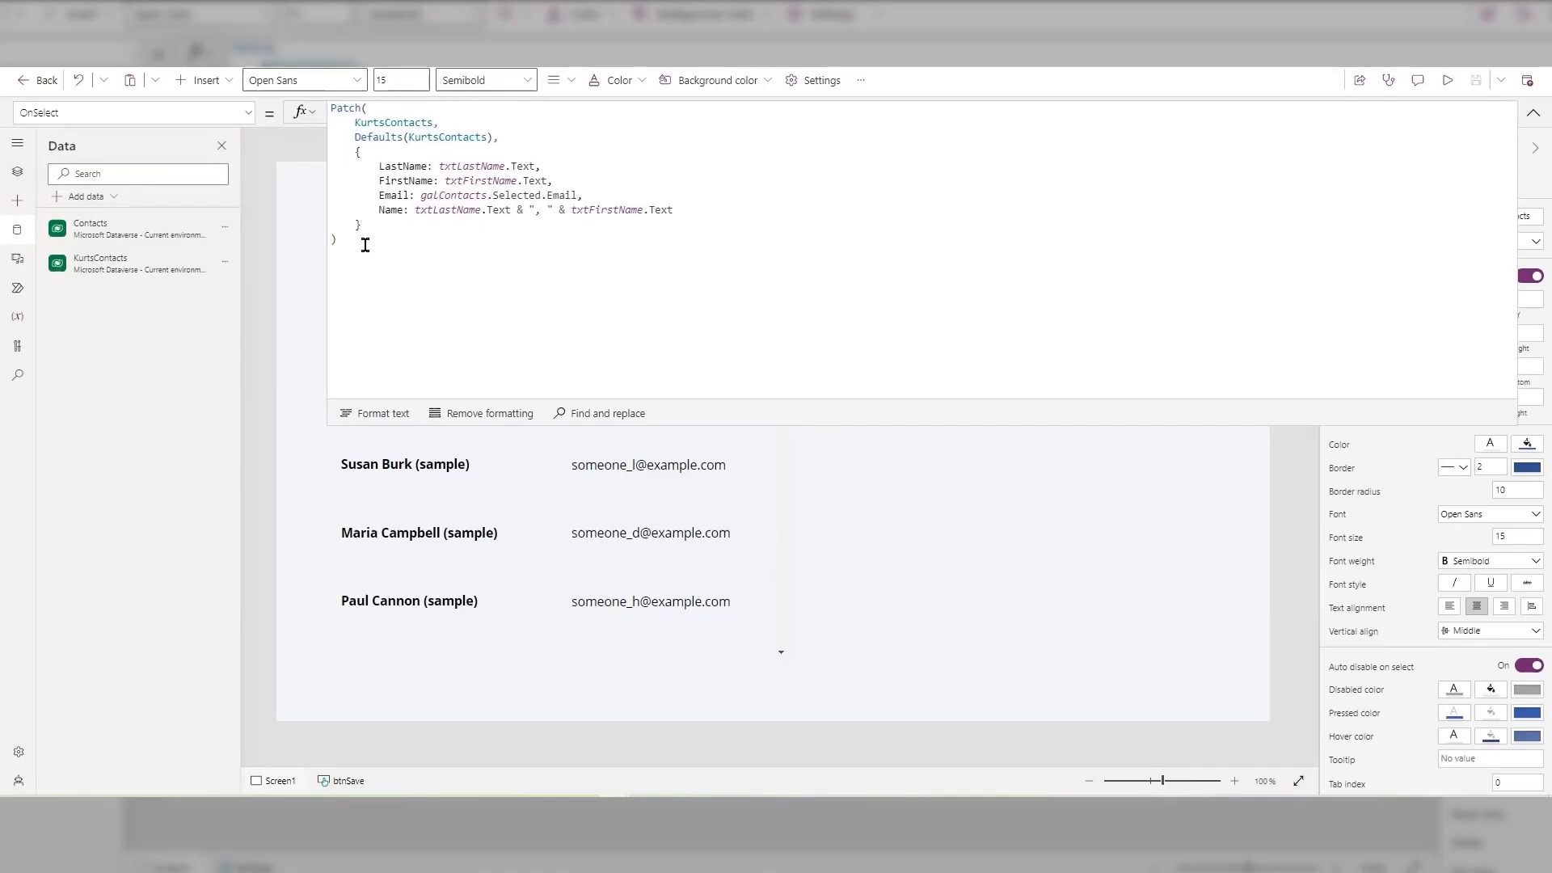
left_click(1533, 112)
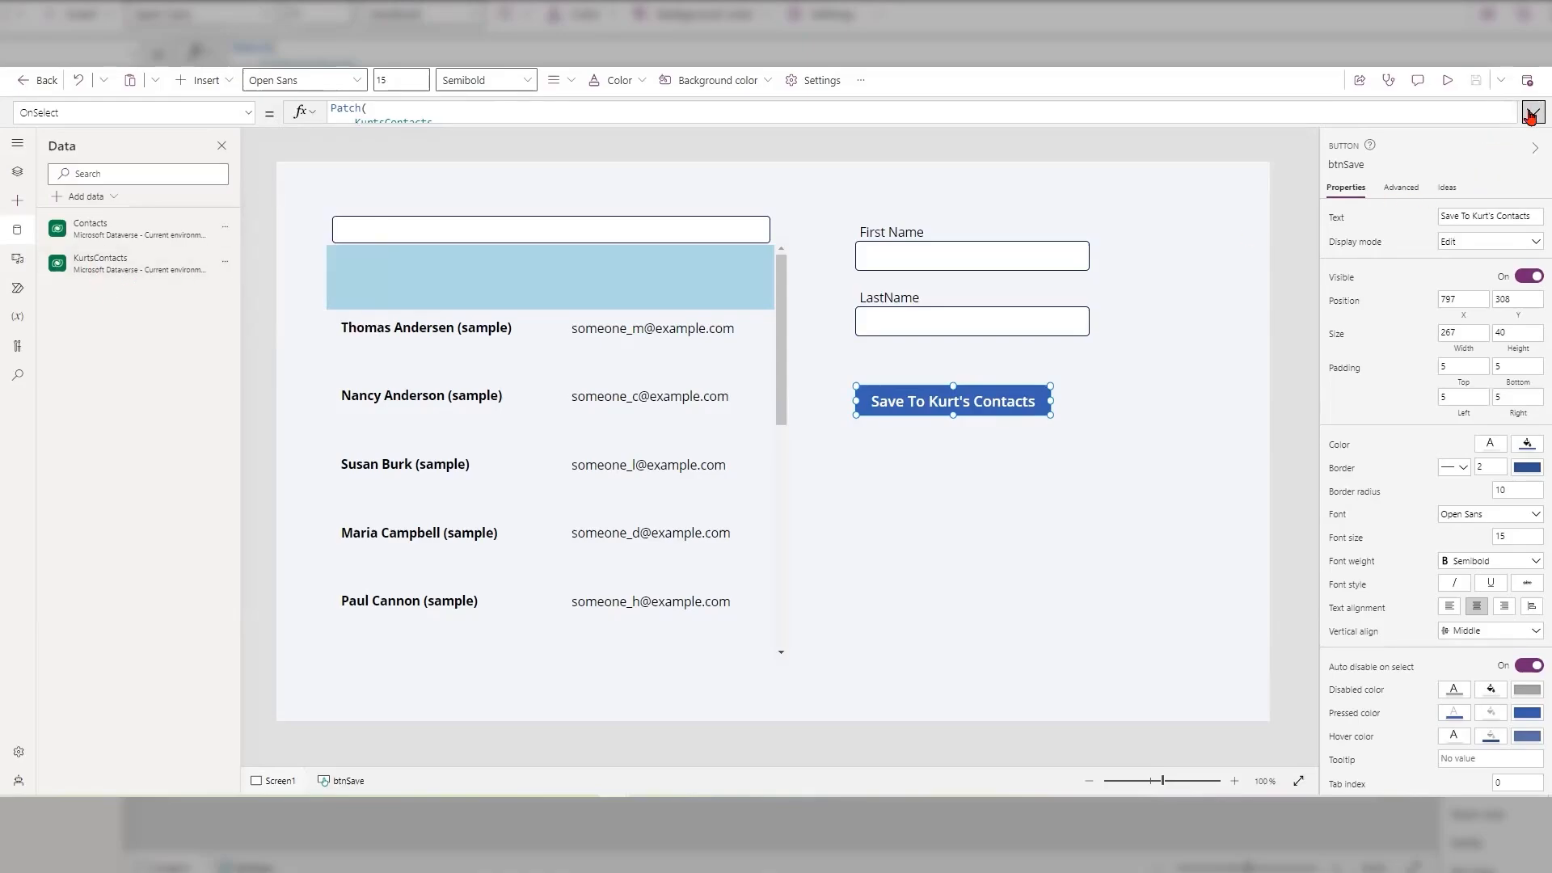
Step: Insert a blank vertical gallery on Screen1
left_click(997, 494)
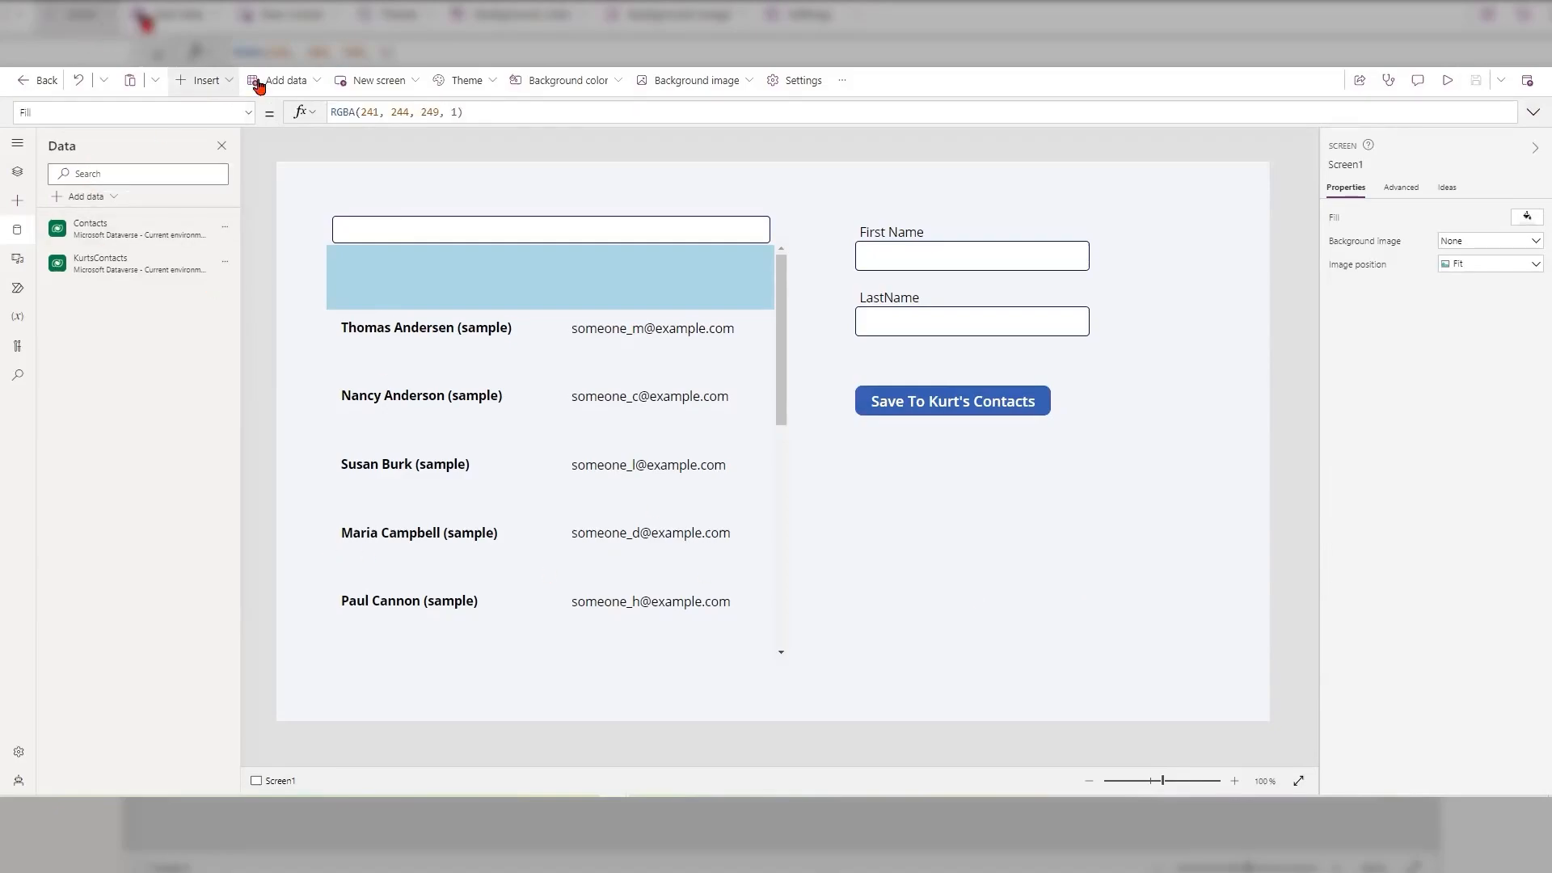
left_click(207, 81)
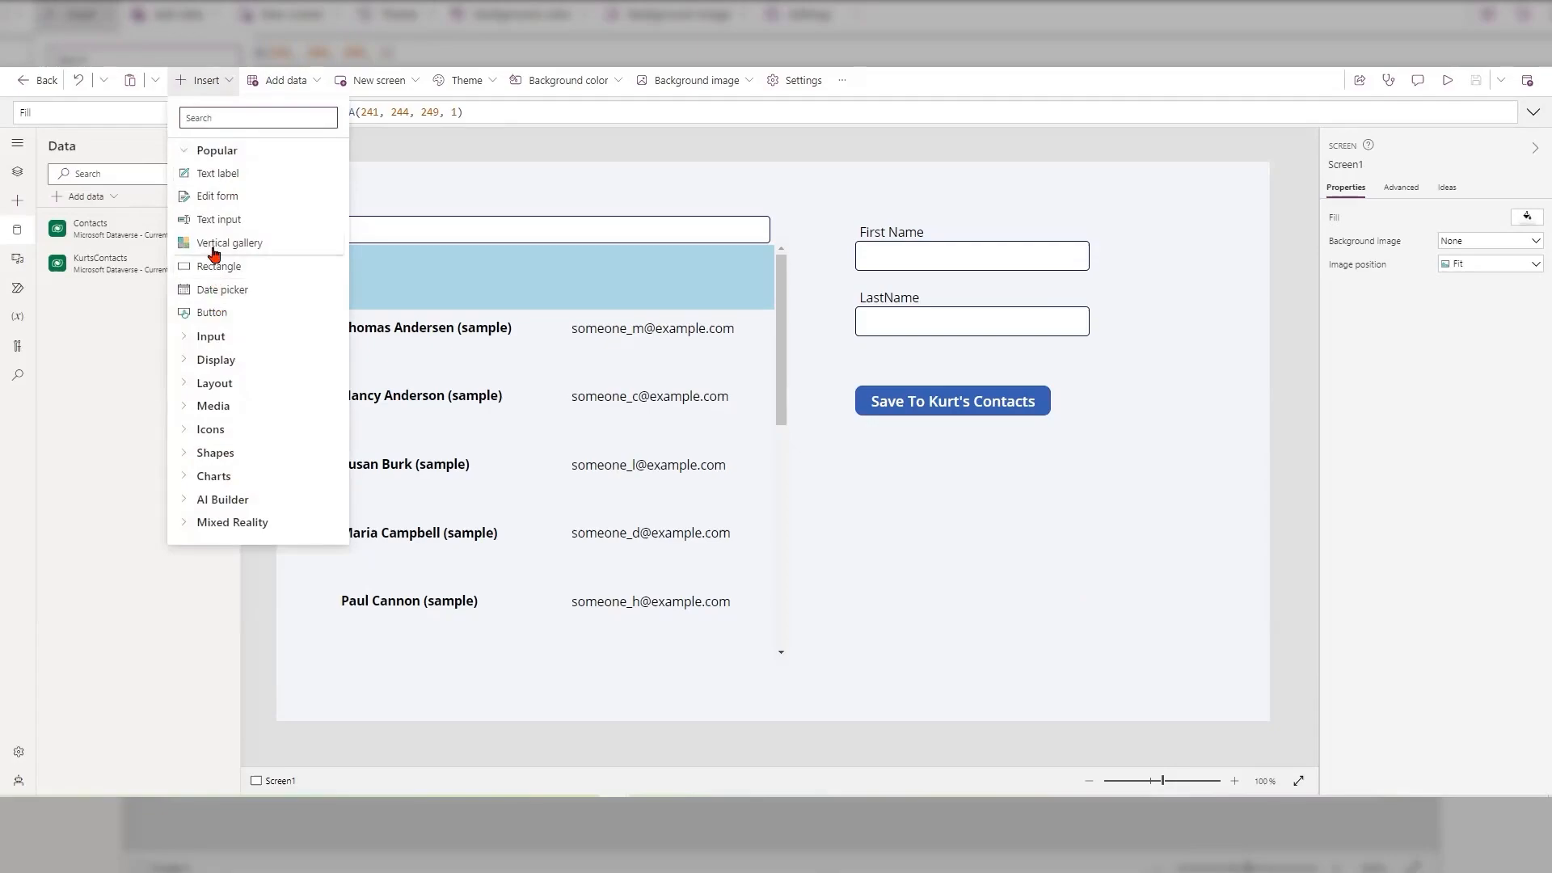
left_click(194, 386)
scroll(265, 512, "down", 2)
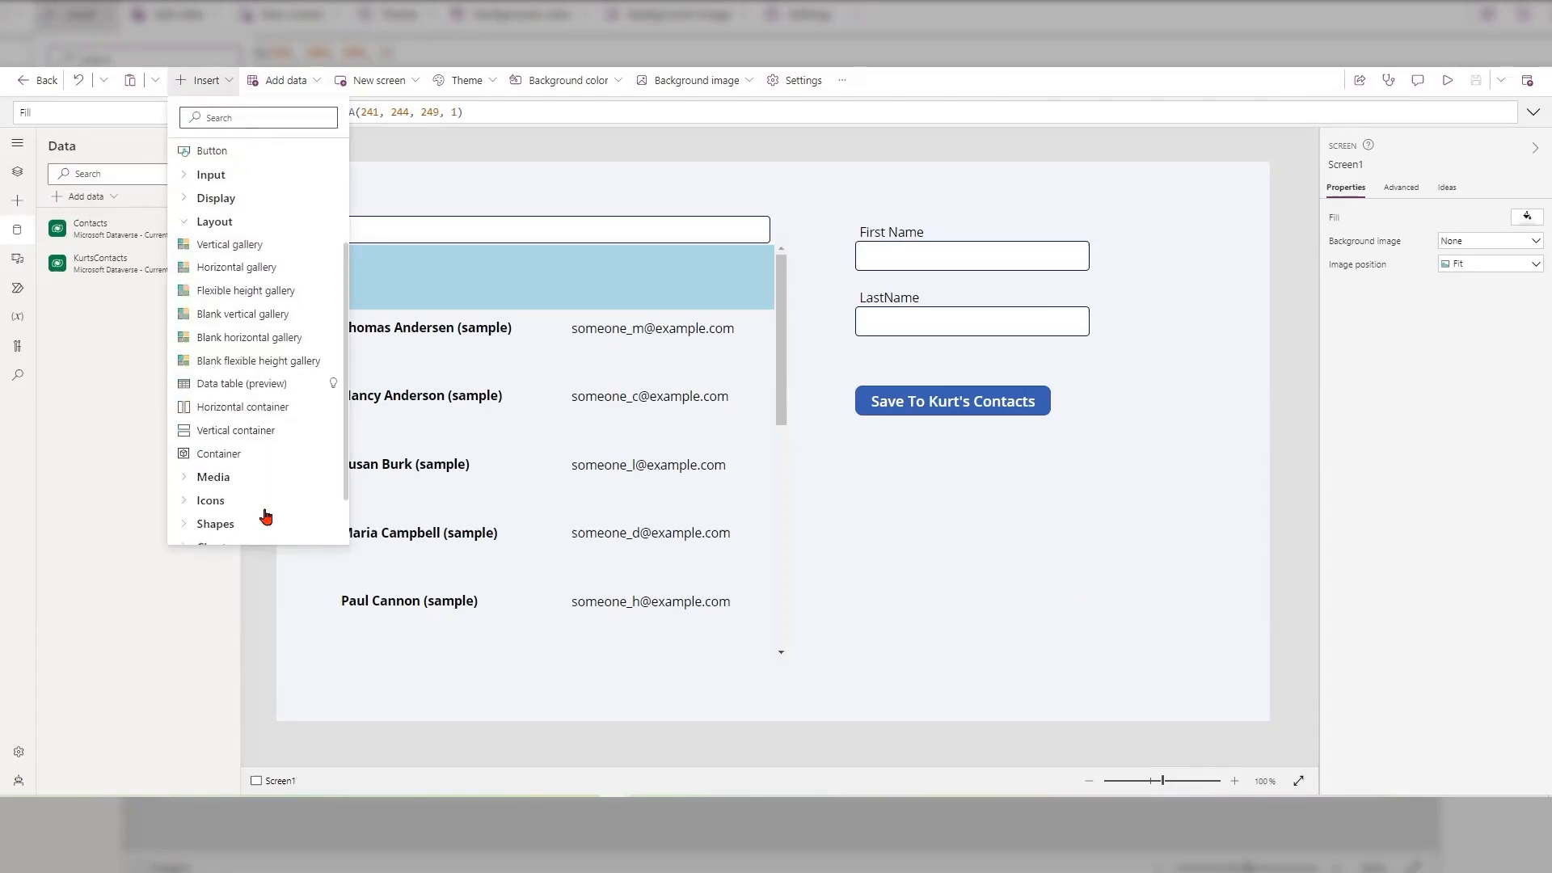
left_click(247, 315)
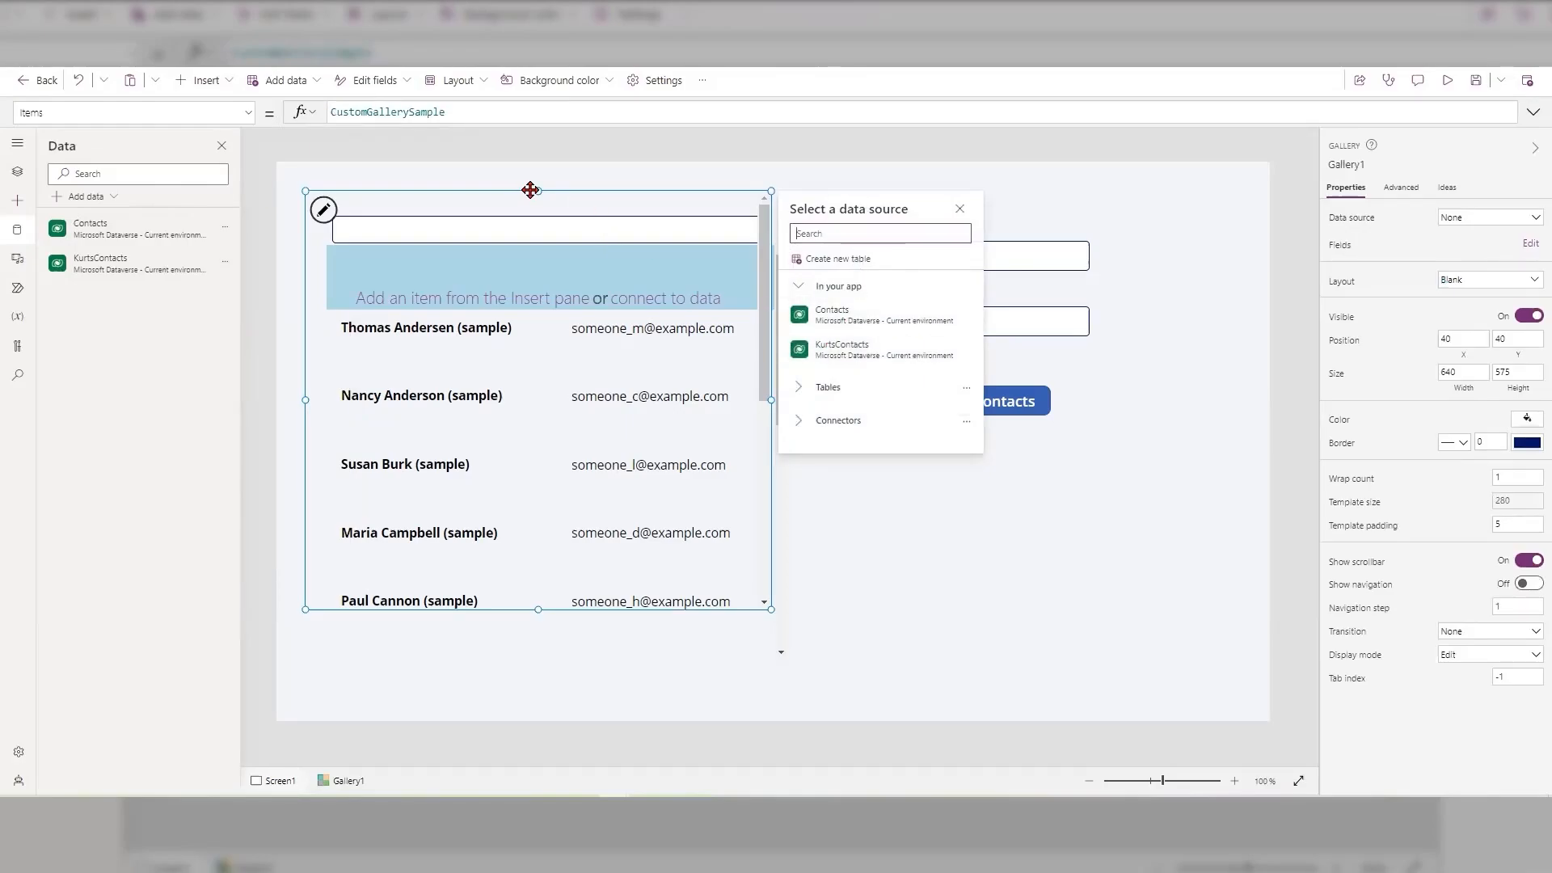
Step: Move the new gallery to about X 678, Y 149 and reduce its template height to about 41 and its width to about 357
left_click_drag(565, 189, 1034, 281)
left_click(1101, 413)
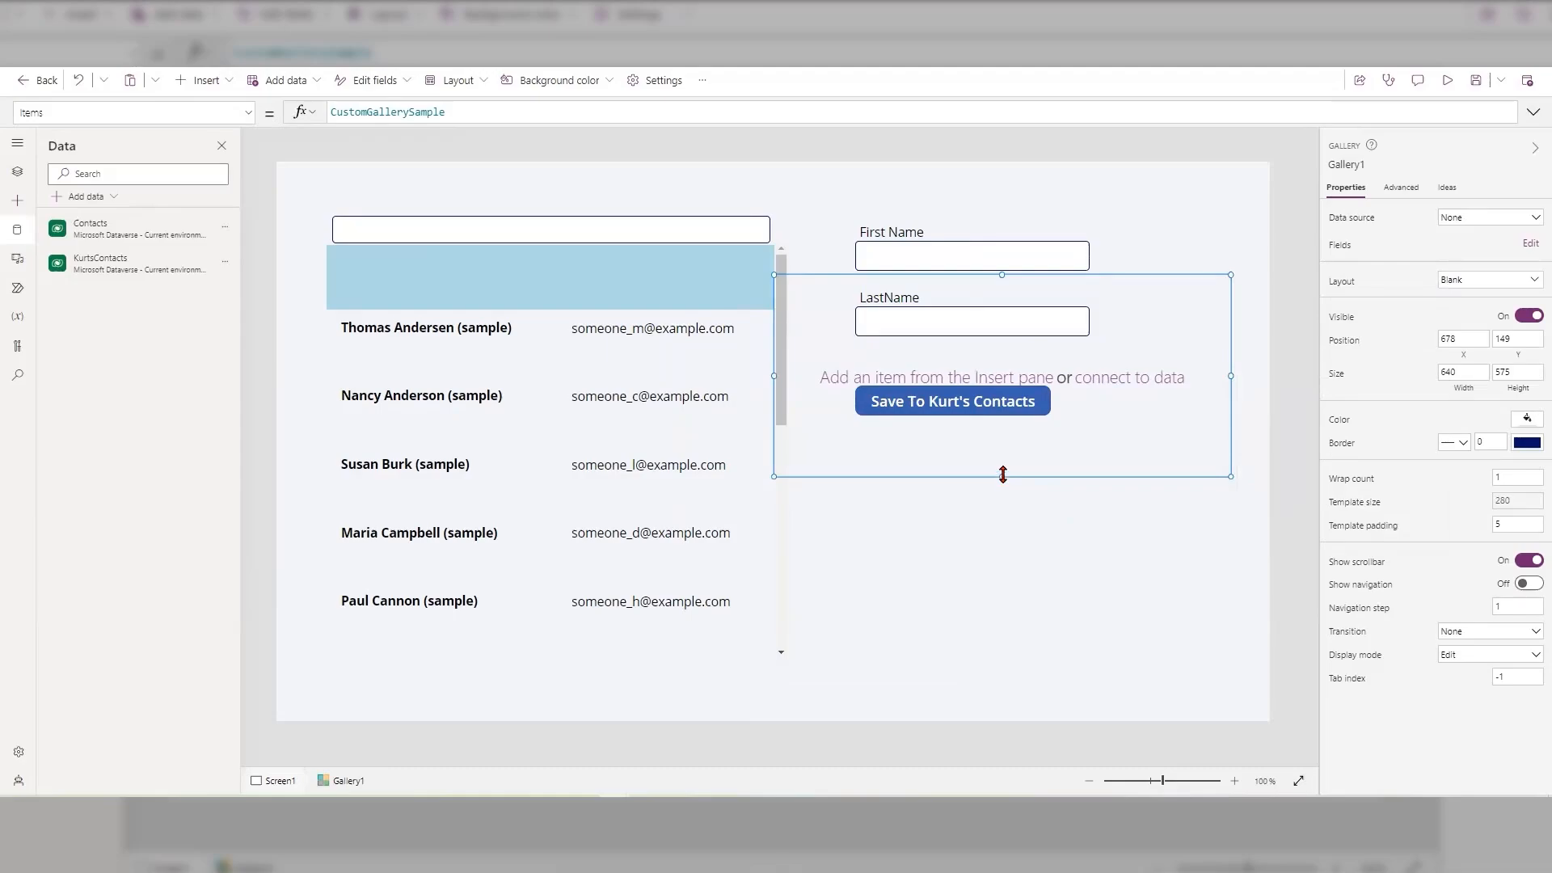
left_click_drag(1002, 475, 997, 309)
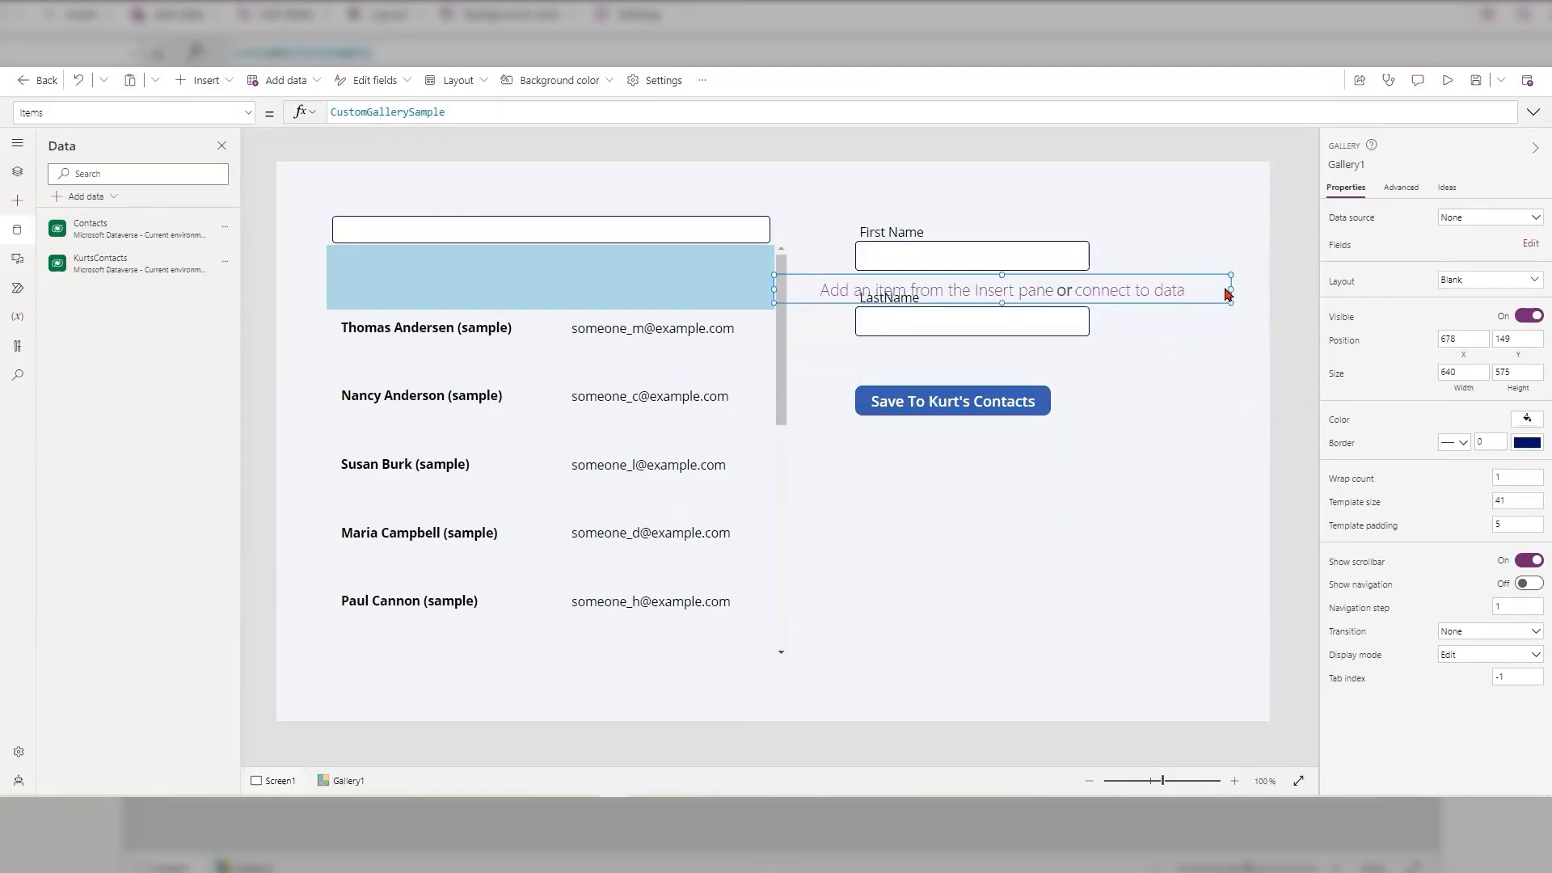
left_click_drag(1227, 287, 1023, 265)
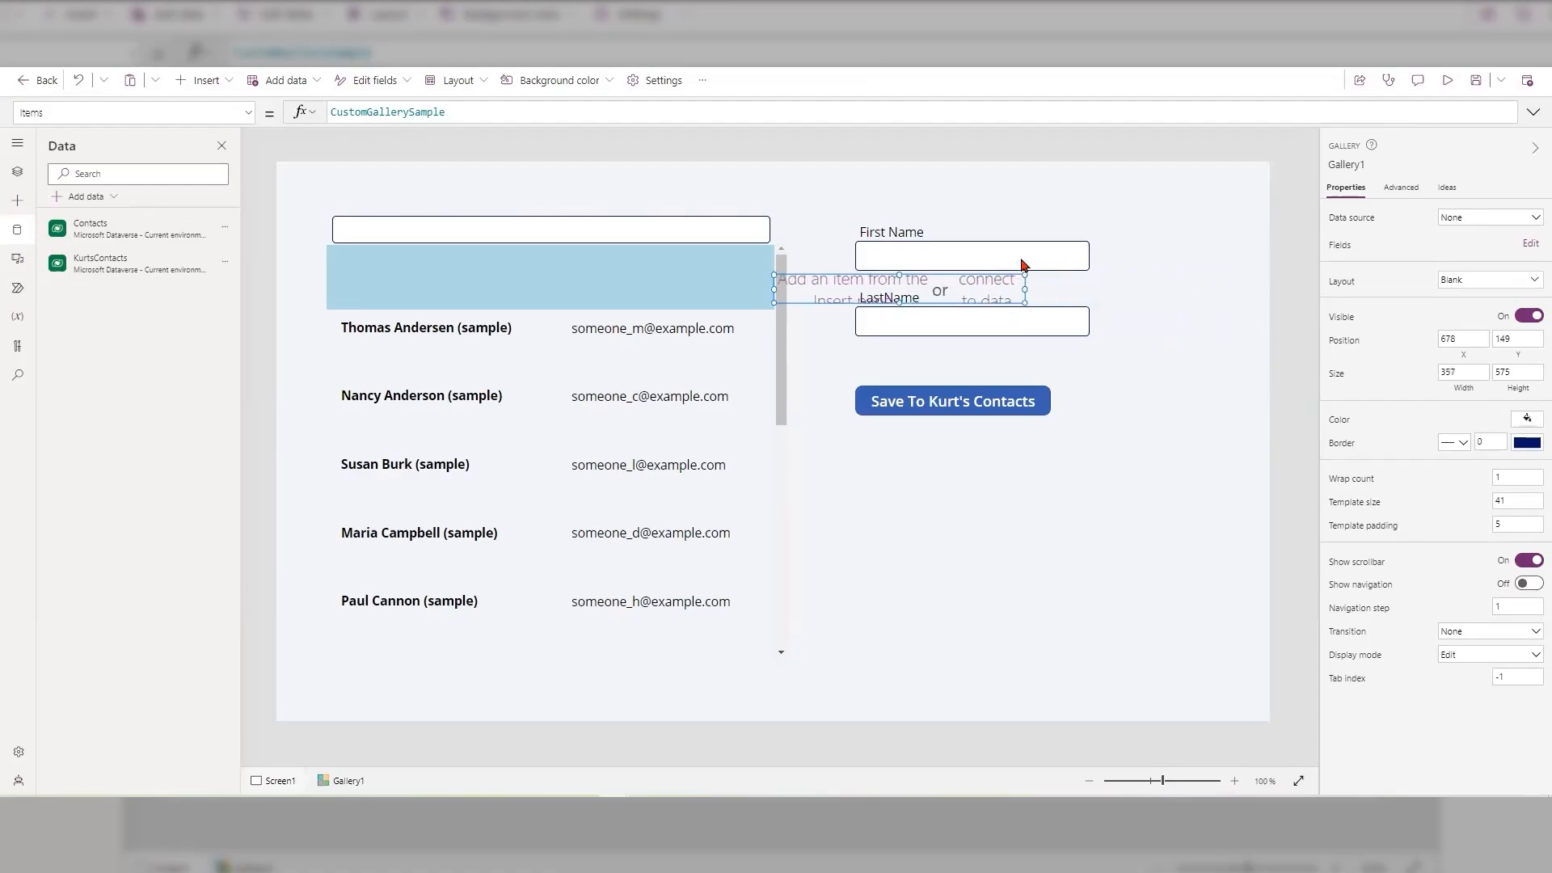
Step: Resize the new gallery to about 351 by 288 and place it below the save button at about X 920, Y 435
left_click(914, 359)
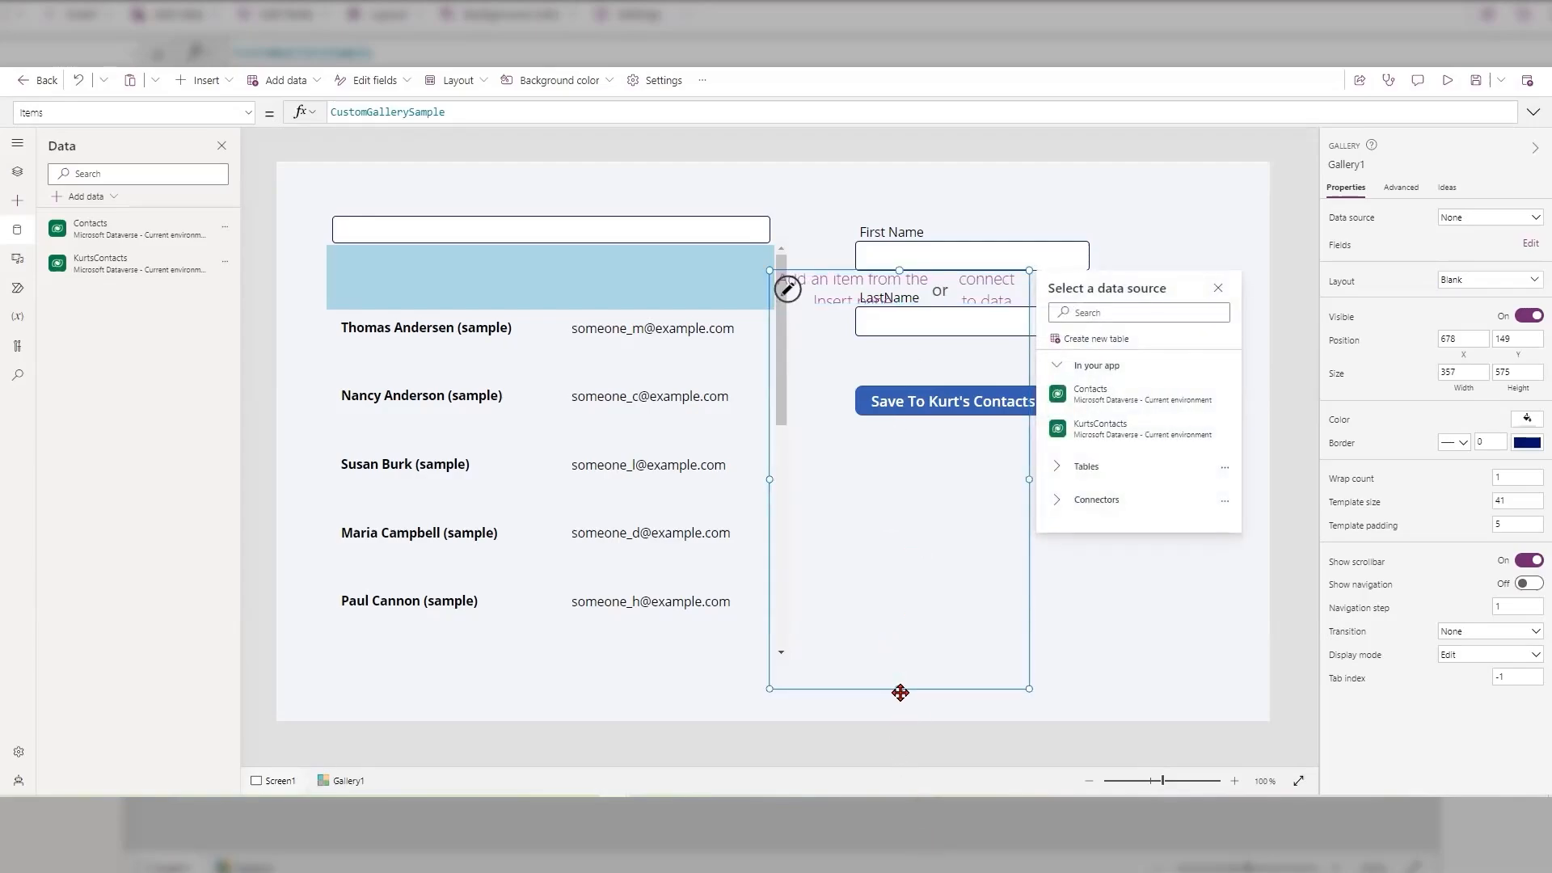
left_click_drag(900, 692, 916, 553)
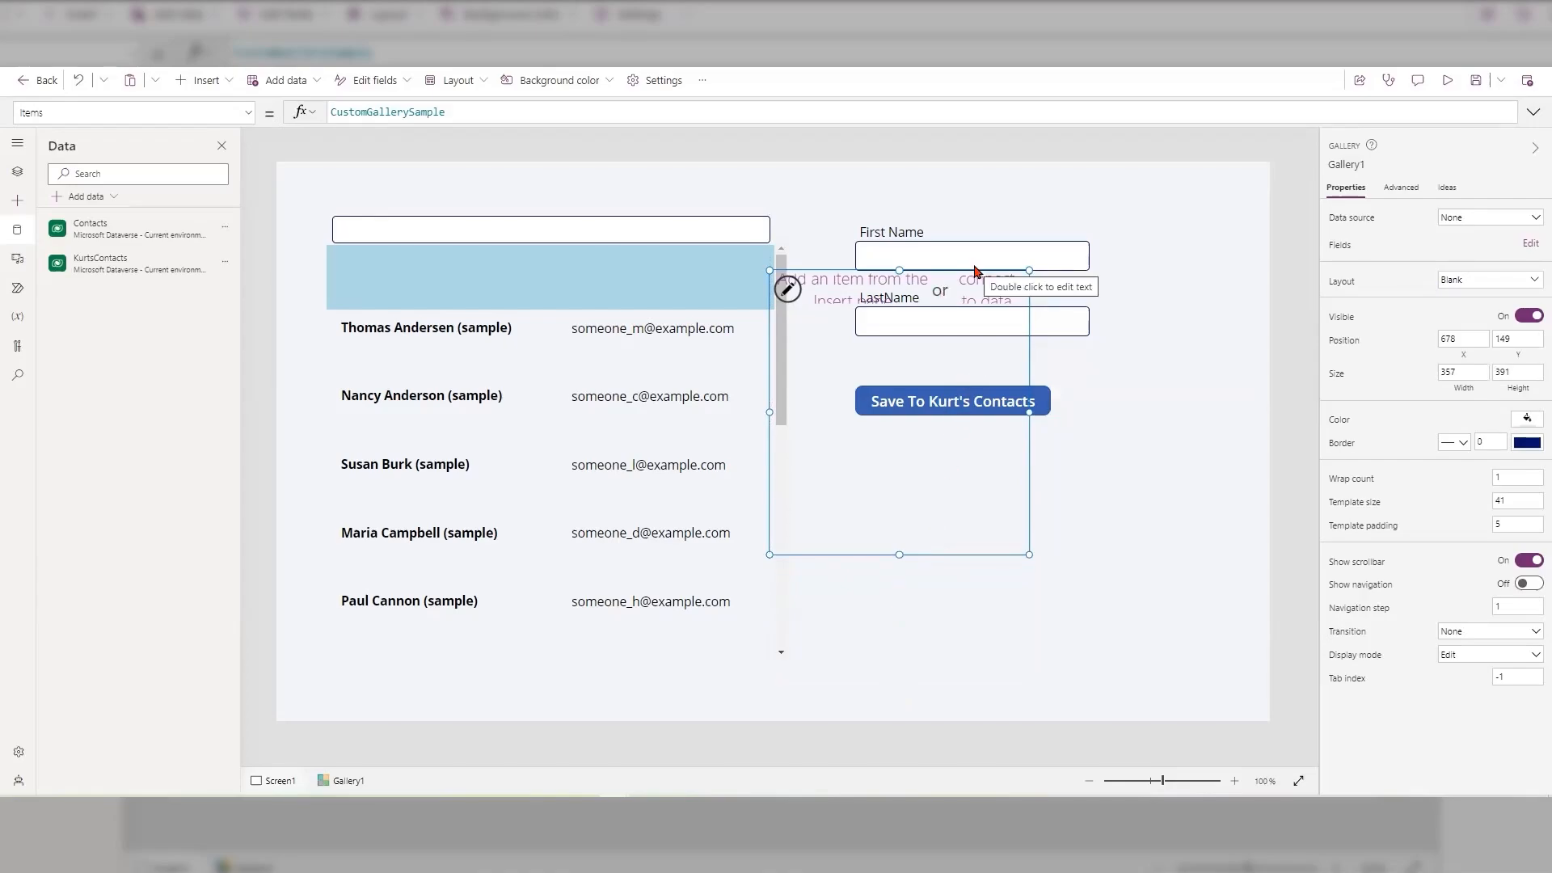
left_click_drag(974, 269, 1098, 426)
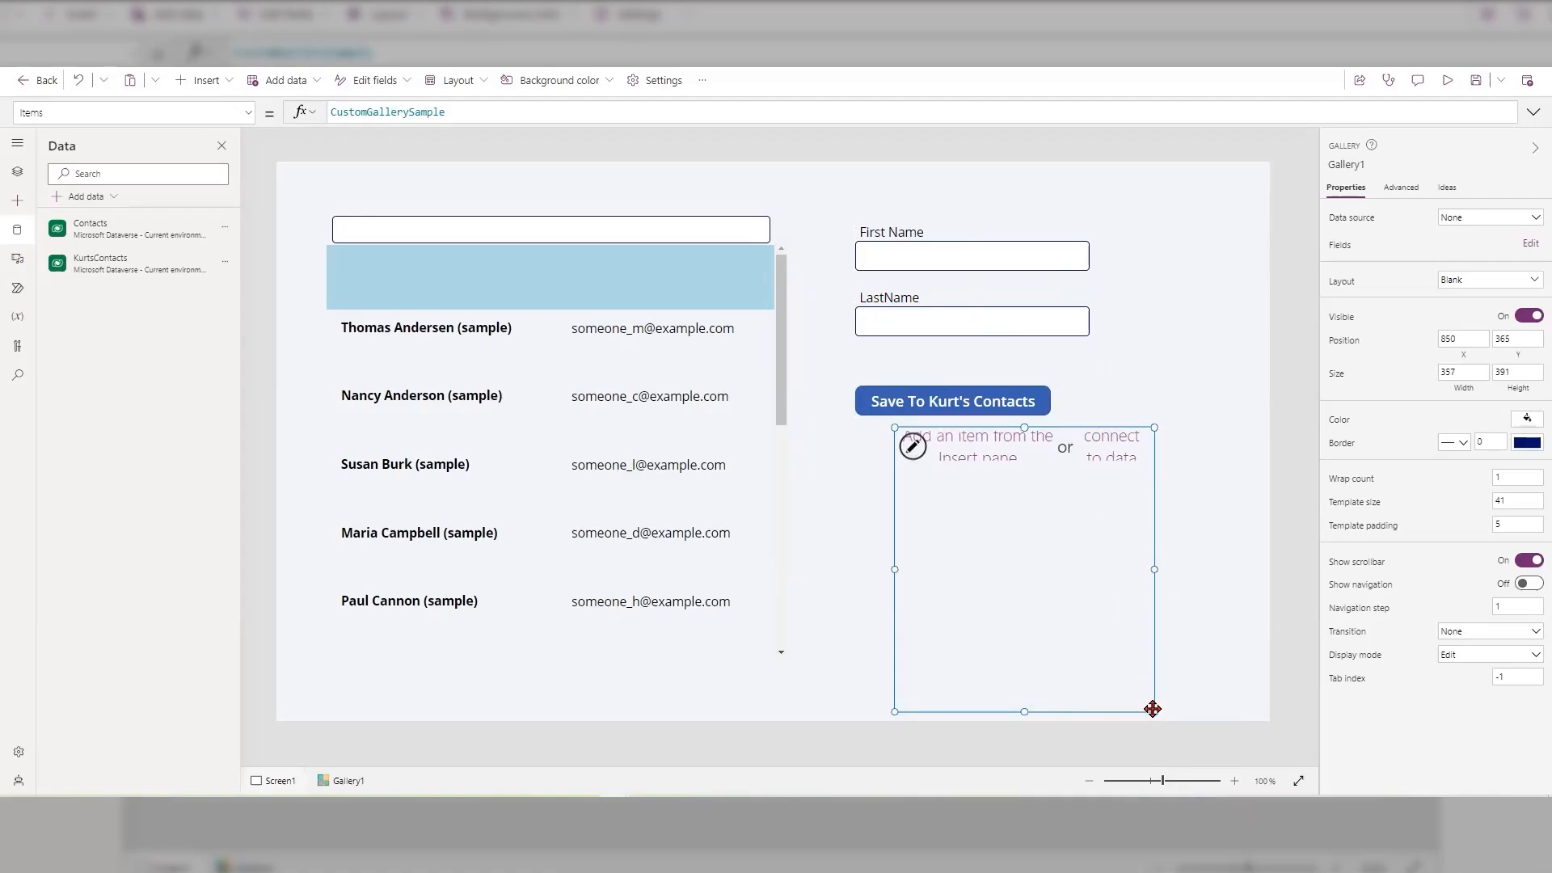
left_click_drag(1152, 709, 1149, 637)
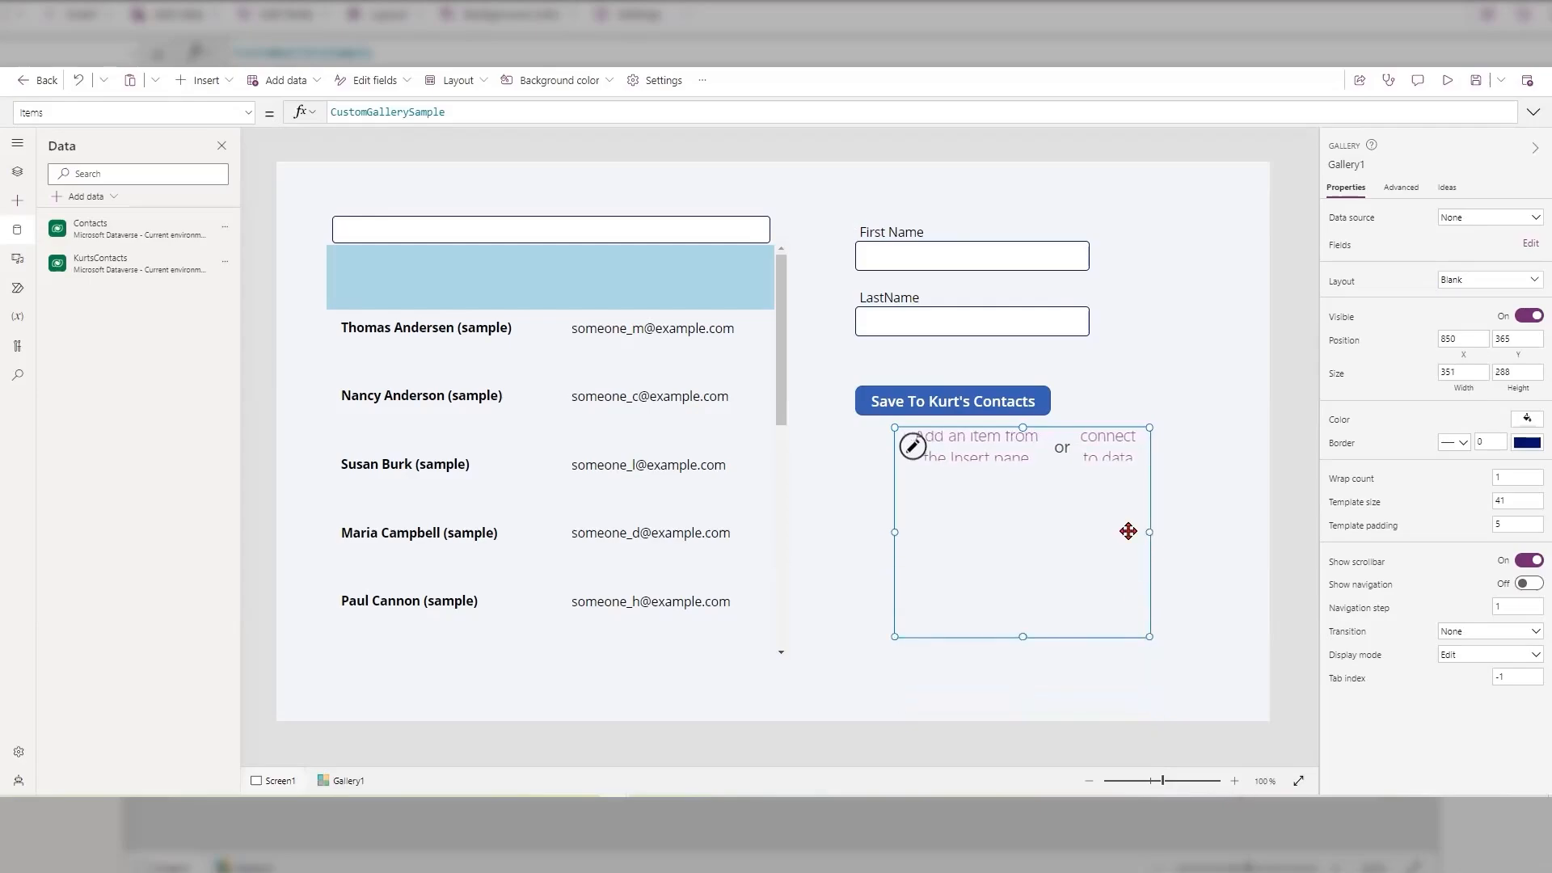
left_click_drag(1075, 425, 1126, 475)
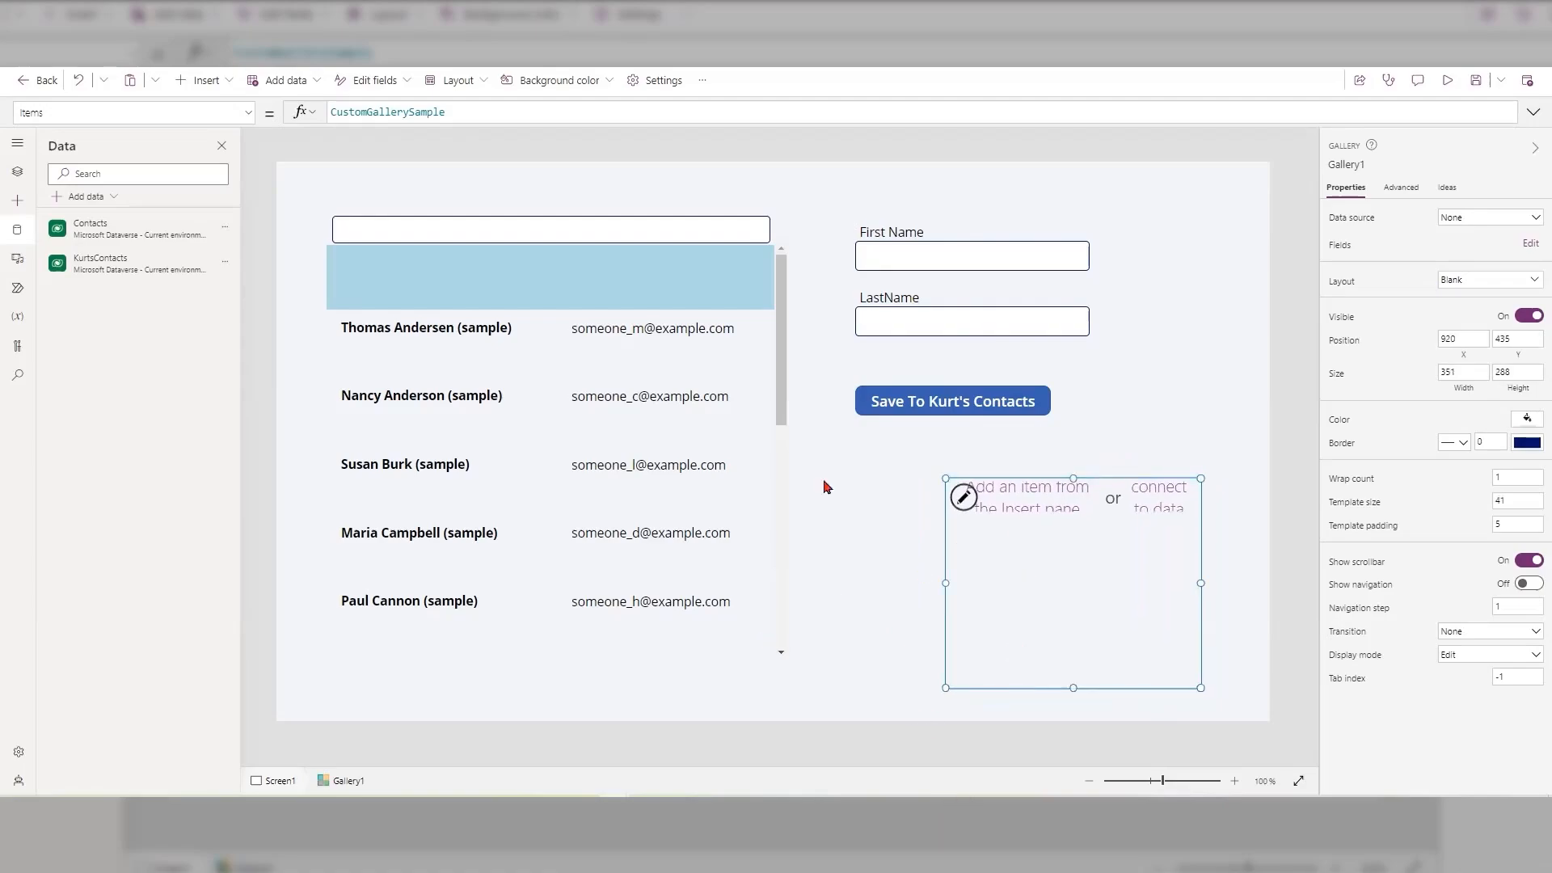
Step: Add a text label inside the new gallery's template
left_click(1063, 514)
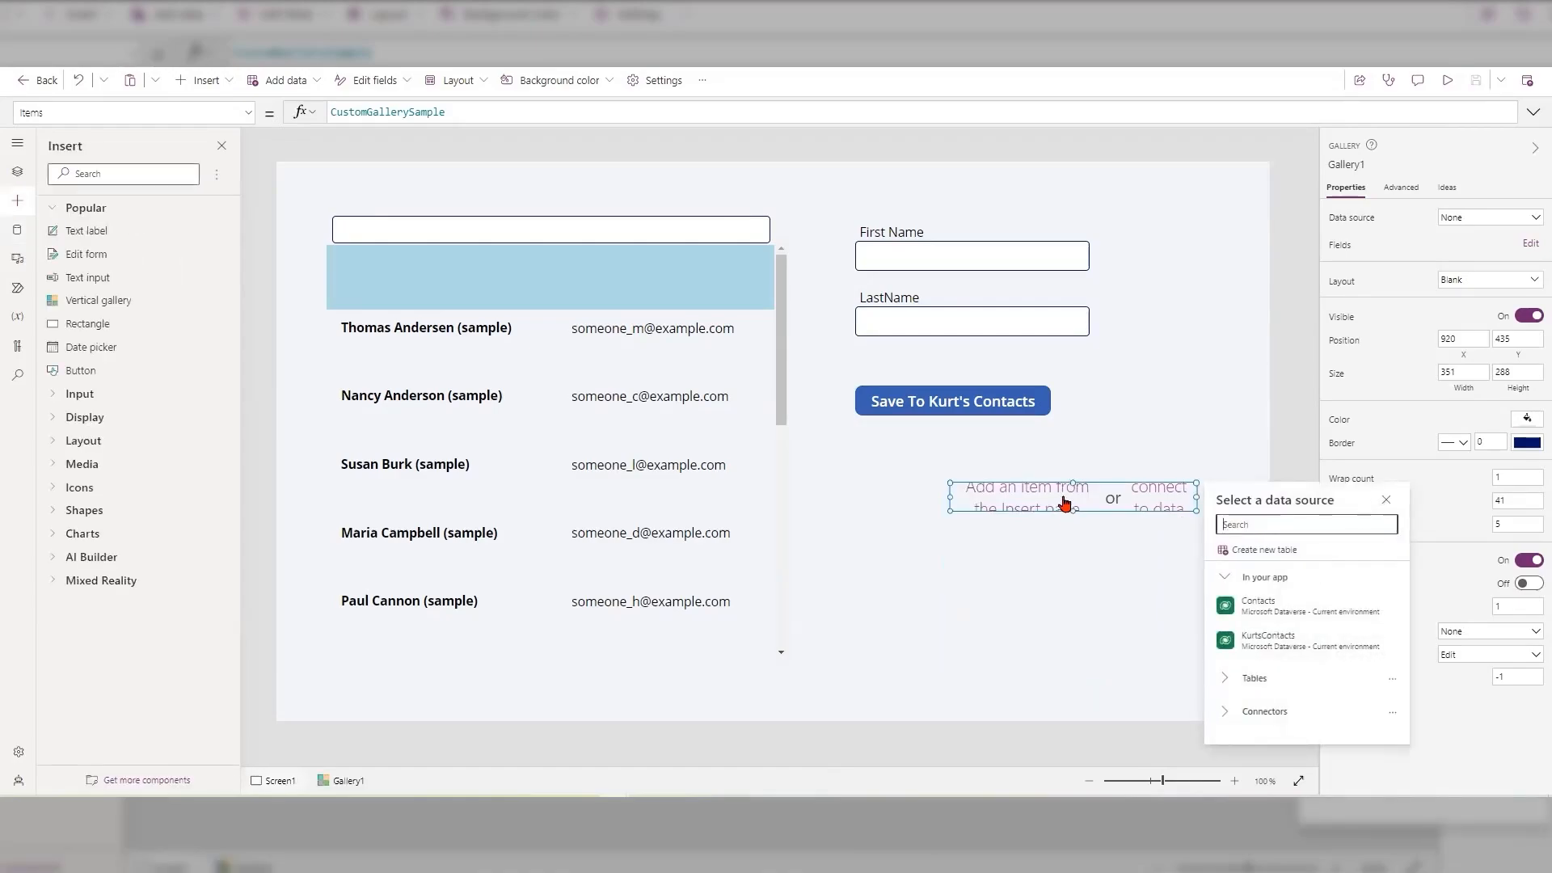
left_click(1065, 504)
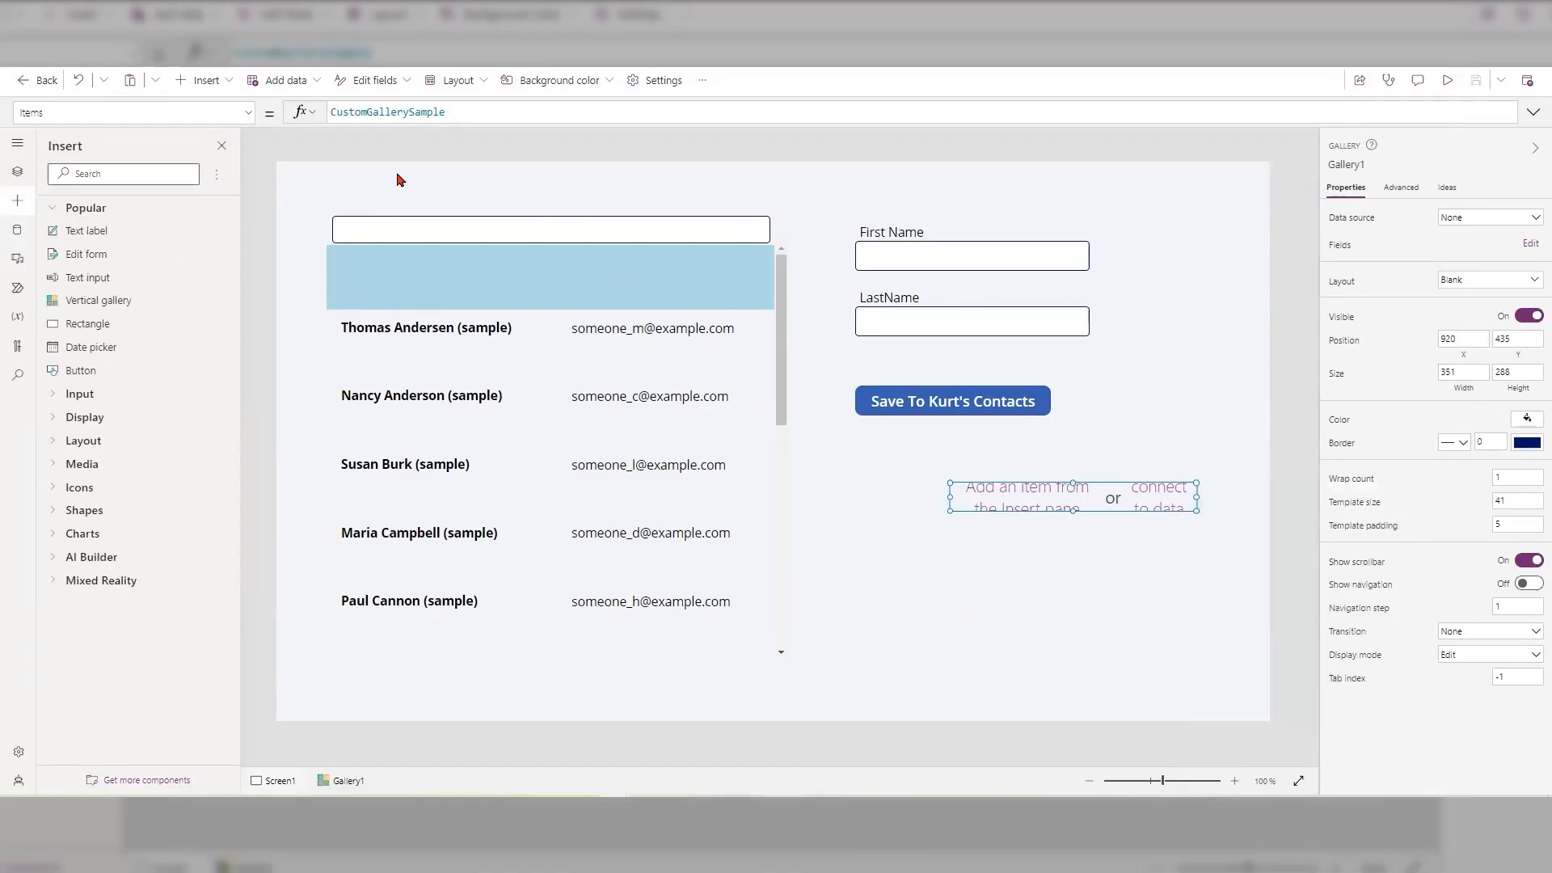
left_click(225, 88)
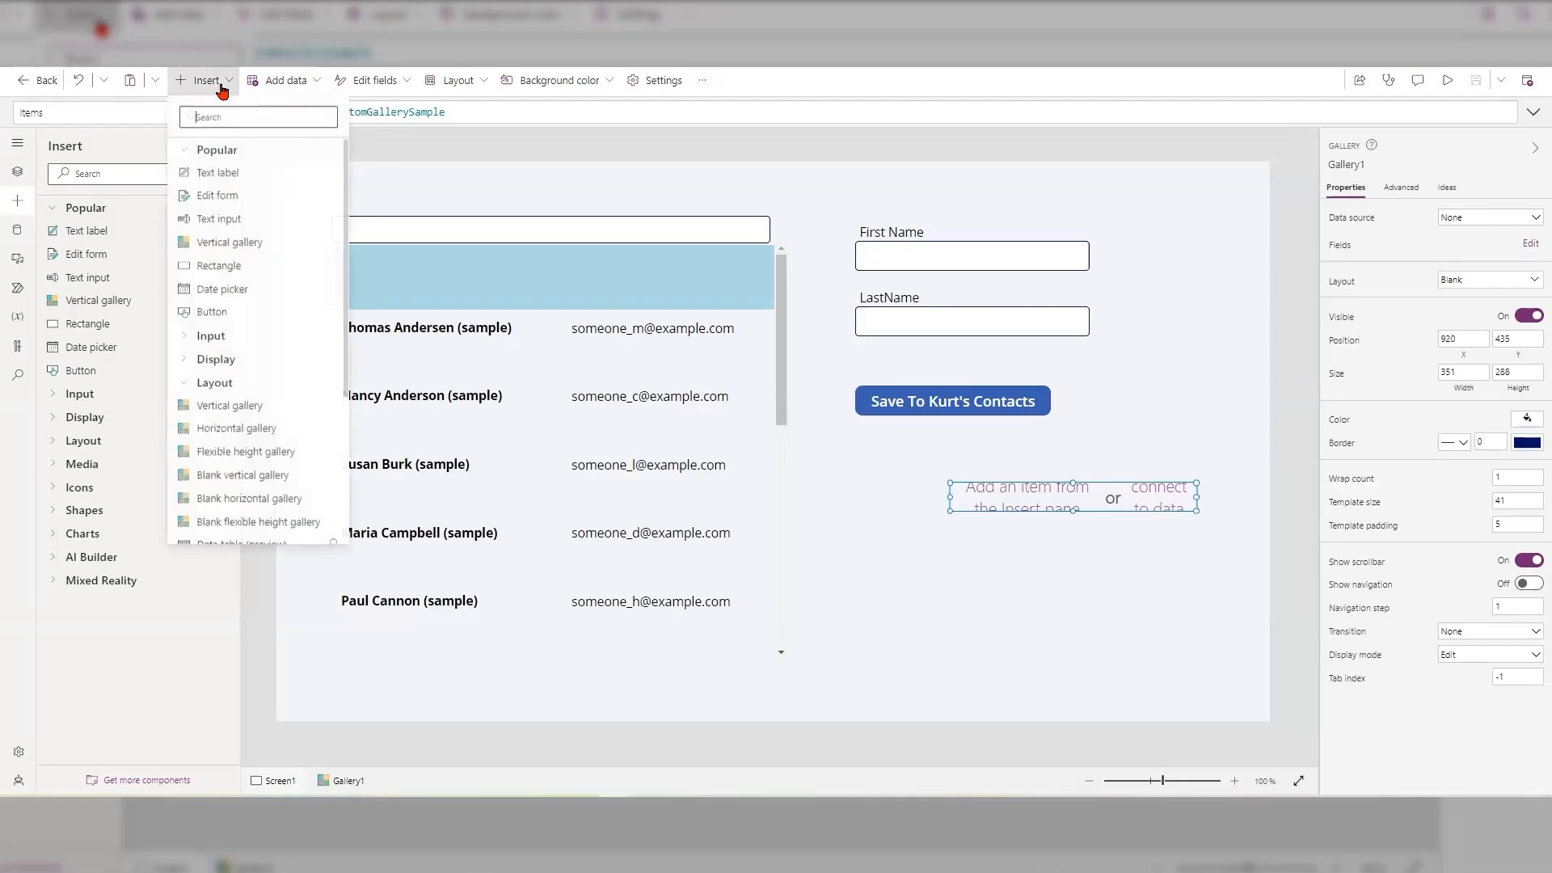
left_click(229, 176)
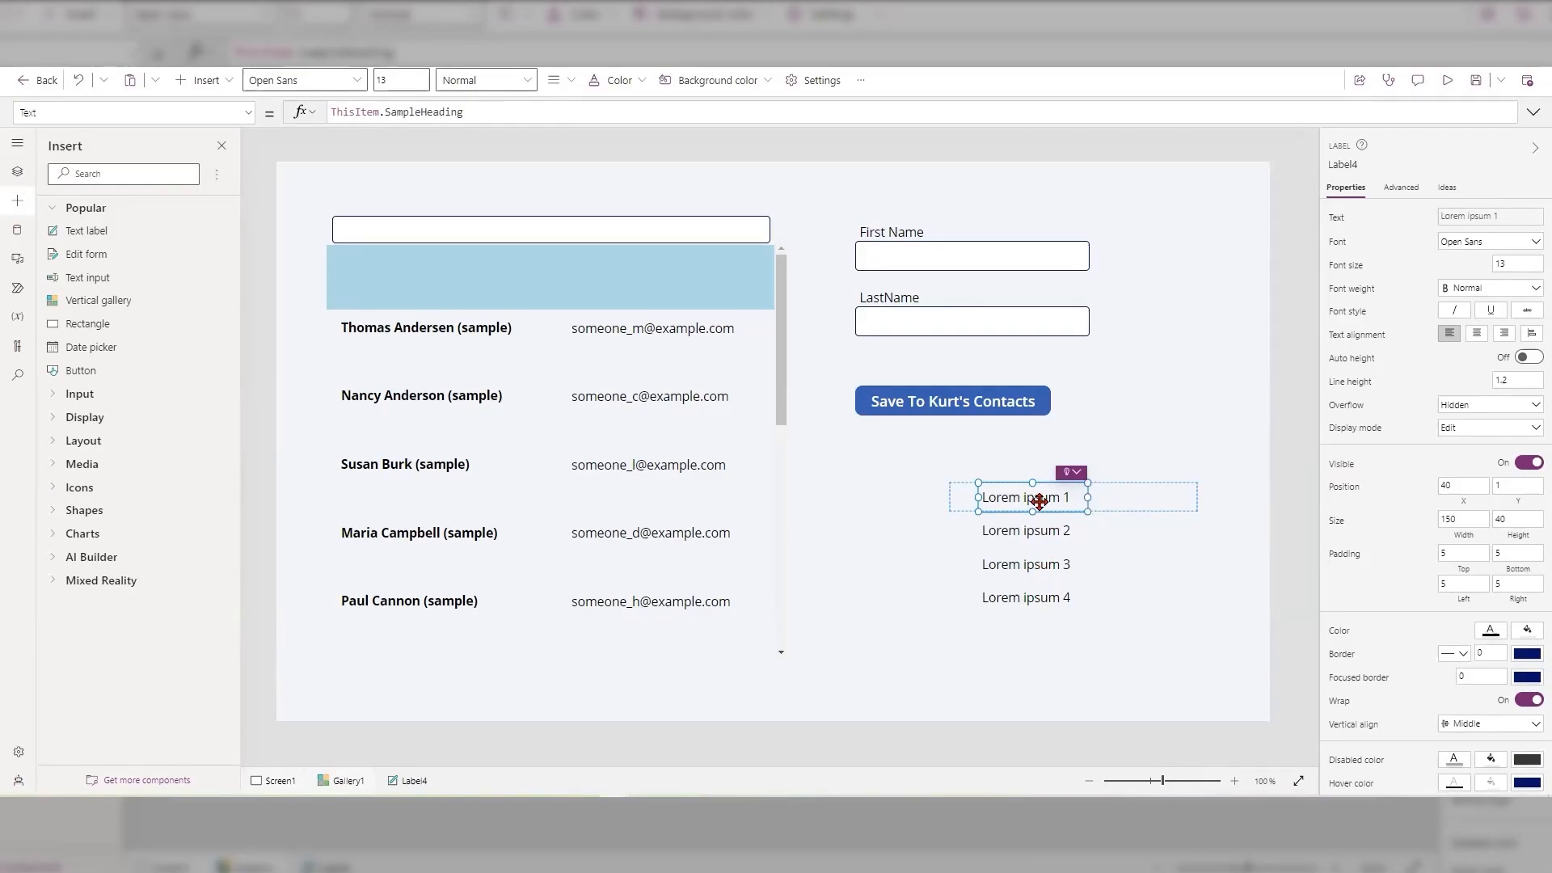
Step: Connect the new gallery to the KurtsContacts data source
left_click(1147, 495)
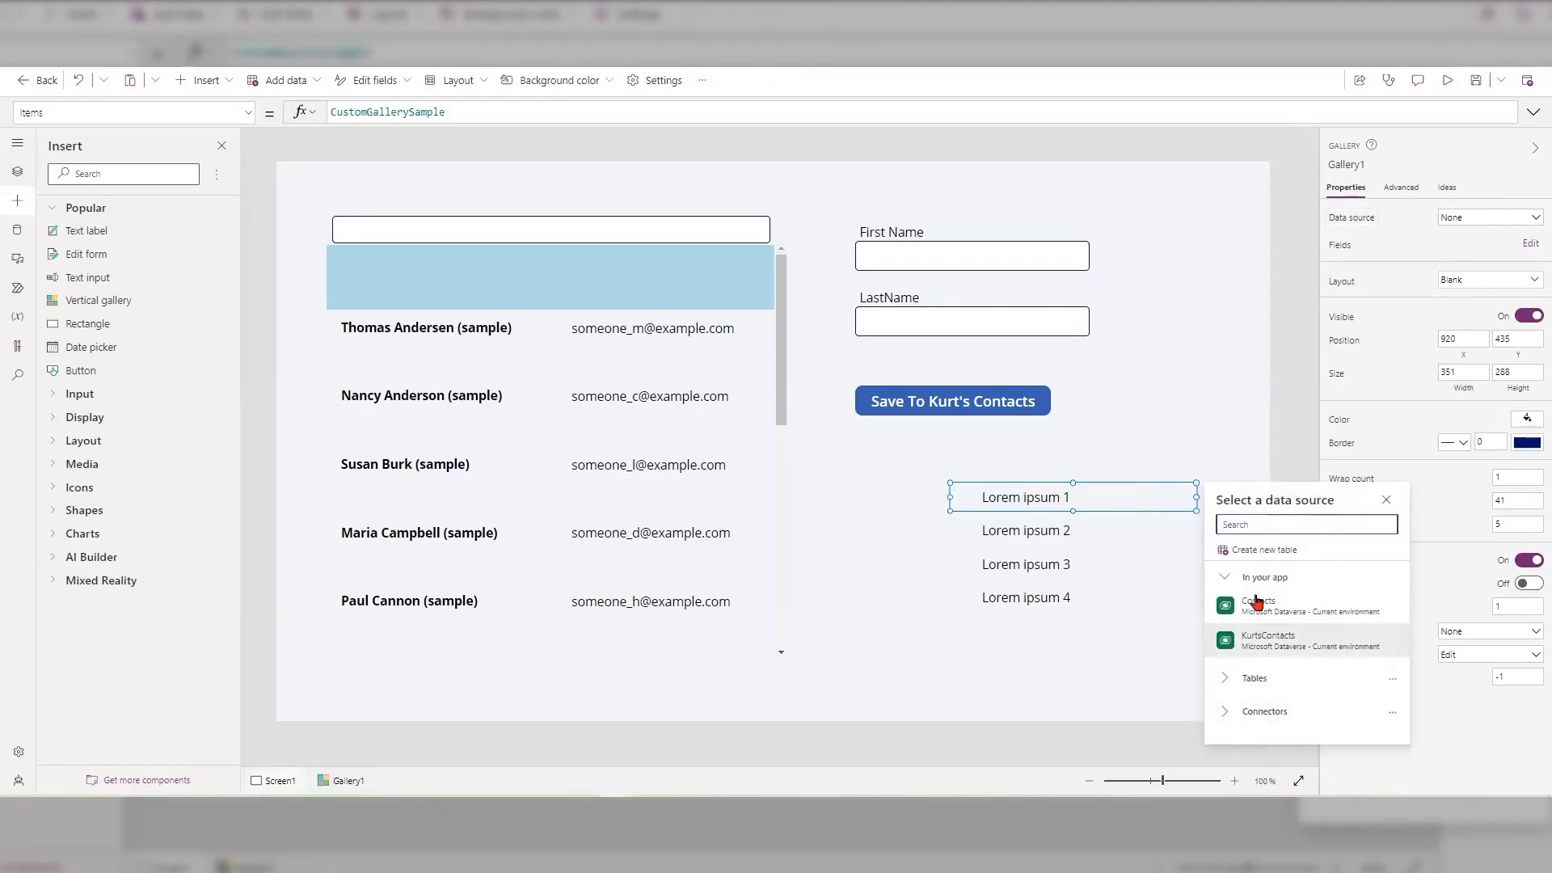
left_click(1469, 219)
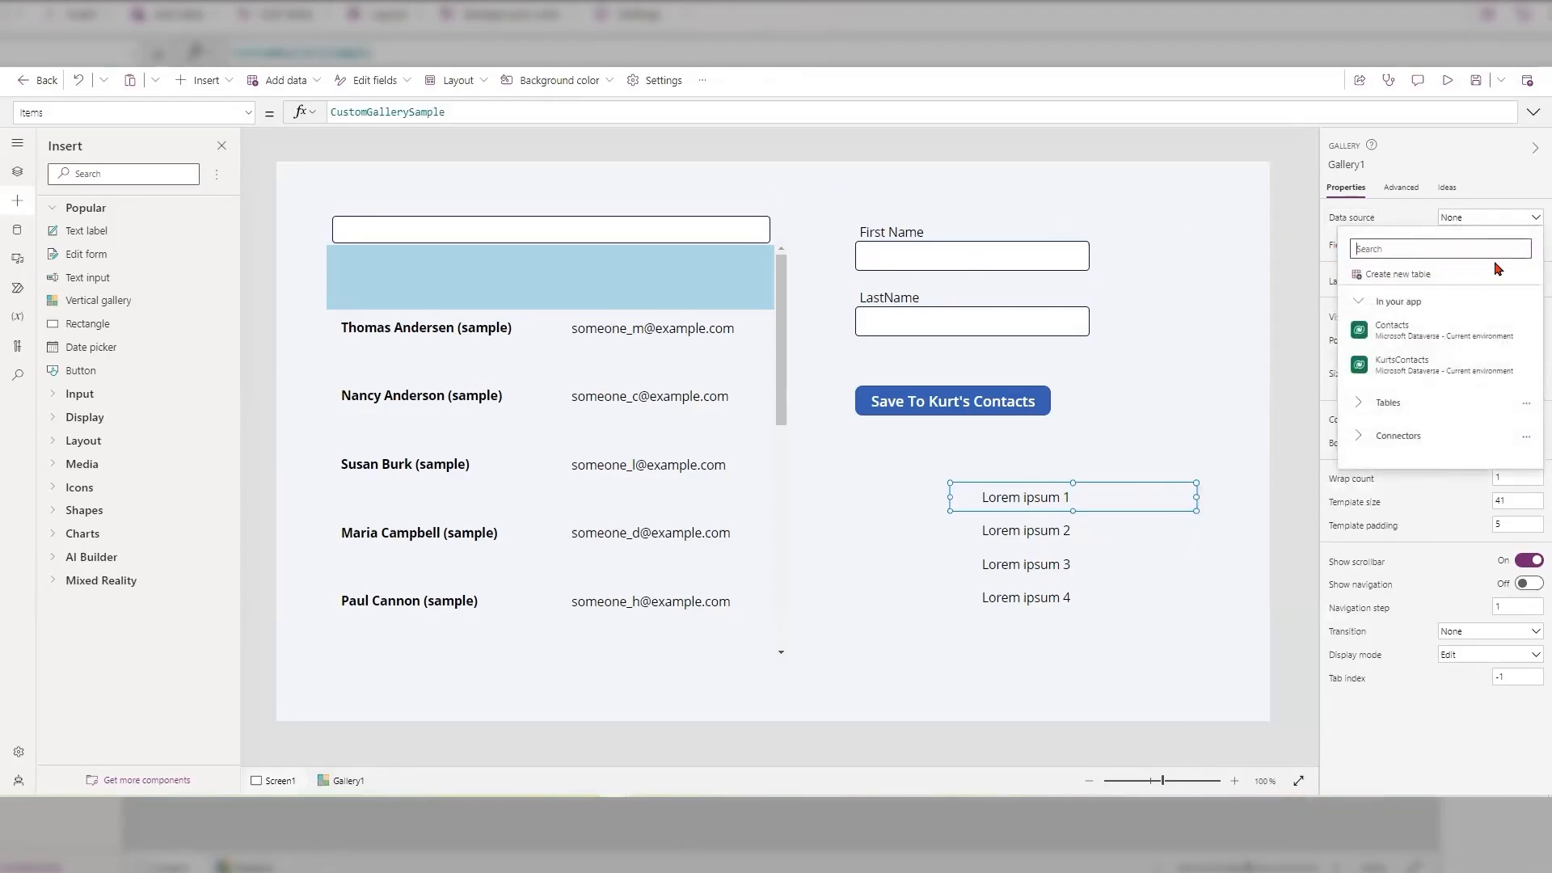
left_click(1425, 370)
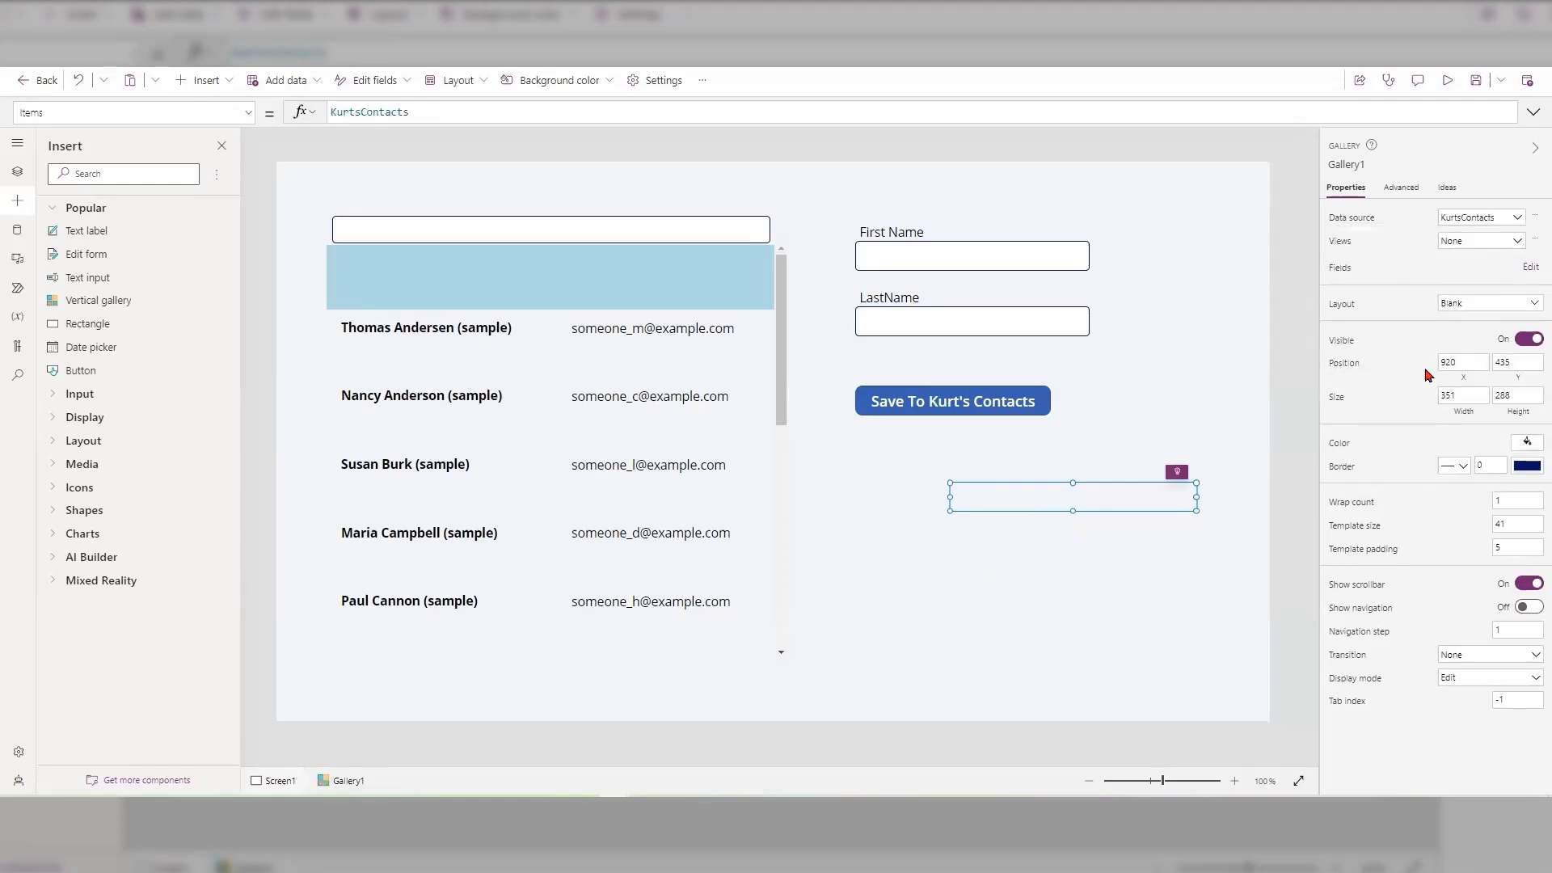
Step: Set the new gallery's Items formula to Sort(KurtsContacts, Name)
left_click(337, 111)
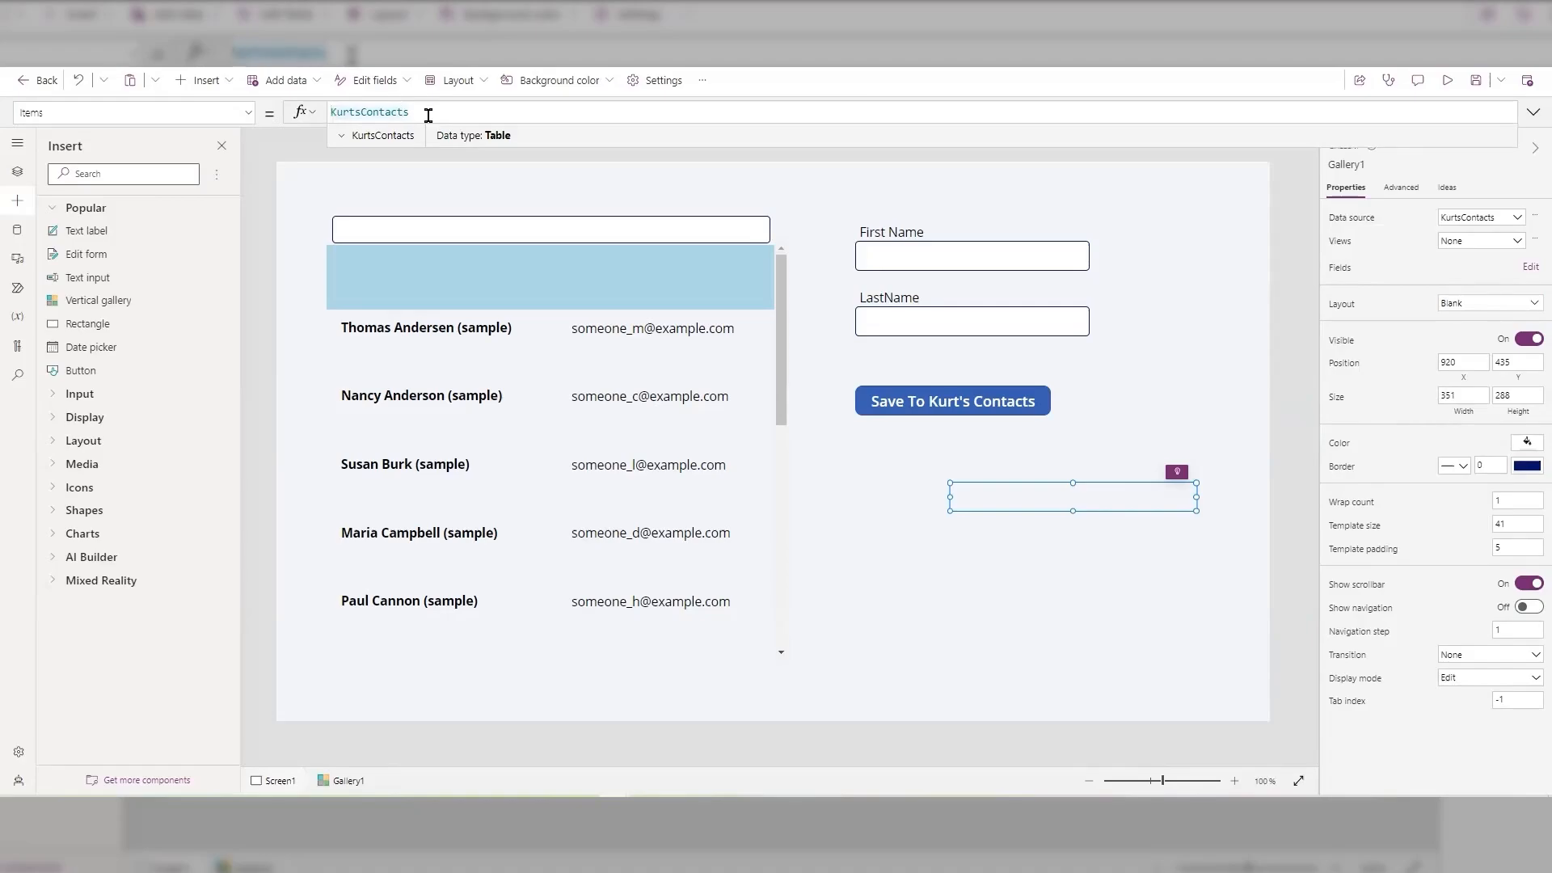
type("sort")
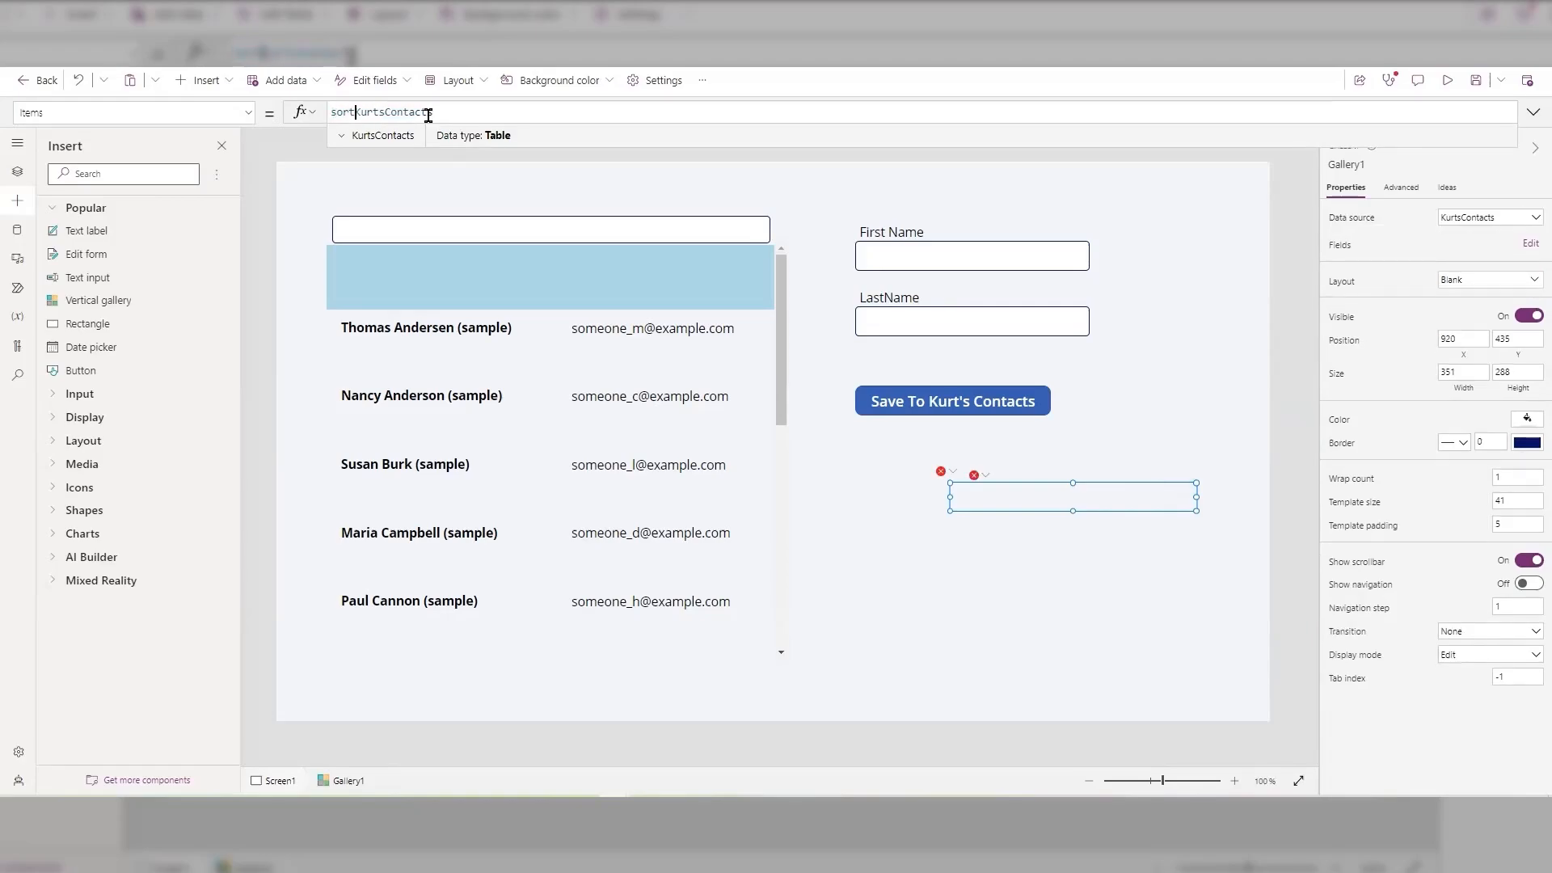
type("(")
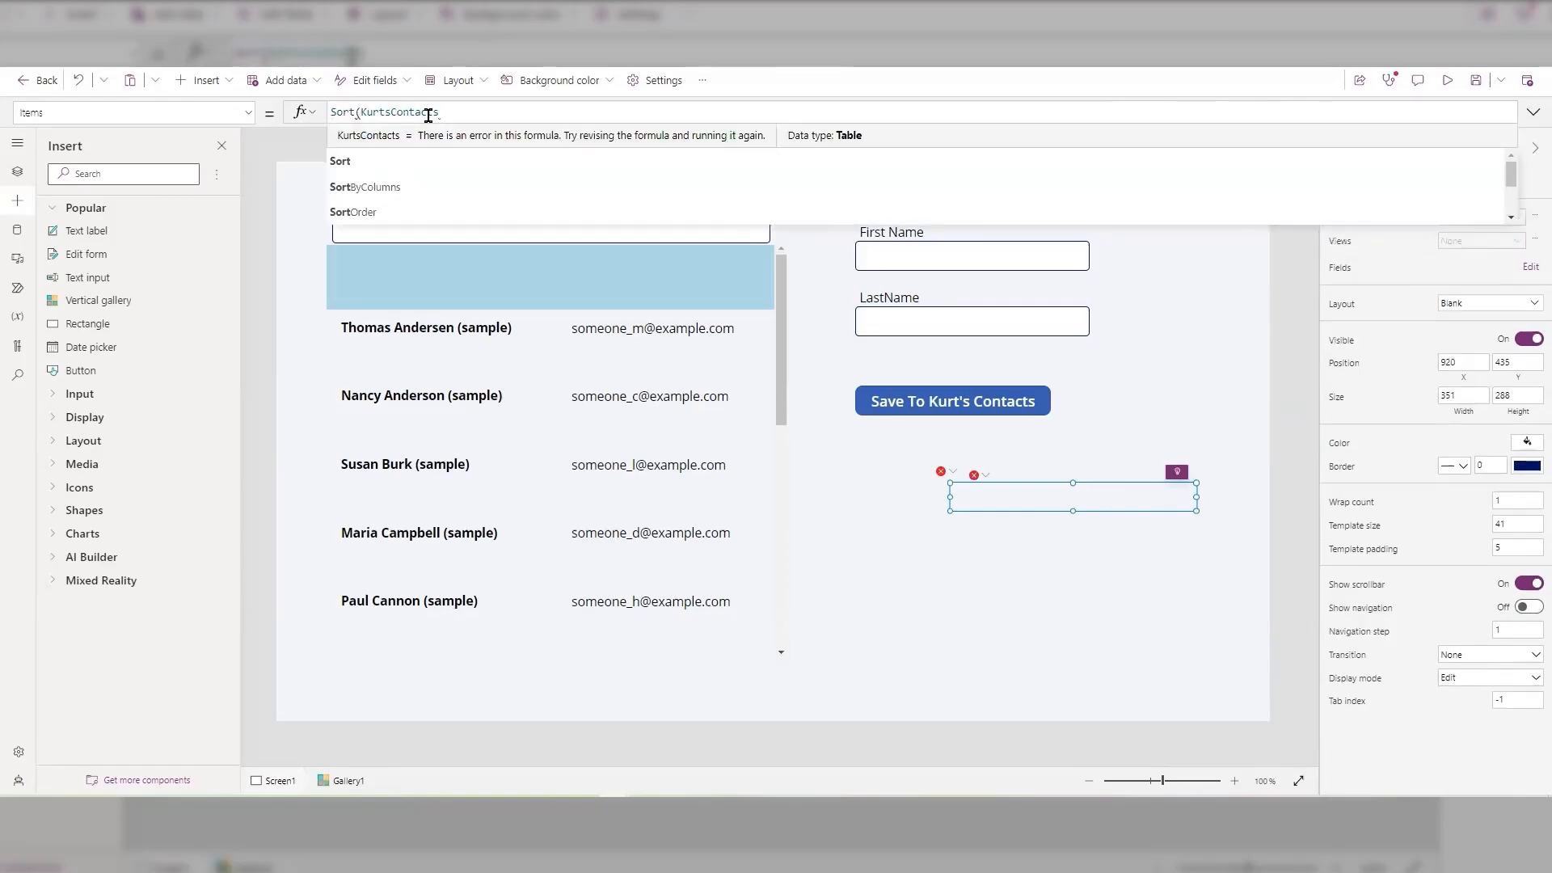
type(",")
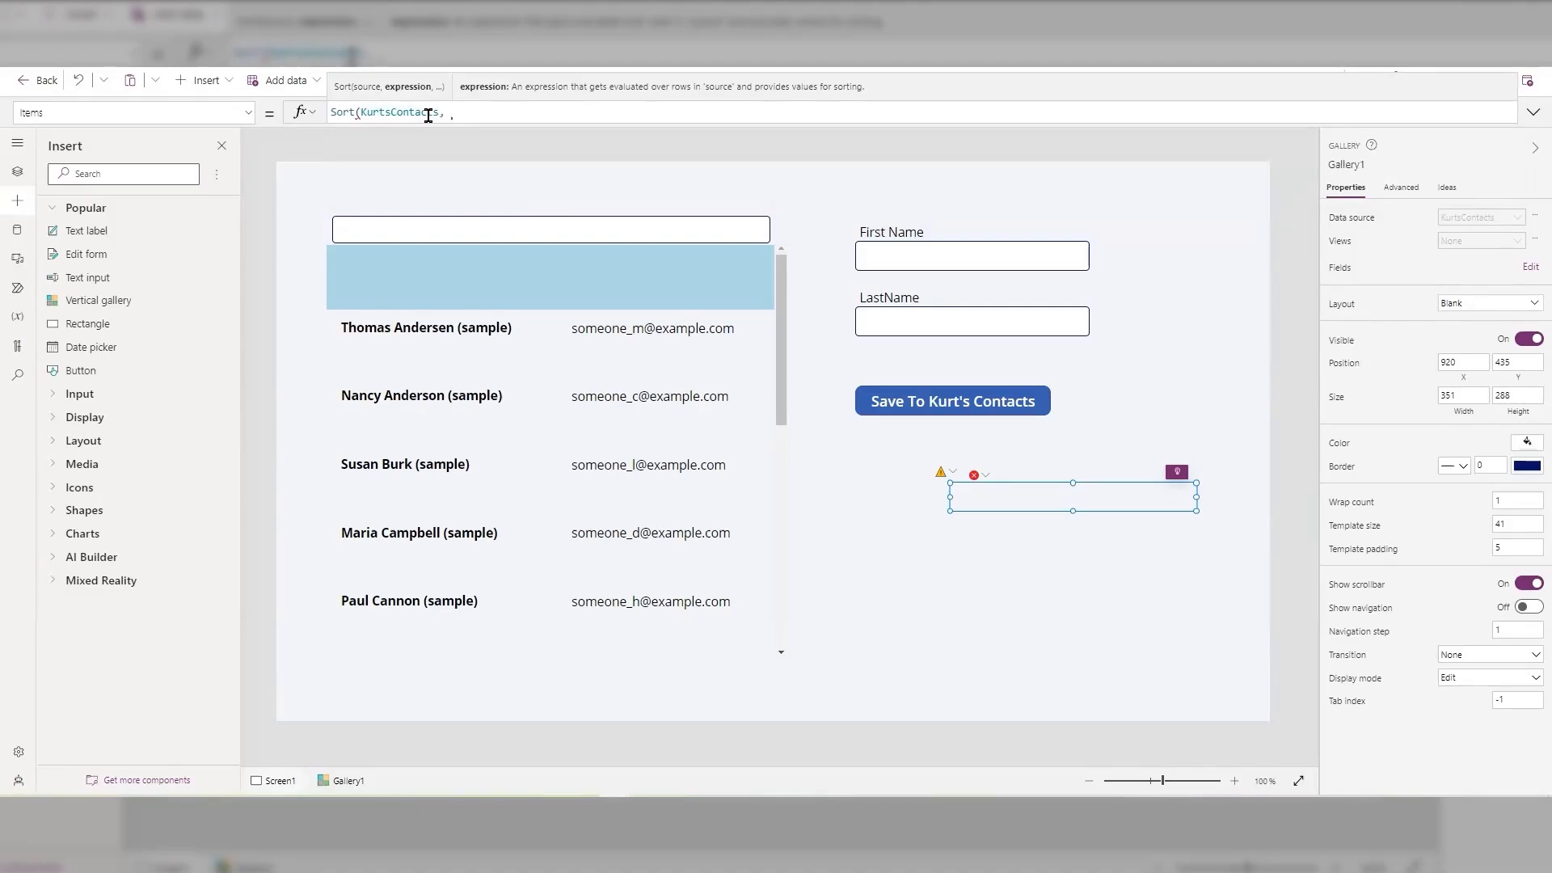
type(" Name)")
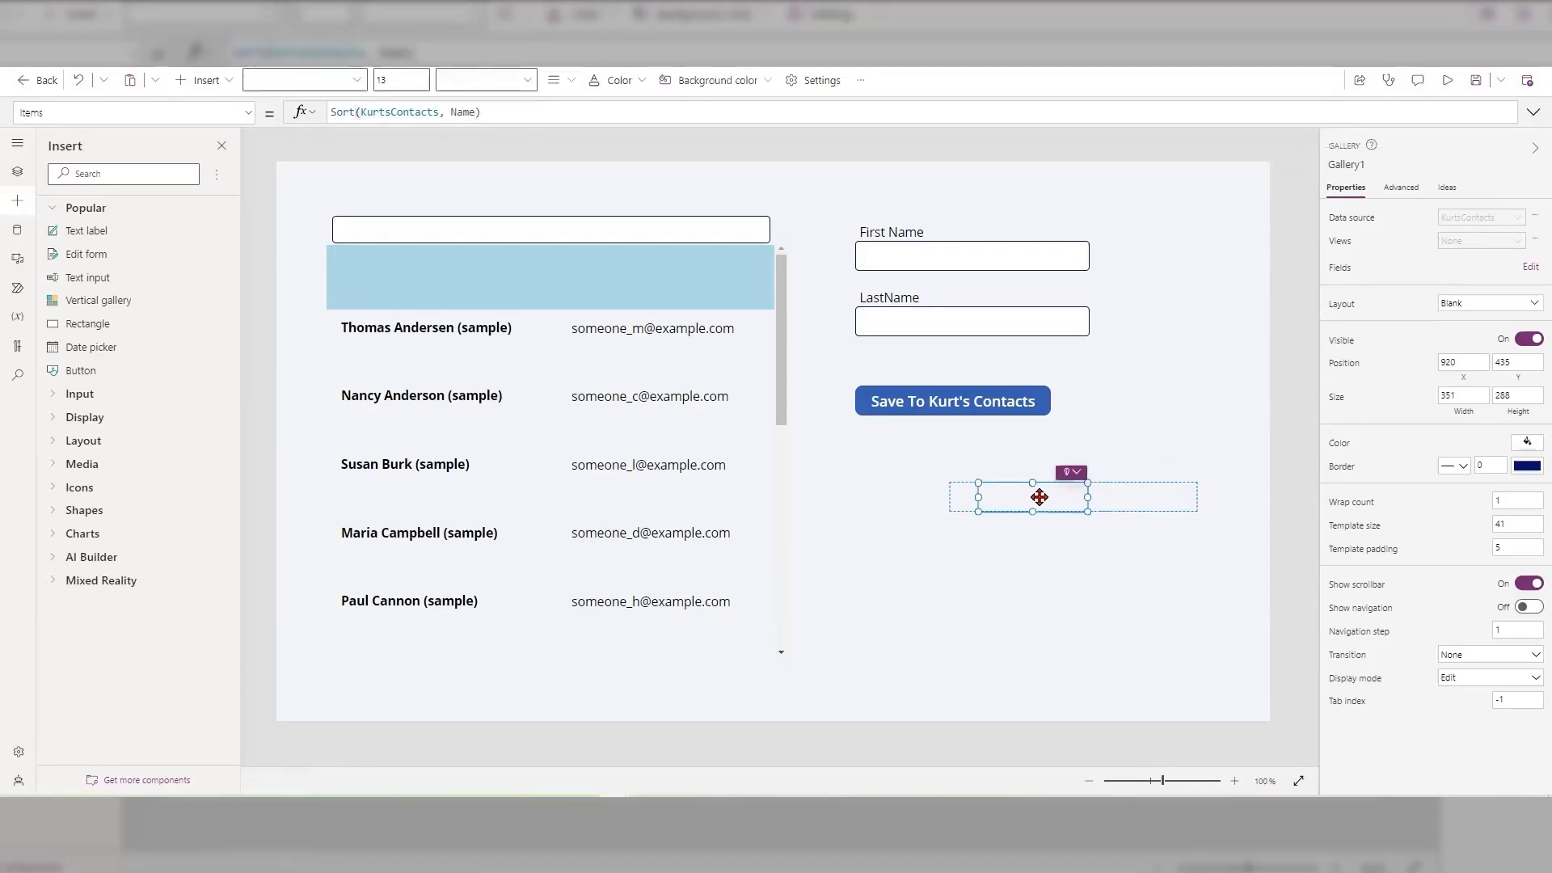
Step: Resize the text label in the new gallery to about 283 wide and 30 high
left_click(1041, 498)
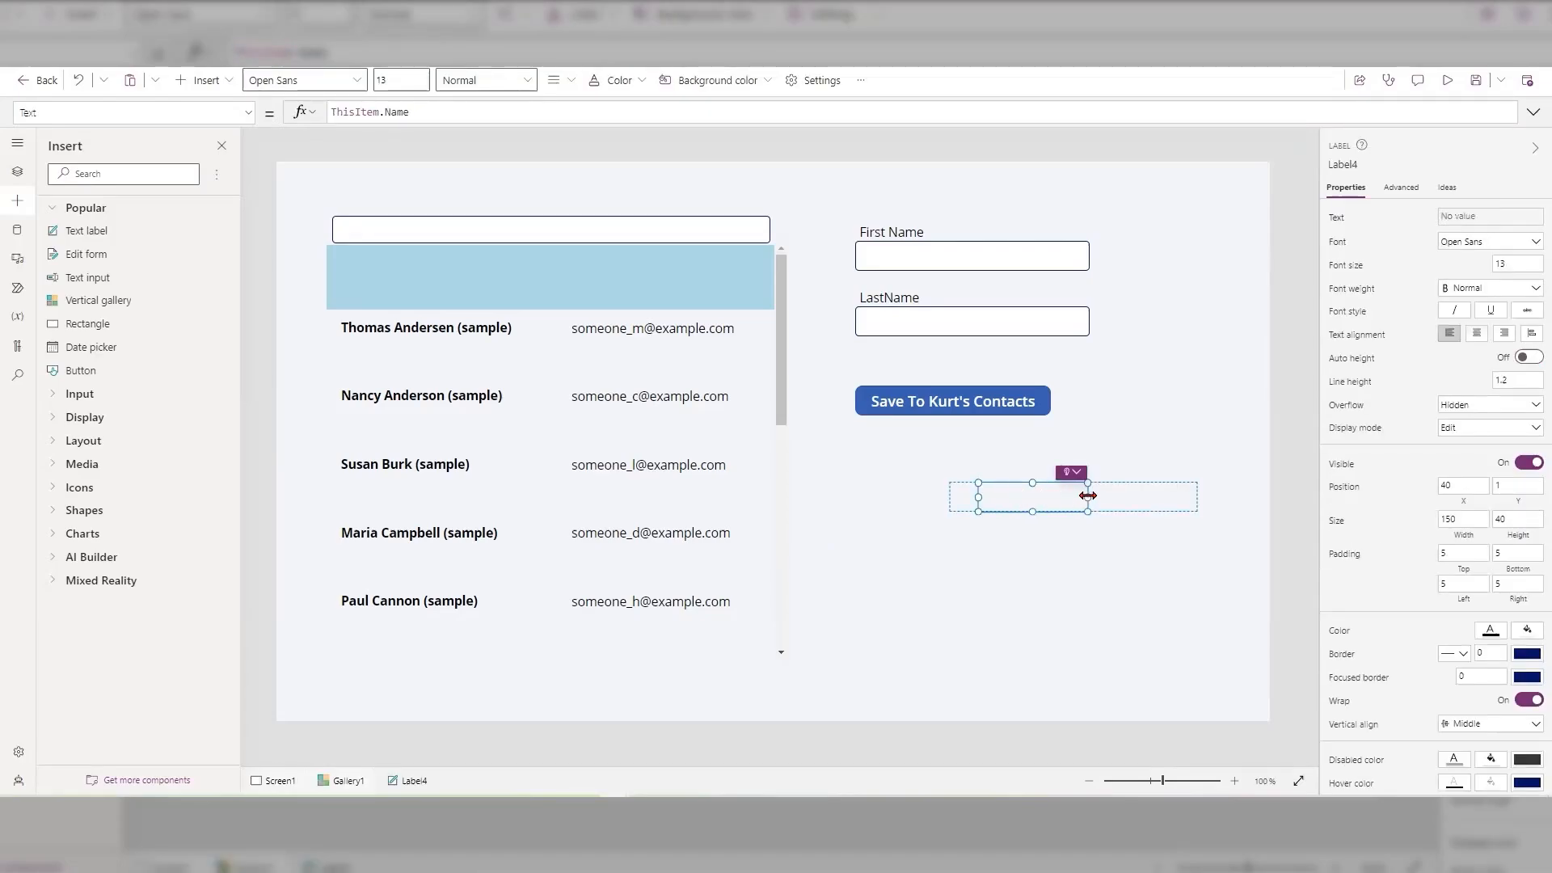
left_click_drag(1088, 495, 1185, 495)
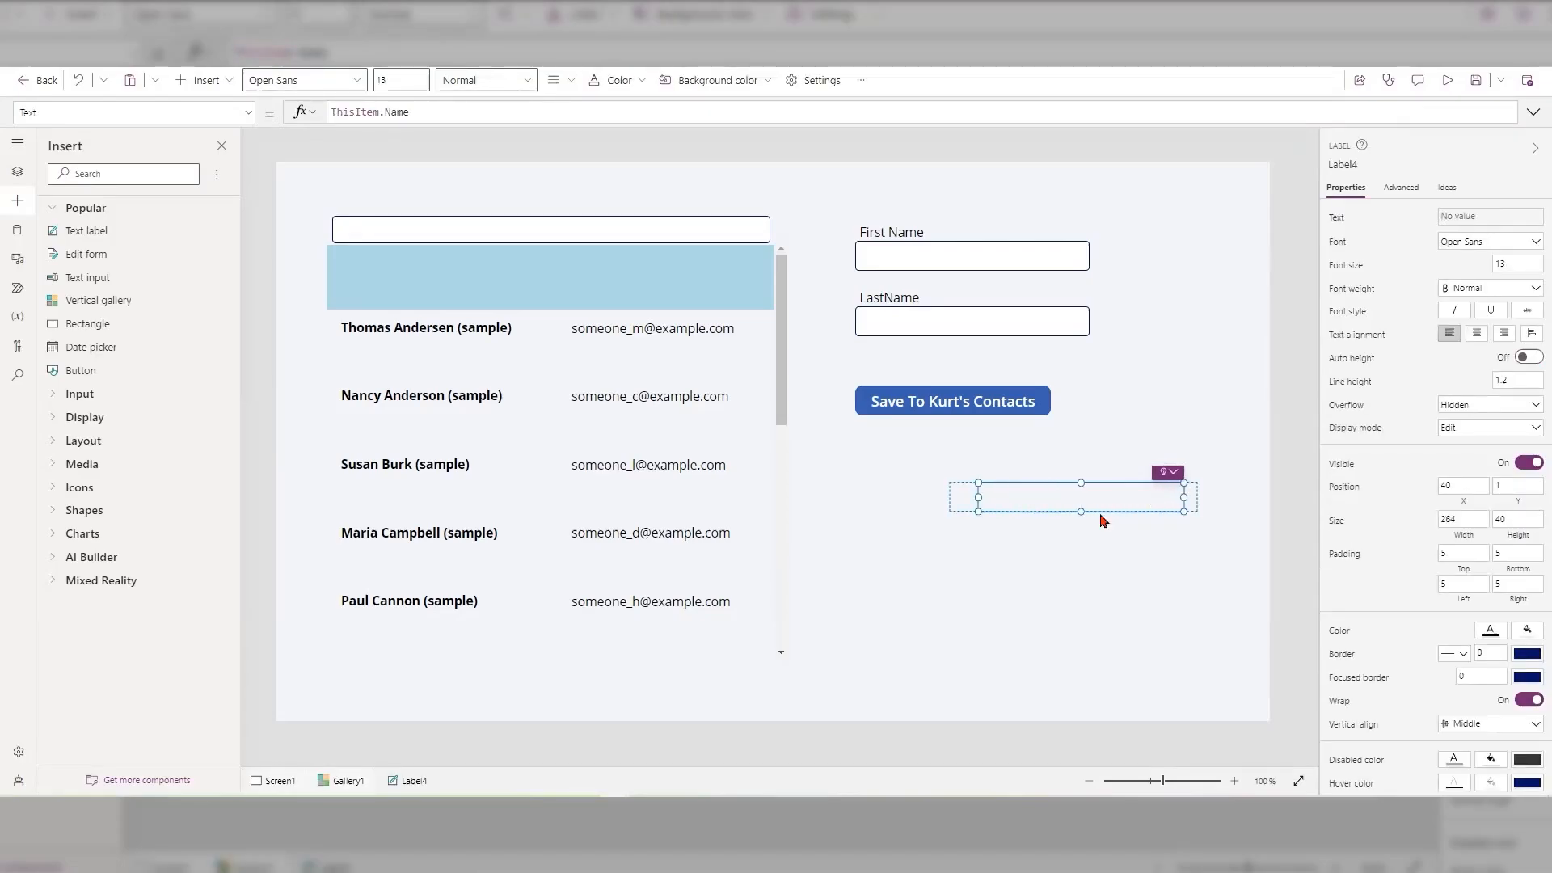
left_click_drag(1081, 511, 1085, 503)
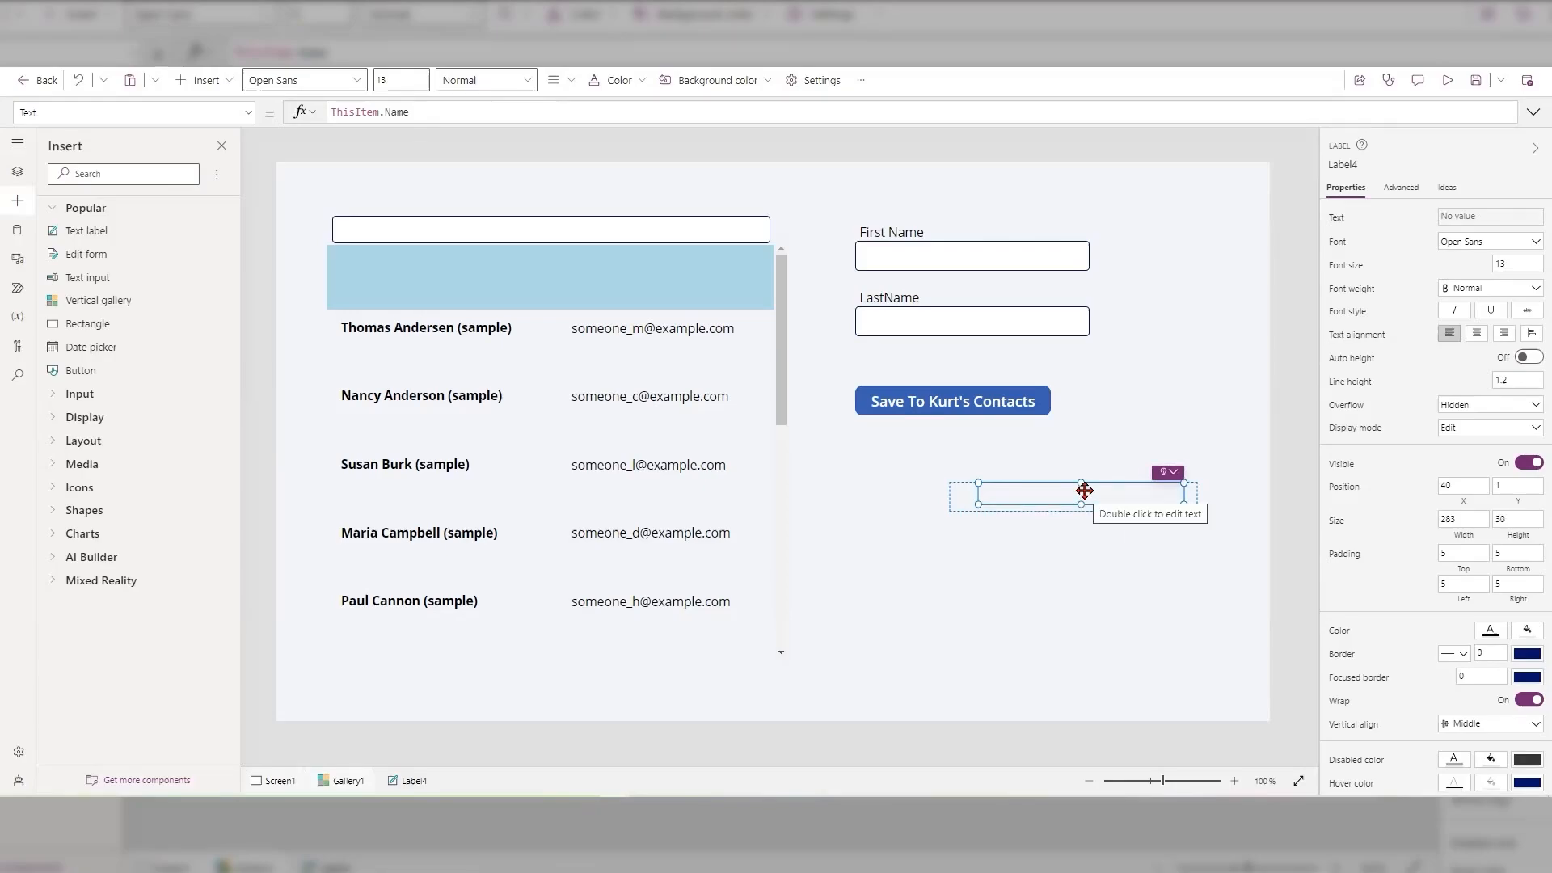
Step: Nudge the gallery's text label toward the template's left edge, to X position 5
key("Left")
key("Left")
key("Left")
key("Left")
key("Left")
key("Left")
key("Left")
key("Left")
key("Left")
key("Left")
key("Left")
key("Left")
key("Left")
key("Left")
key("Left")
key("Left")
key("Left")
key("Left")
key("Left")
key("Left")
key("Left")
key("Left")
key("Left")
key("Left")
key("Left")
key("Left")
key("Left")
key("Left")
key("Left")
key("Left")
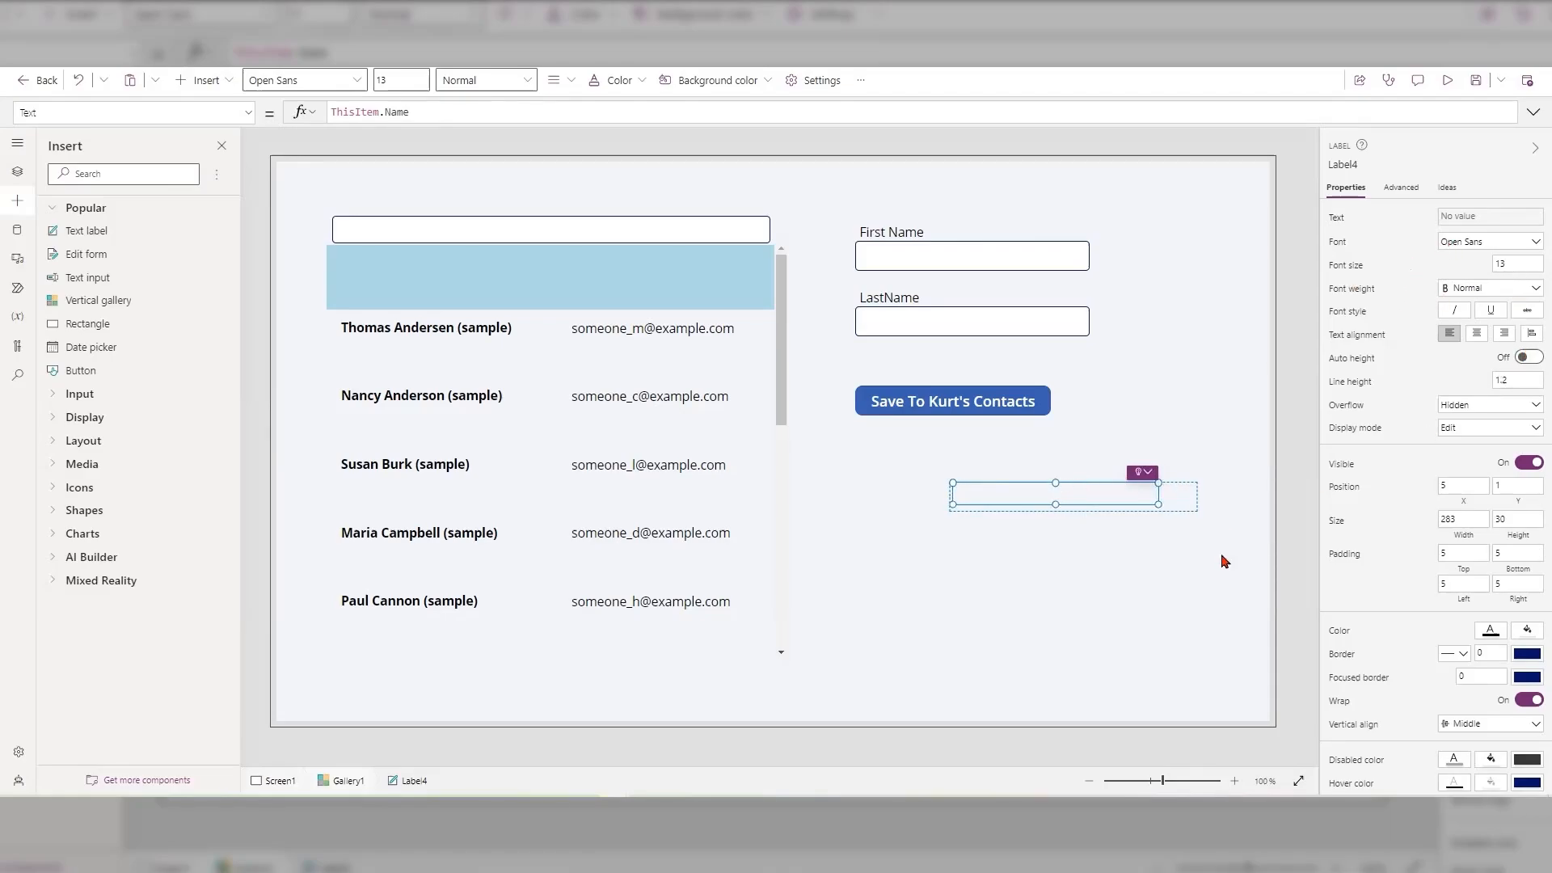
Step: Check the label's field binding in the new gallery and extend the gallery's height to about 297
left_click(1189, 503)
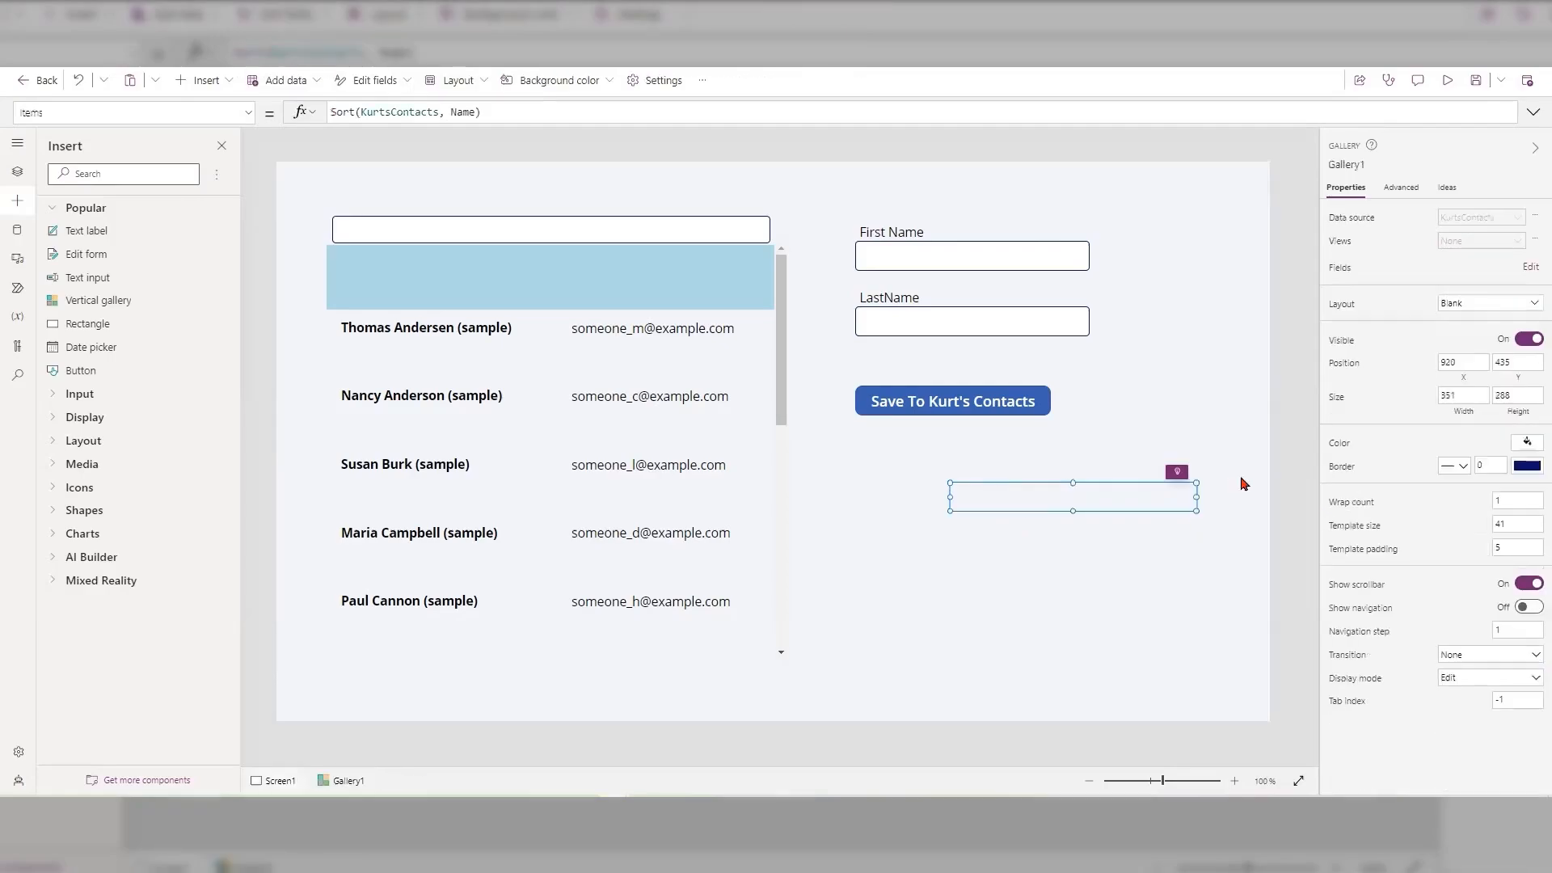
left_click(1528, 268)
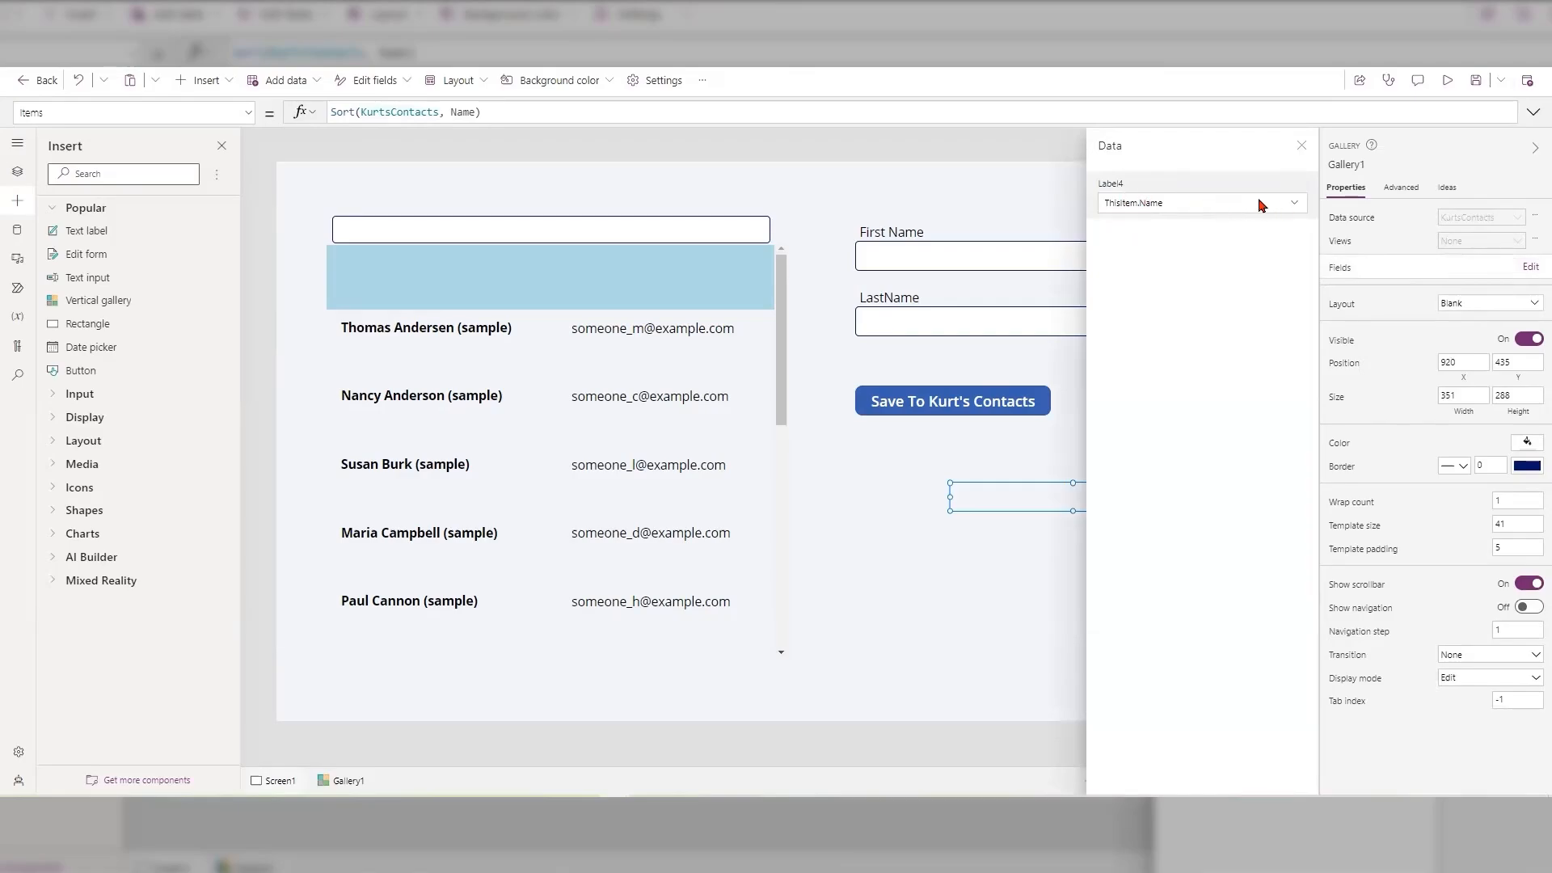
left_click(1213, 190)
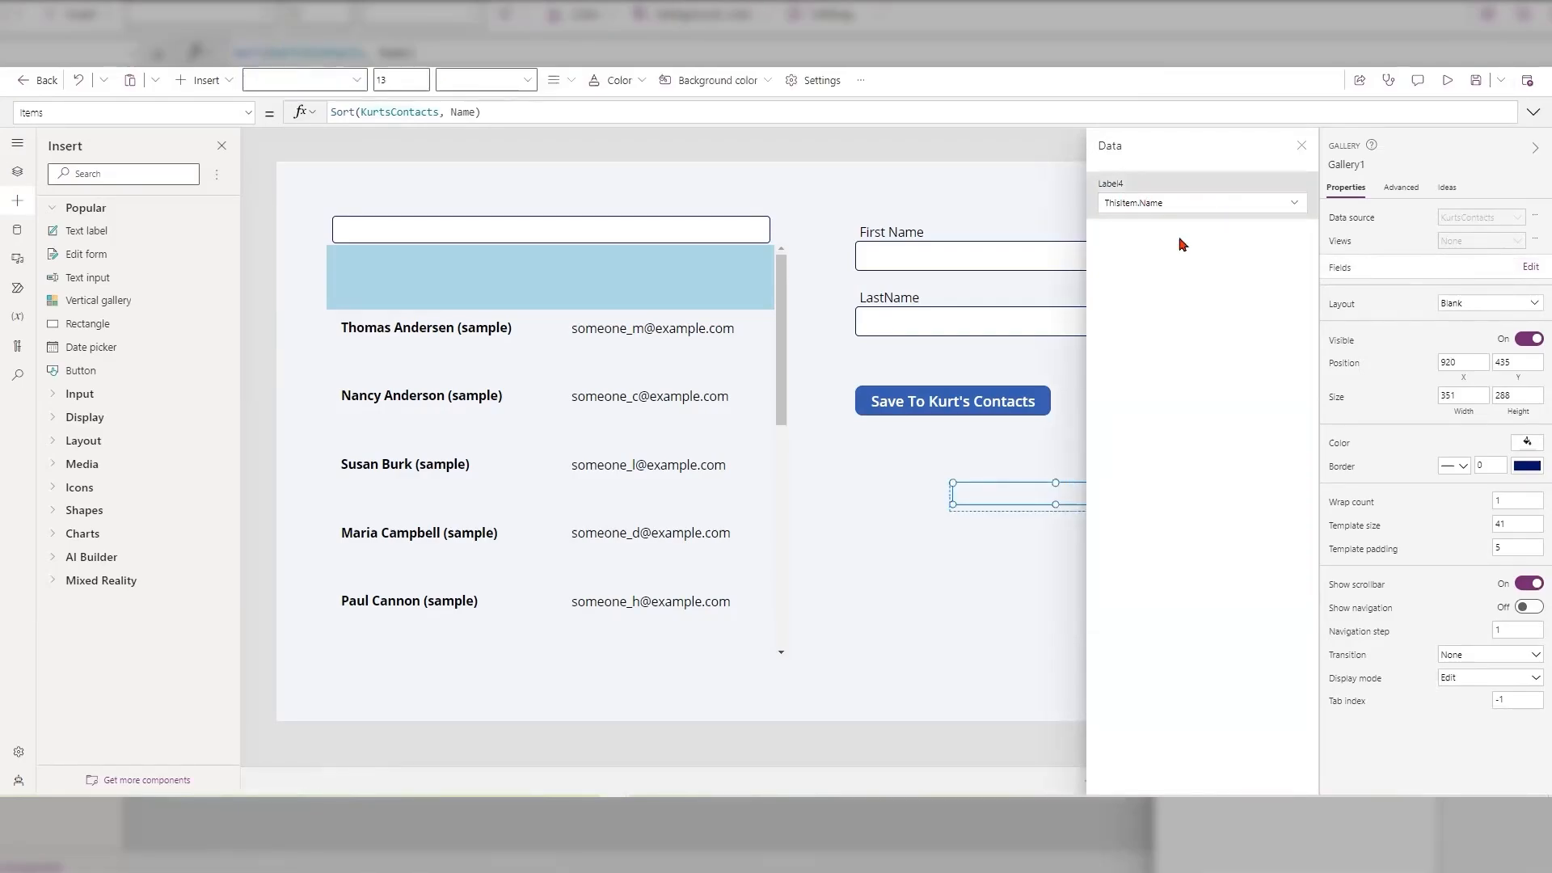
left_click(1302, 146)
left_click(1185, 499)
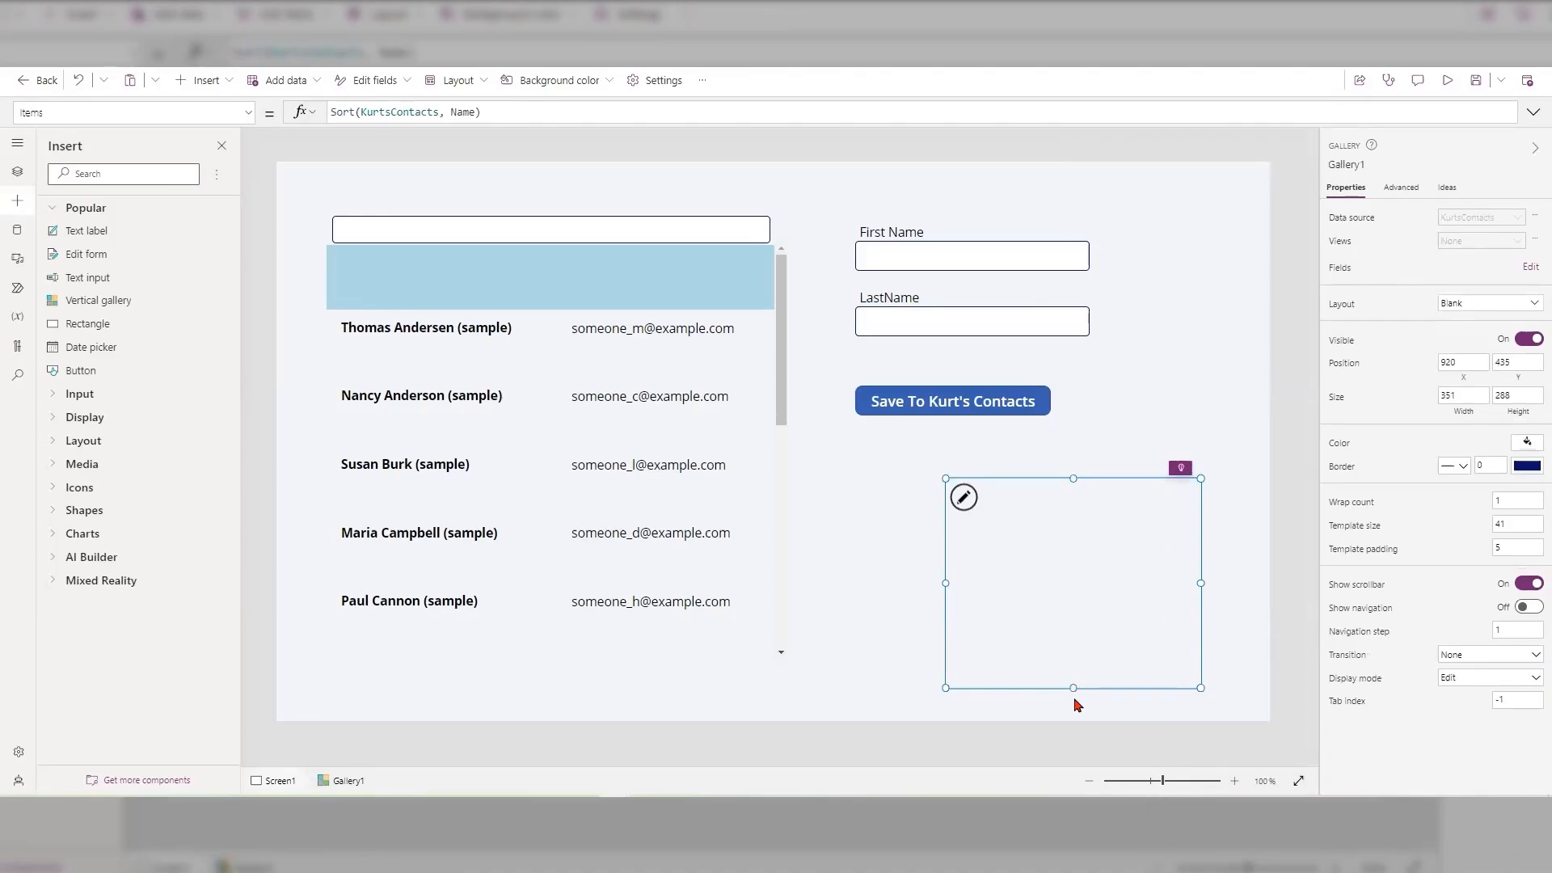
left_click_drag(1071, 685, 1071, 692)
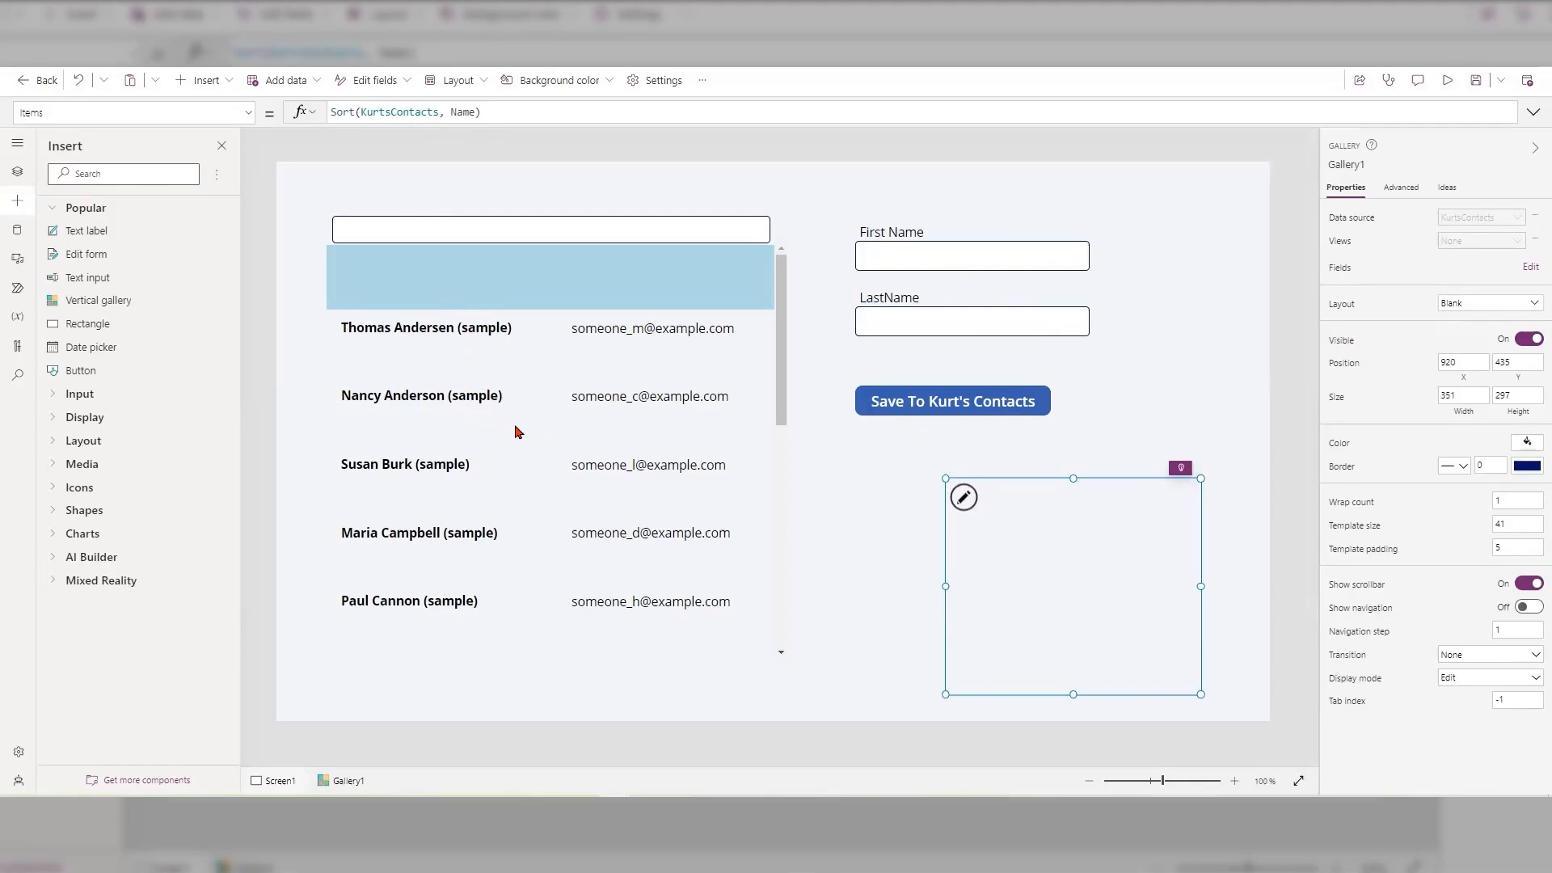
Step: Preview the app and save the first named contact to Kurt's Contacts with "(sample)" removed from the last name
left_click(1448, 84)
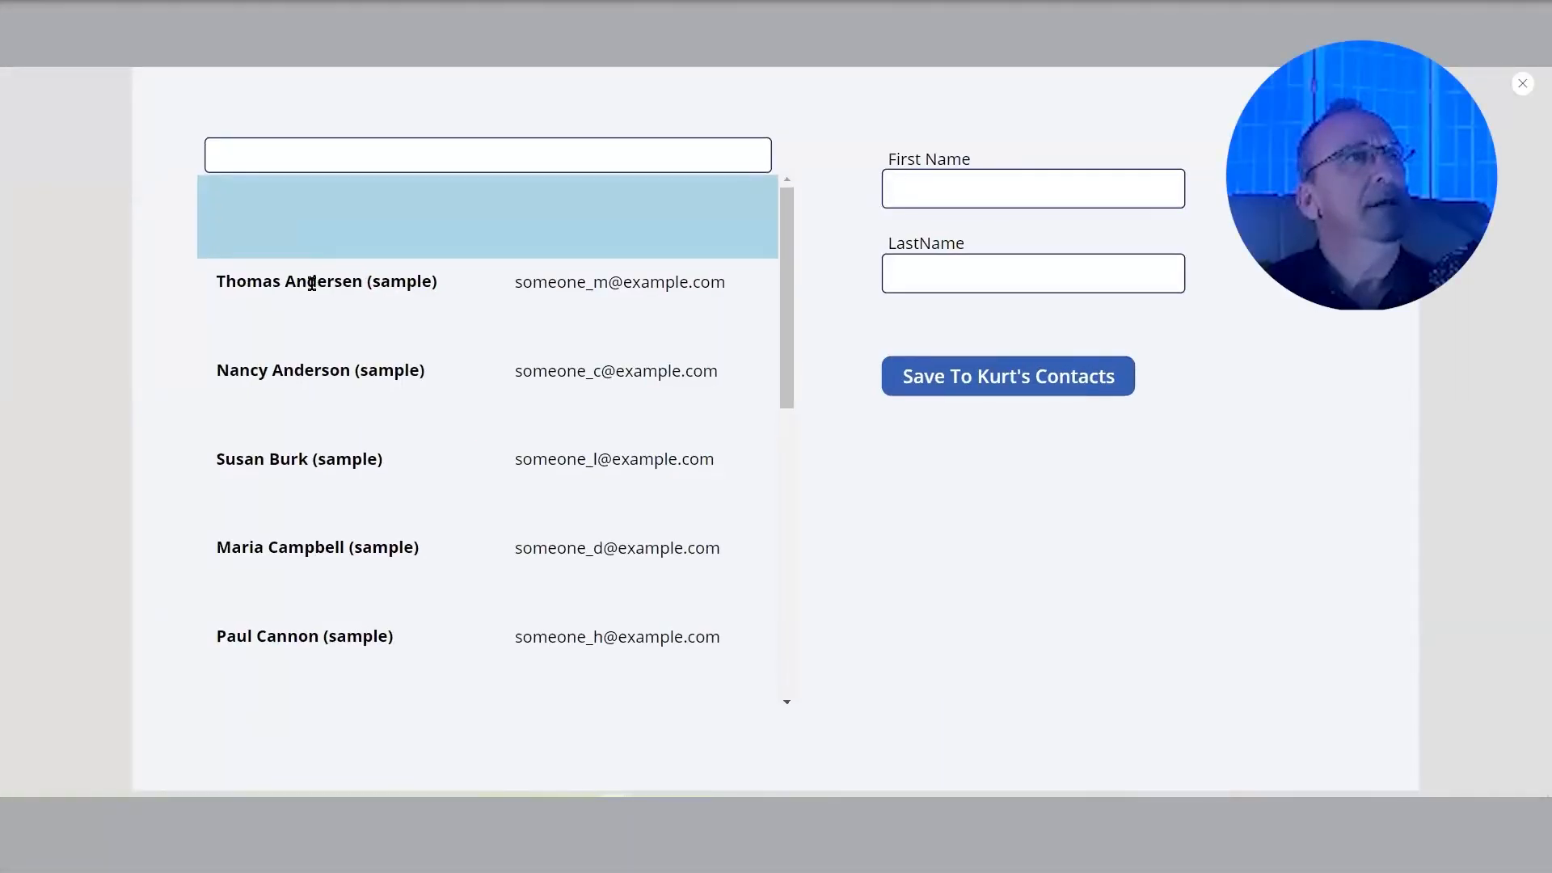
left_click(315, 279)
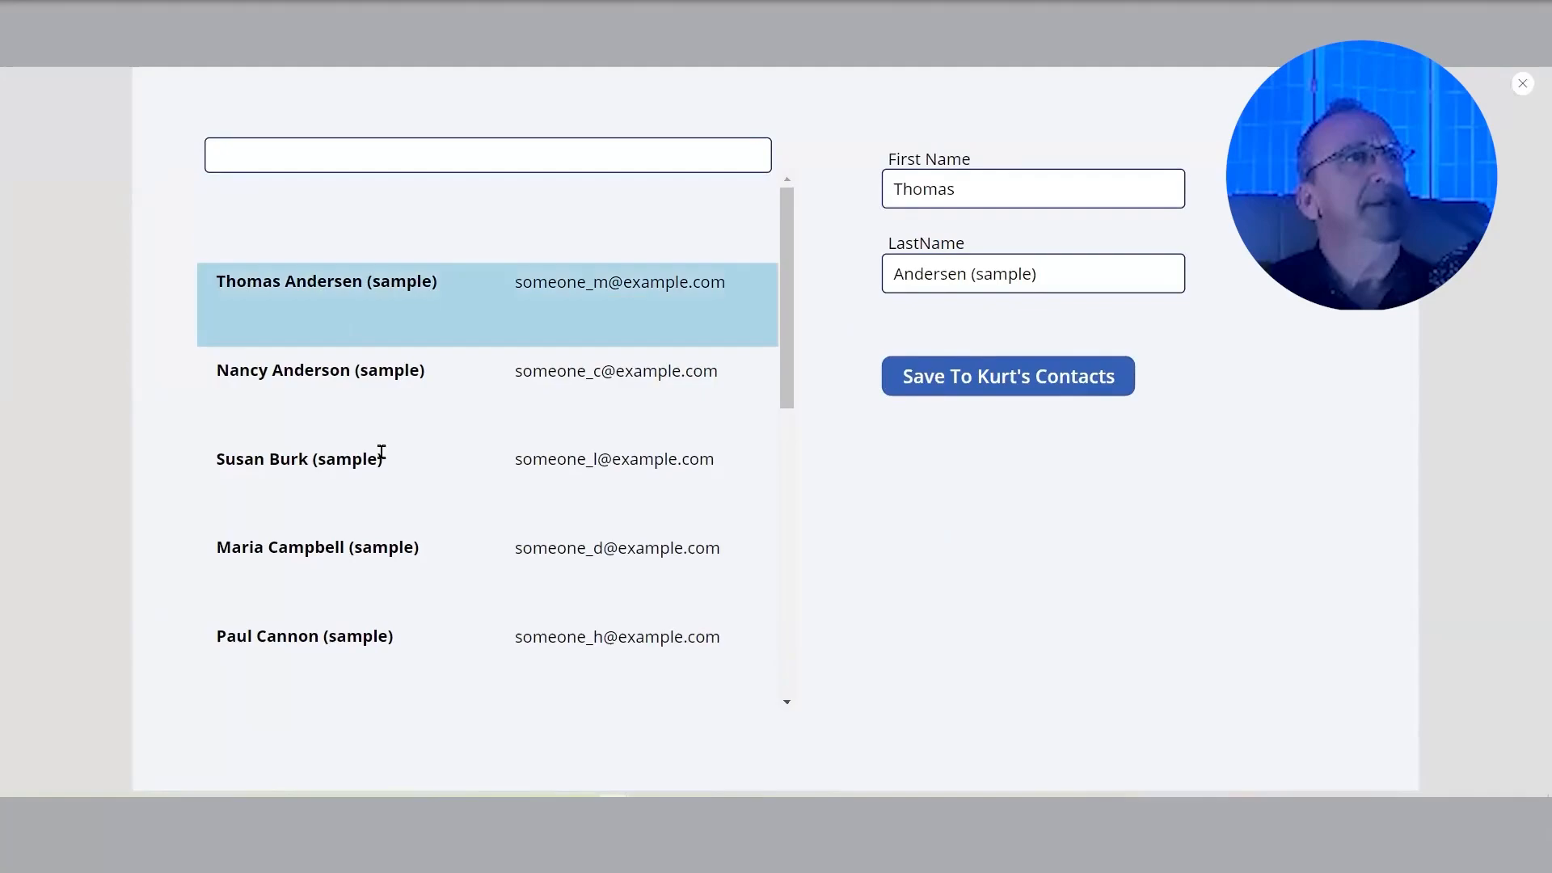
left_click(1043, 271)
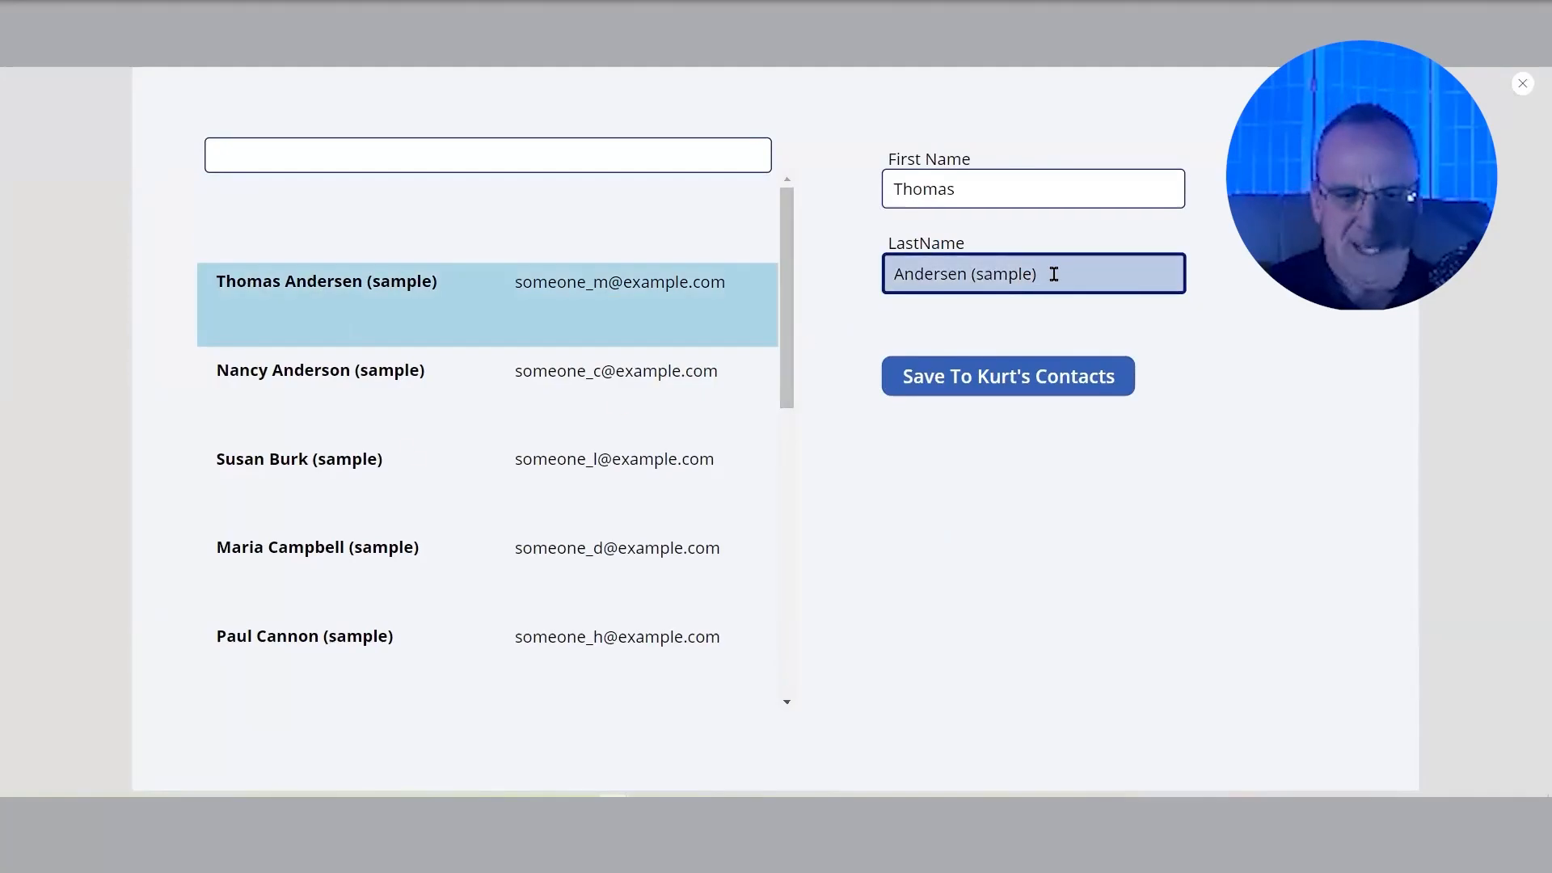
key("BackSpace")
key("BackSpace")
key("BackSpace")
key("BackSpace")
key("BackSpace")
key("BackSpace")
key("BackSpace")
key("BackSpace")
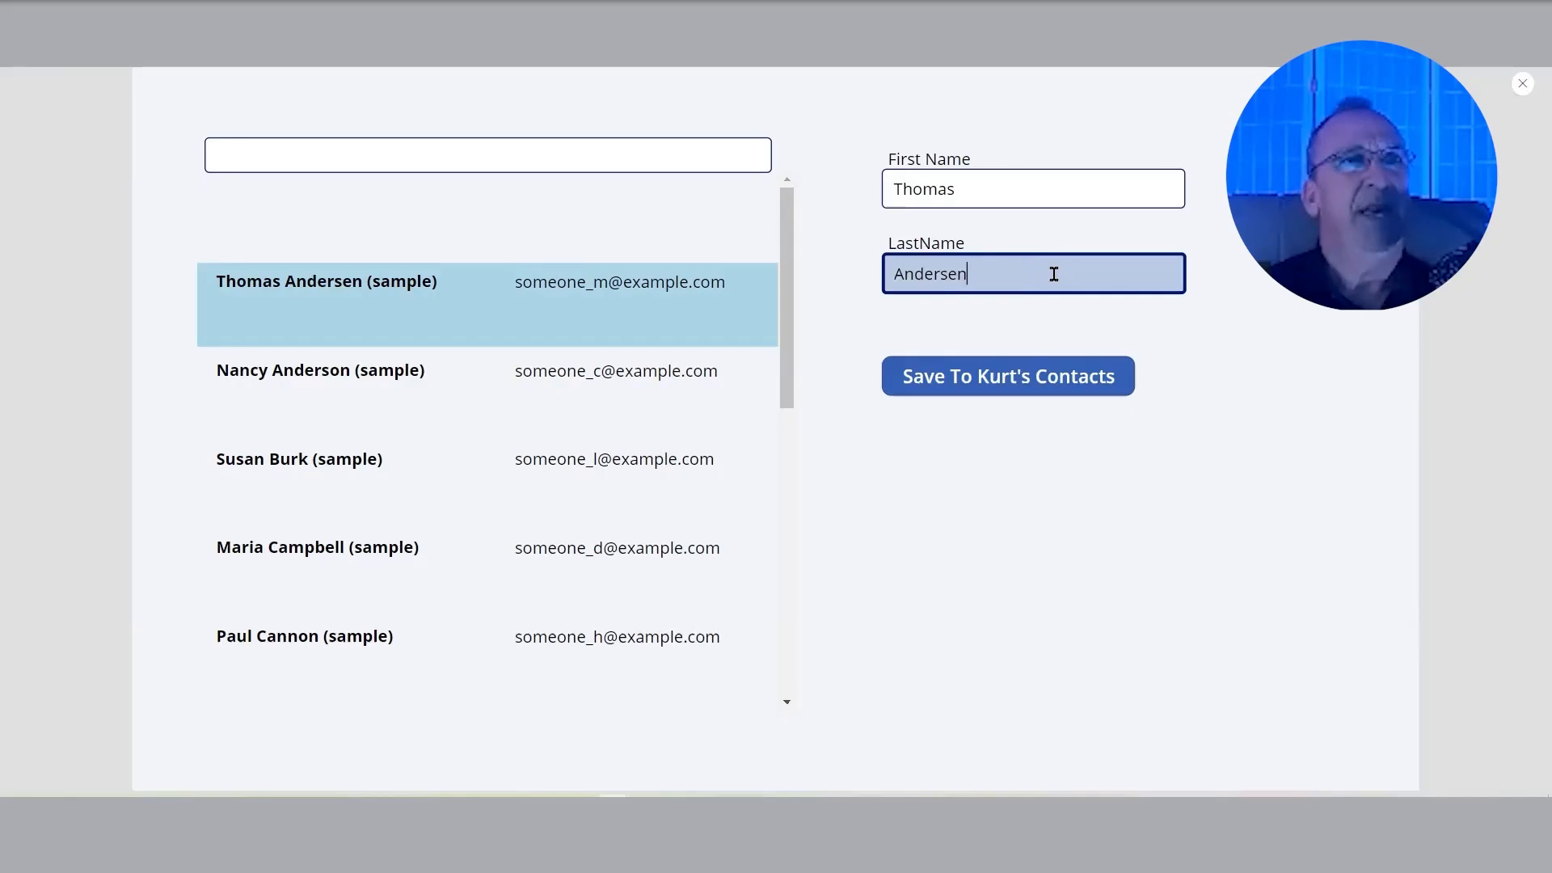
left_click(1057, 381)
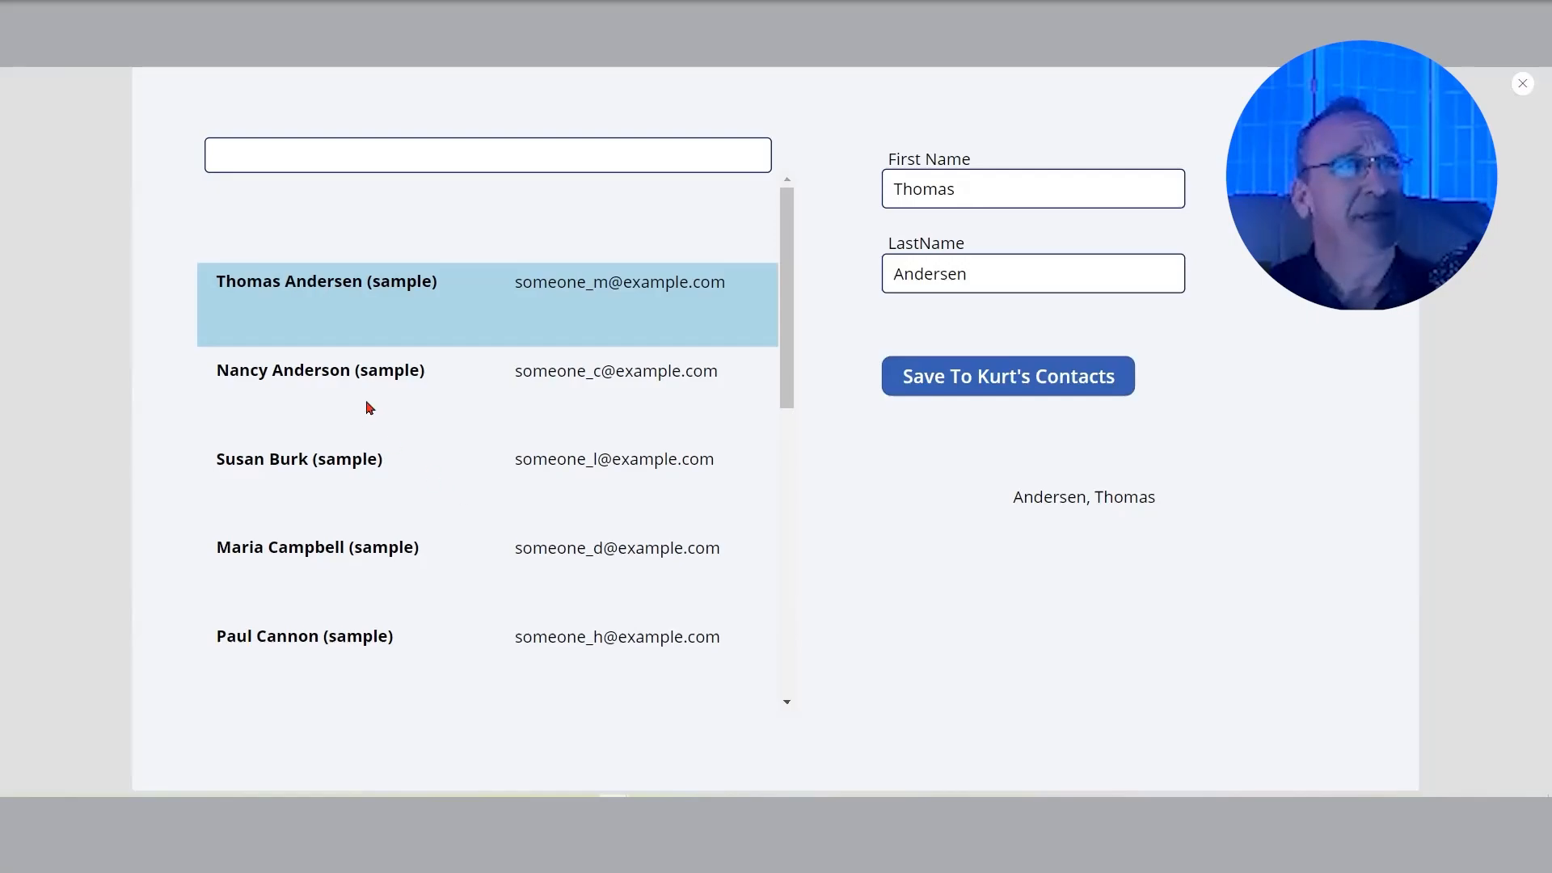
Step: Save the third named contact to Kurt's Contacts after removing "(sample)" from the last name
left_click(260, 458)
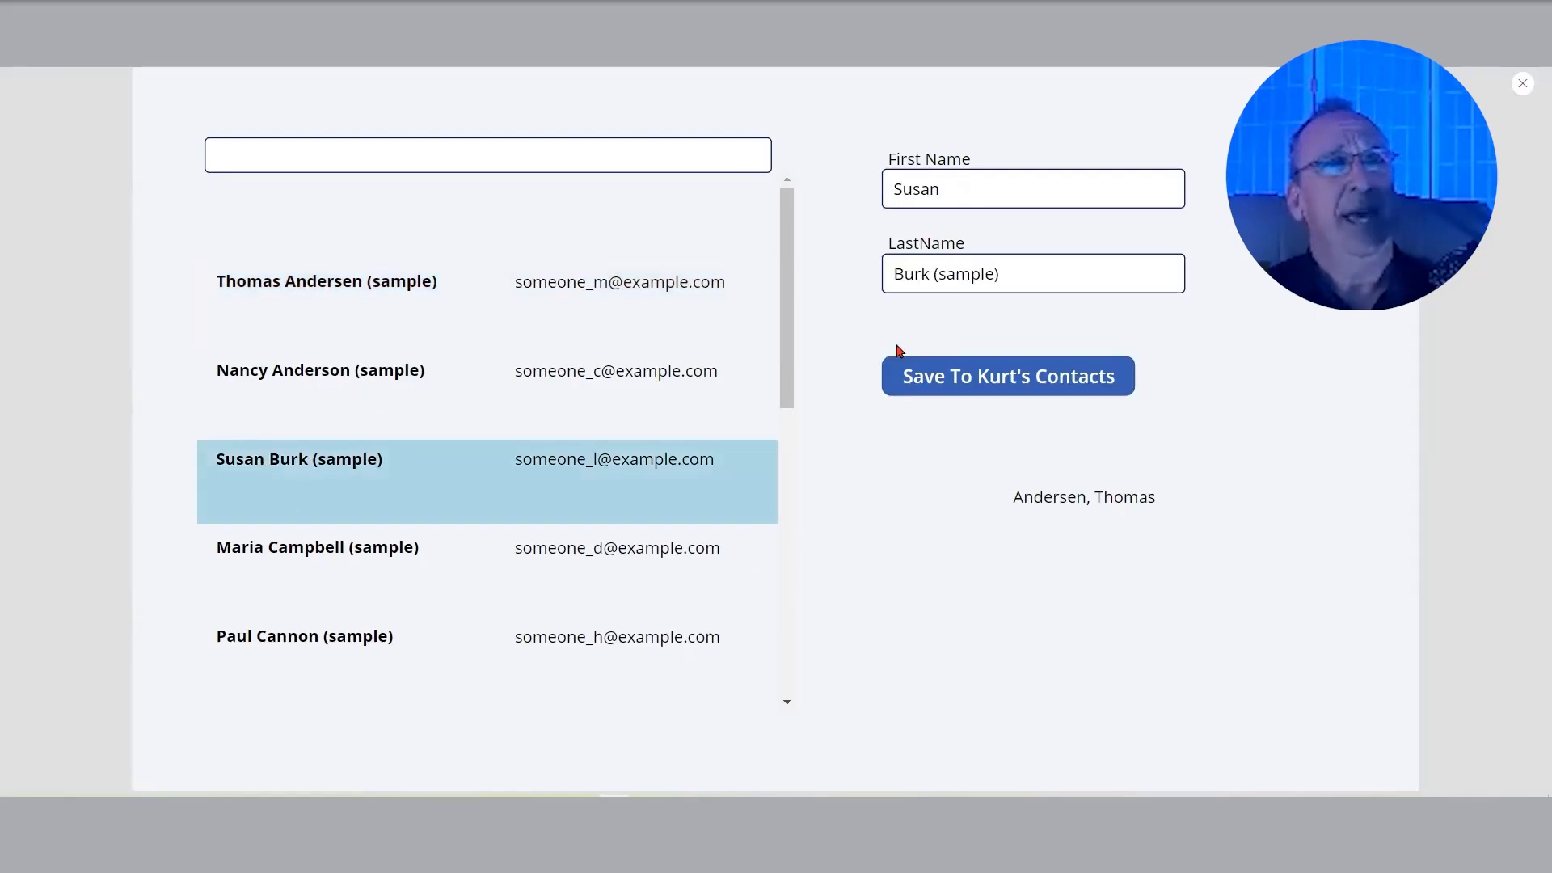
left_click_drag(1031, 272, 930, 273)
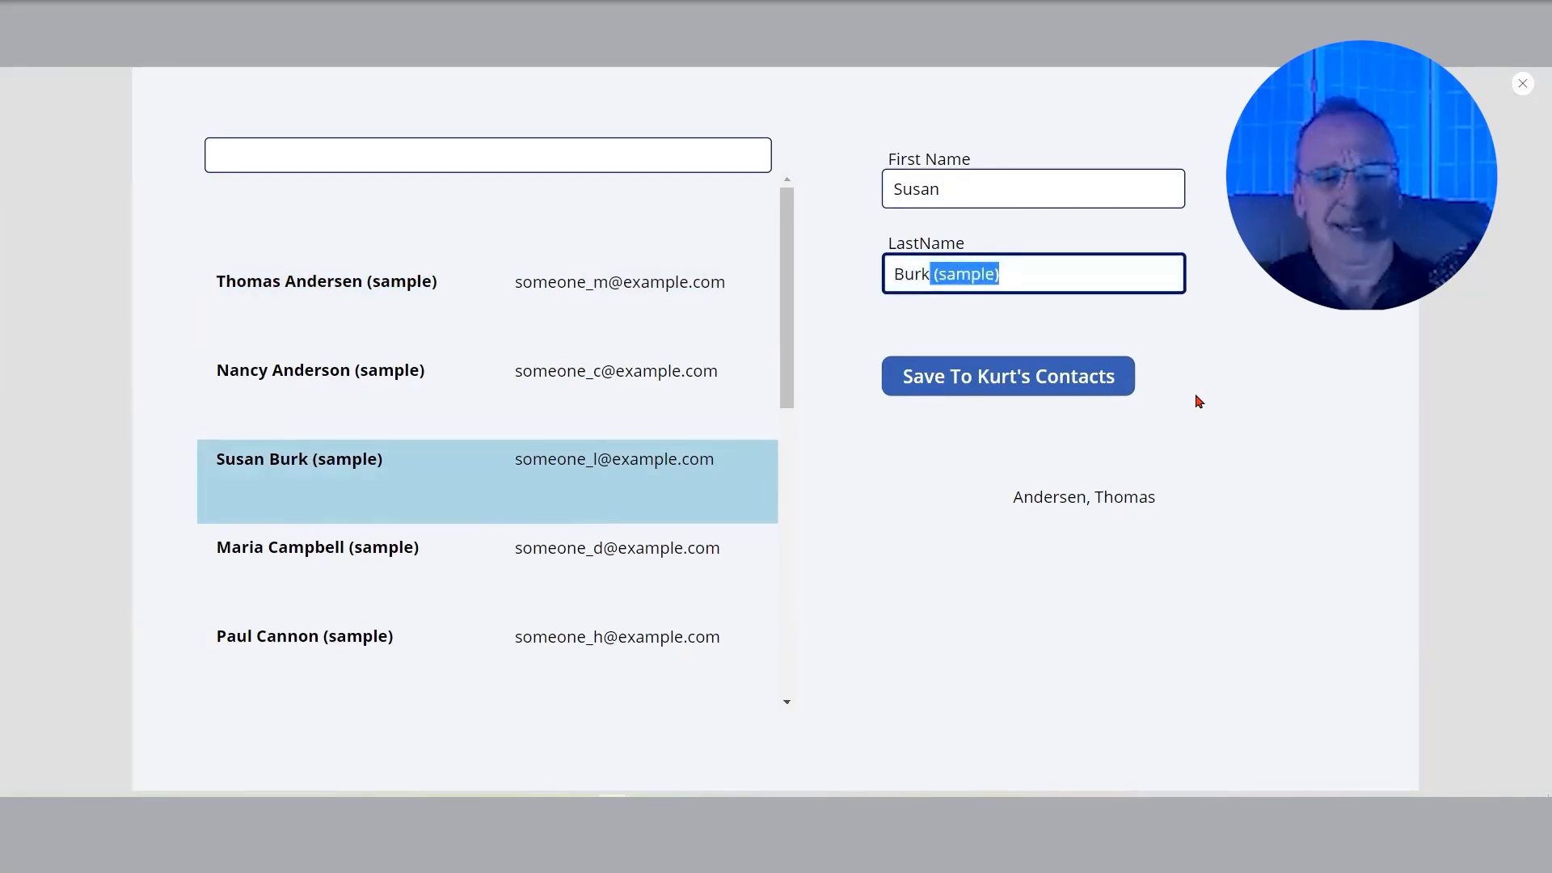
key("BackSpace")
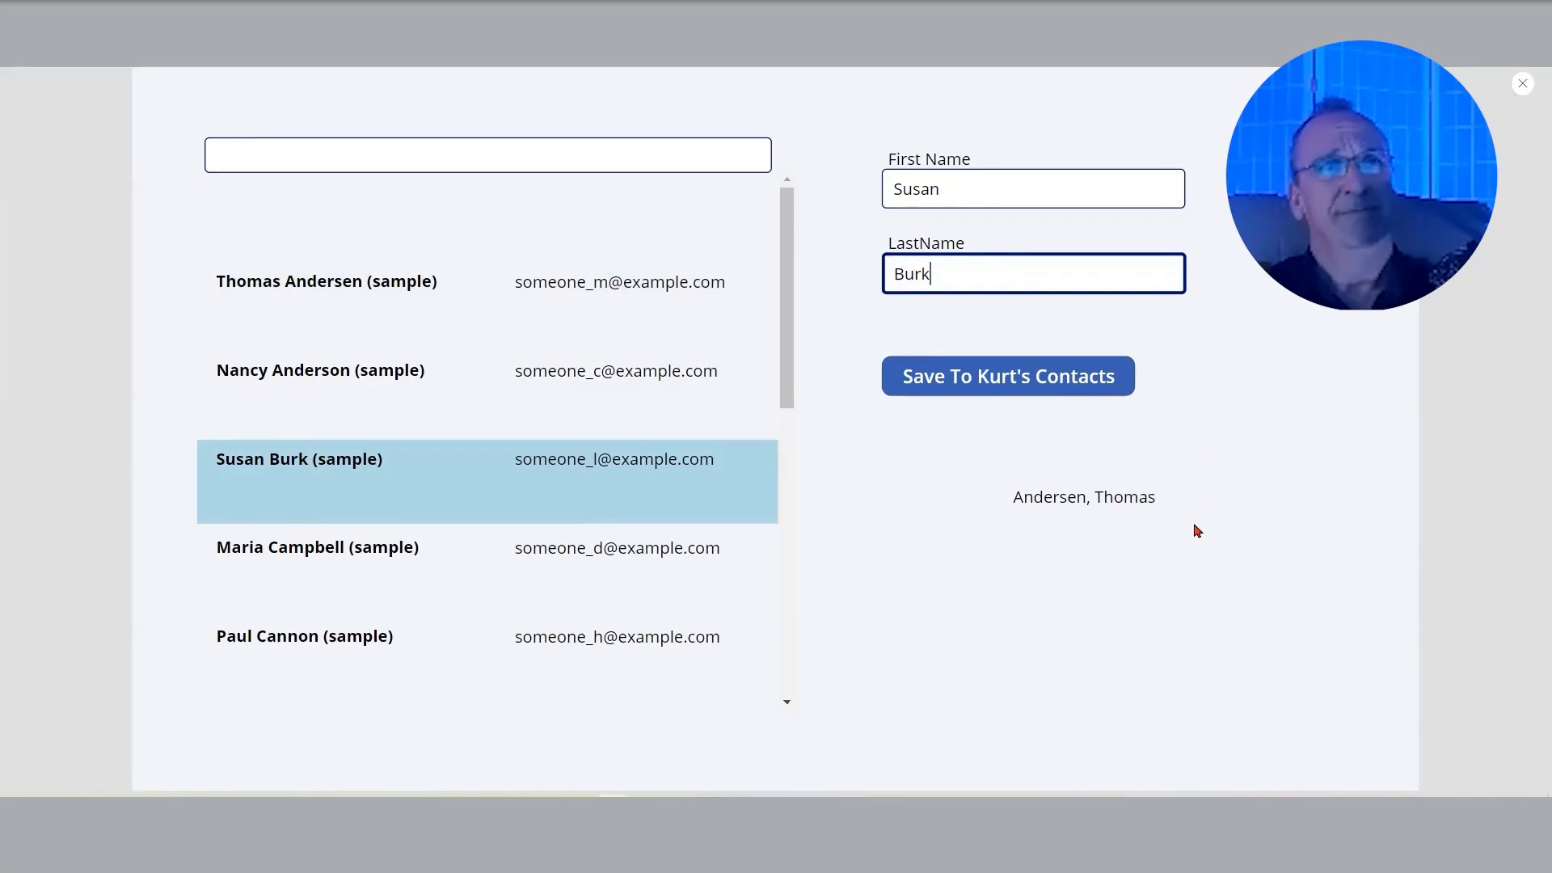
left_click(1087, 381)
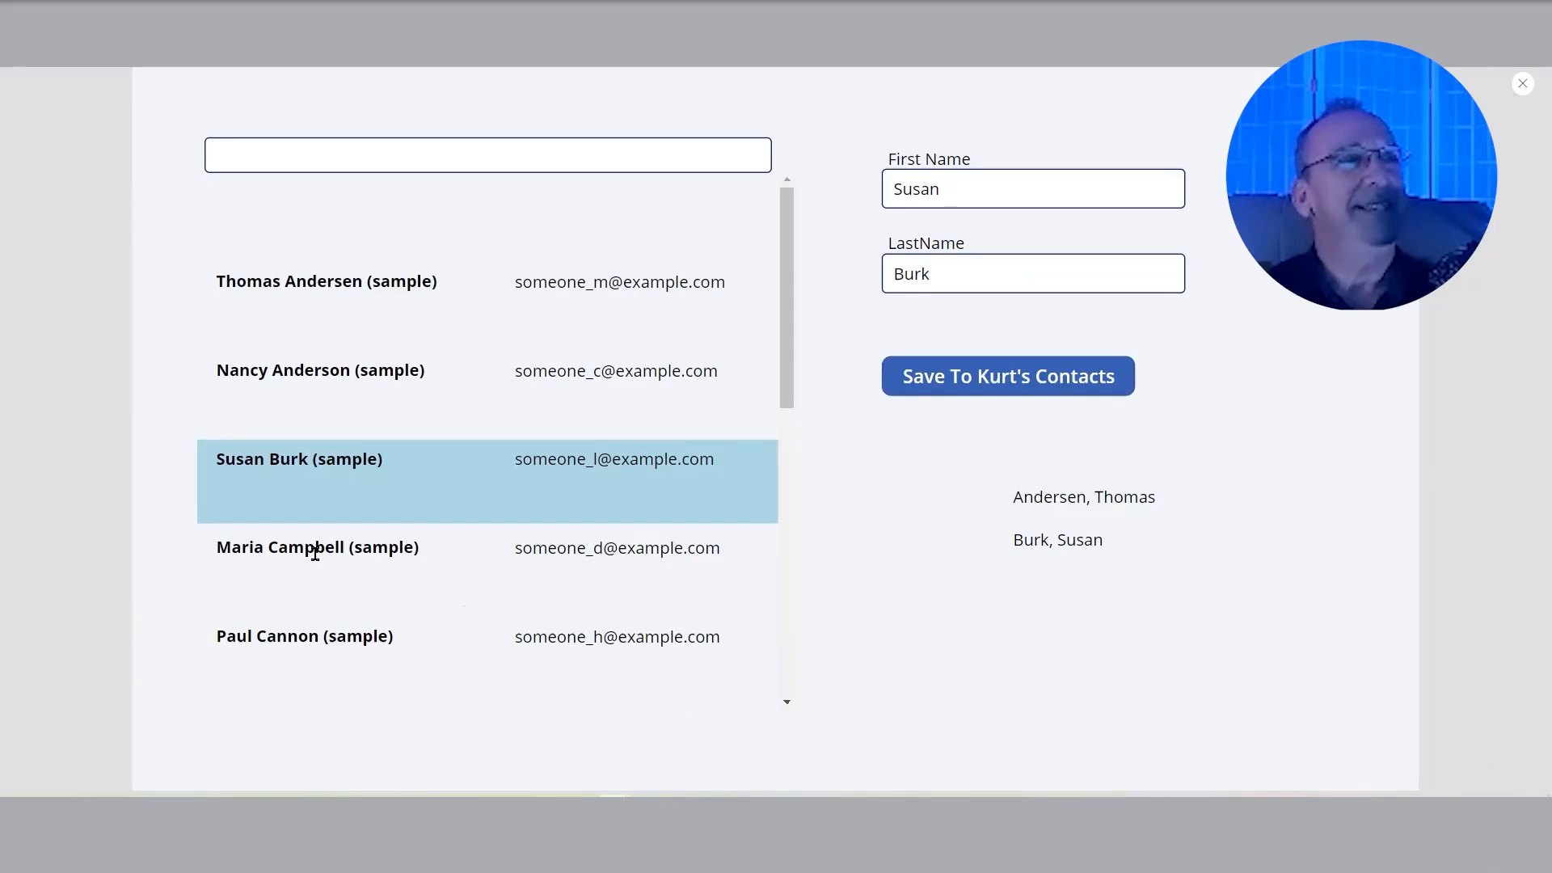
Step: Save the ninth named contact to Kurt's Contacts after removing "(sample)" from the last name
scroll(319, 629, "down", 5)
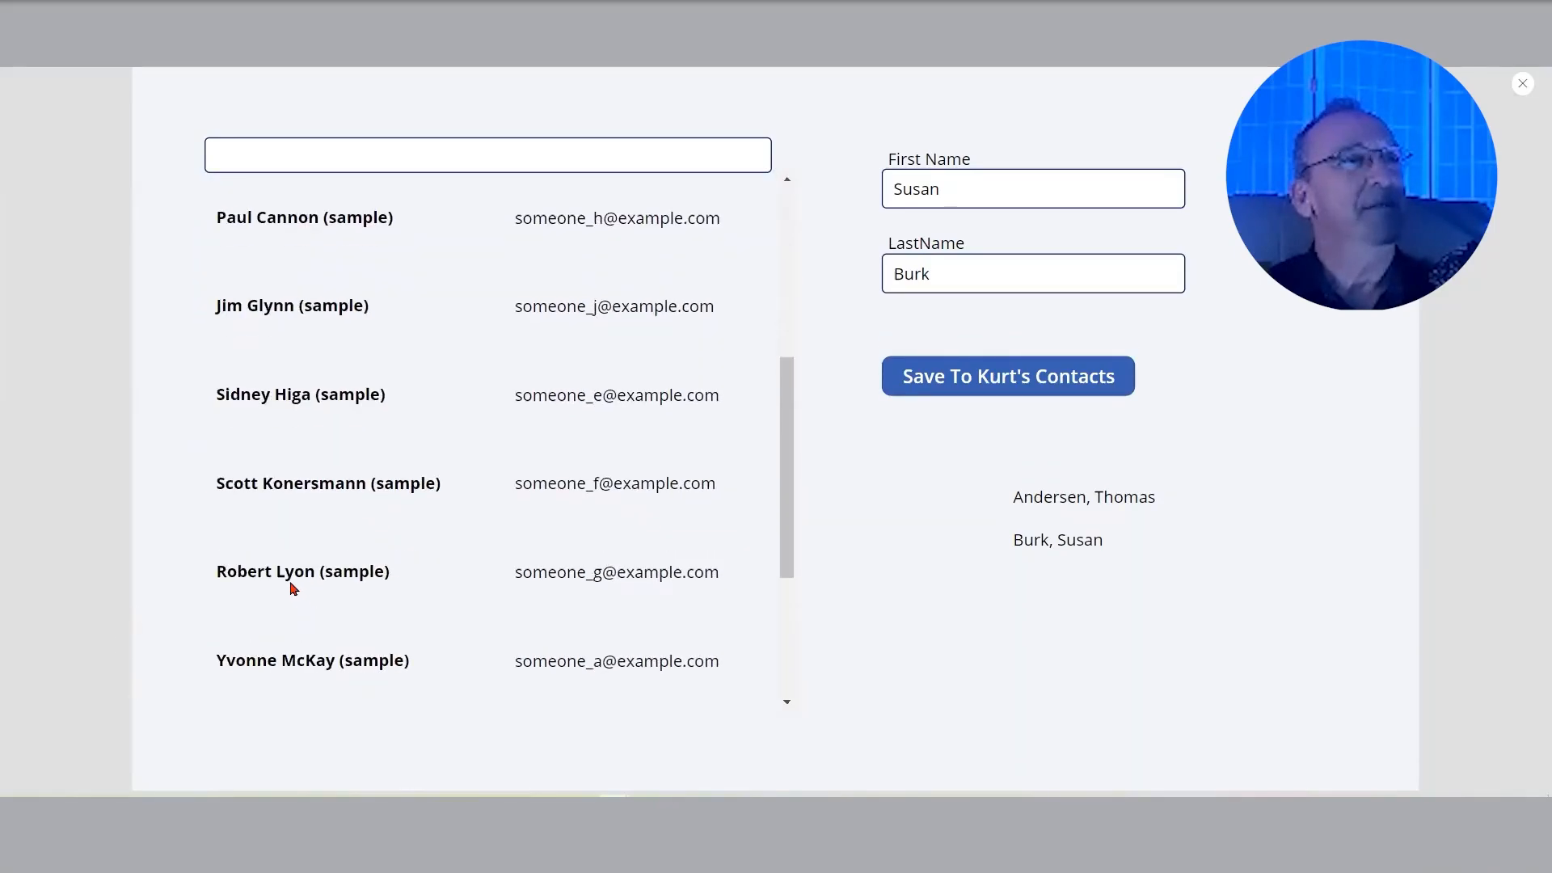
left_click(285, 571)
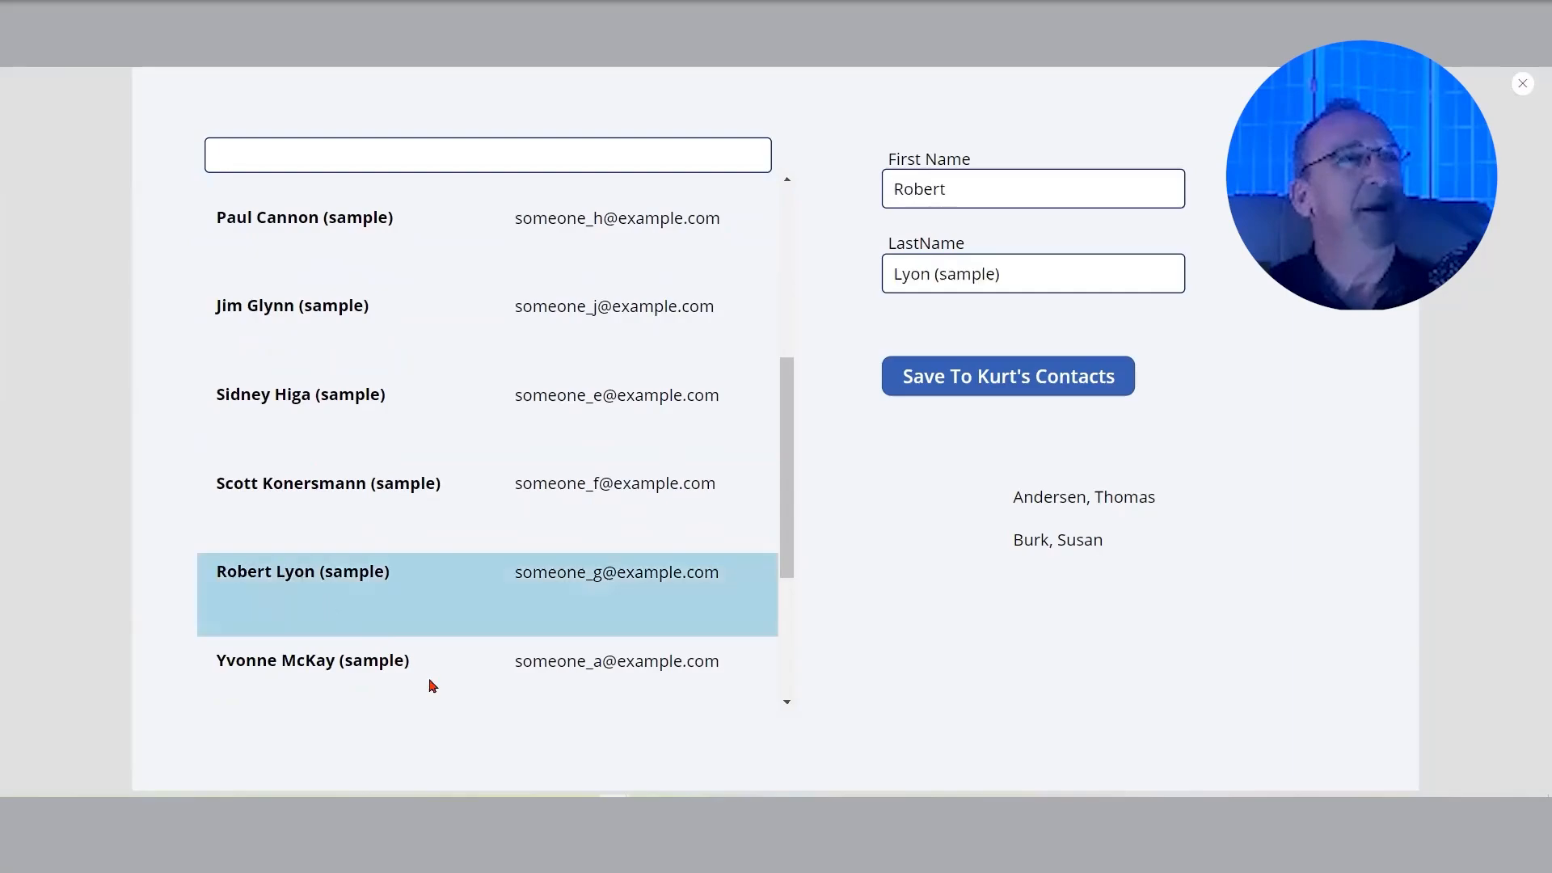
left_click_drag(1023, 273, 931, 273)
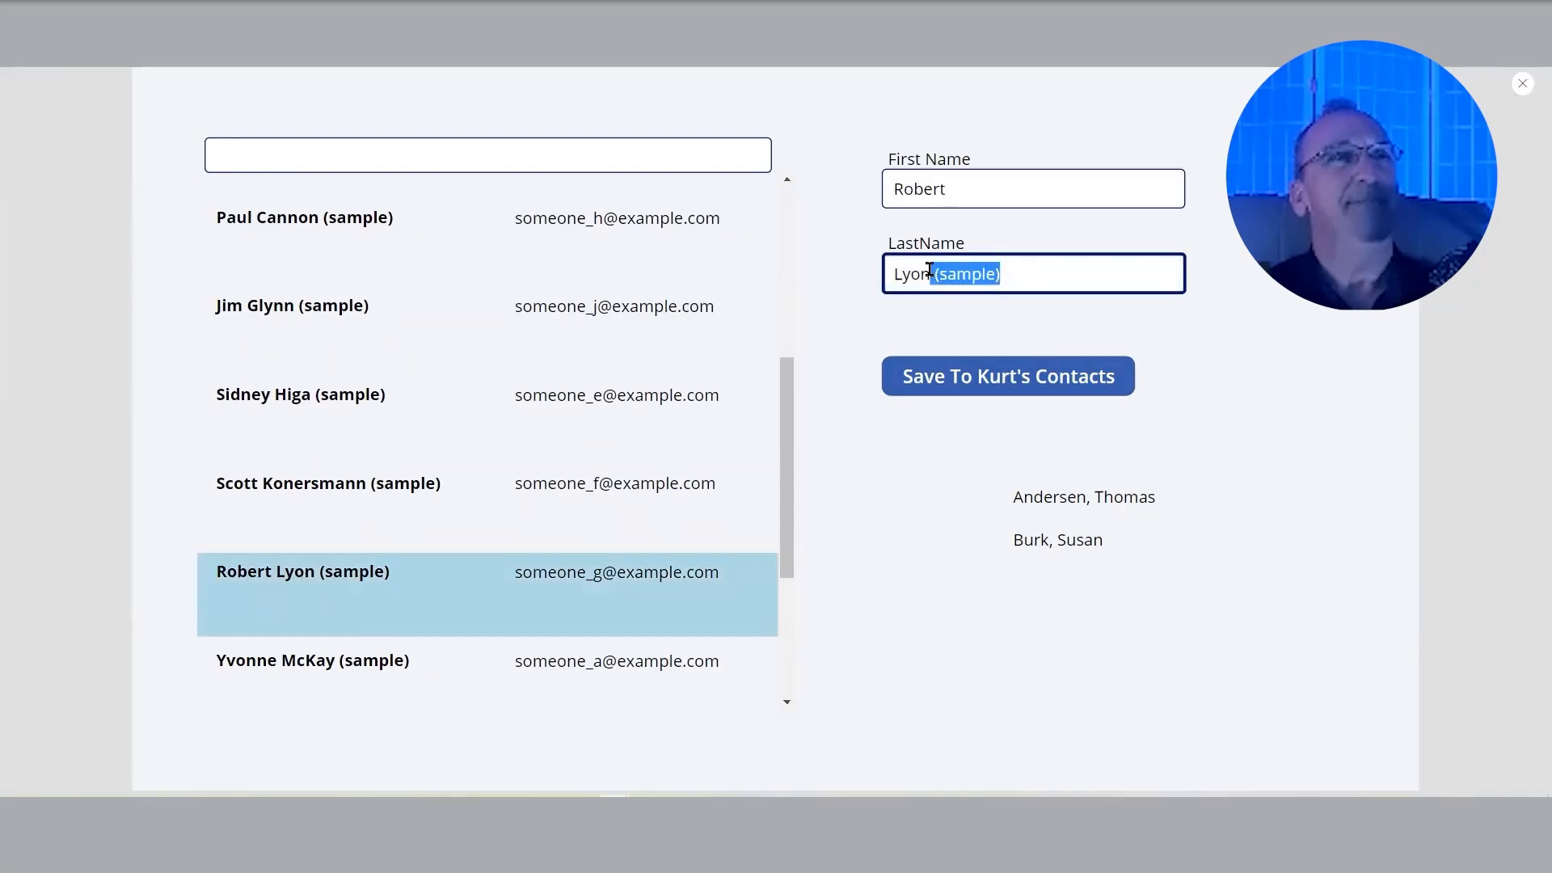
key("BackSpace")
left_click(1024, 369)
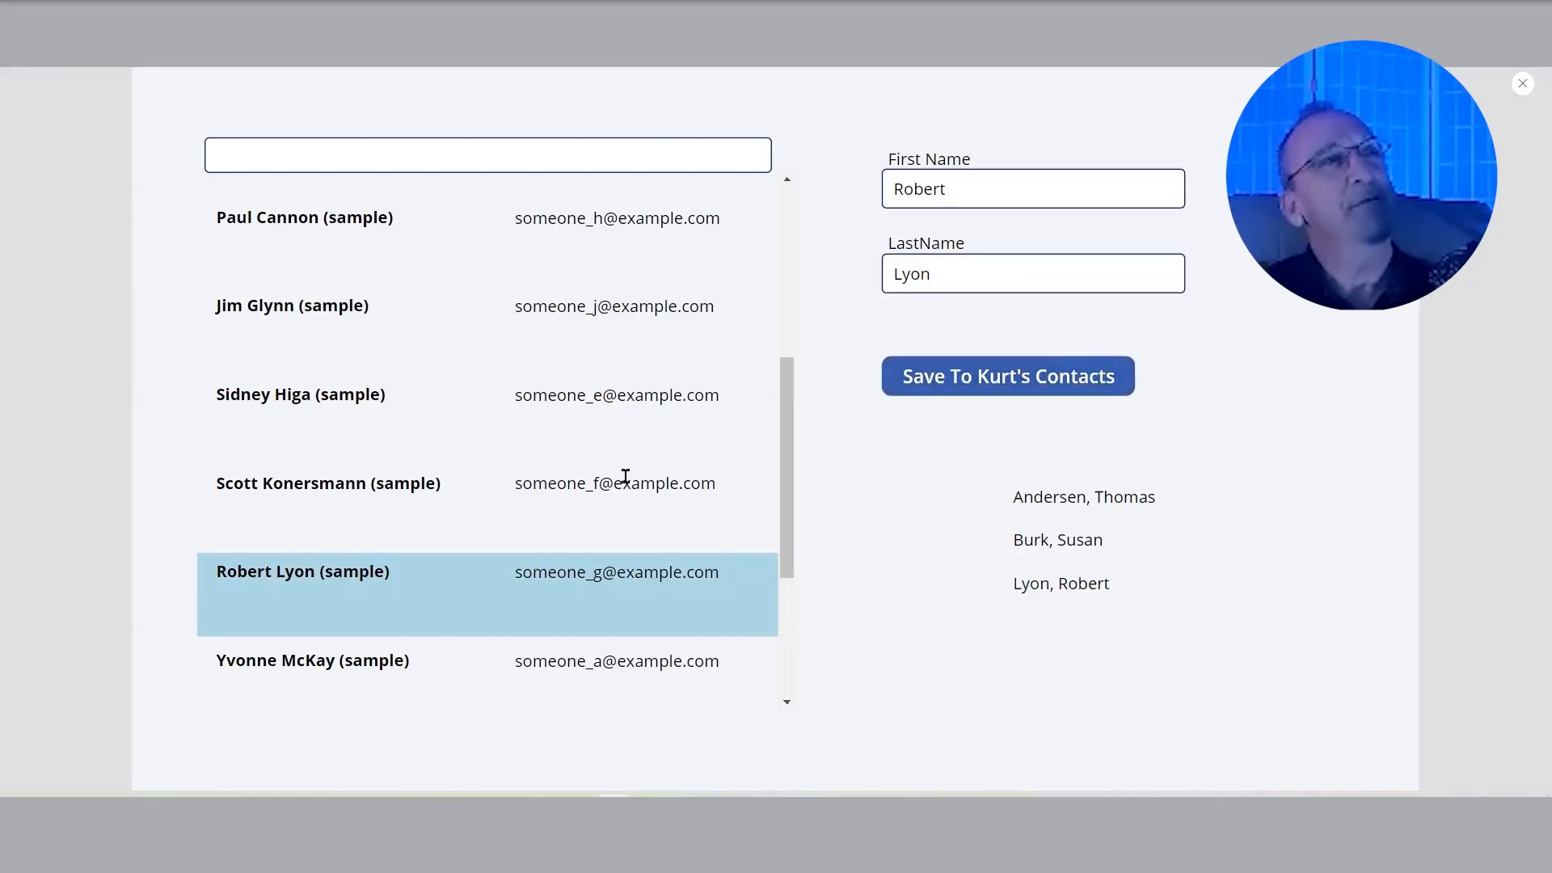
Step: Save the fifth named contact to Kurt's Contacts after removing "(sample)" from the last name
scroll(566, 457, "up", 1)
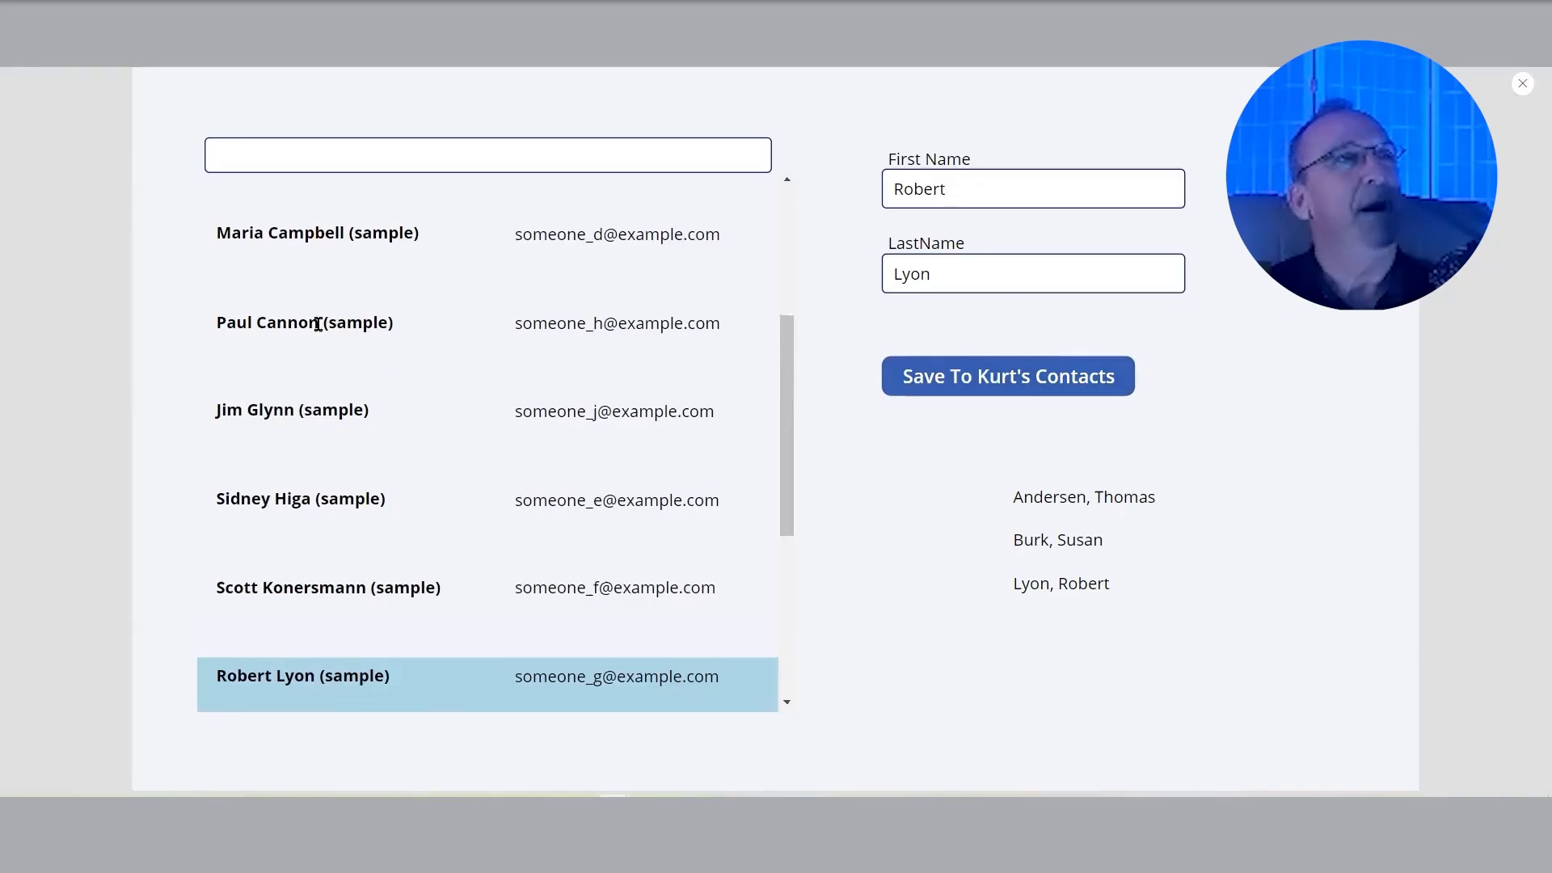
left_click(314, 371)
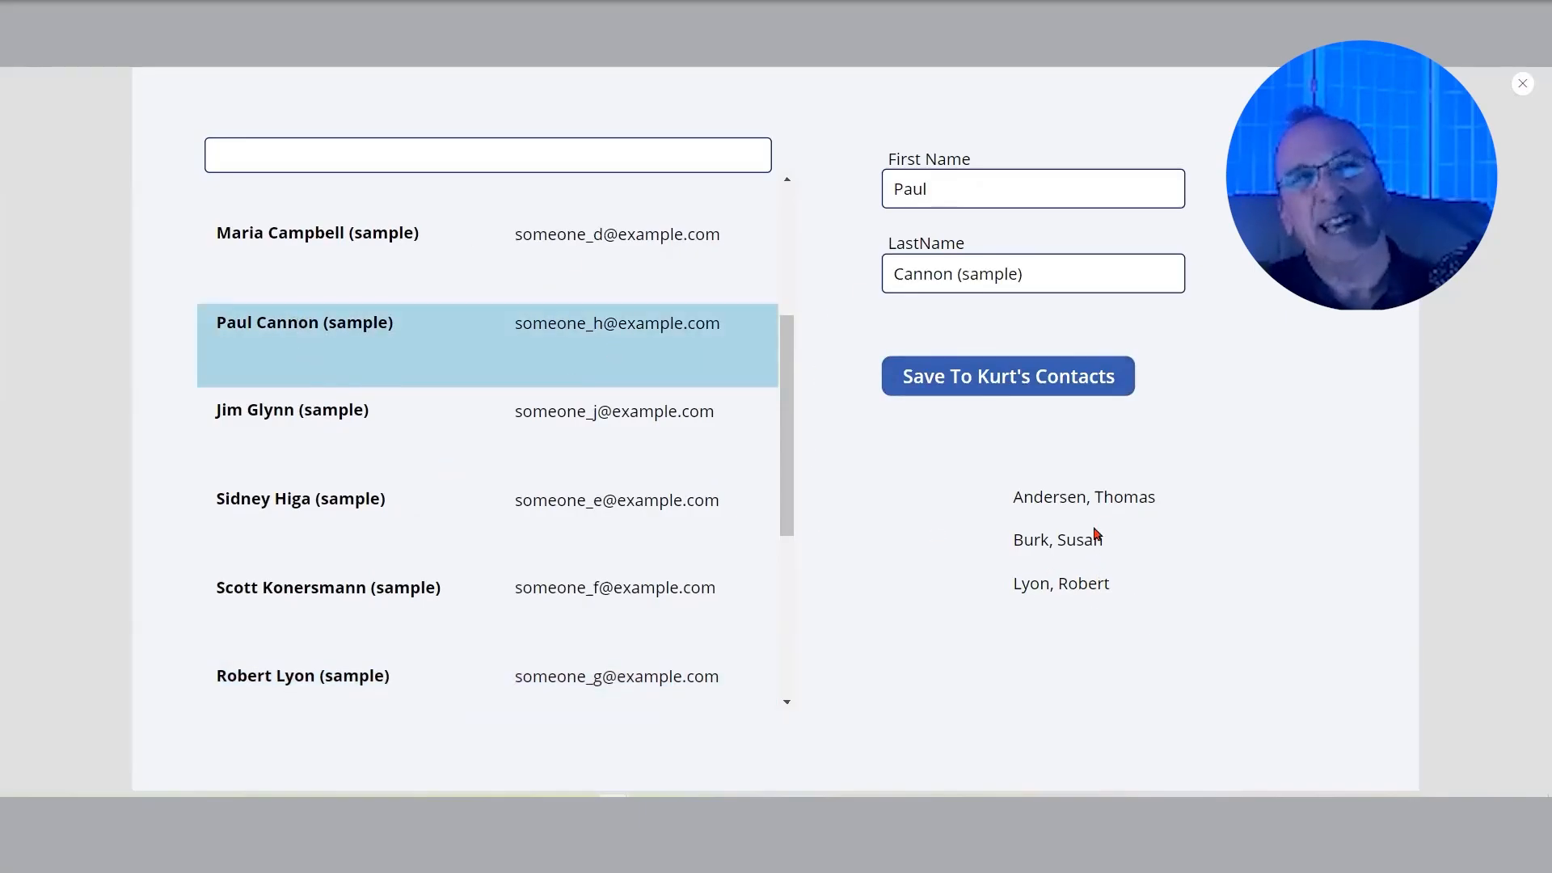
left_click_drag(1044, 273, 956, 264)
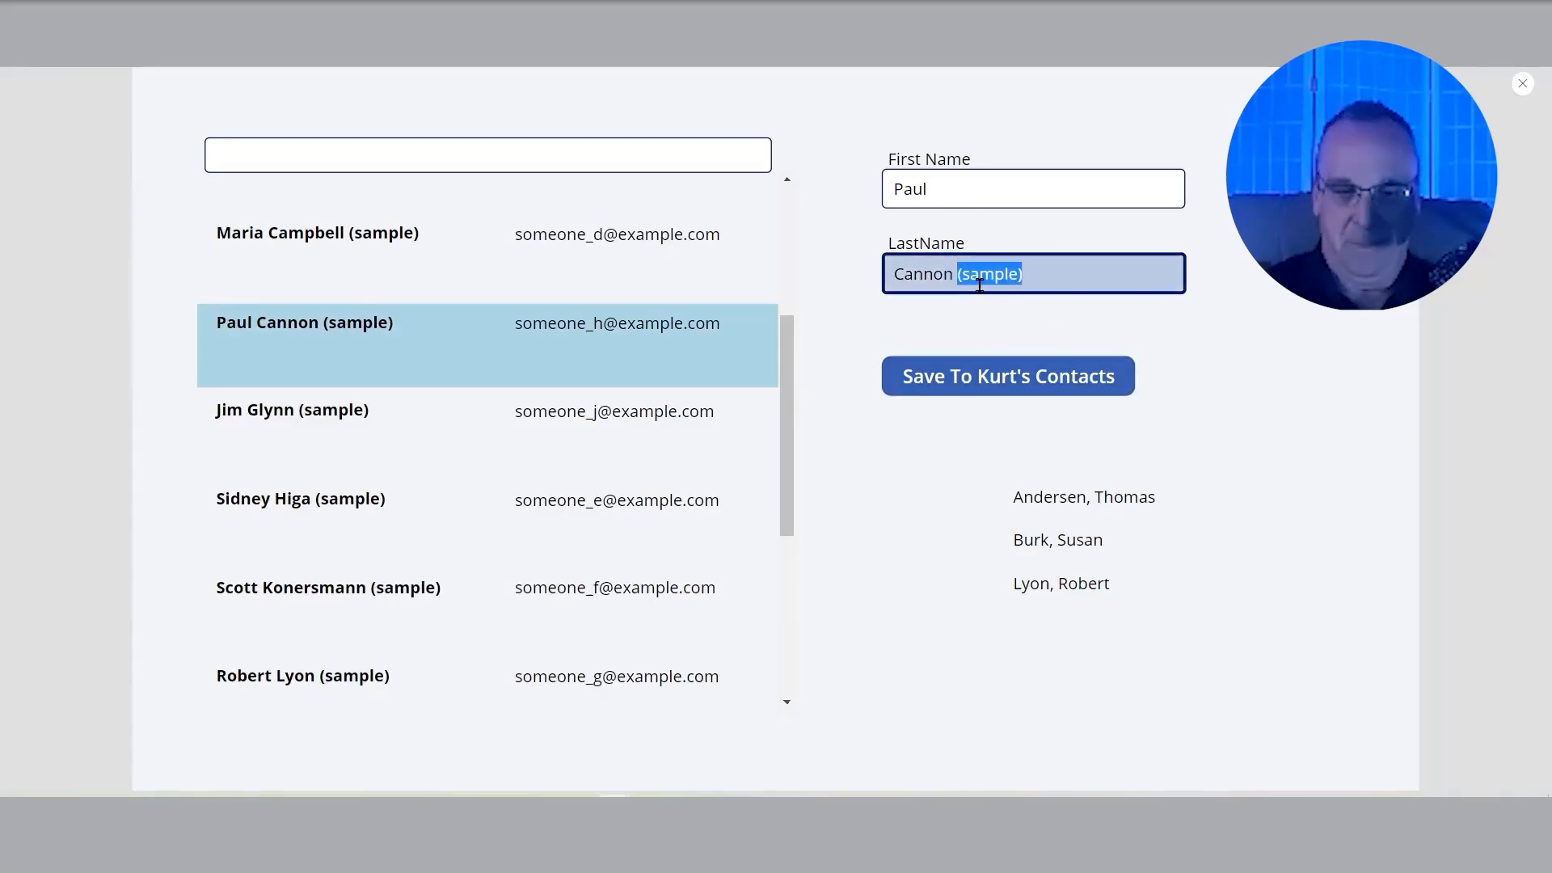
key("BackSpace")
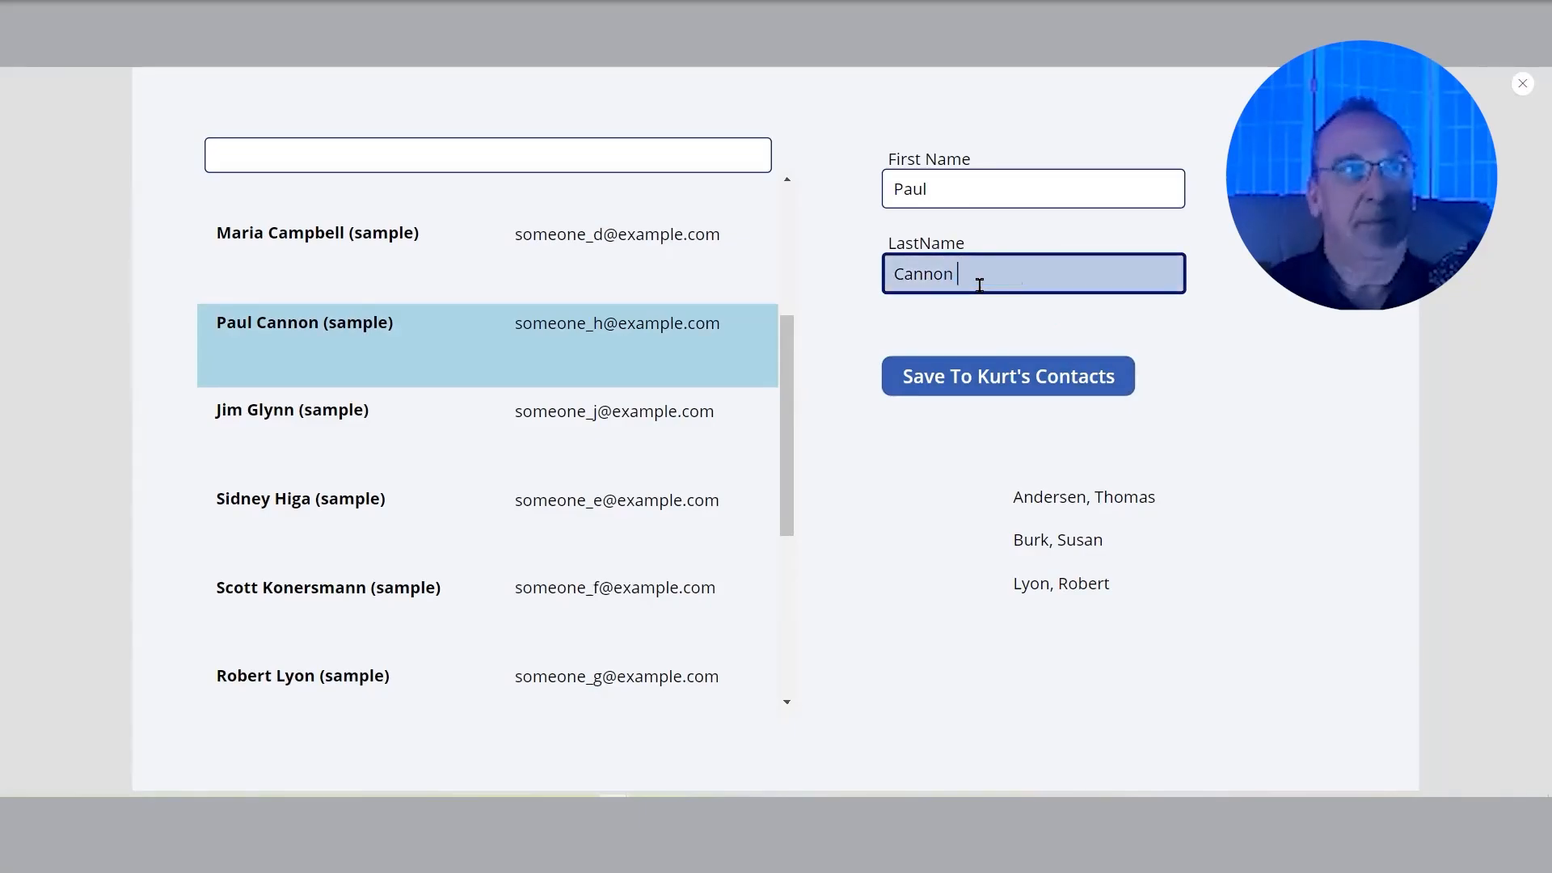
left_click(1040, 391)
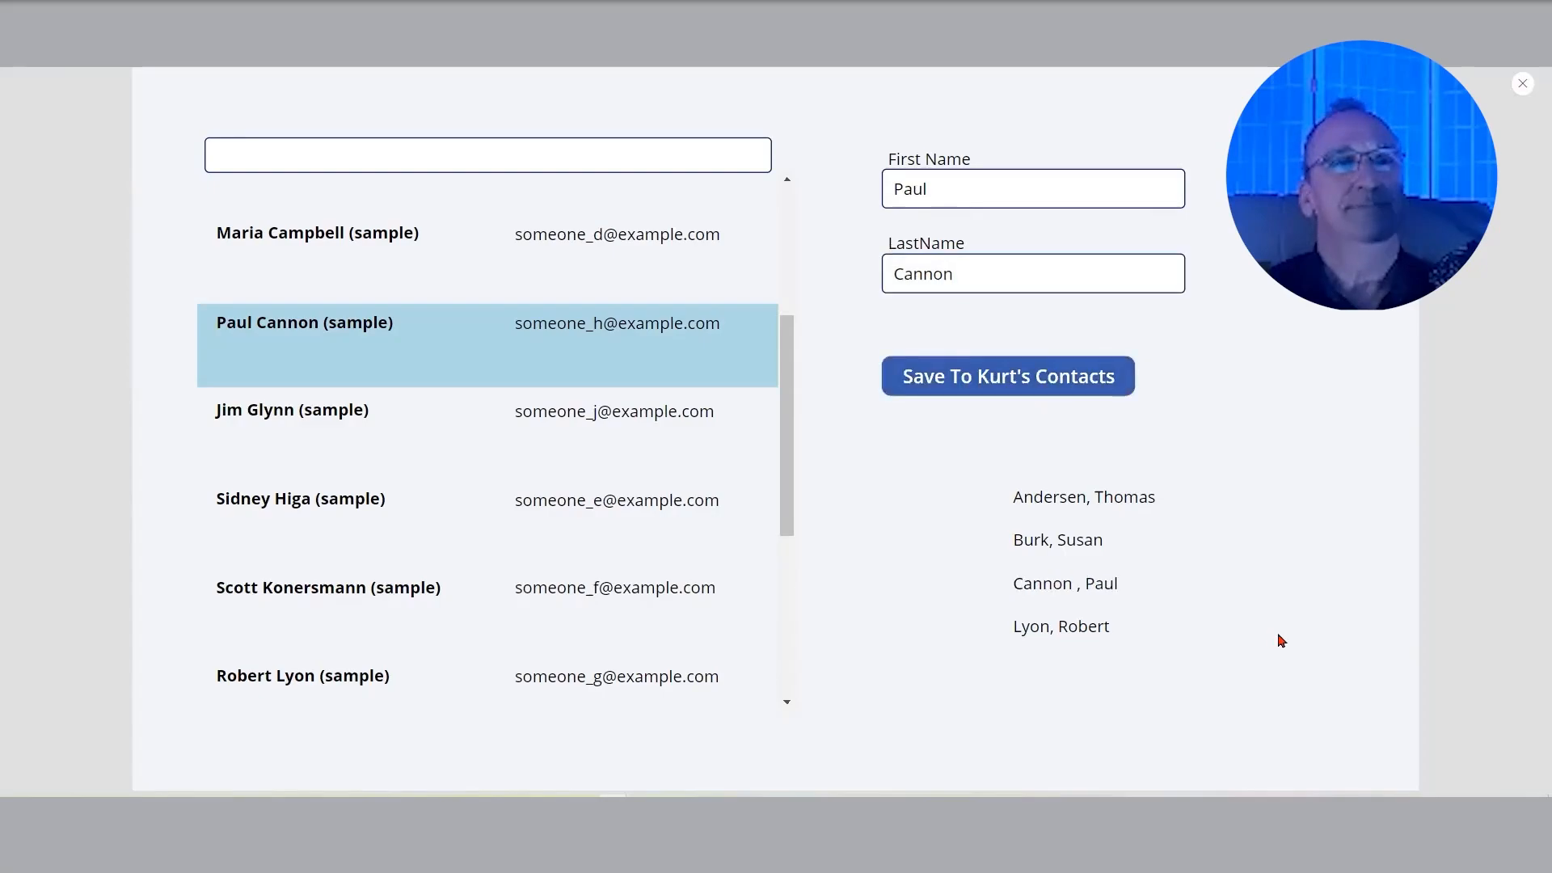